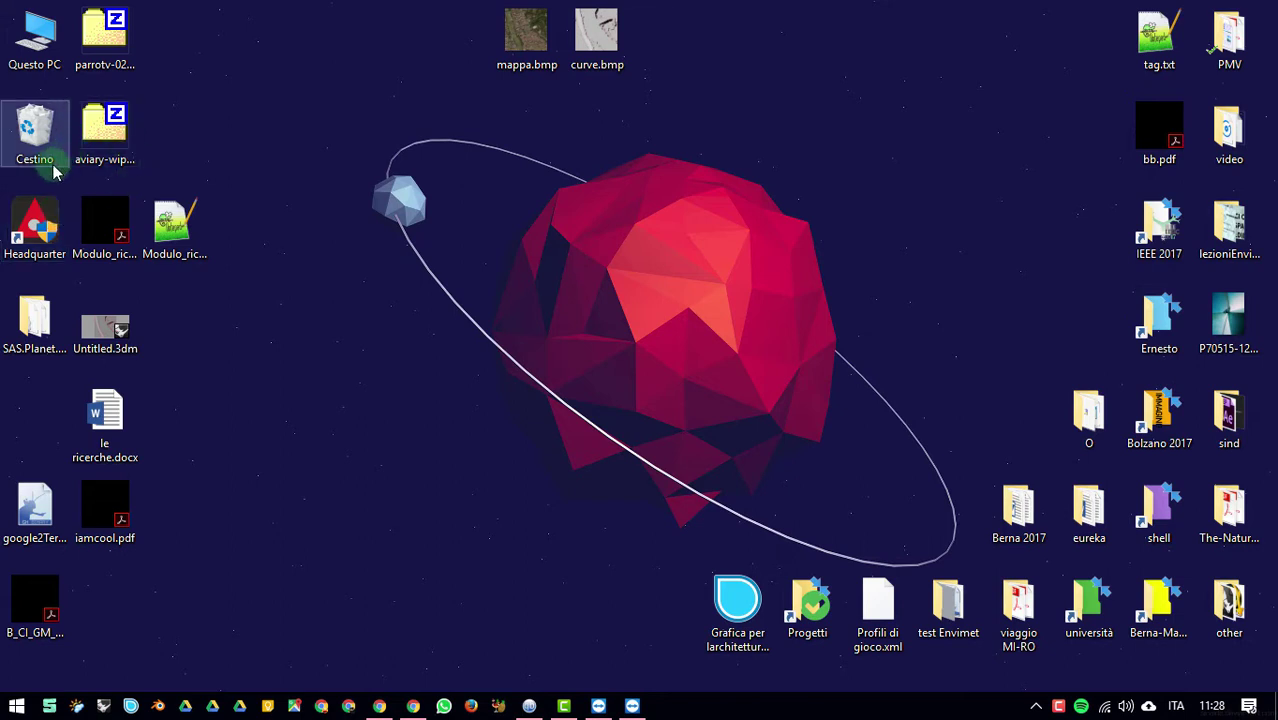
Step: Launch ENVI-met Headquarter from the desktop and reposition its window
double_click(30, 212)
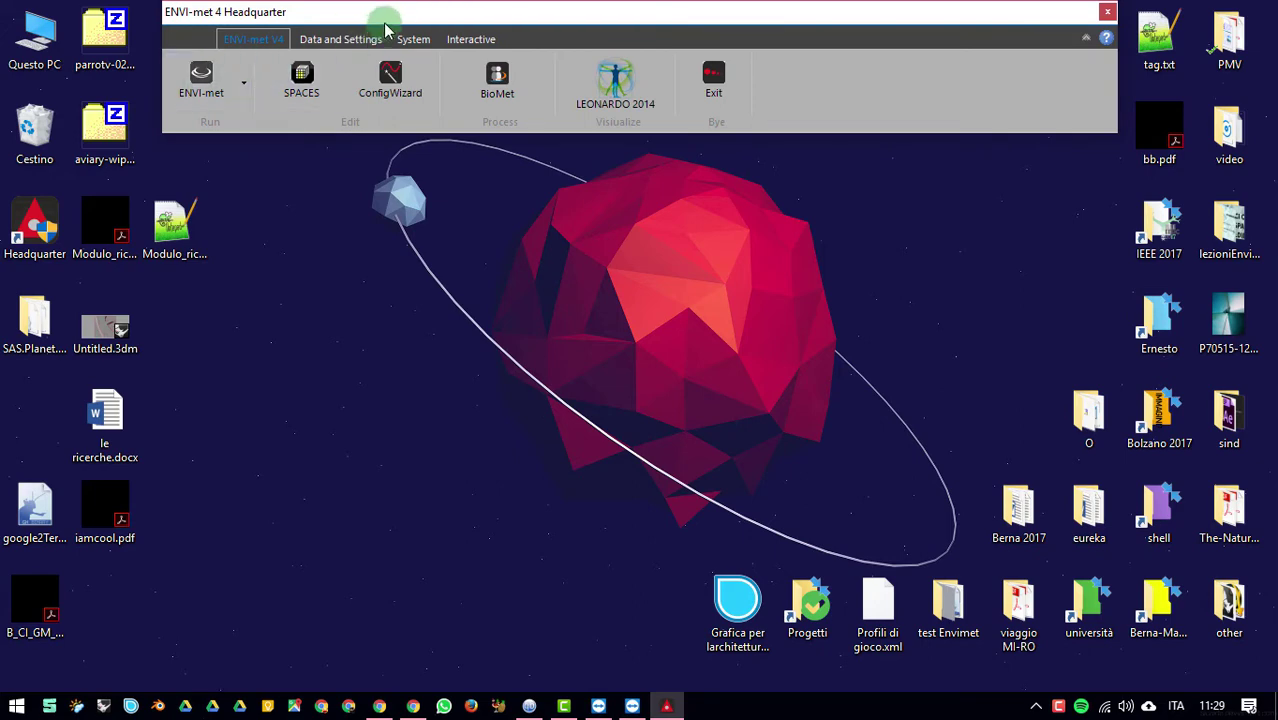
drag(385, 22, 430, 117)
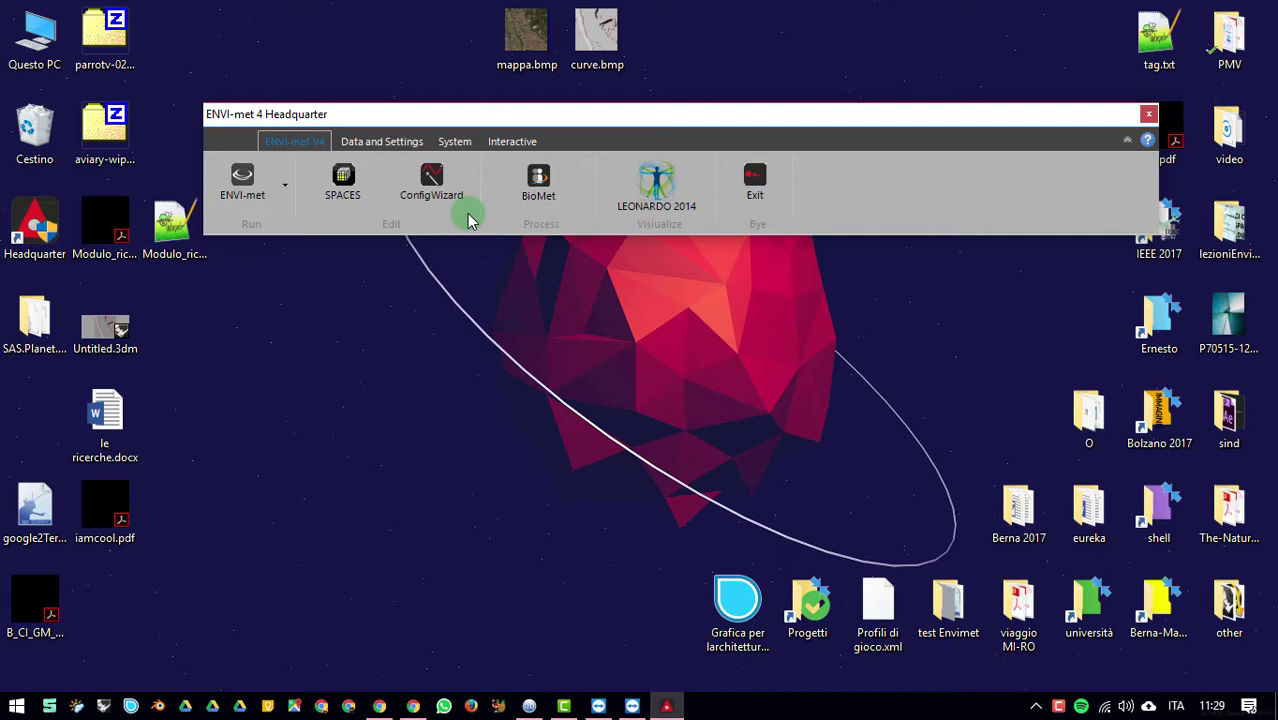
click(608, 176)
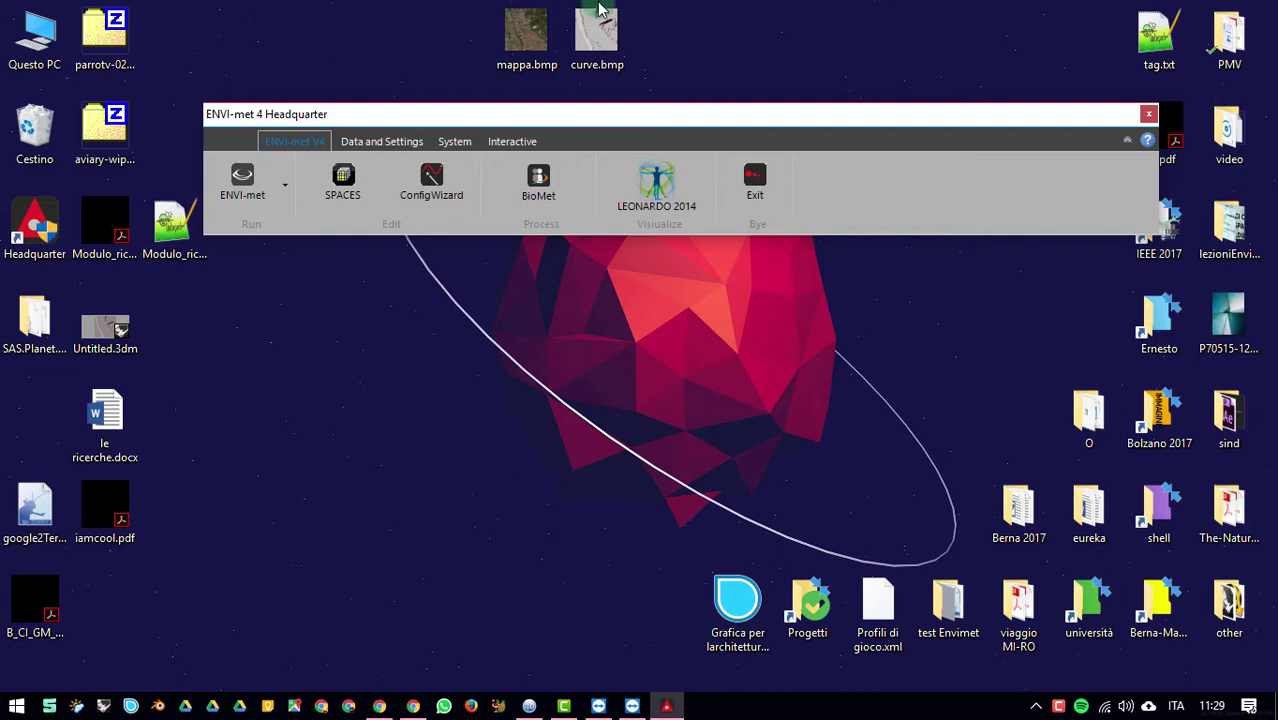
click(34, 607)
click(363, 346)
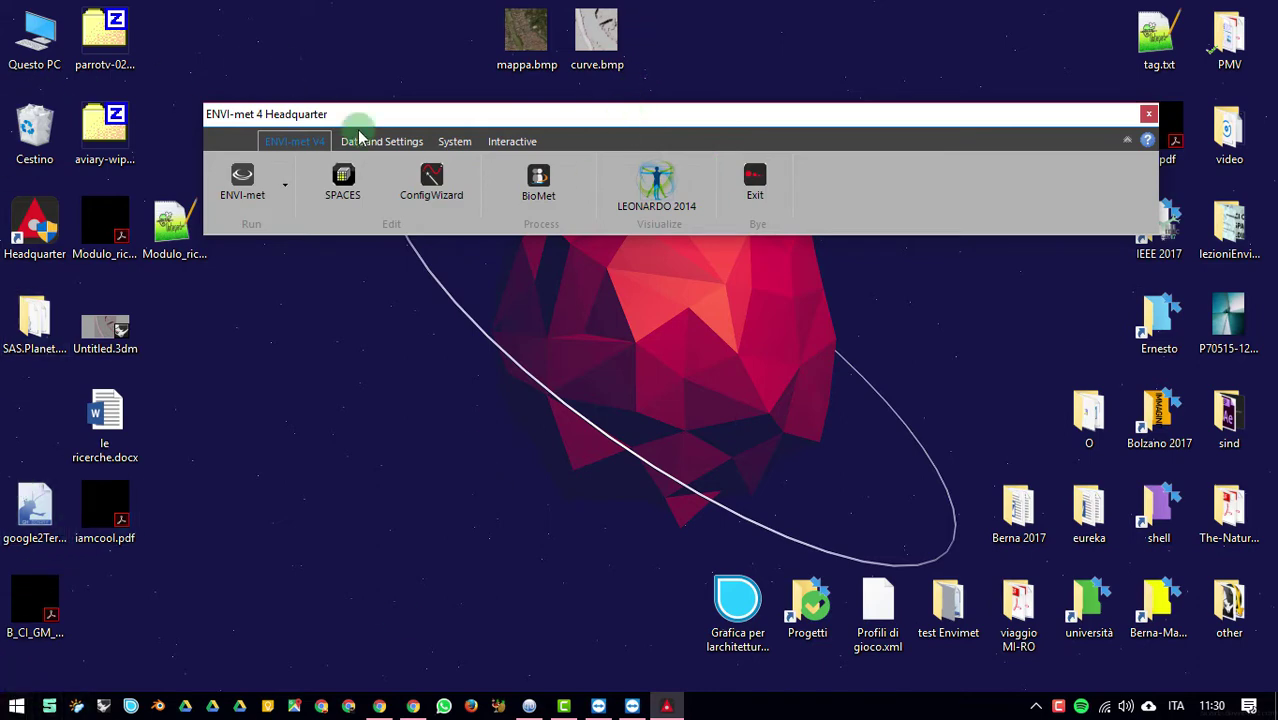
drag(398, 118, 404, 54)
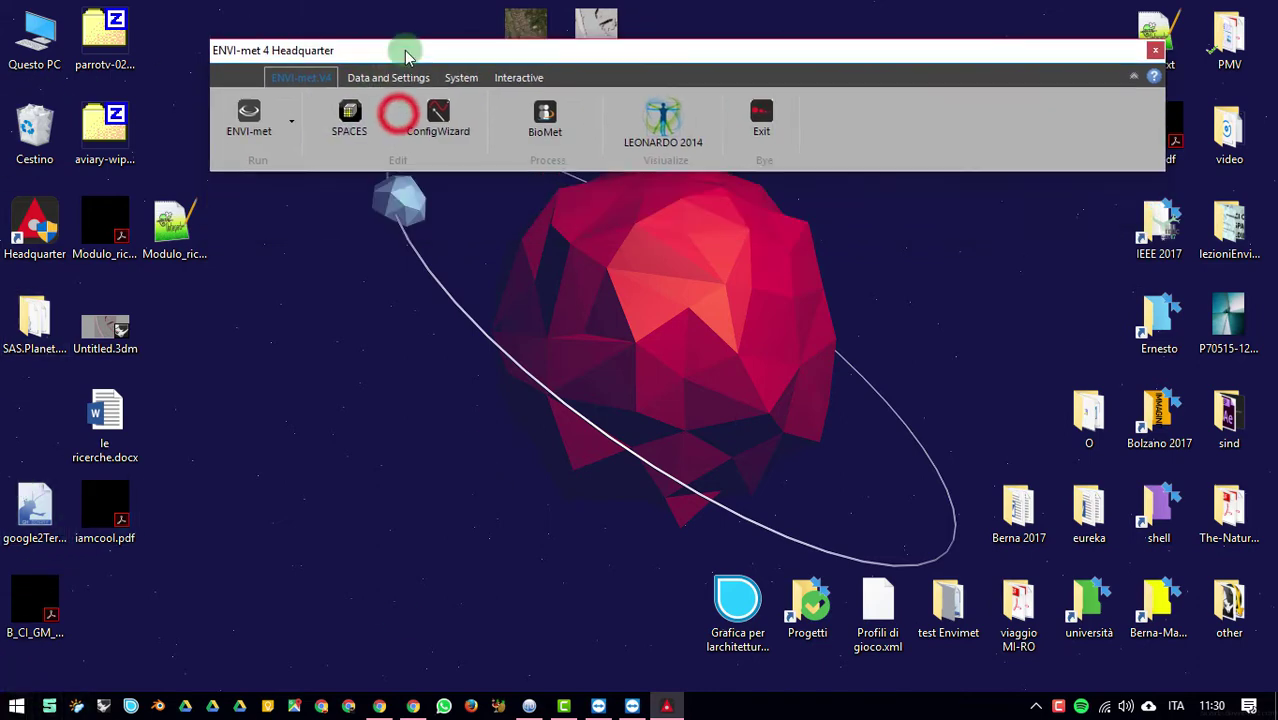
Step: Open SPACES from Headquarter, check which existing projects can be selected, and return to Headquarter leaving no project selected
click(357, 116)
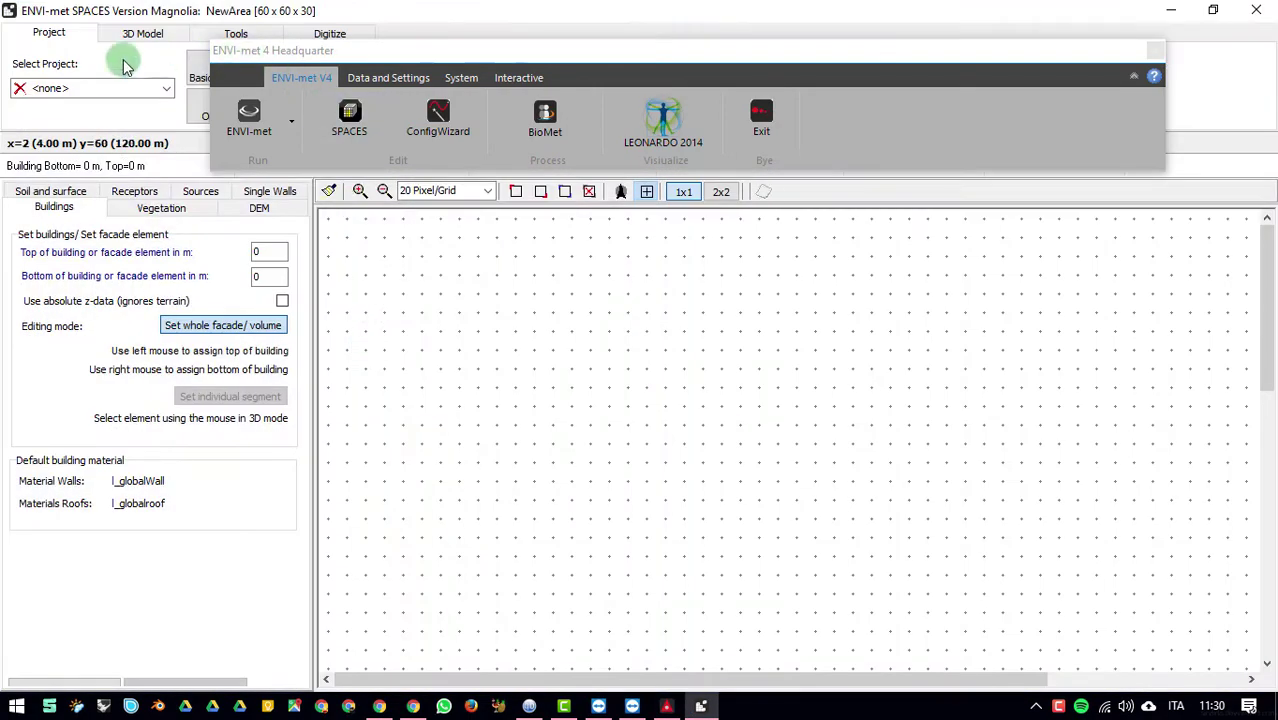
click(1134, 75)
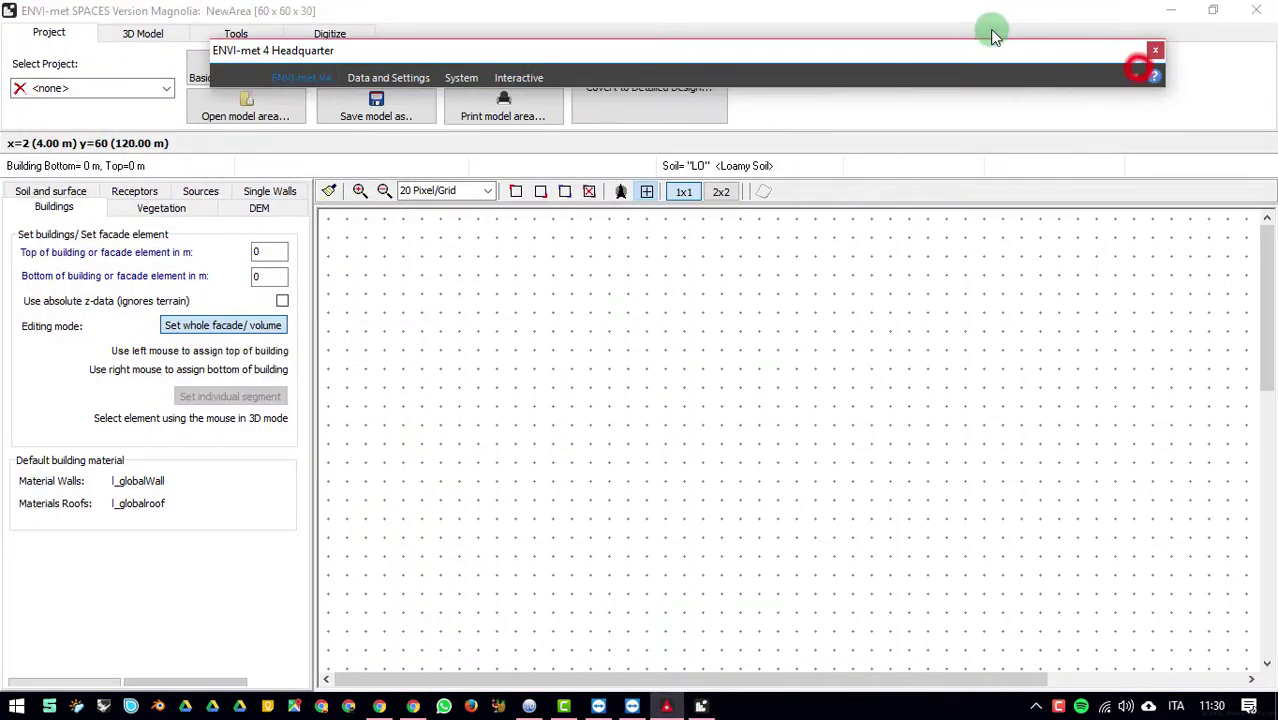
drag(940, 50, 966, 16)
click(86, 88)
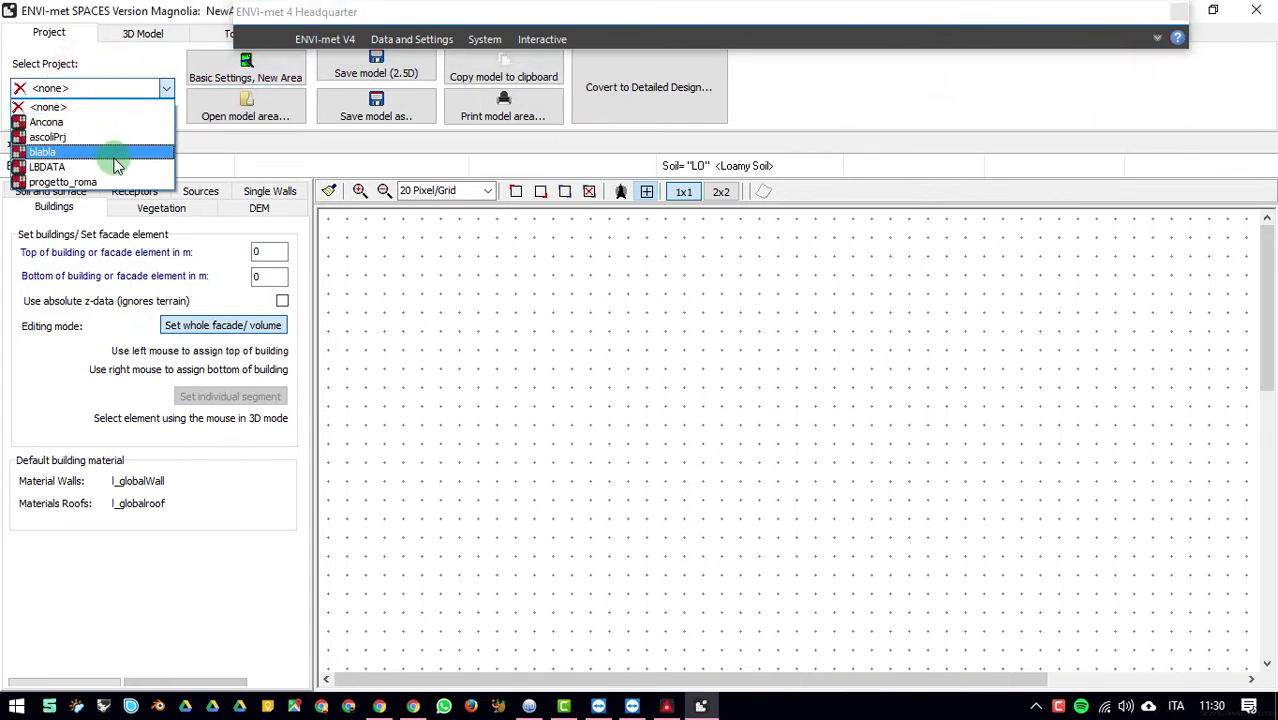
click(1098, 296)
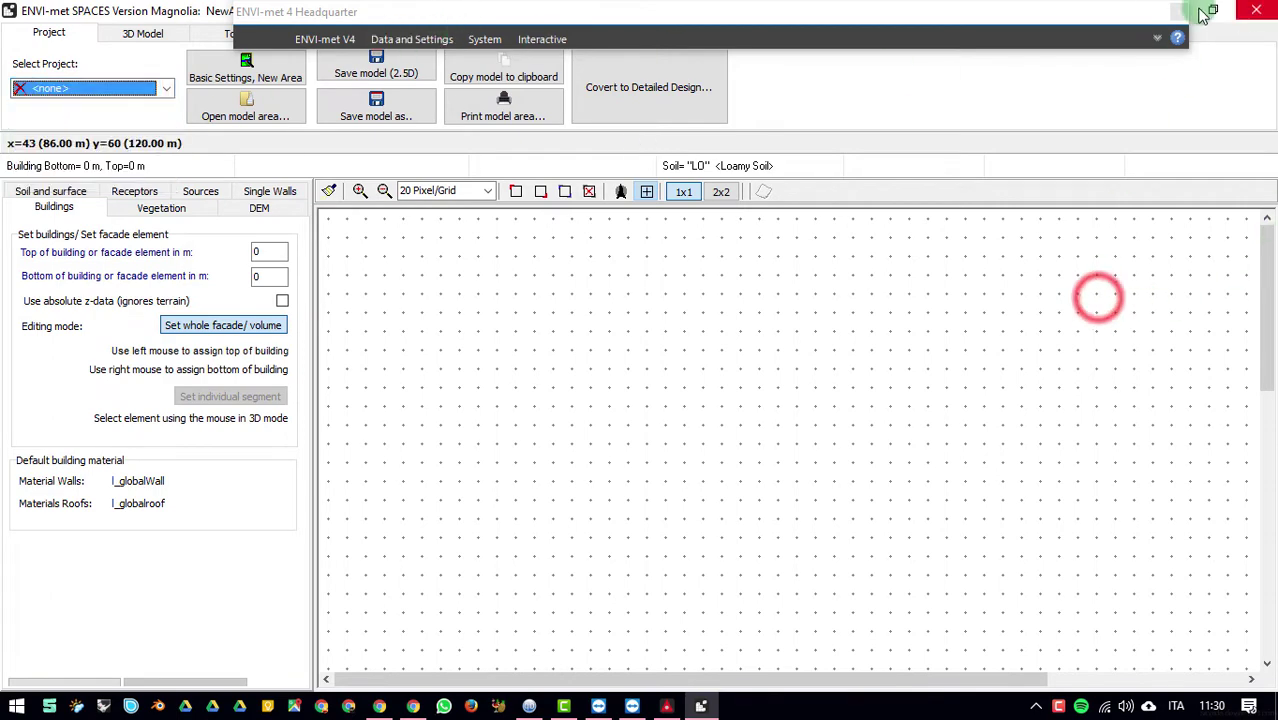
drag(1175, 11, 1073, 39)
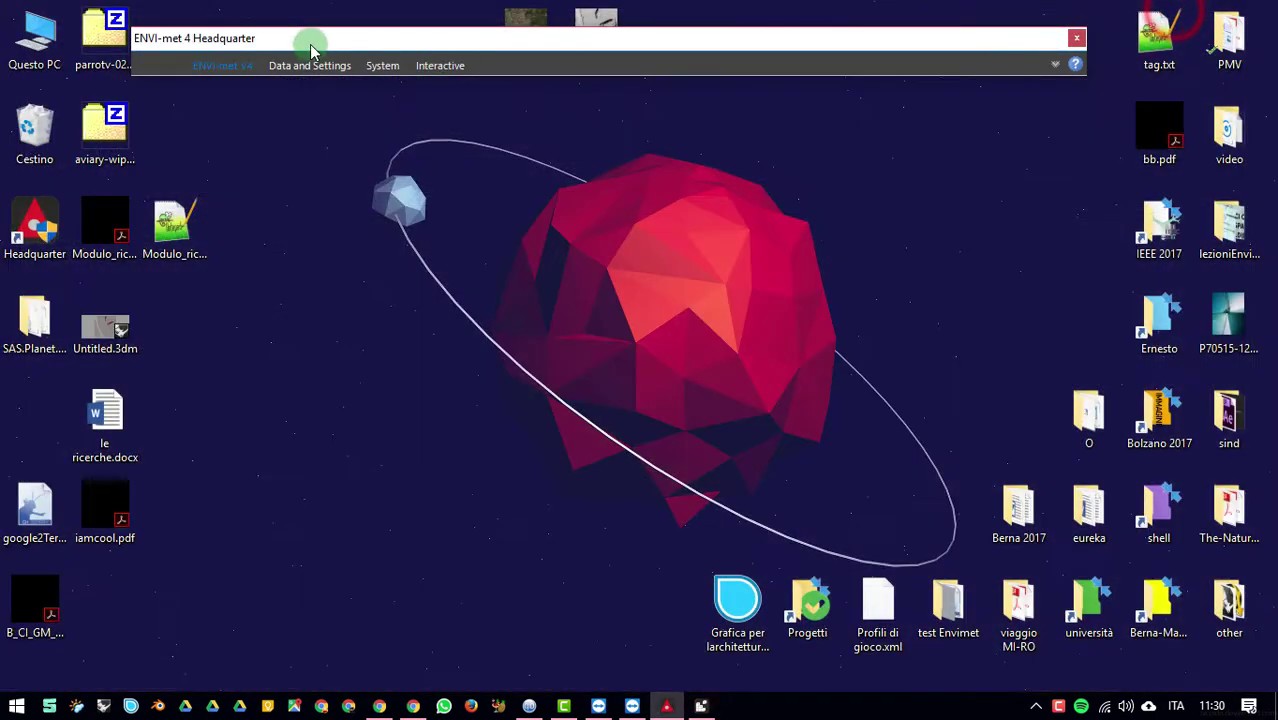
Step: Open the management of projects and workspaces and start a new project
click(222, 65)
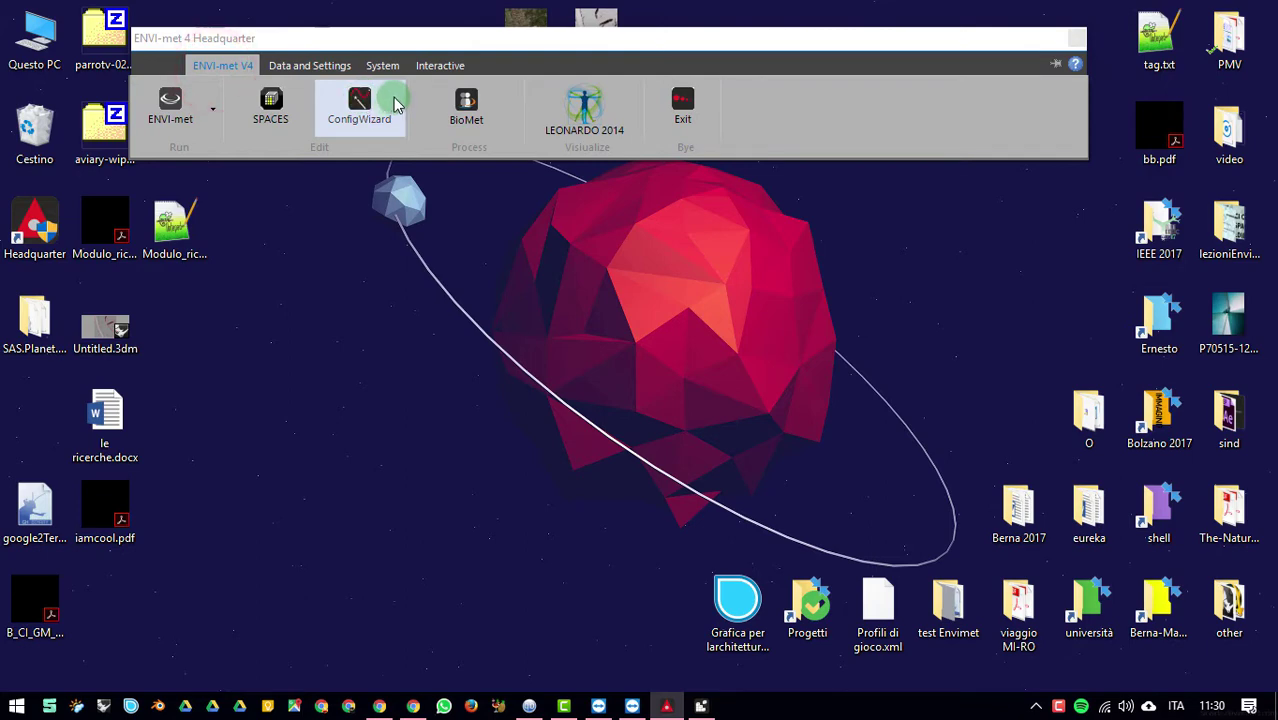
click(302, 65)
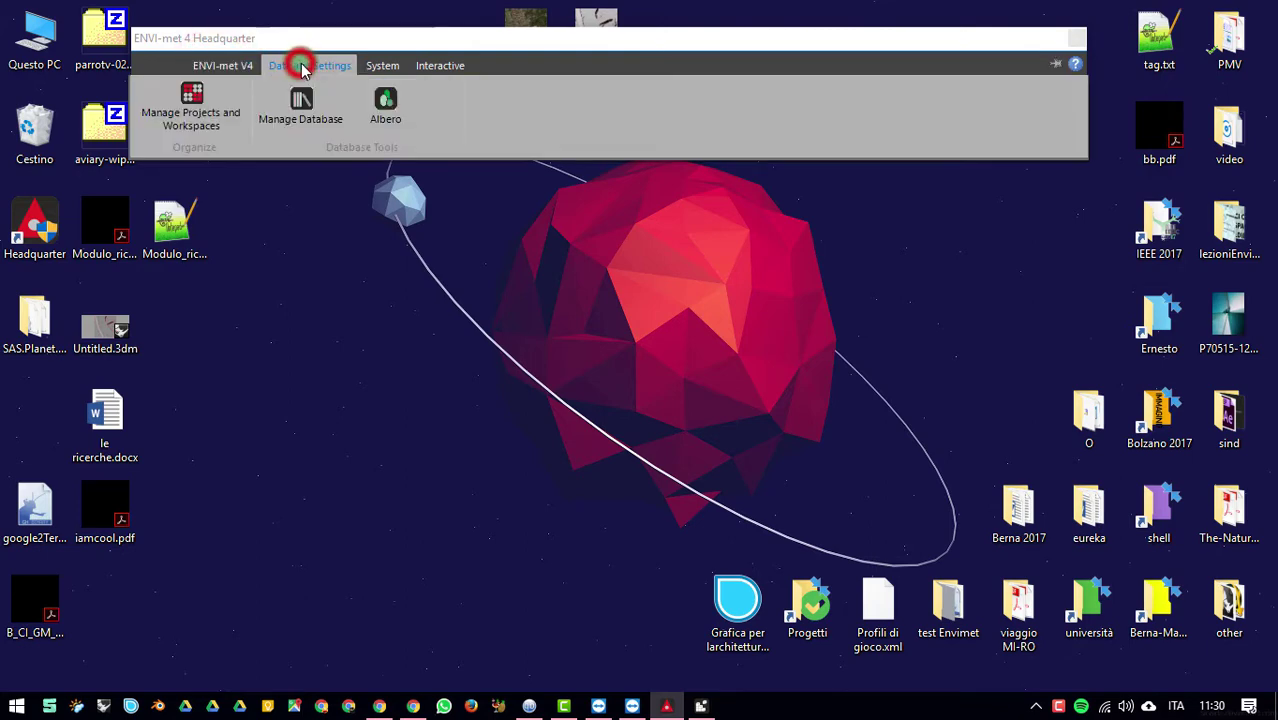
click(222, 114)
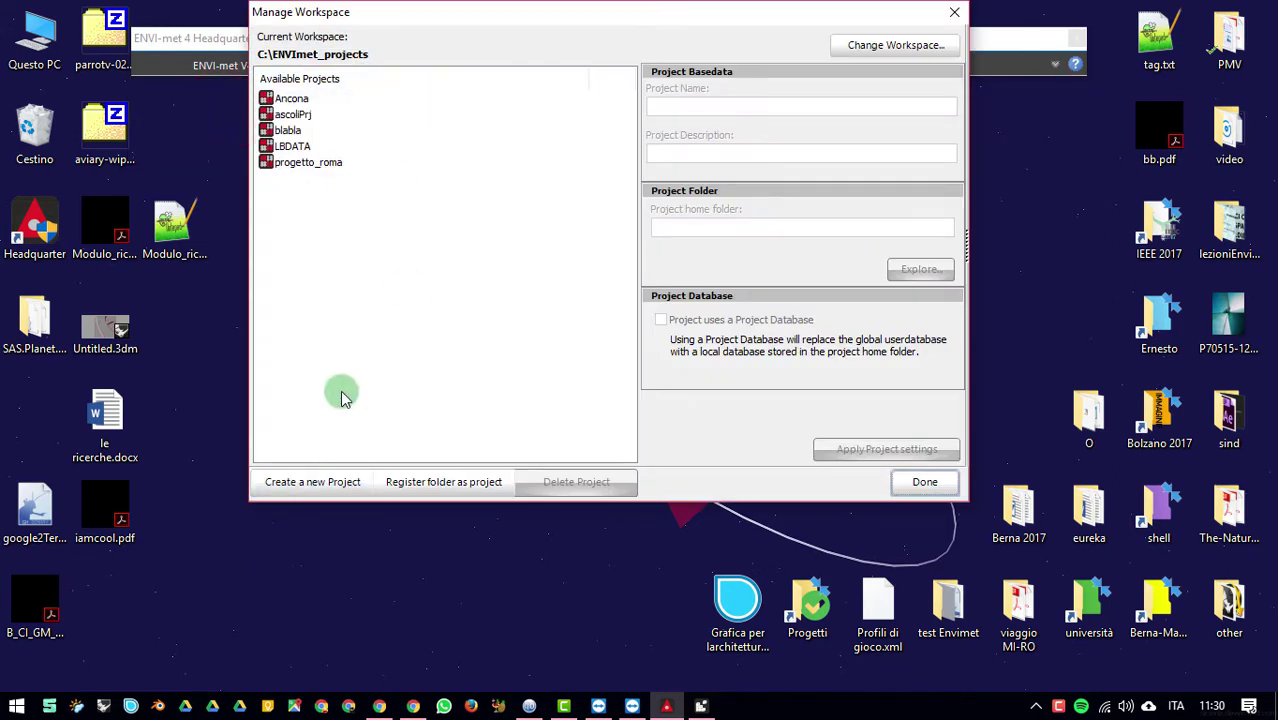
click(313, 482)
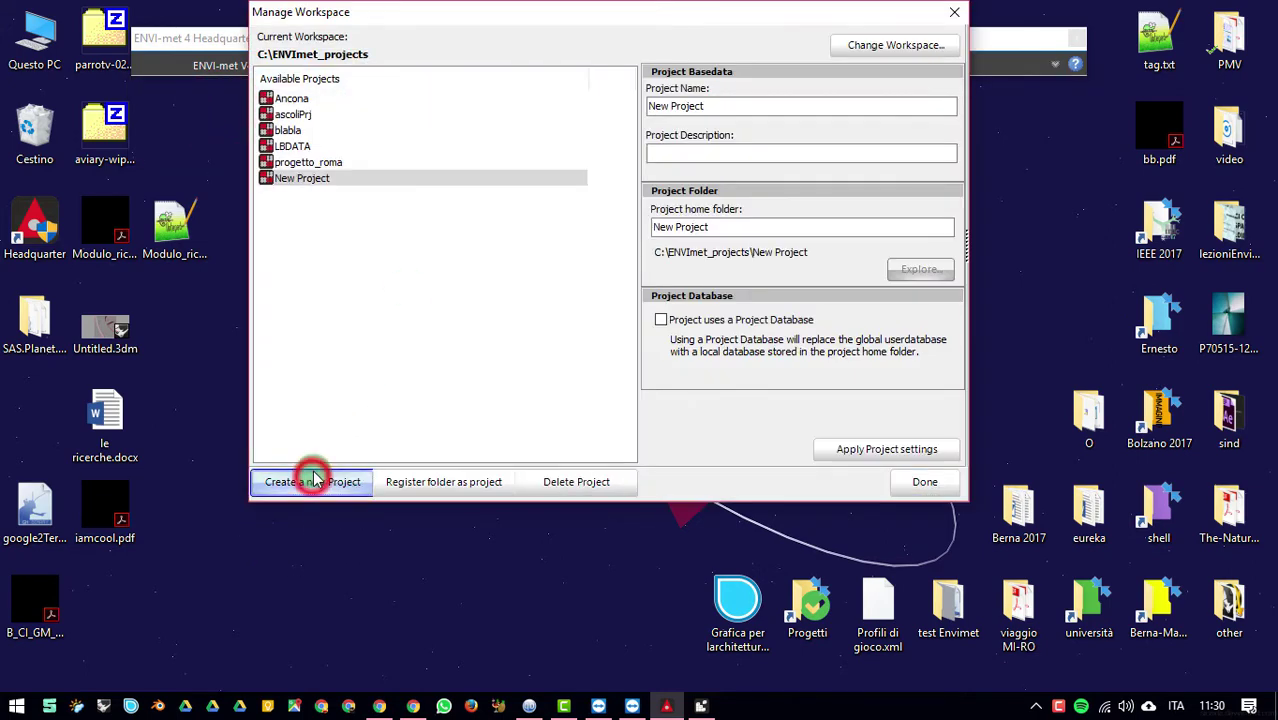
Step: Name the new project prova and set its home folder to prova, leaving the description empty
drag(707, 104, 388, 104)
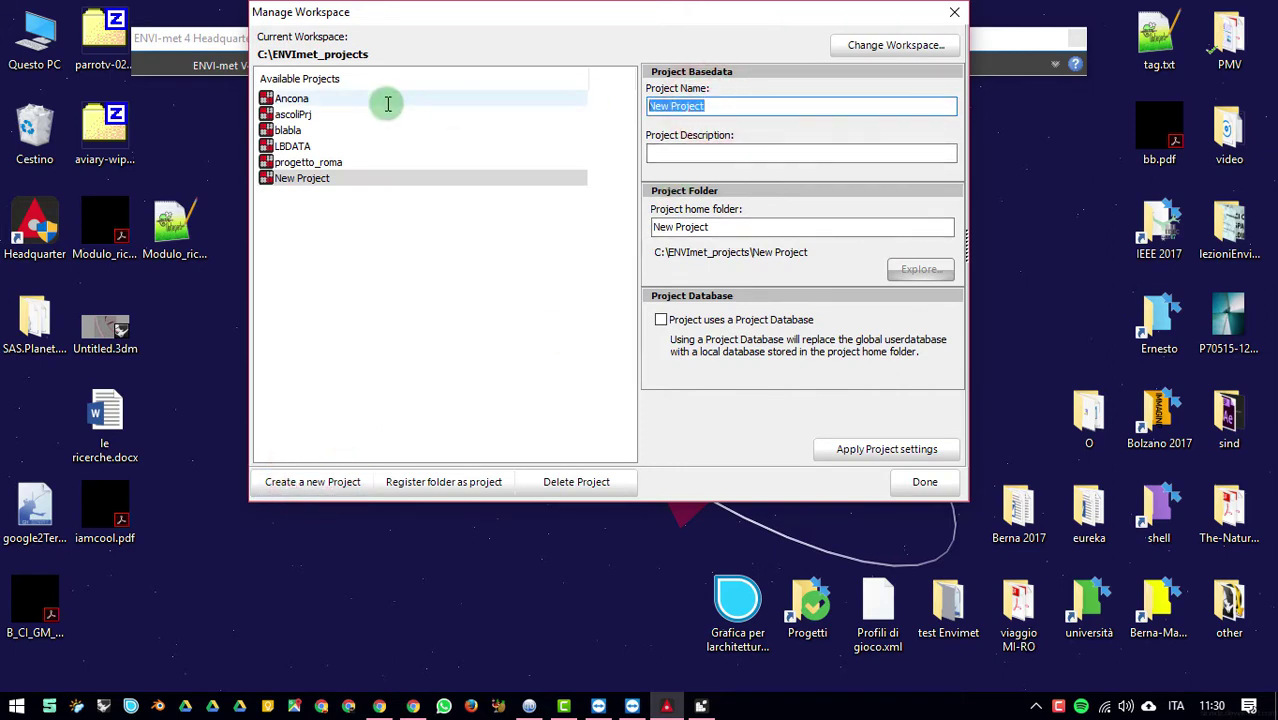
text(prova)
click(705, 153)
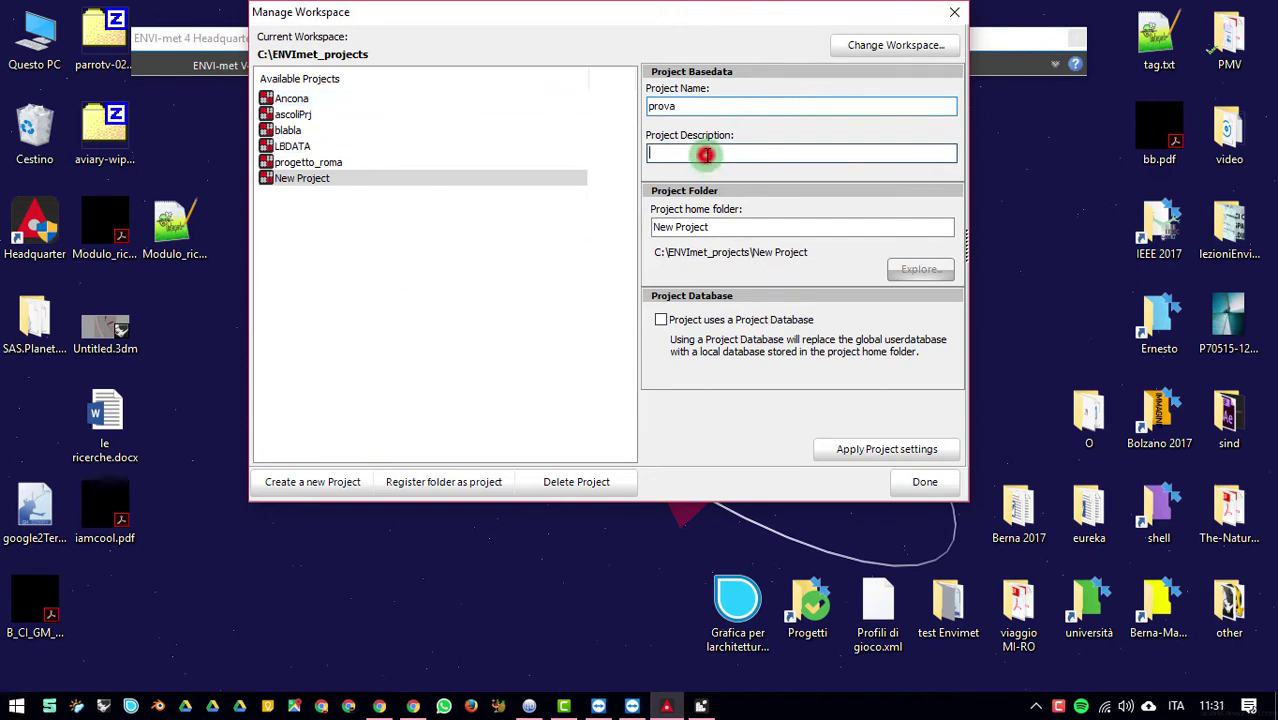
click(686, 228)
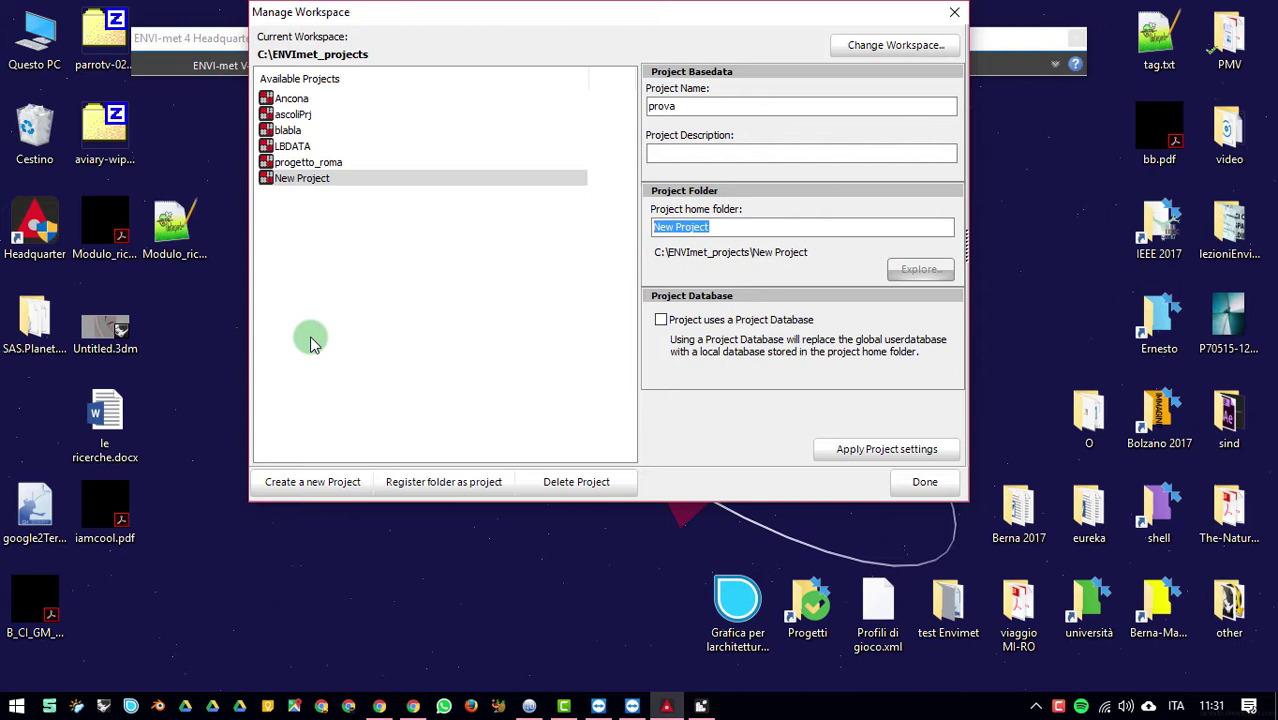
text(prova)
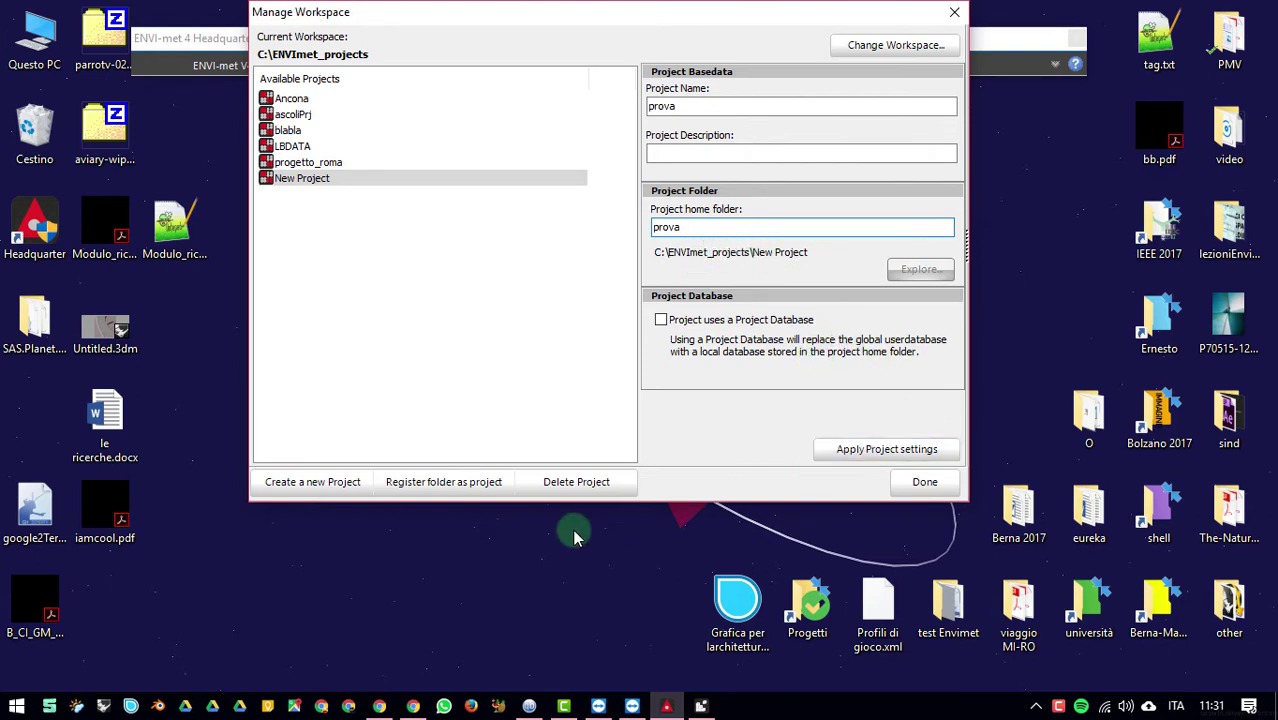
Step: Create the prova project with its folder and decline creating a folder for the extra New Project entry
click(318, 480)
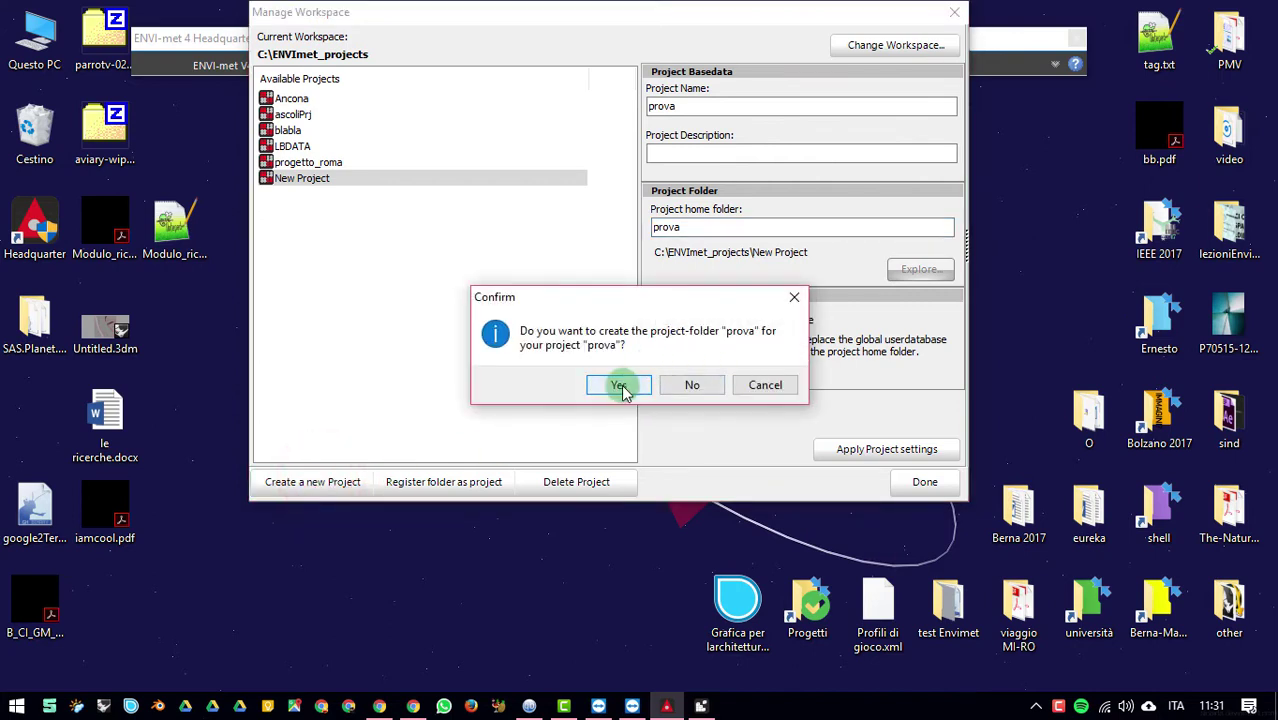
click(619, 389)
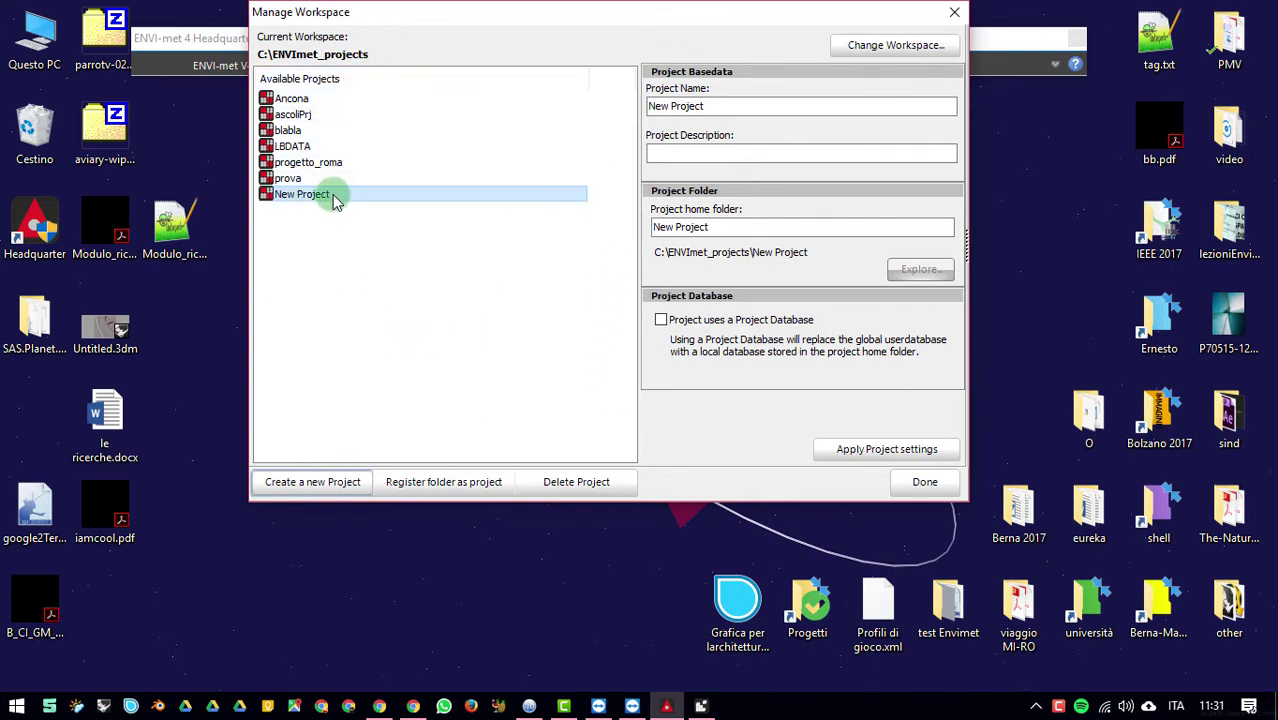
click(316, 194)
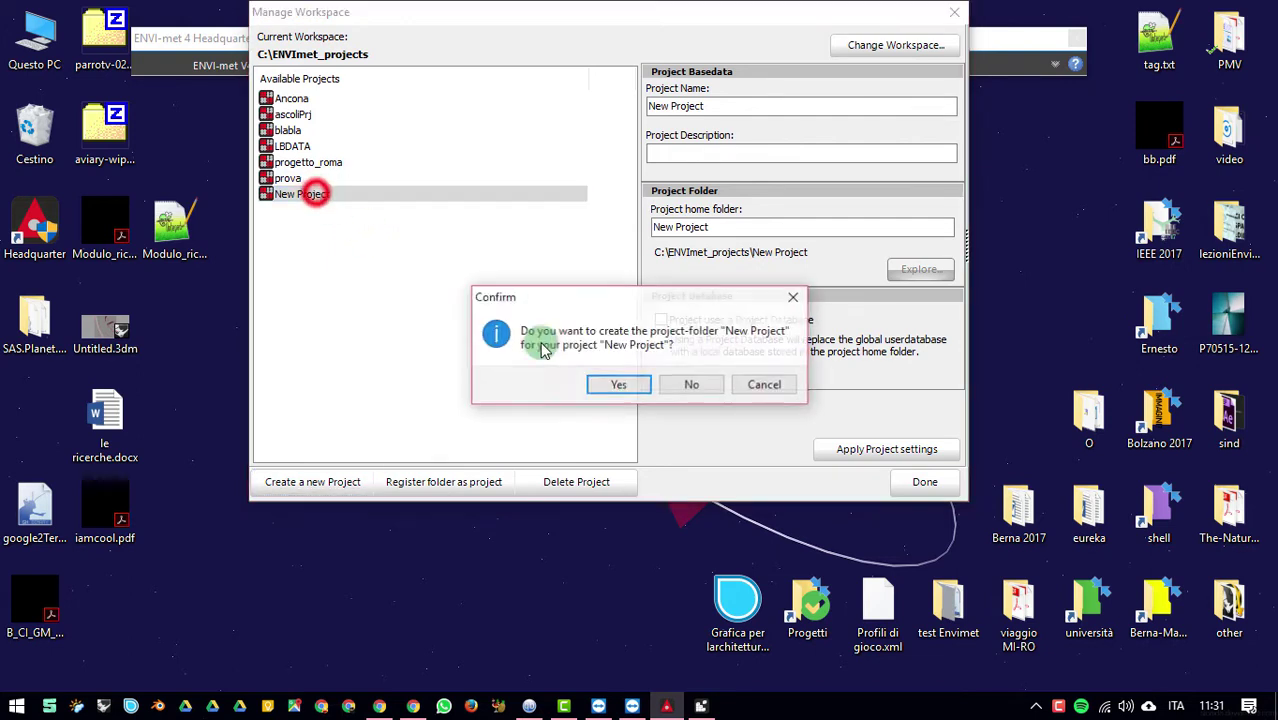
click(685, 380)
Step: Reopen the workspace management window and select the prova project to load its settings
click(305, 180)
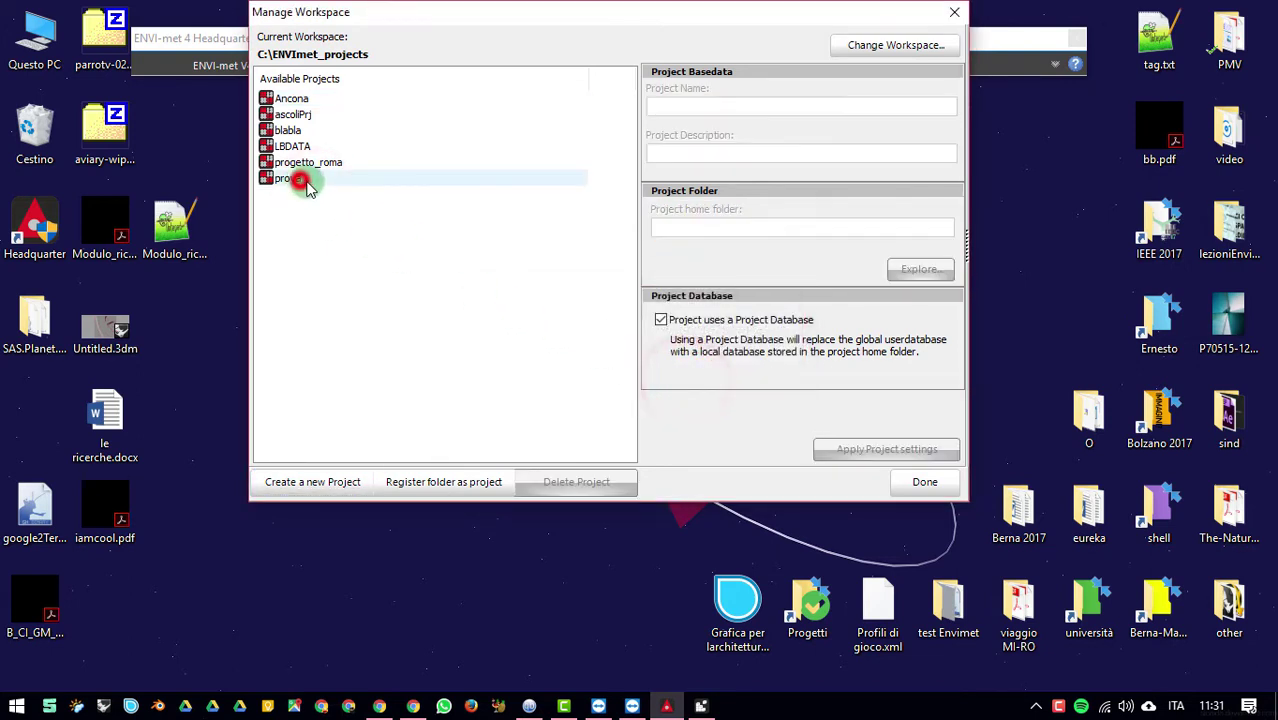
click(302, 178)
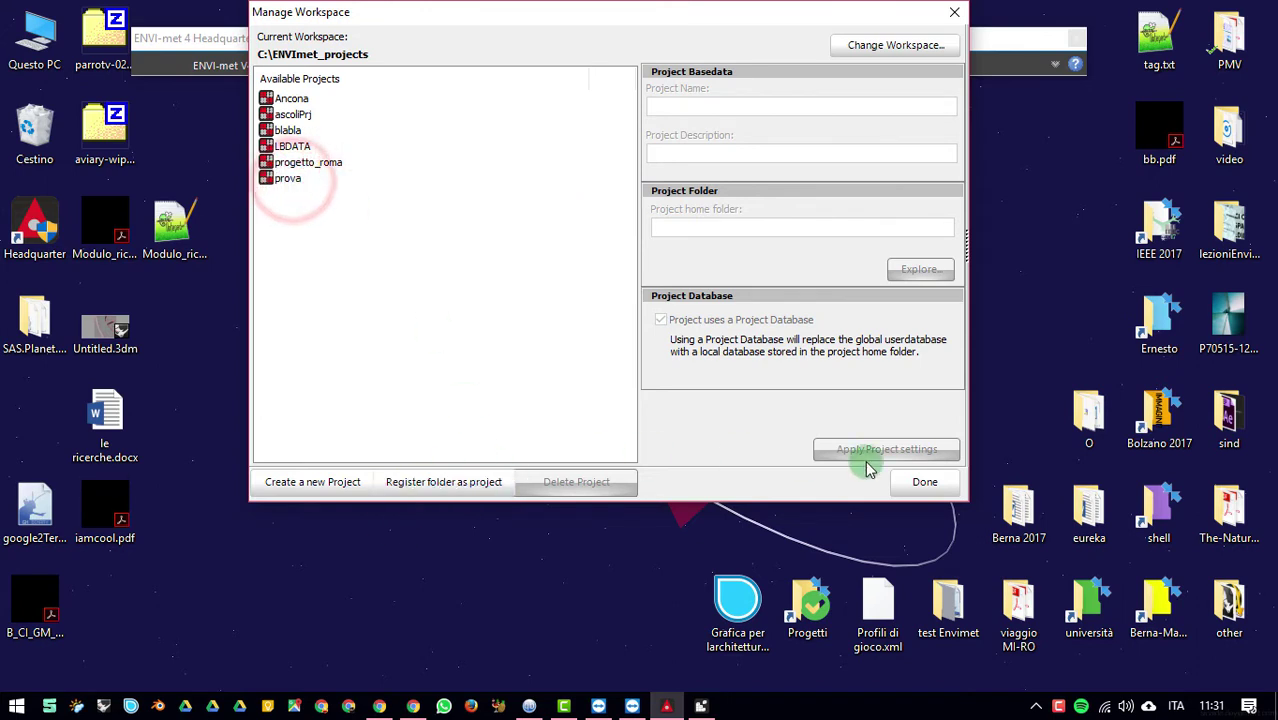
click(283, 180)
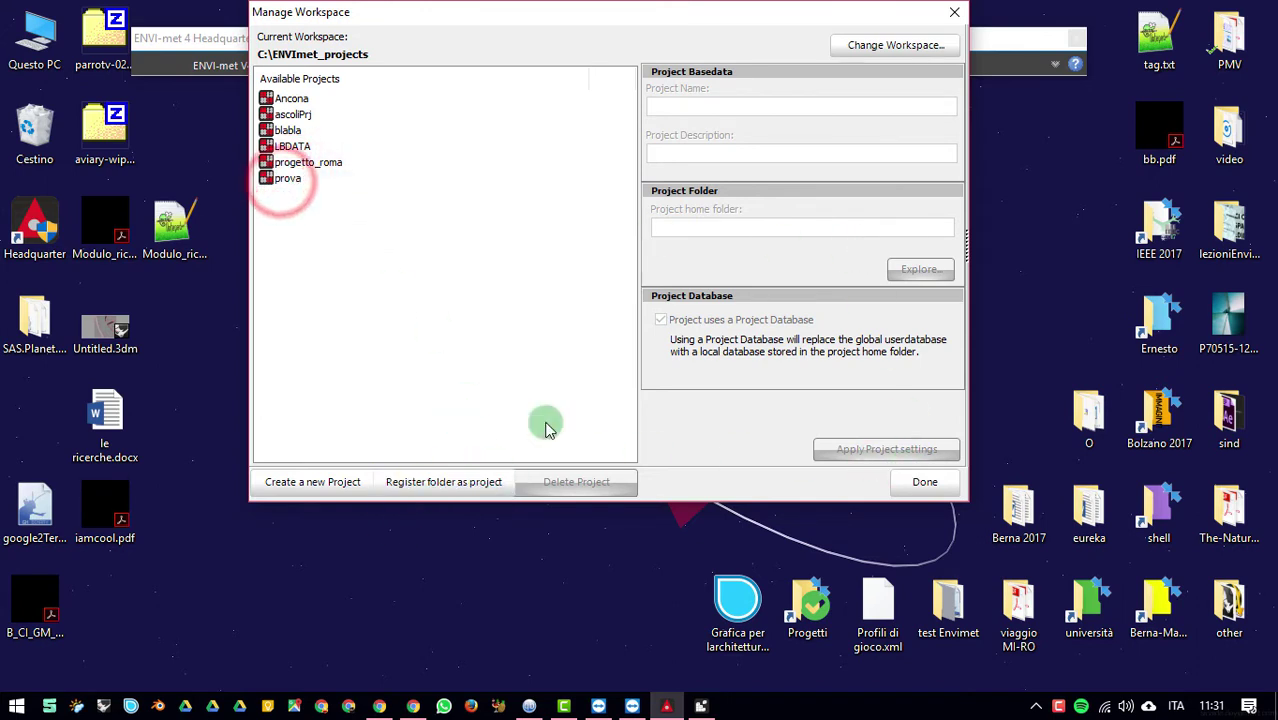
click(549, 291)
click(343, 129)
click(306, 177)
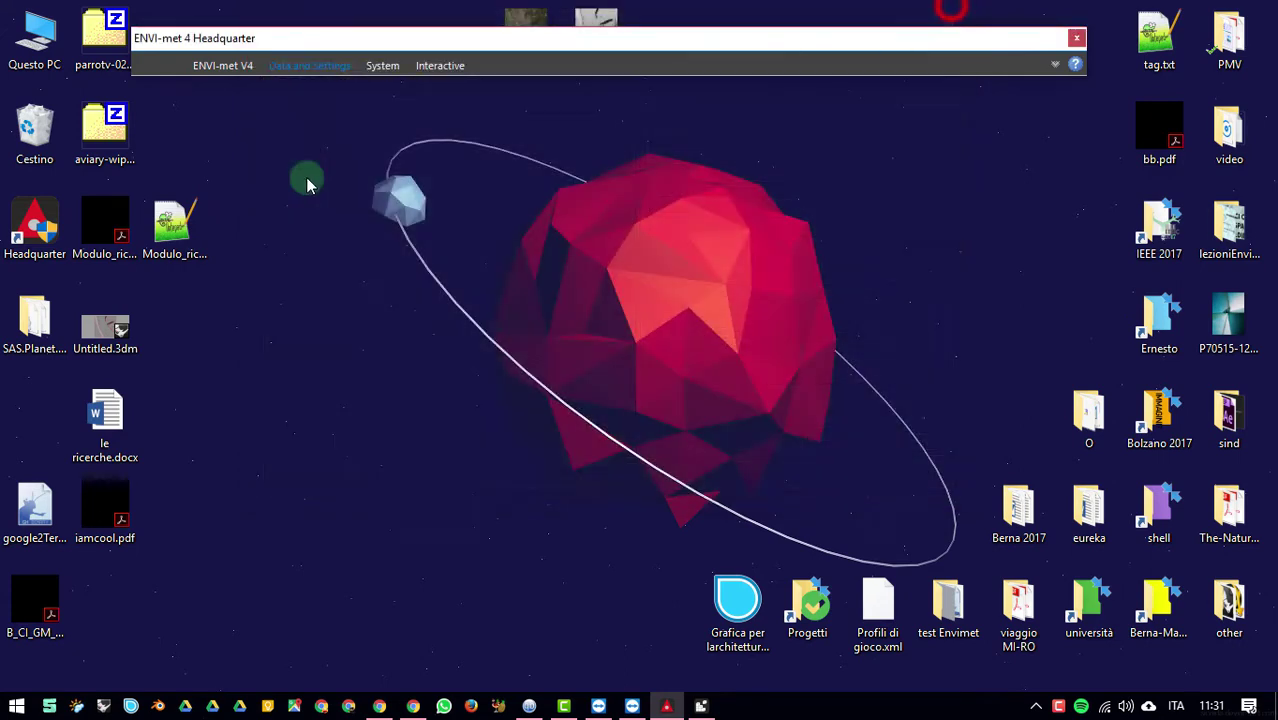
click(285, 63)
click(195, 90)
click(287, 178)
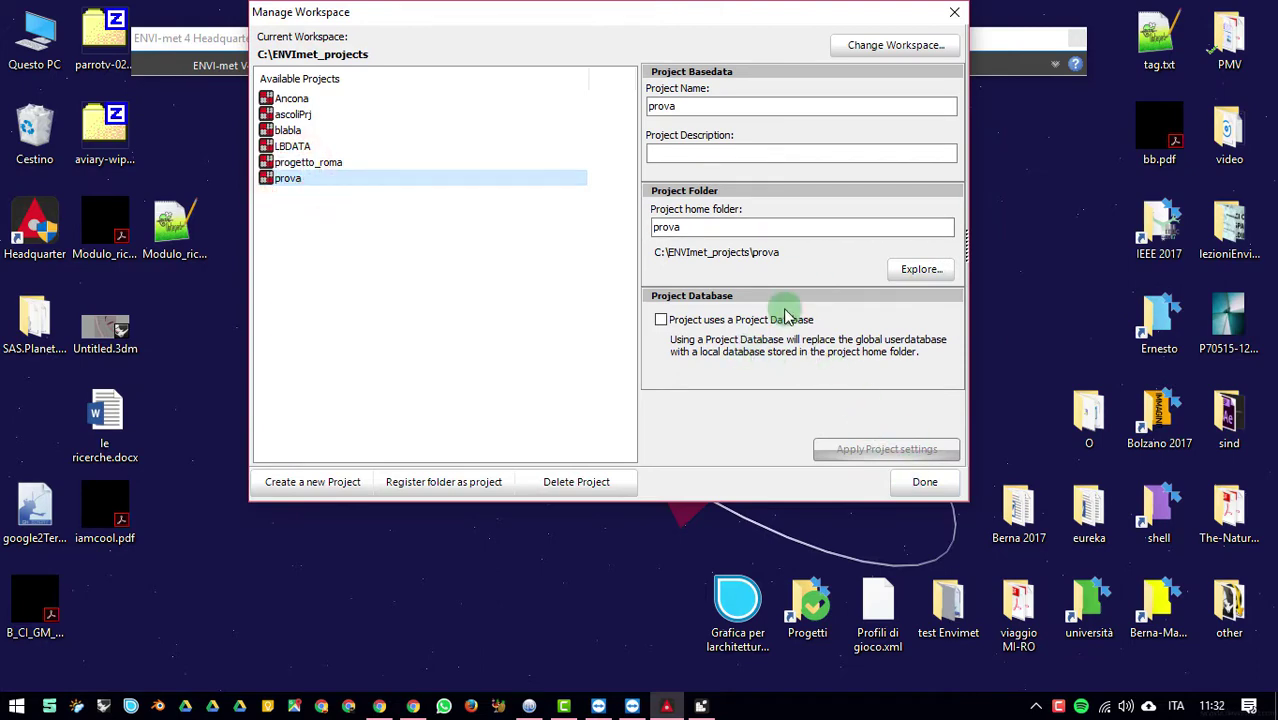
Step: Open C:\ENVImet_projects in File Explorer and arrange it beside the Manage Workspace window
double_click(14, 66)
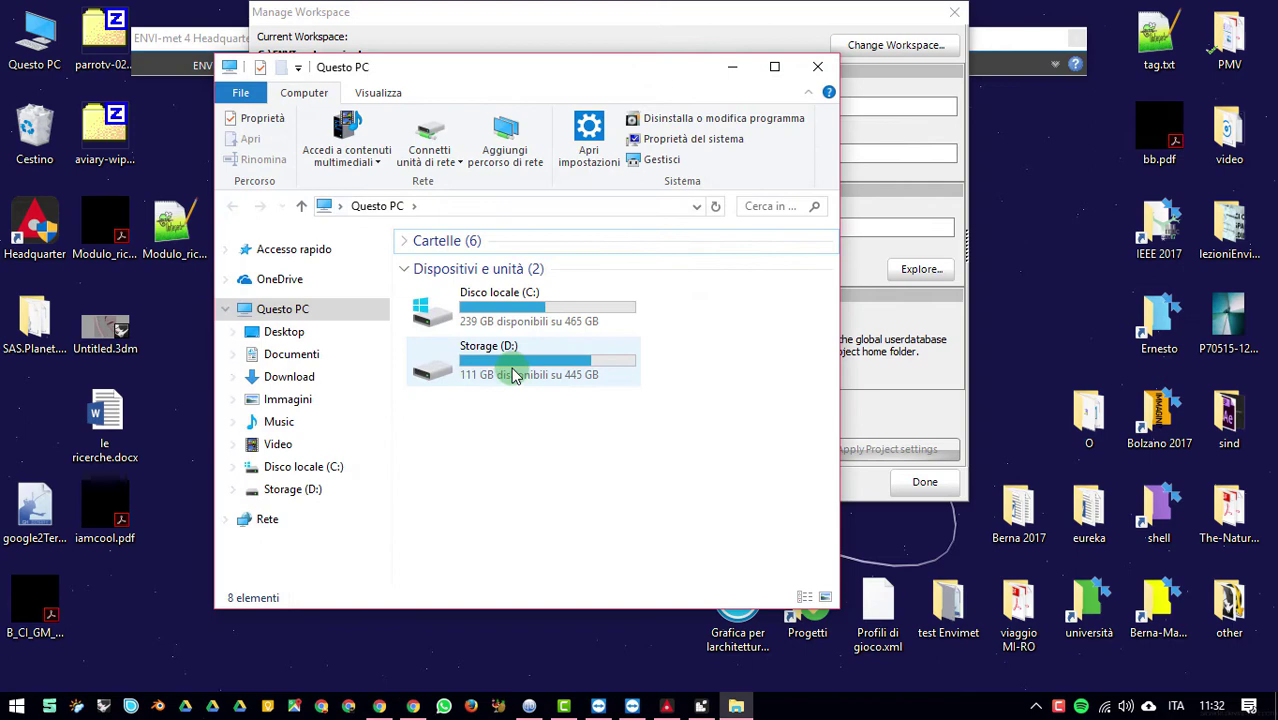
double_click(494, 292)
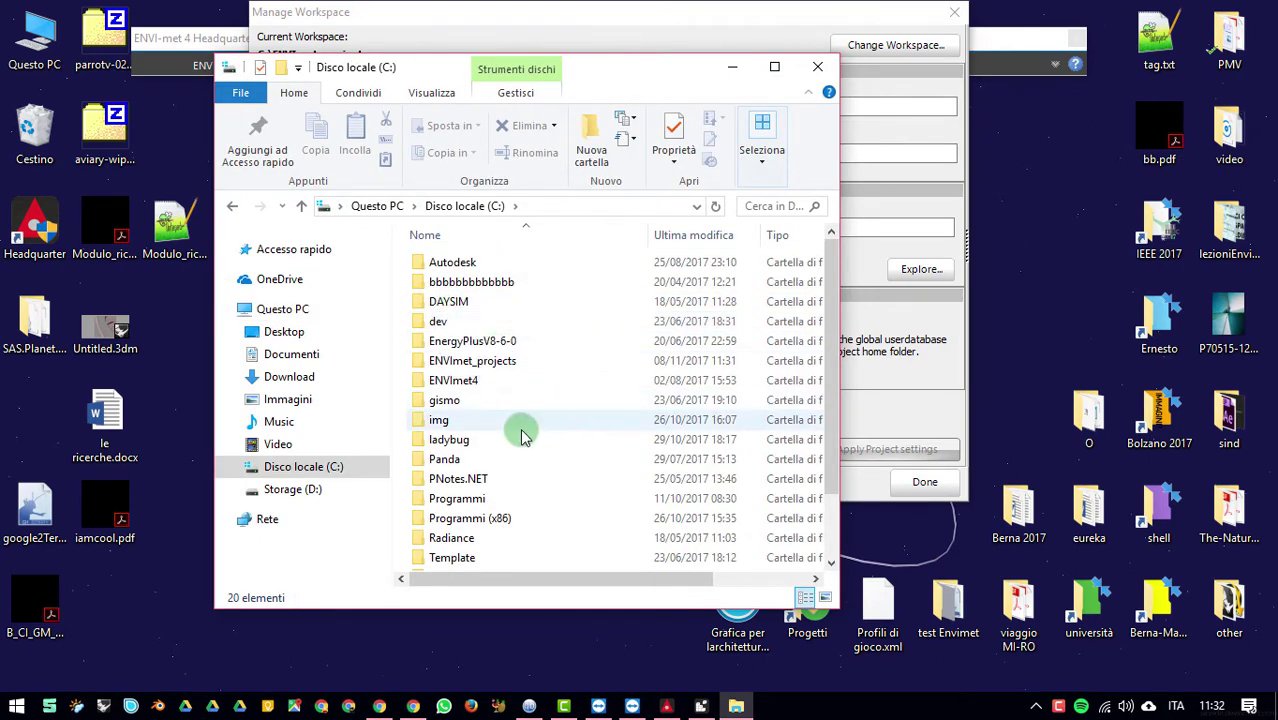
double_click(491, 362)
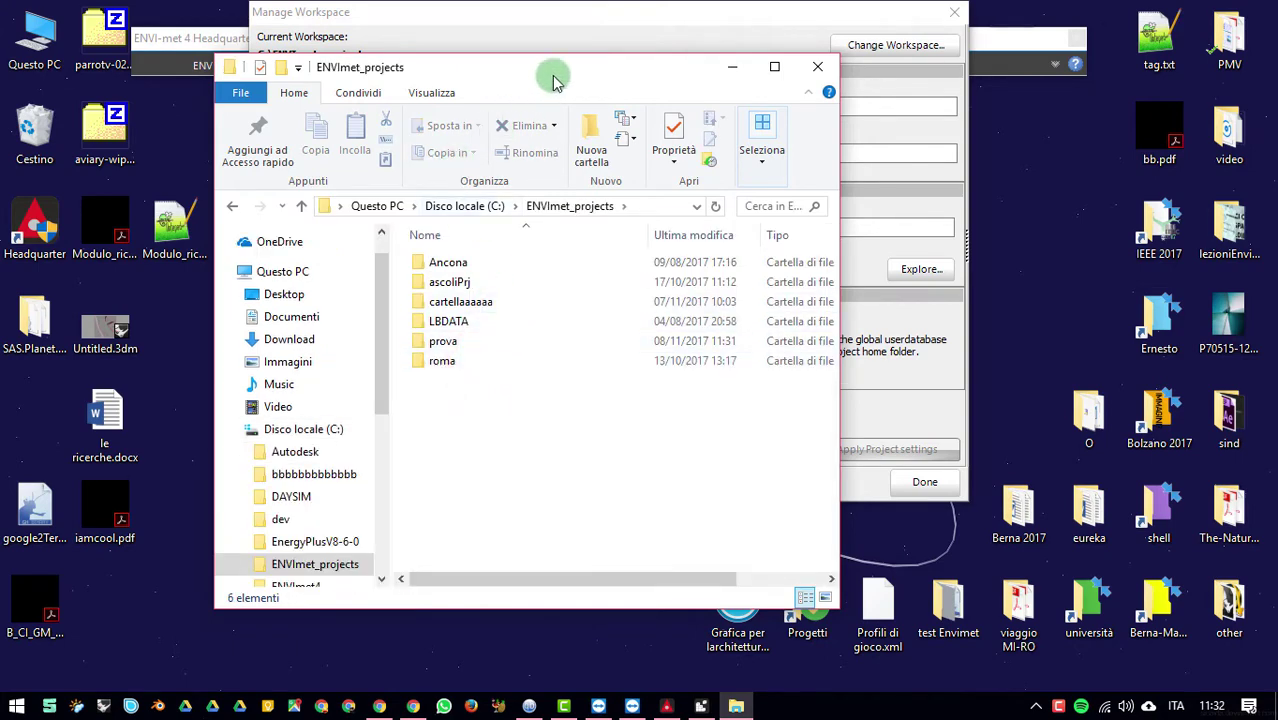
drag(562, 72, 392, 43)
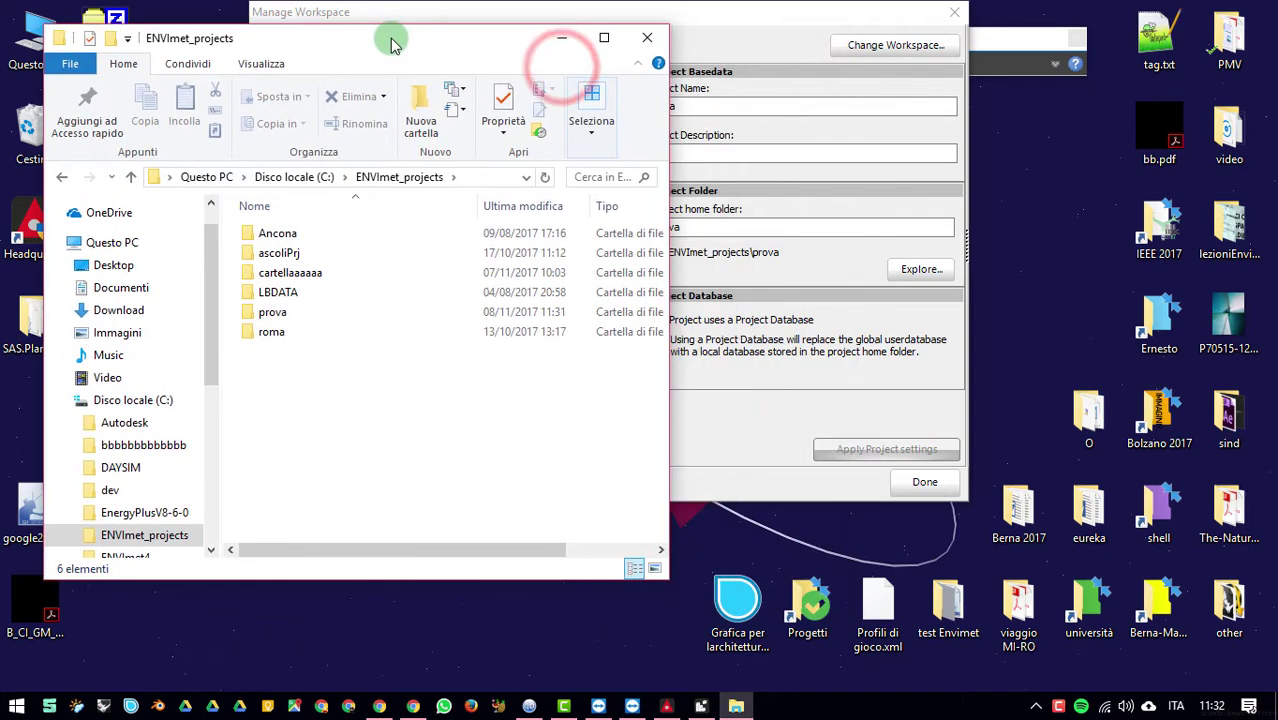
click(768, 24)
drag(780, 33, 1000, 56)
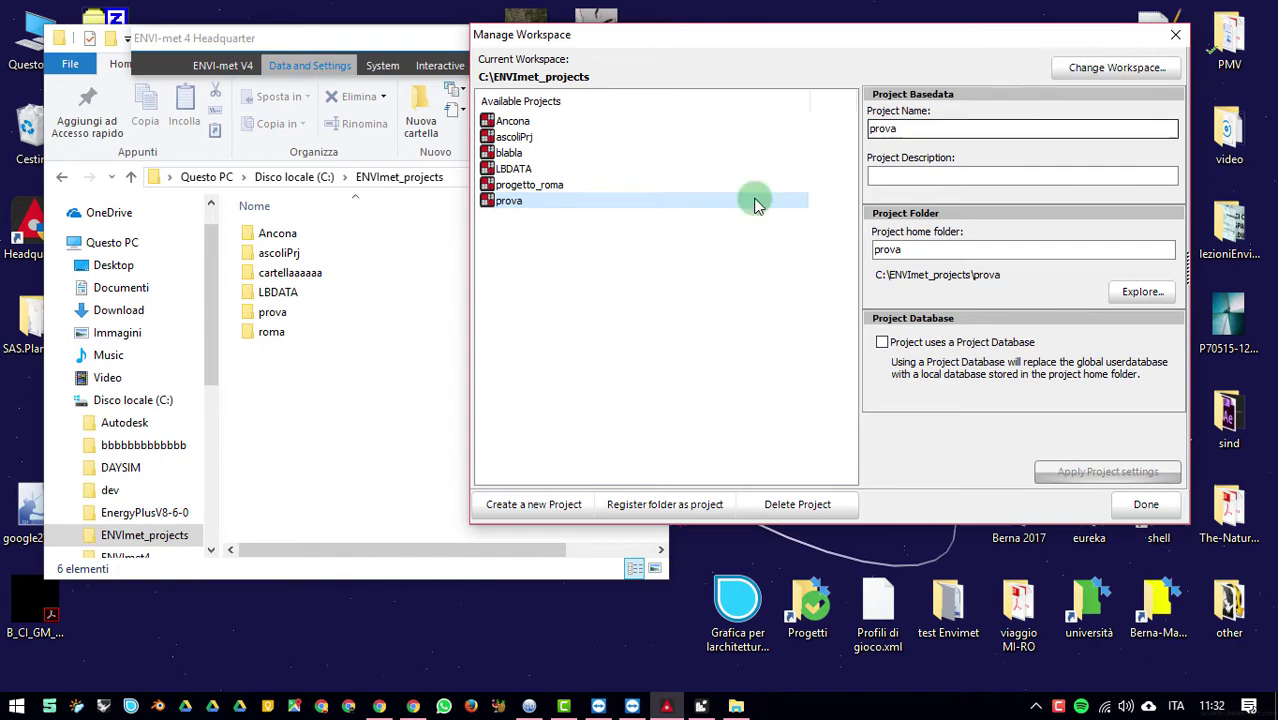
Step: Check the full path of the projects folder and view the workspace directory chooser without changing the workspace
click(458, 178)
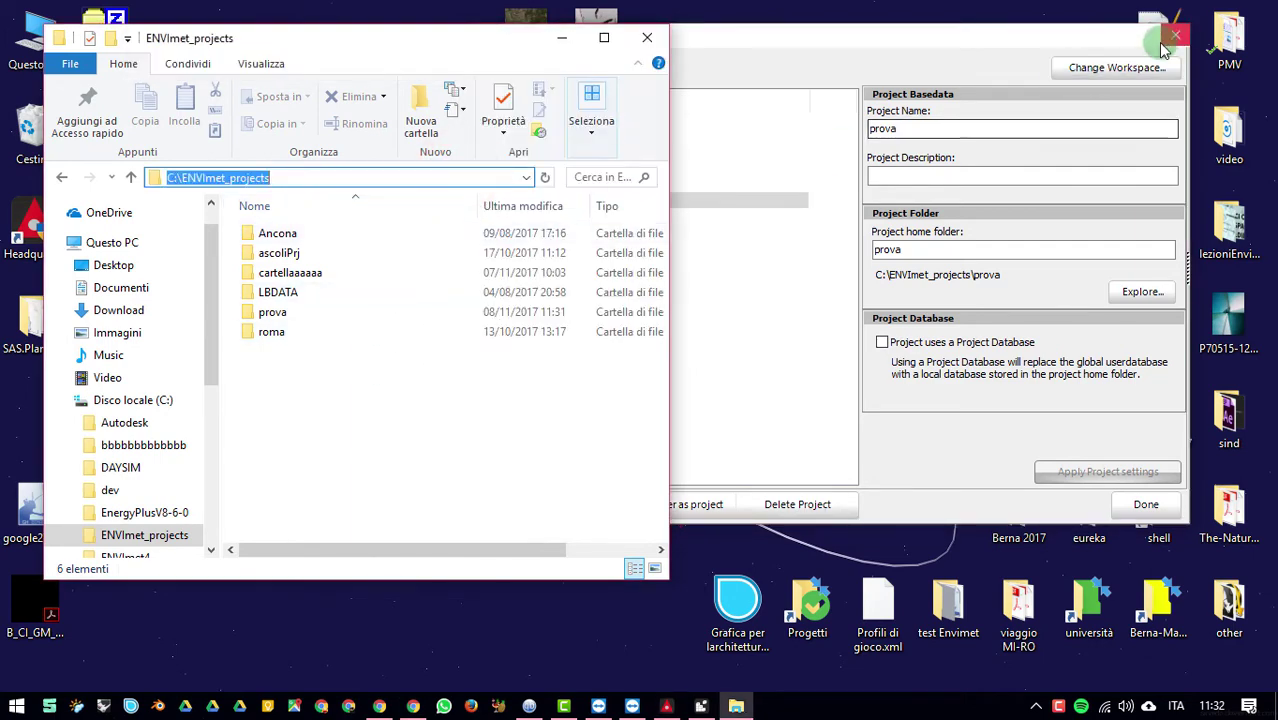
click(1124, 77)
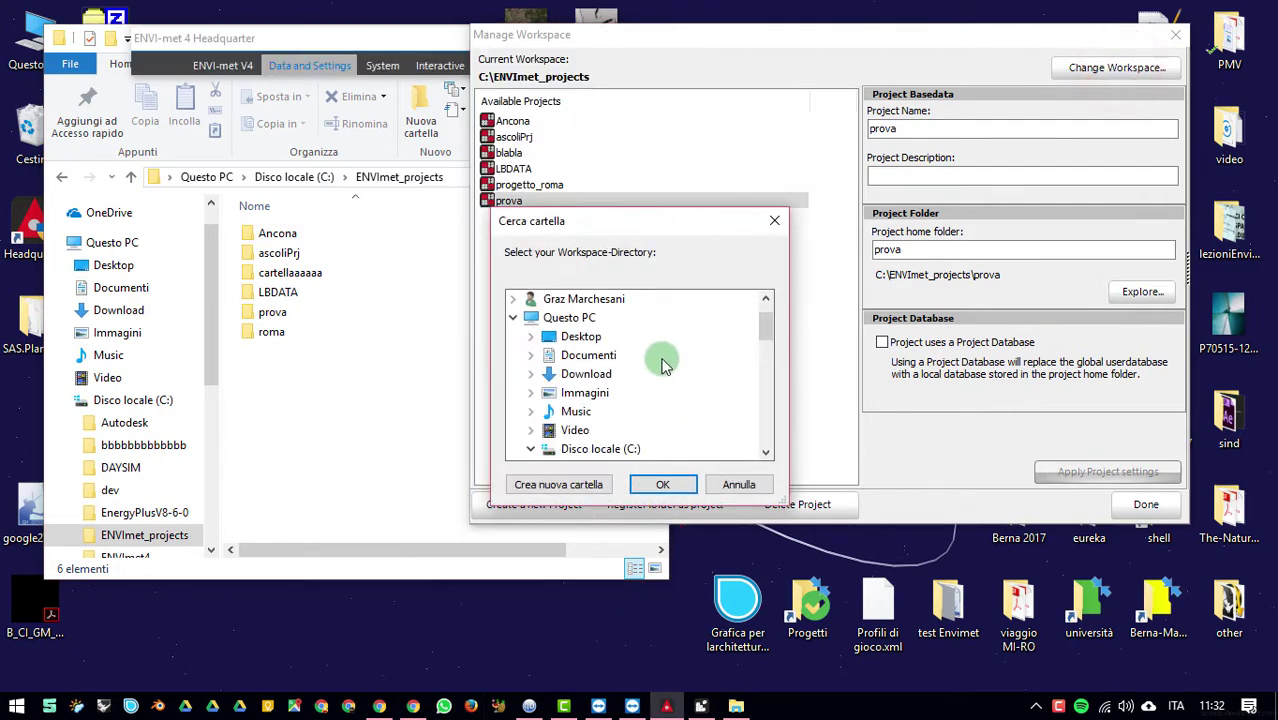
click(752, 485)
Step: Open the prova project folder in File Explorer to examine its files
click(366, 343)
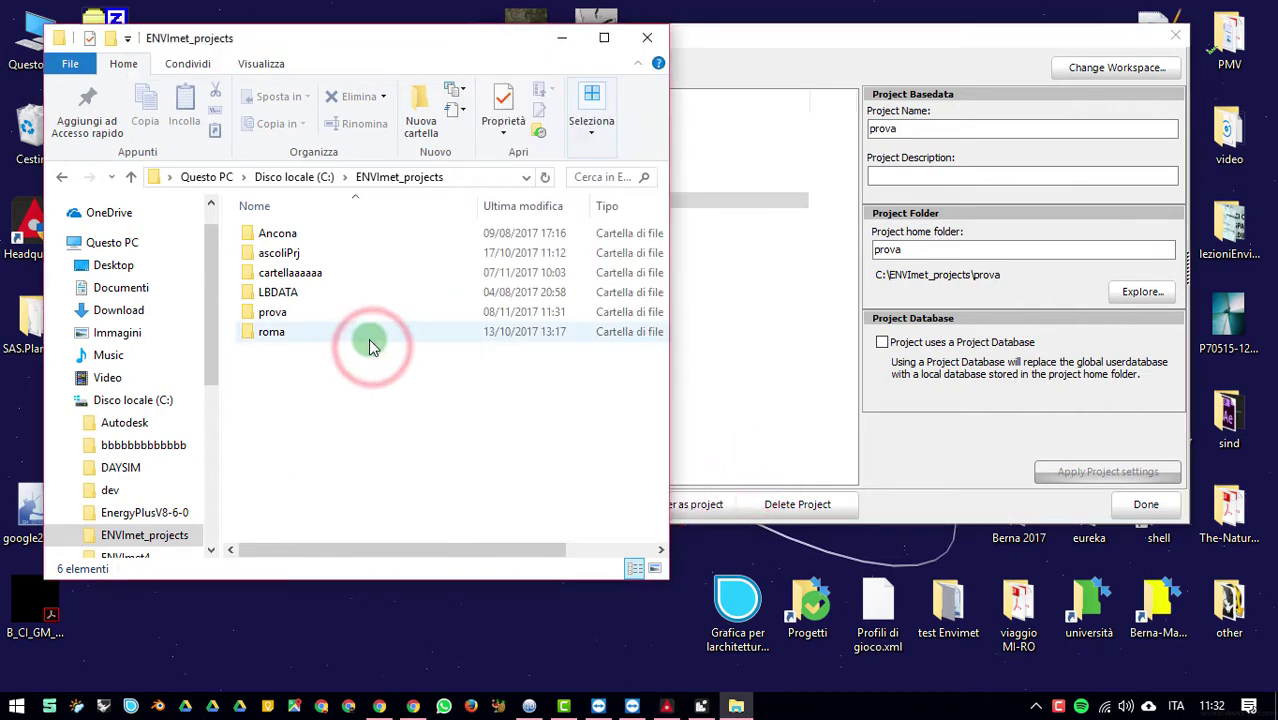
double_click(285, 314)
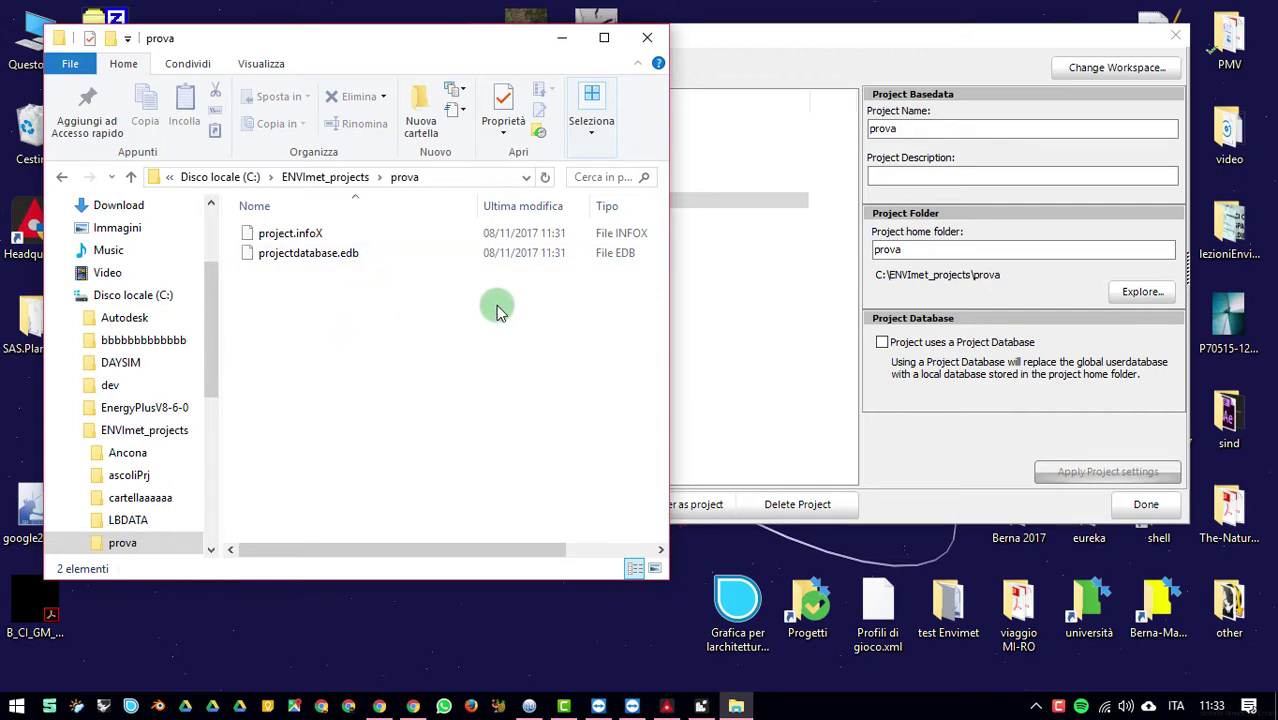
Step: Return to the ENVImet_projects folder, close File Explorer and finish managing the workspace
click(344, 192)
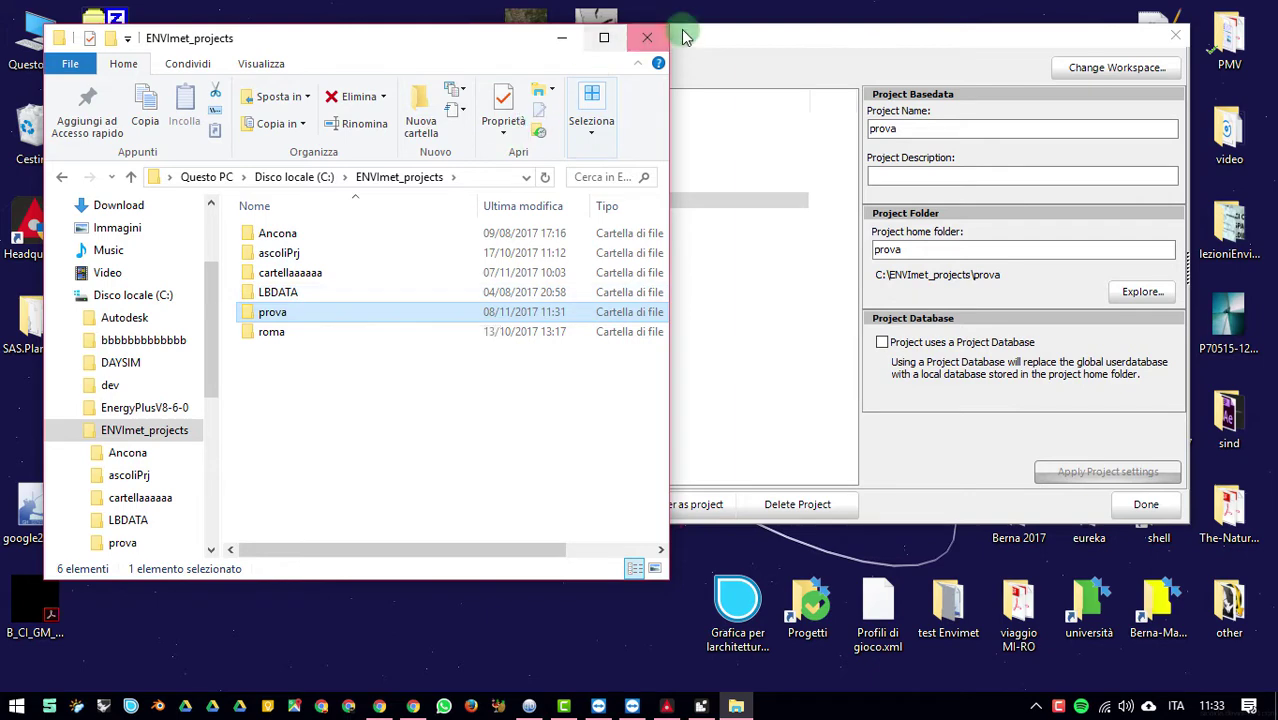
click(648, 38)
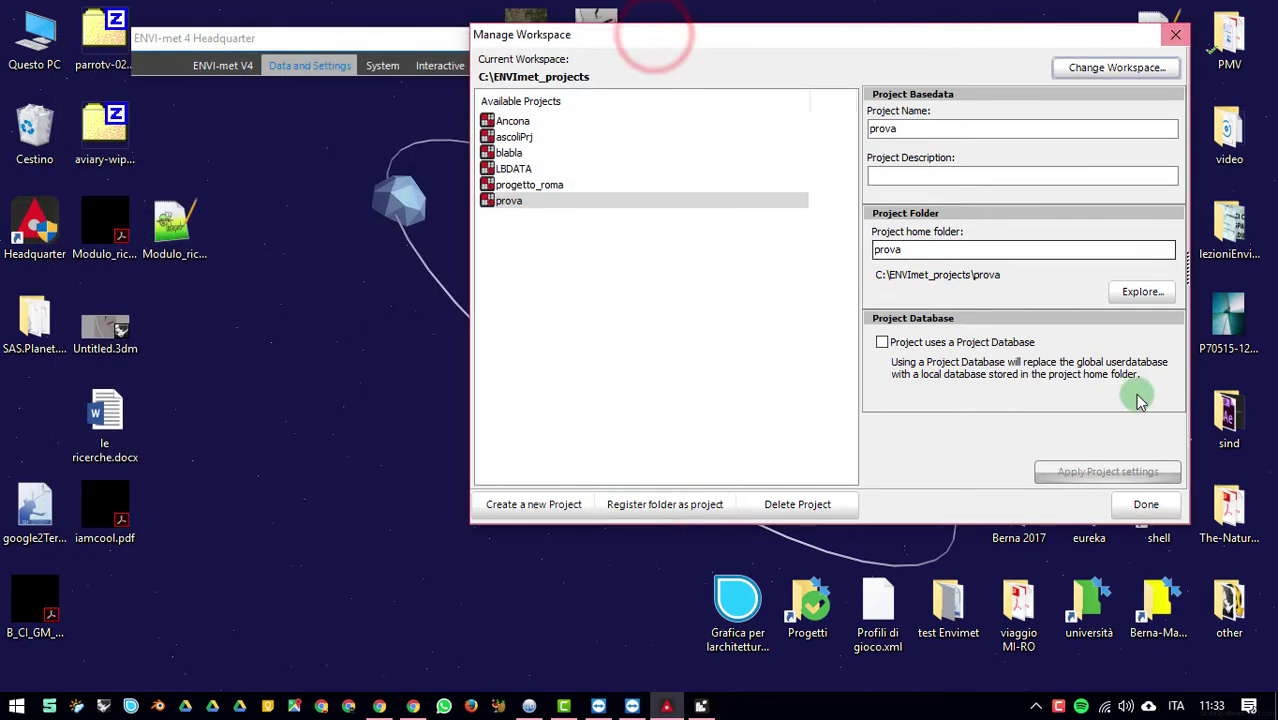
click(1152, 505)
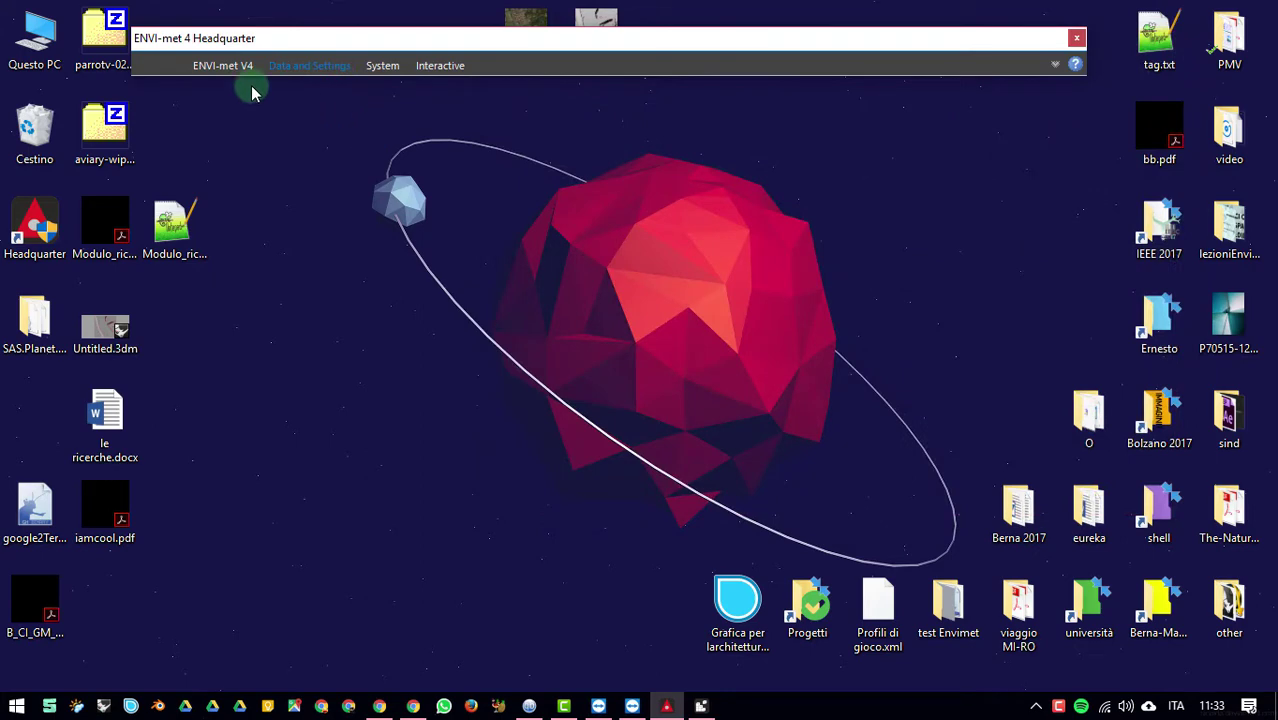
Step: Check the list of selectable projects in the already open SPACES editor and close SPACES
click(210, 62)
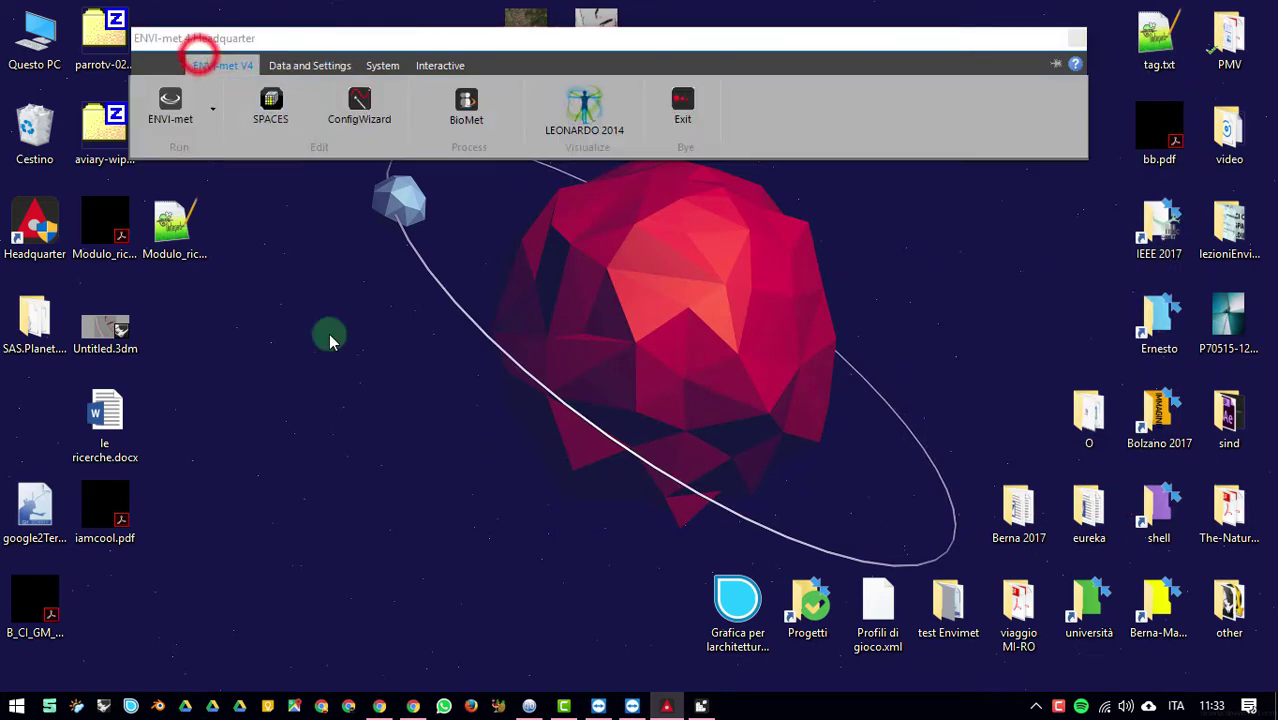
click(705, 708)
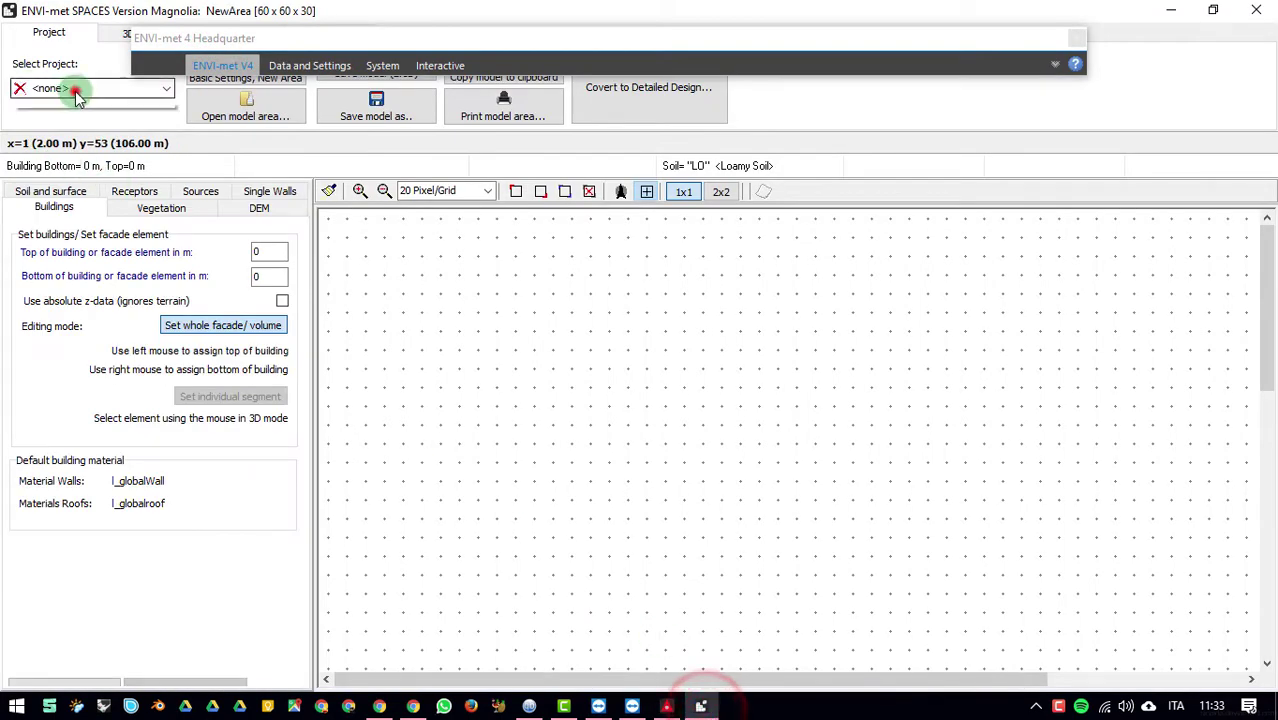
click(77, 88)
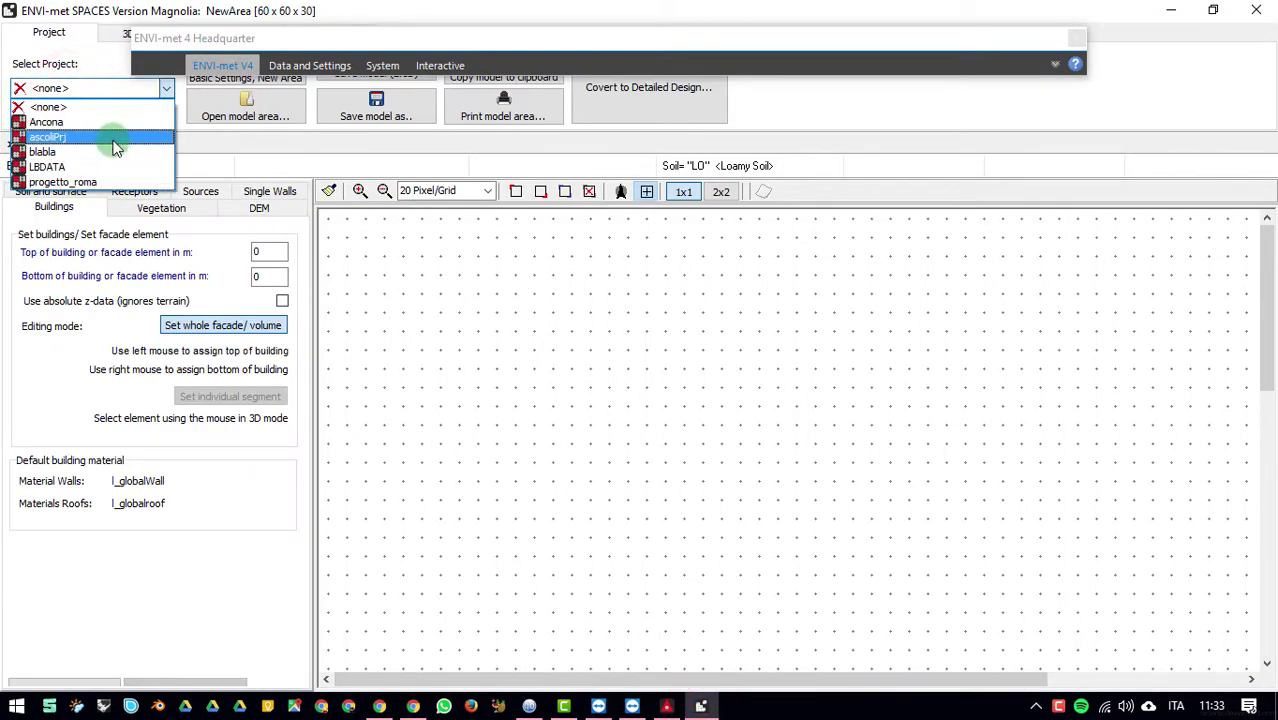
click(1266, 9)
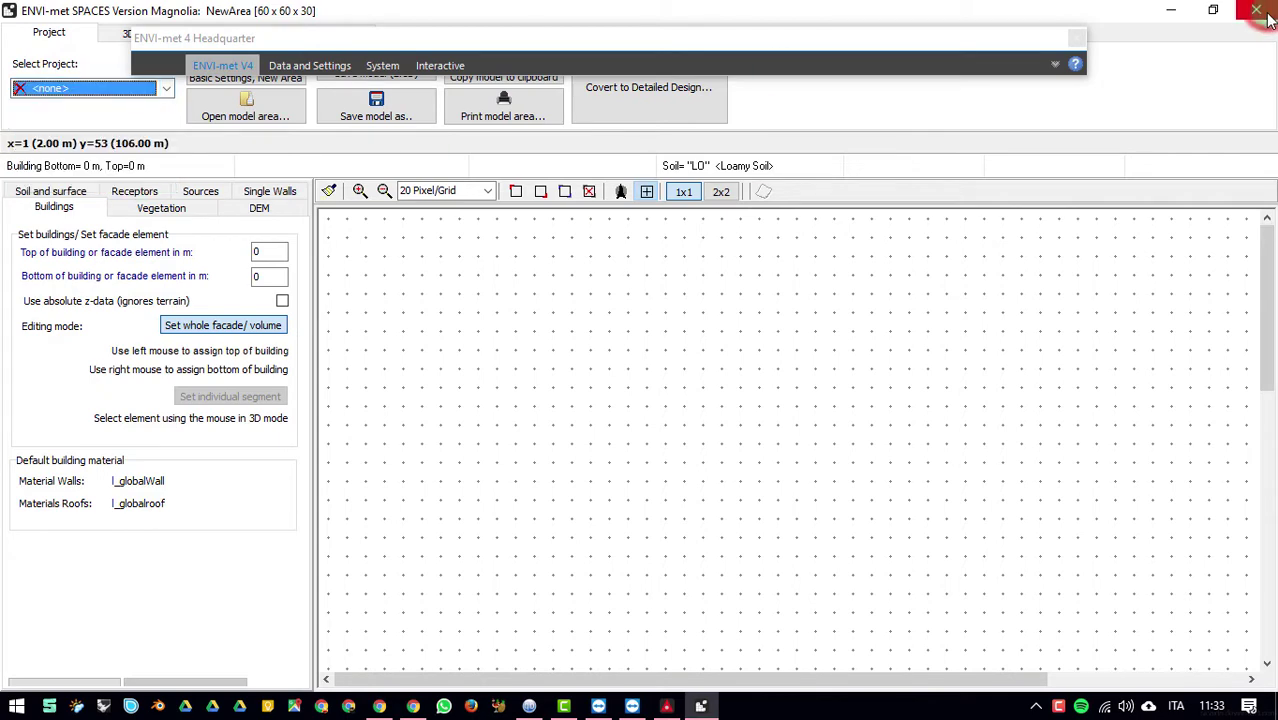
click(1266, 12)
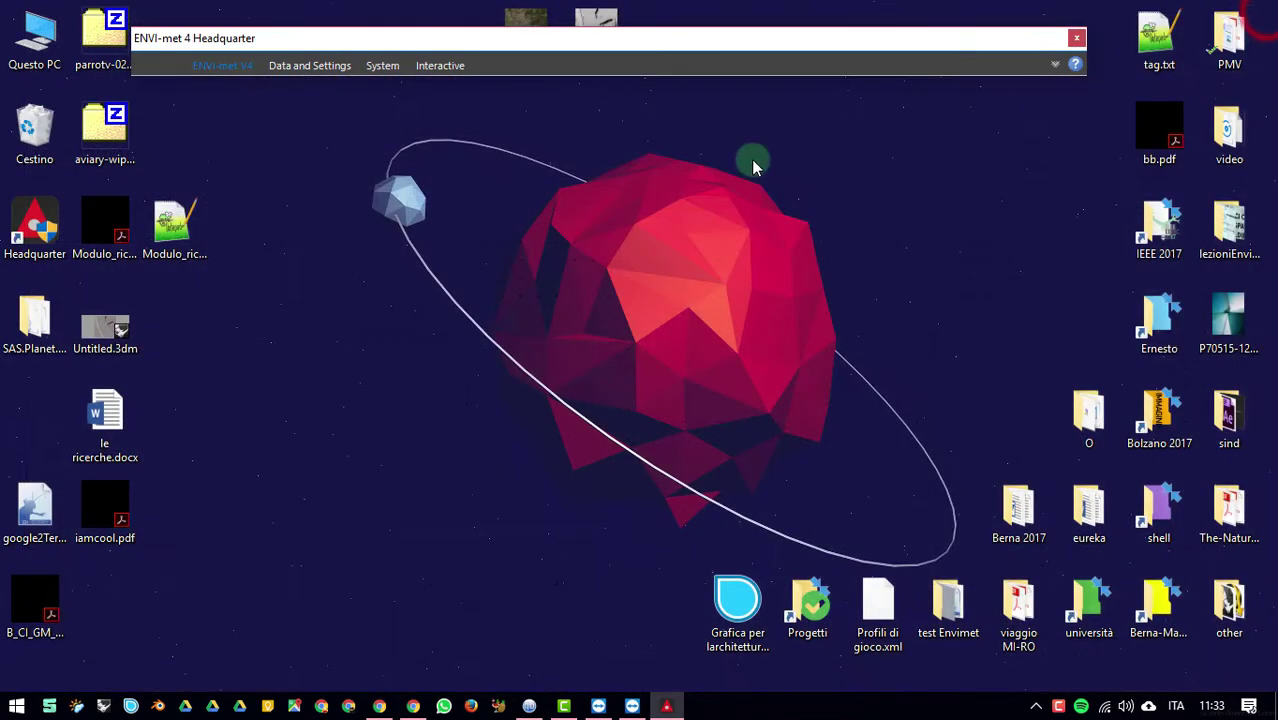
Step: Relaunch SPACES from ENVI-met Headquarter and select prova as the active project
click(224, 64)
click(290, 99)
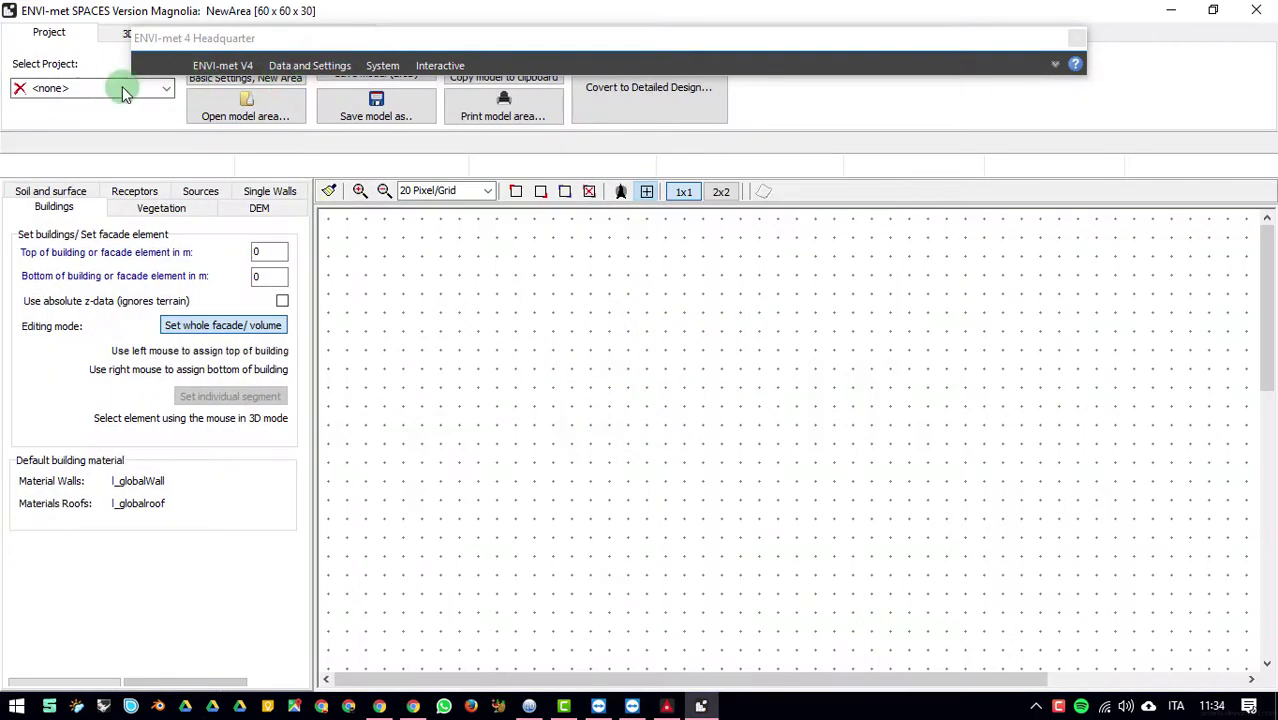
click(108, 88)
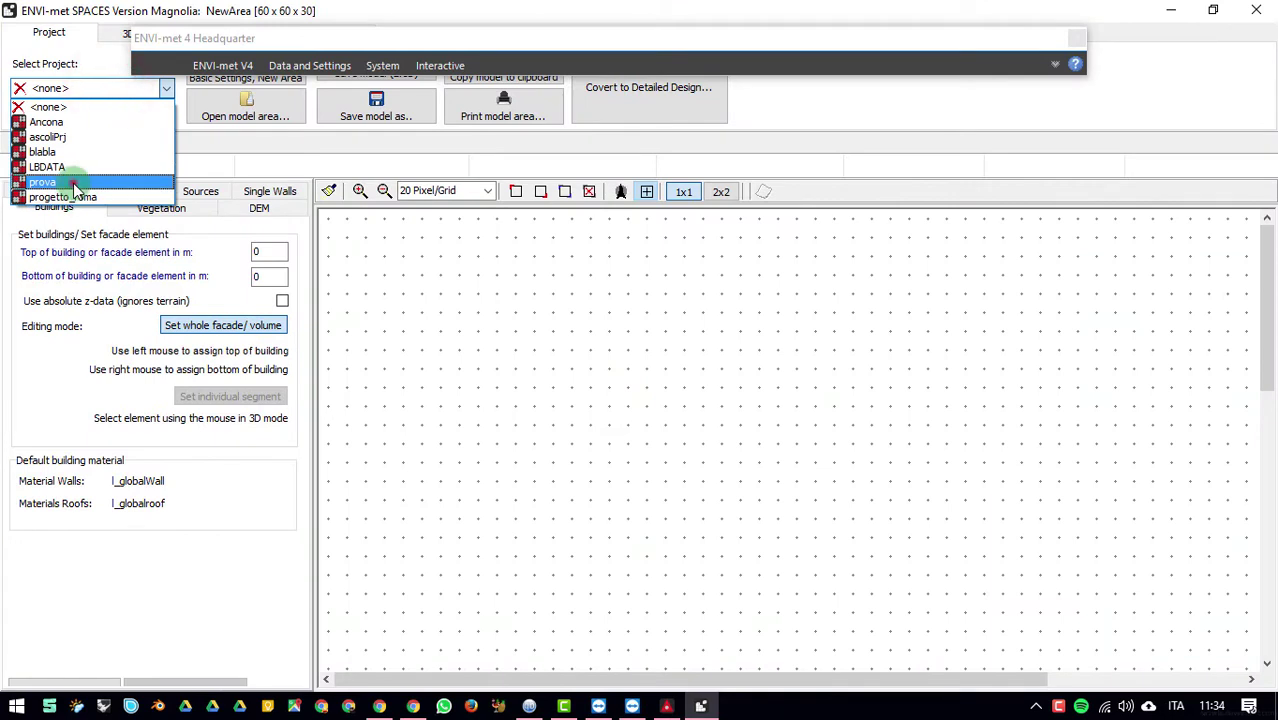
click(73, 184)
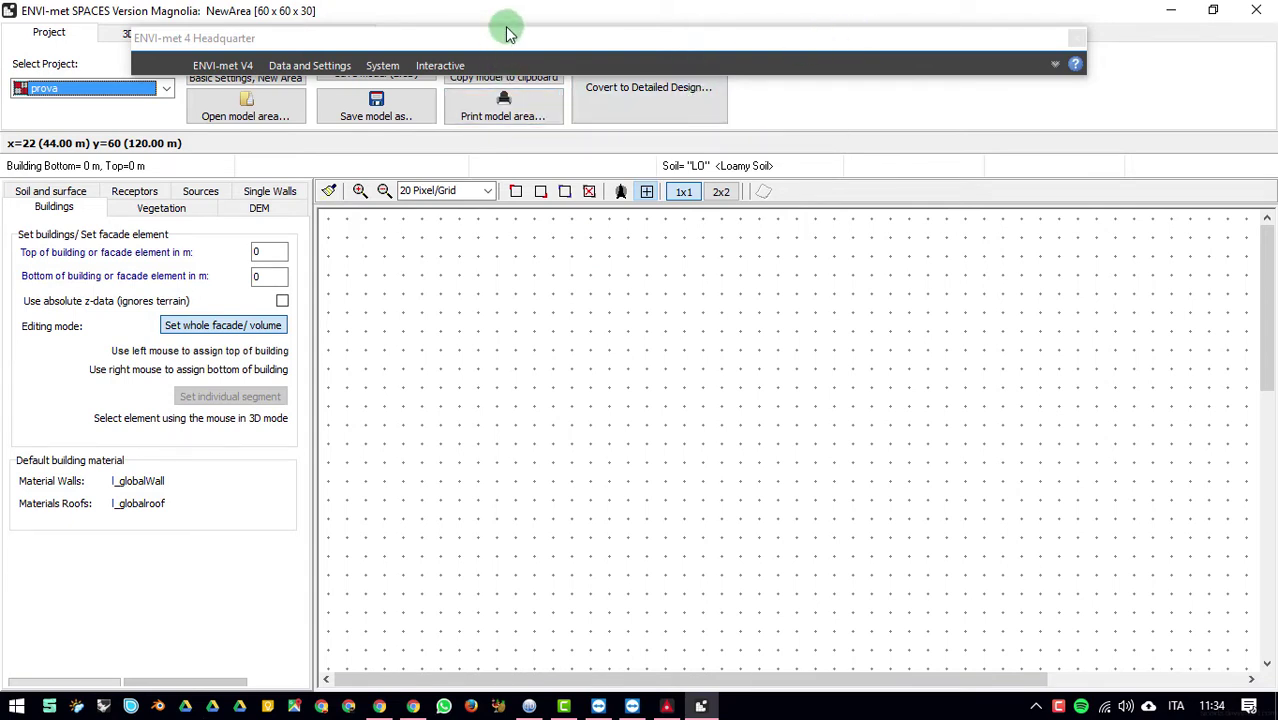
Step: Close the ENVI-met Headquarter window covering SPACES and reduce the grid display to 18 Pixel/Grid
drag(510, 28, 670, 18)
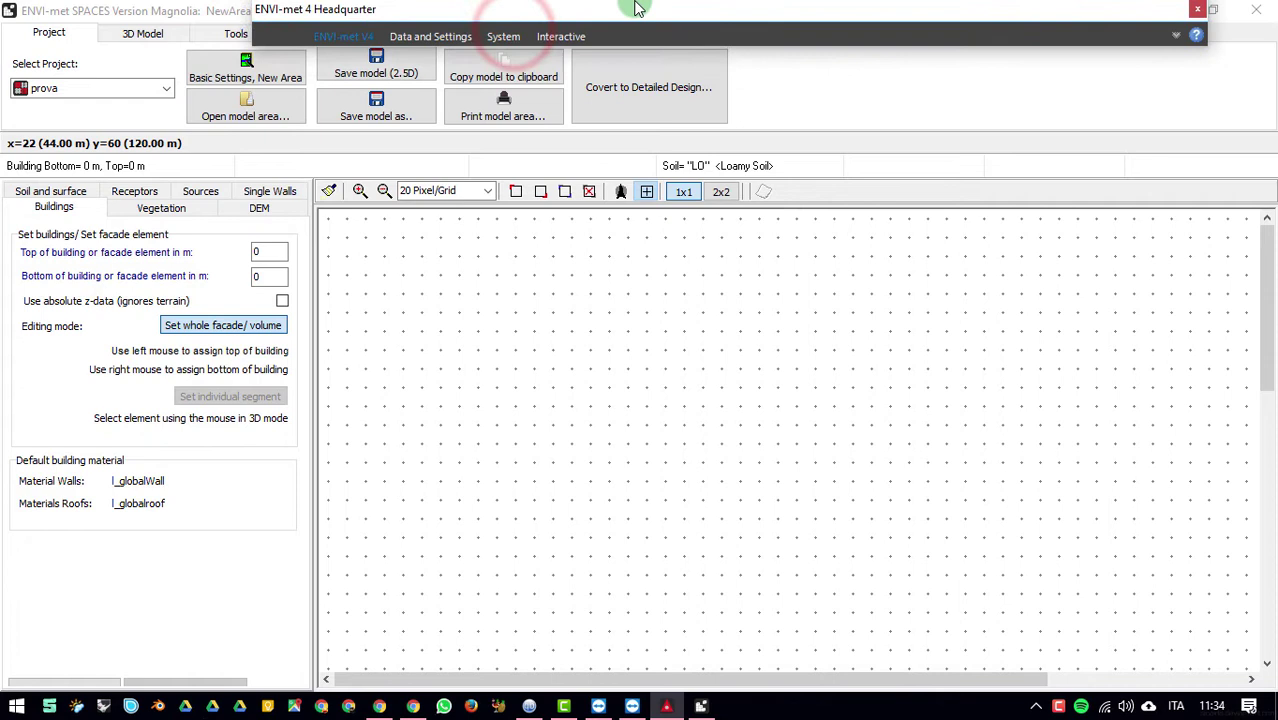
click(1198, 18)
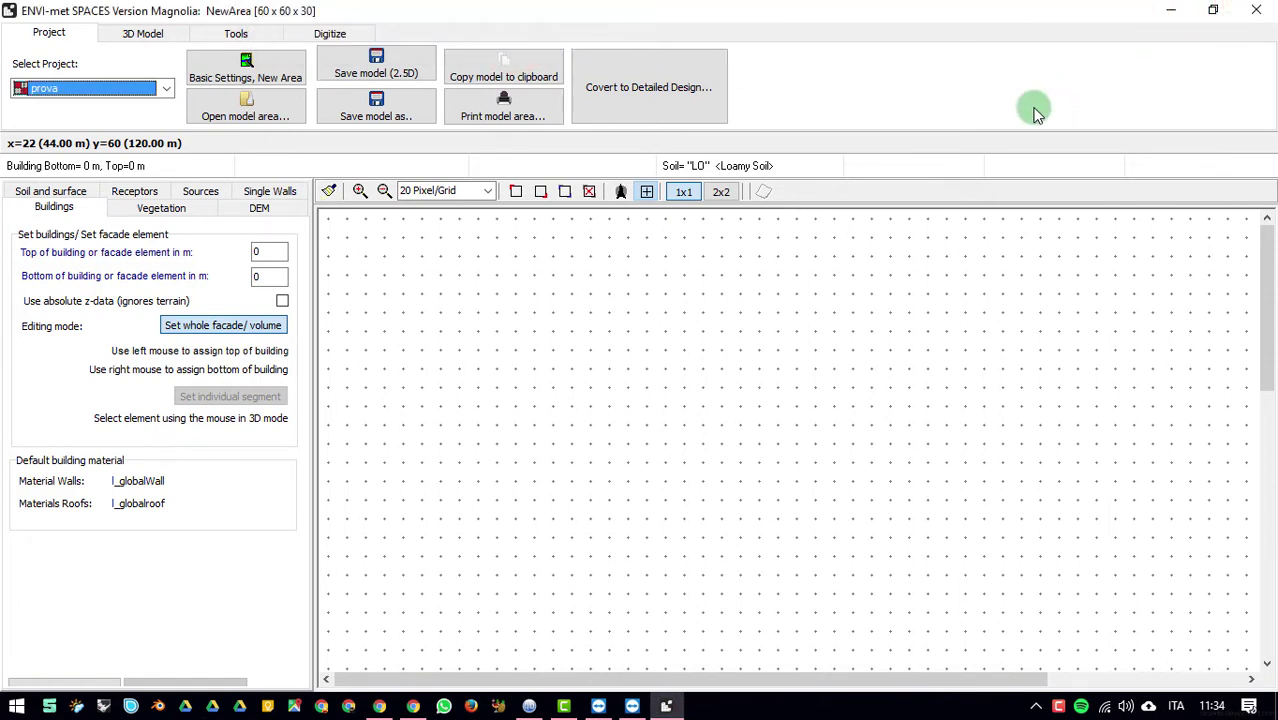
click(384, 191)
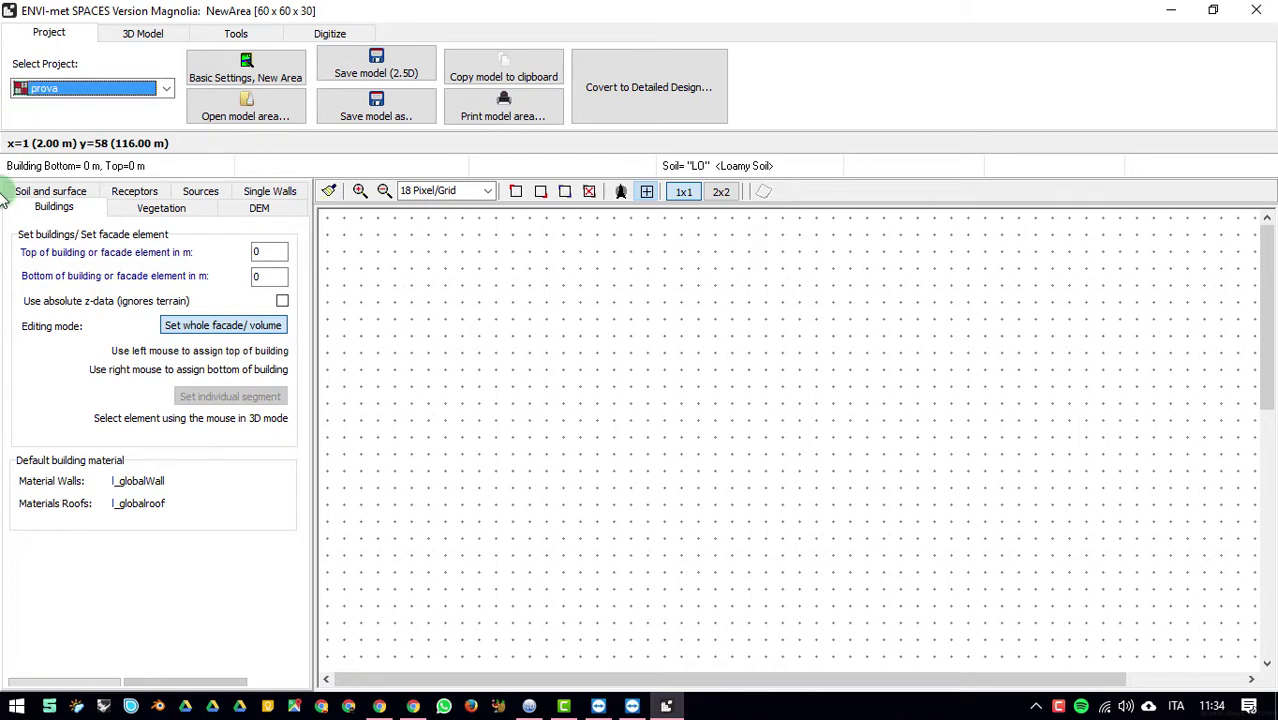
Step: Look through the 3D model, tools and digitizing commands of SPACES and return to the project commands
click(140, 34)
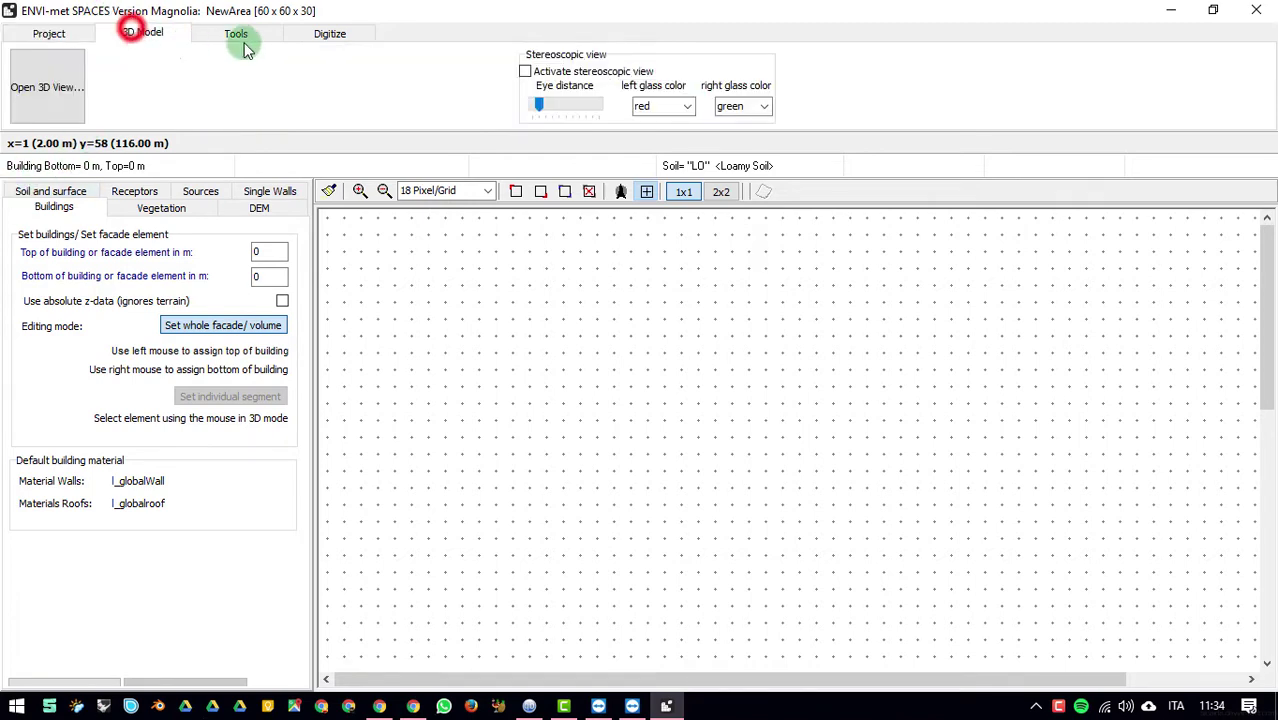
click(238, 34)
click(322, 33)
click(230, 33)
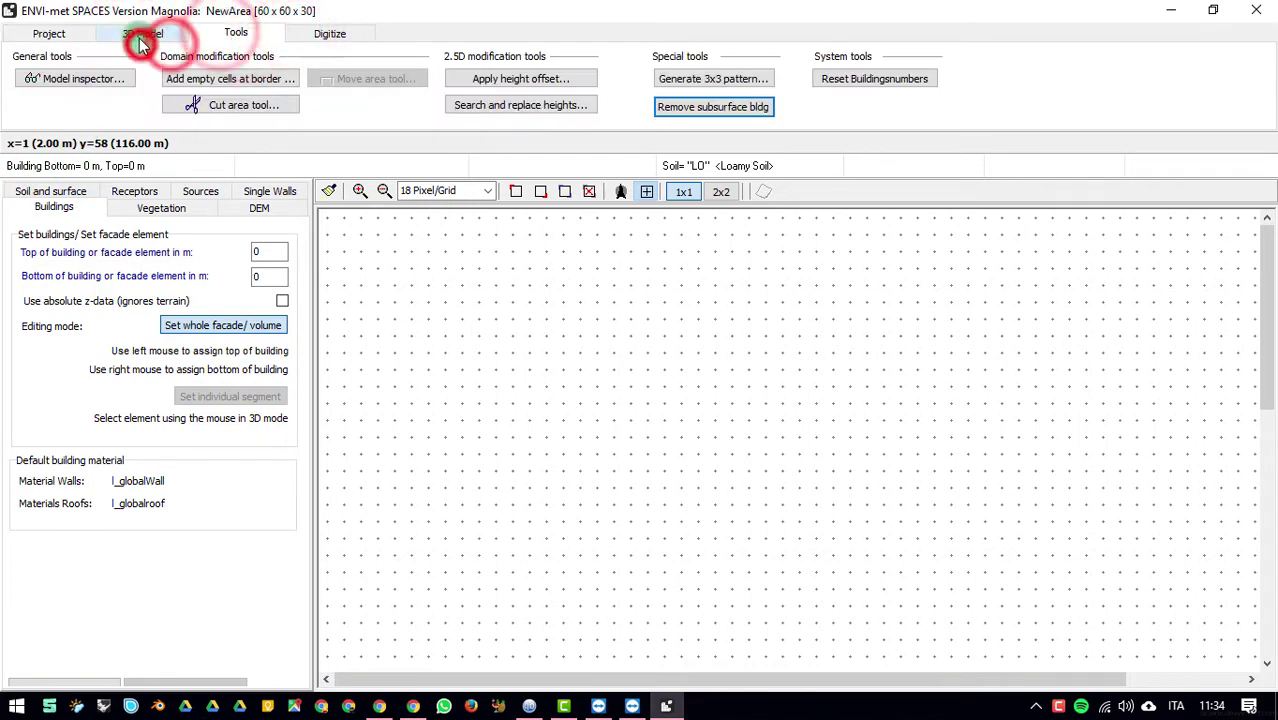
click(140, 34)
click(90, 34)
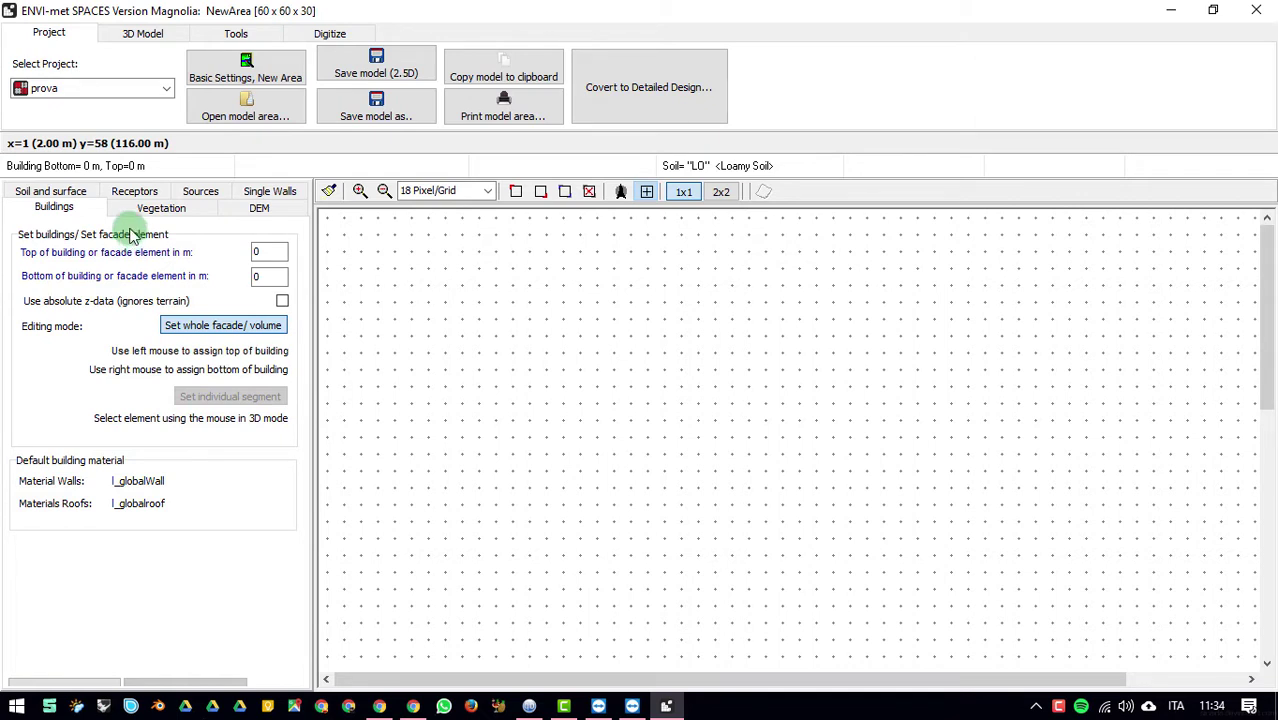
click(130, 243)
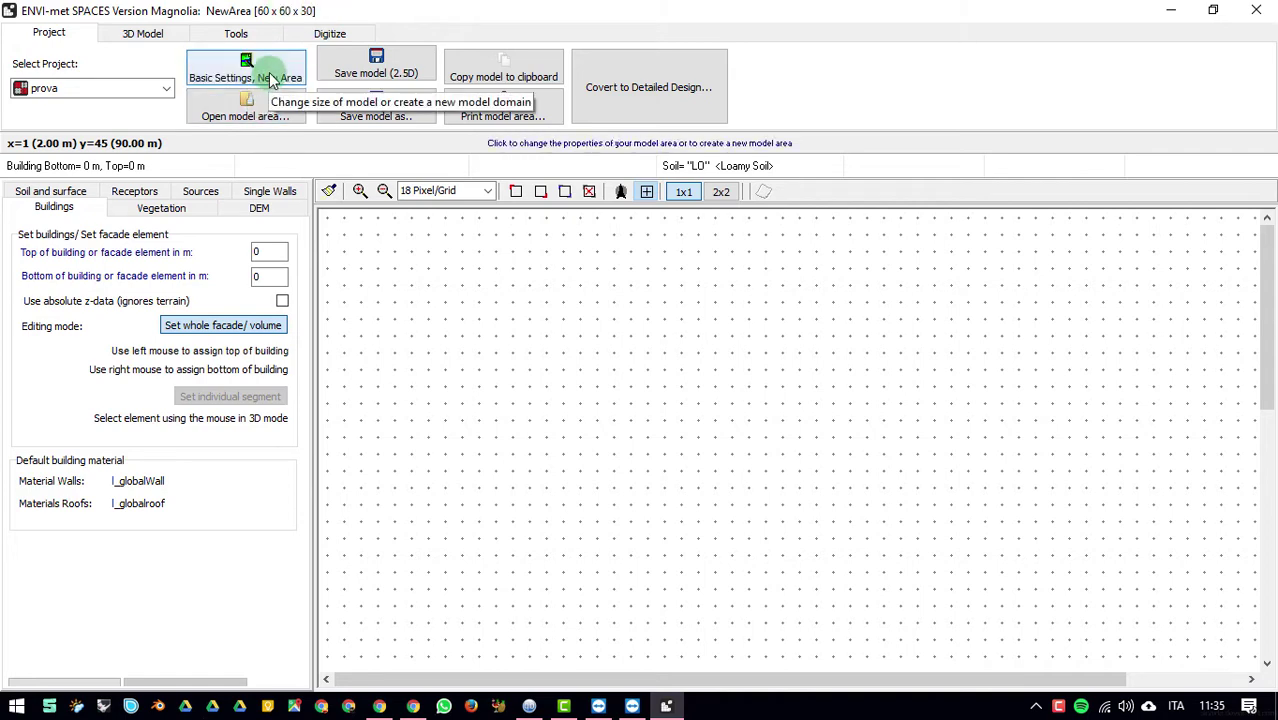
Step: Open the basic settings for the model domain and examine the x, y and z grid counts and the nesting grids
click(284, 80)
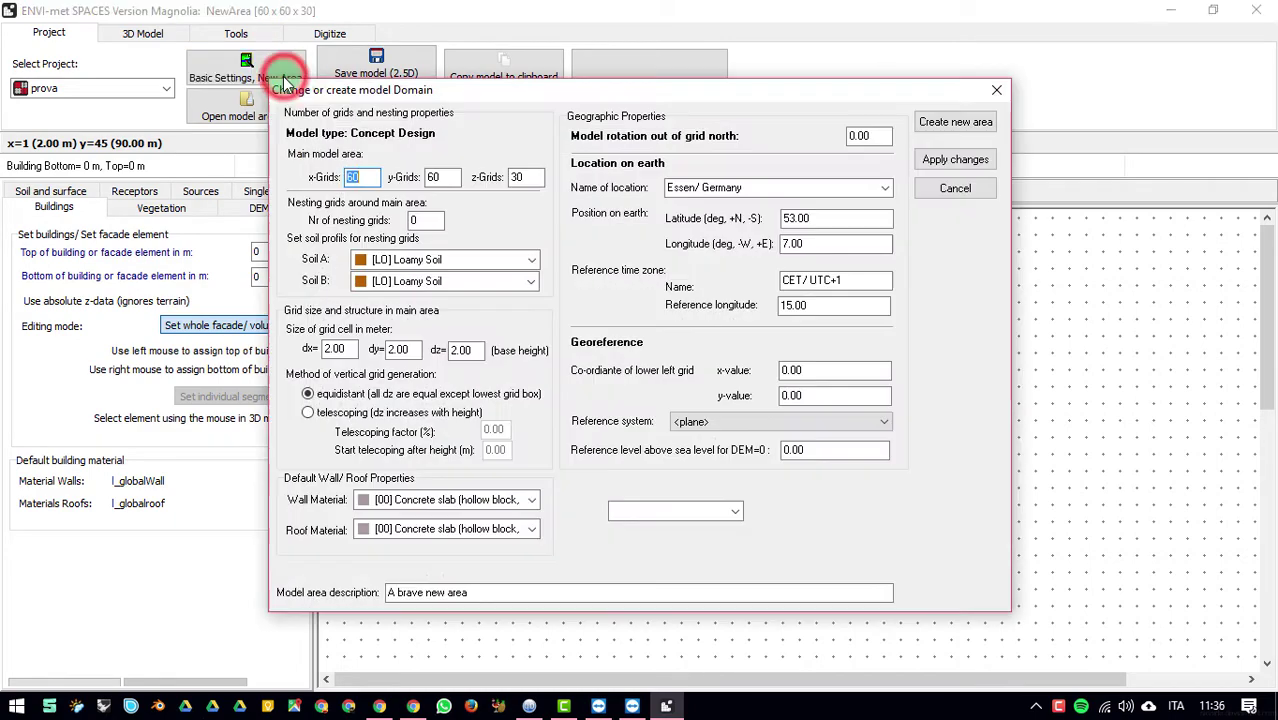
drag(355, 92, 397, 128)
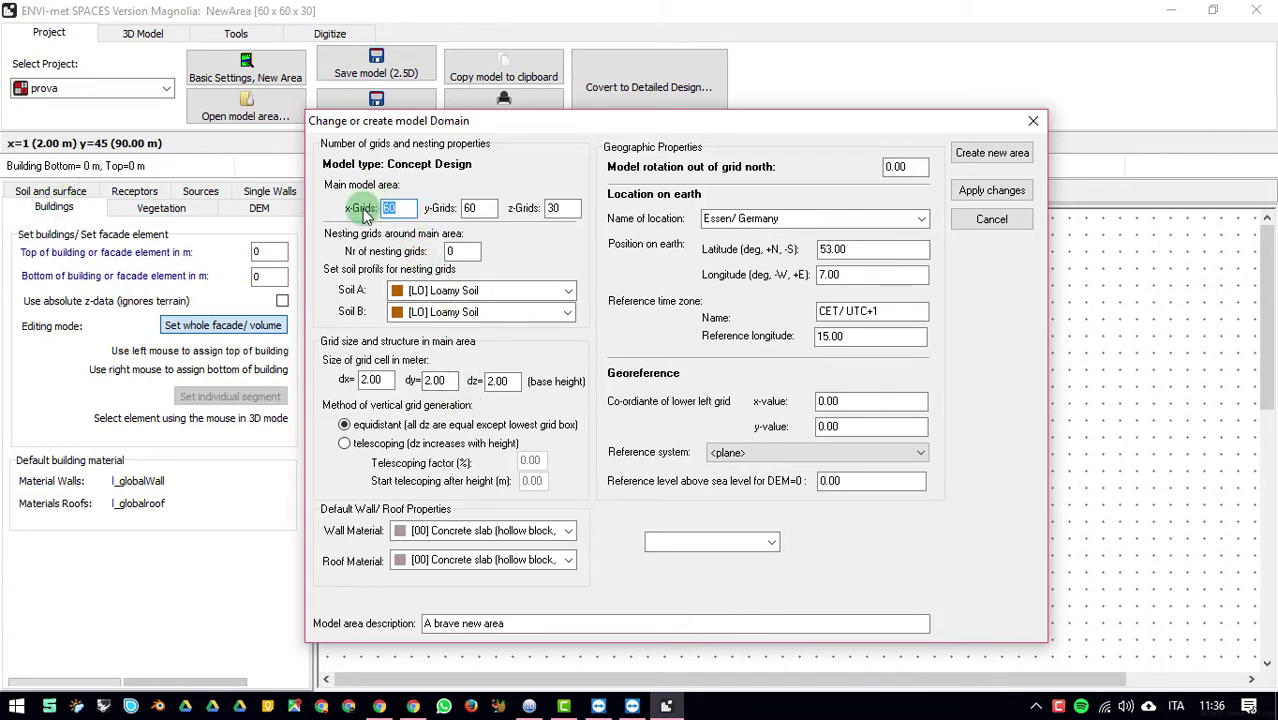
click(490, 208)
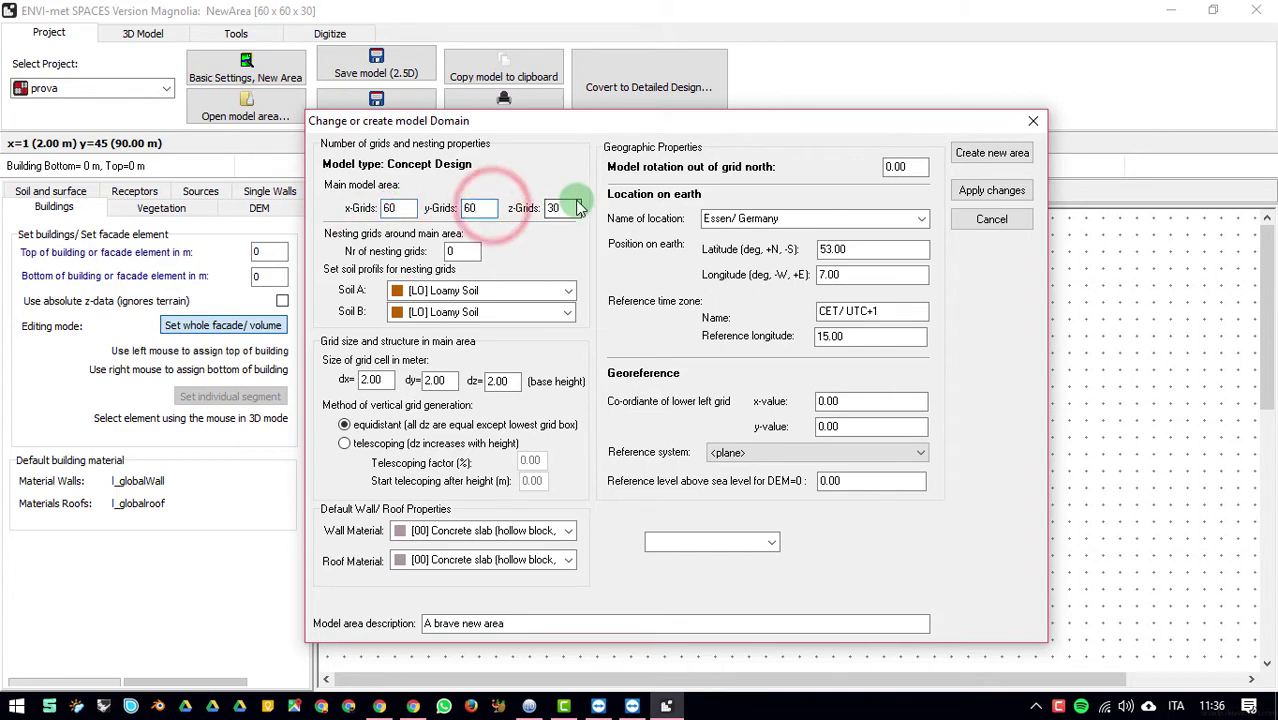
click(566, 207)
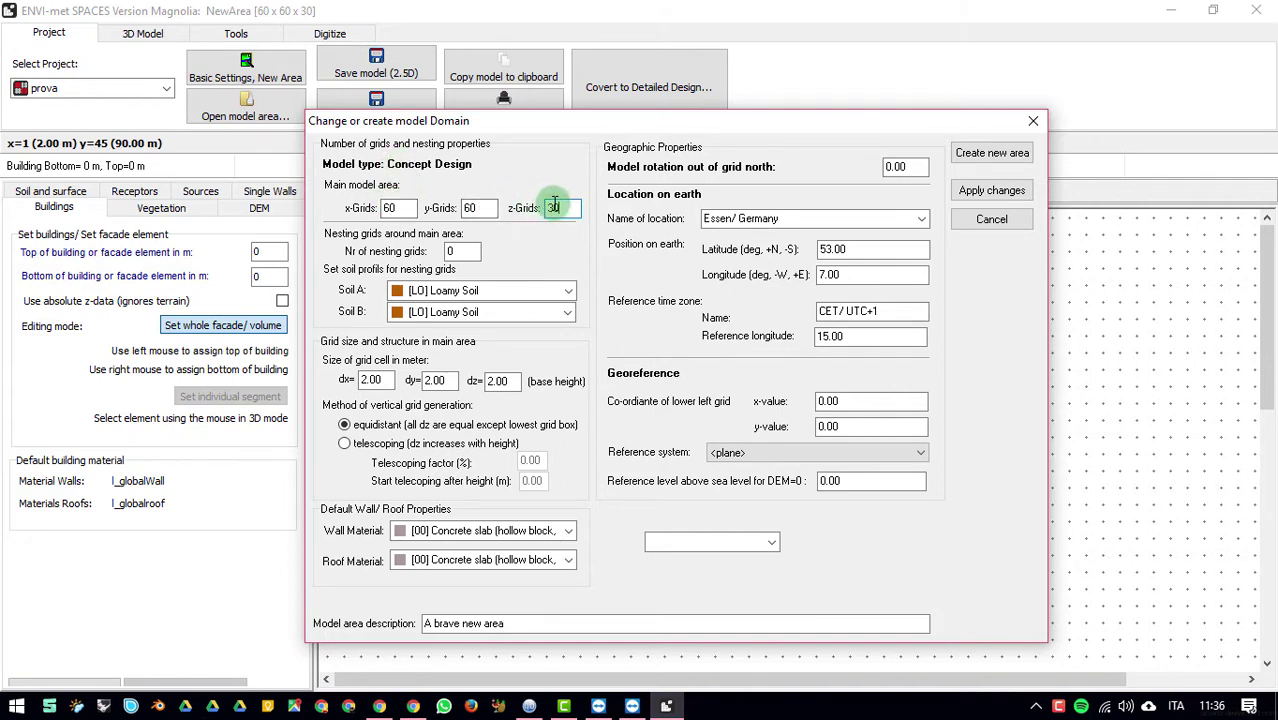
click(462, 250)
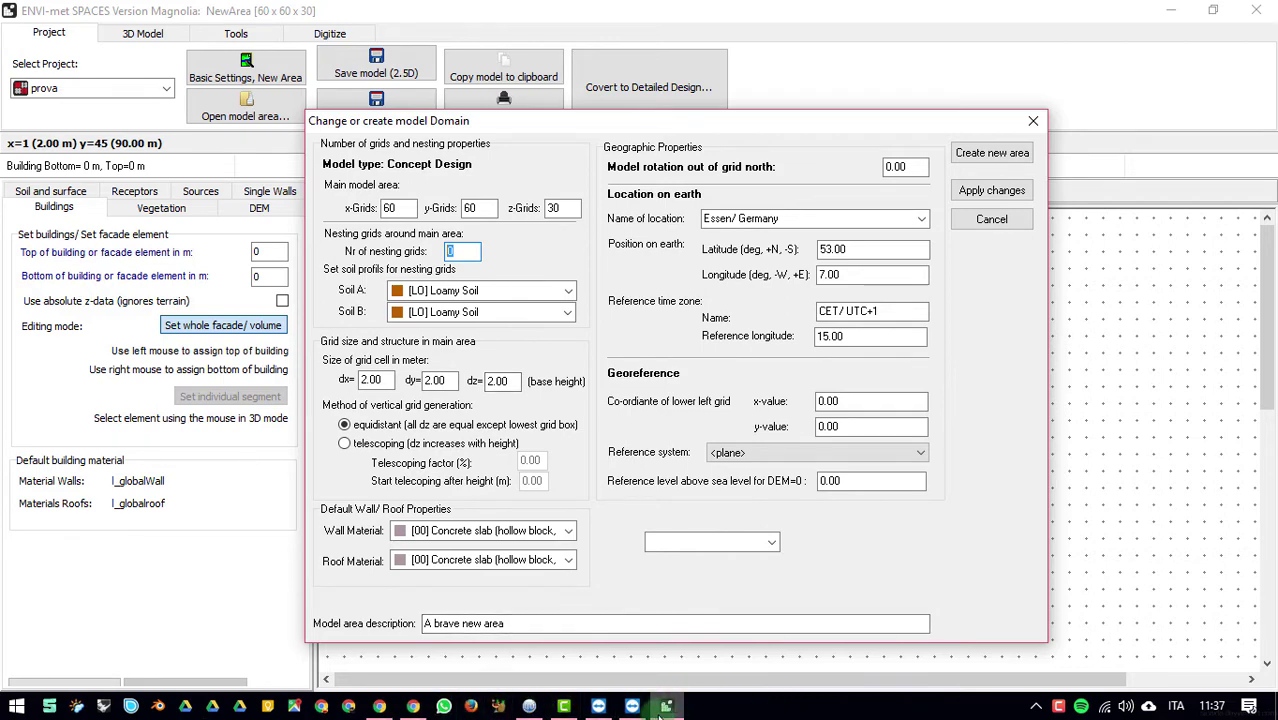
Step: Reopen ENVI-met Headquarter, examine the grid-size versions available for running ENVI-met, and close Headquarter
click(16, 706)
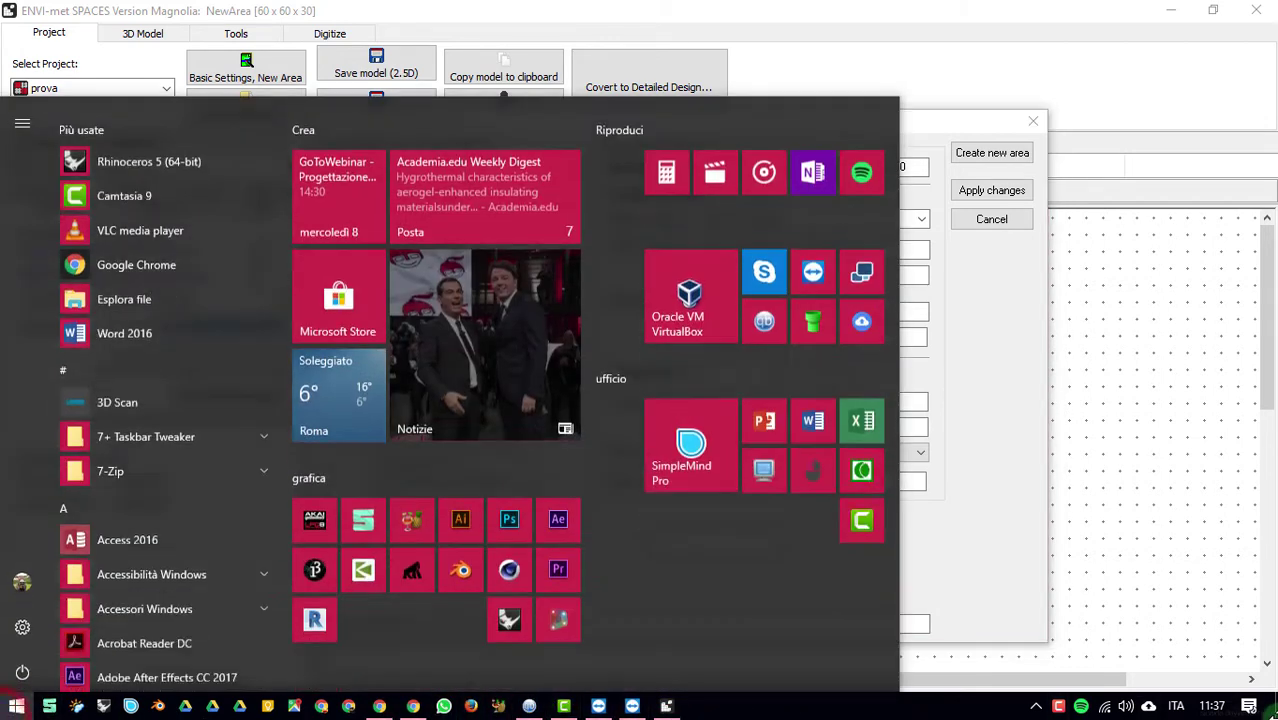
click(614, 526)
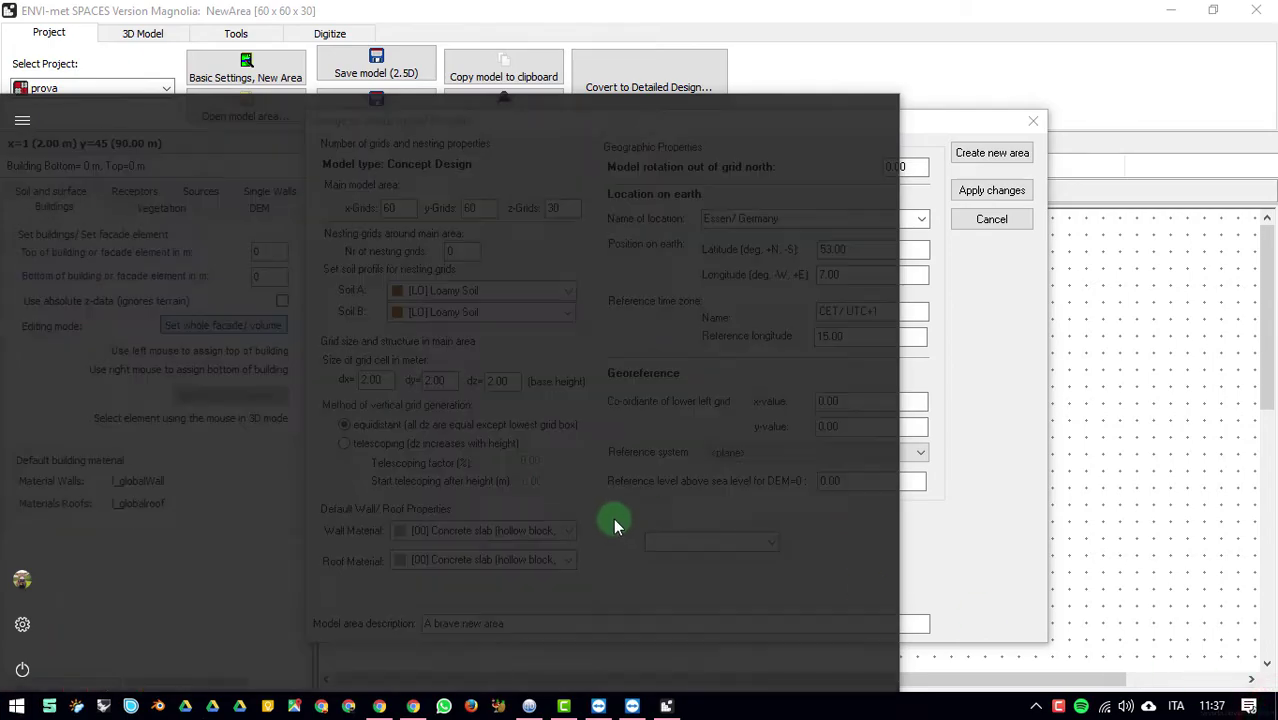
key(super+d)
click(28, 220)
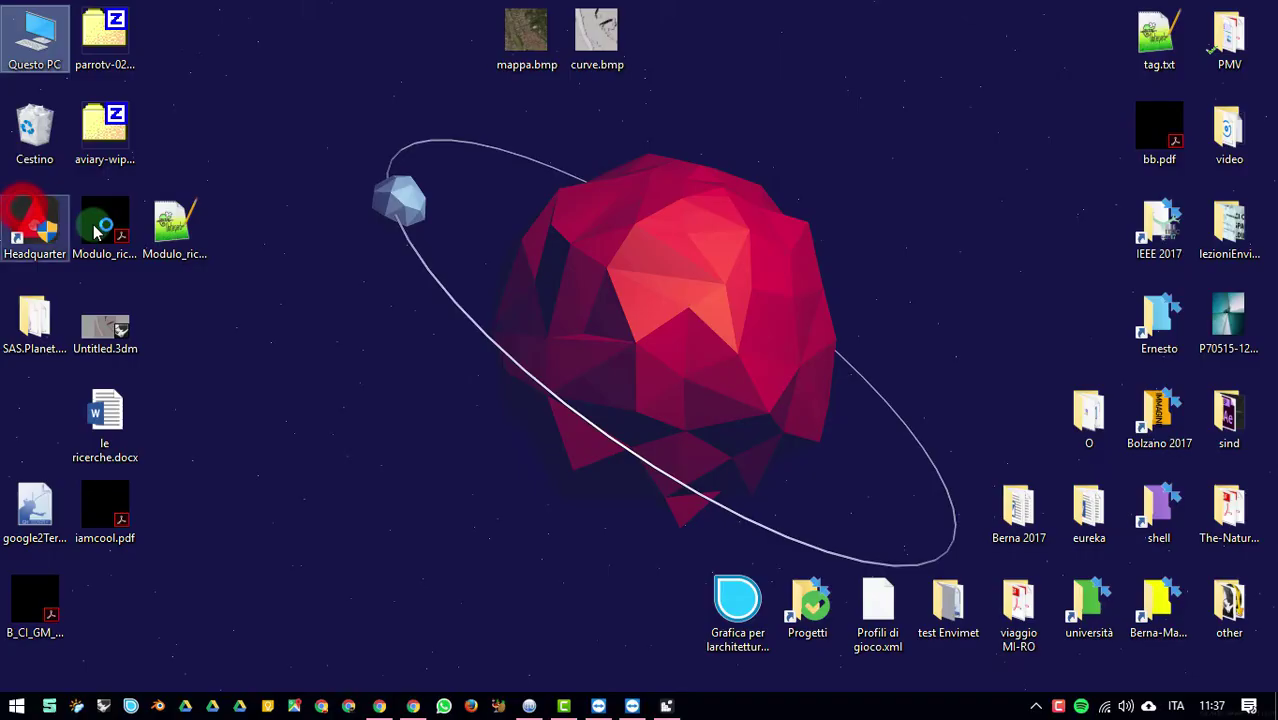
click(215, 156)
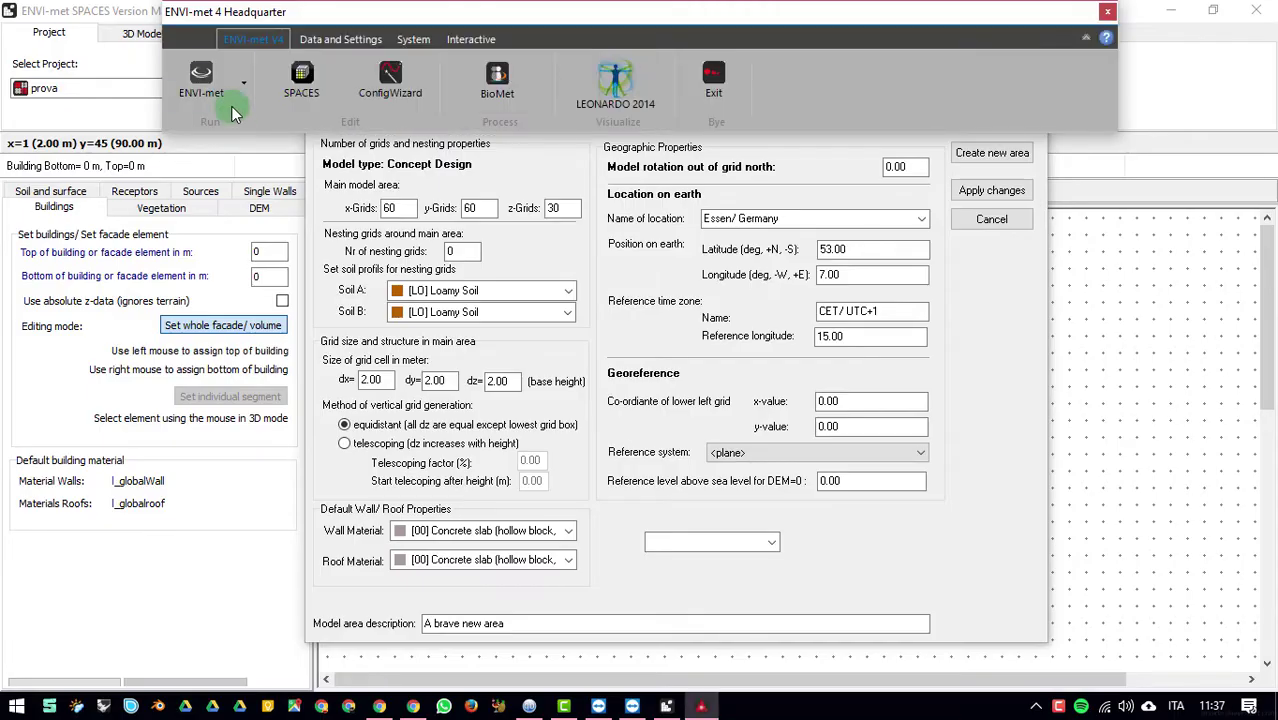
click(232, 85)
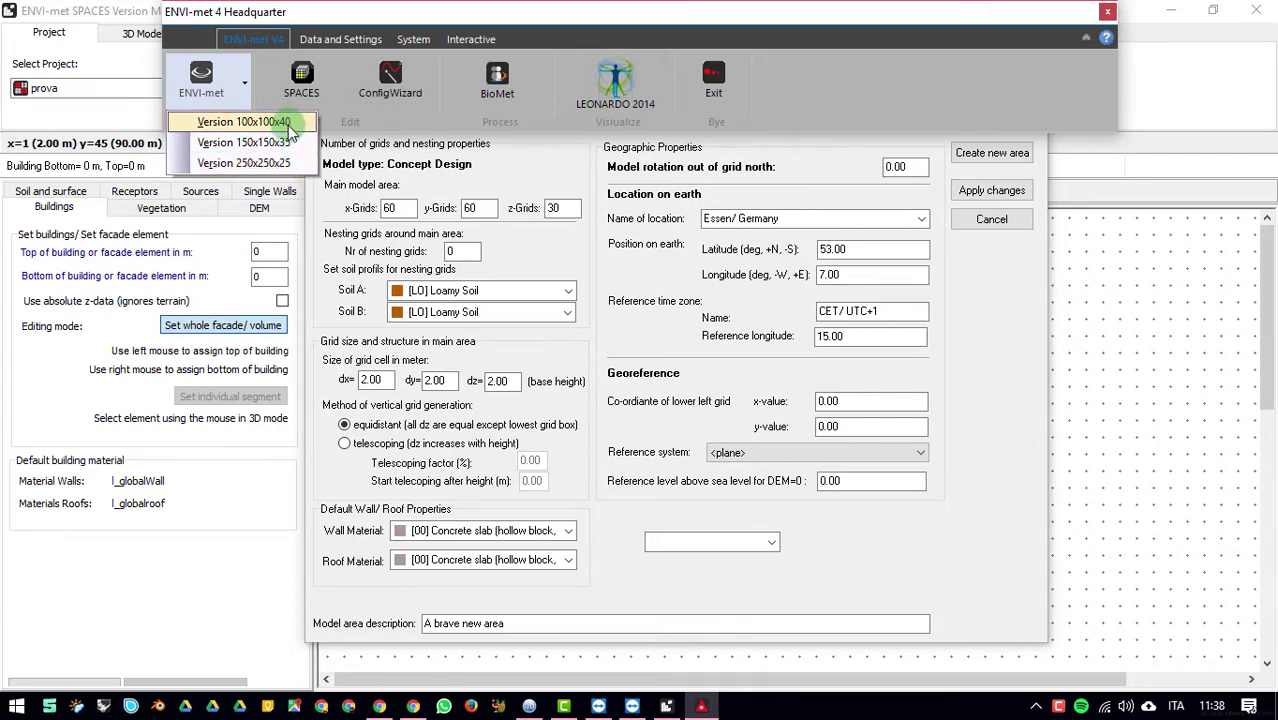
click(288, 125)
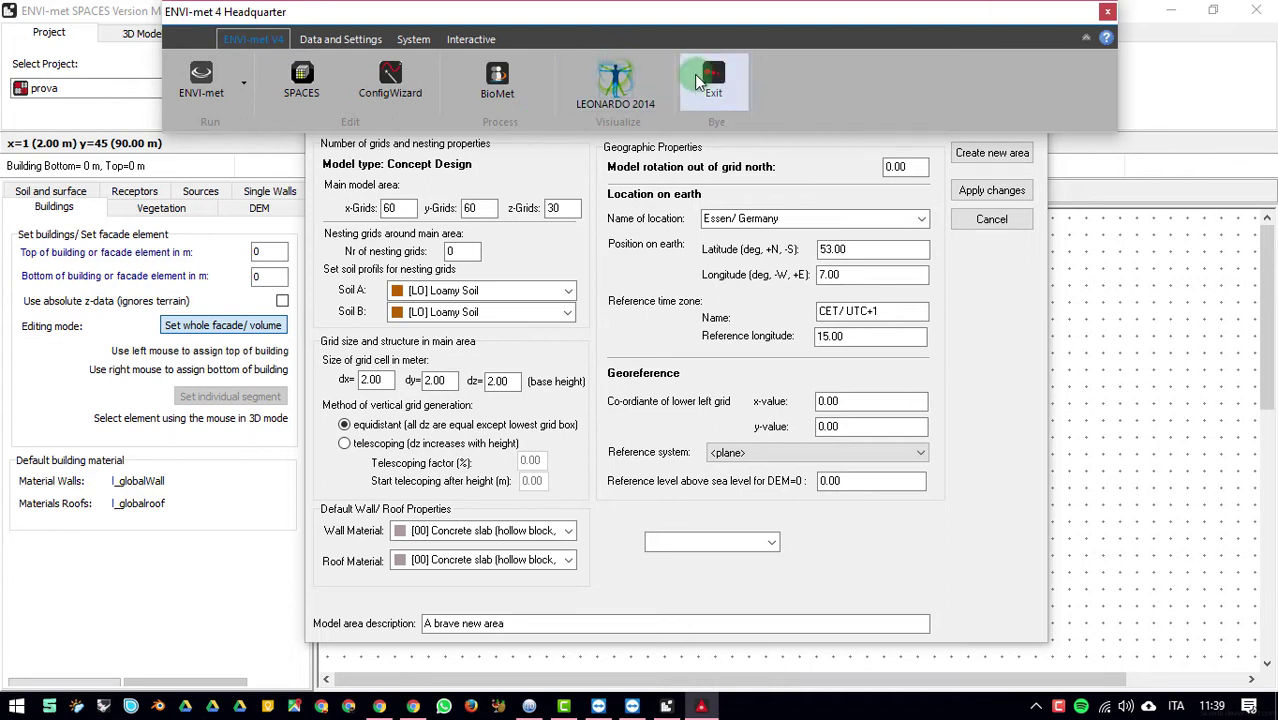
click(1105, 12)
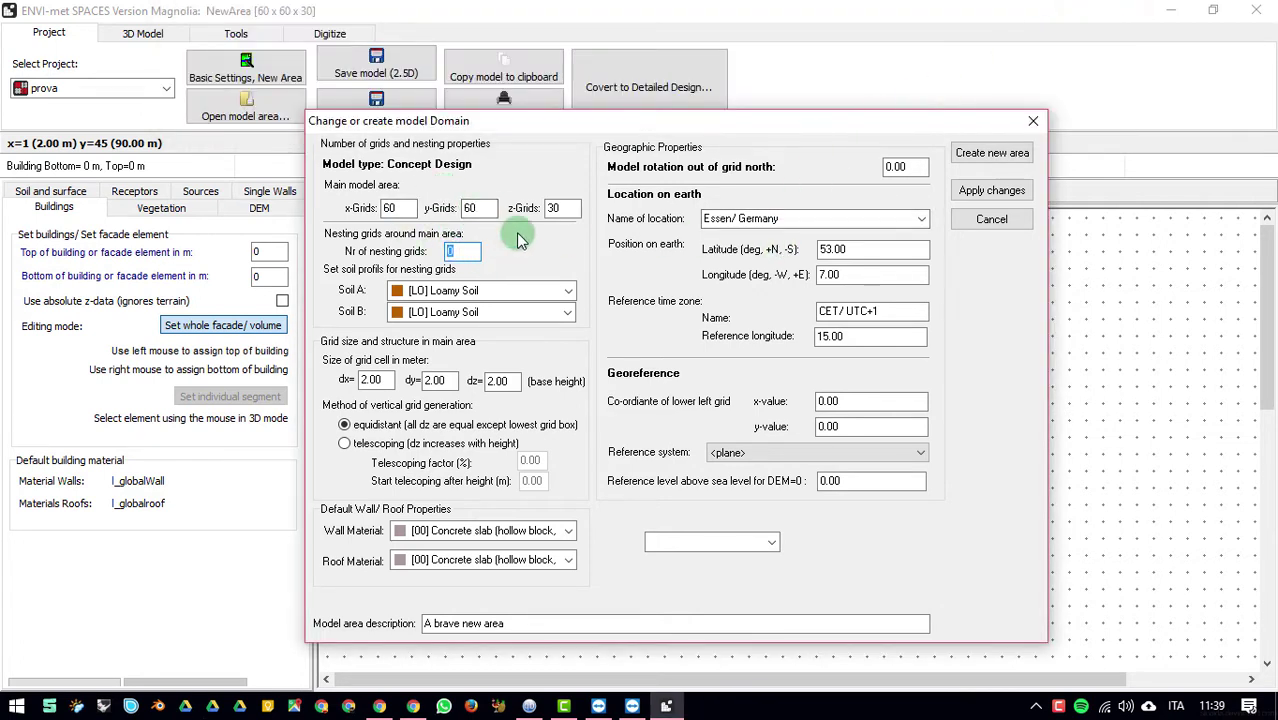
Step: Set the horizontal grid cell size of the main area to 5 m in both dx and dy
double_click(390, 207)
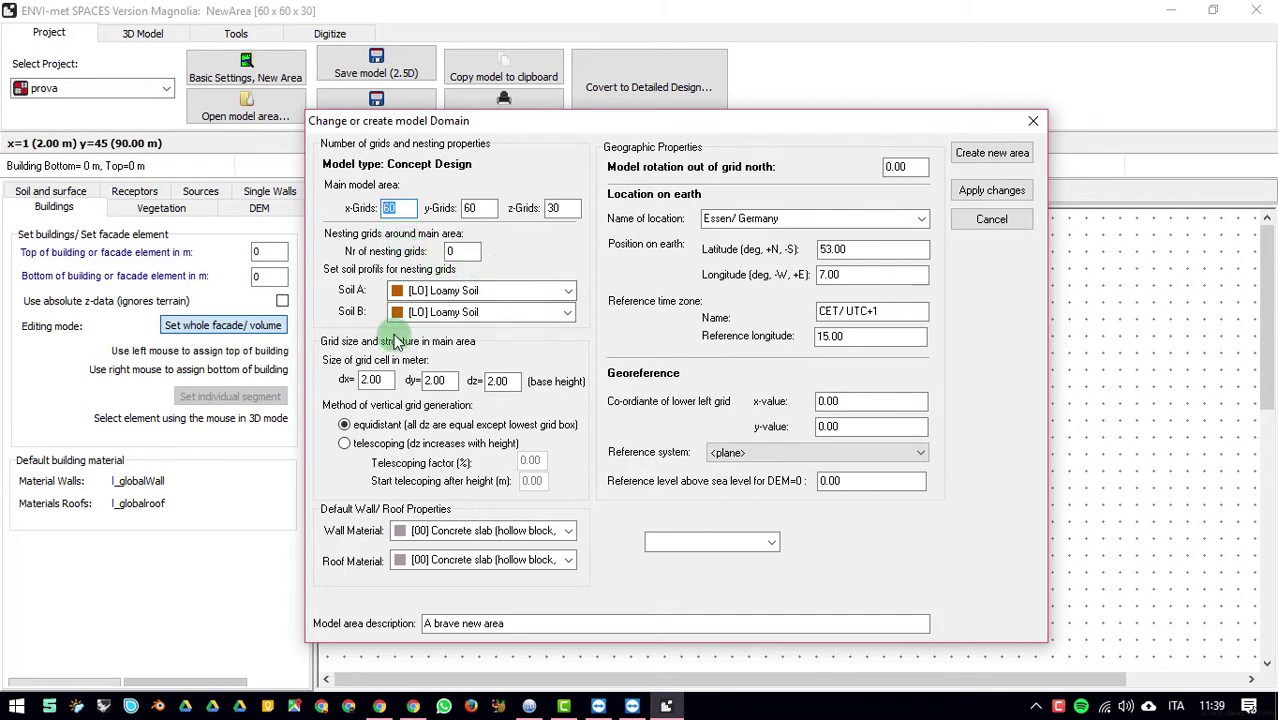
drag(386, 381, 354, 386)
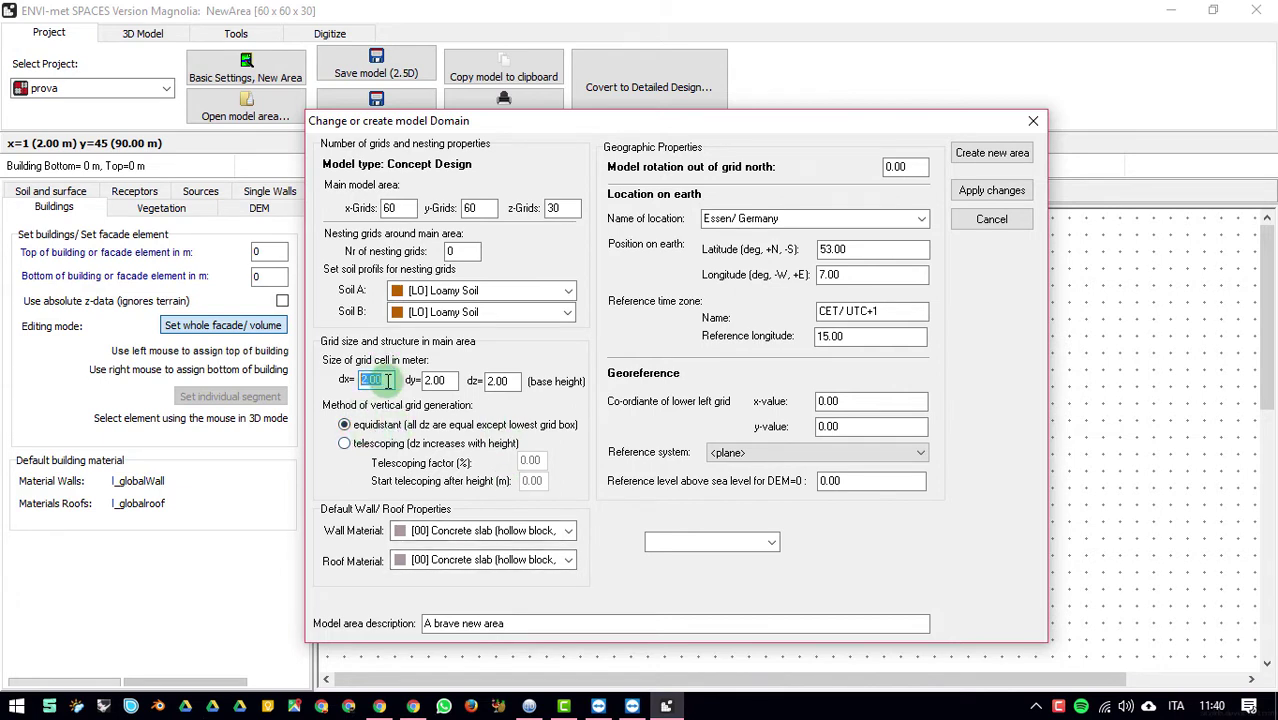
text(5)
click(436, 385)
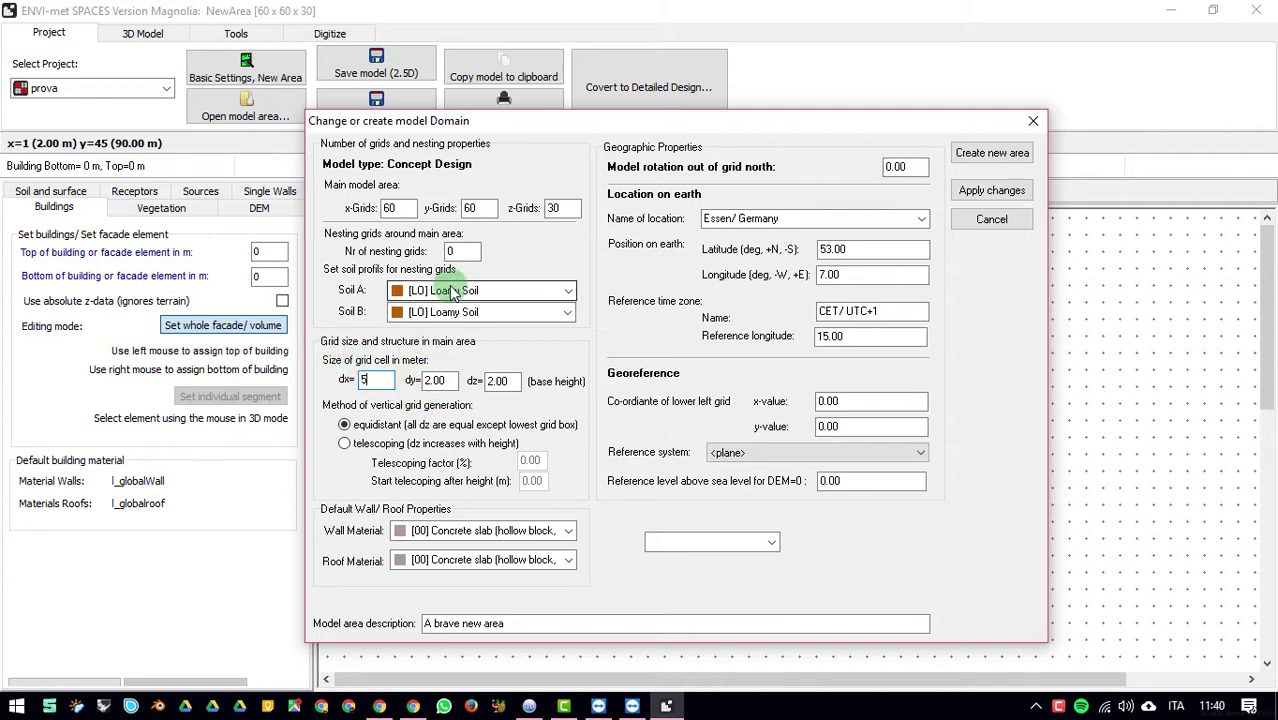
double_click(366, 379)
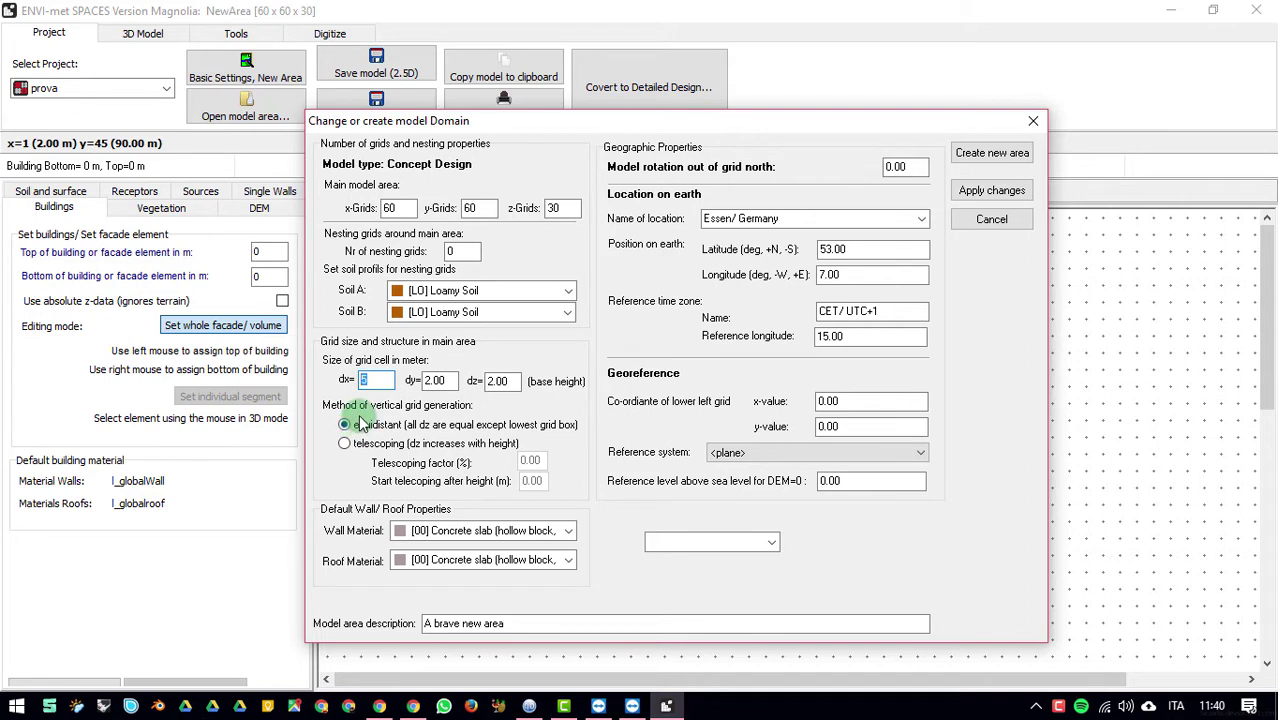
double_click(455, 381)
text(5)
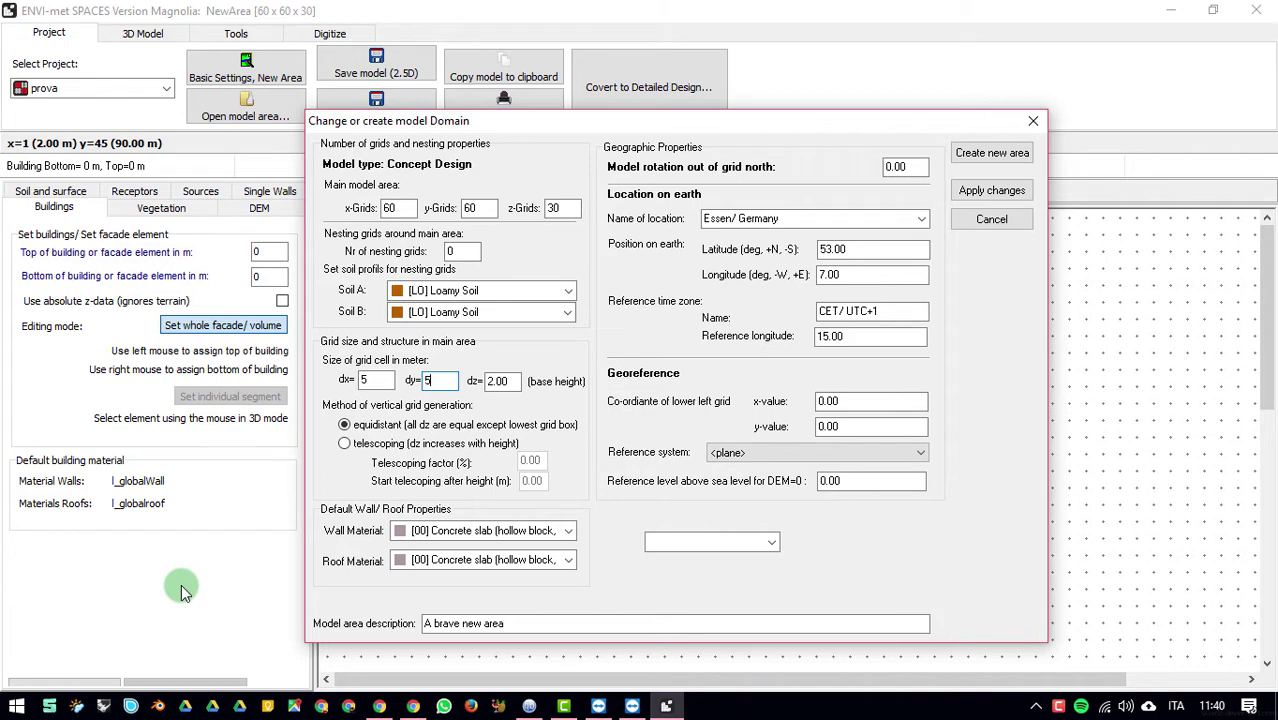
Step: Set the vertical grid cell size dz to 6 m and choose the telescoping method of vertical grid generation
double_click(505, 382)
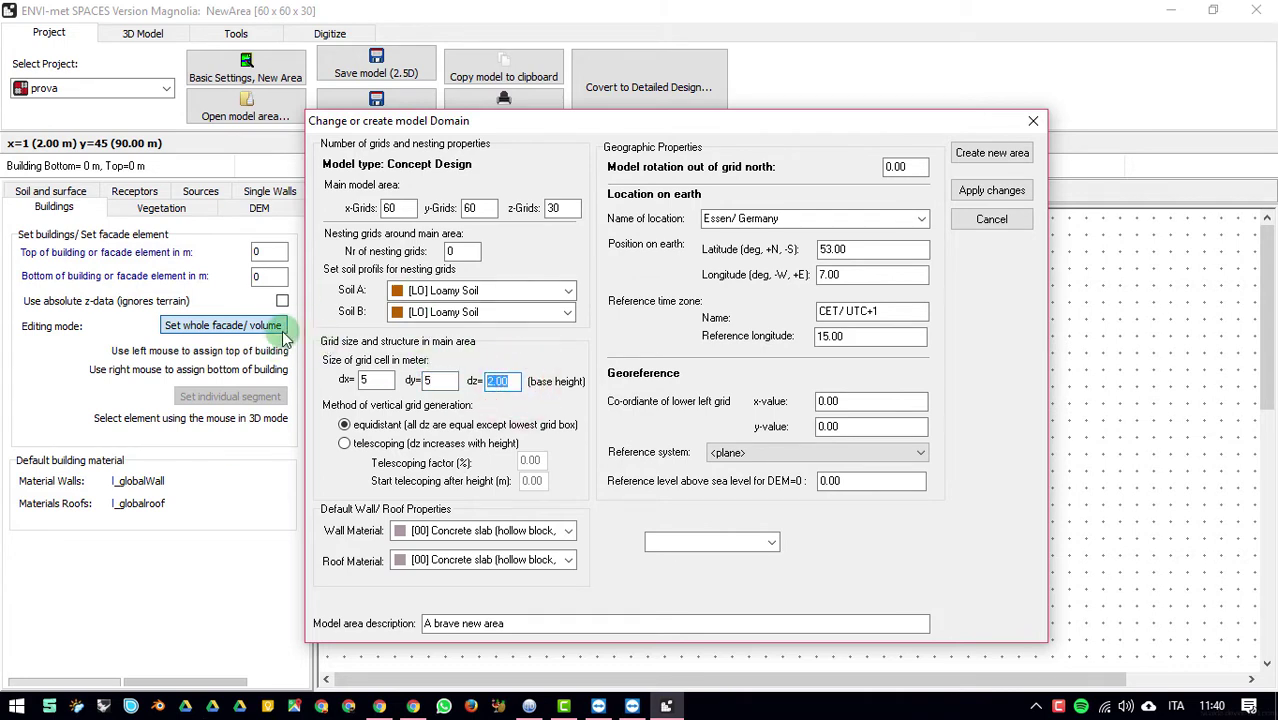
text(6)
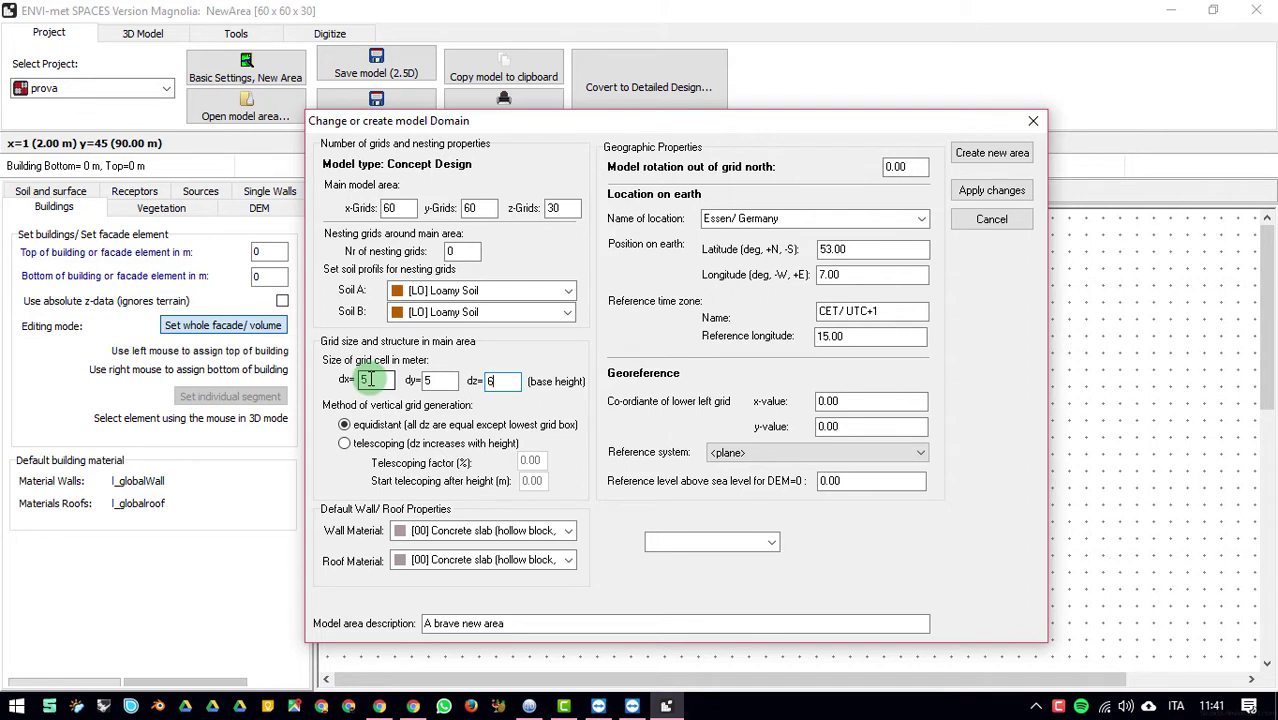
click(356, 422)
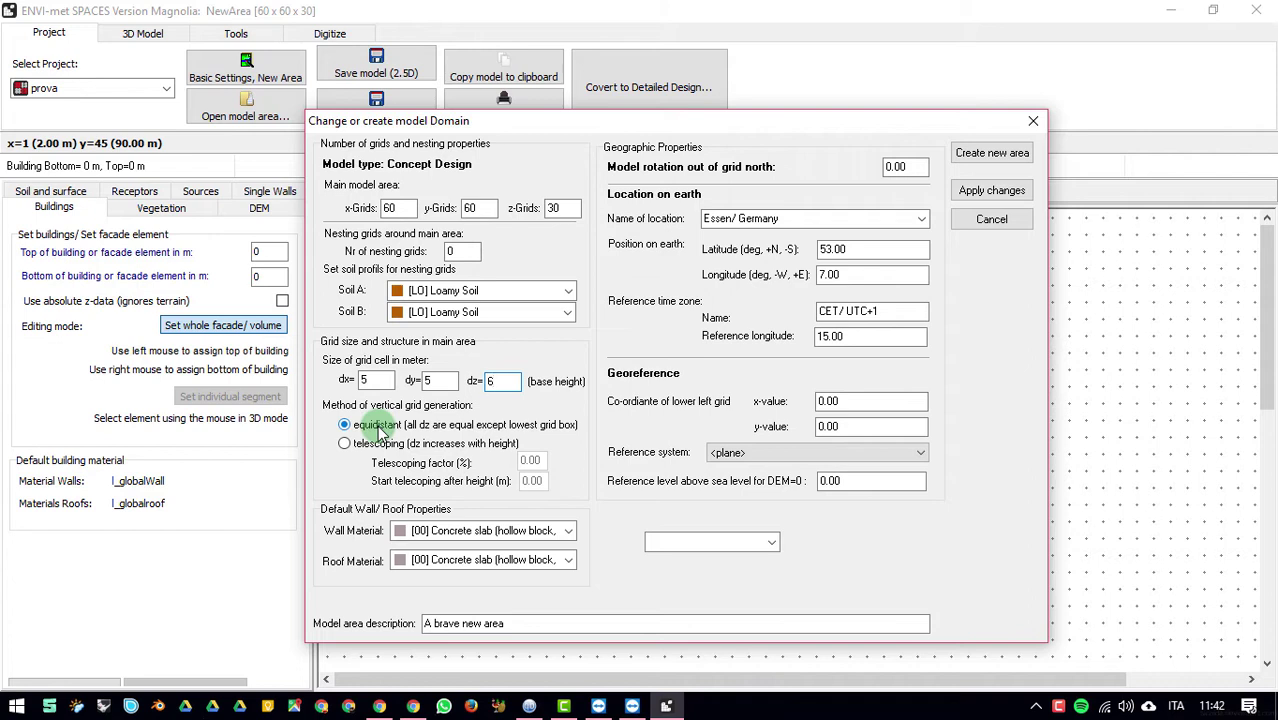
click(387, 445)
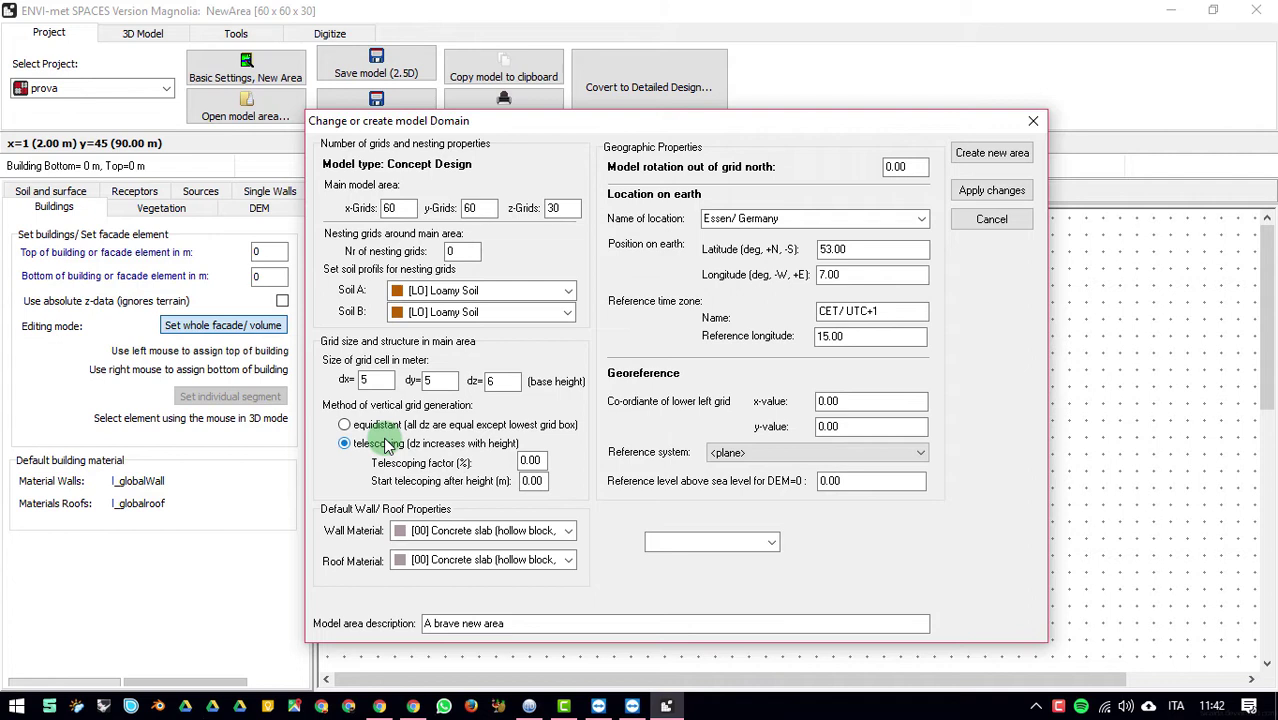
click(540, 458)
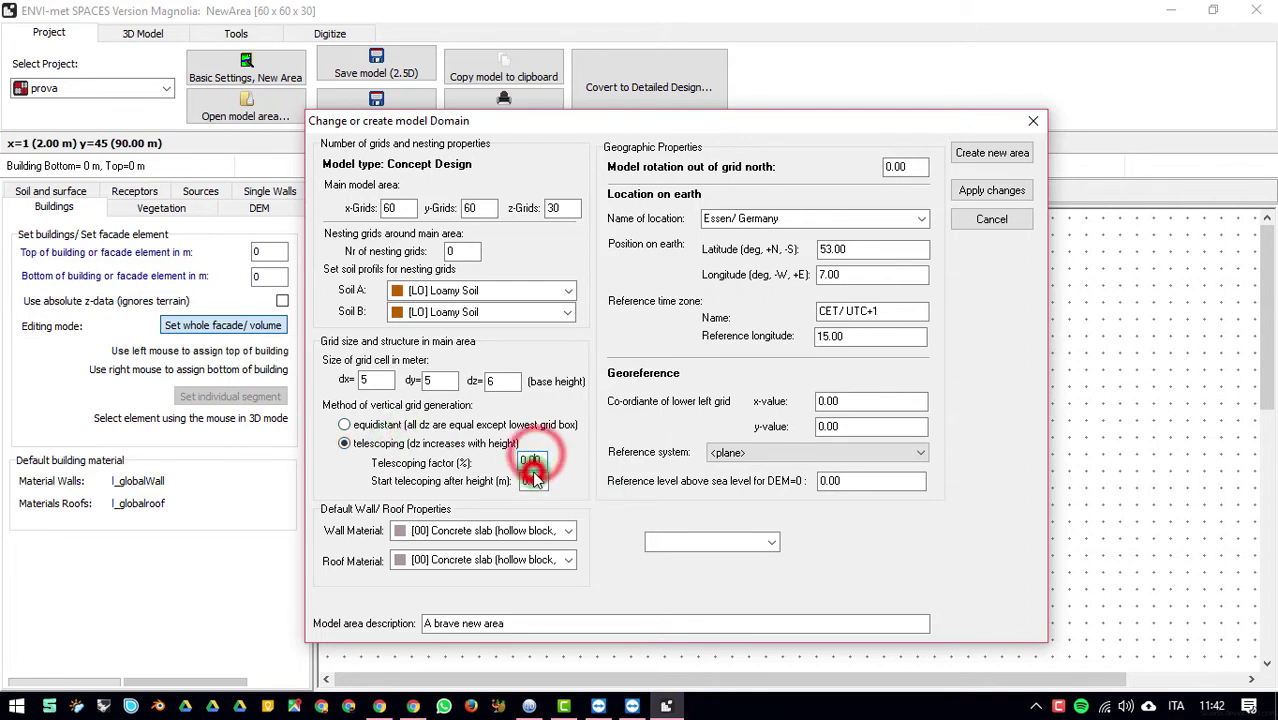
click(531, 481)
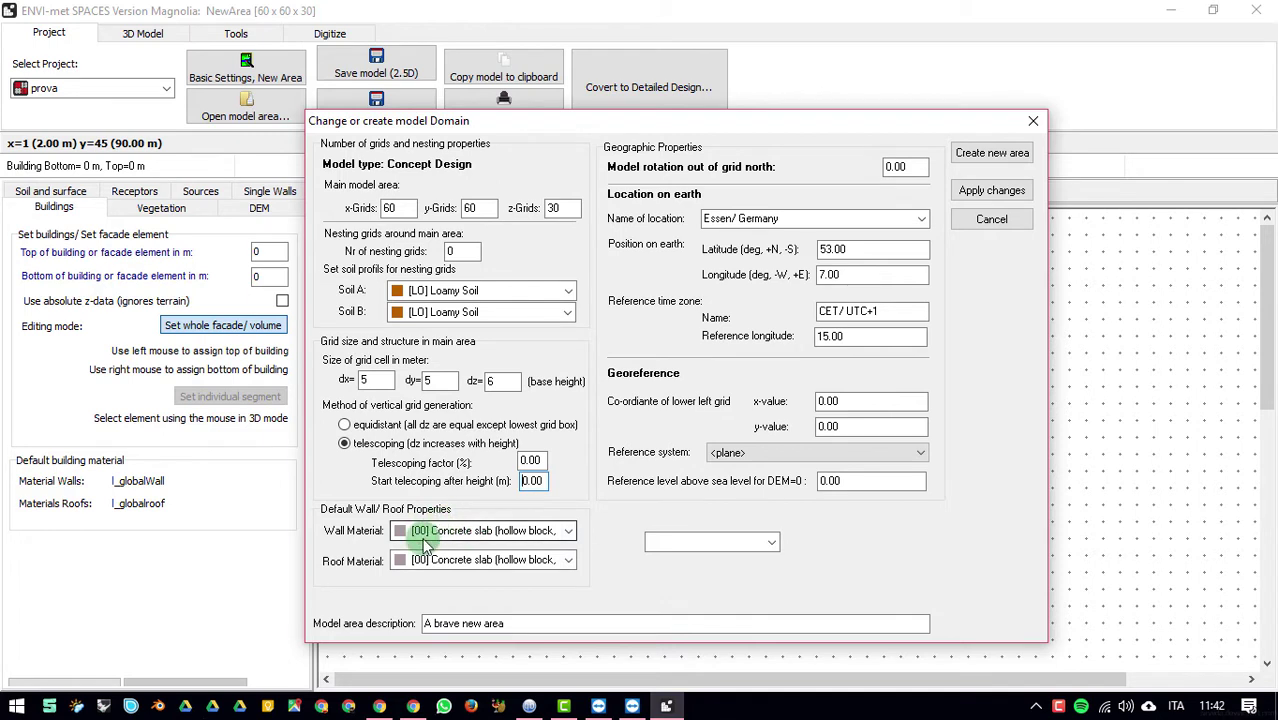
Step: Browse the default wall materials, then set the default roof material to Clear Float glass from the Glass group
click(458, 530)
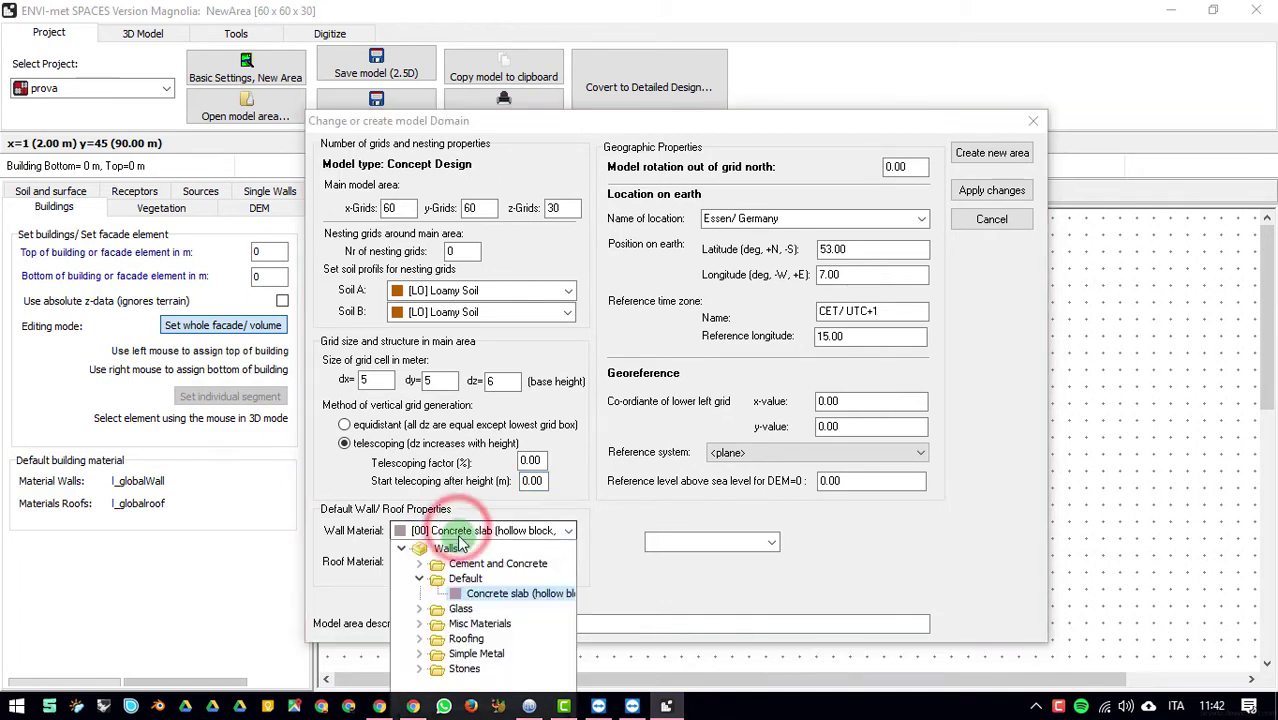
click(460, 541)
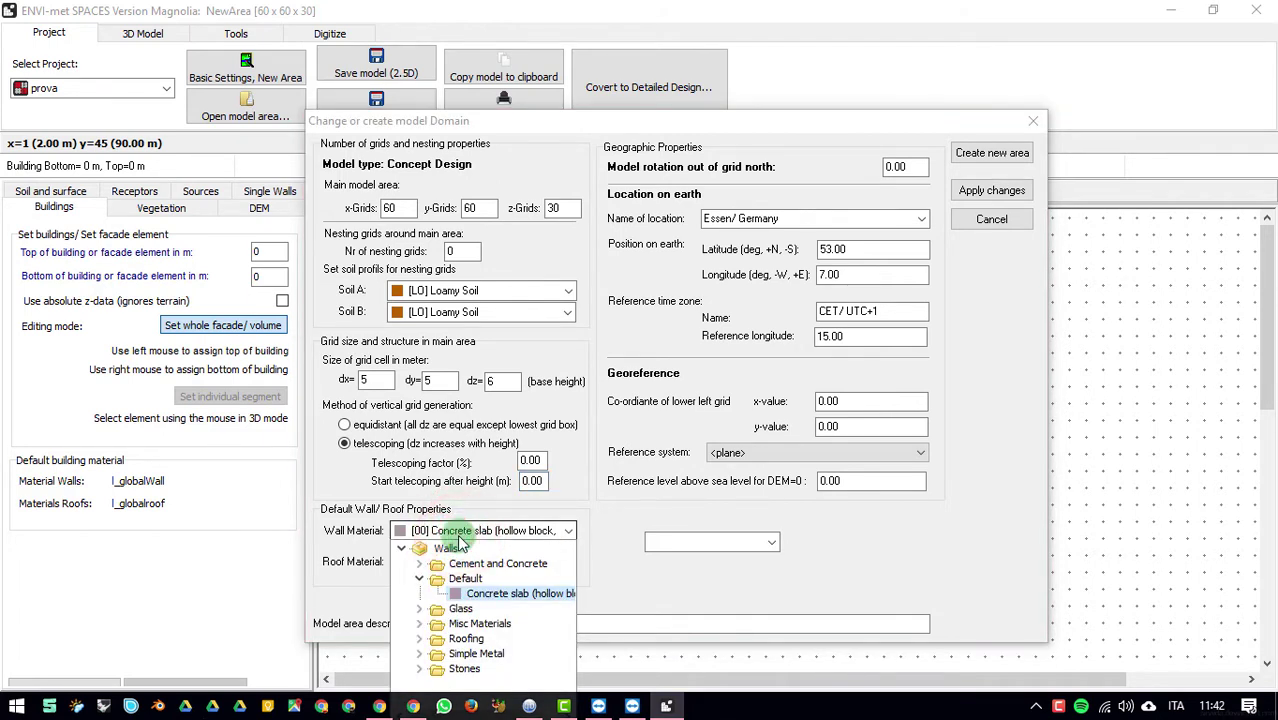
click(340, 545)
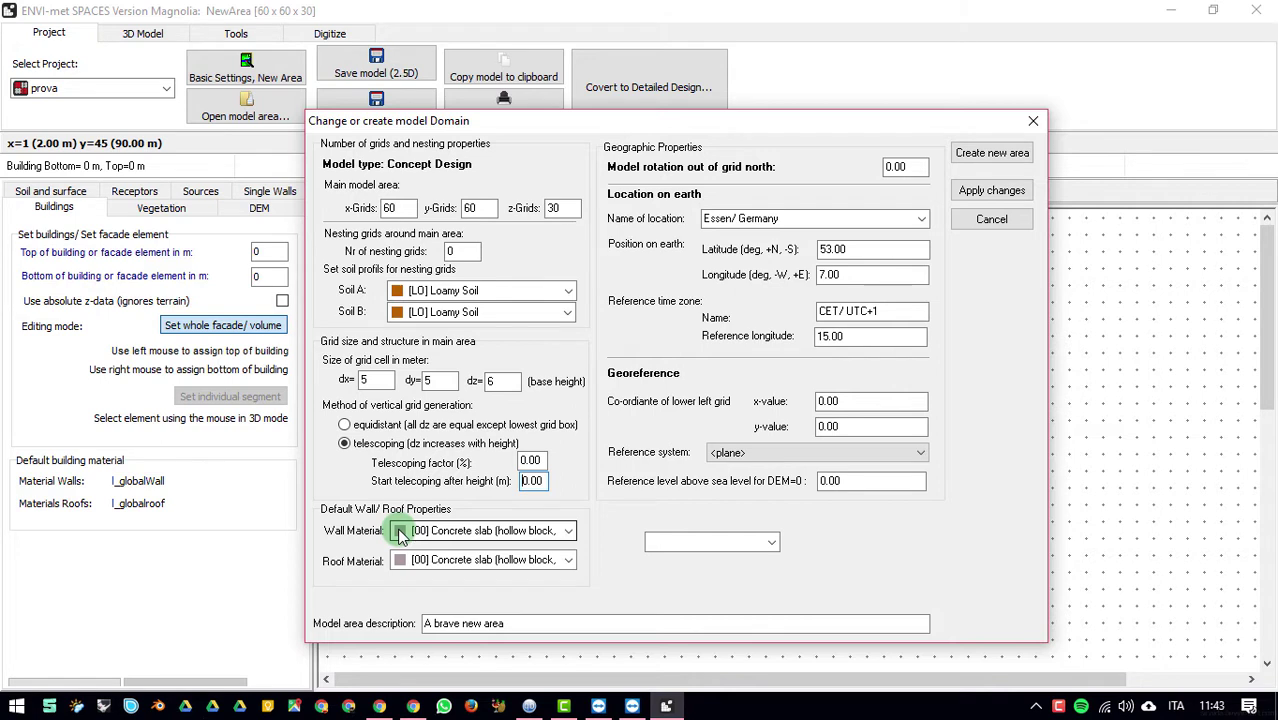
click(505, 558)
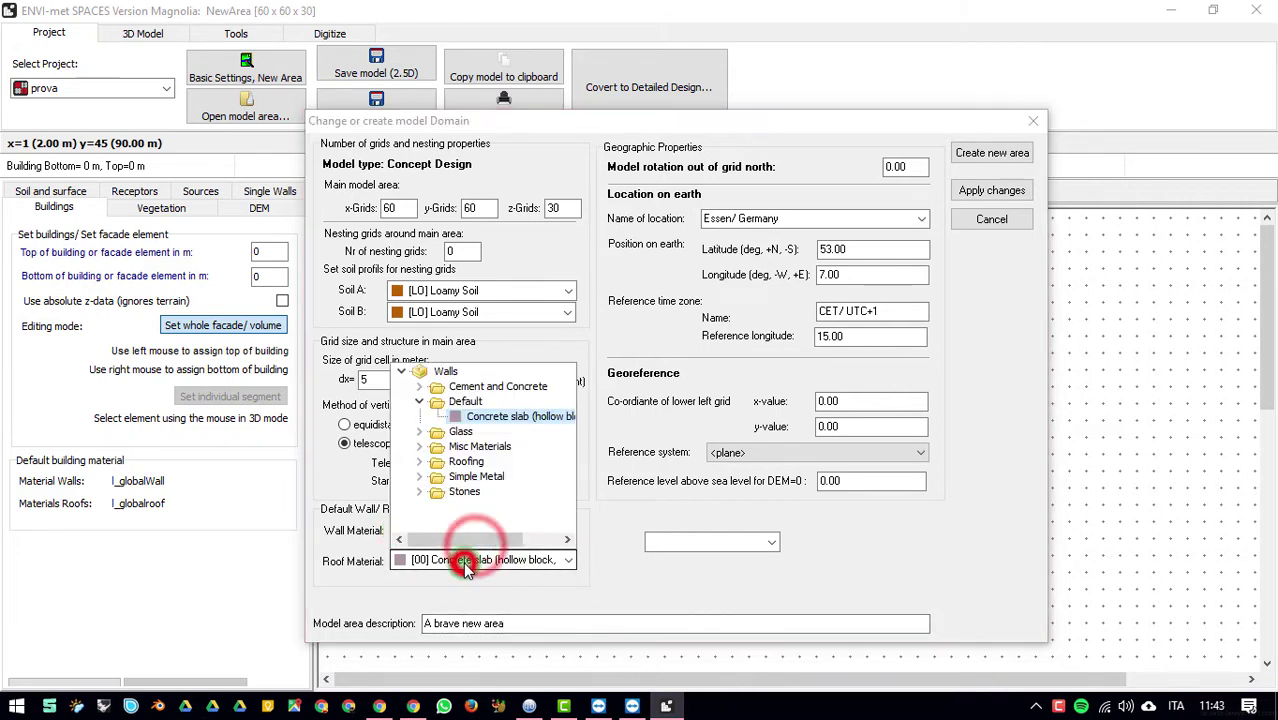
click(457, 541)
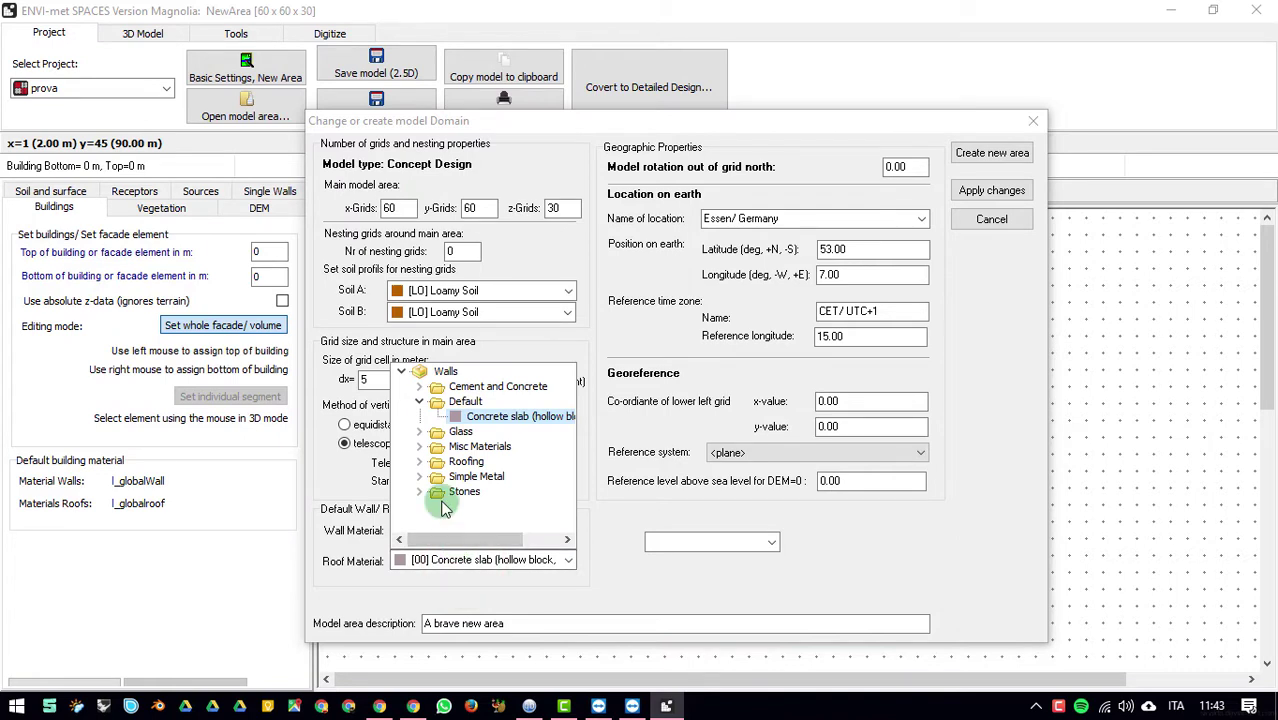
click(419, 431)
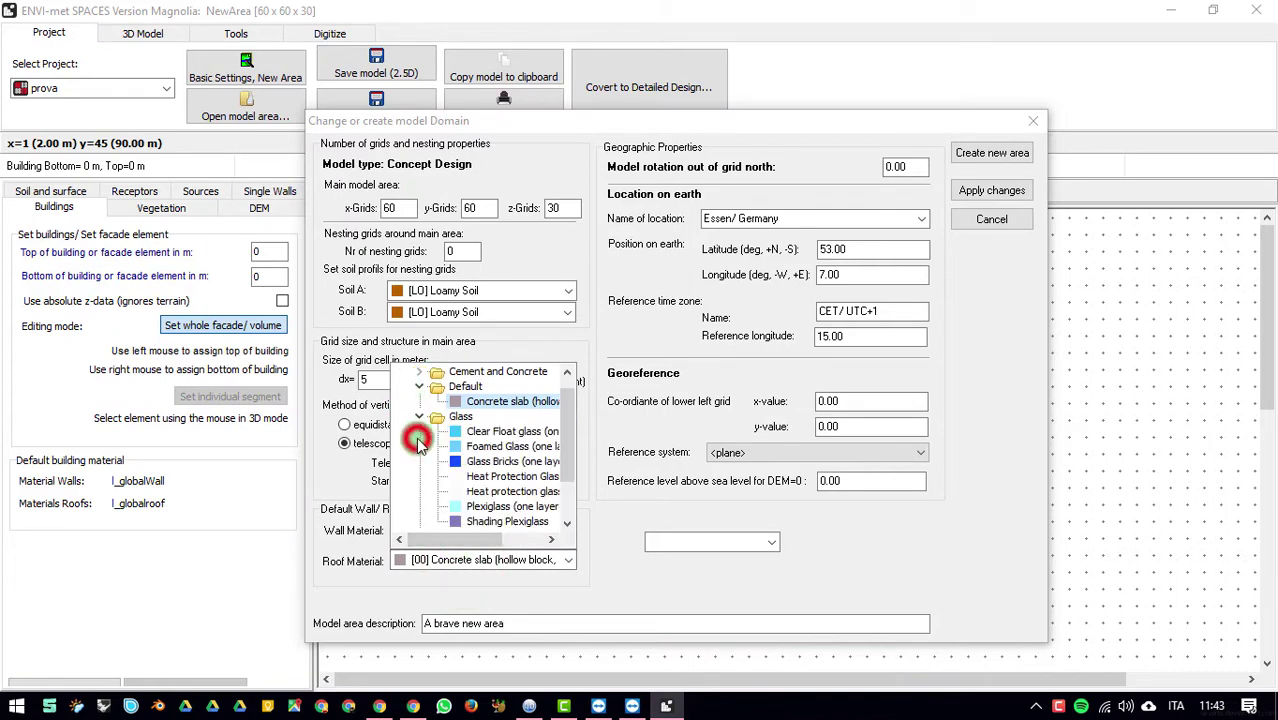
click(480, 432)
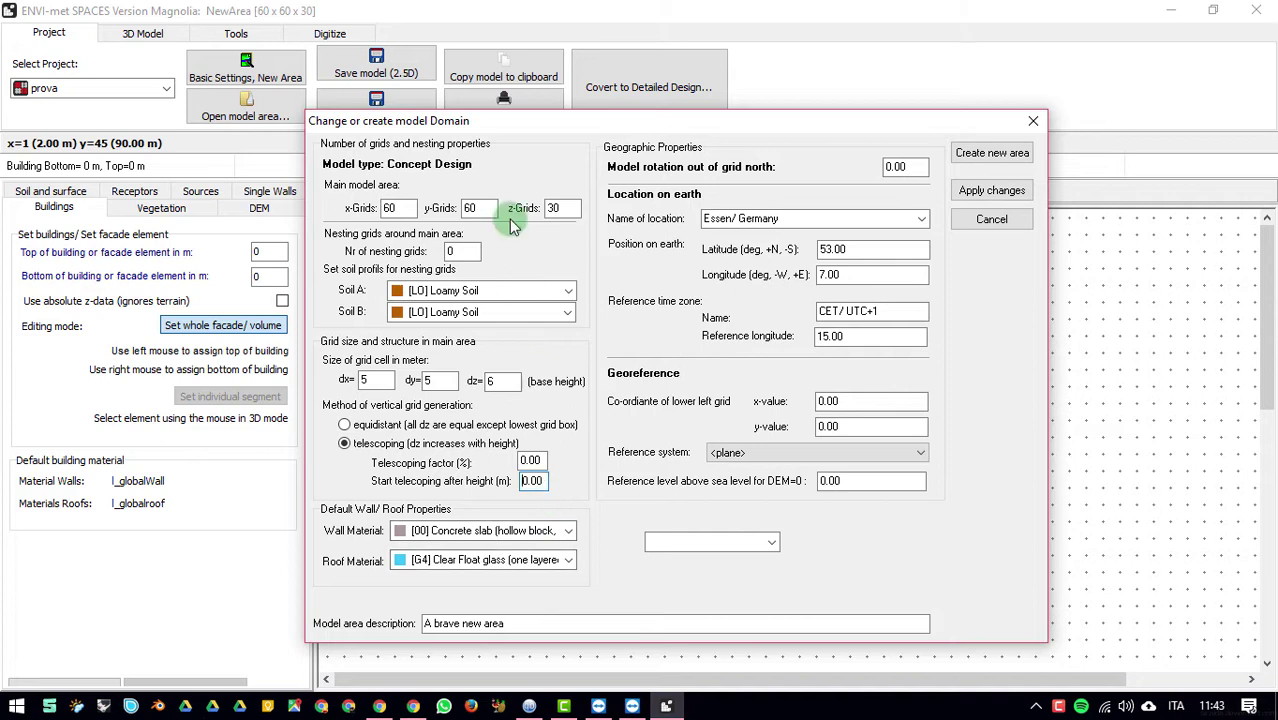
Step: Examine the model rotation setting and view the aerial image mappa.bmp from the desktop to judge how its streets are oriented
double_click(897, 166)
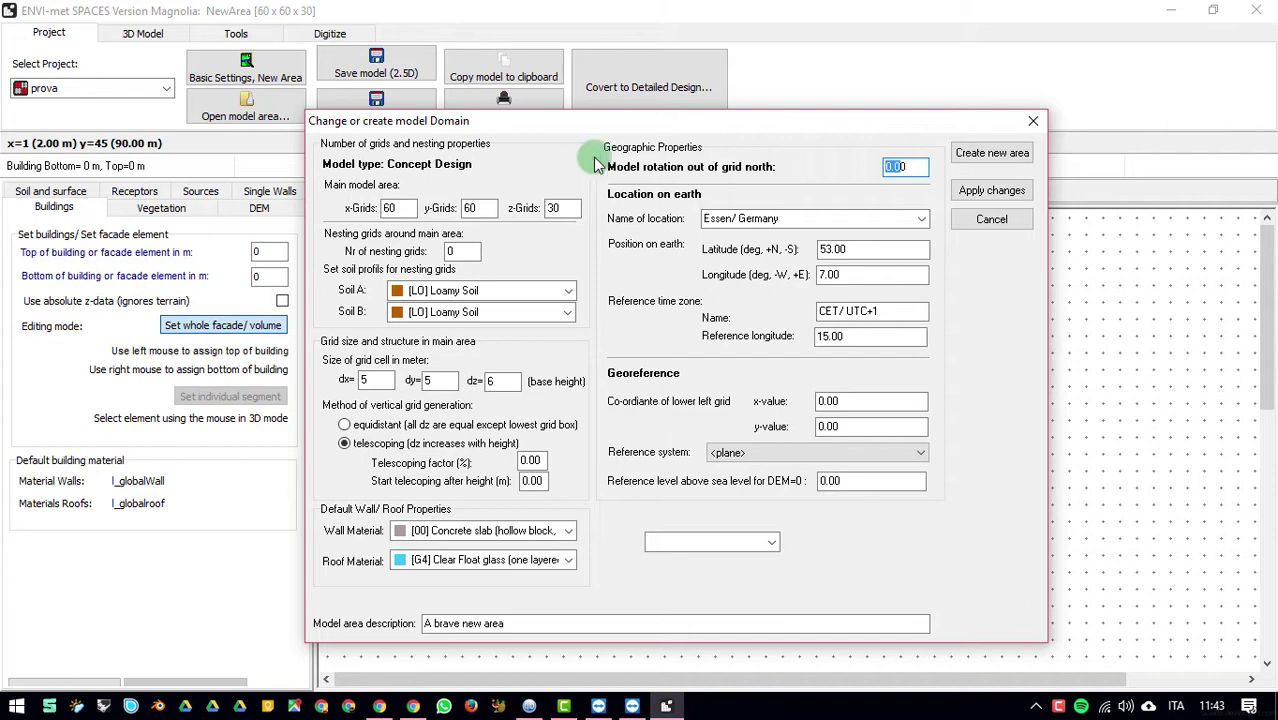
double_click(900, 166)
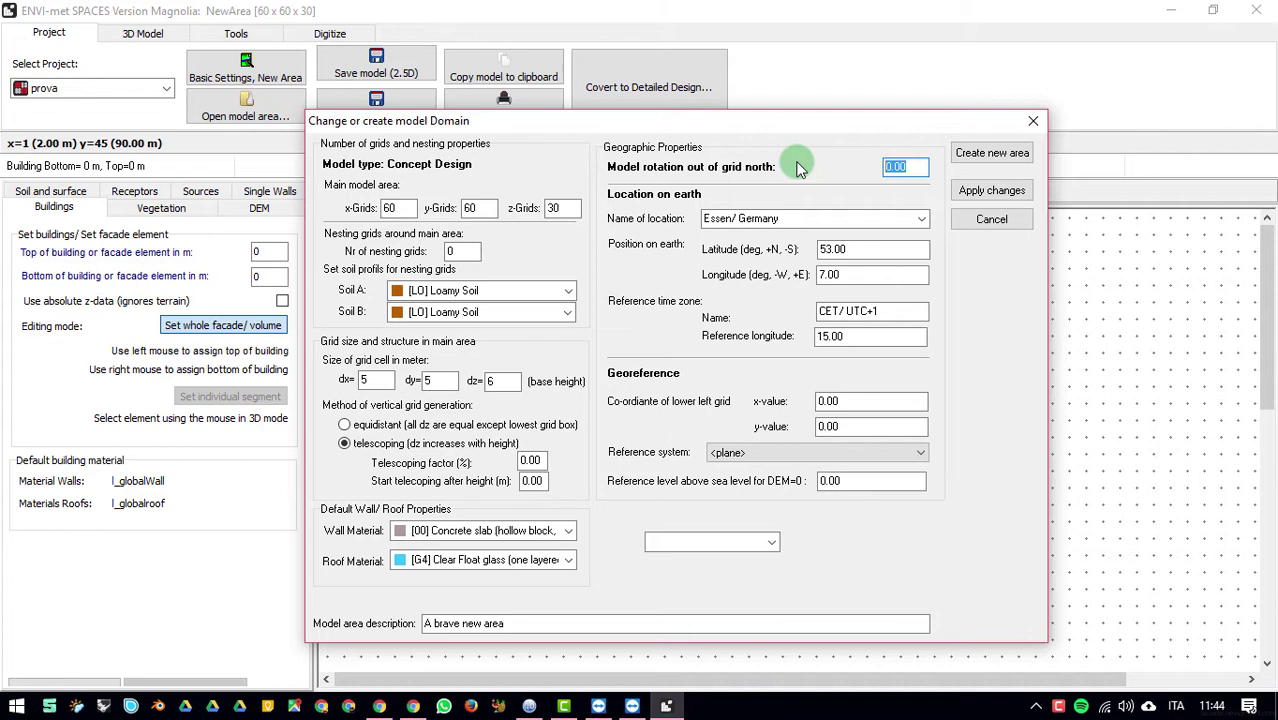
click(1275, 705)
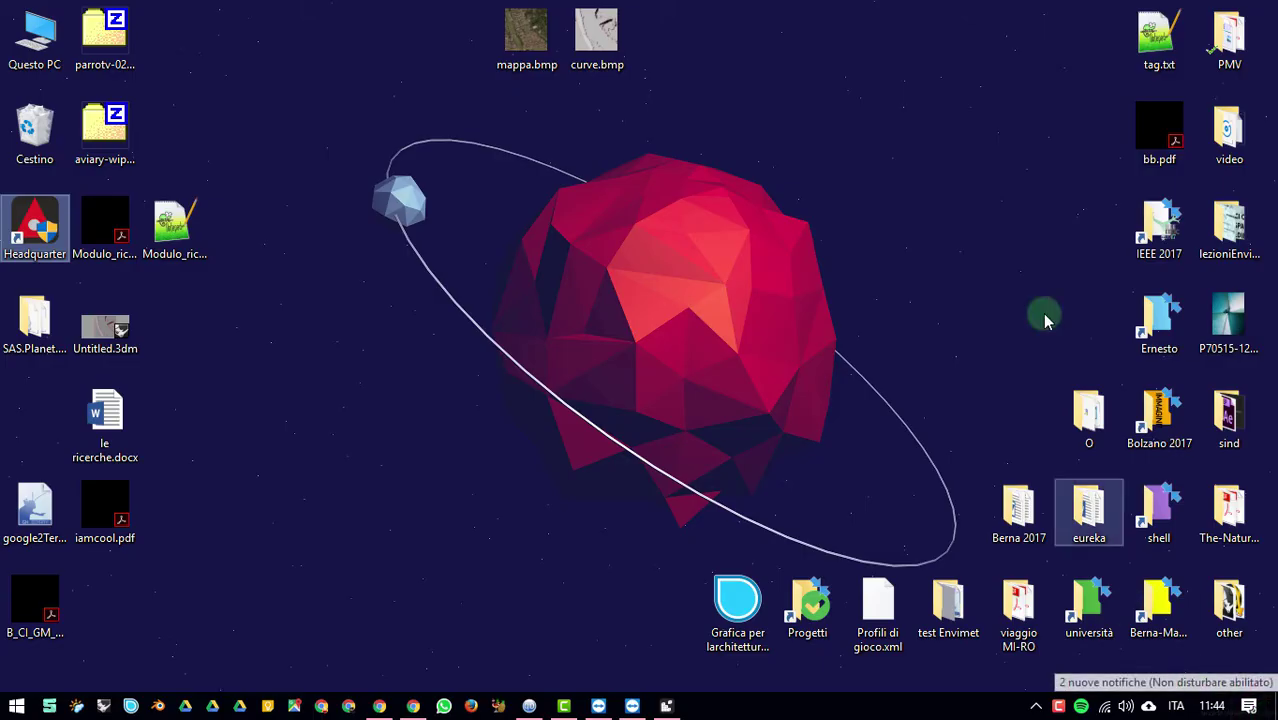
double_click(526, 35)
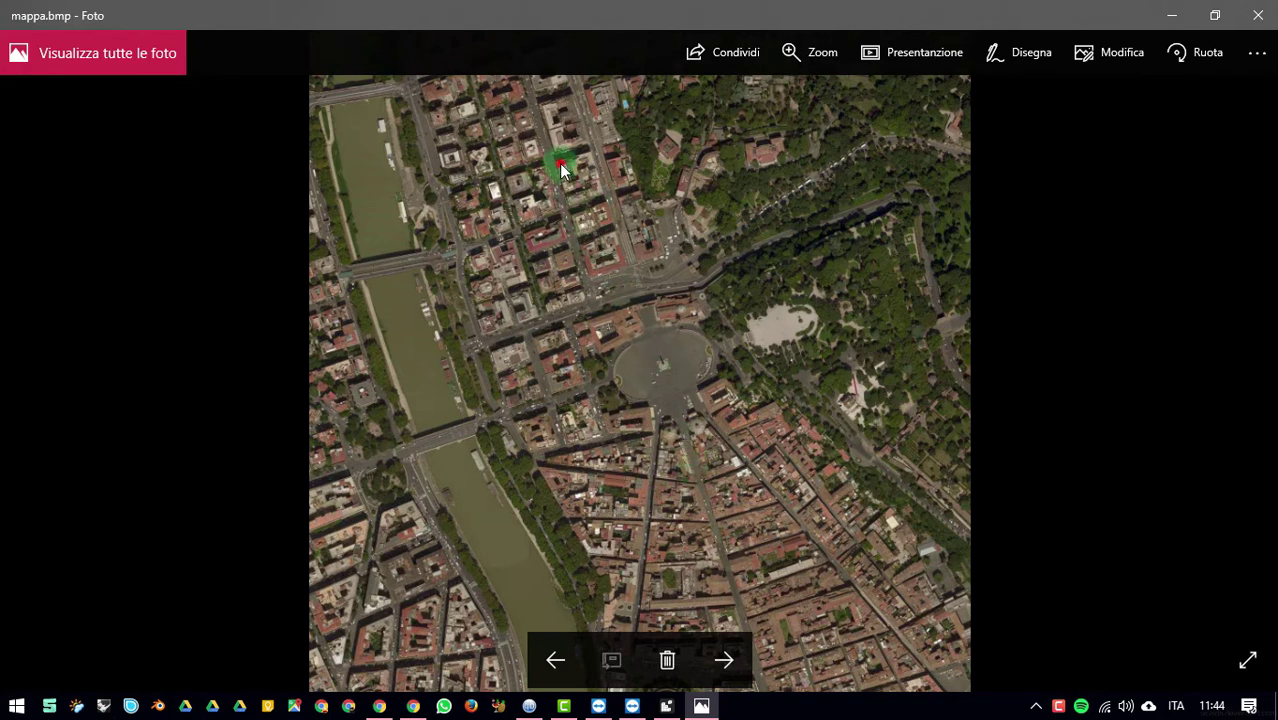
click(561, 164)
mouse_move(574, 168)
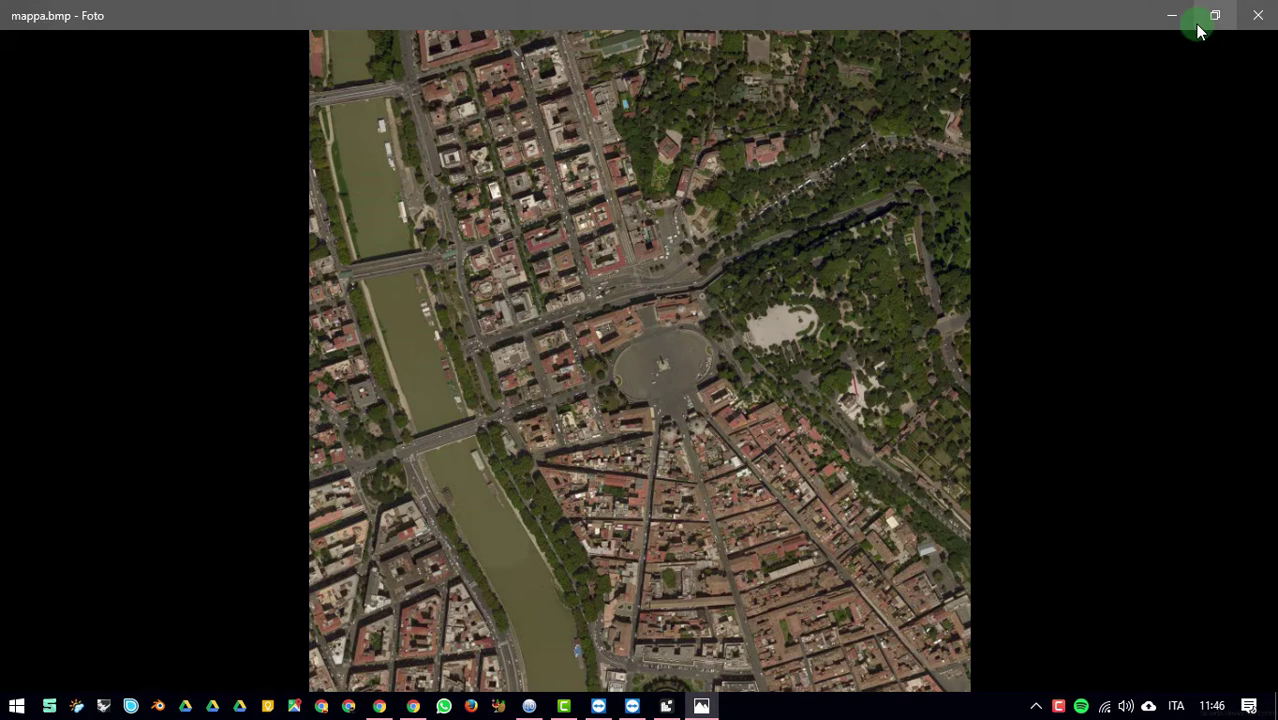
click(1258, 12)
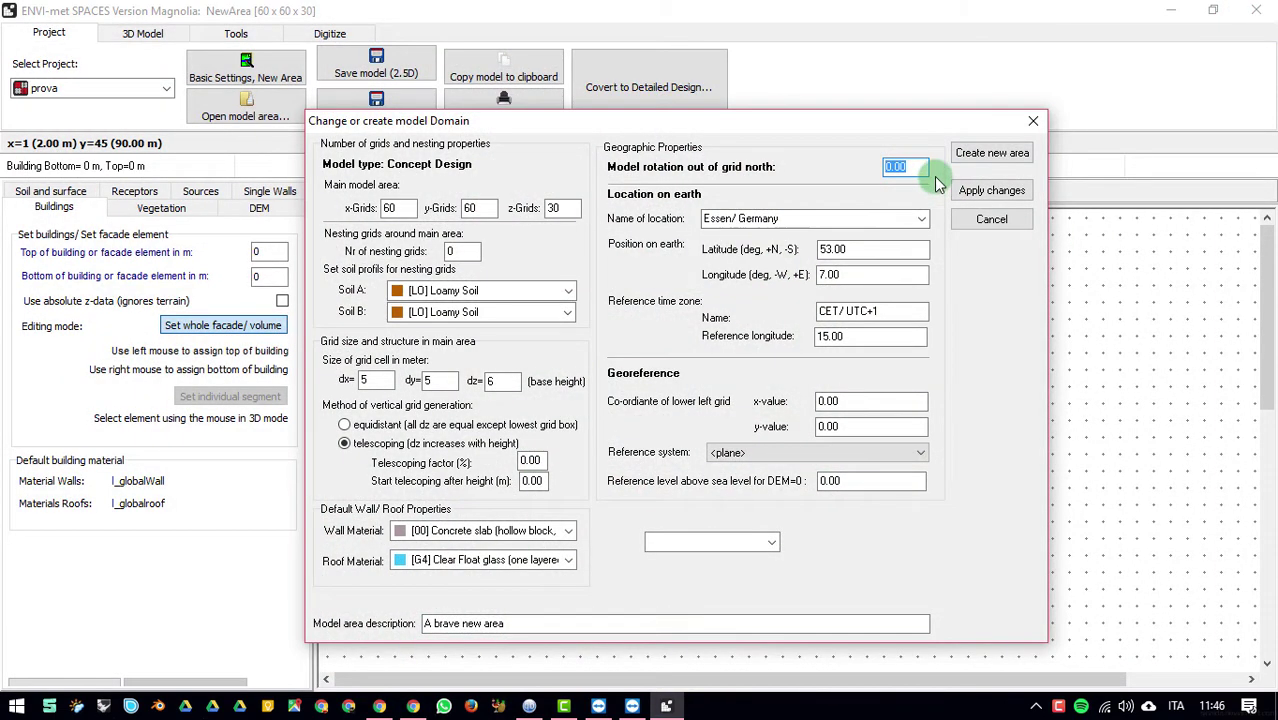
double_click(902, 166)
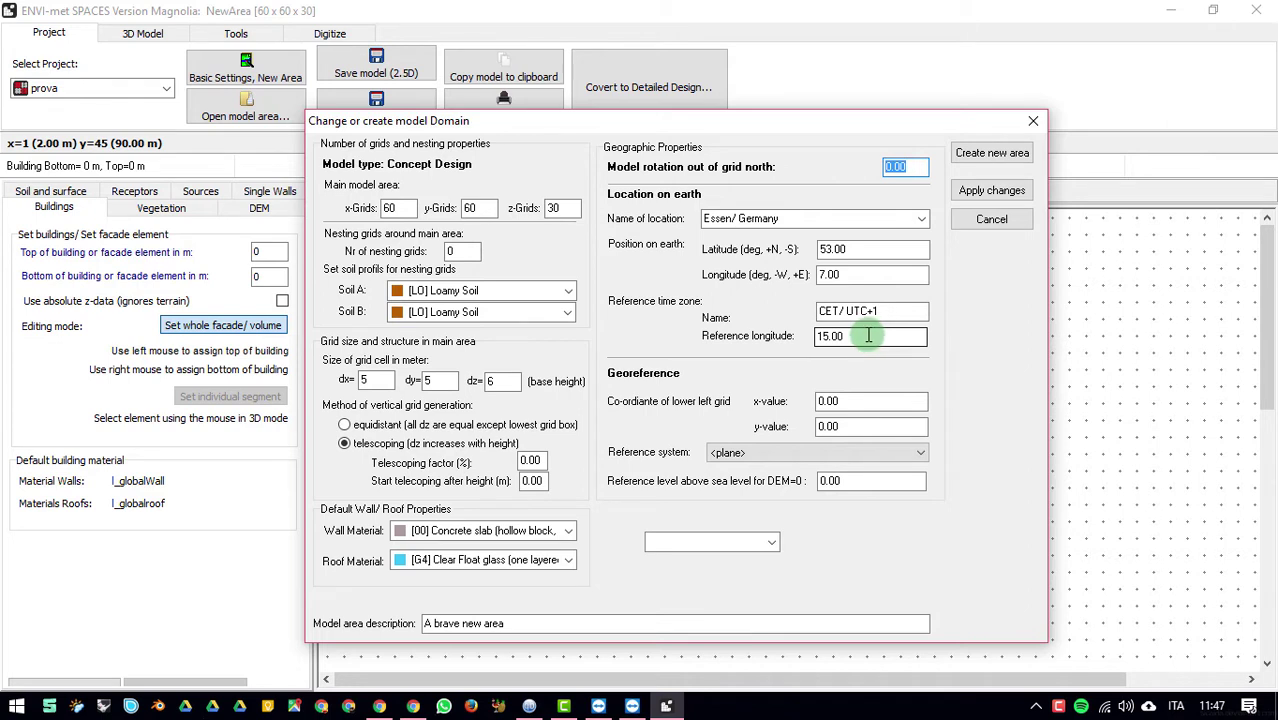
Step: Try Berlin/Germany and Trondheim/Norway as the model's location on earth
click(920, 218)
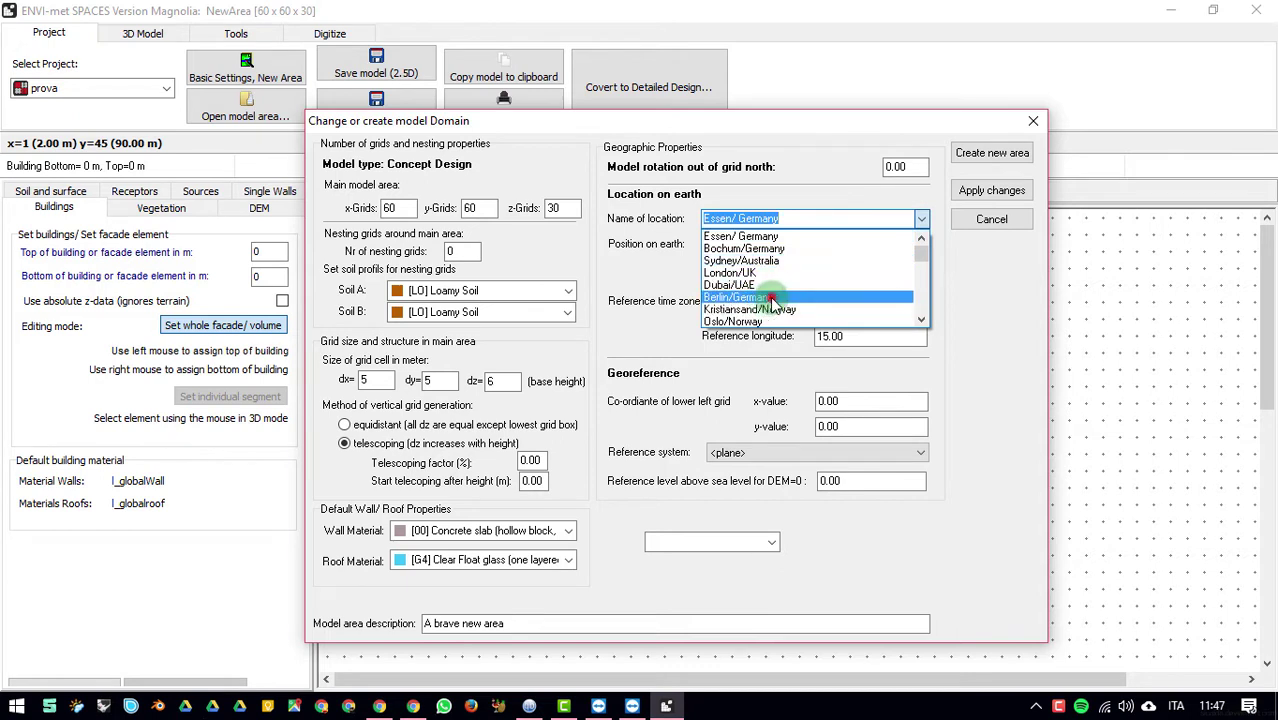
click(760, 297)
click(921, 220)
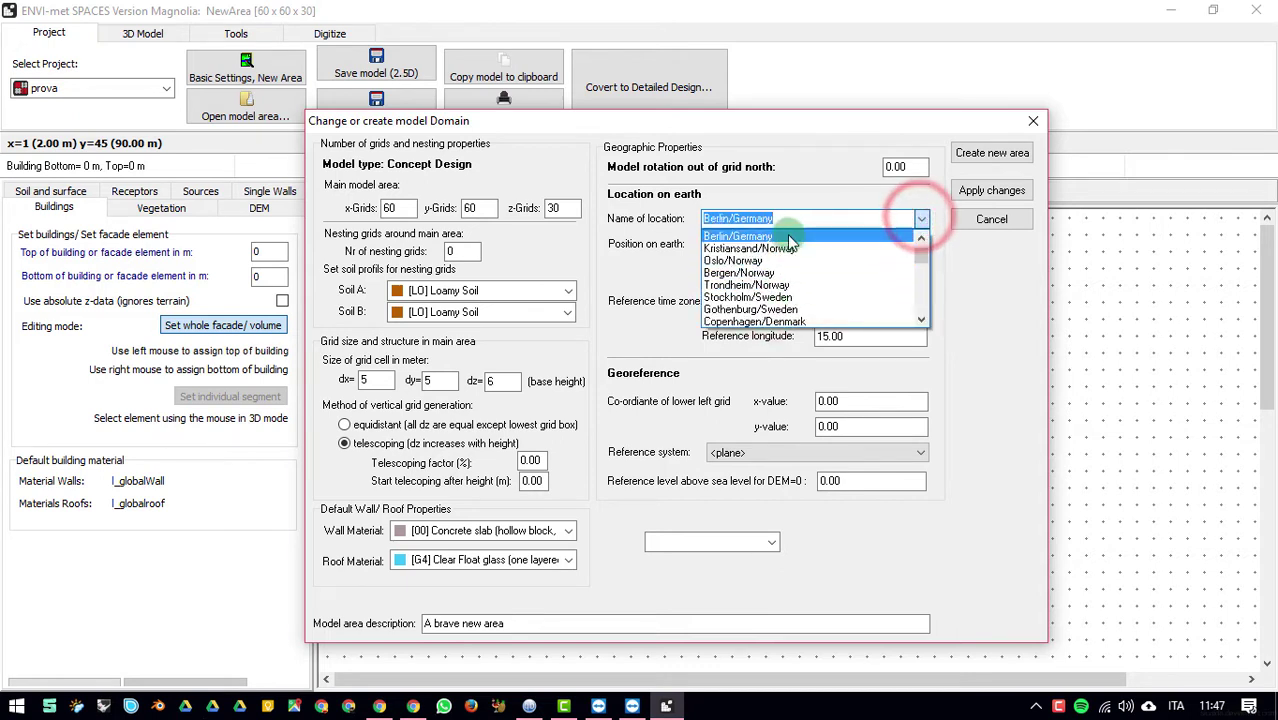
click(815, 286)
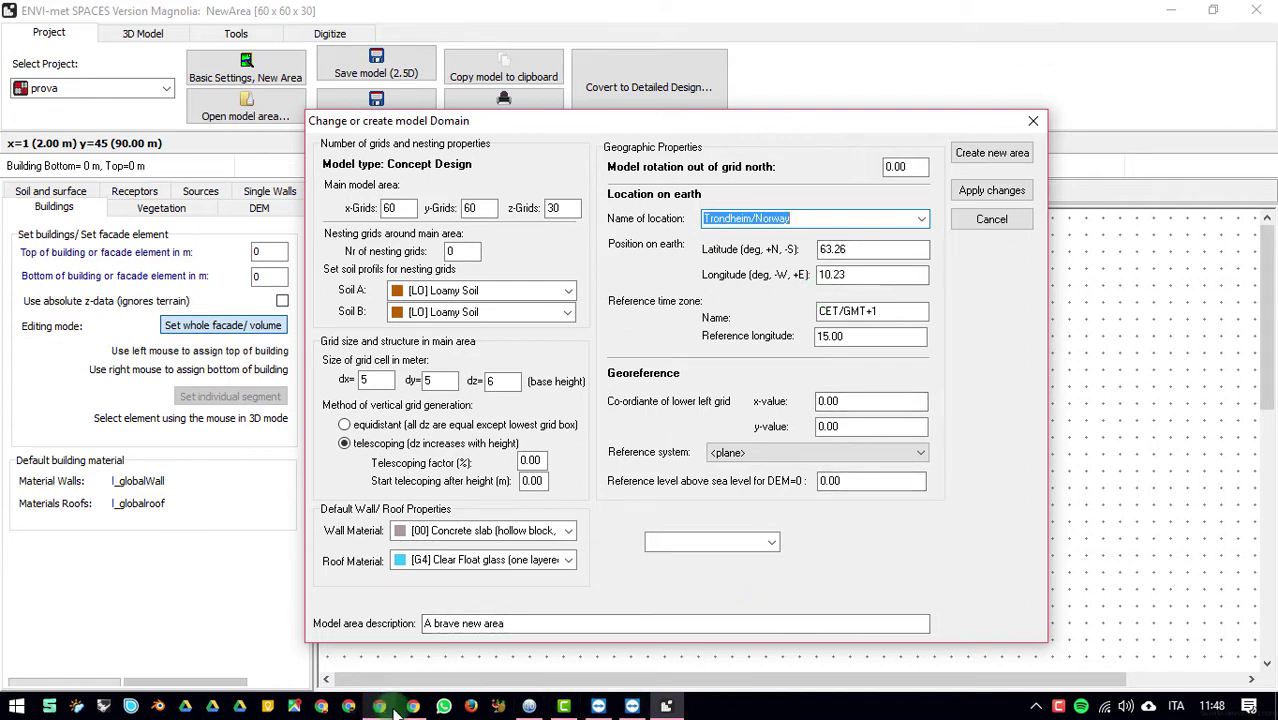
Step: Switch to Chrome to look for a map service and open Google Maps in its own window
mouse_move(401, 713)
click(345, 632)
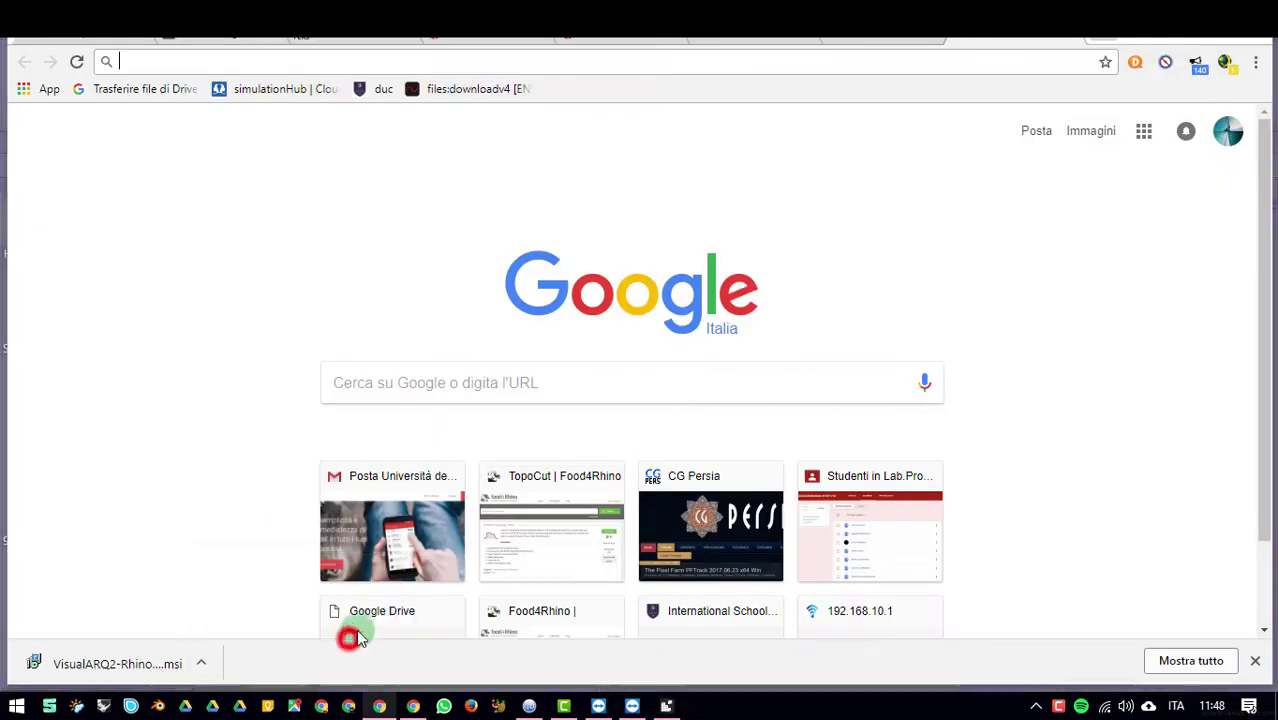
click(1098, 42)
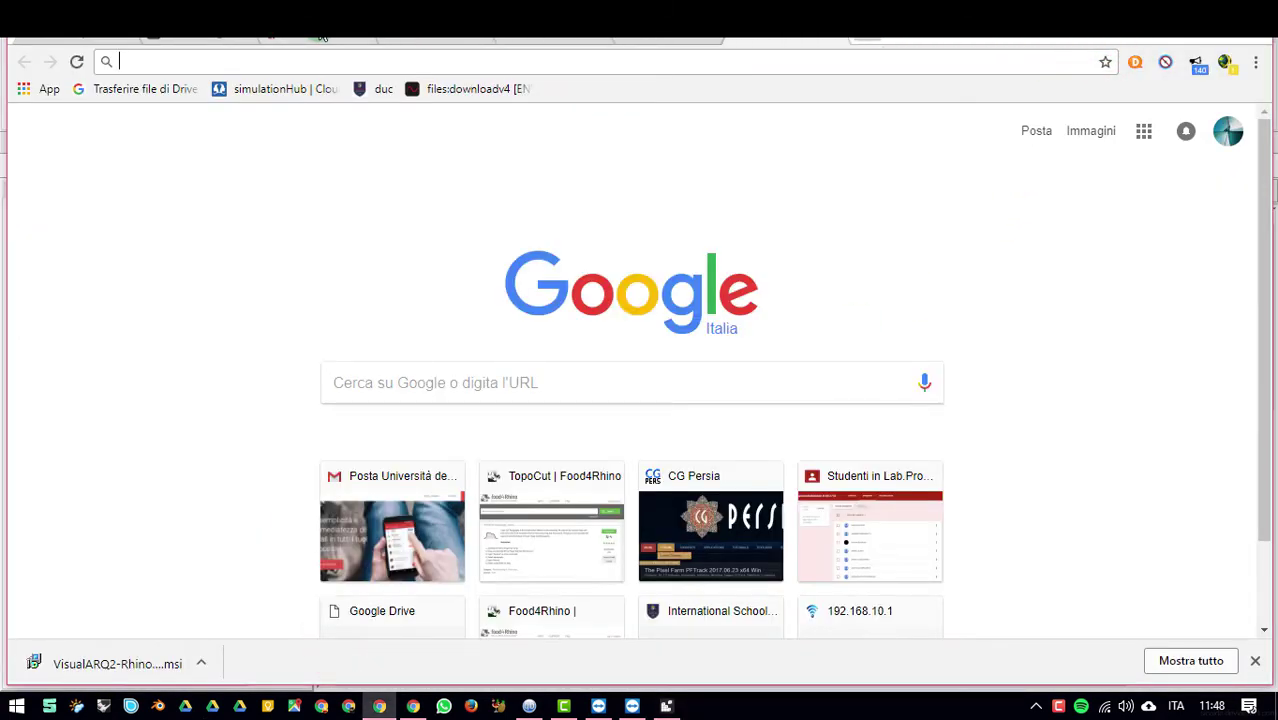
click(320, 29)
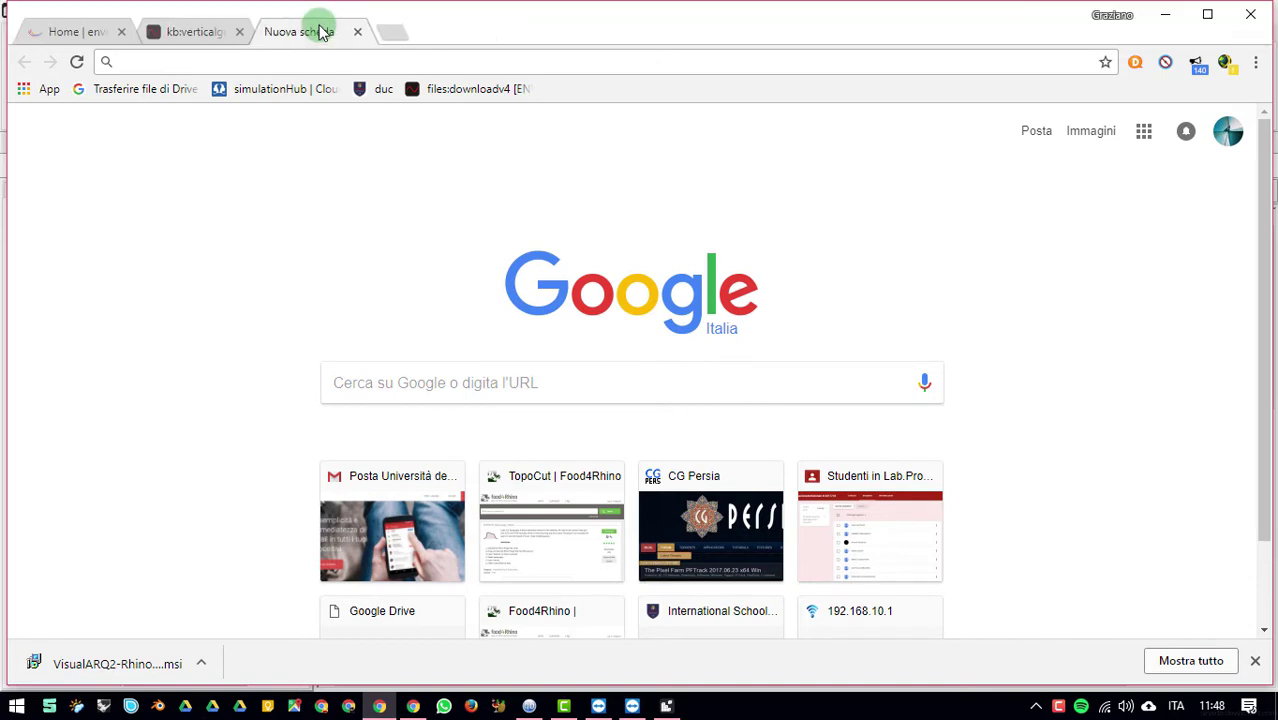
click(357, 30)
click(399, 37)
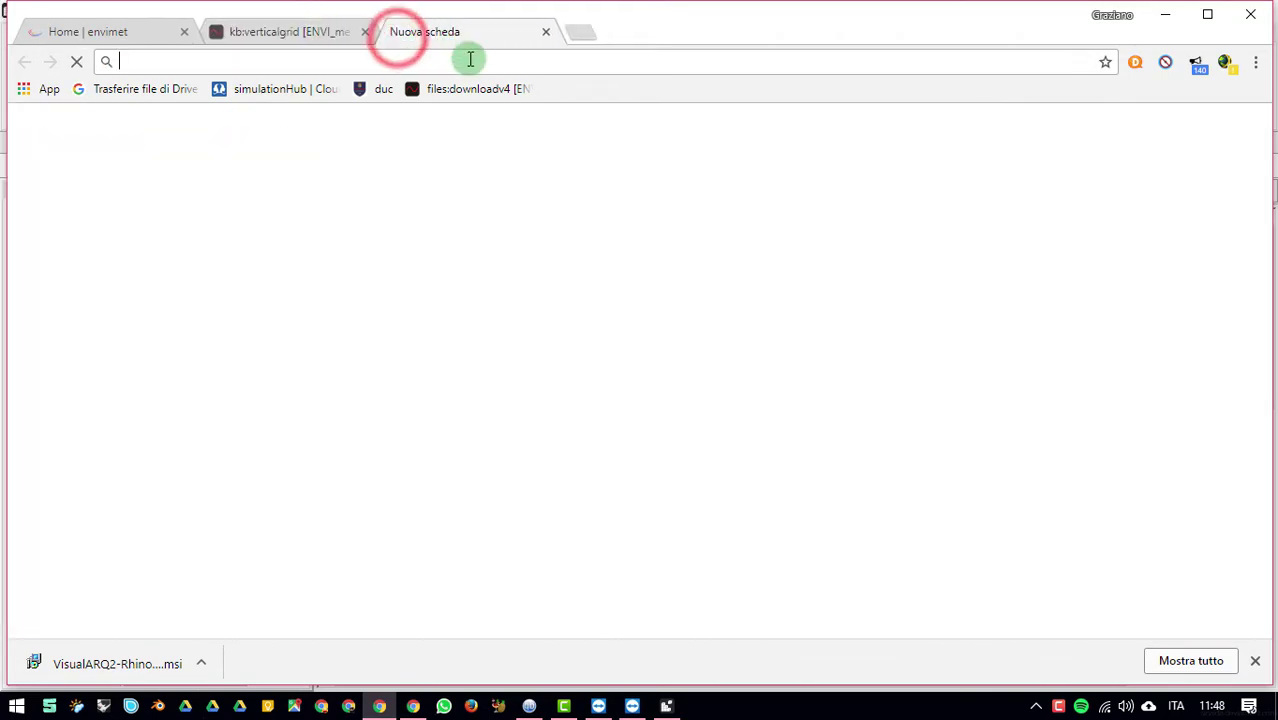
text(google)
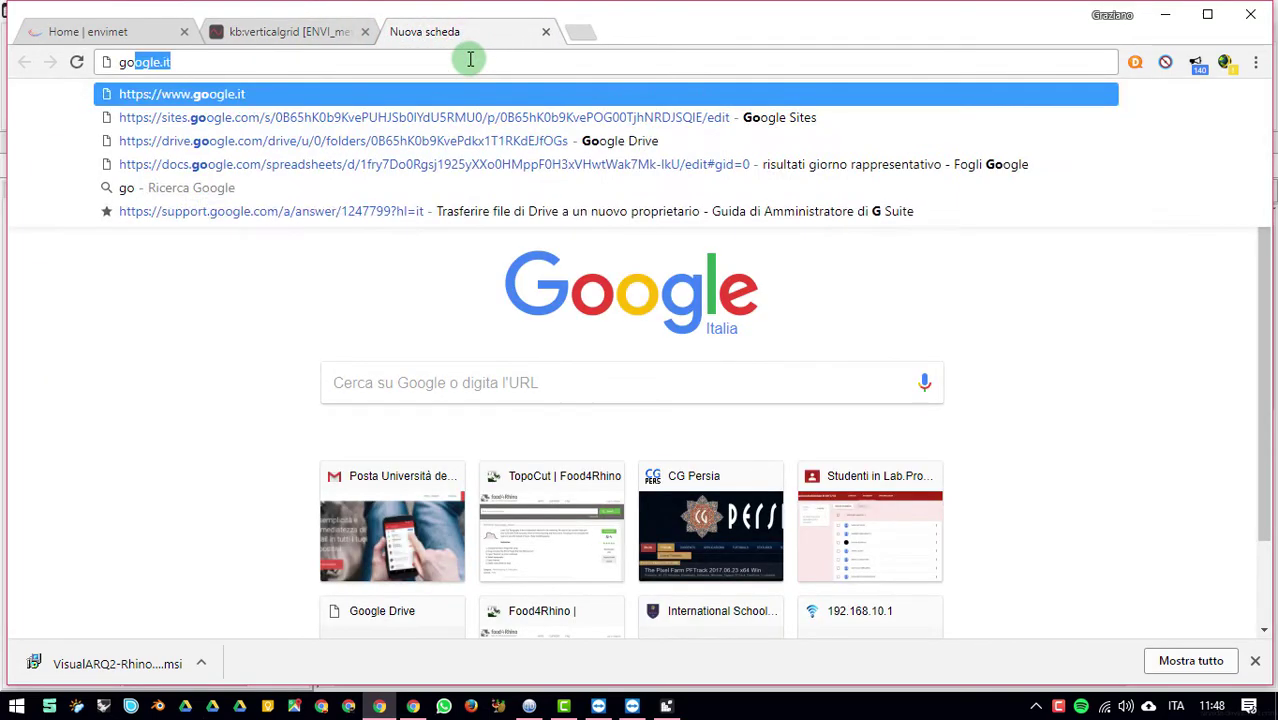
key(BackSpace)
key(BackSpace)
key(BackSpace)
key(BackSpace)
key(BackSpace)
key(BackSpace)
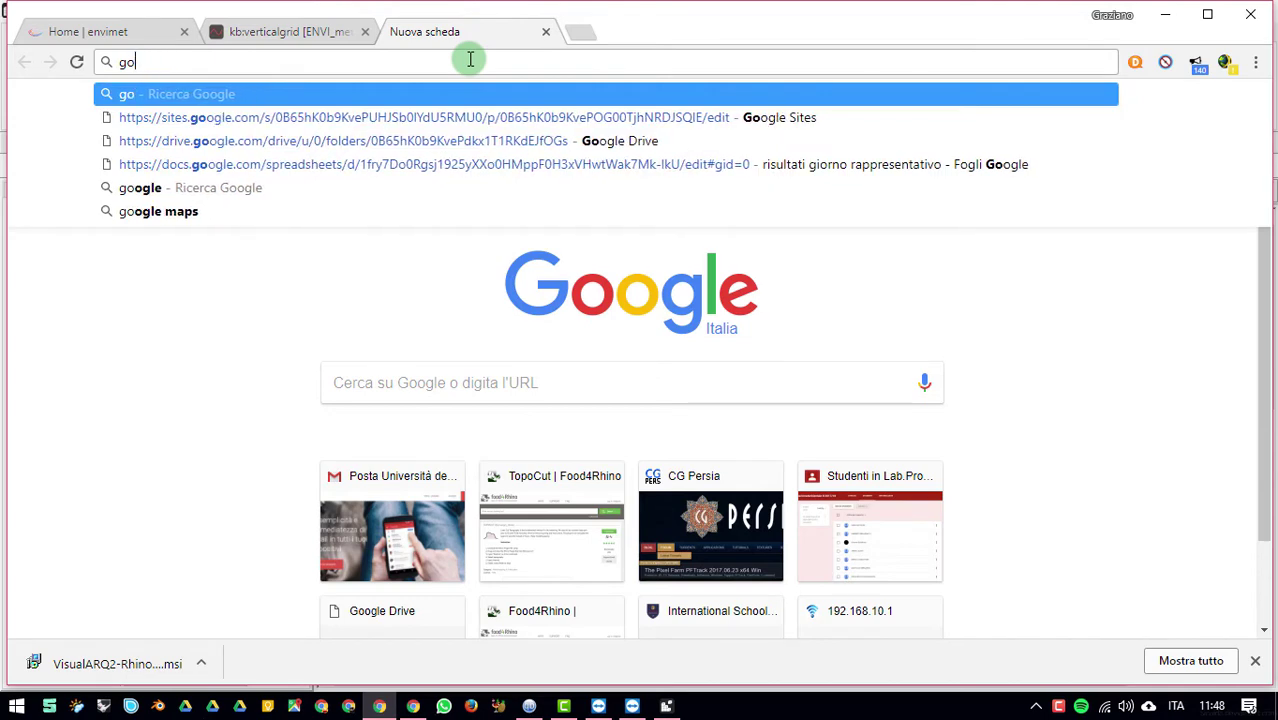
text(map)
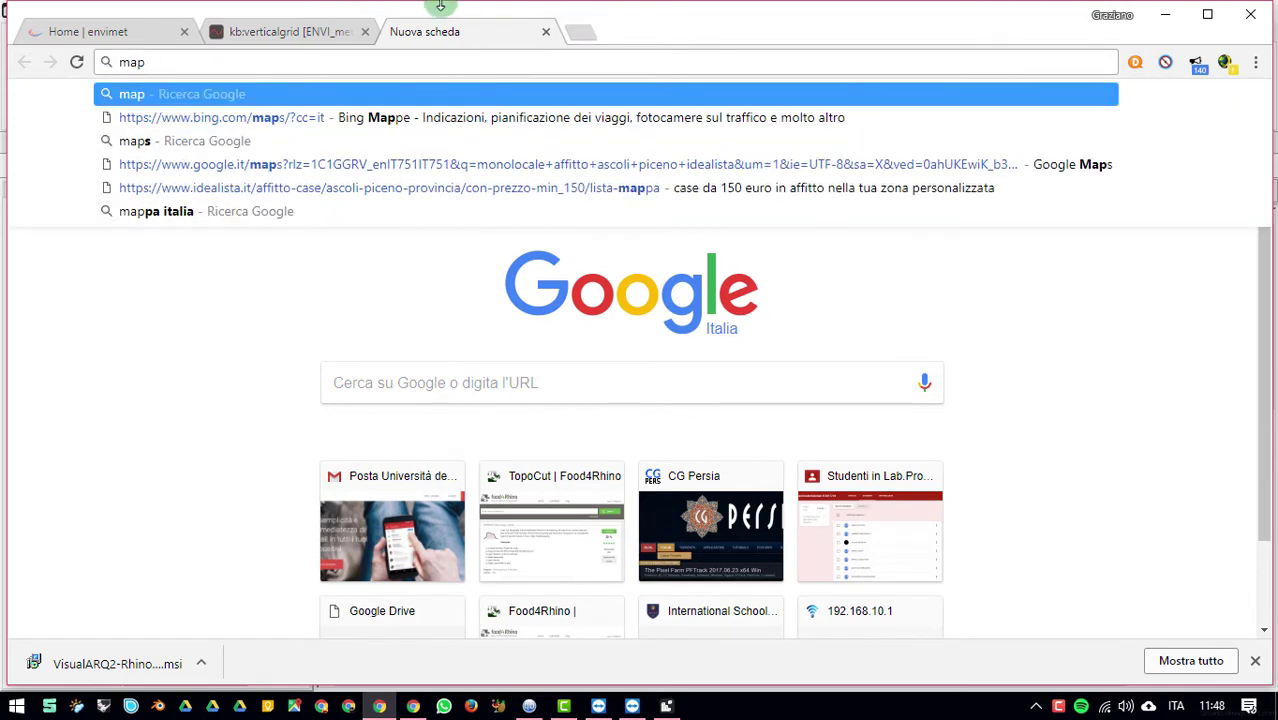
click(296, 708)
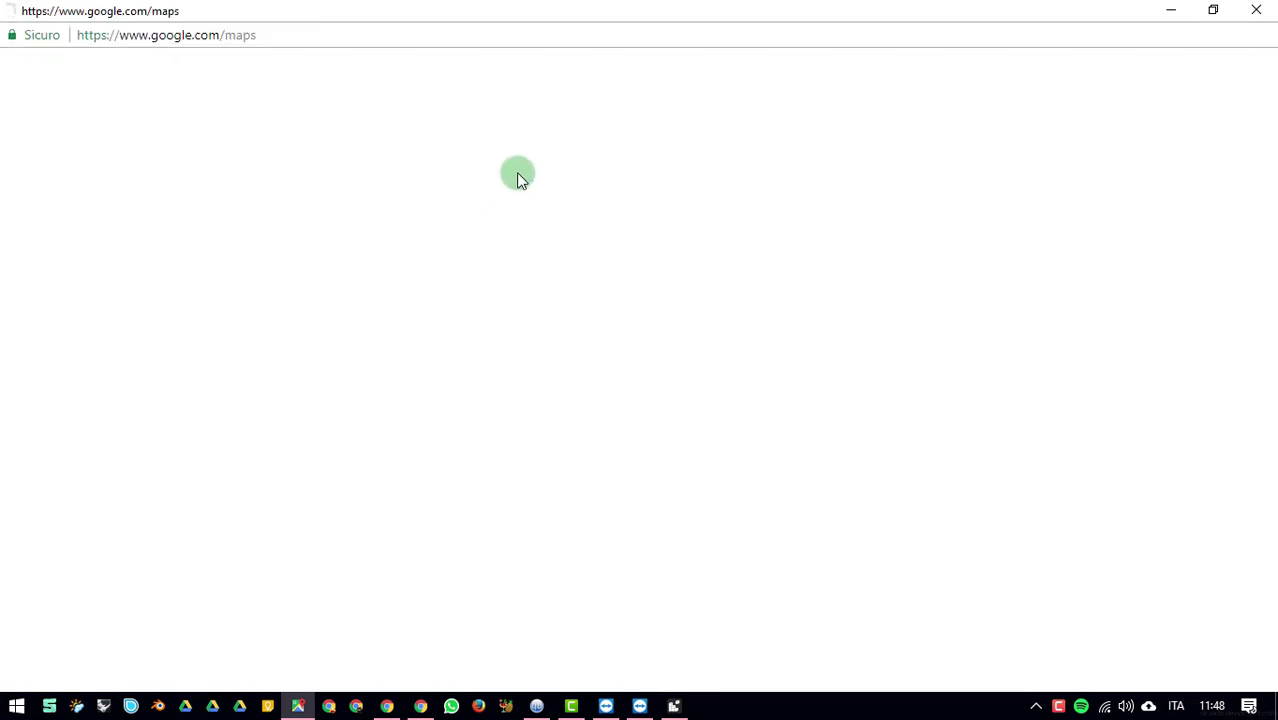
Step: Switch back to ENVI-met SPACES and set the model's location on earth to Rome/Italy
click(672, 706)
click(918, 219)
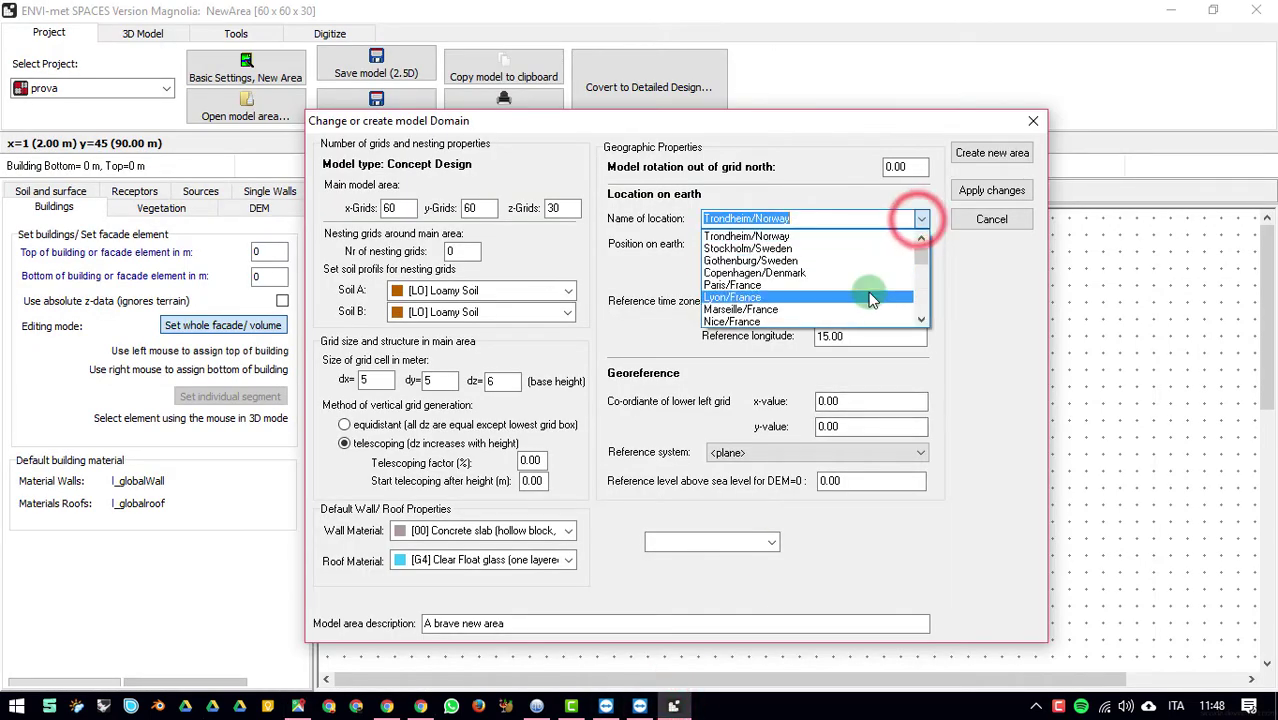
scroll(860, 285, down, 3)
scroll(832, 265, down, 8)
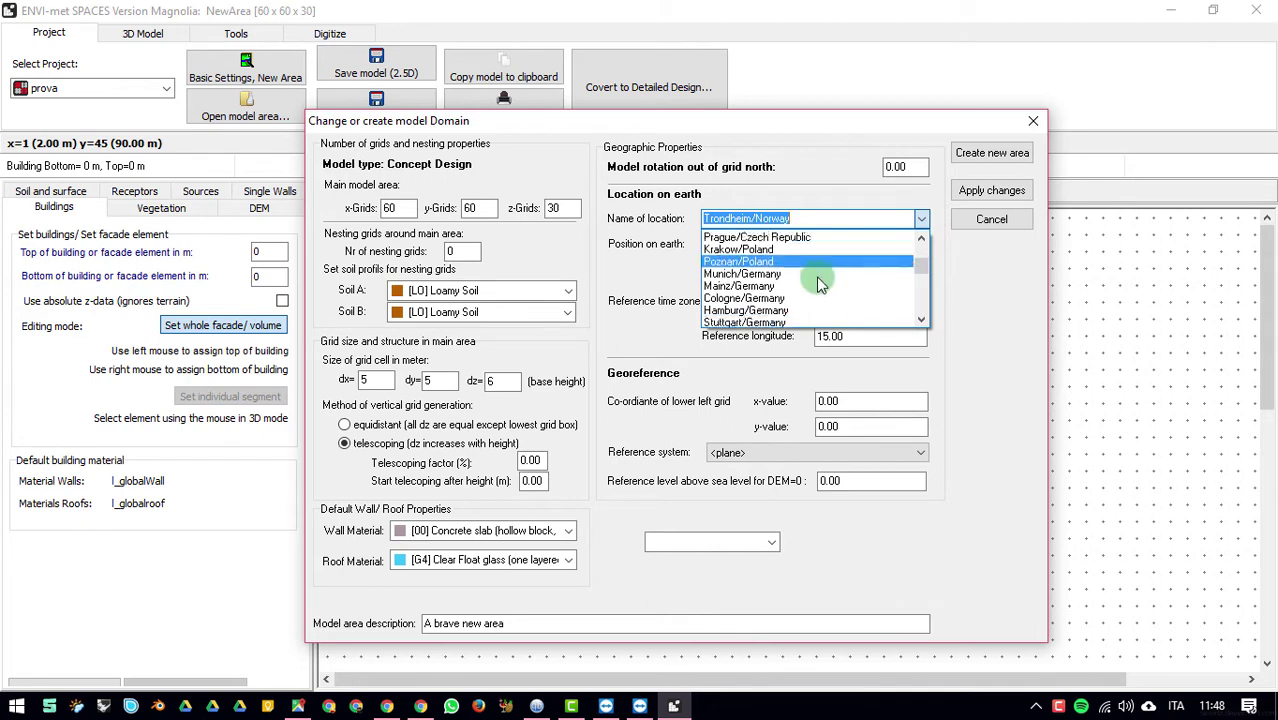
scroll(795, 293, down, 1)
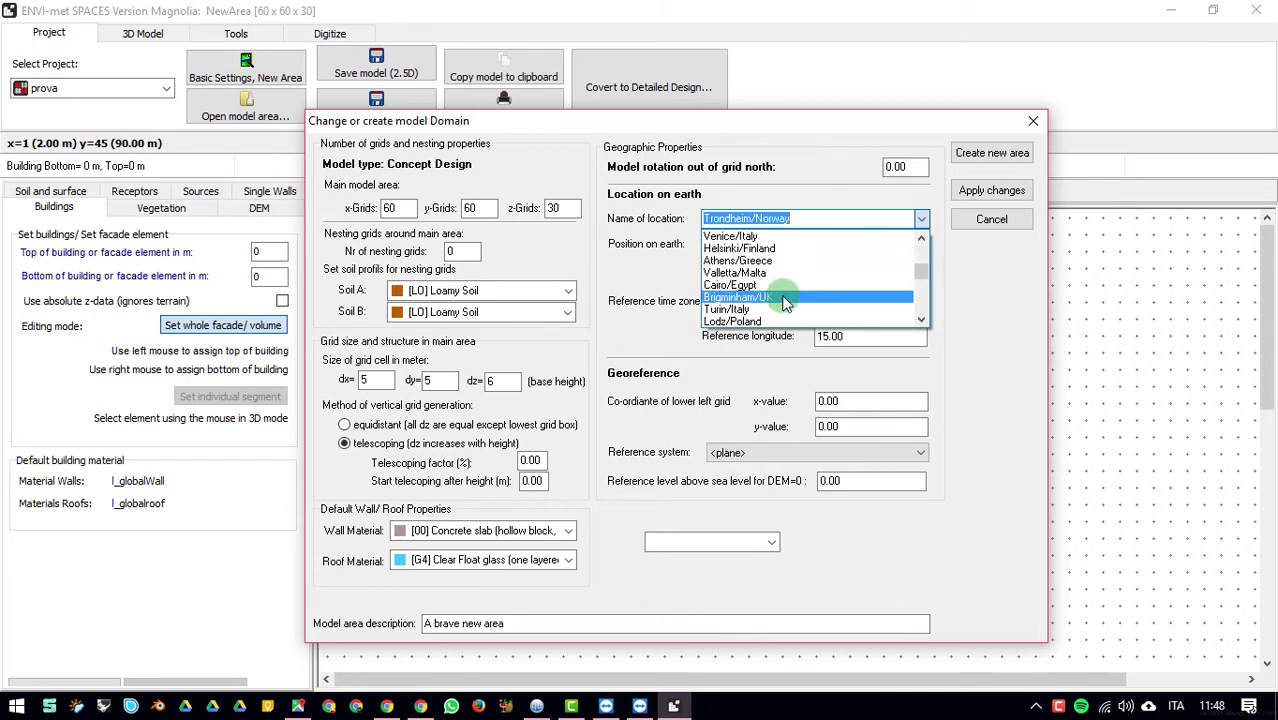
scroll(802, 237, up, 2)
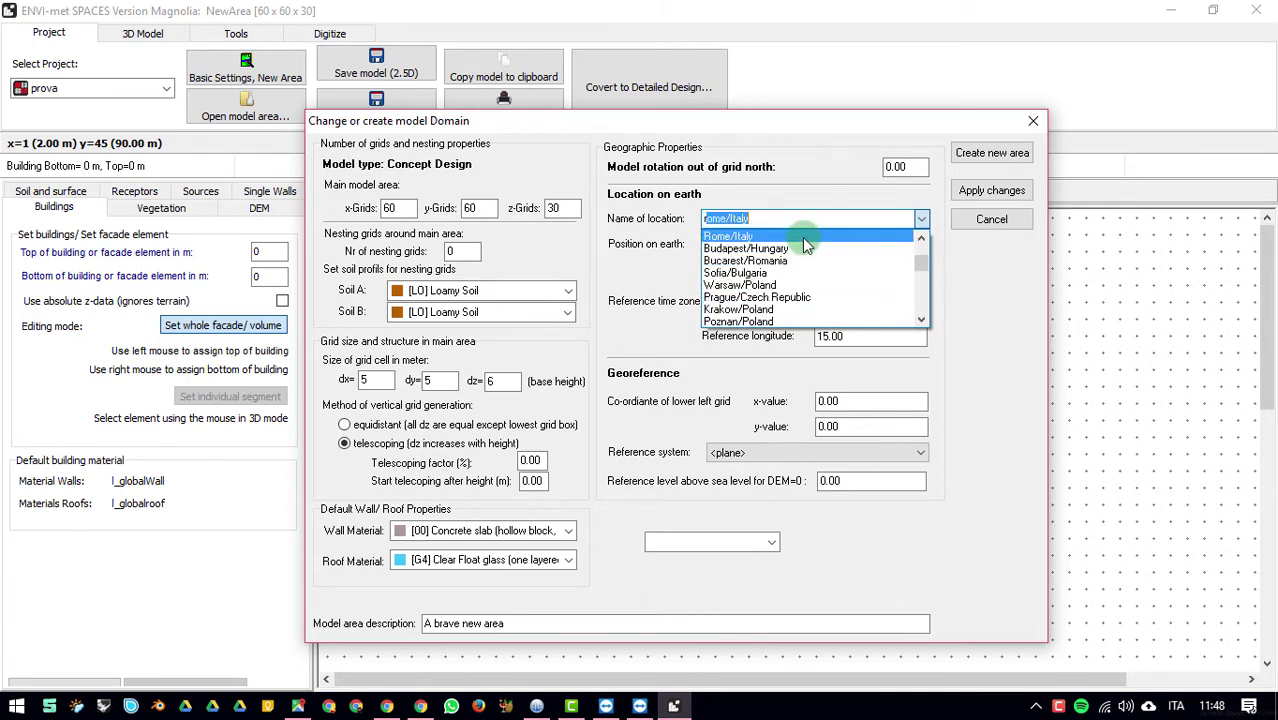
click(802, 237)
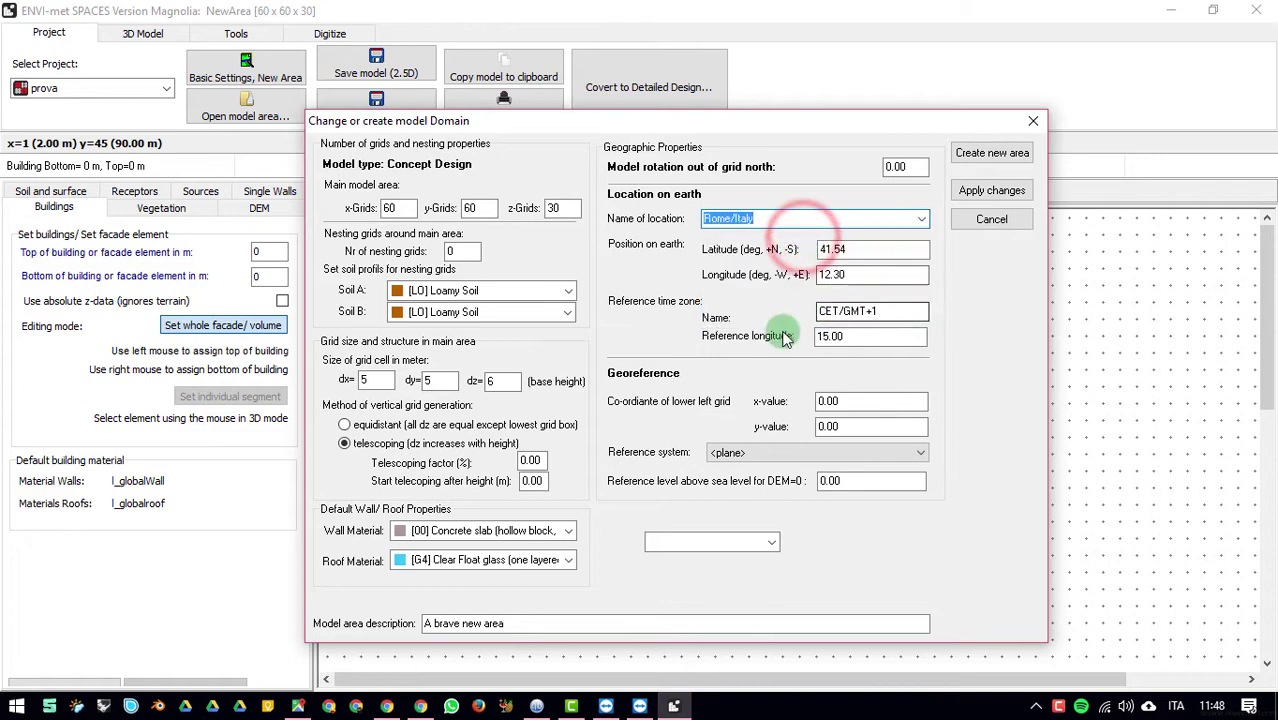
click(858, 247)
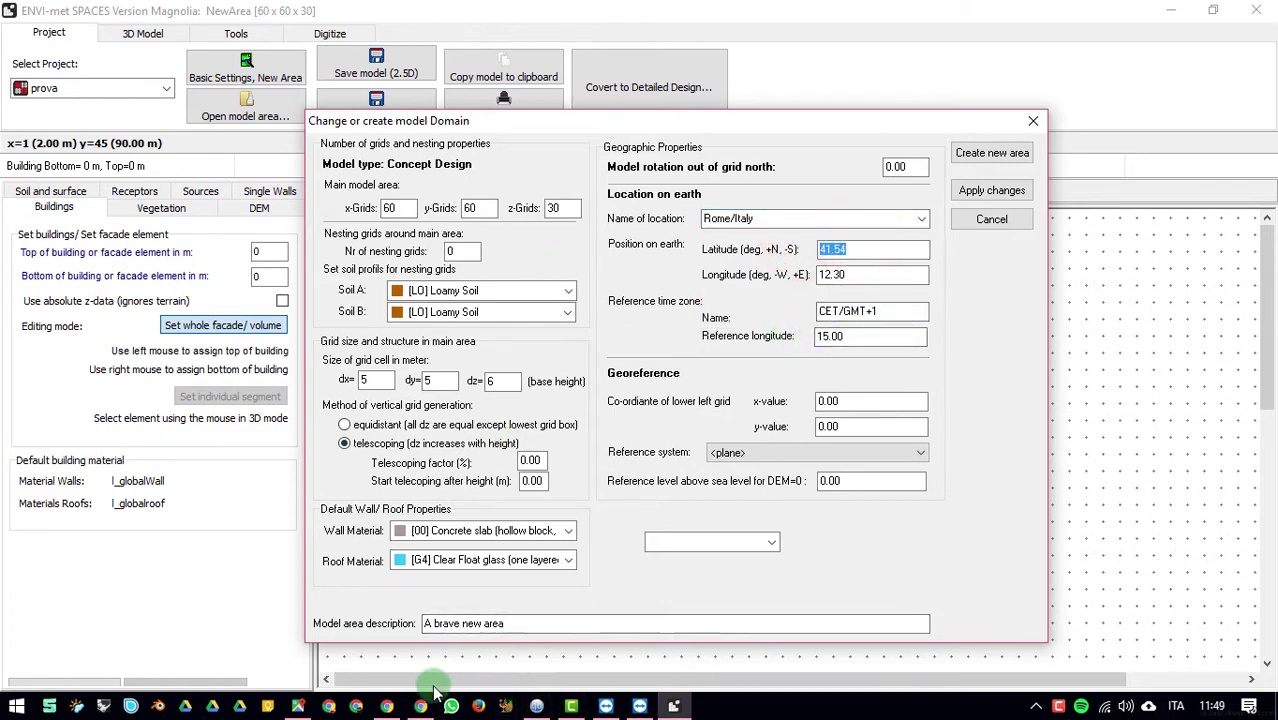
Step: Switch to Google Maps, place its window beside the domain settings and look up Piazza del Popolo in Roma
click(298, 706)
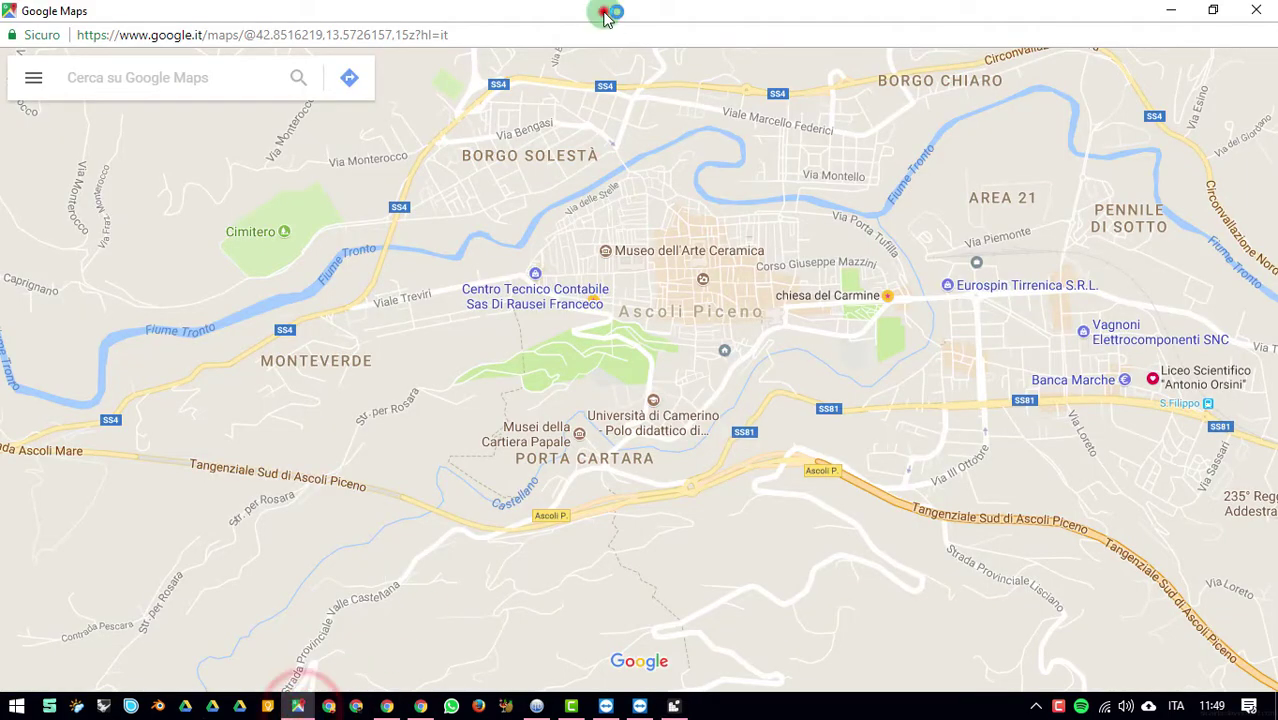
drag(605, 11, 2, 160)
click(294, 366)
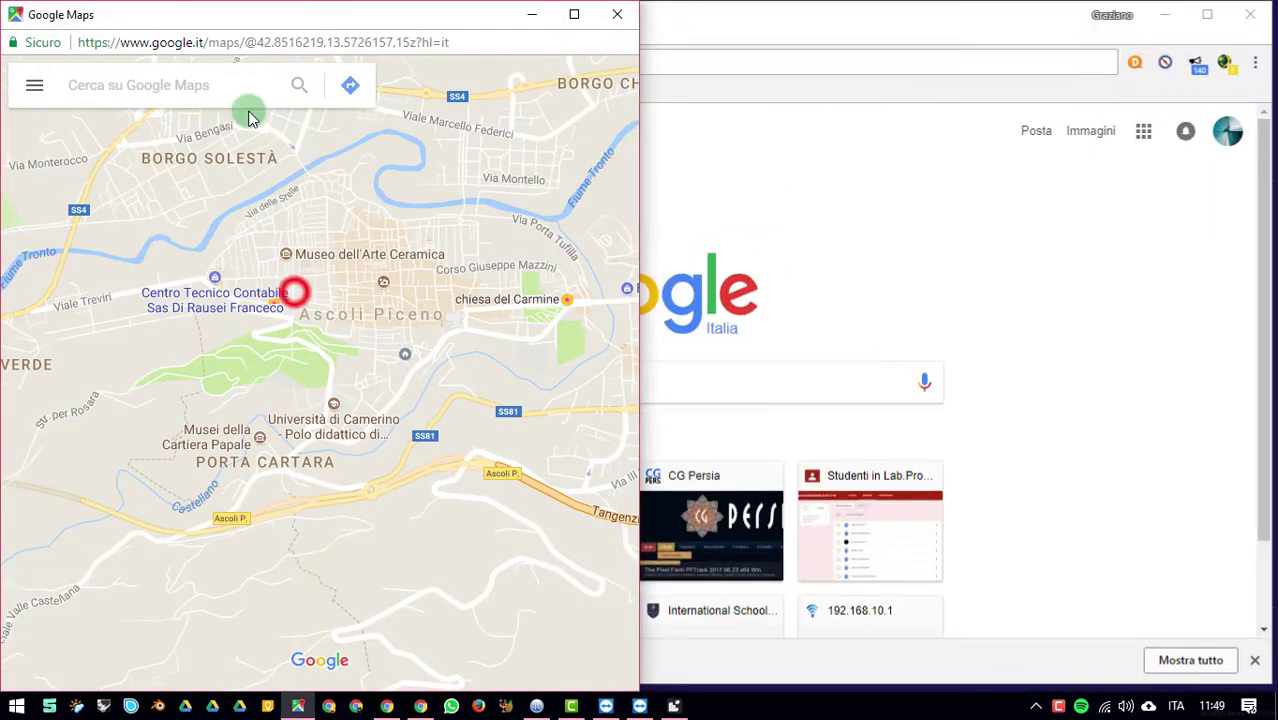
click(221, 85)
text(r)
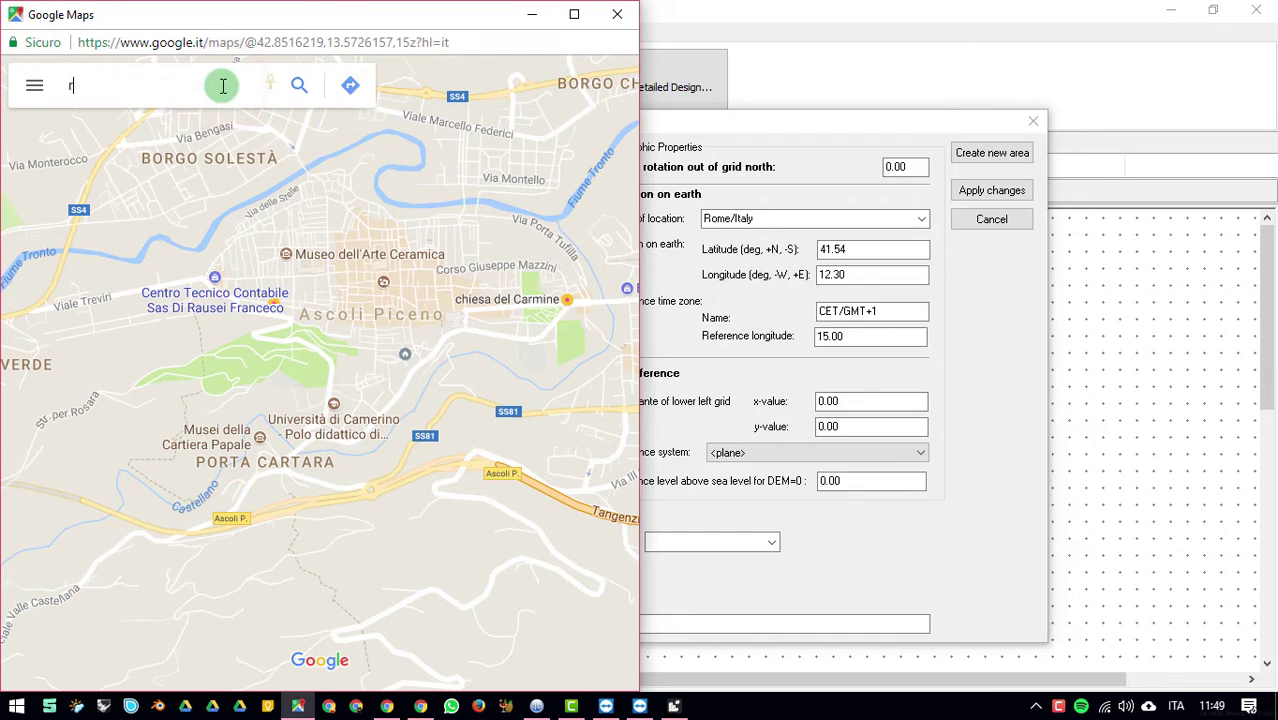
text(oma piazza de)
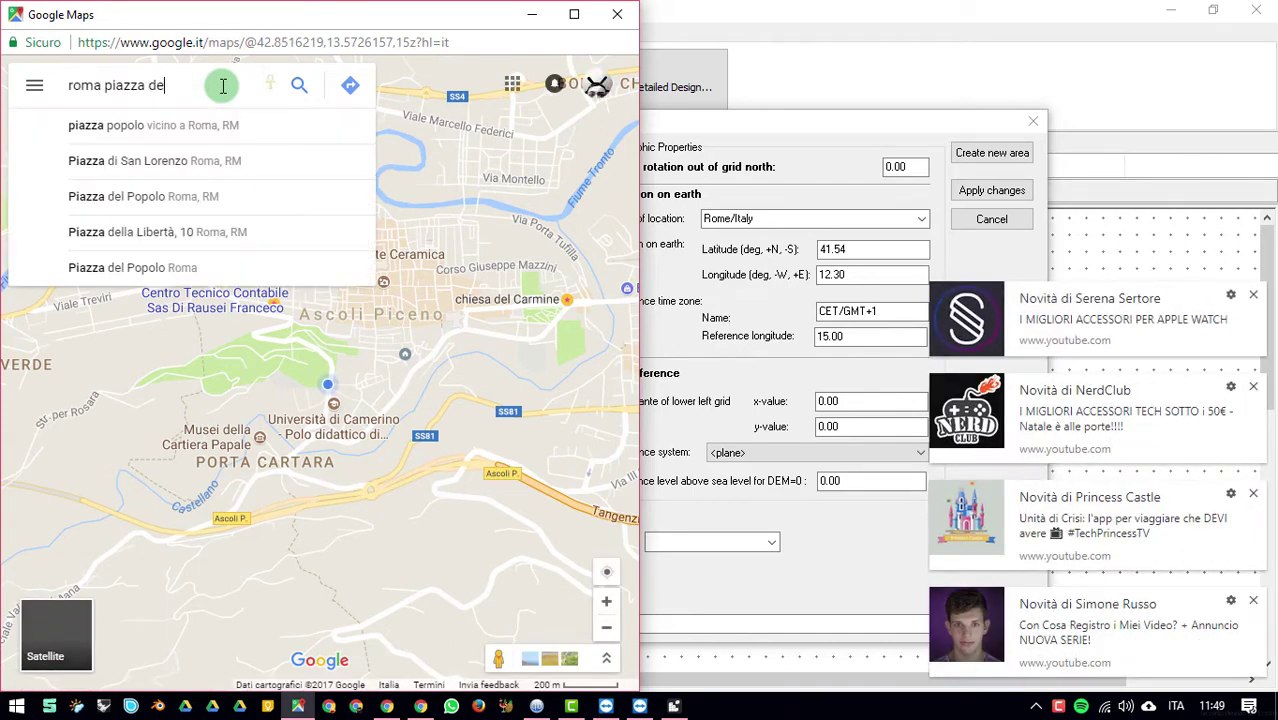
text(l popoòp)
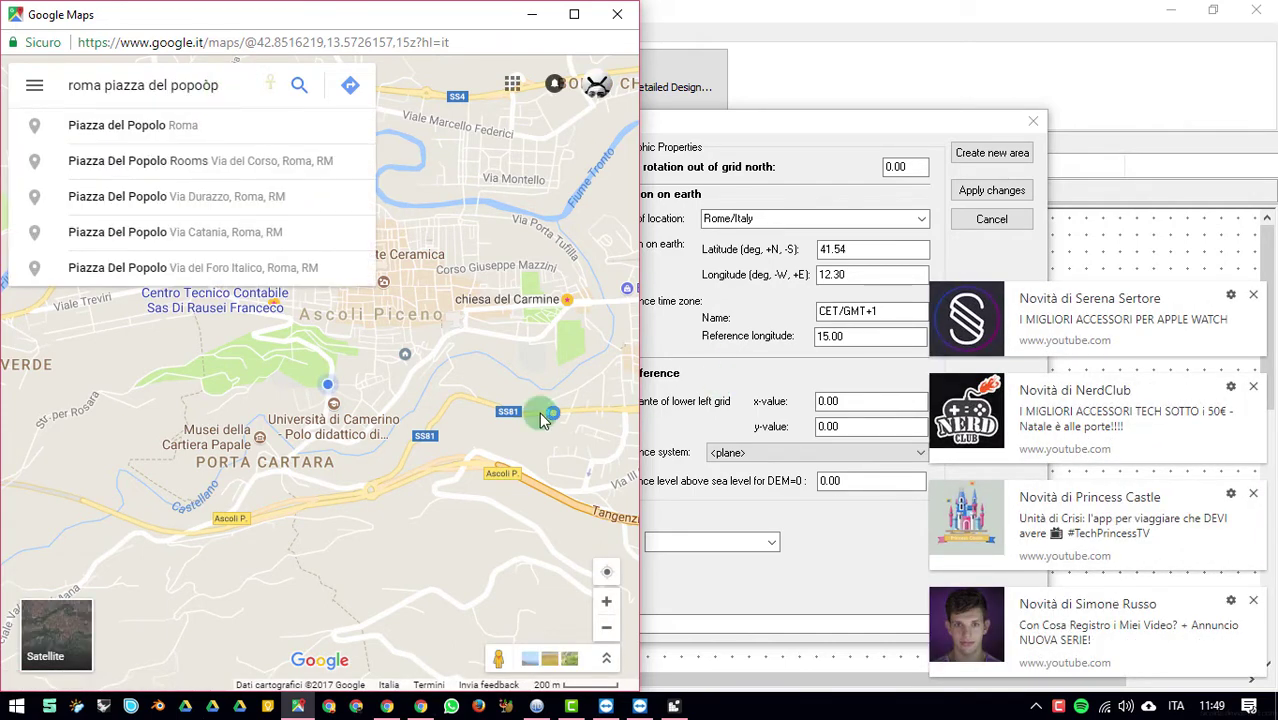
click(220, 123)
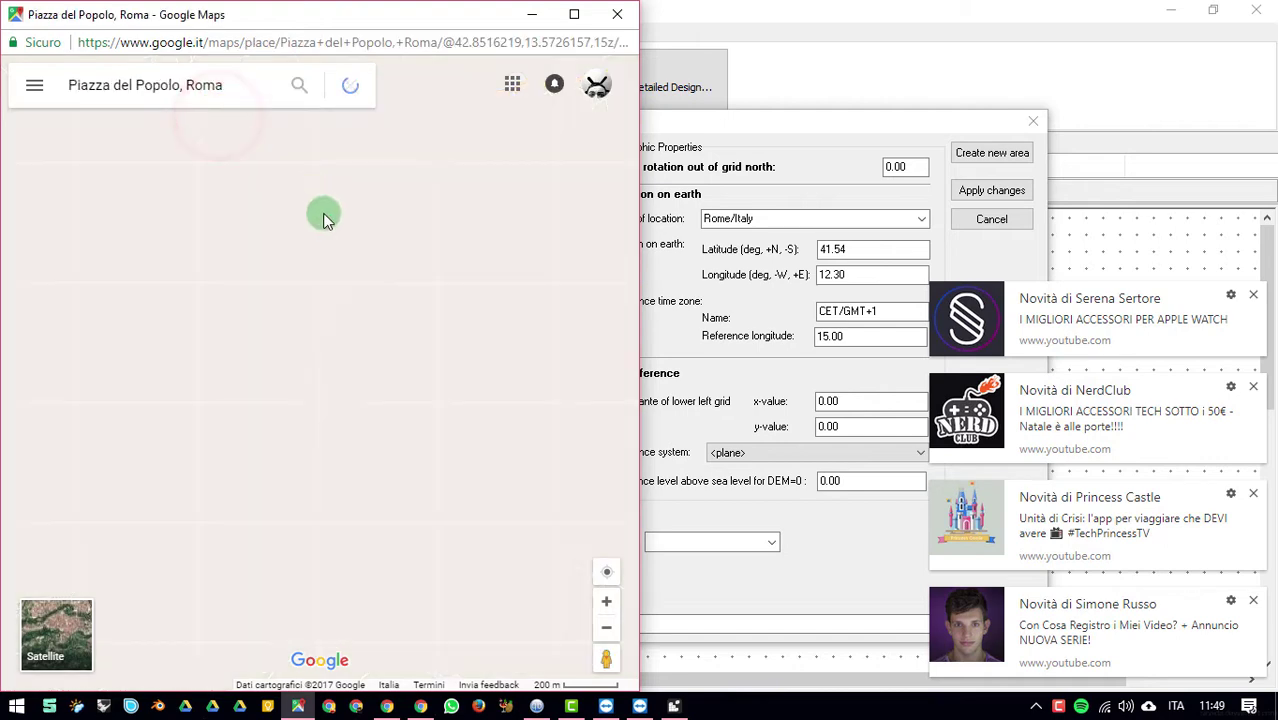
Step: Dismiss all the YouTube notifications covering the model domain settings
click(1253, 600)
click(1253, 600)
click(1253, 600)
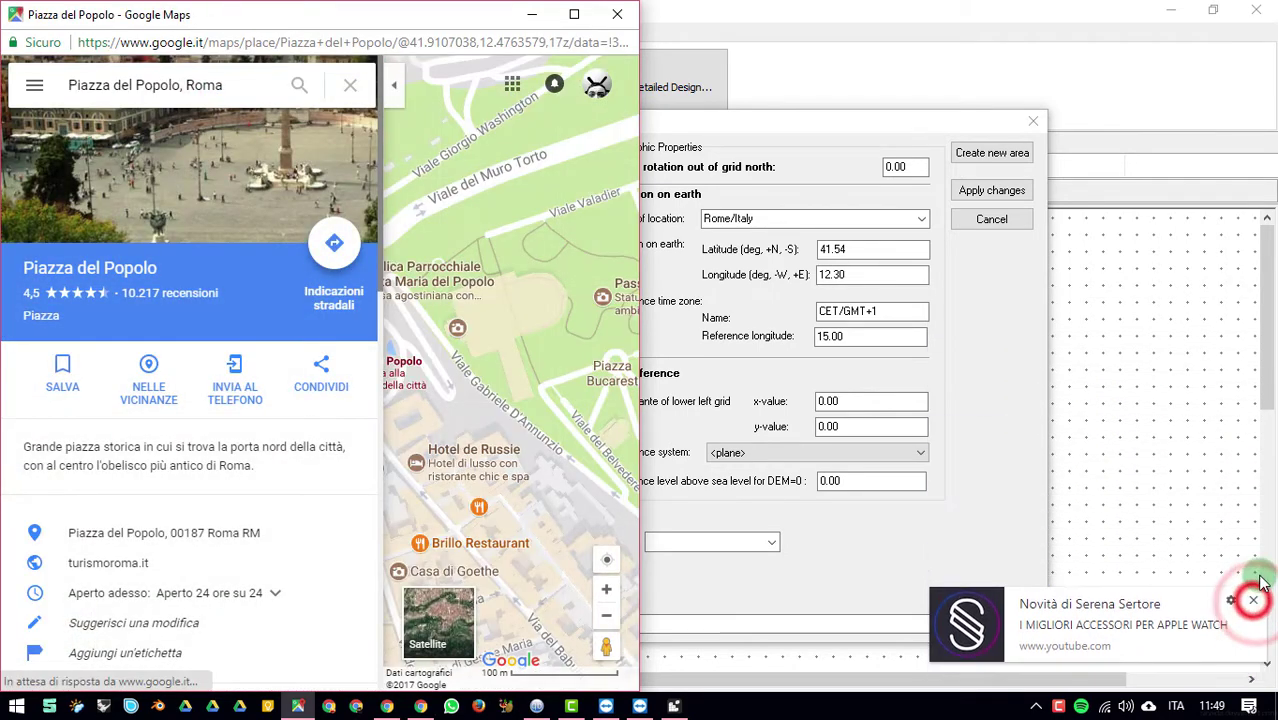
click(1253, 620)
click(1253, 618)
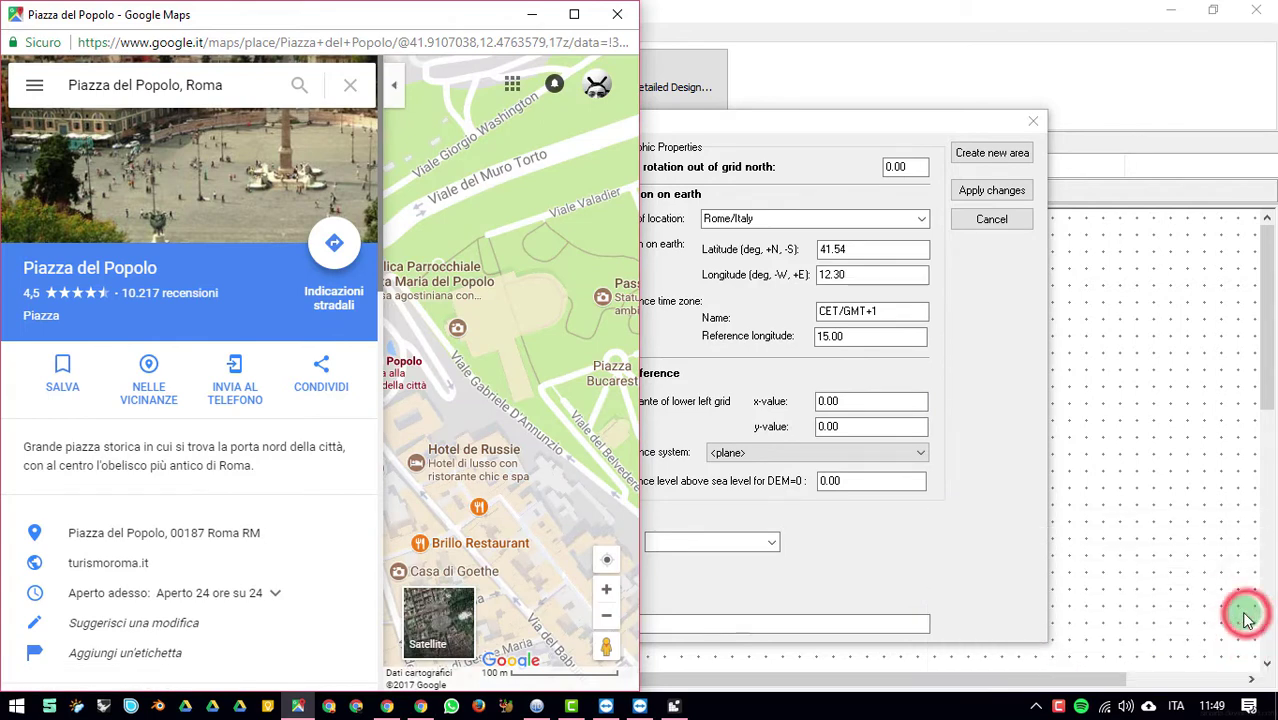
Step: Look up the coordinates of a point in Piazza del Popolo on the full map, then close Google Maps
click(393, 82)
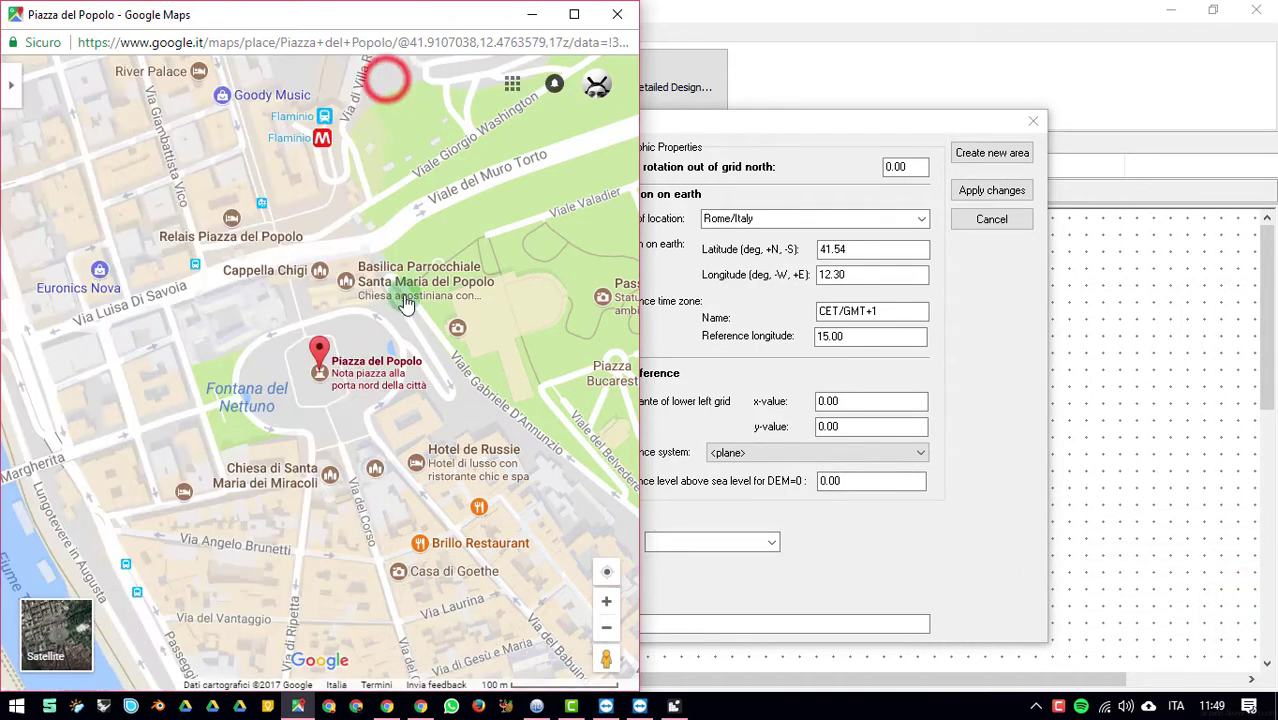
right_click(360, 412)
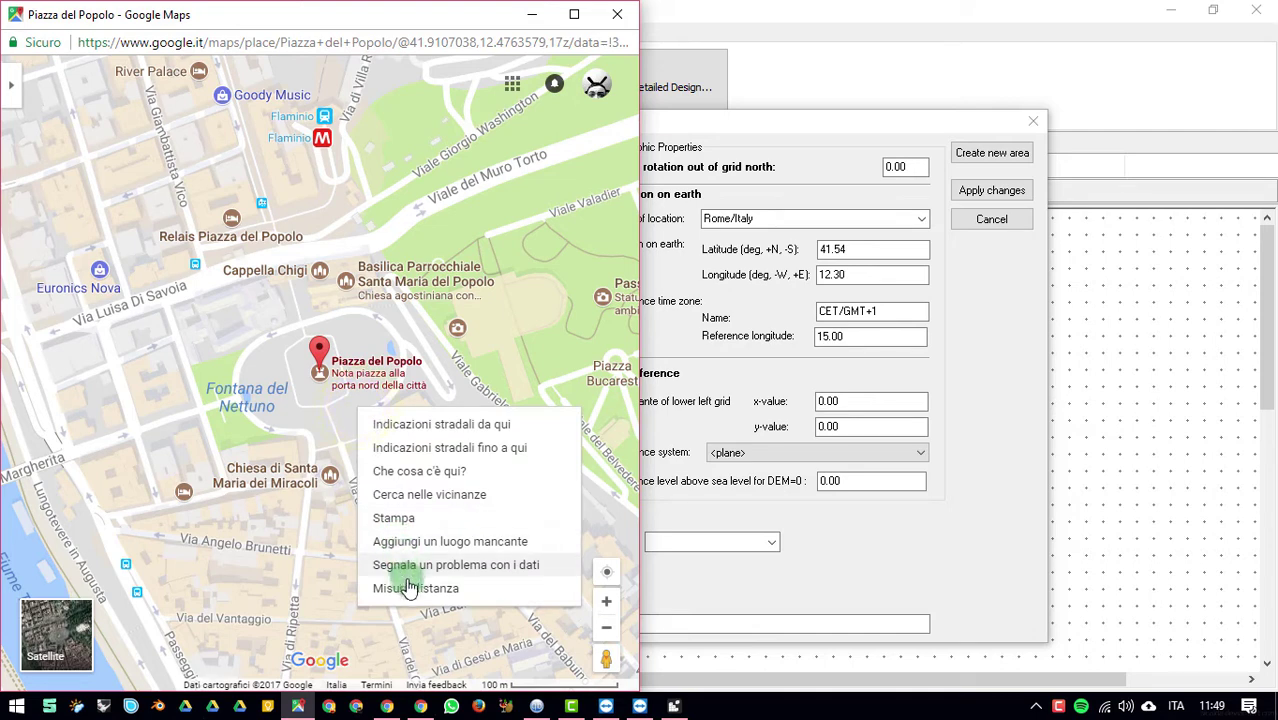
click(455, 480)
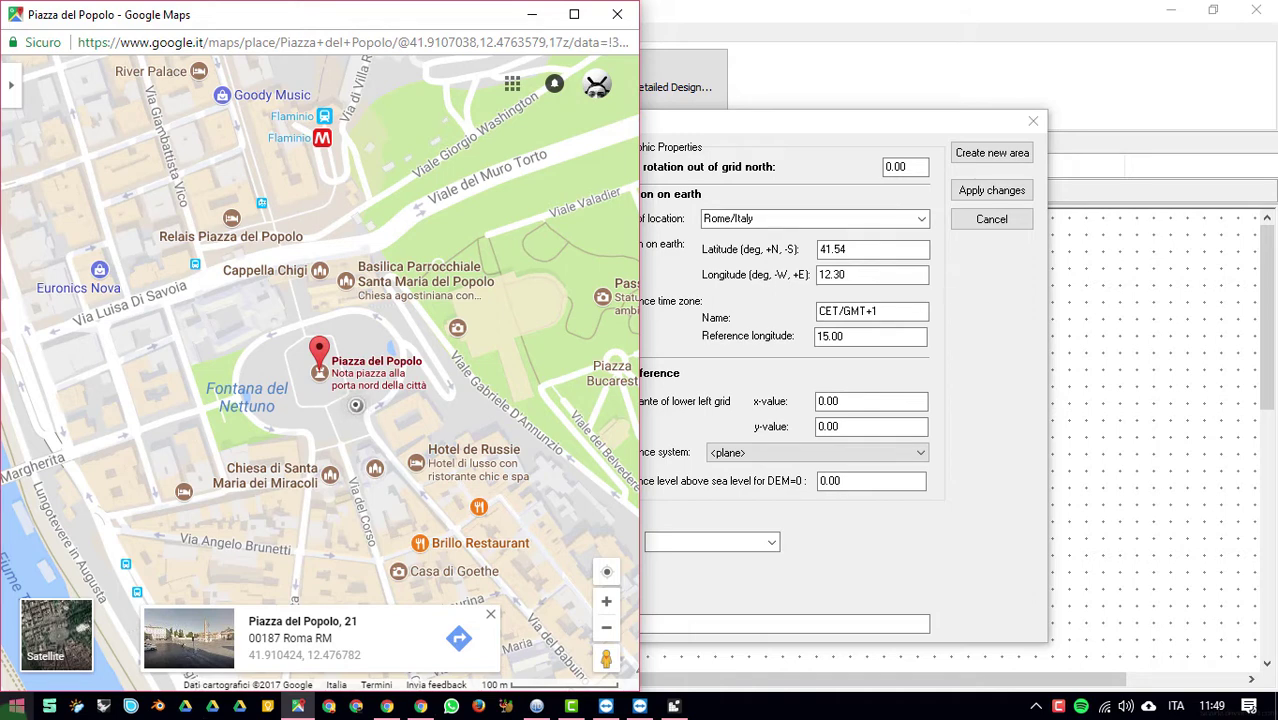
mouse_move(101, 286)
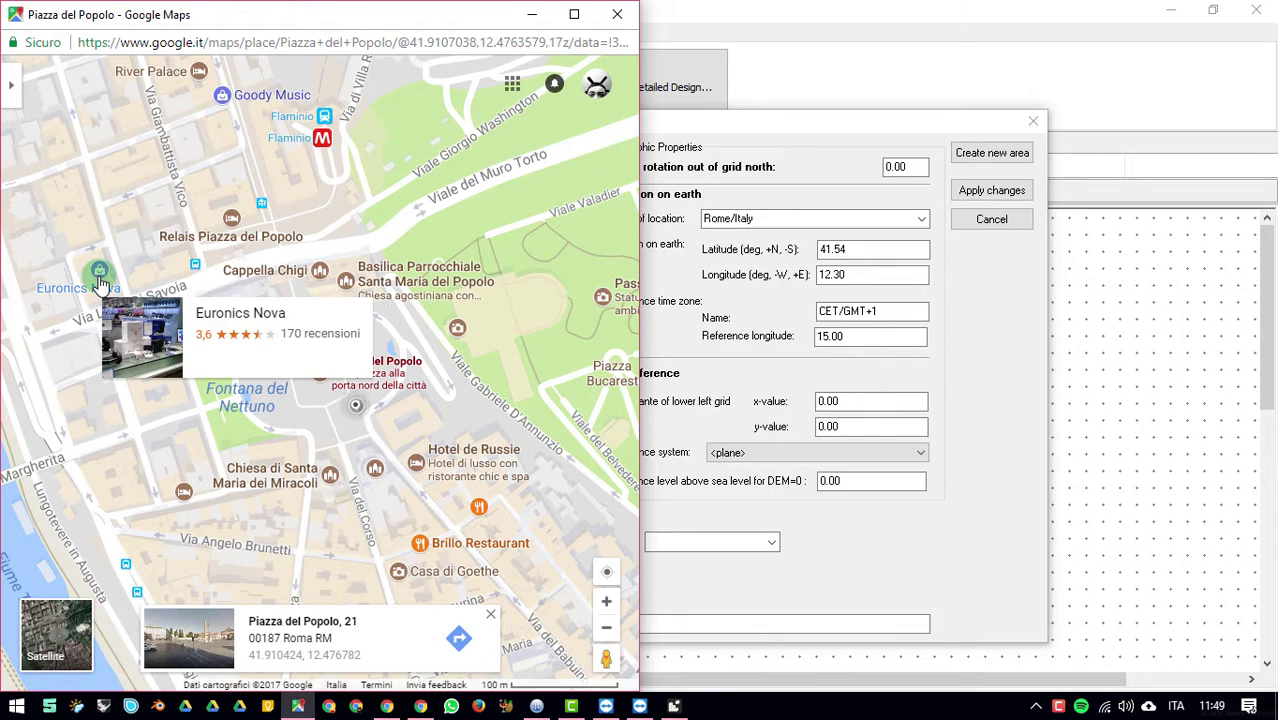
click(614, 15)
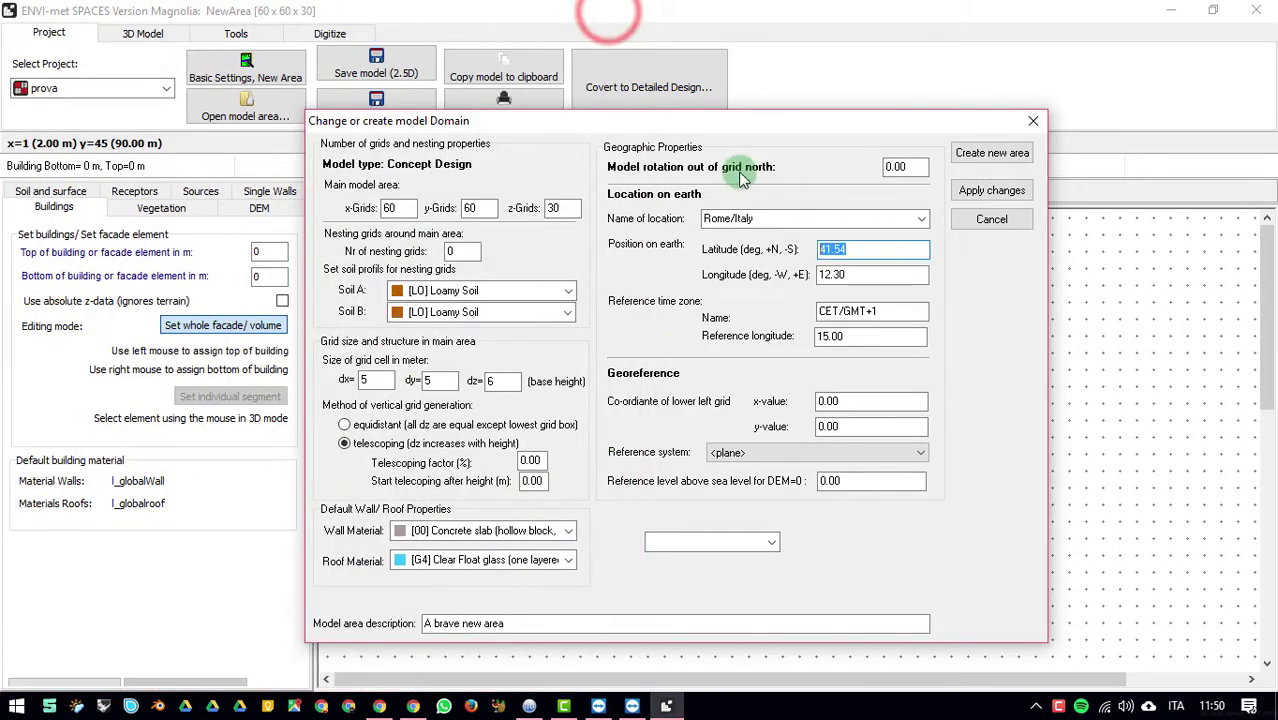
Step: Review the reference level above sea level and the model area description, then apply the model domain changes
drag(802, 125, 770, 47)
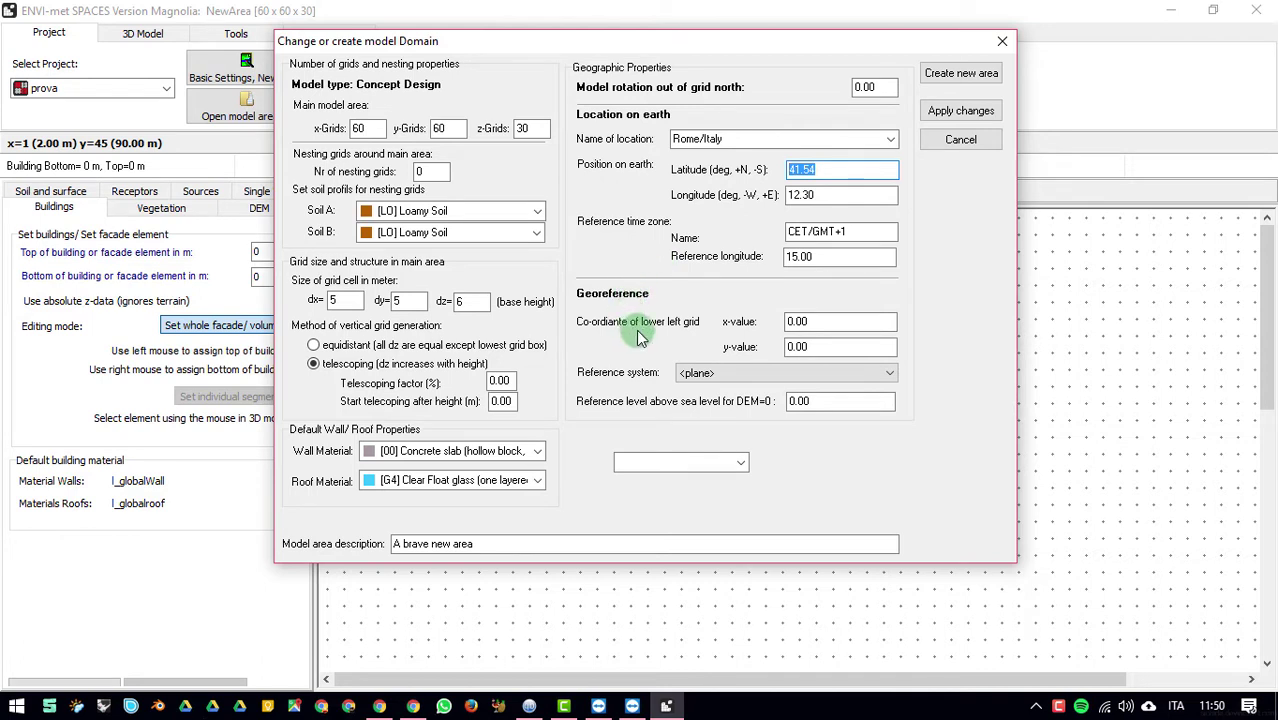
click(791, 404)
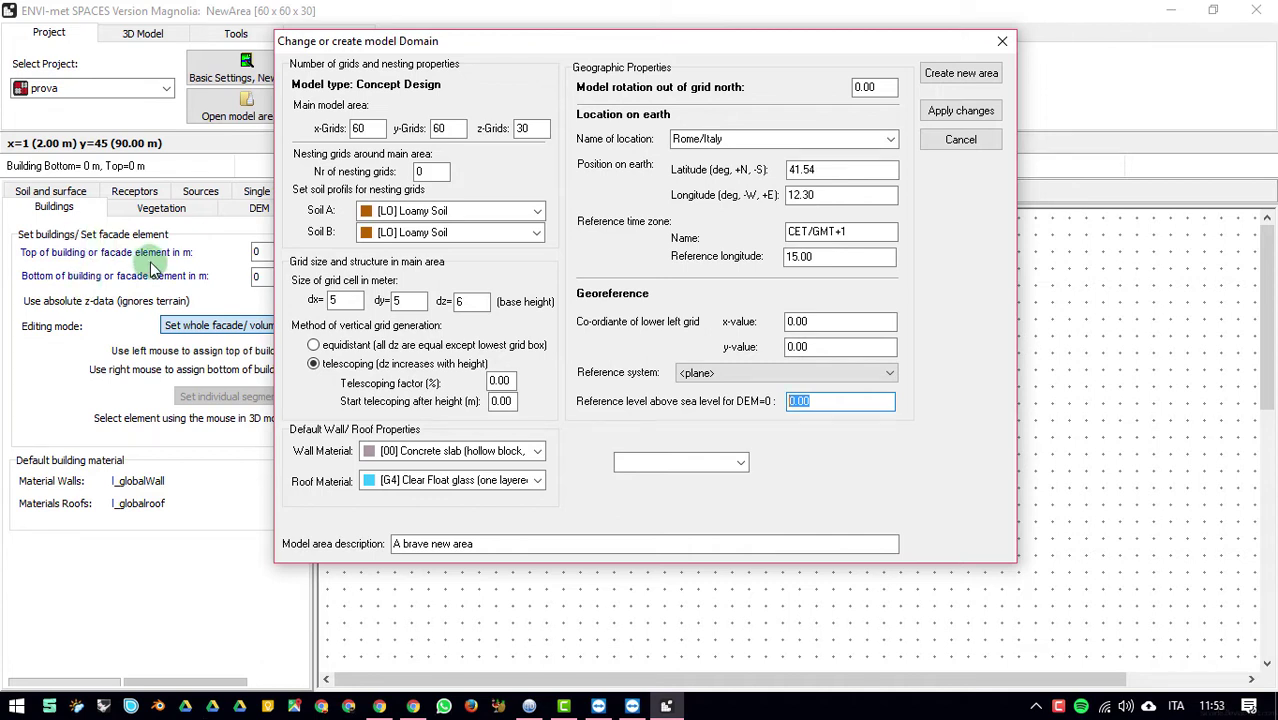
click(509, 545)
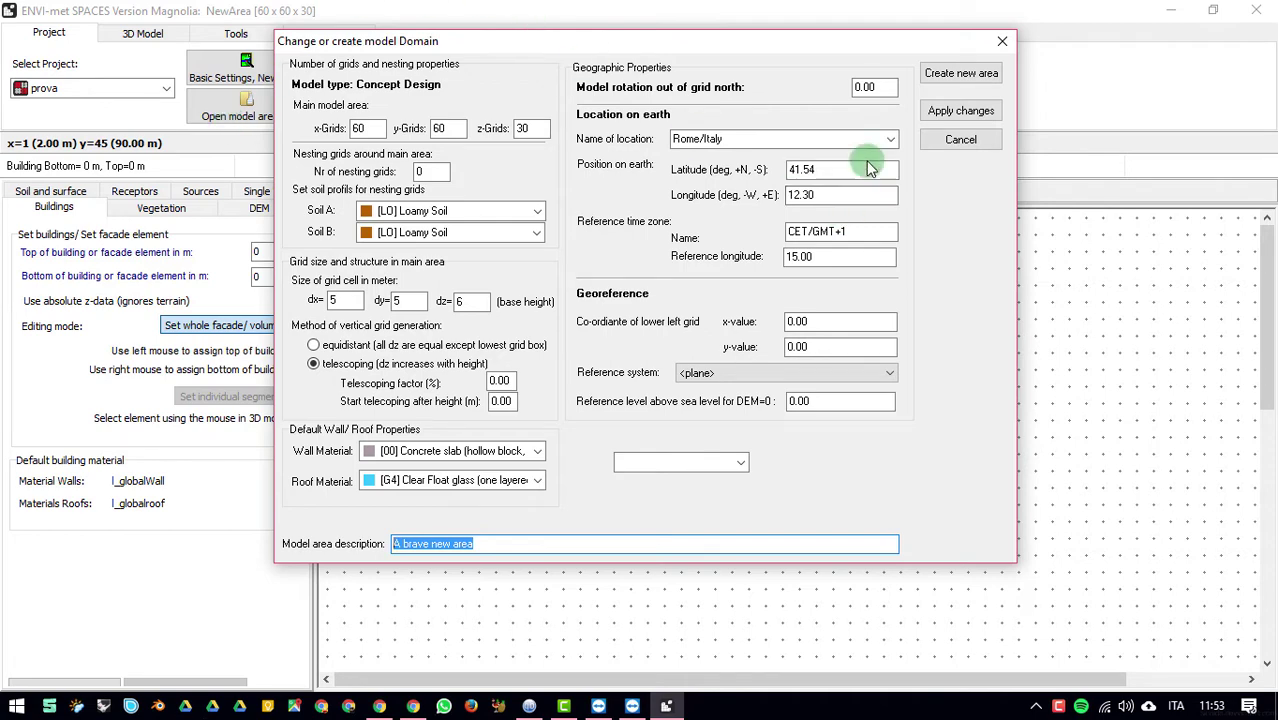
click(962, 110)
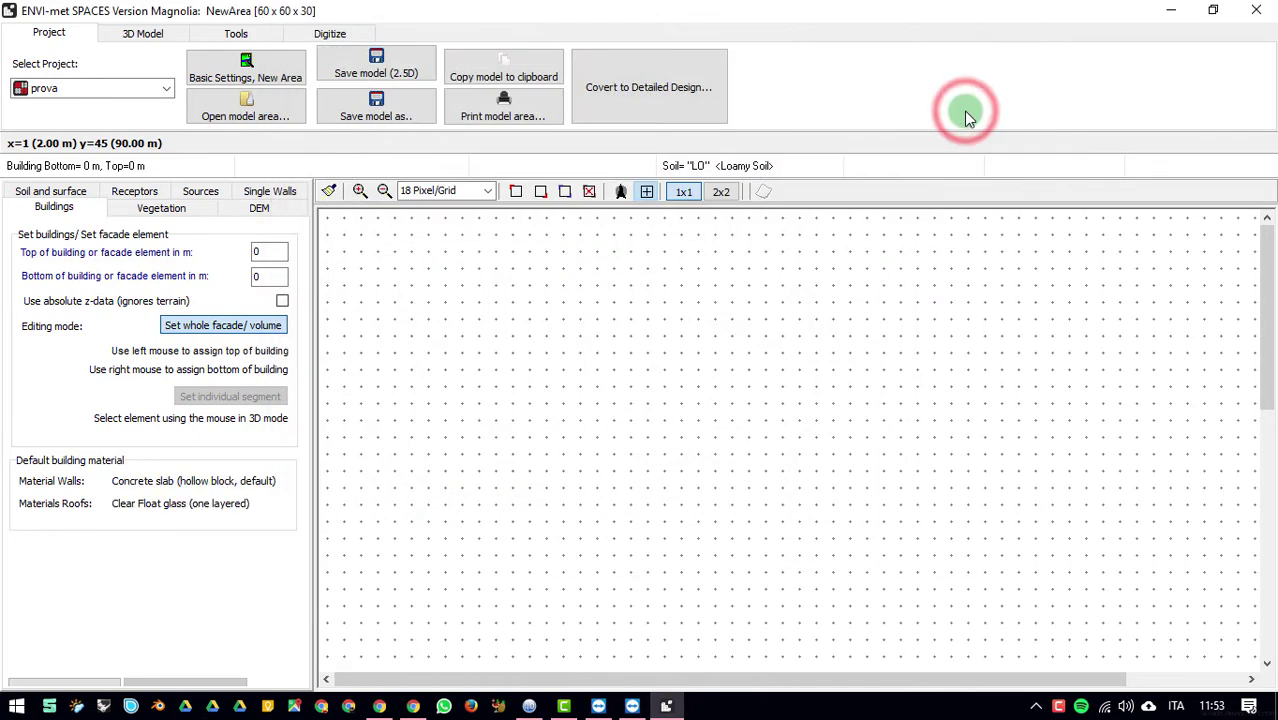
Step: Check the main model area's grid counts in the domain settings against the numbered axes of the drawing grid
drag(1270, 380, 1232, 331)
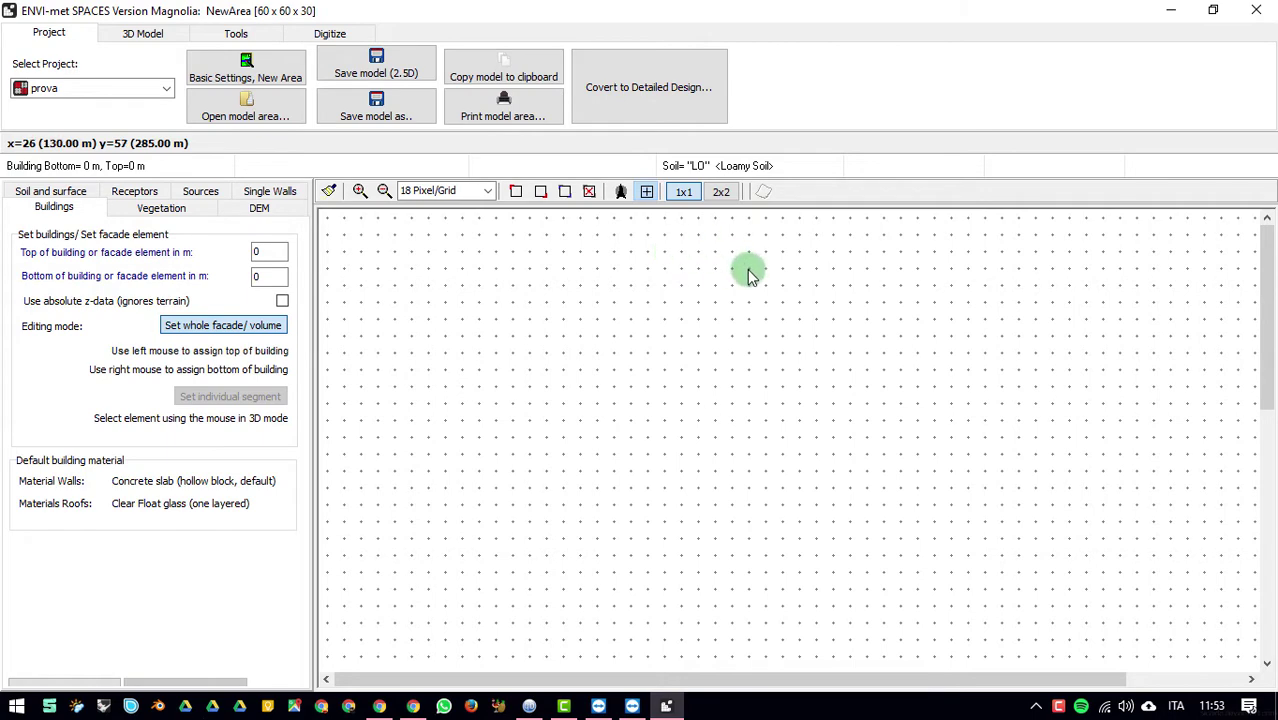
click(210, 62)
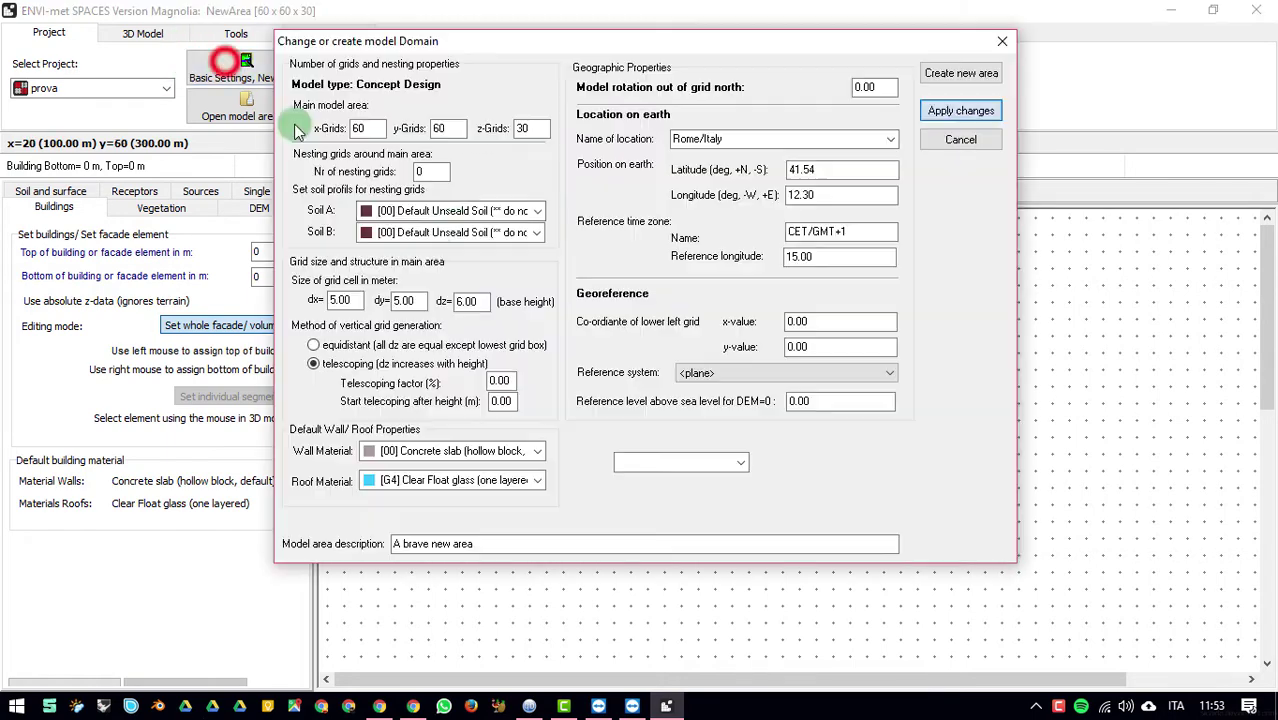
double_click(376, 130)
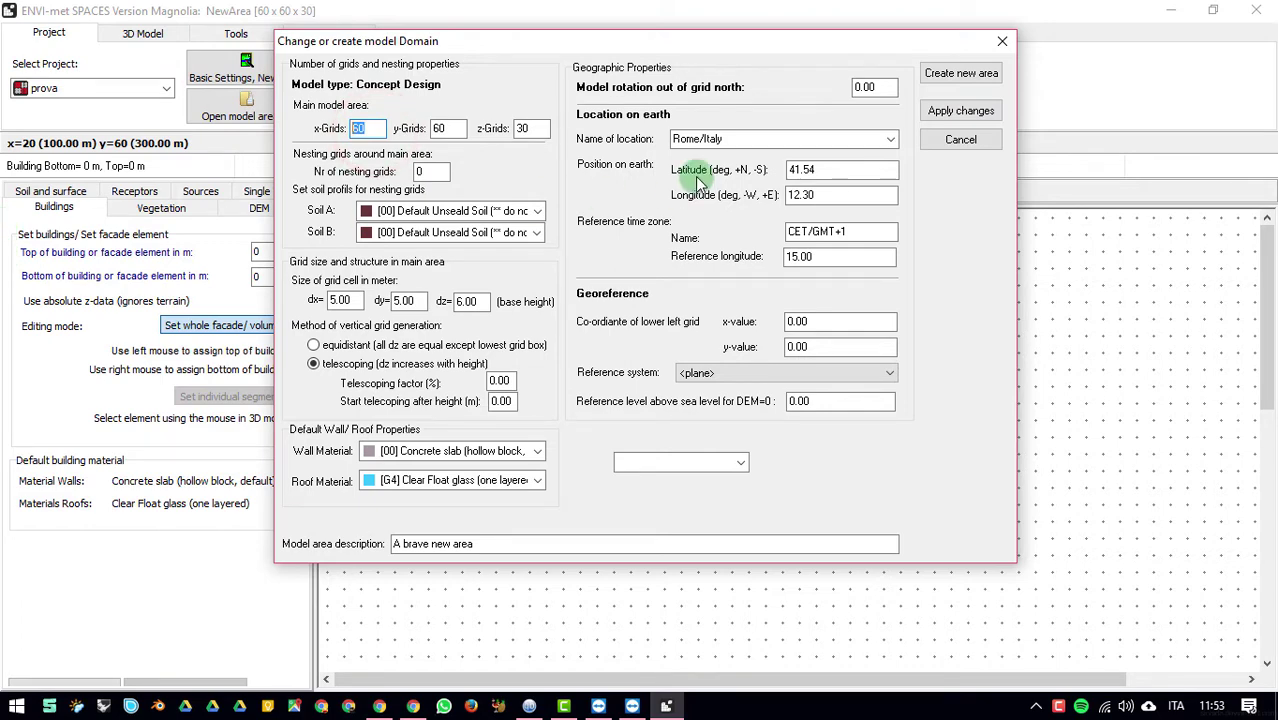
click(950, 110)
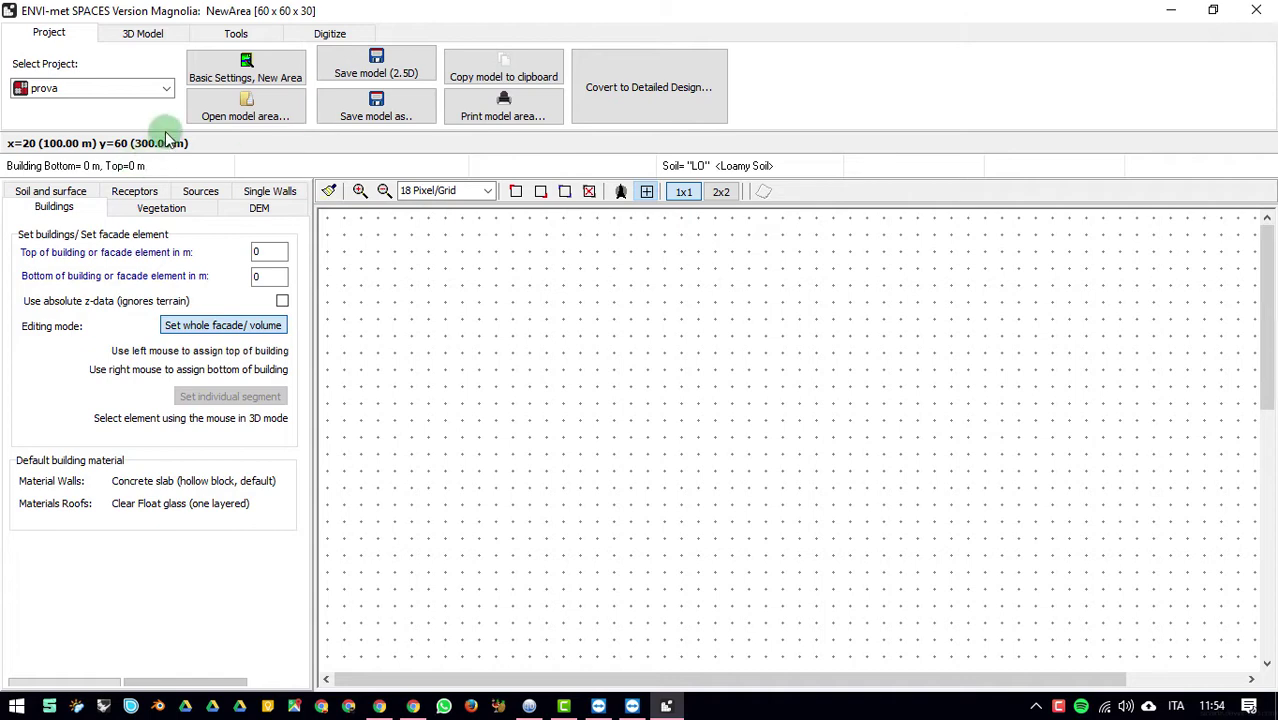
click(244, 72)
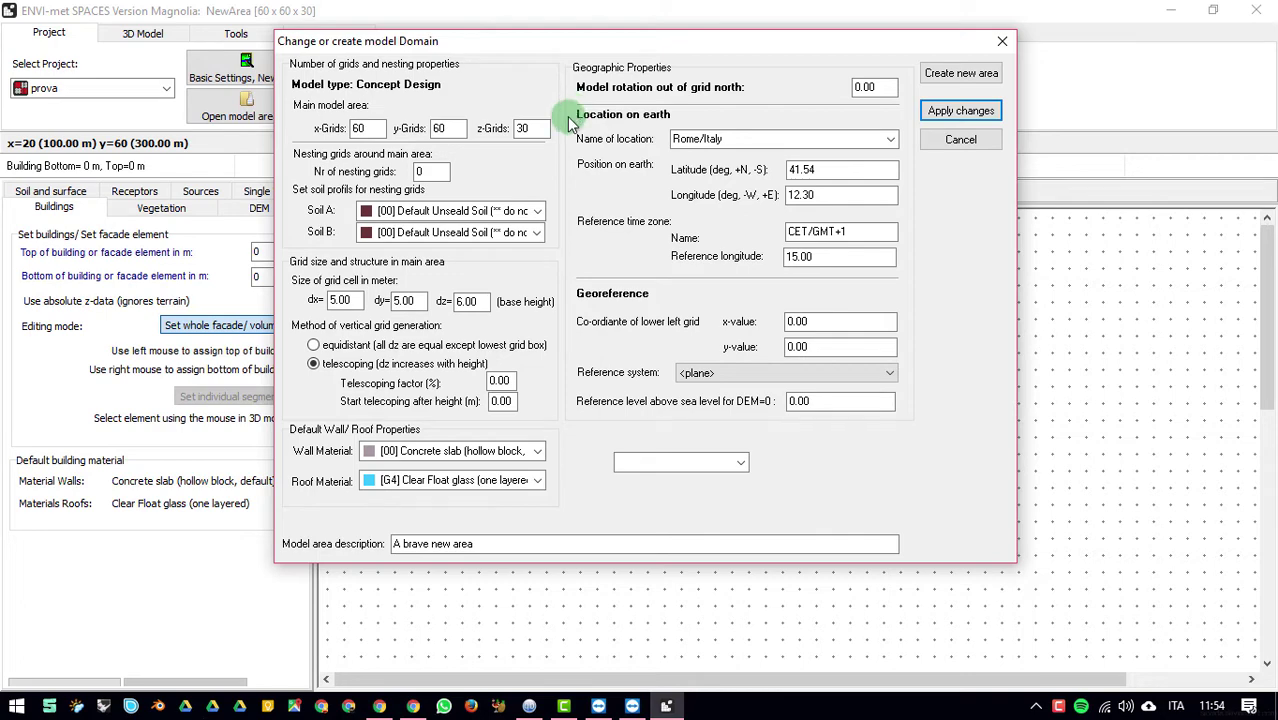
click(954, 110)
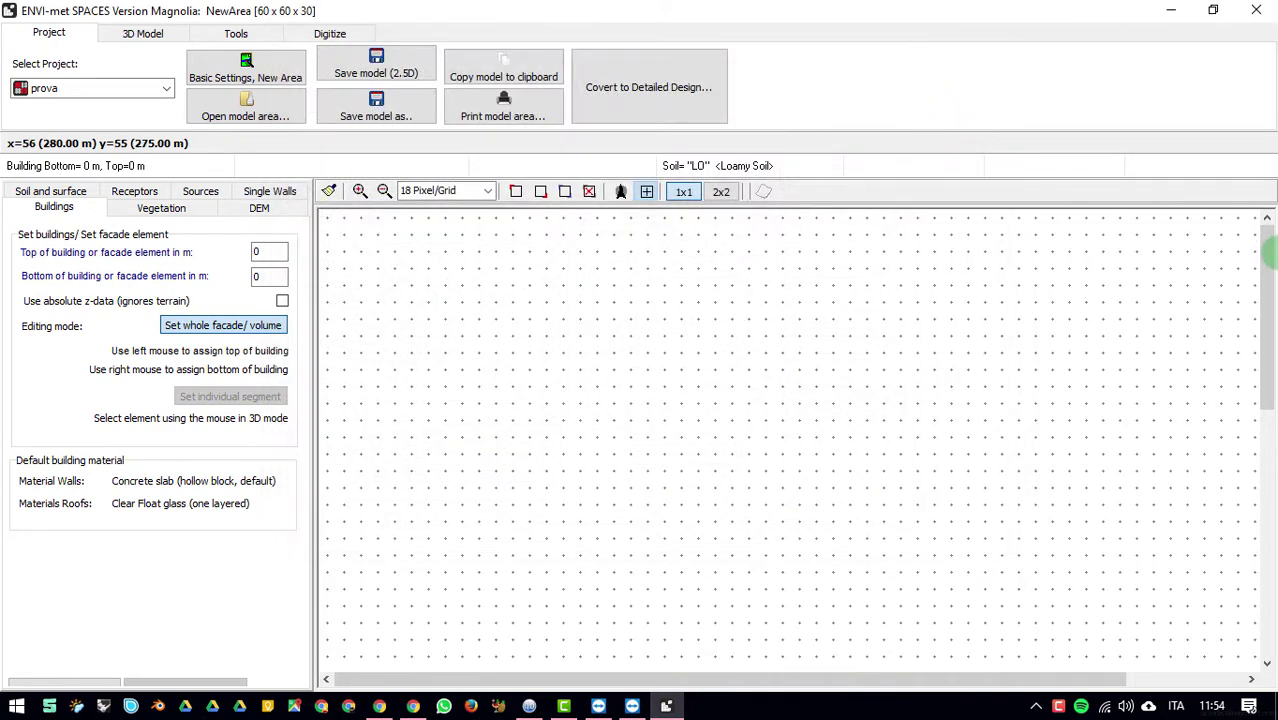
drag(1264, 274, 1275, 545)
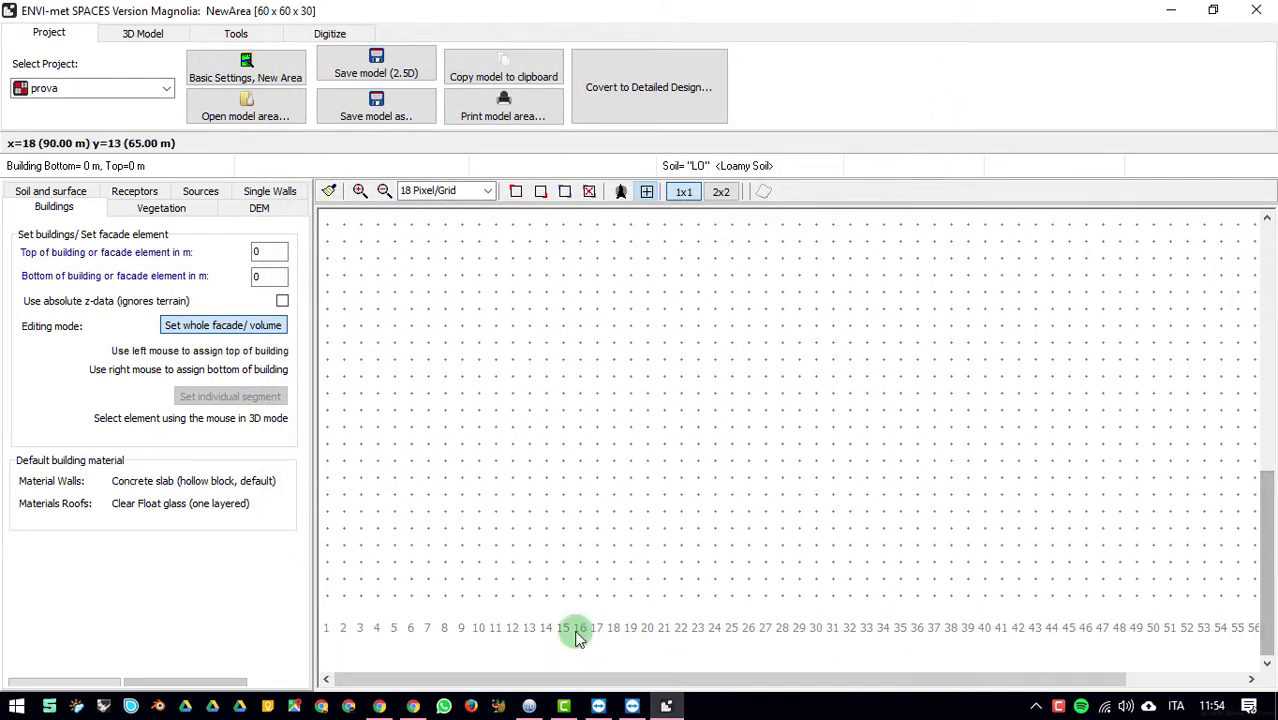
drag(505, 679, 863, 710)
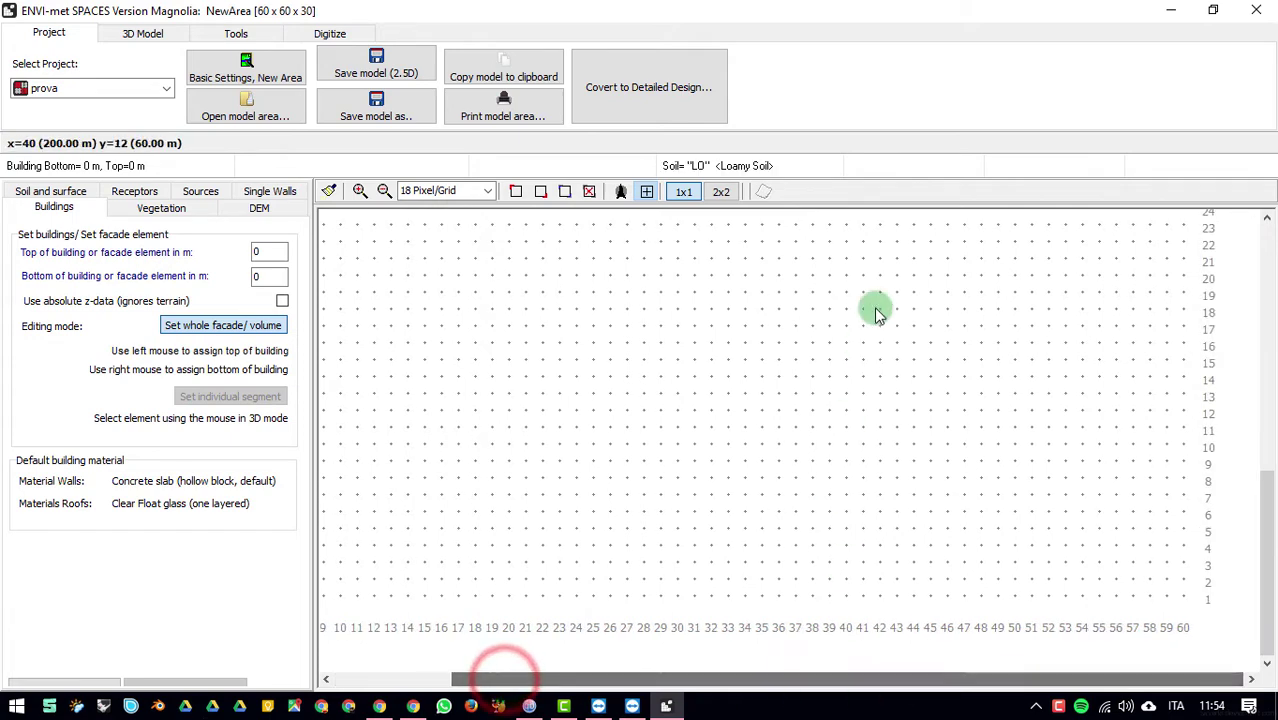
Step: Set the main model area's x-grids and y-grids to 30 each and apply the domain changes
click(248, 62)
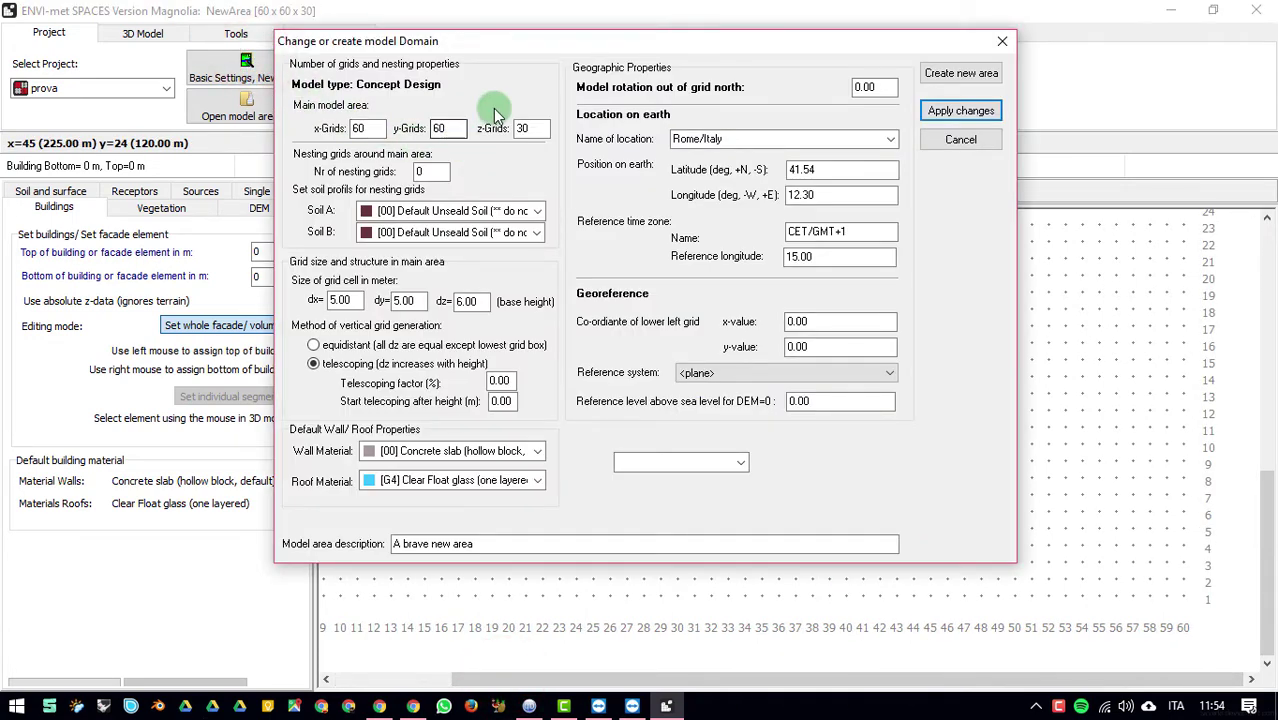
drag(434, 46, 847, 49)
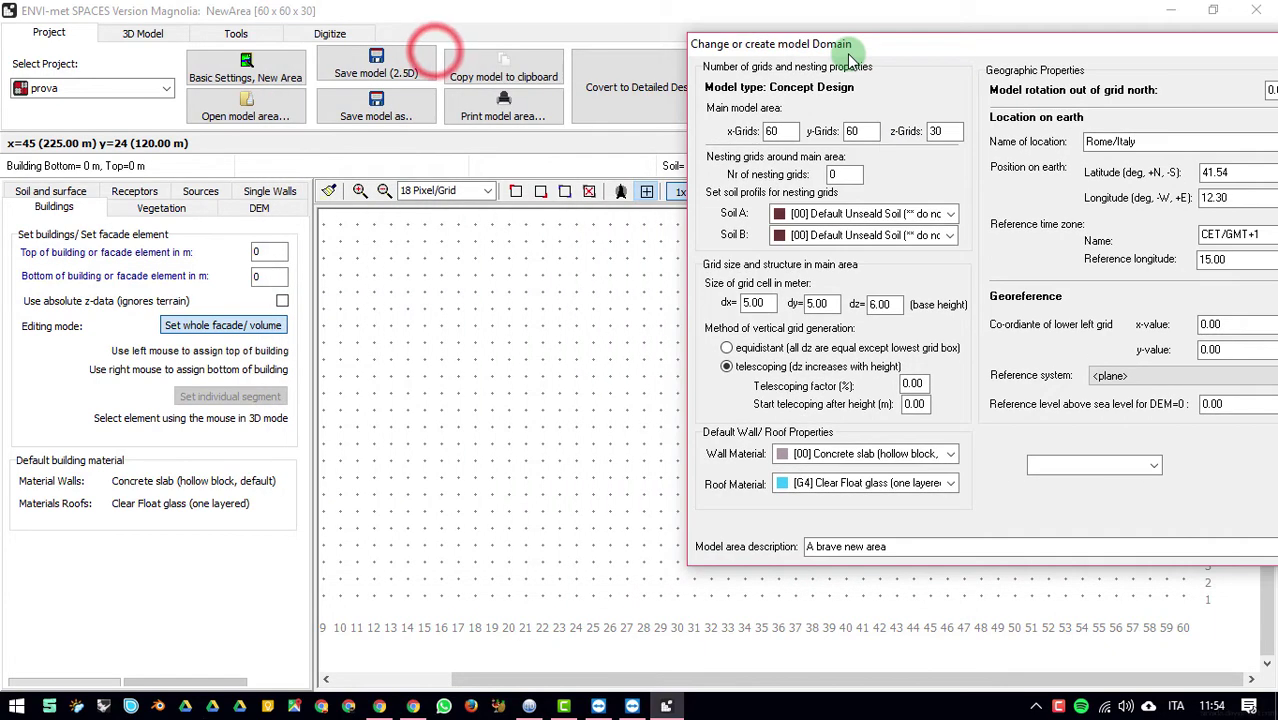
double_click(776, 131)
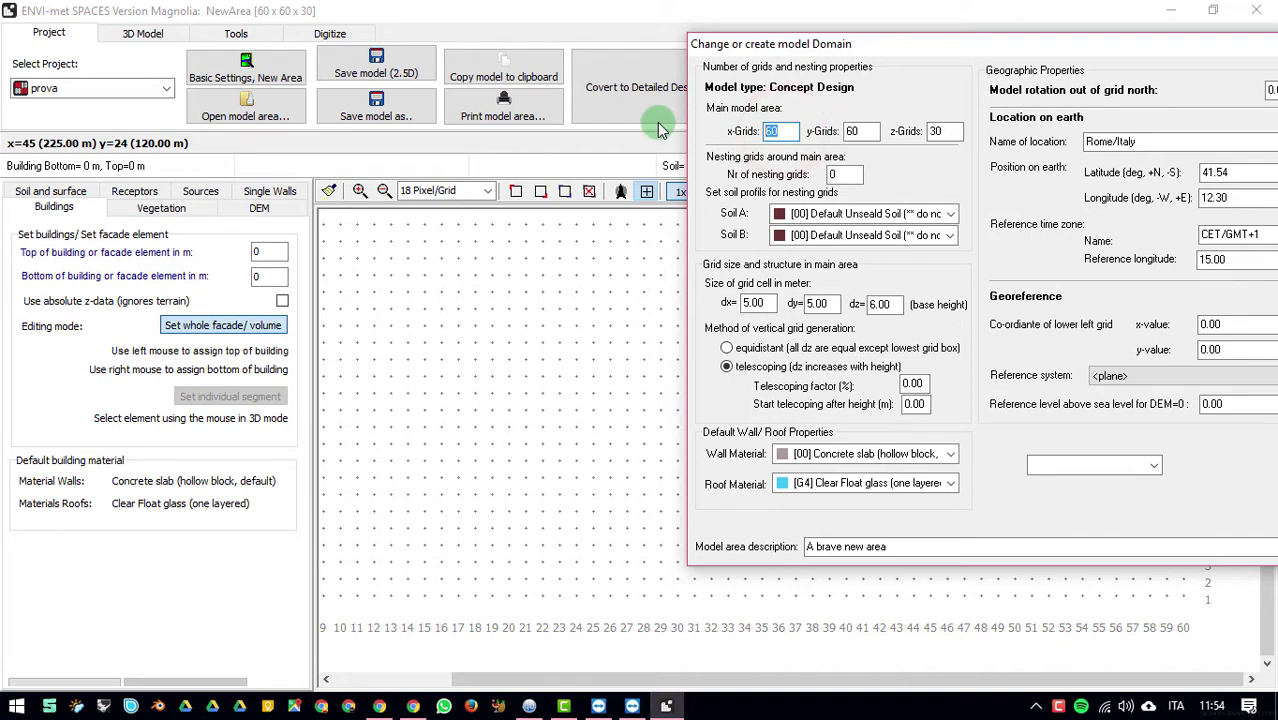
text(30)
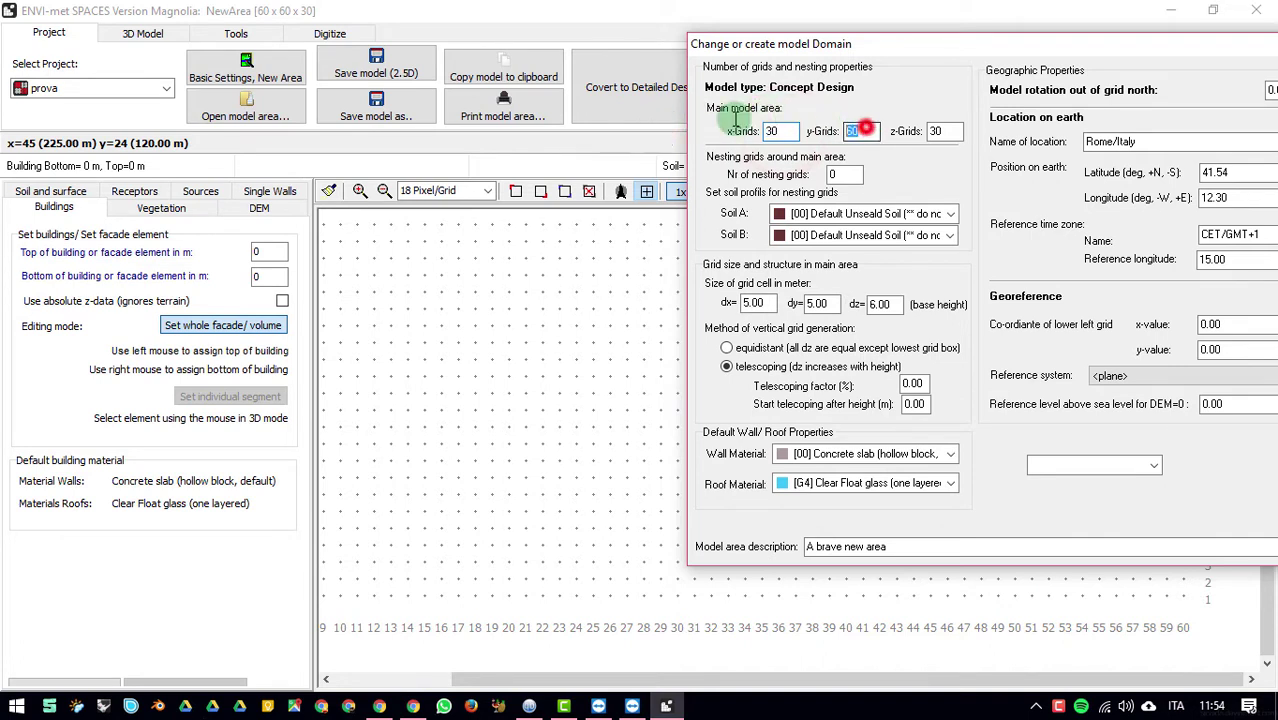
double_click(855, 131)
key(BackSpace)
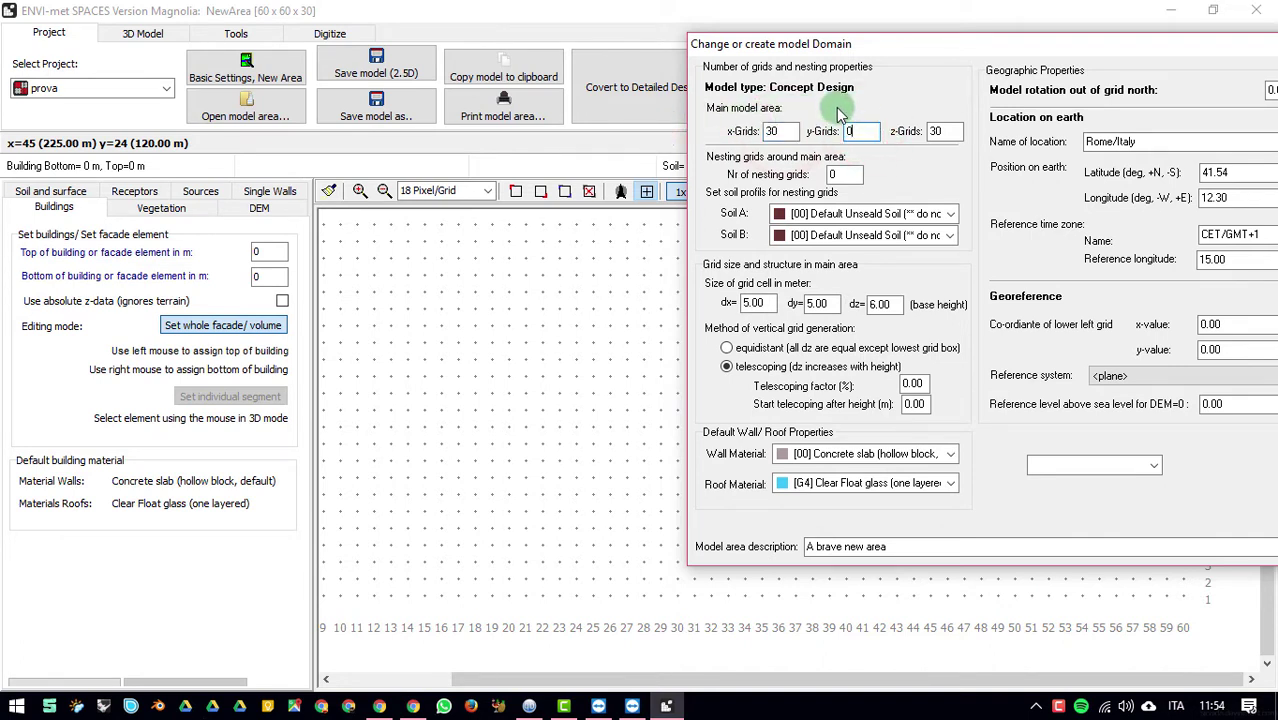
text(30)
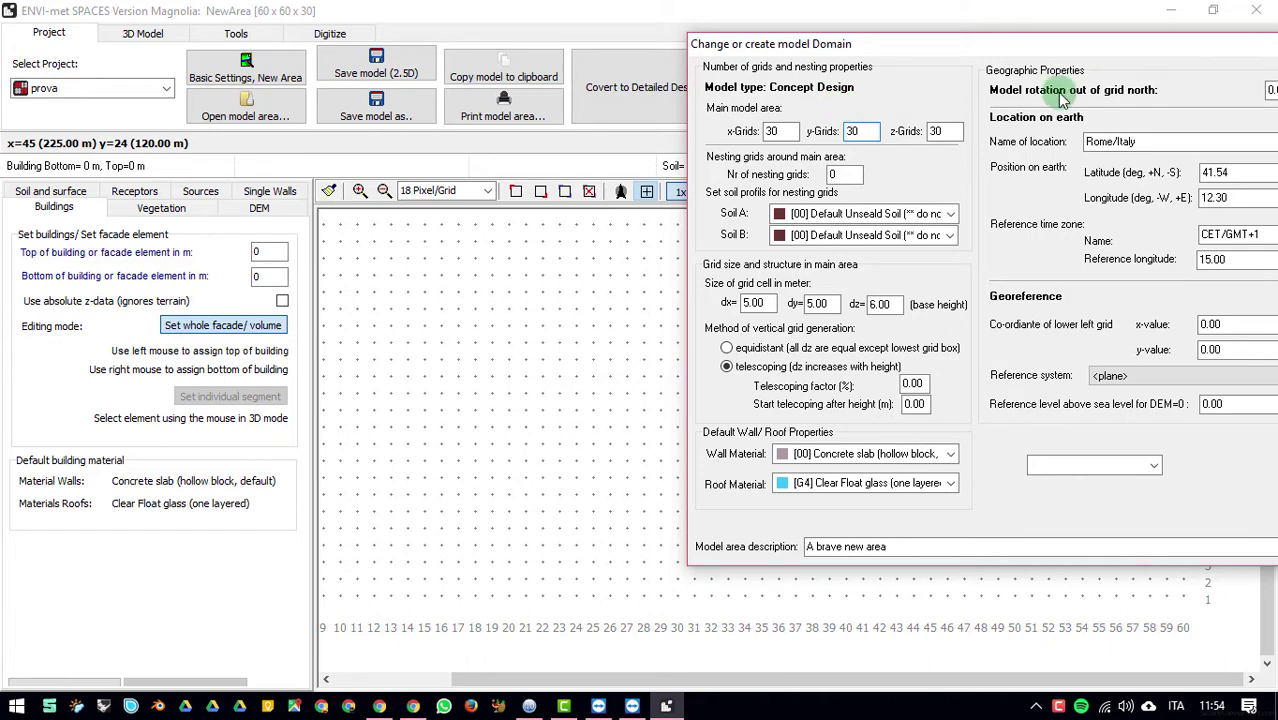
drag(1155, 45, 893, 60)
click(1112, 126)
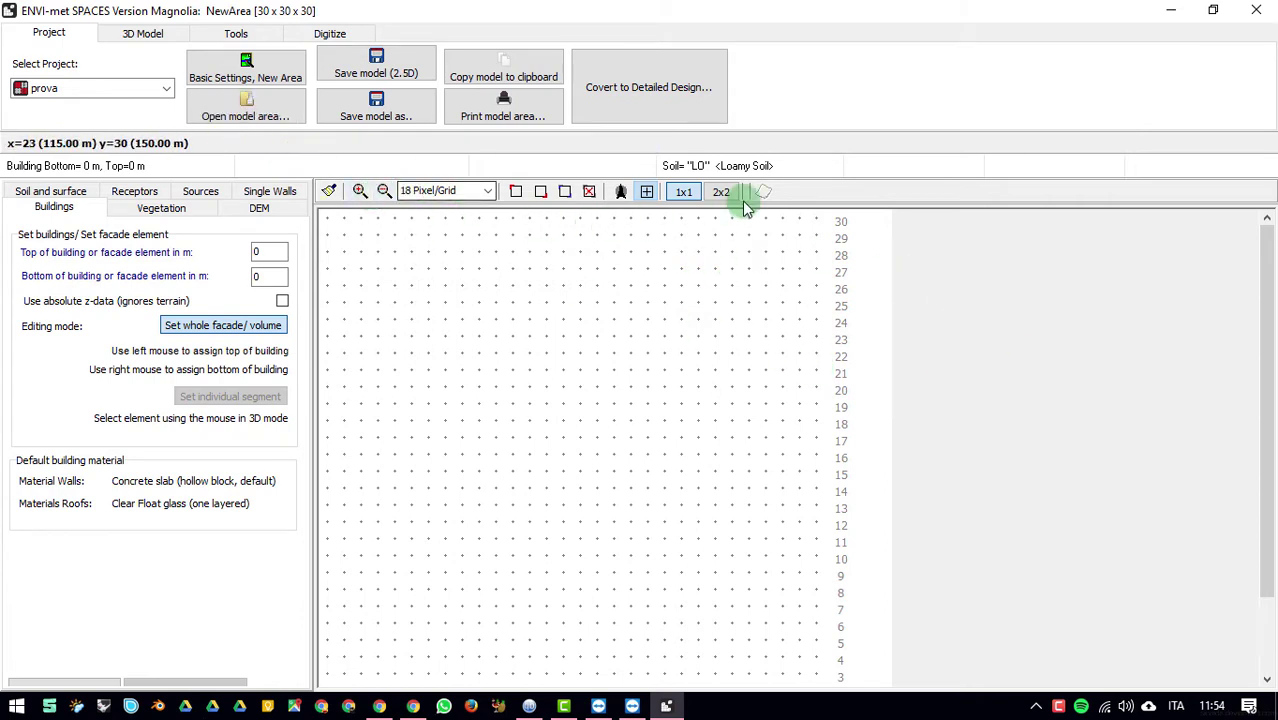
Step: Examine the resized drawing grid at several zoom levels
click(362, 189)
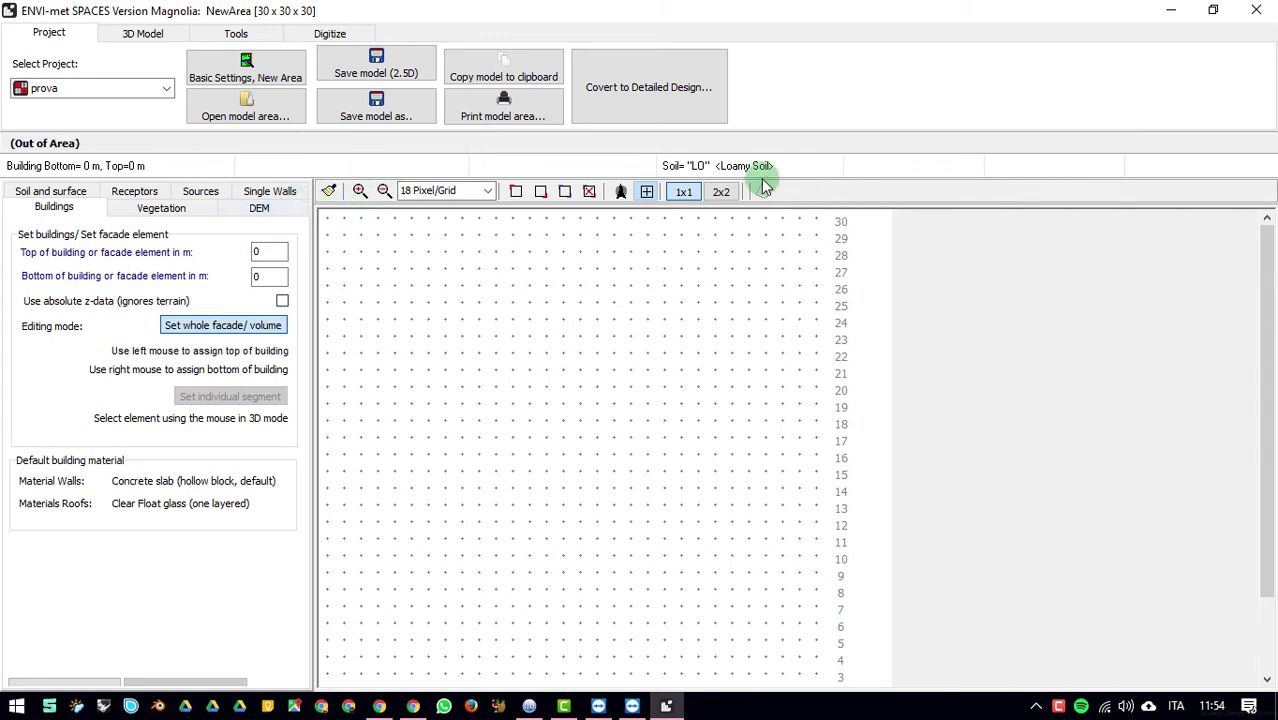
click(384, 191)
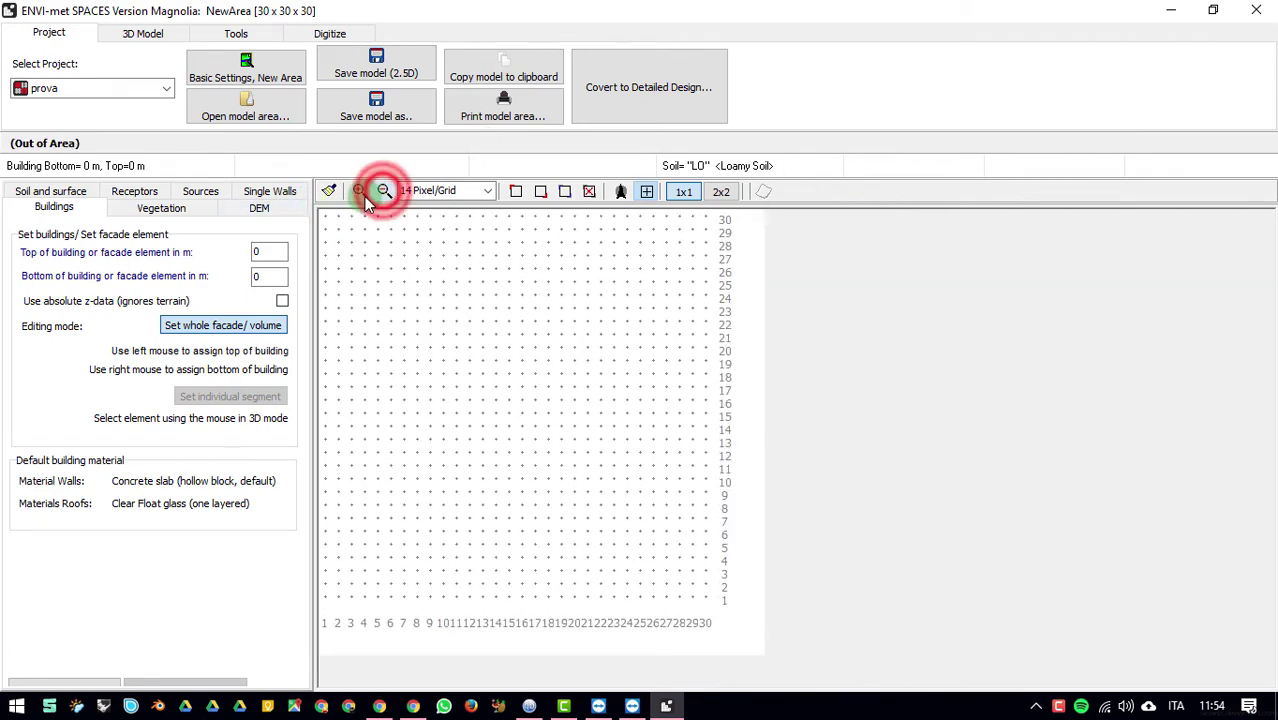
click(359, 191)
click(359, 191)
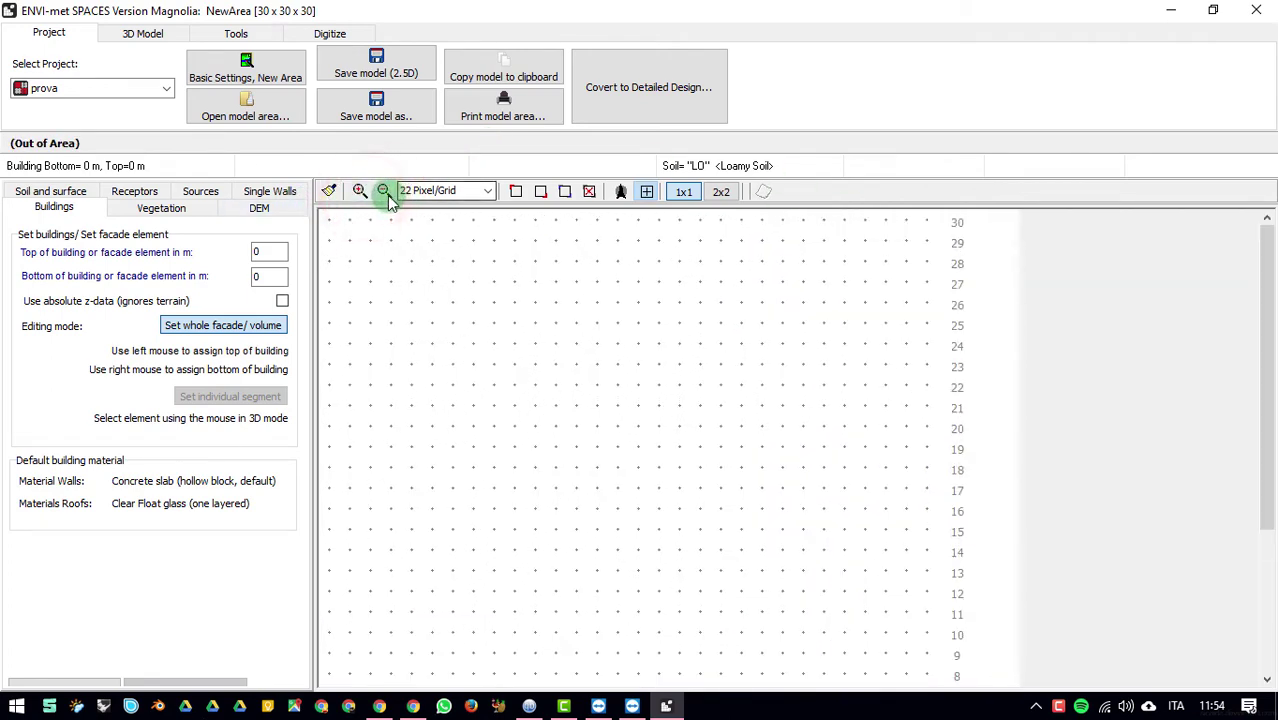
click(383, 191)
click(383, 191)
click(383, 191)
click(359, 191)
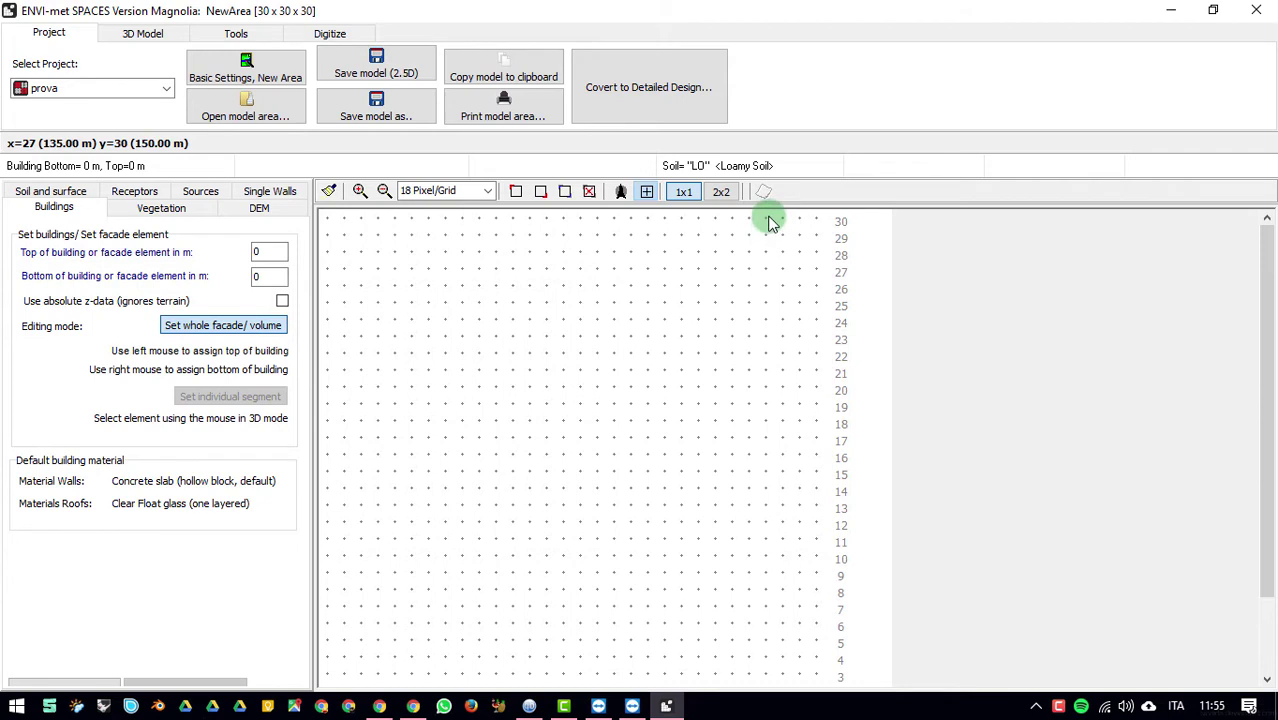
Step: Display the north arrow on the 2D drawing grid
click(621, 194)
click(621, 196)
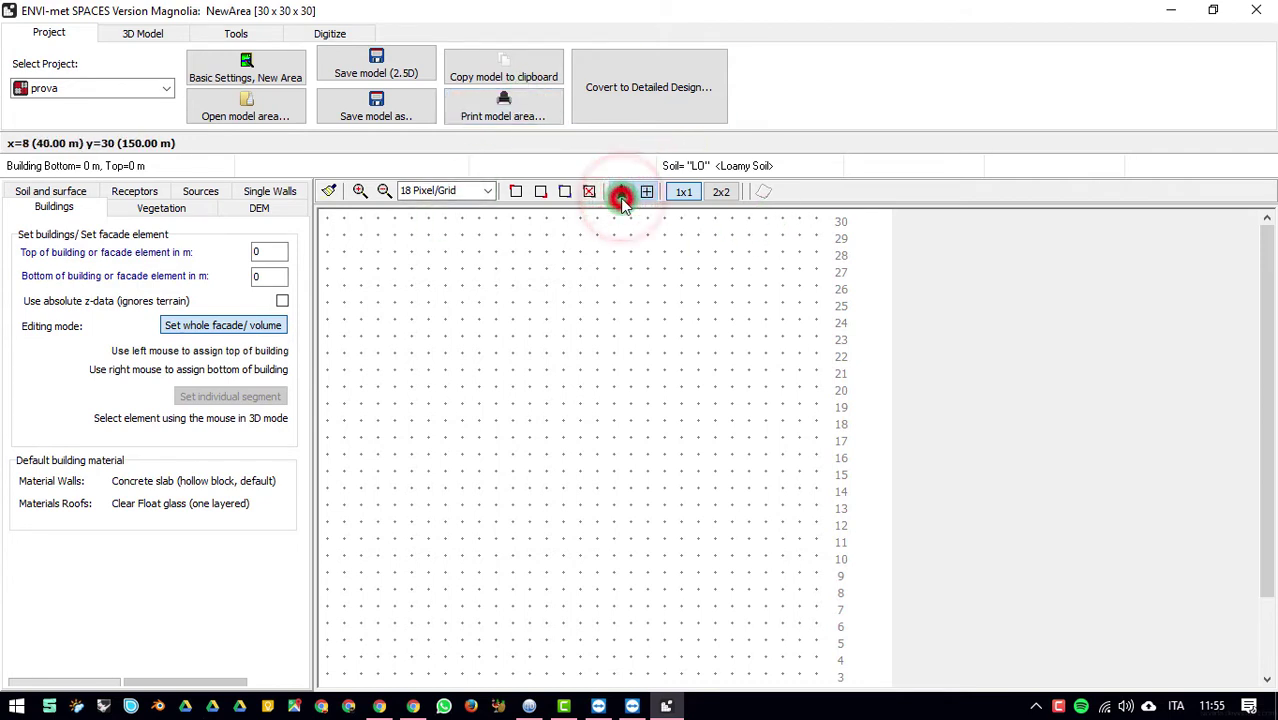
click(621, 197)
double_click(621, 197)
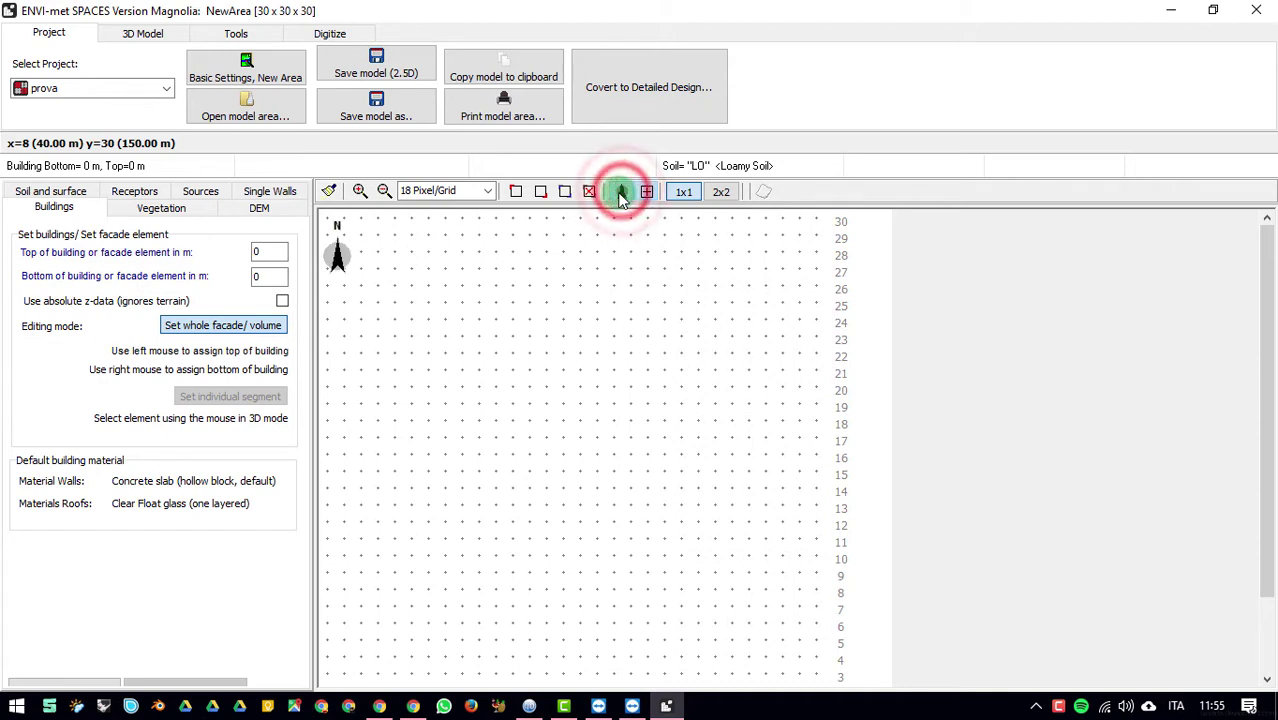
click(621, 194)
click(621, 194)
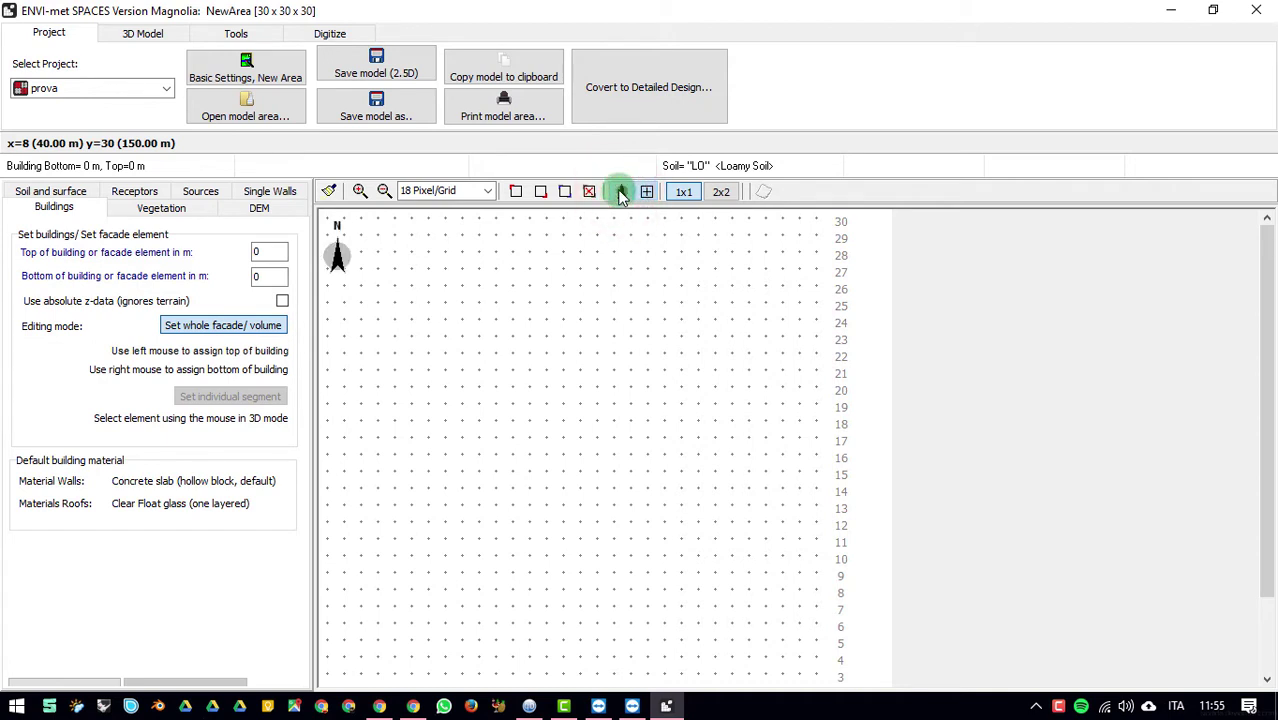
click(621, 194)
click(621, 194)
Step: Set the model rotation out of grid north to 30 and apply the domain changes
click(245, 70)
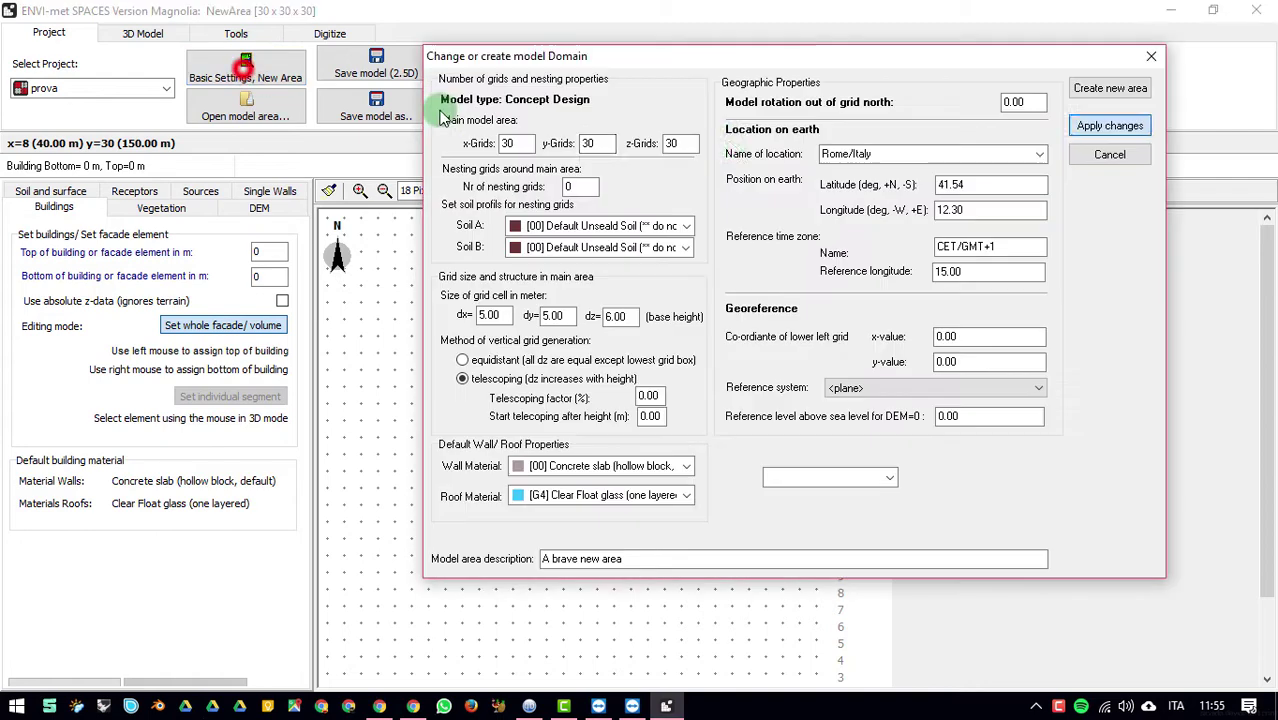
double_click(1020, 101)
text(3)
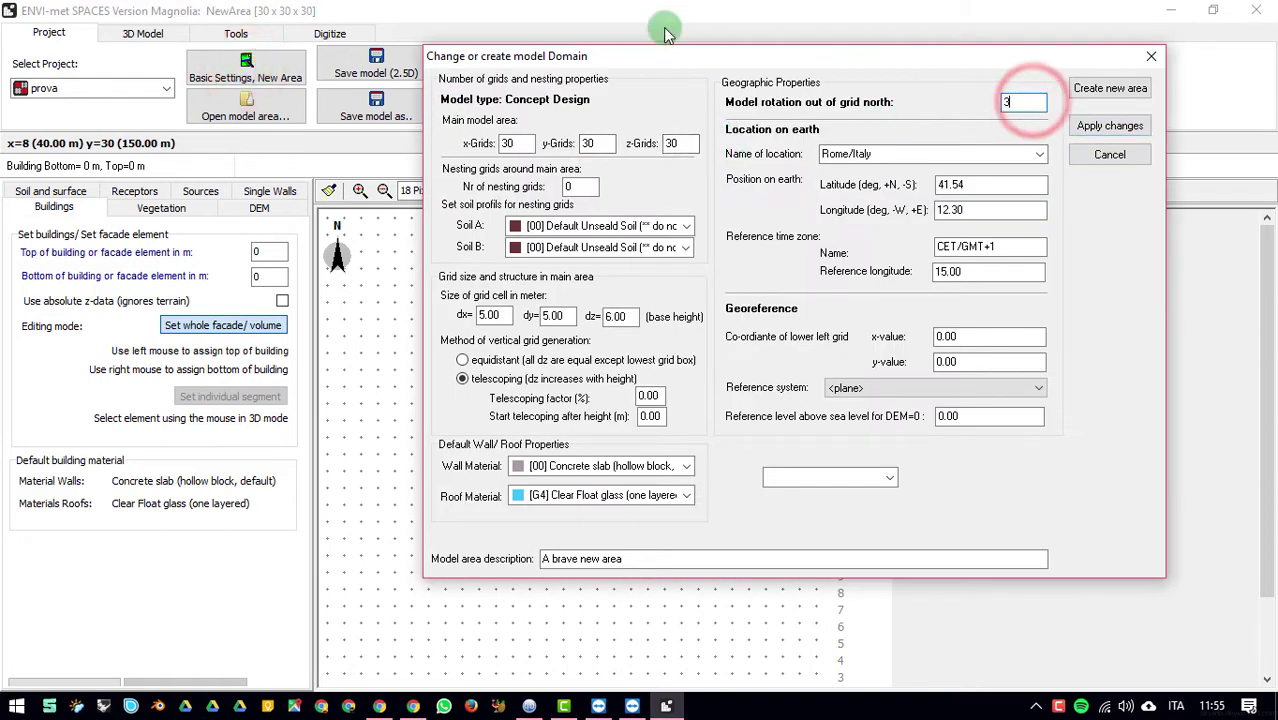
text(0)
click(1108, 126)
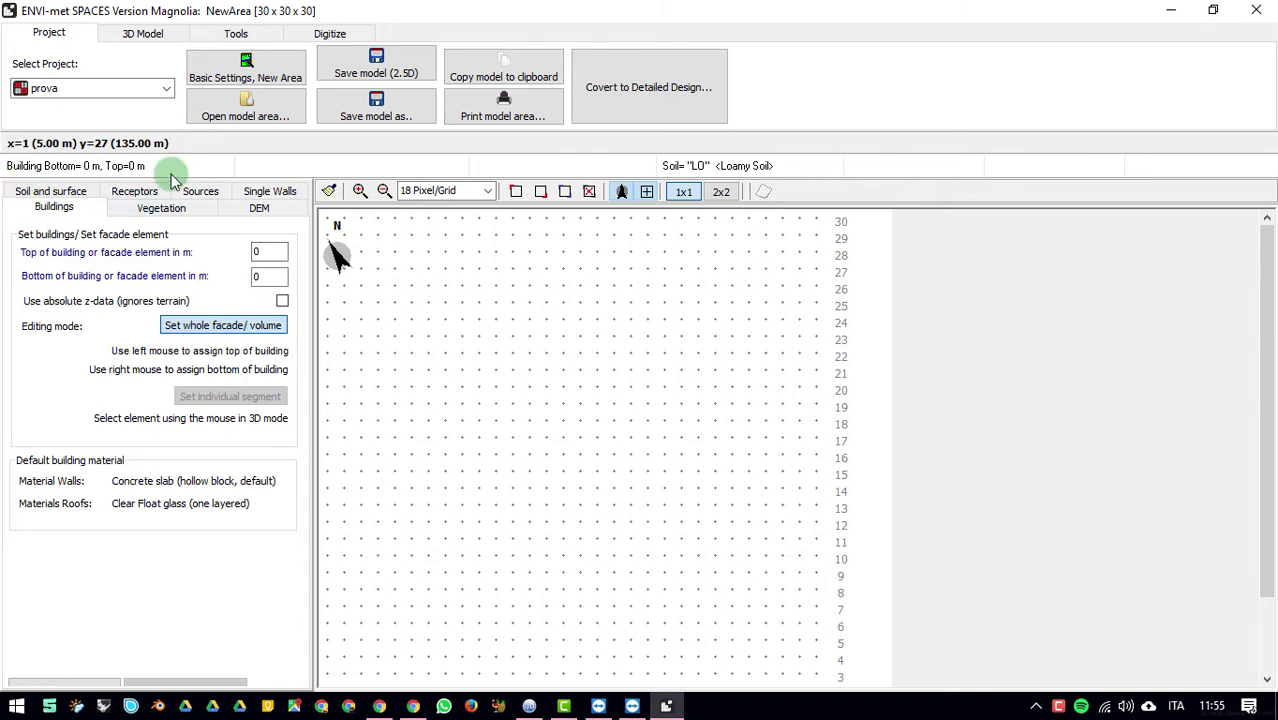
Step: Paint a DEM terrain height of 4 m over an irregular patch about 17 by 14 cells along the grid's low-x edge, rows 15 to 28
click(262, 208)
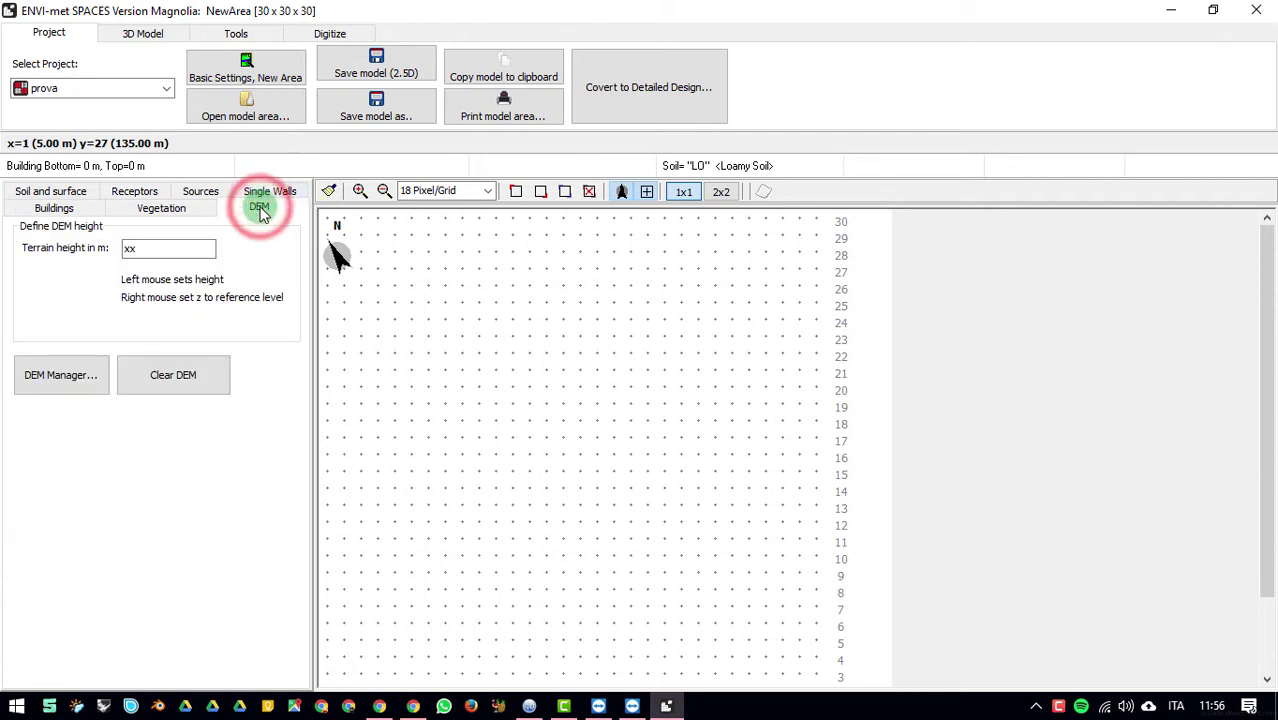
double_click(160, 250)
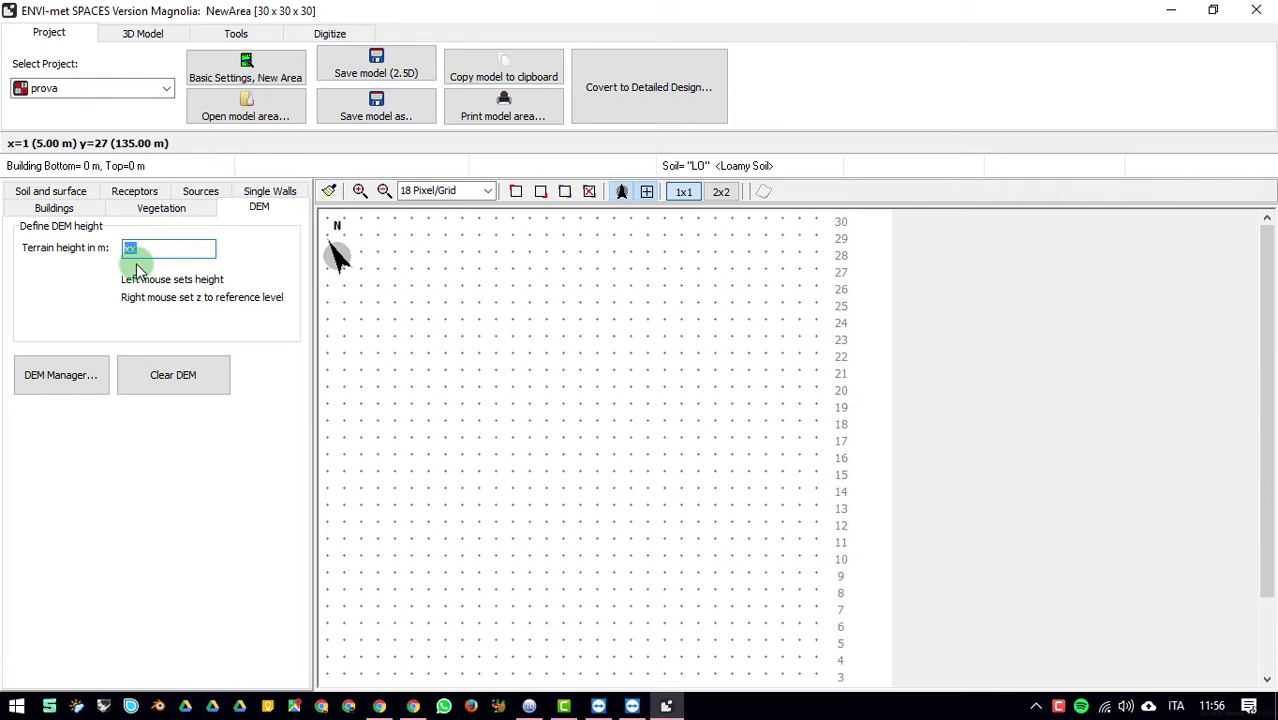
text(4)
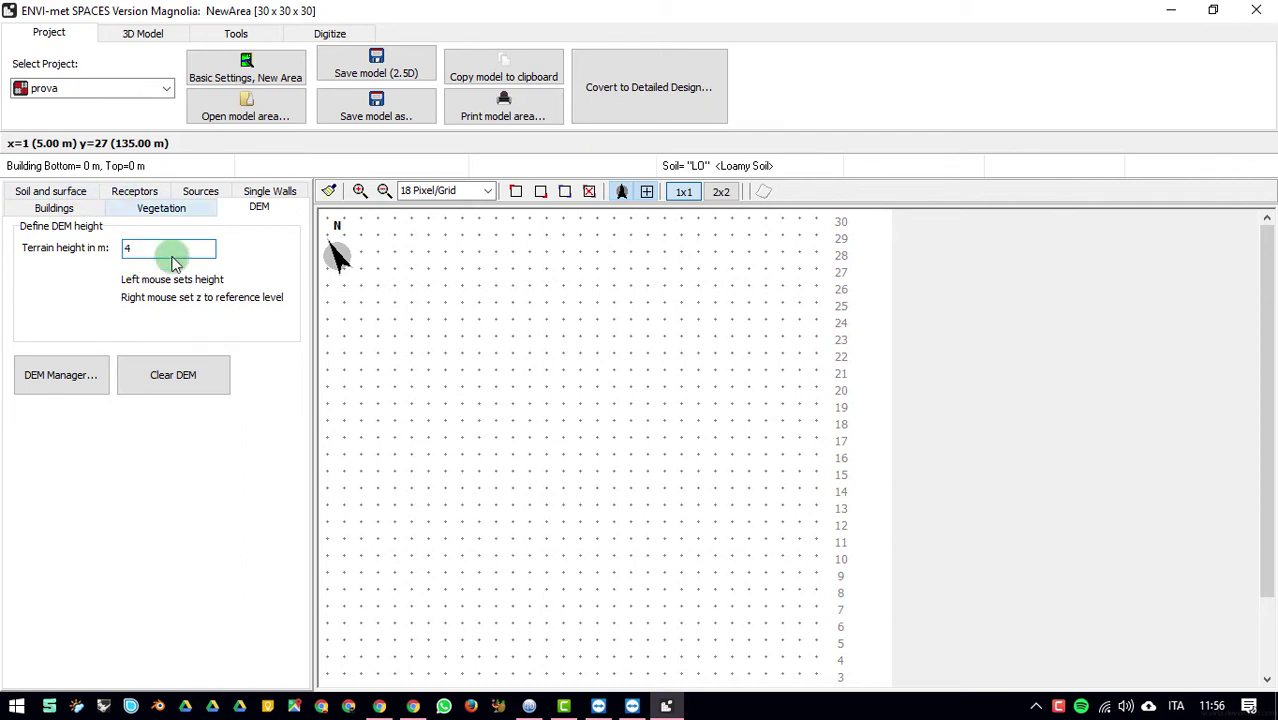
mouse_move(451, 265)
mouse_down()
mouse_move(440, 345)
mouse_move(464, 364)
mouse_move(461, 314)
mouse_move(481, 255)
mouse_move(319, 286)
mouse_move(435, 361)
mouse_move(444, 307)
mouse_move(469, 383)
mouse_move(494, 324)
mouse_move(541, 345)
mouse_move(531, 362)
mouse_move(373, 324)
mouse_move(347, 376)
mouse_move(347, 312)
mouse_move(385, 344)
mouse_move(380, 299)
mouse_move(420, 336)
mouse_move(390, 358)
mouse_move(390, 422)
mouse_move(420, 465)
mouse_move(448, 437)
mouse_move(404, 441)
mouse_move(462, 422)
mouse_move(434, 380)
mouse_up()
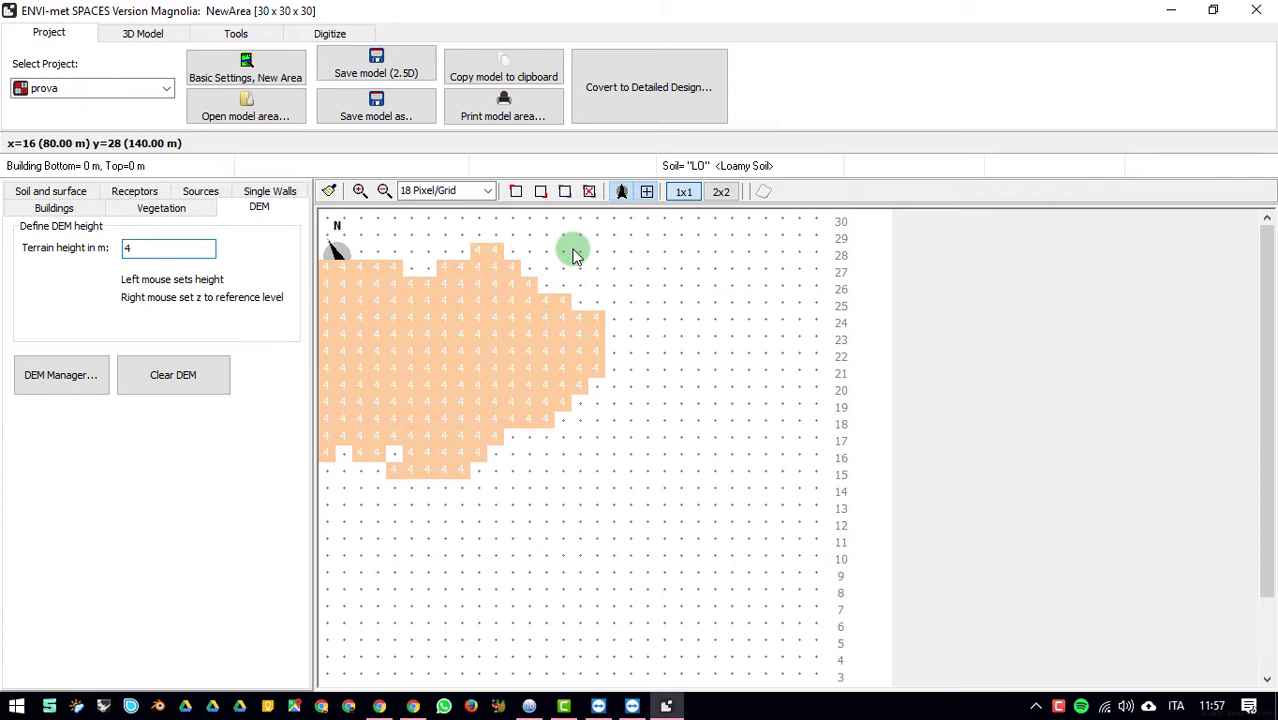
Step: Review the grid cell's dz base height in the model domain settings, then apply and close them
click(284, 68)
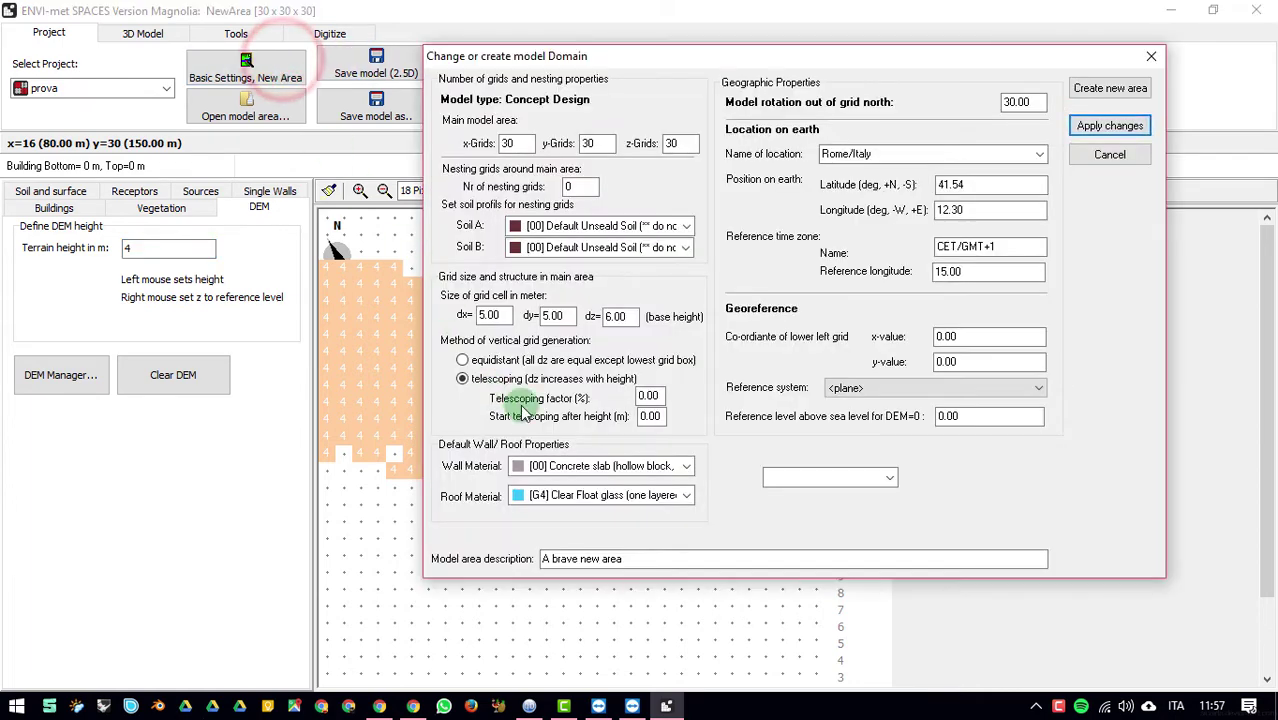
double_click(634, 317)
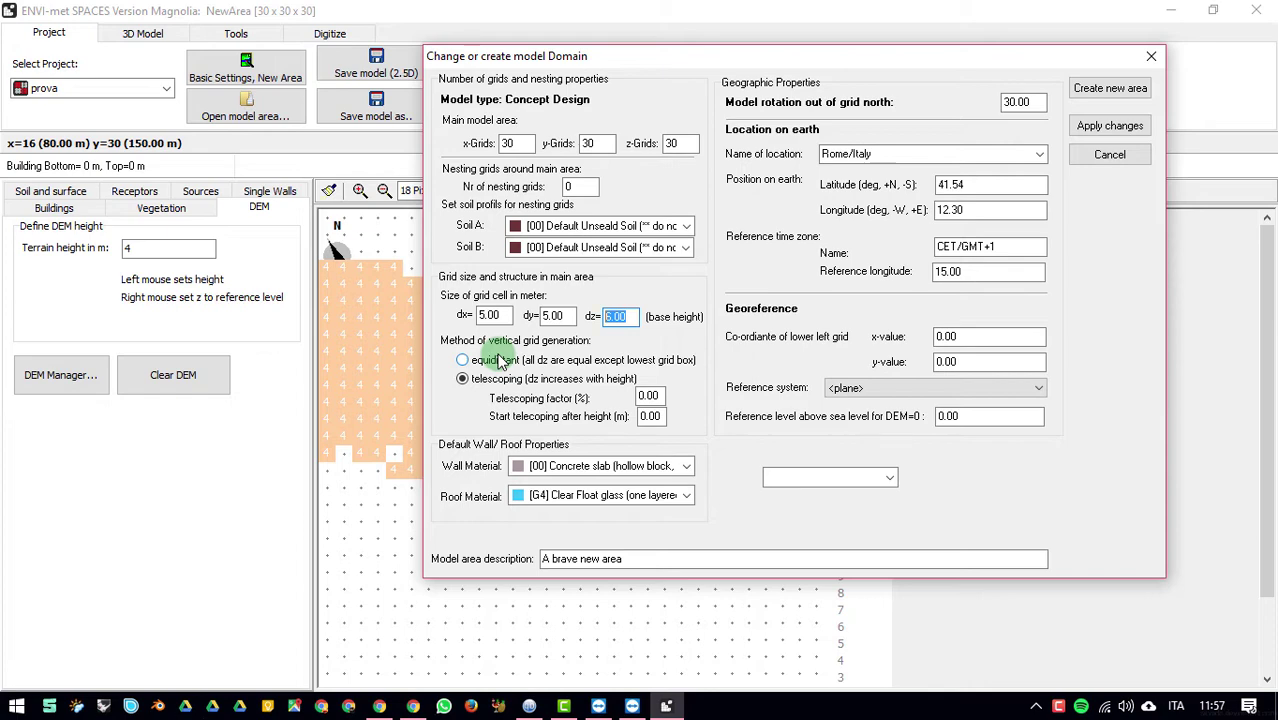
click(1140, 126)
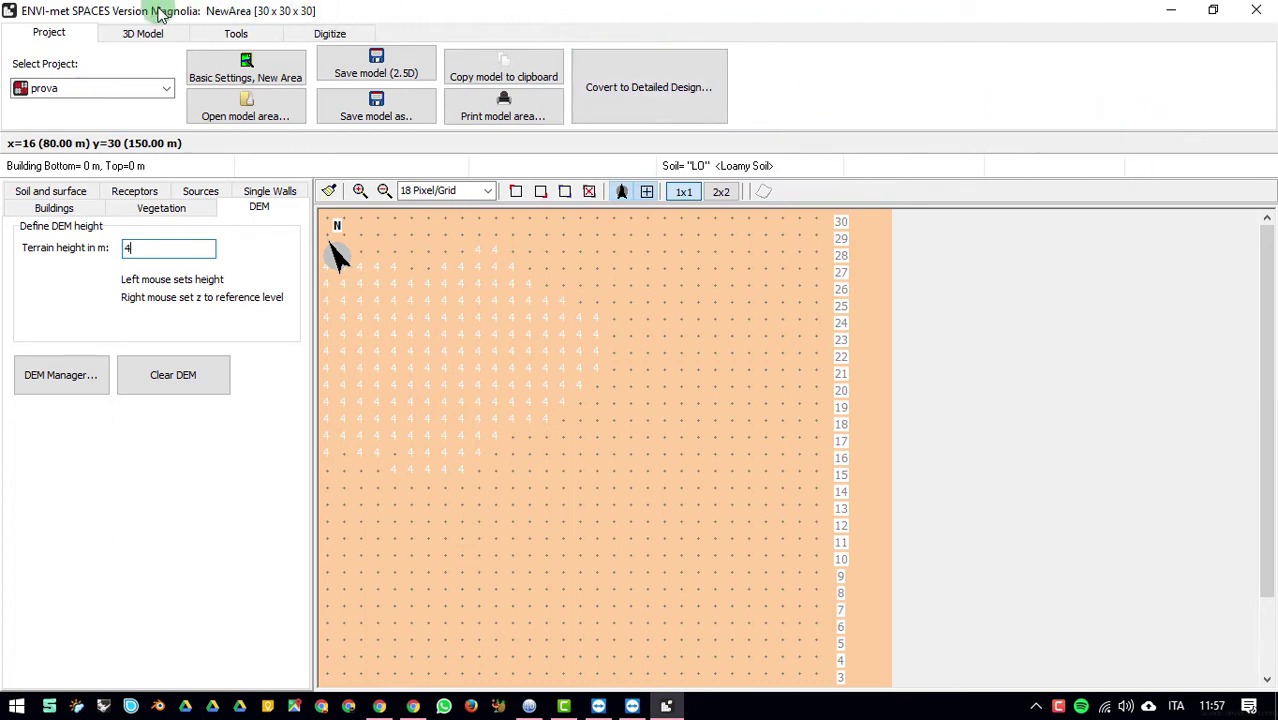
Step: Check the painted DEM terrain in the 3D view, then return to an enlarged 2D drawing grid
click(143, 33)
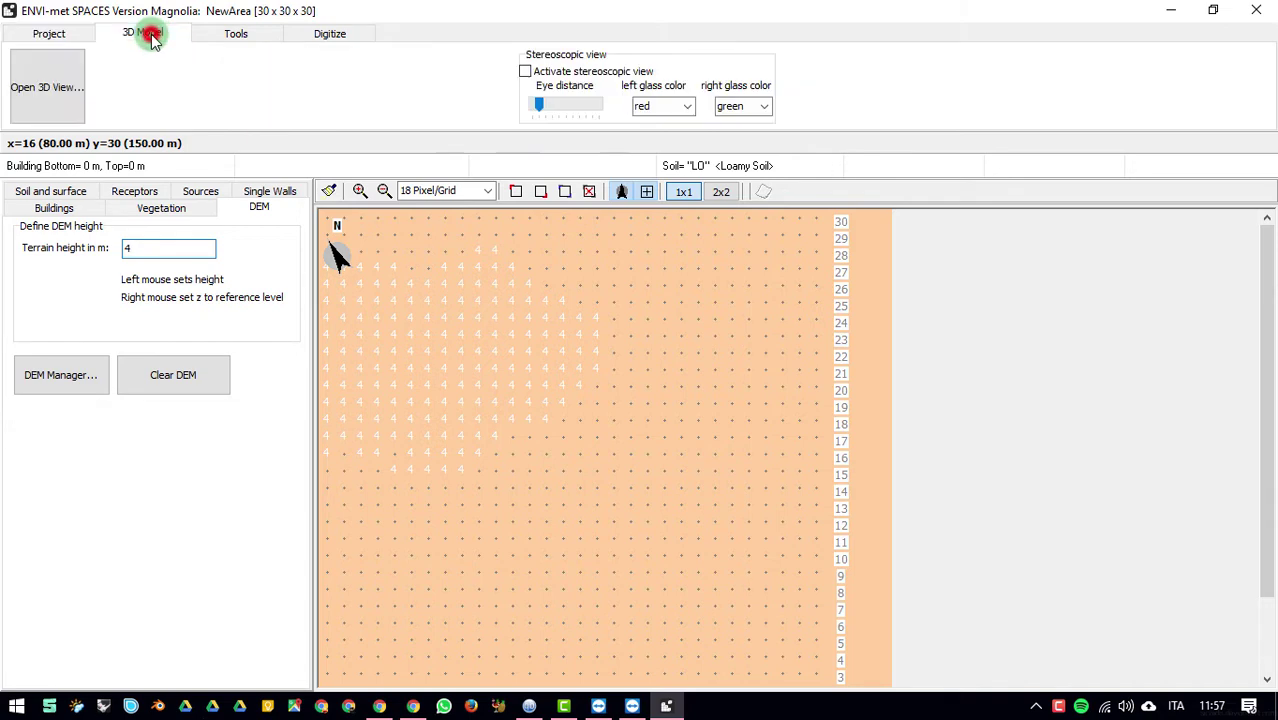
click(60, 82)
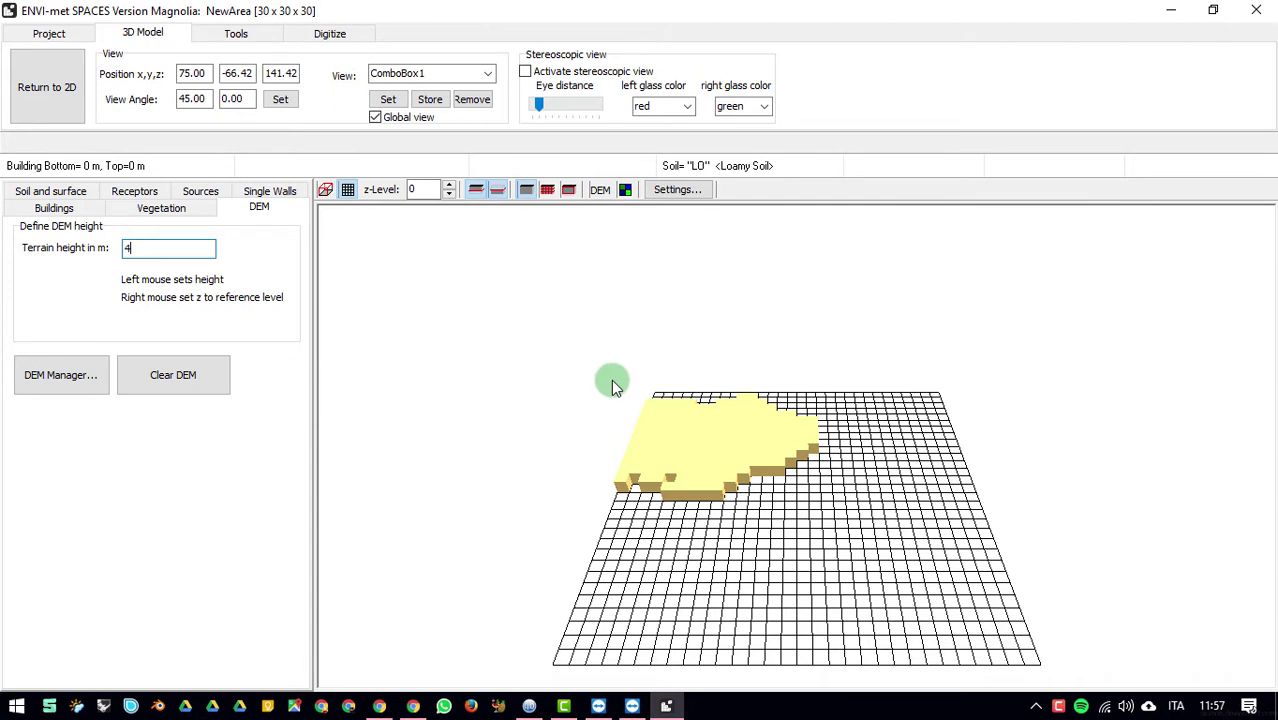
click(44, 70)
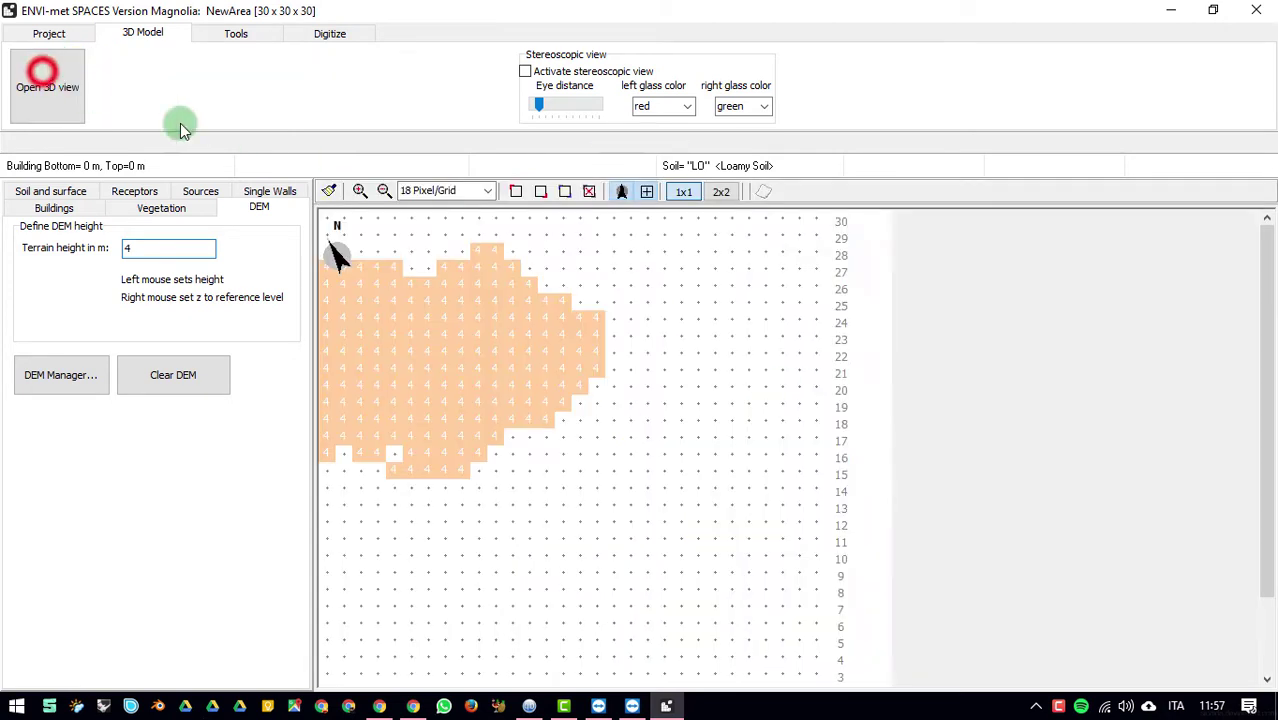
click(358, 192)
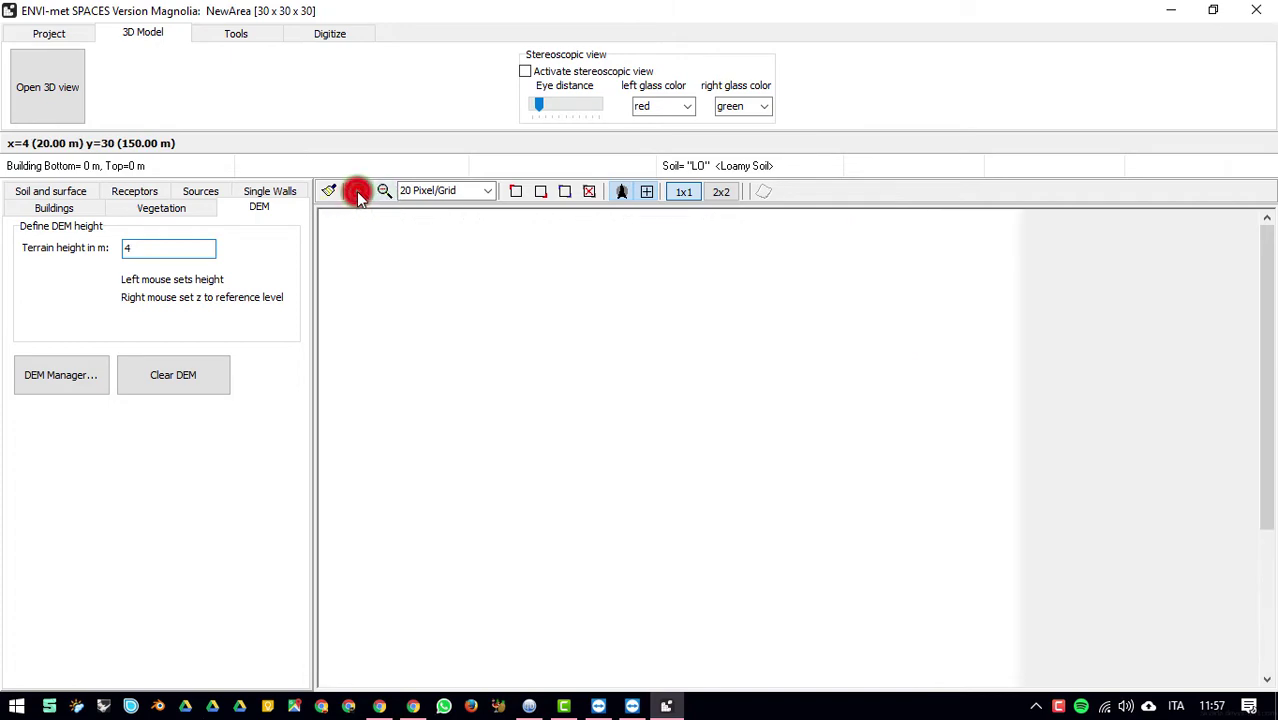
click(358, 192)
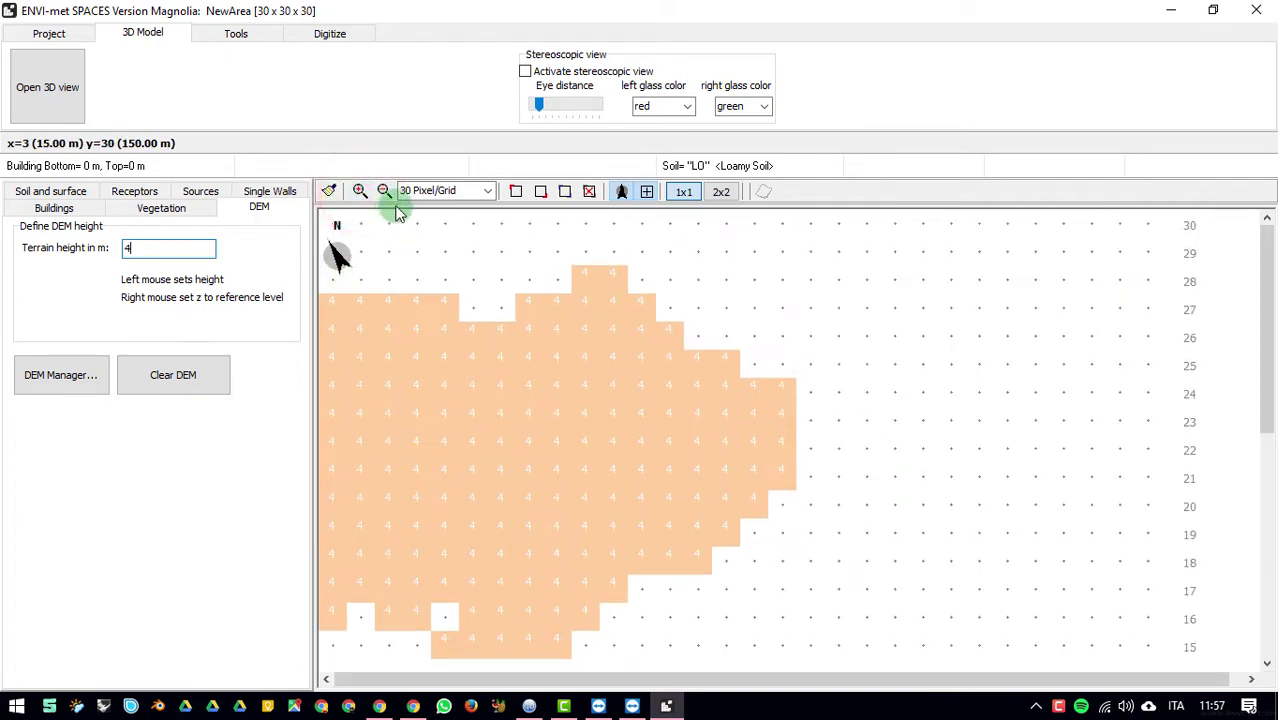
click(462, 192)
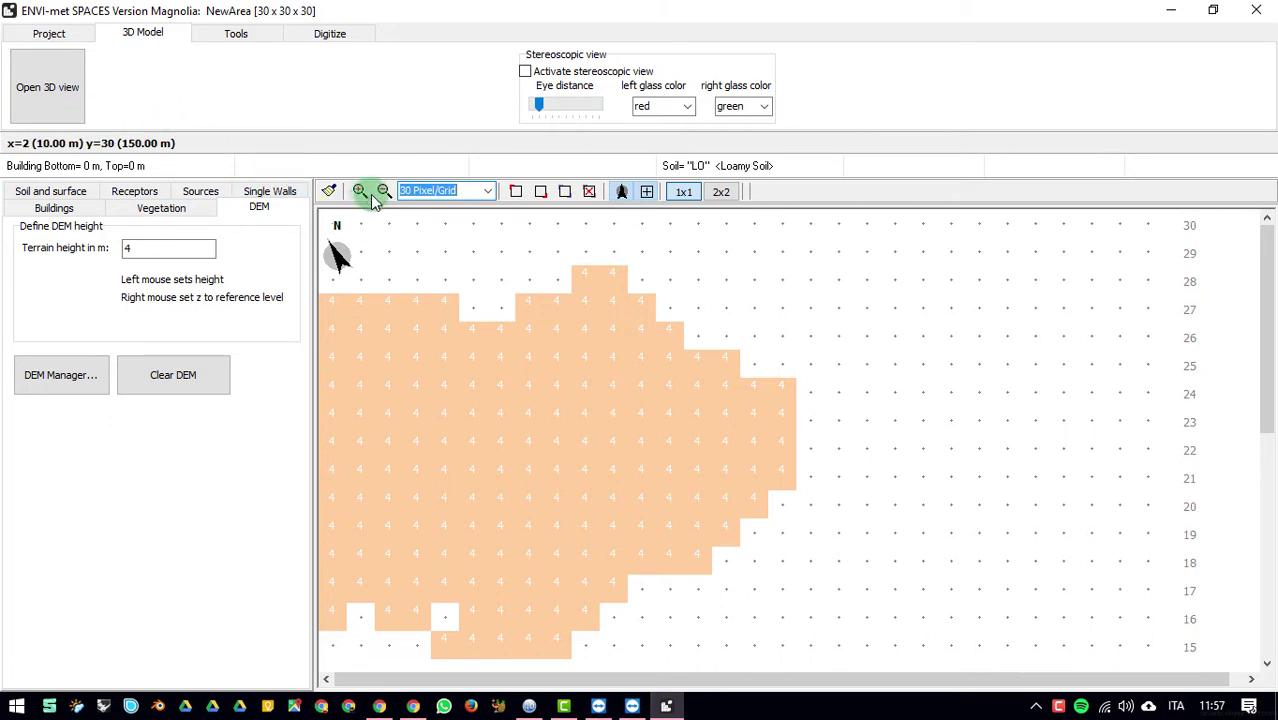
Step: Reopen the 3D view, examine the raised terrain block from different angles, and return to the 2D grid
click(69, 90)
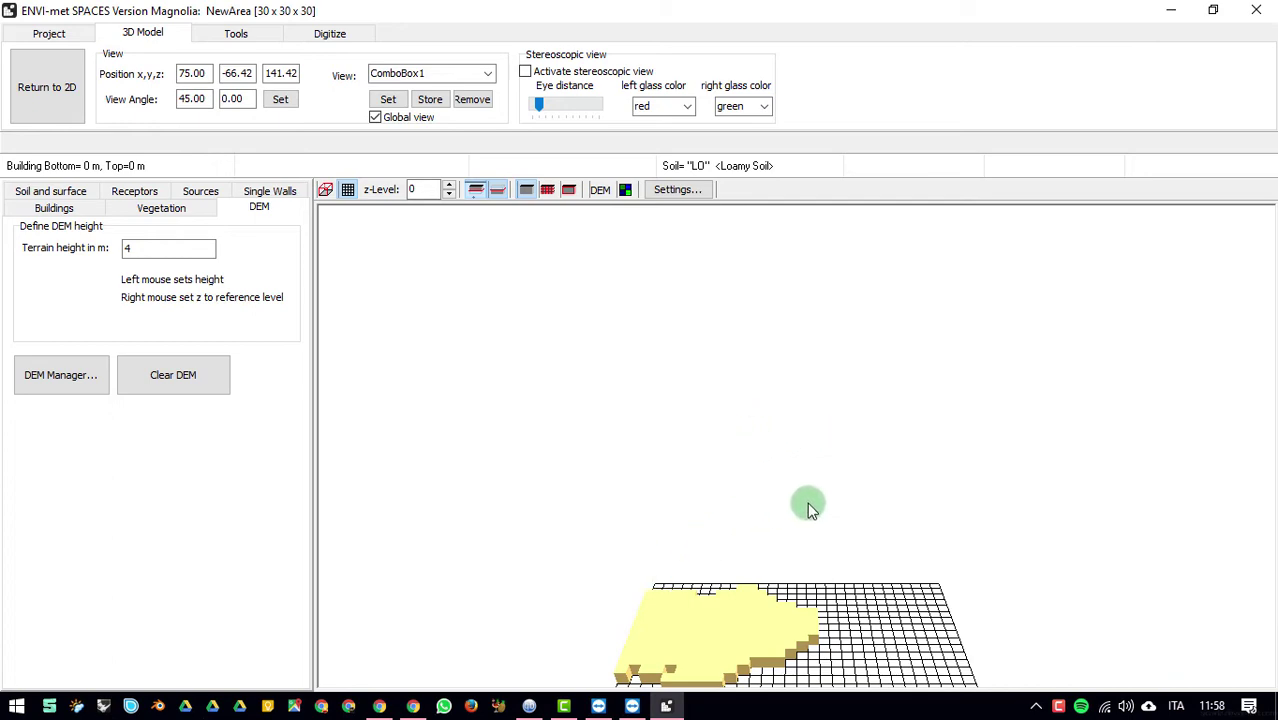
drag(765, 503, 864, 611)
click(17, 706)
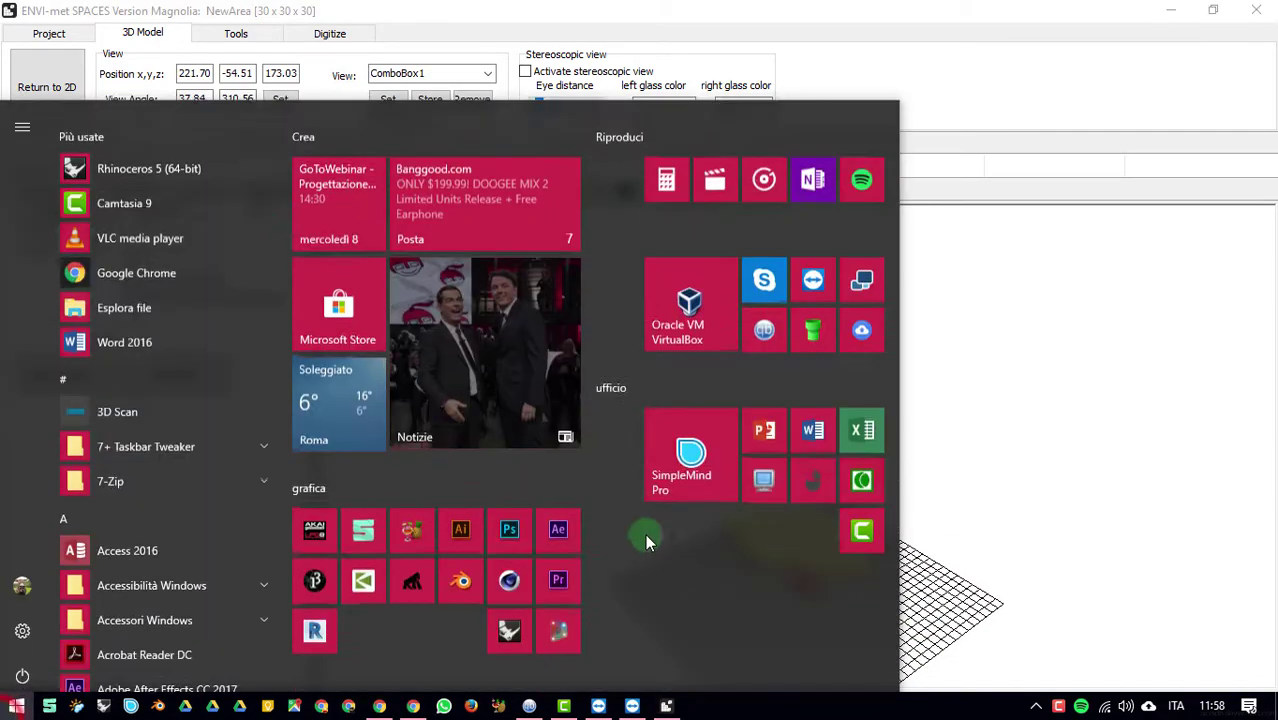
click(957, 535)
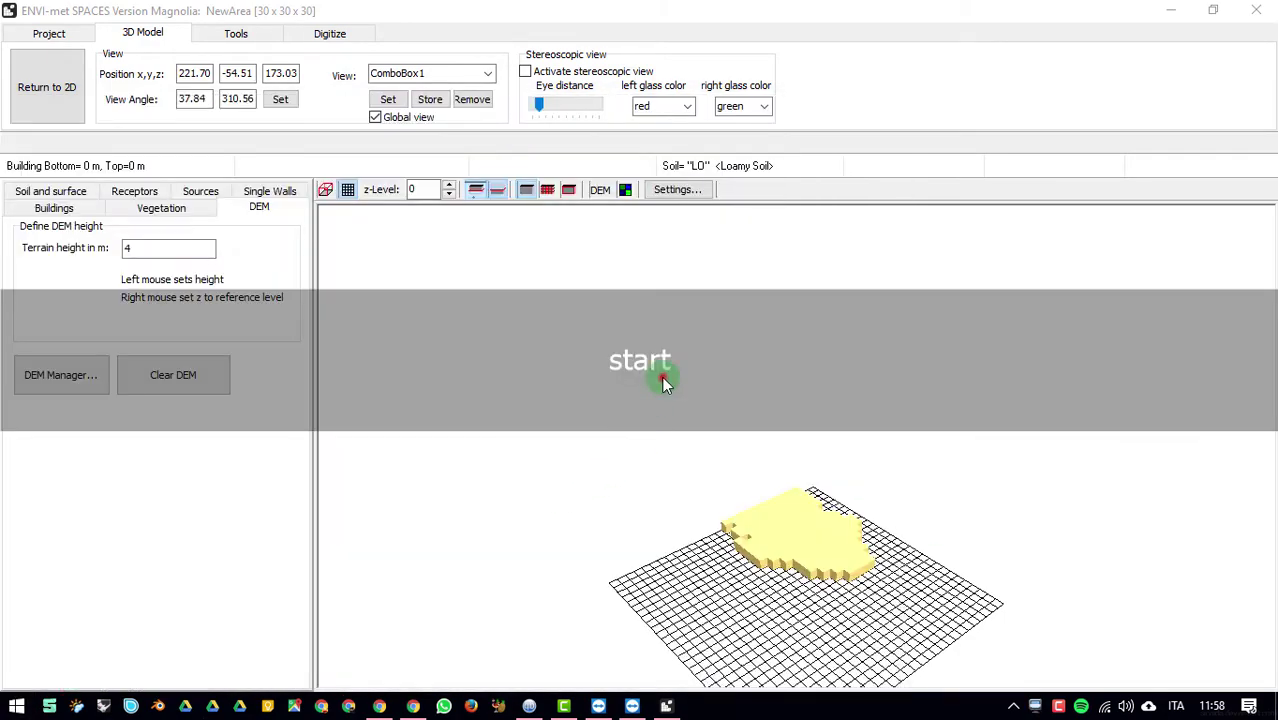
click(663, 378)
drag(830, 456, 845, 500)
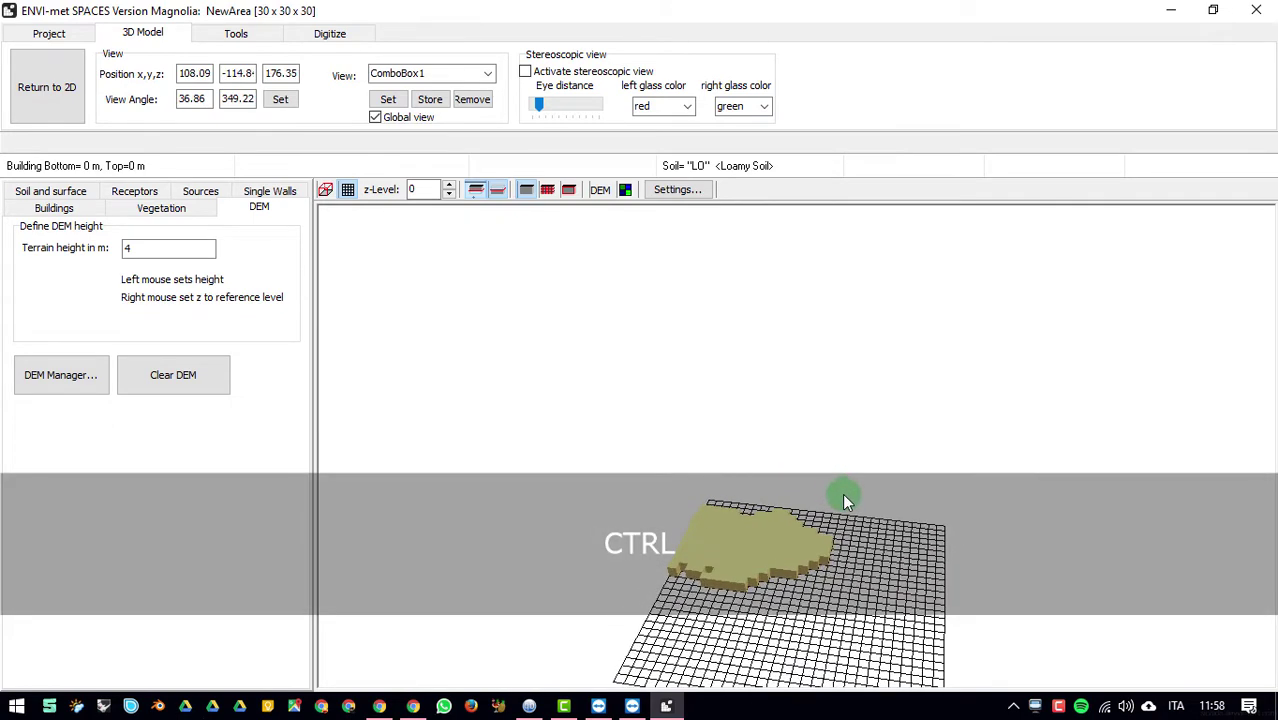
click(48, 76)
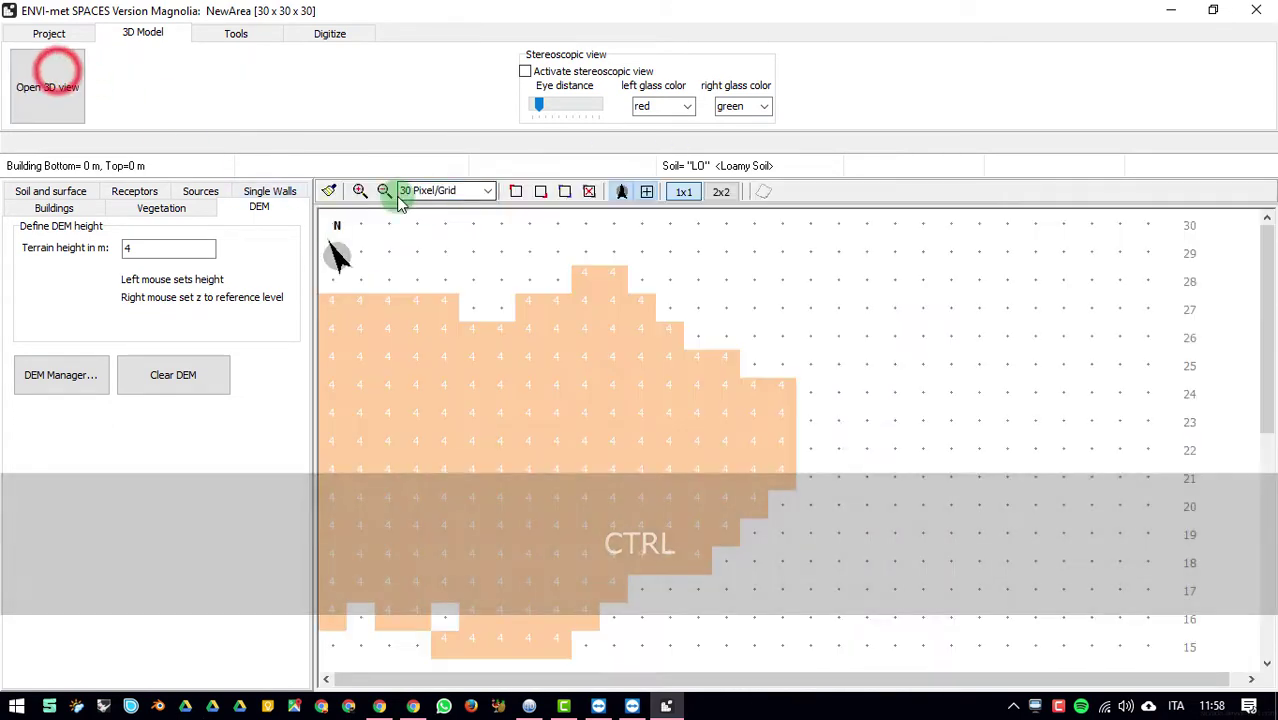
Step: Reopen the terrain model in the 3D view and examine the painted DEM patch from different angles and up close
click(384, 191)
click(384, 191)
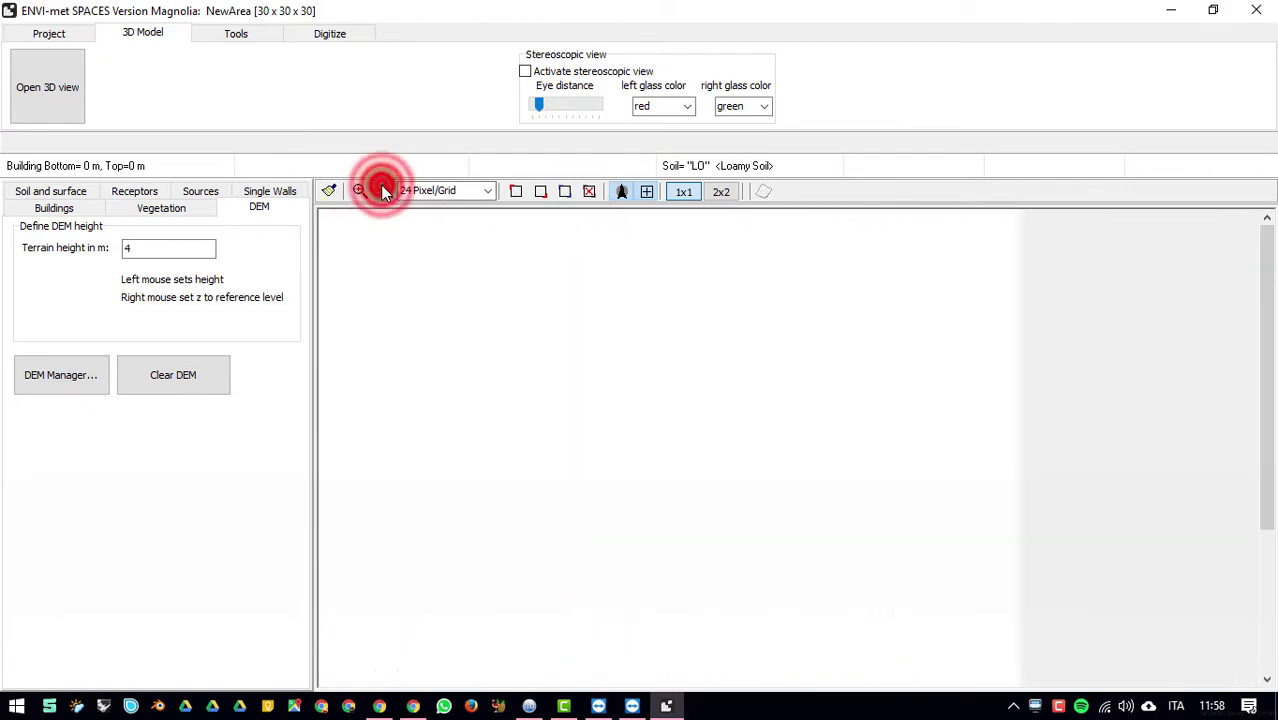
click(384, 191)
click(384, 191)
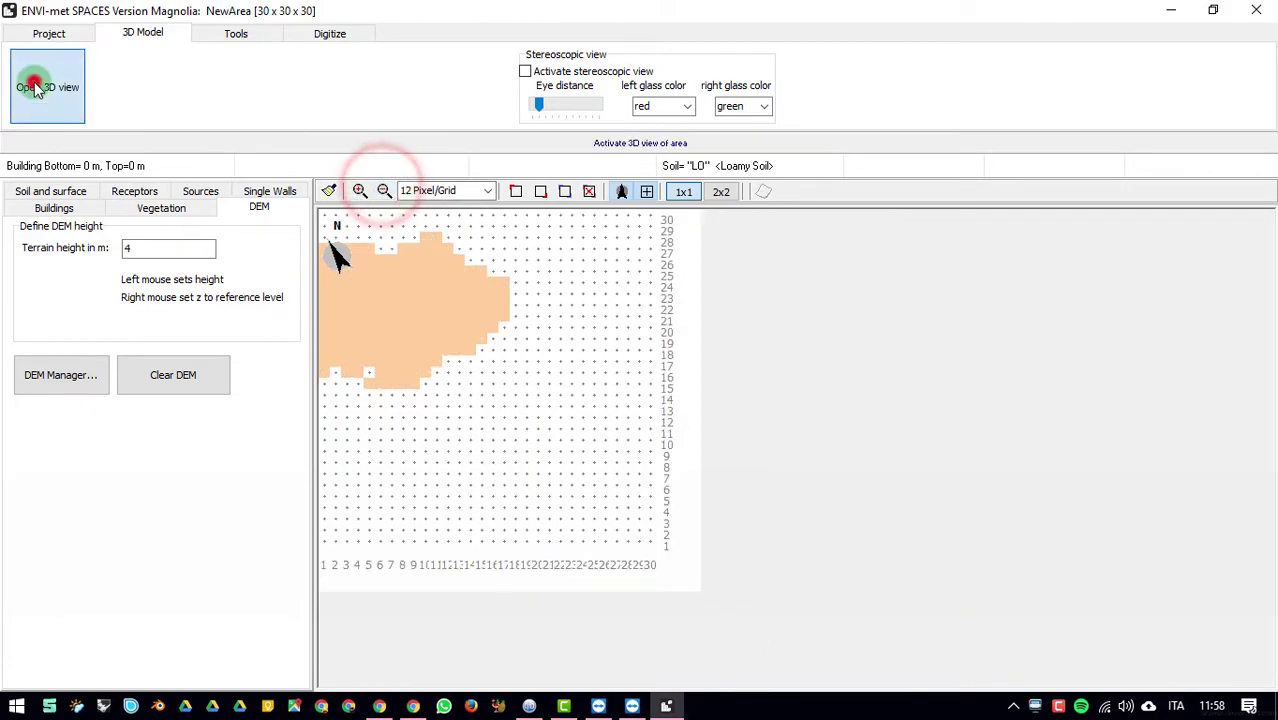
click(42, 95)
drag(748, 300, 1025, 232)
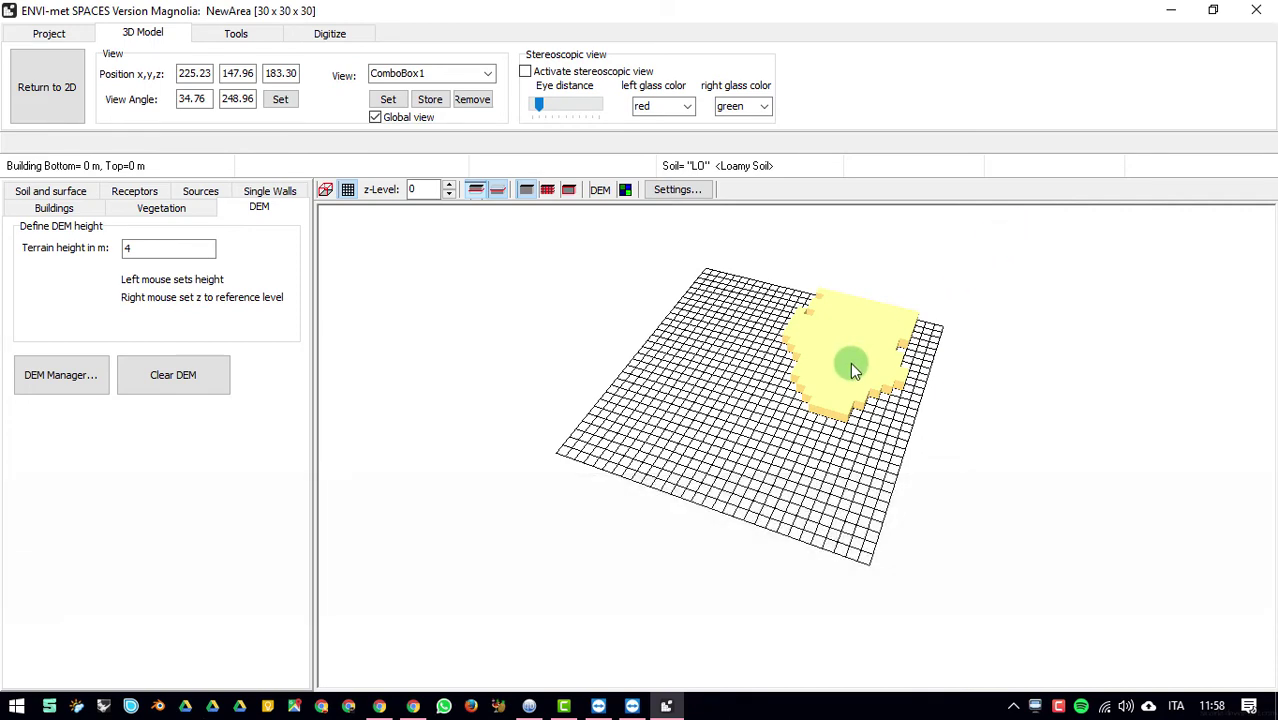
scroll(847, 367, up, 6)
key(ctrl)
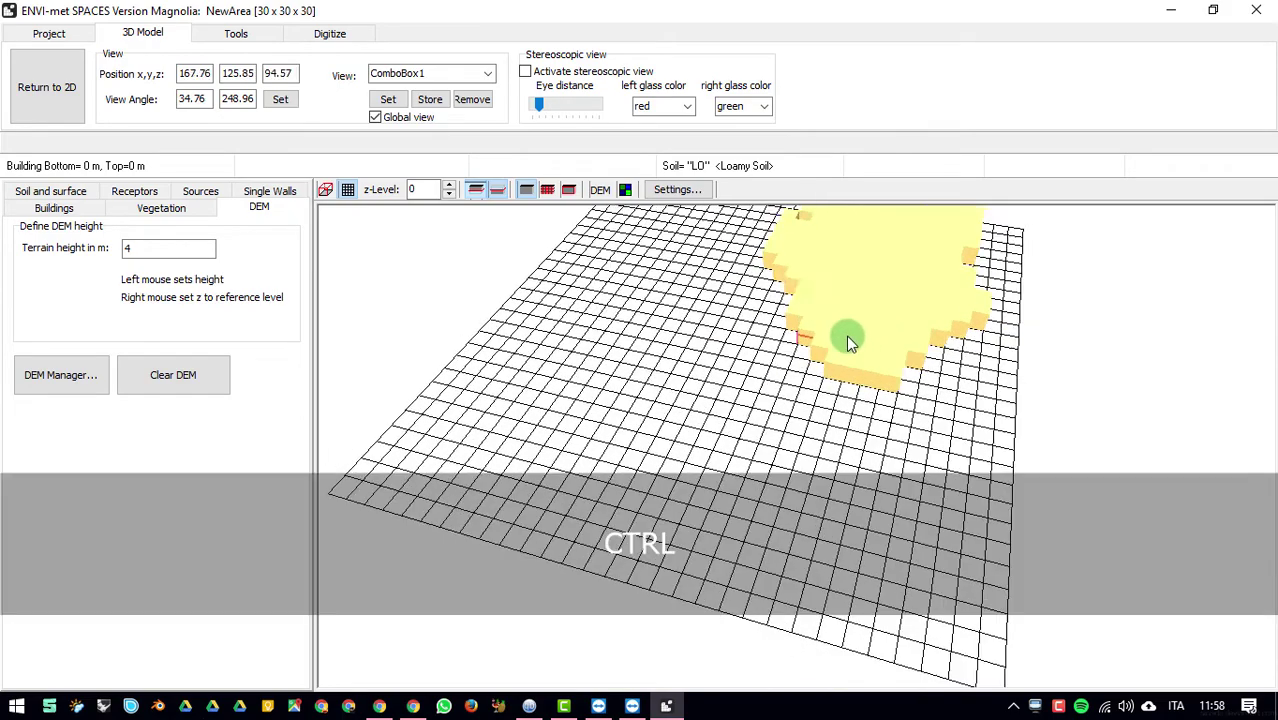
drag(847, 334, 987, 302)
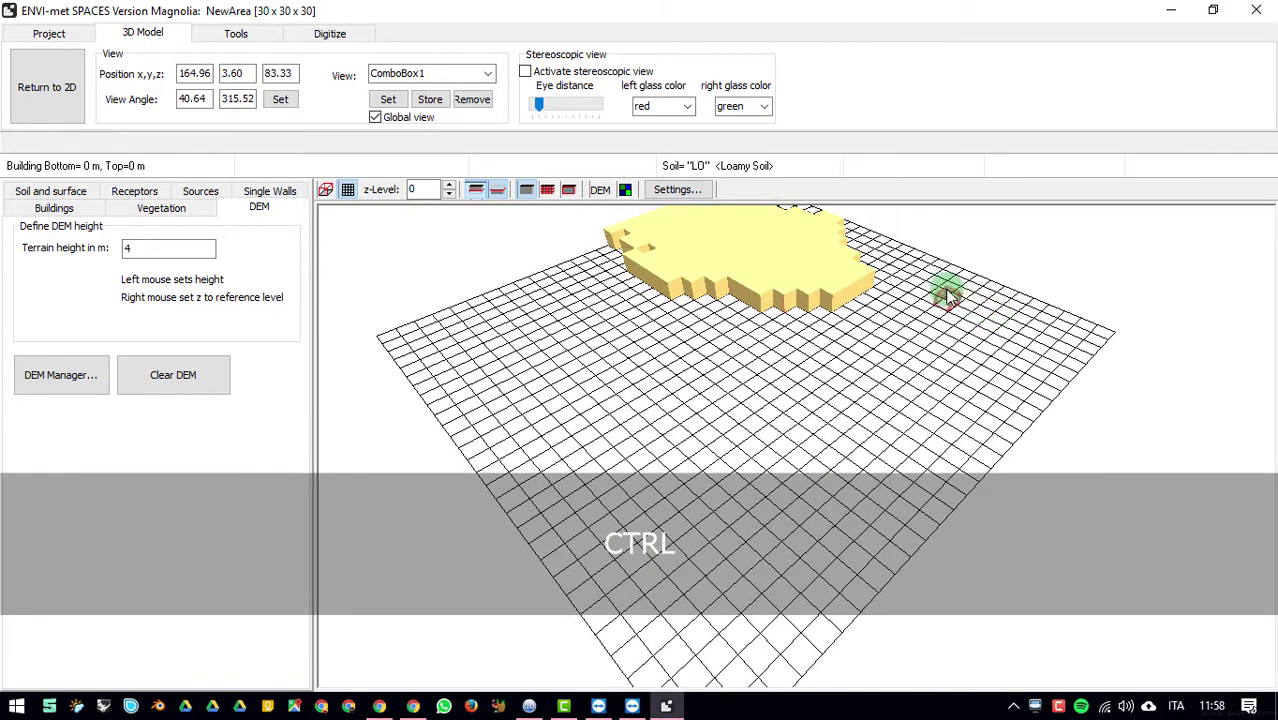
scroll(733, 272, up, 2)
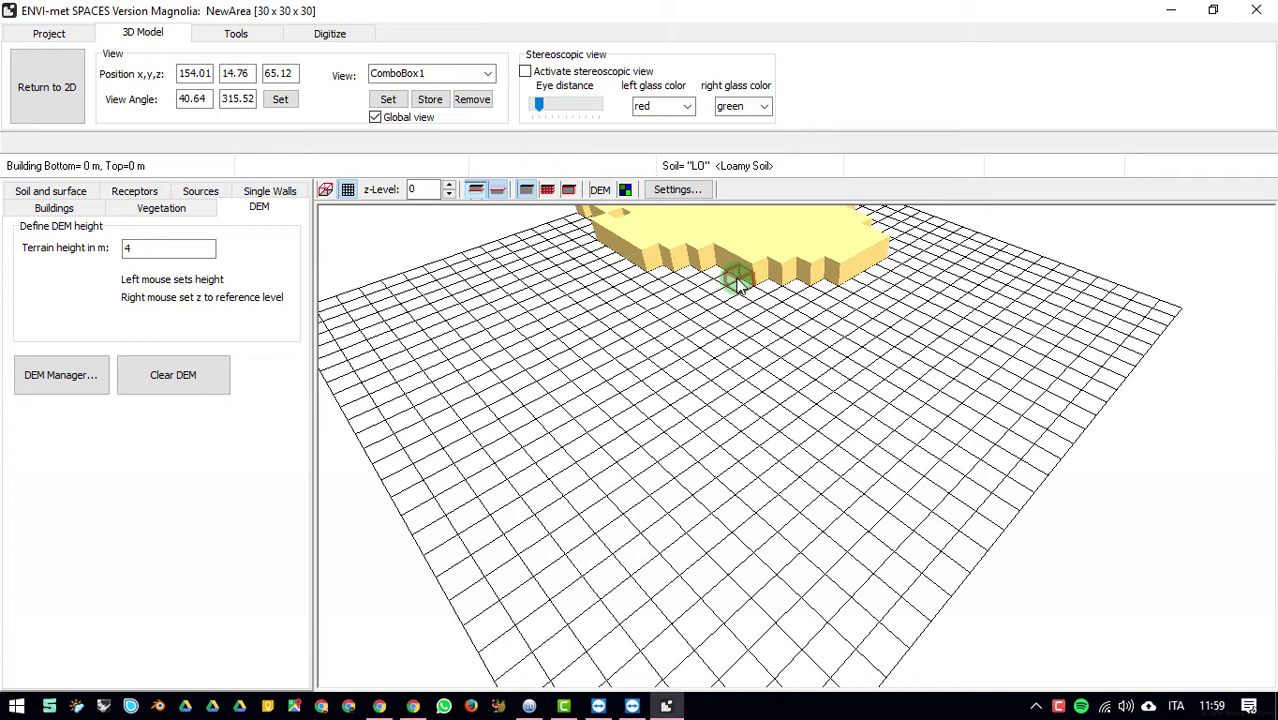
Step: Add two adjoining rectangular DEM blocks with a terrain height of 4 m beside the irregular patch, directly in the 3D view
click(737, 281)
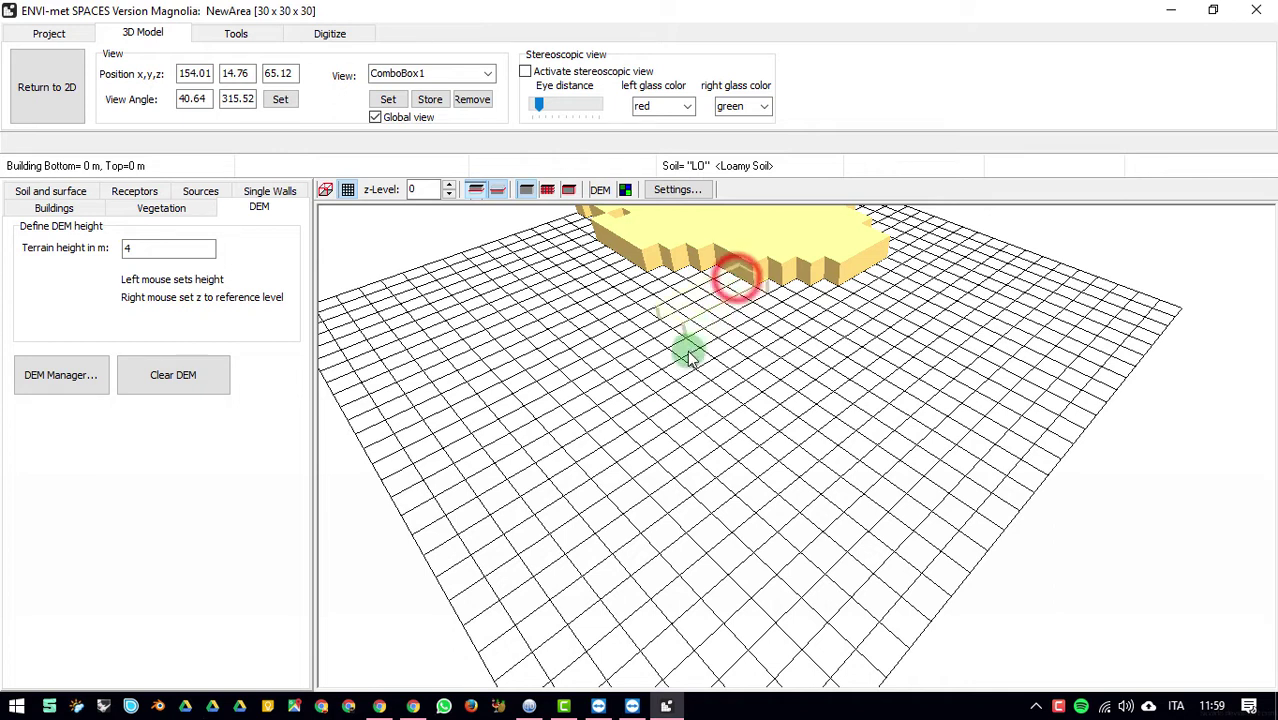
click(662, 425)
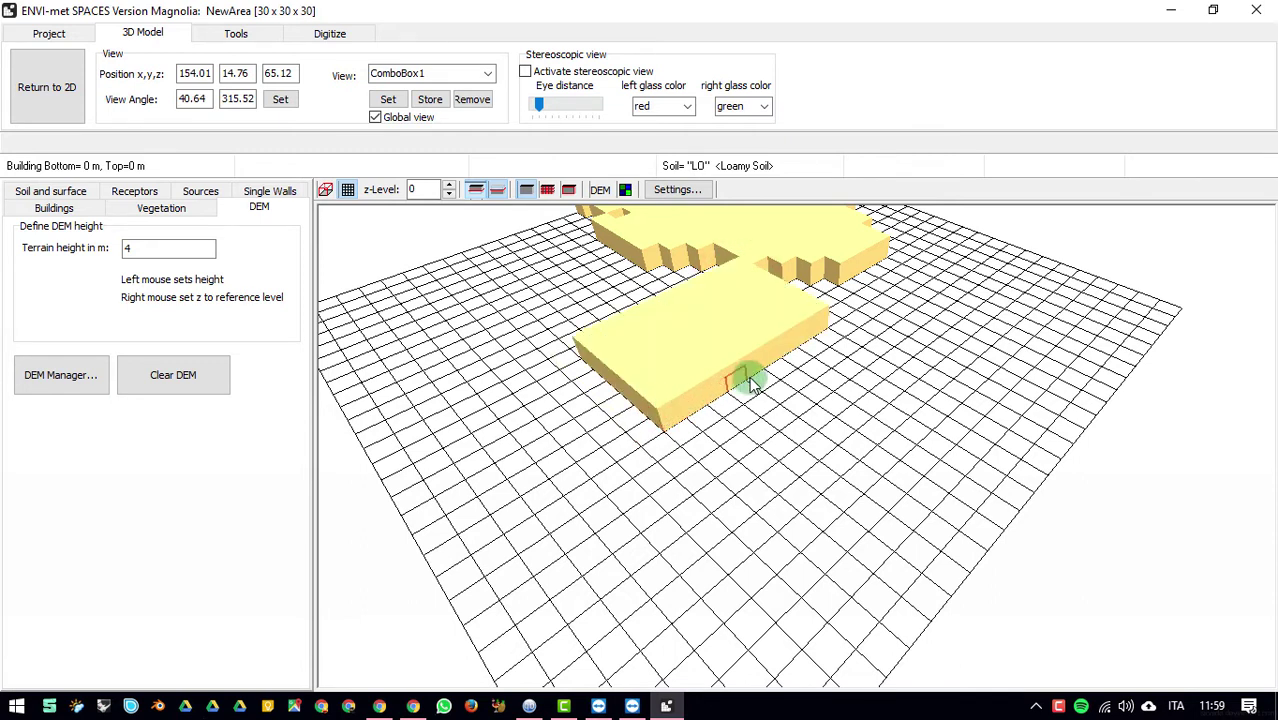
click(922, 300)
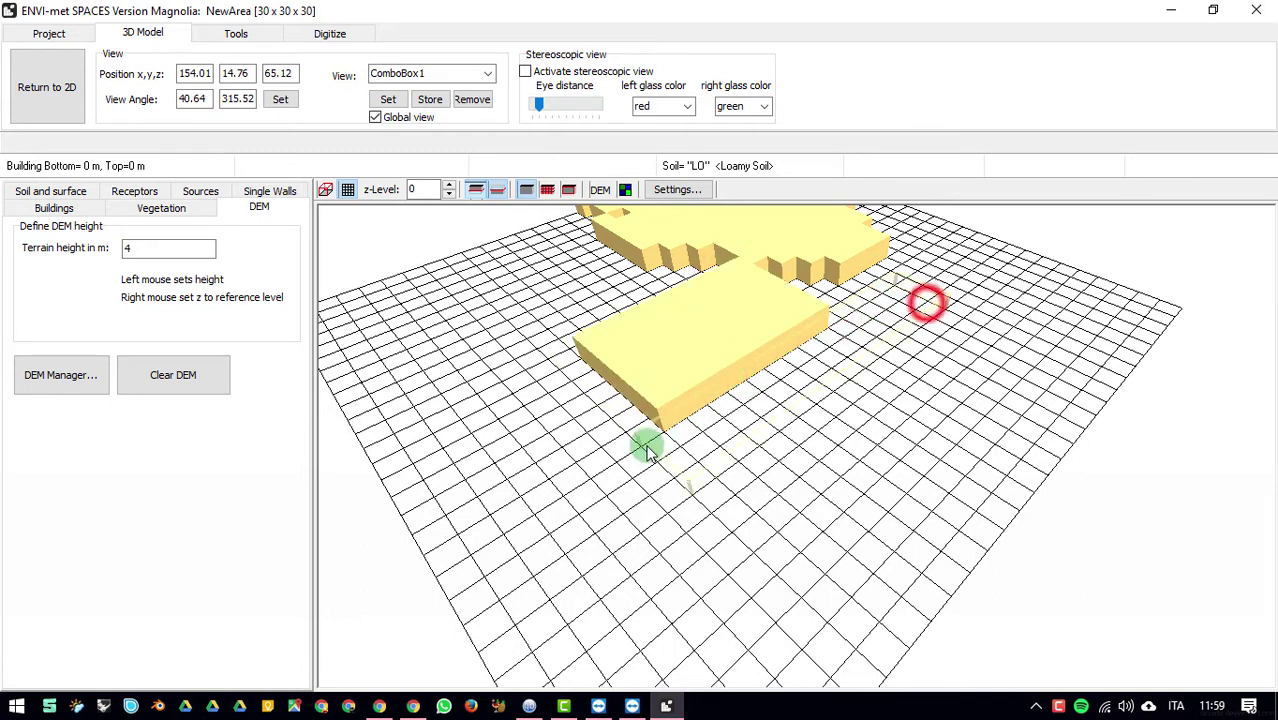
click(648, 442)
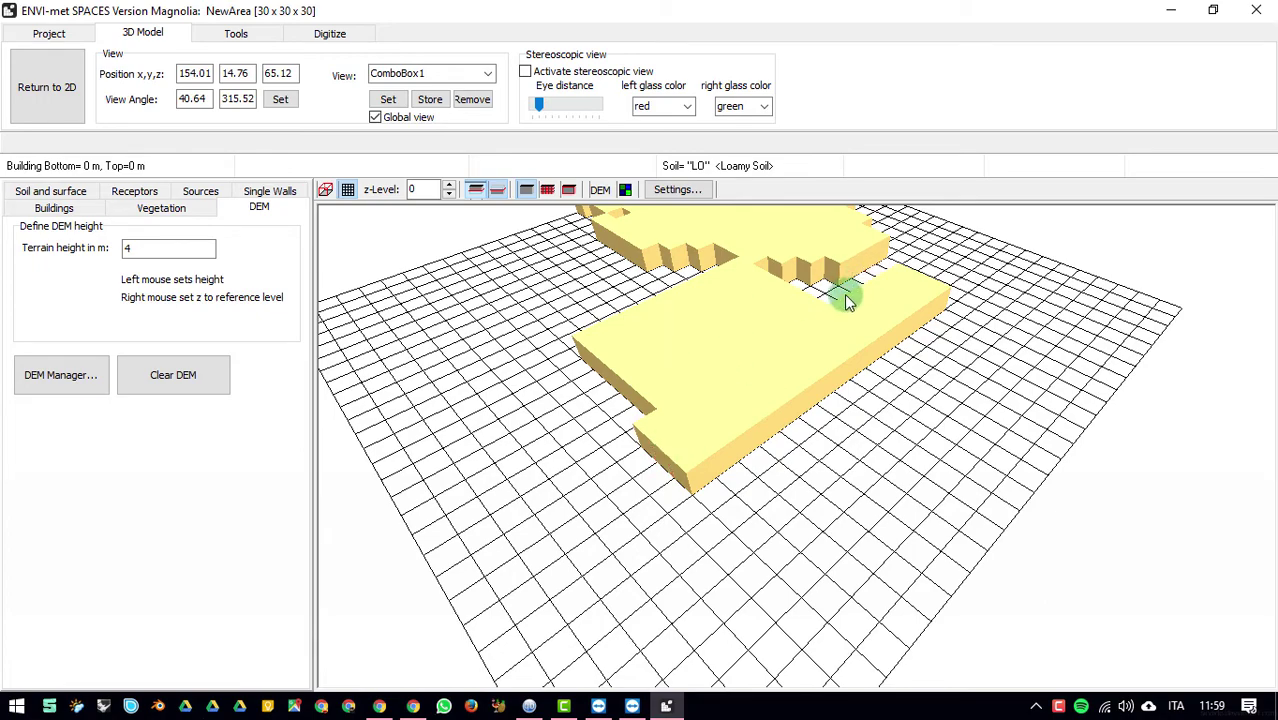
key(ctrl)
drag(850, 289, 679, 274)
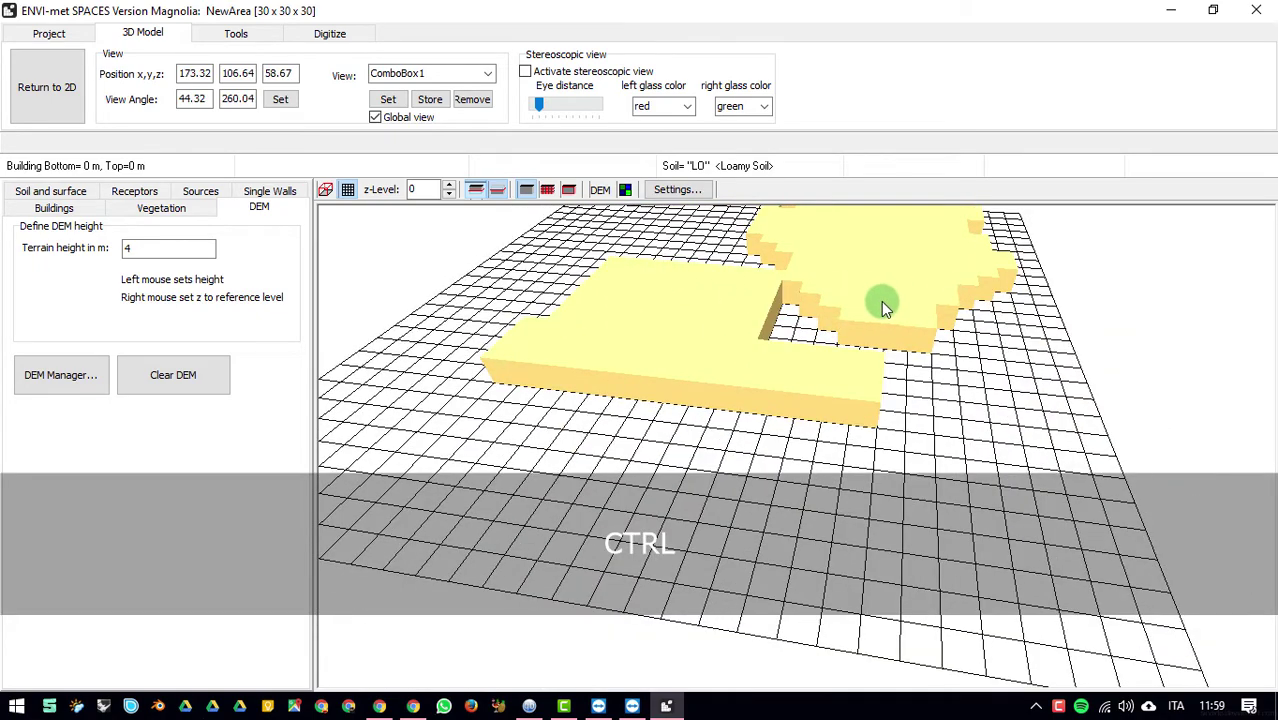
drag(882, 302, 806, 304)
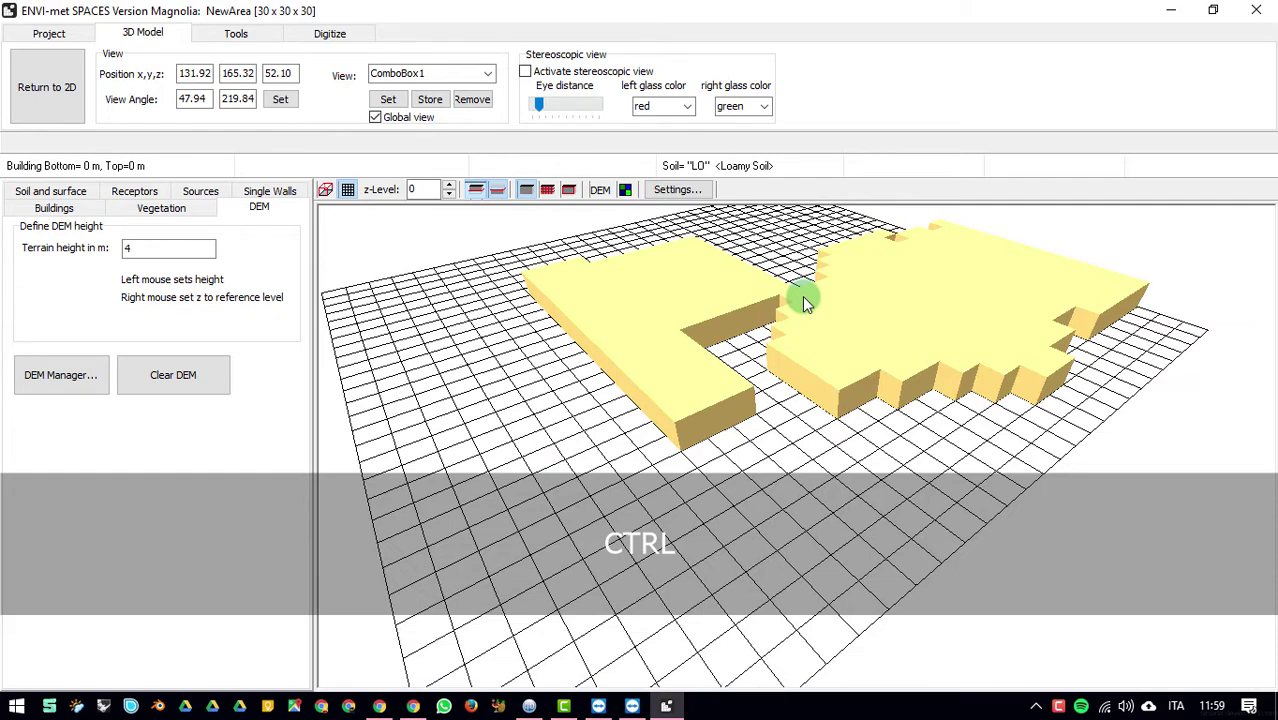
Step: Review the grid cell's dz base height in the model domain settings, then close them without applying changes
click(38, 32)
click(248, 72)
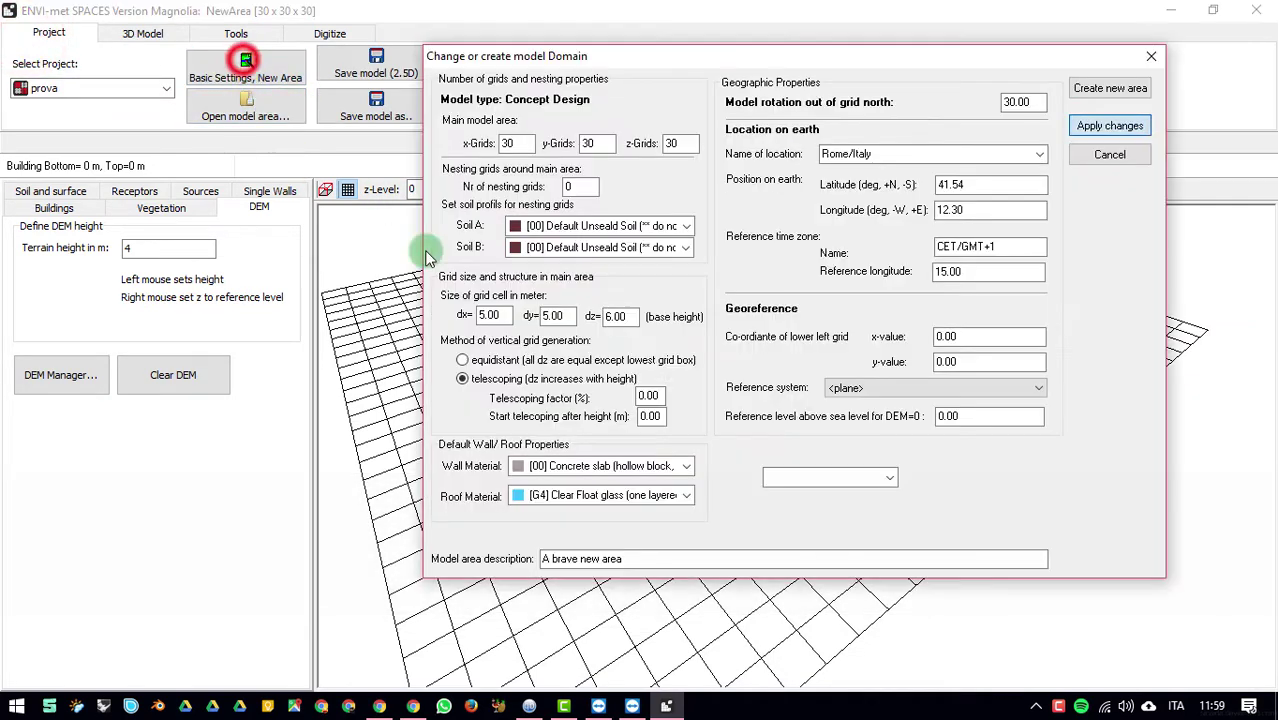
double_click(620, 317)
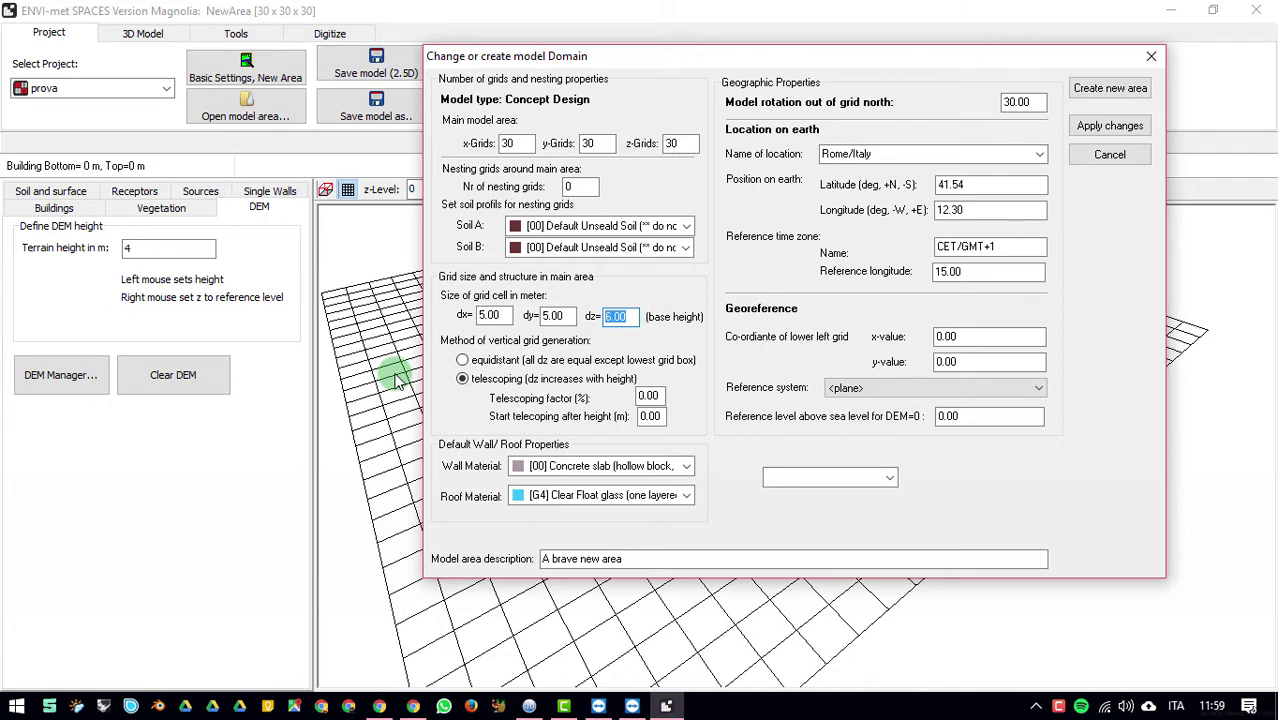
key(shift)
click(1100, 155)
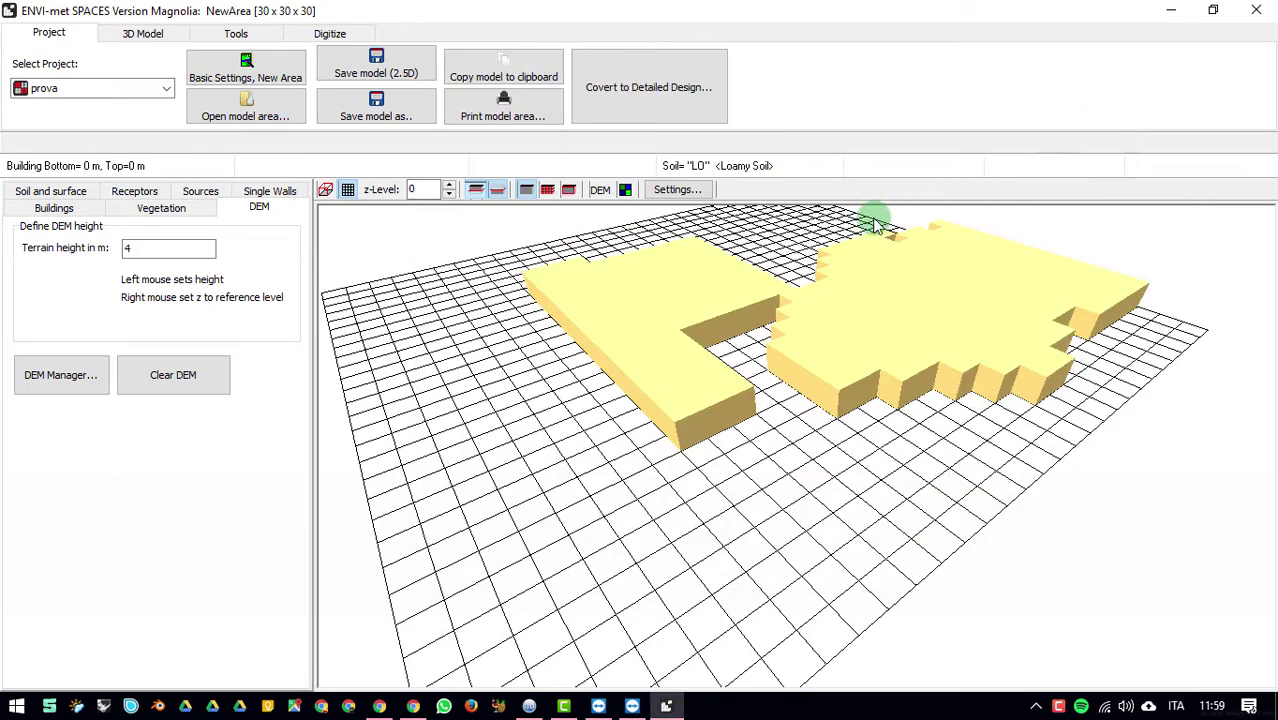
click(858, 218)
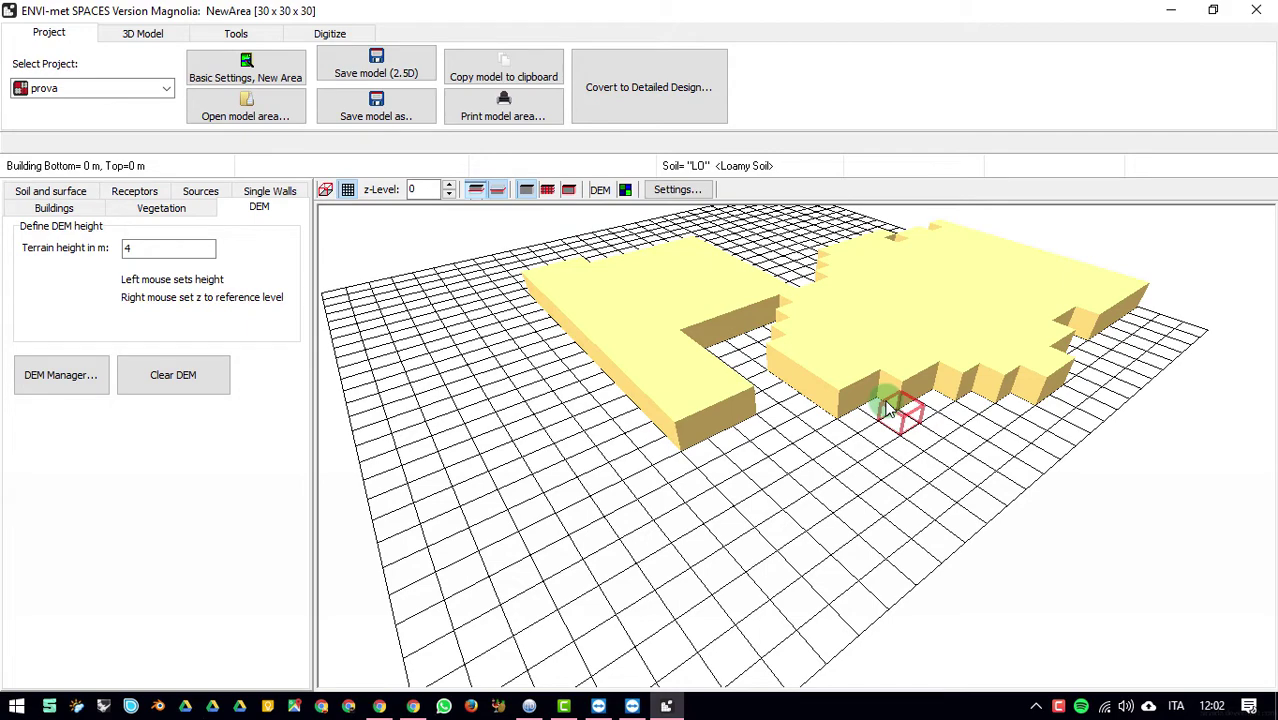
Step: Open mappa.bmp from the desktop in the photo viewer and compare the aerial map with the contour lines in curve.bmp
click(1272, 706)
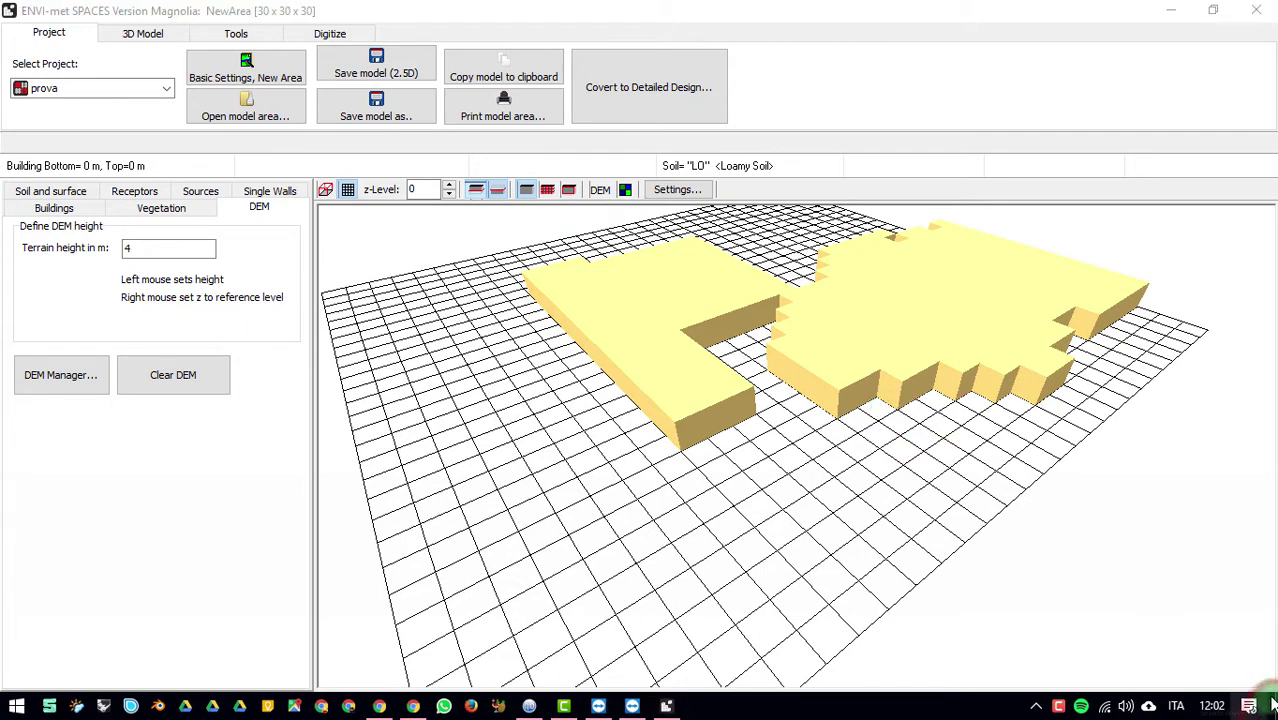
double_click(531, 34)
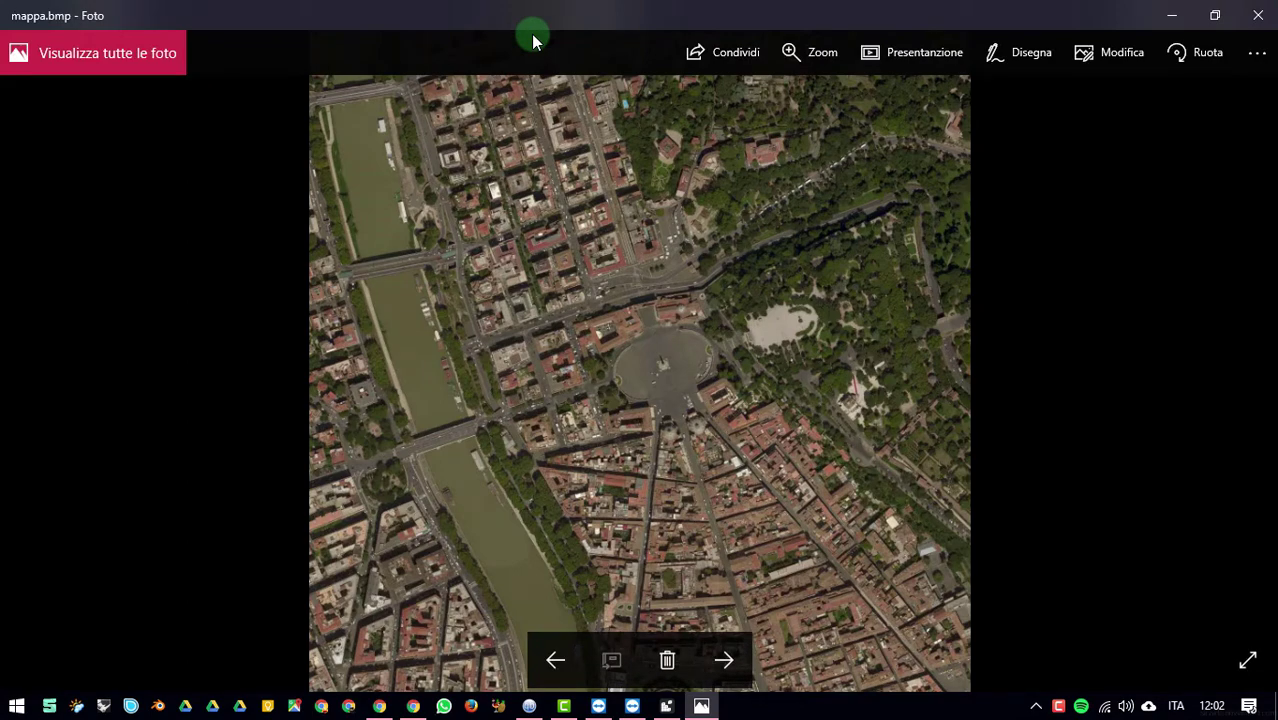
key(Right)
key(Left)
key(Left)
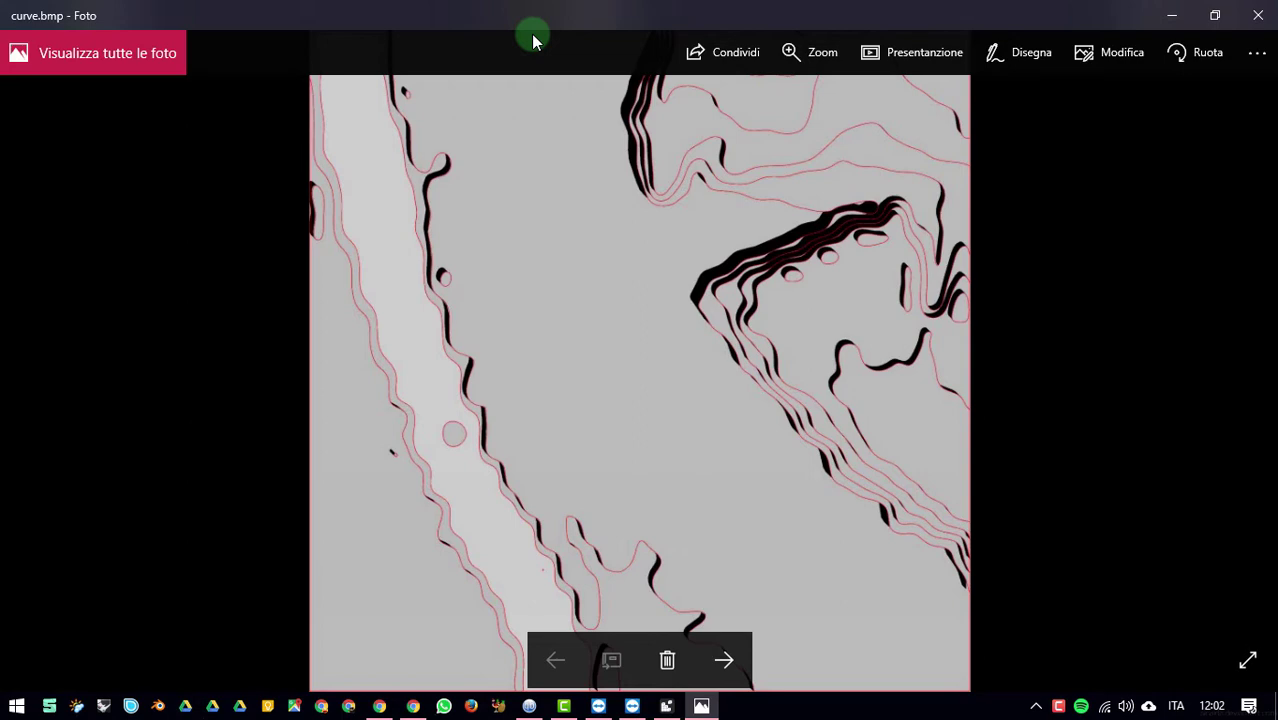
key(Right)
key(Left)
key(Right)
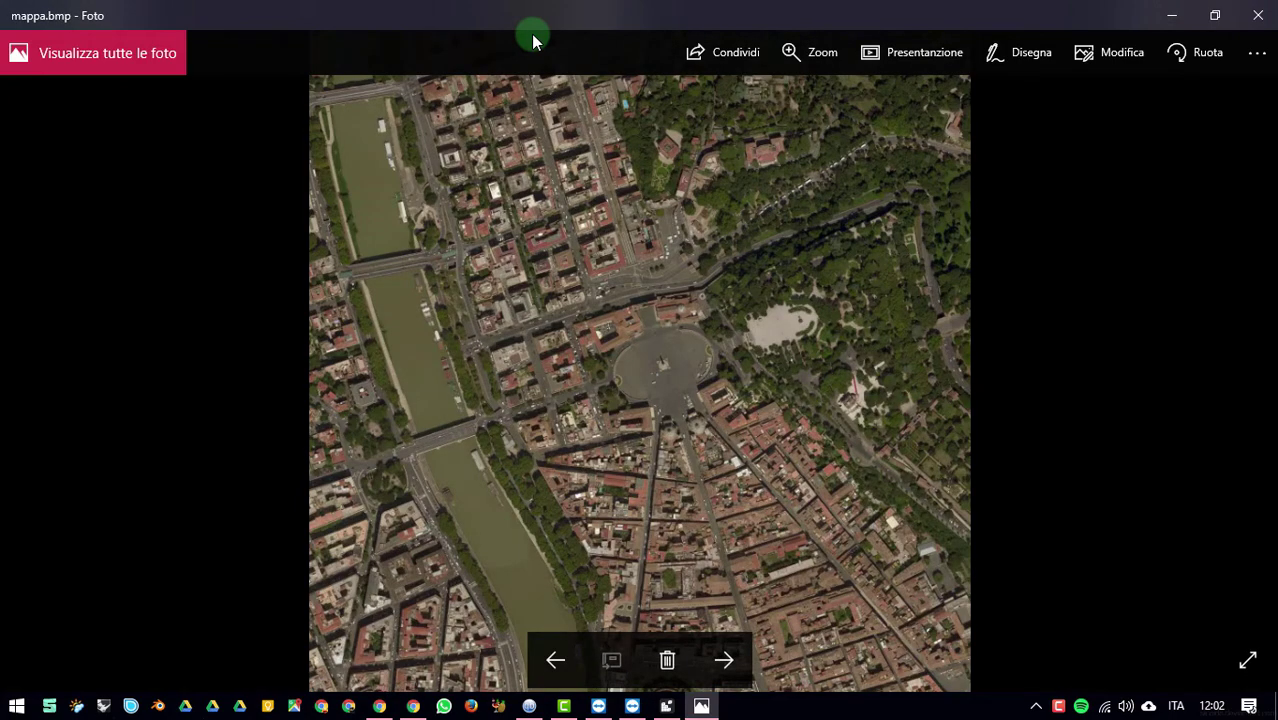
key(Left)
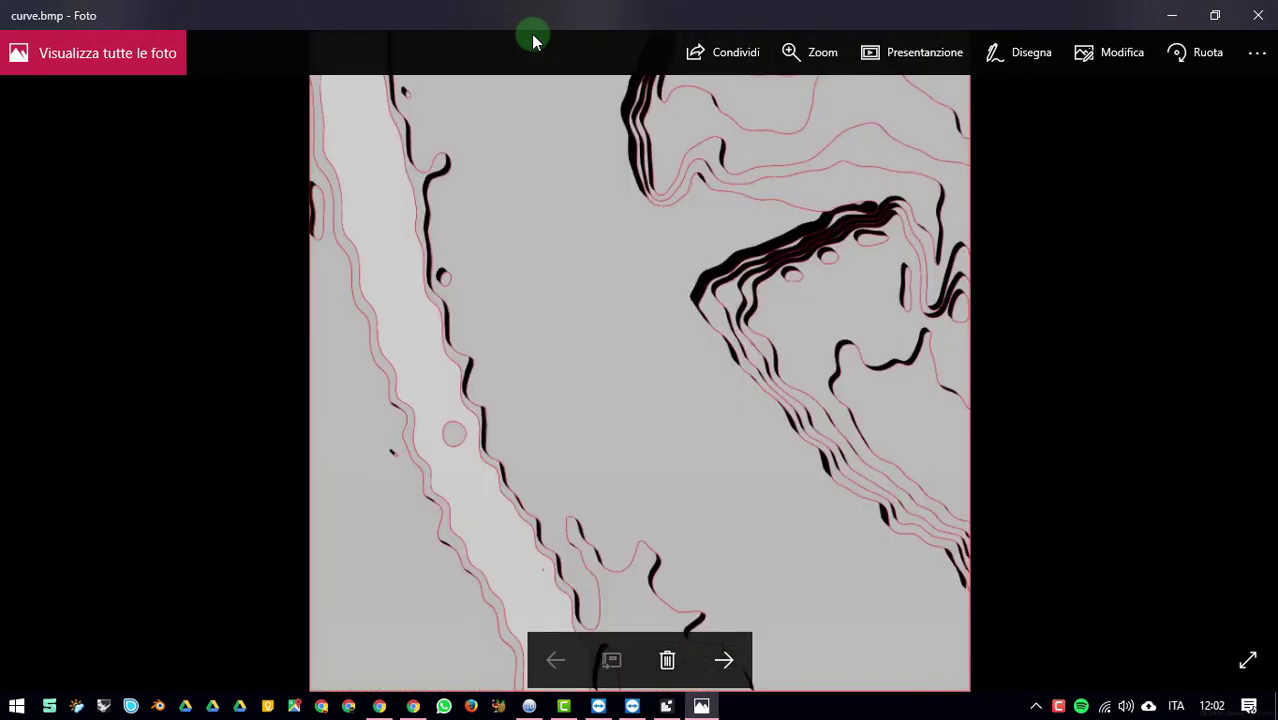
key(Right)
key(Left)
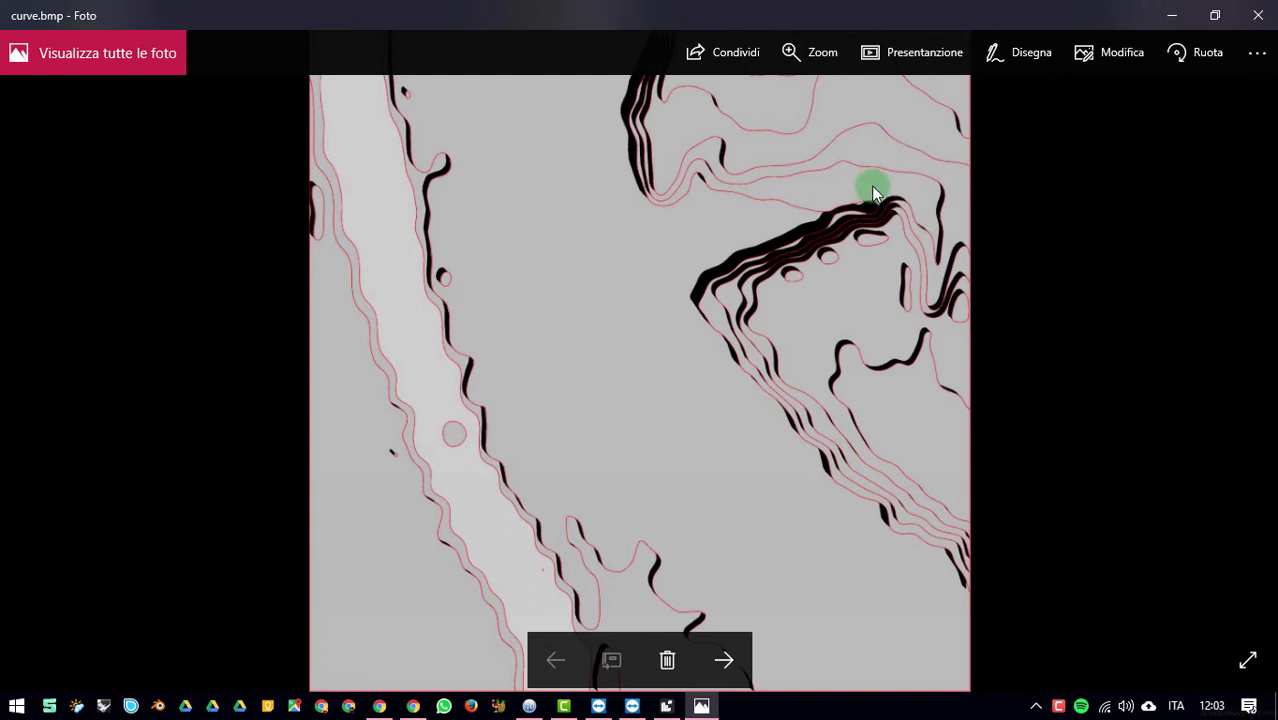
key(Right)
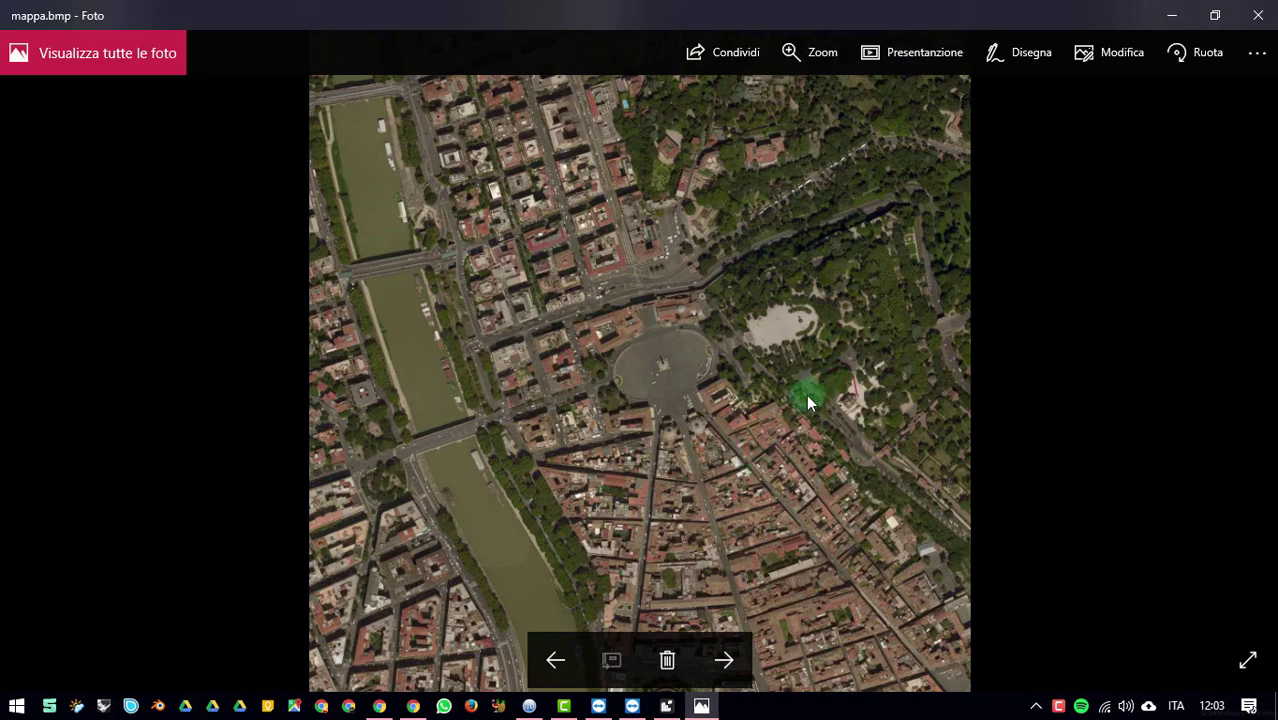
key(Right)
key(Left)
Step: Examine the buildings around the oval piazza in mappa.bmp up close, then restore the full image and minimize the viewer
scroll(733, 436, up, 8)
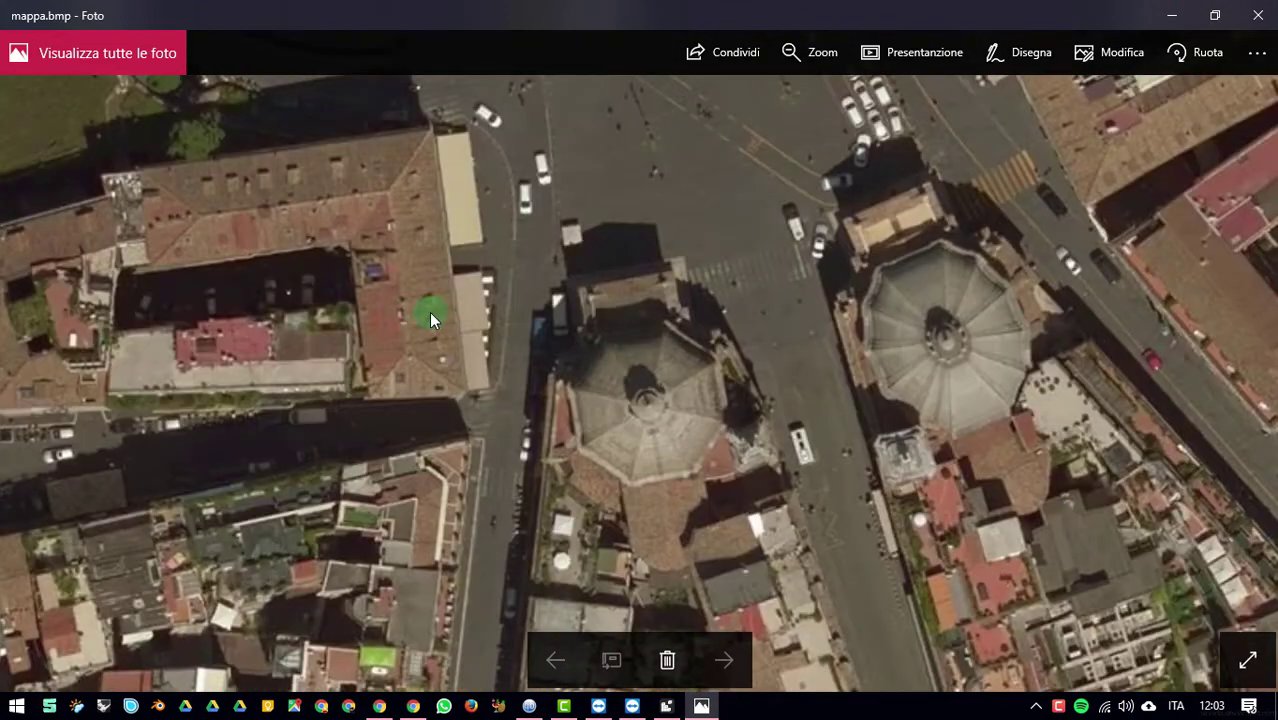
drag(429, 312, 811, 442)
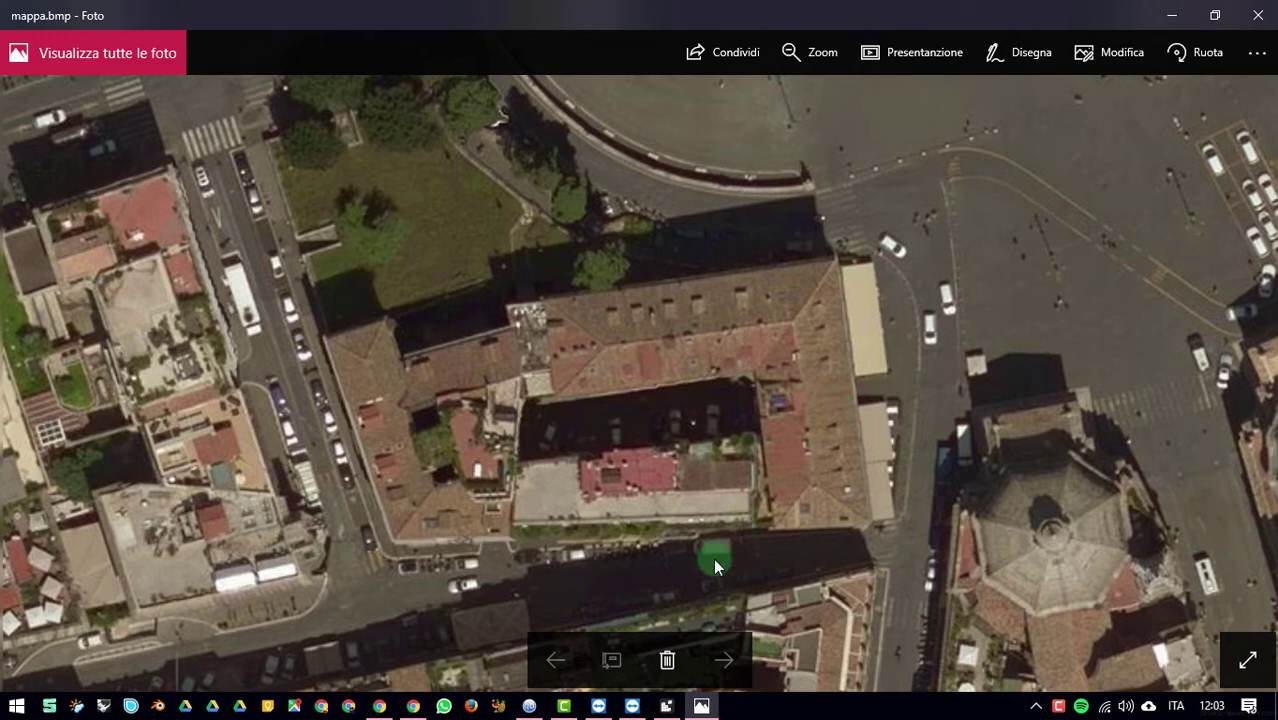
scroll(713, 558, down, 6)
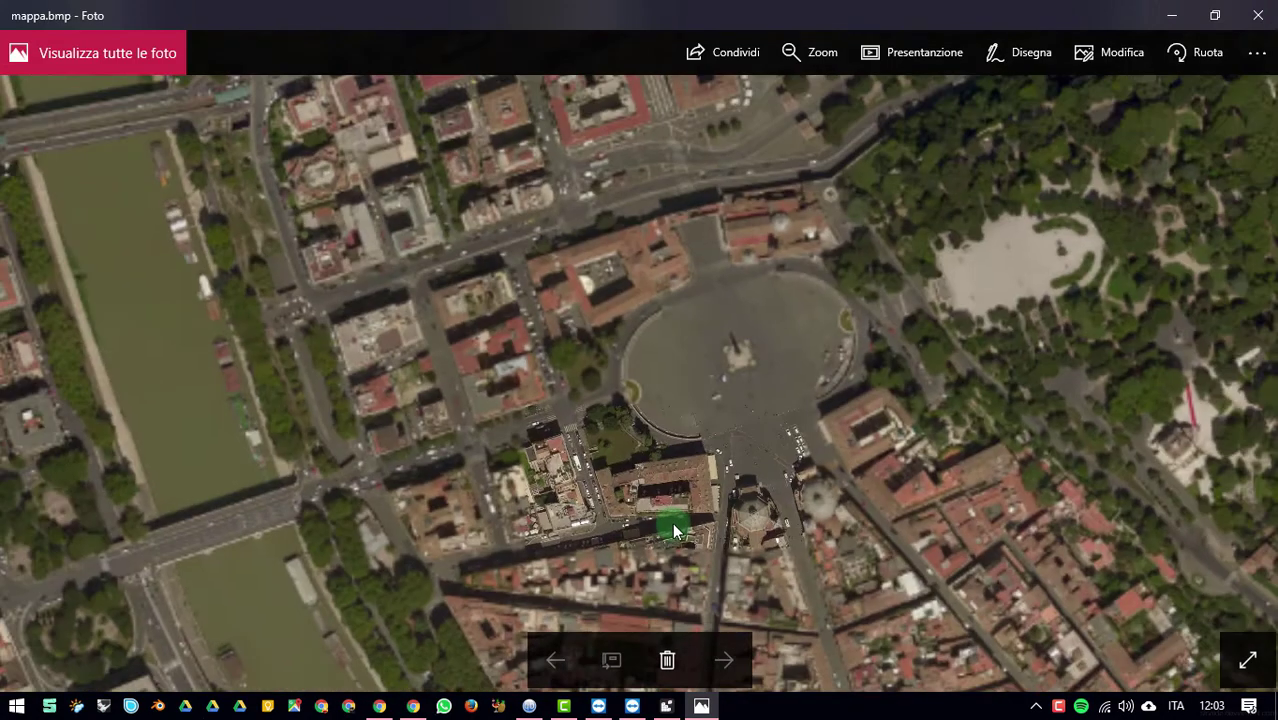
scroll(672, 522, down, 3)
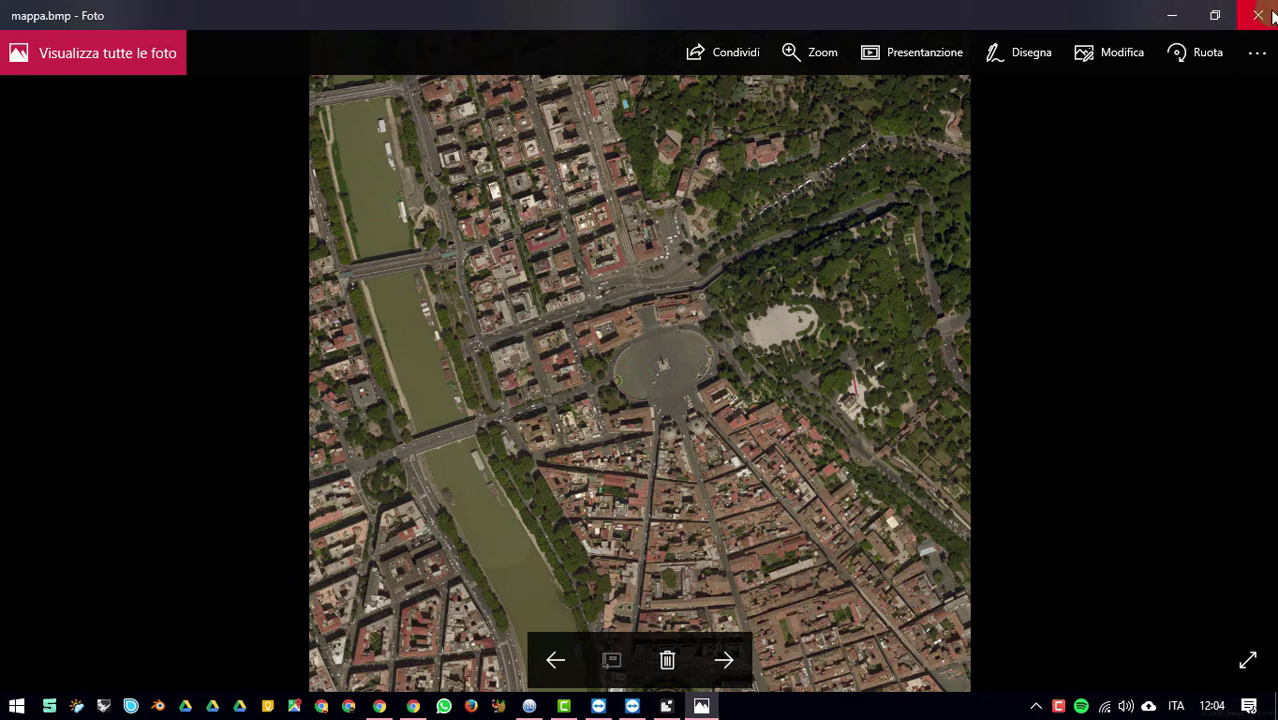
click(1172, 15)
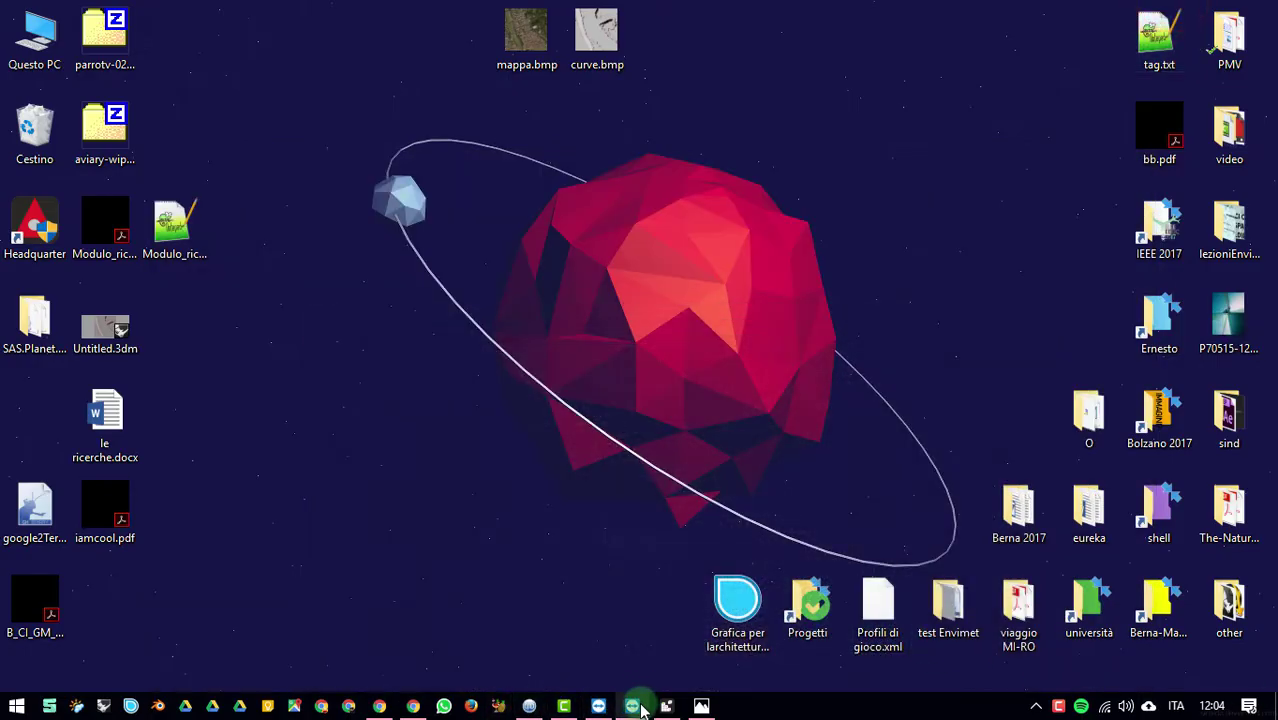
Step: Open ENVI-met Headquarter to check the available ENVI-met grid size versions, then switch back to SPACES and close Headquarter
mouse_move(640, 710)
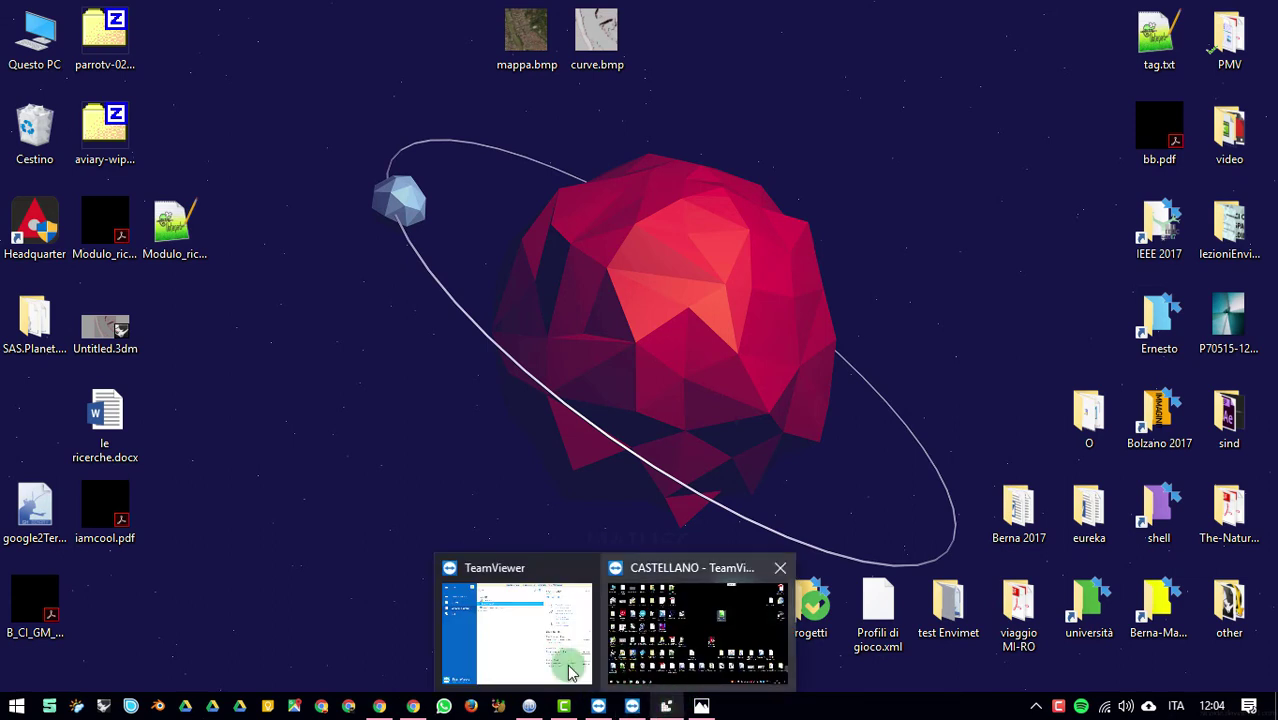
double_click(28, 238)
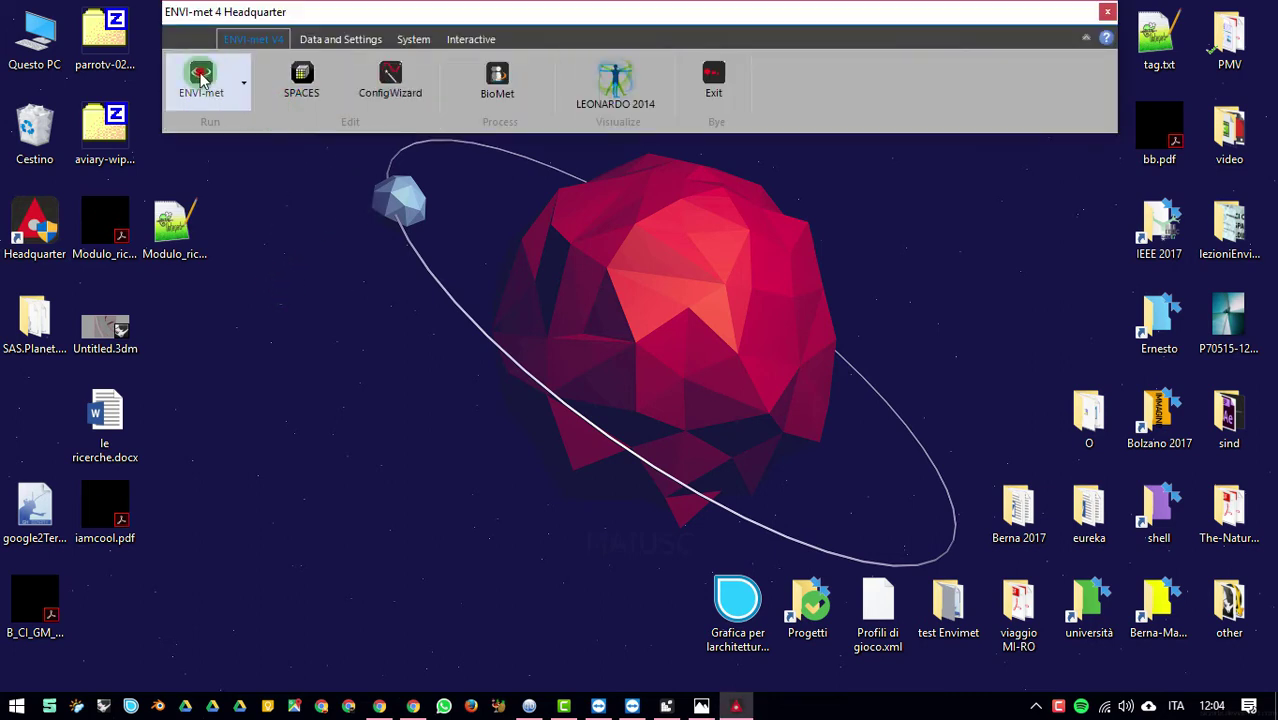
click(201, 74)
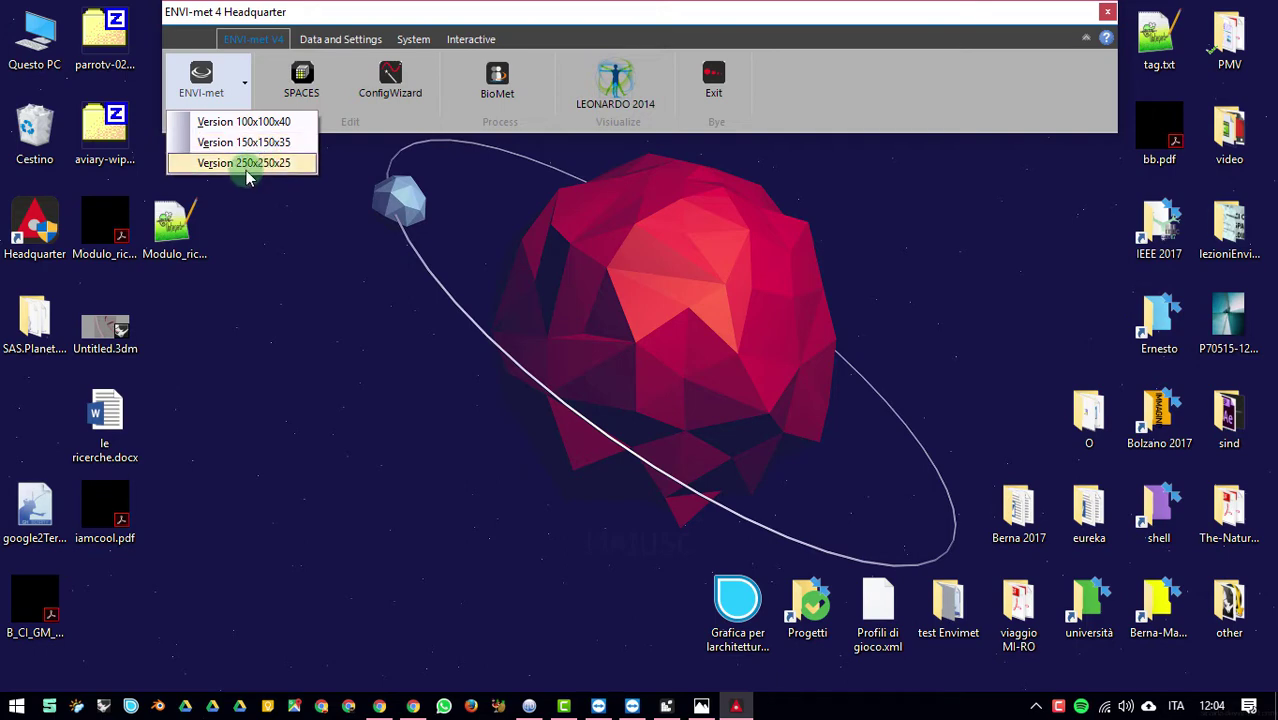
click(479, 467)
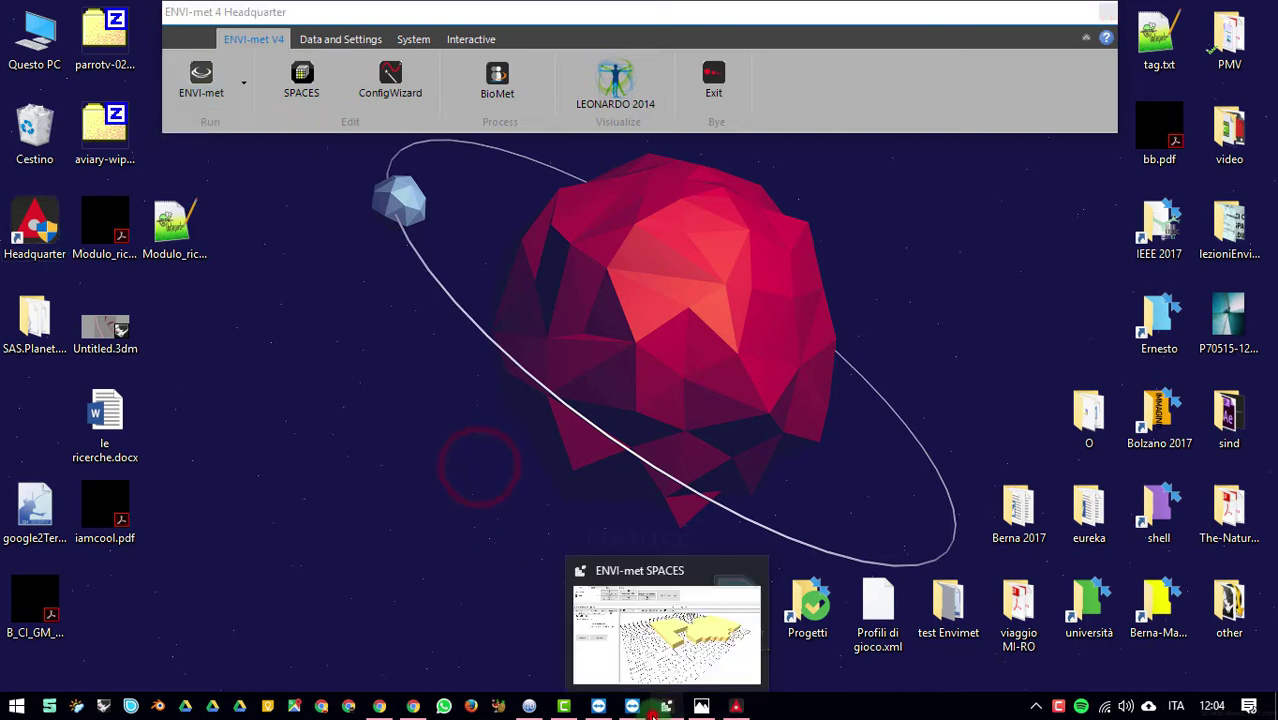
click(650, 711)
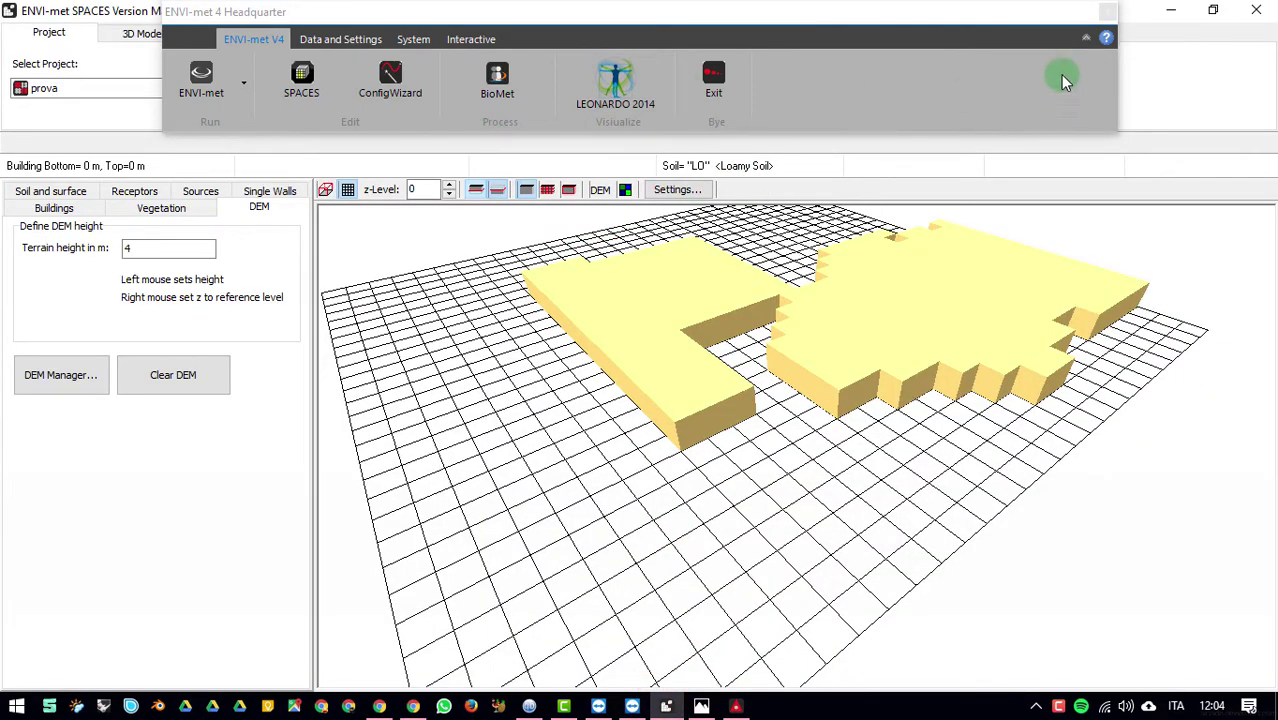
drag(1084, 14, 1100, 122)
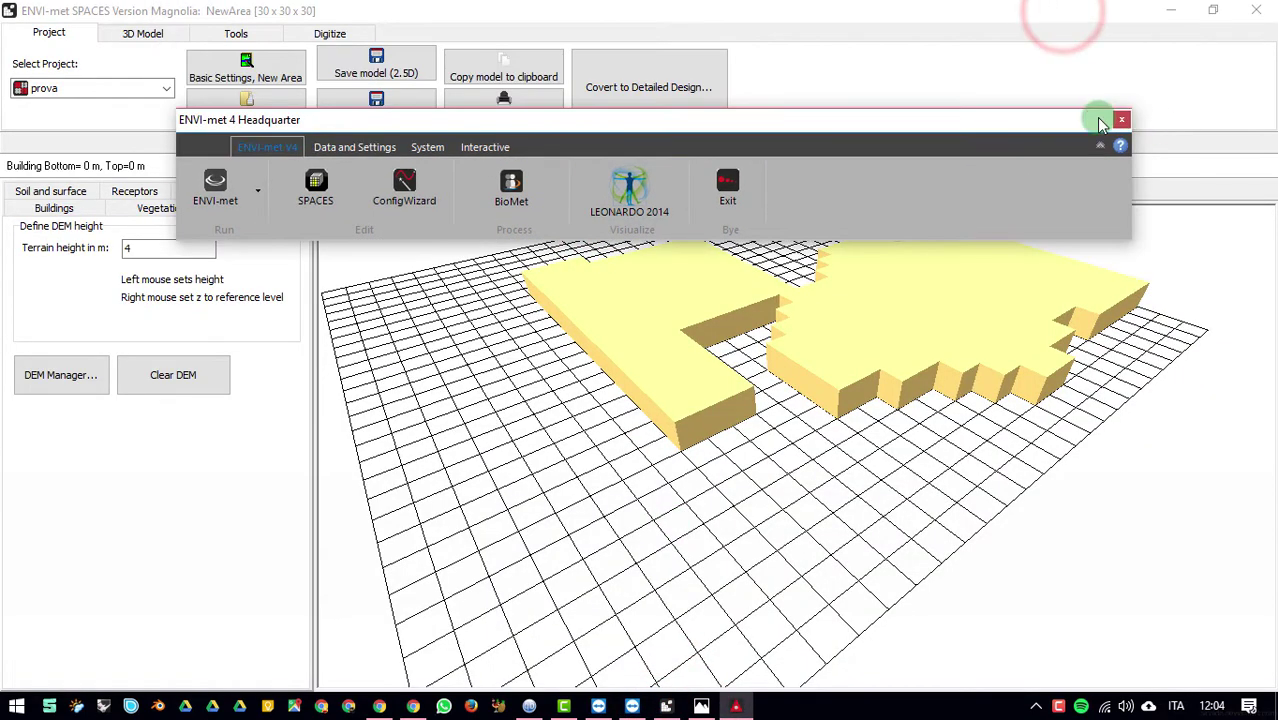
click(1119, 120)
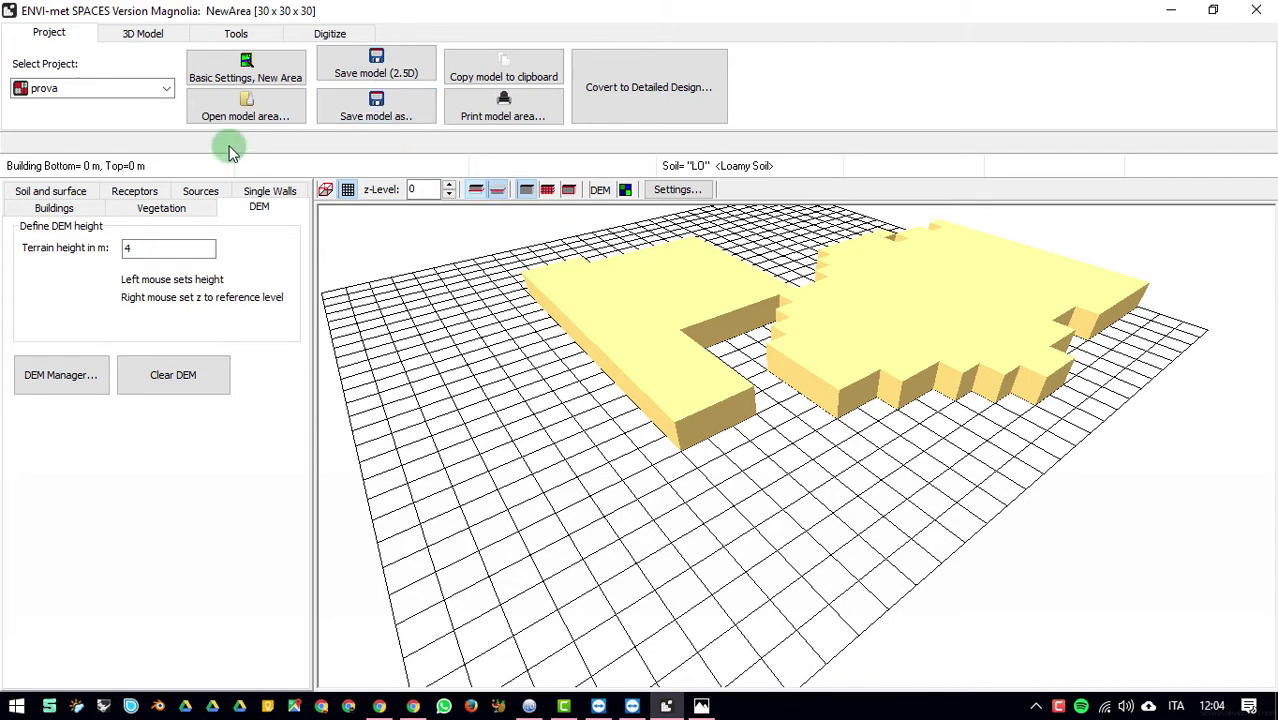
Step: Reopen the model domain settings and set the model rotation out of grid north to 0
click(224, 68)
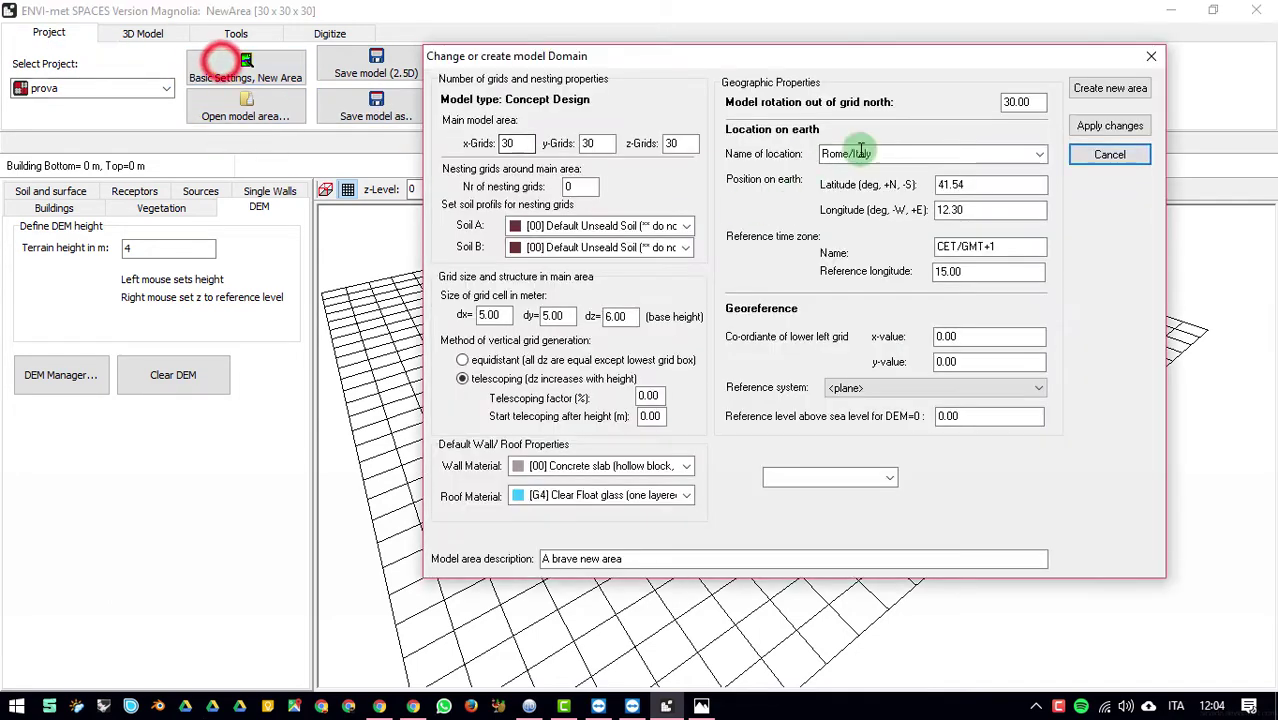
click(1099, 86)
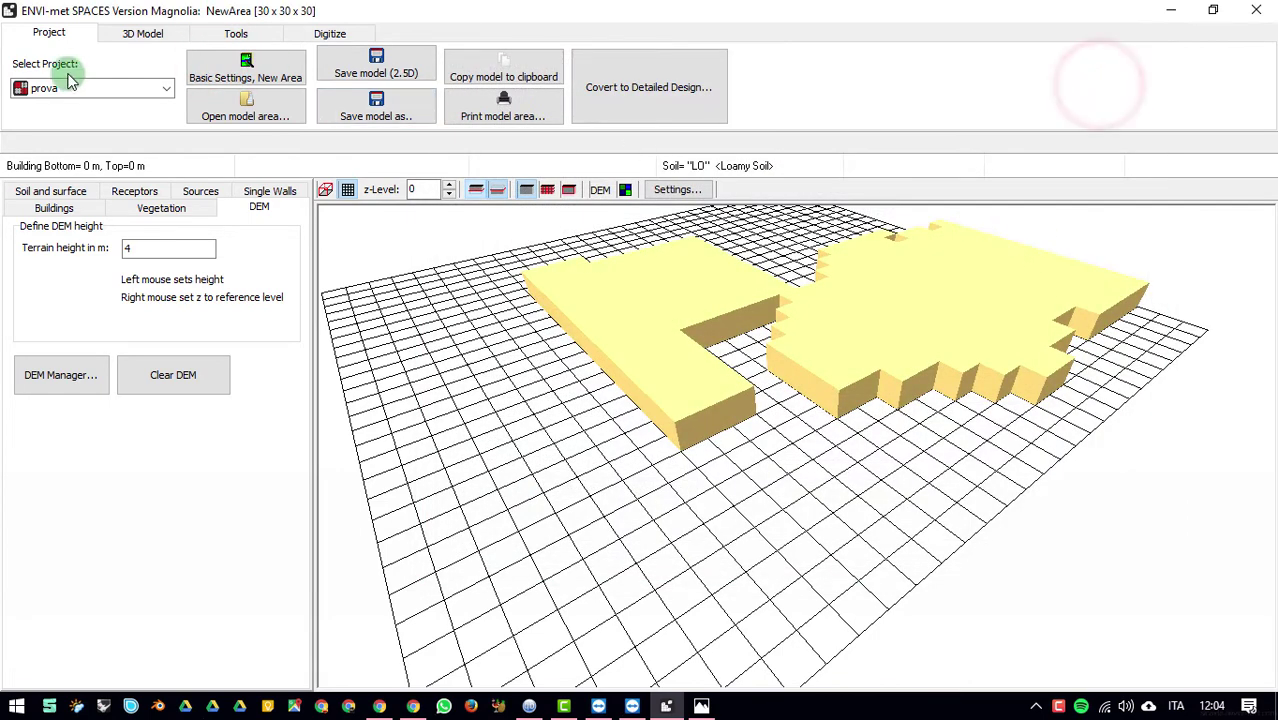
click(245, 68)
double_click(1033, 103)
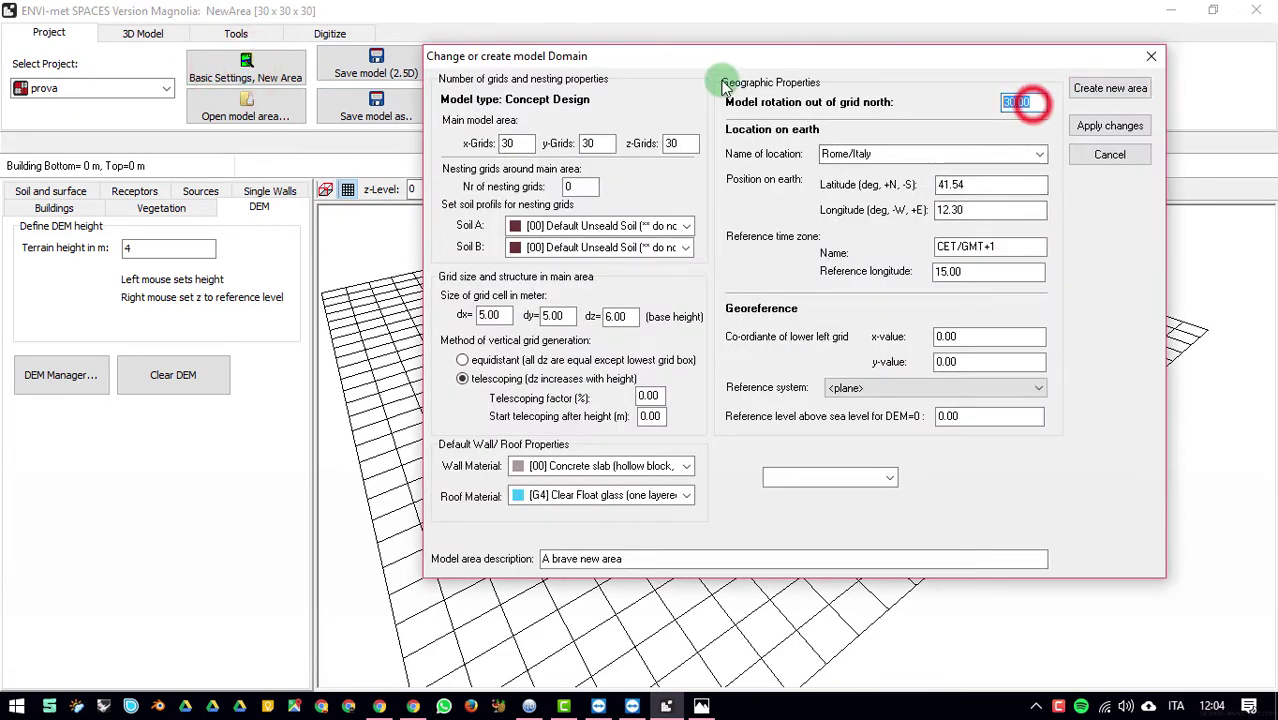
text(0)
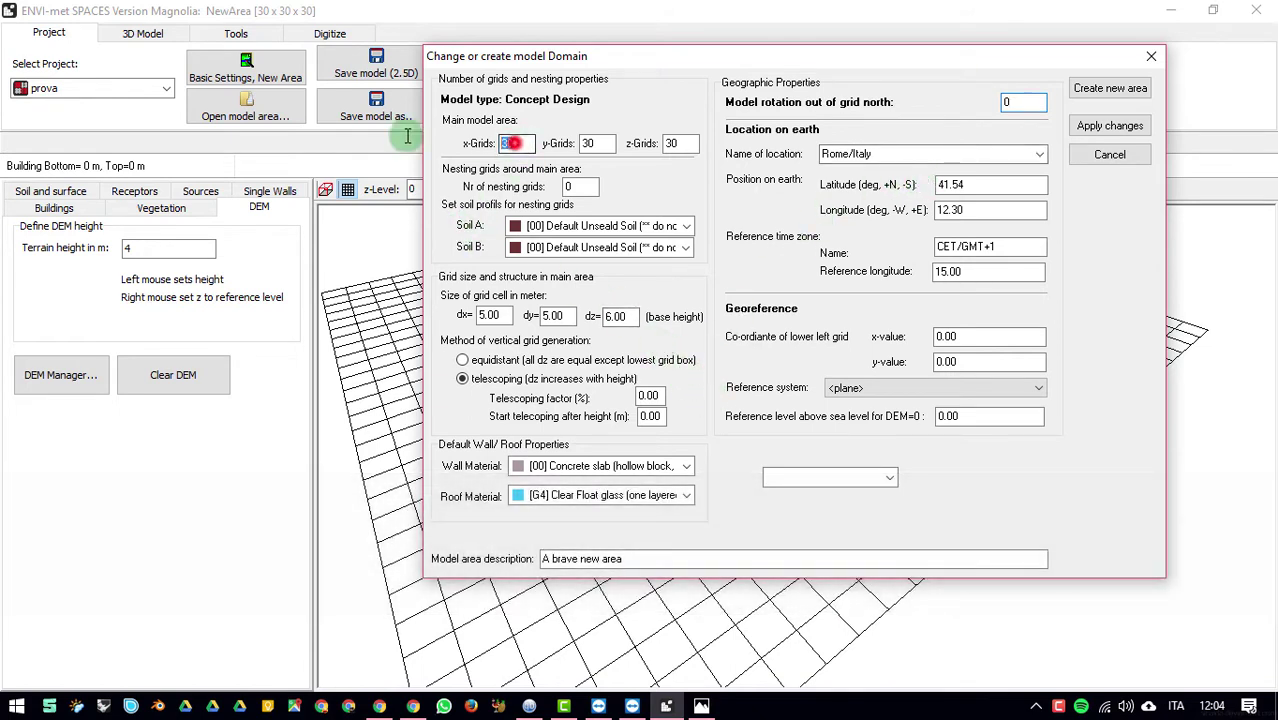
Step: Check the extent of the aerial map in mappa.bmp against the grid settings, then close the photo viewer
double_click(508, 143)
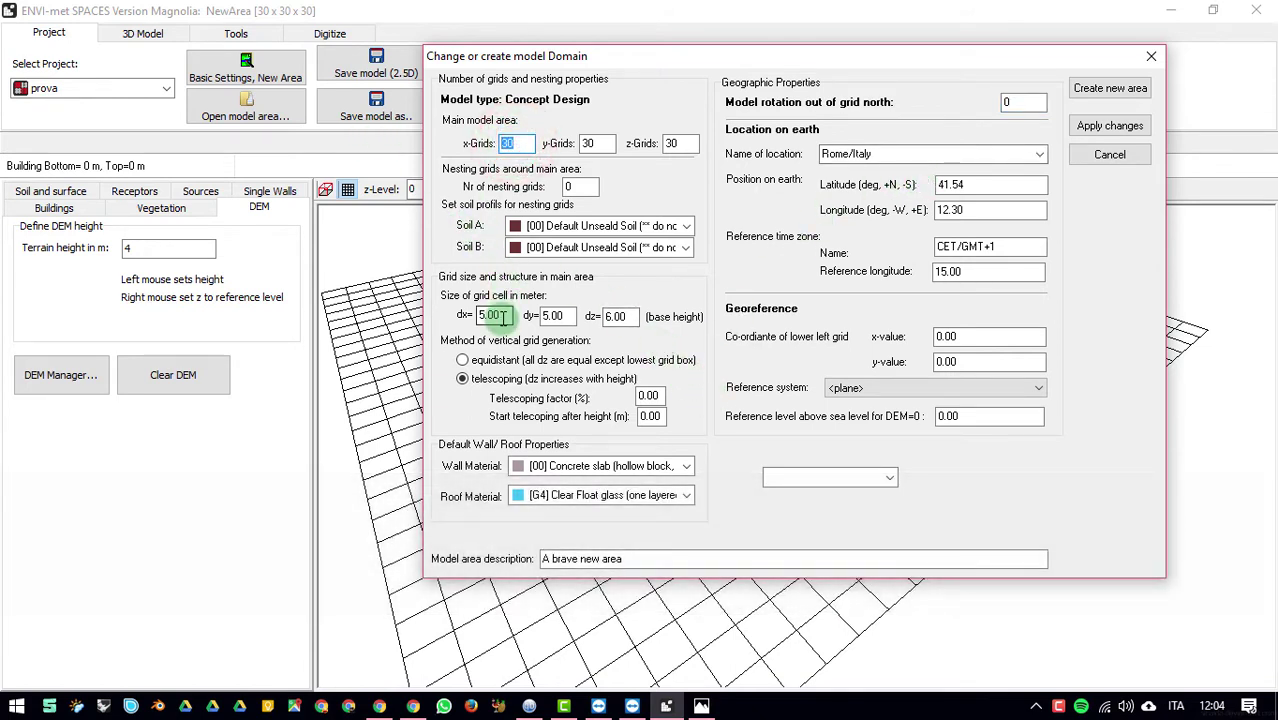
click(502, 312)
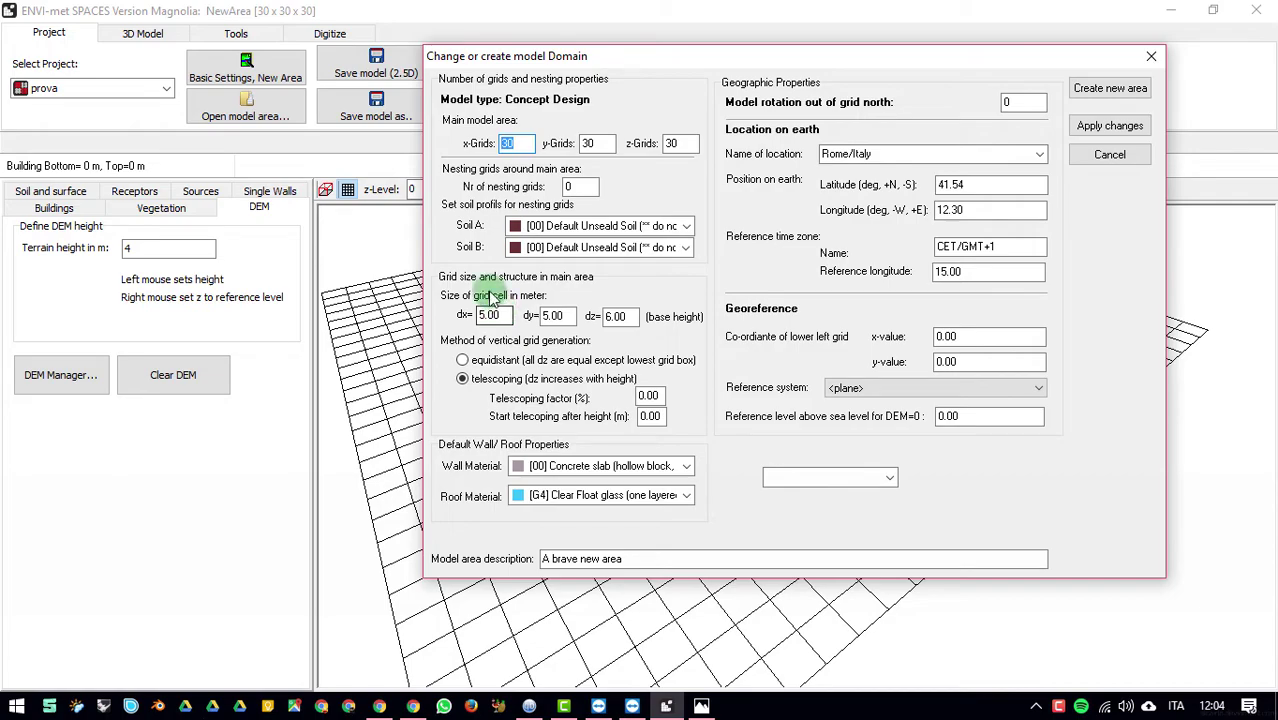
click(701, 706)
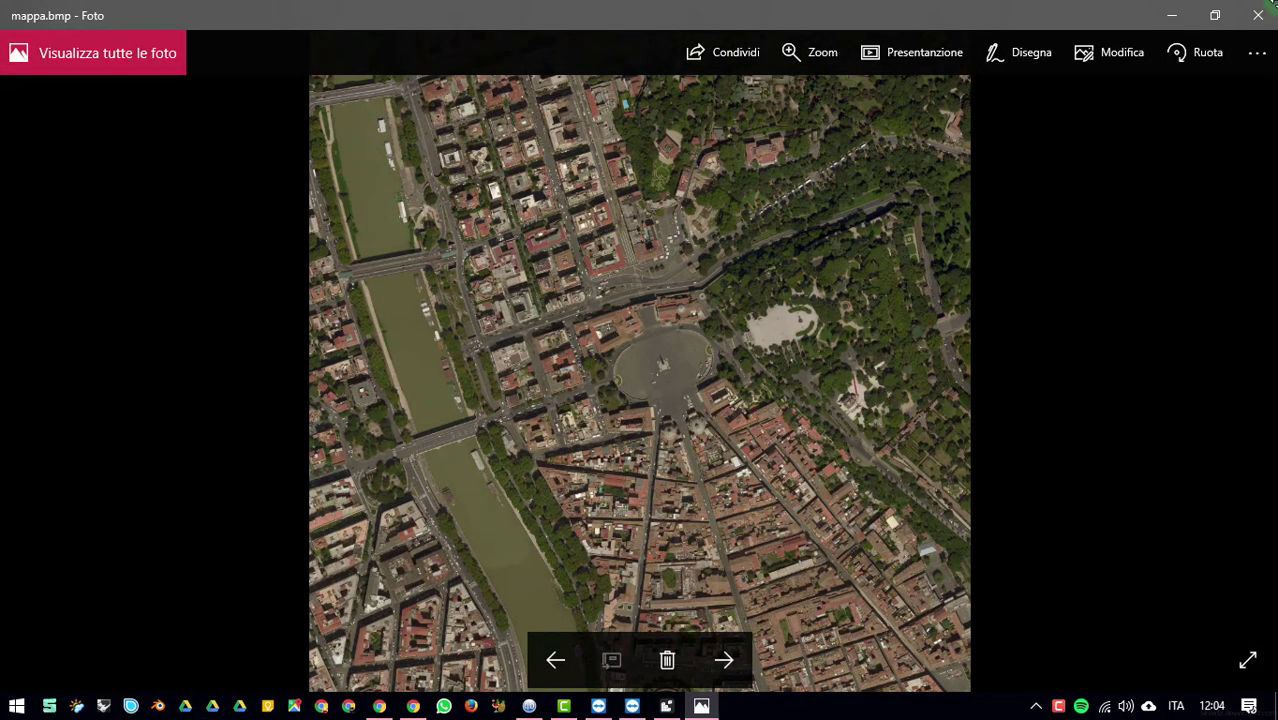
click(1257, 15)
Step: Set the main model area to 255 x-grids, 255 y-grids and 25 z-grids
mouse_move(500, 144)
mouse_down()
mouse_move(520, 135)
mouse_move(494, 143)
mouse_up()
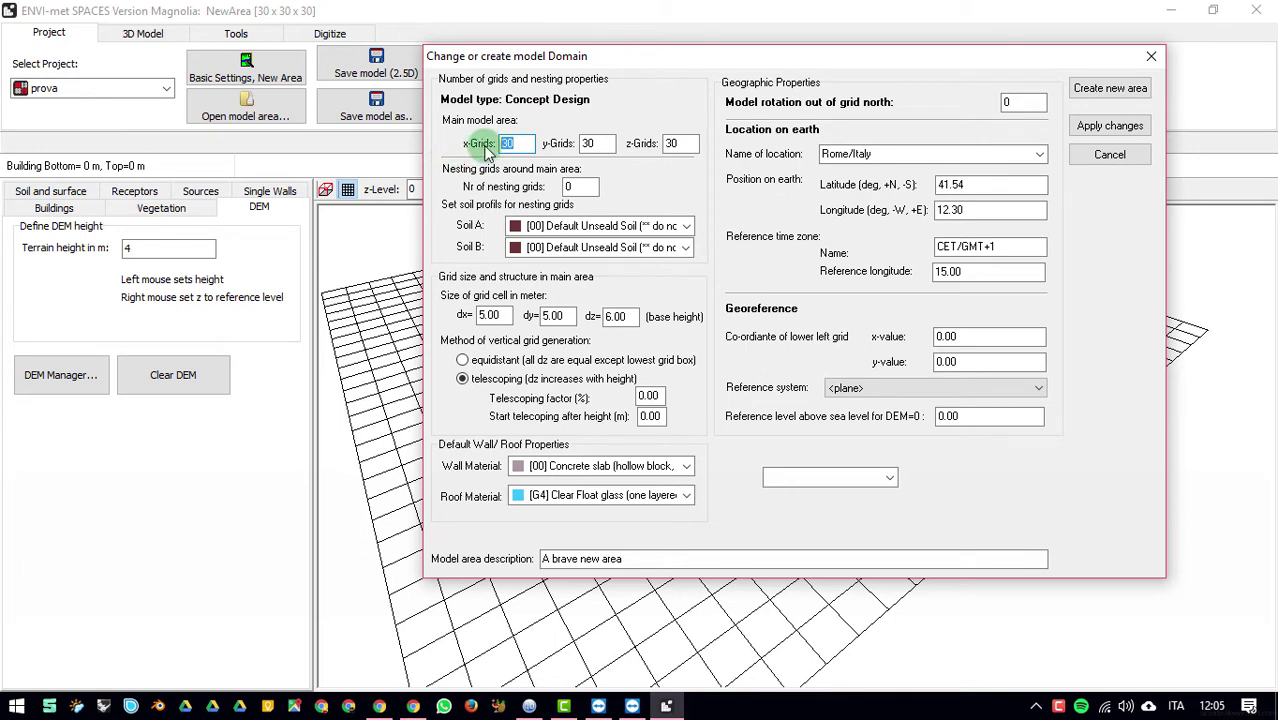
text(255)
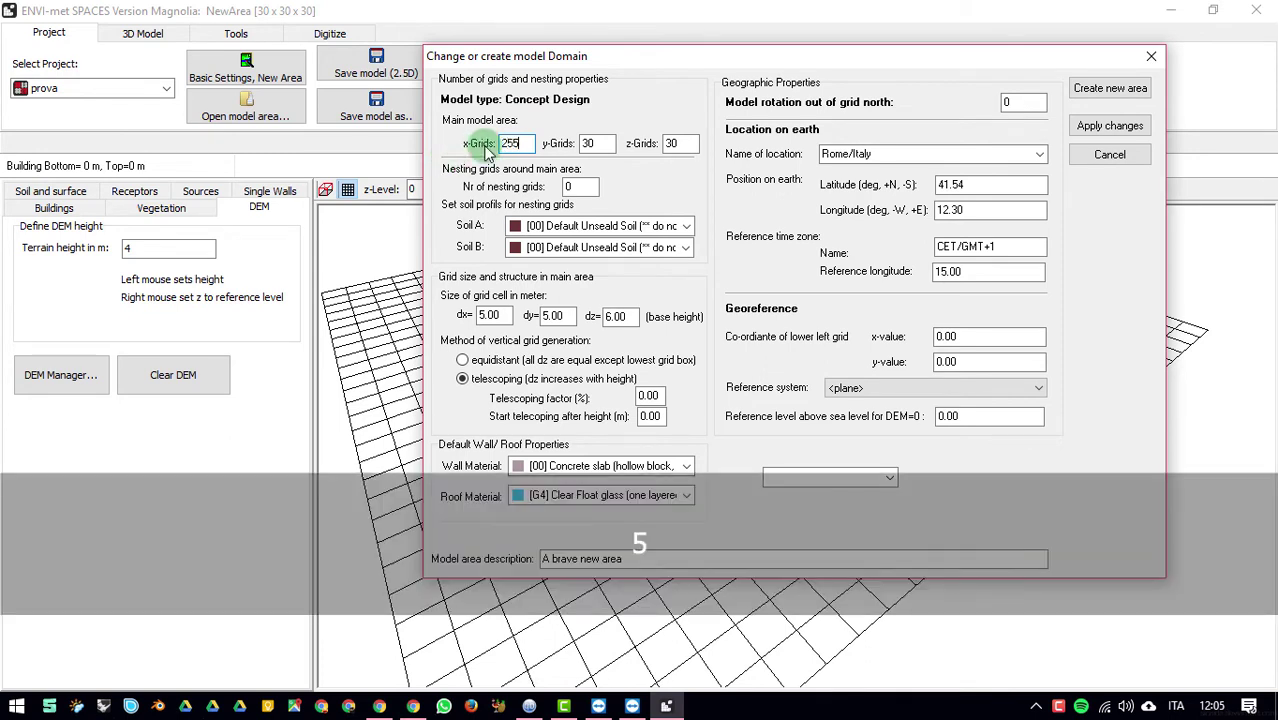
double_click(593, 142)
text(255)
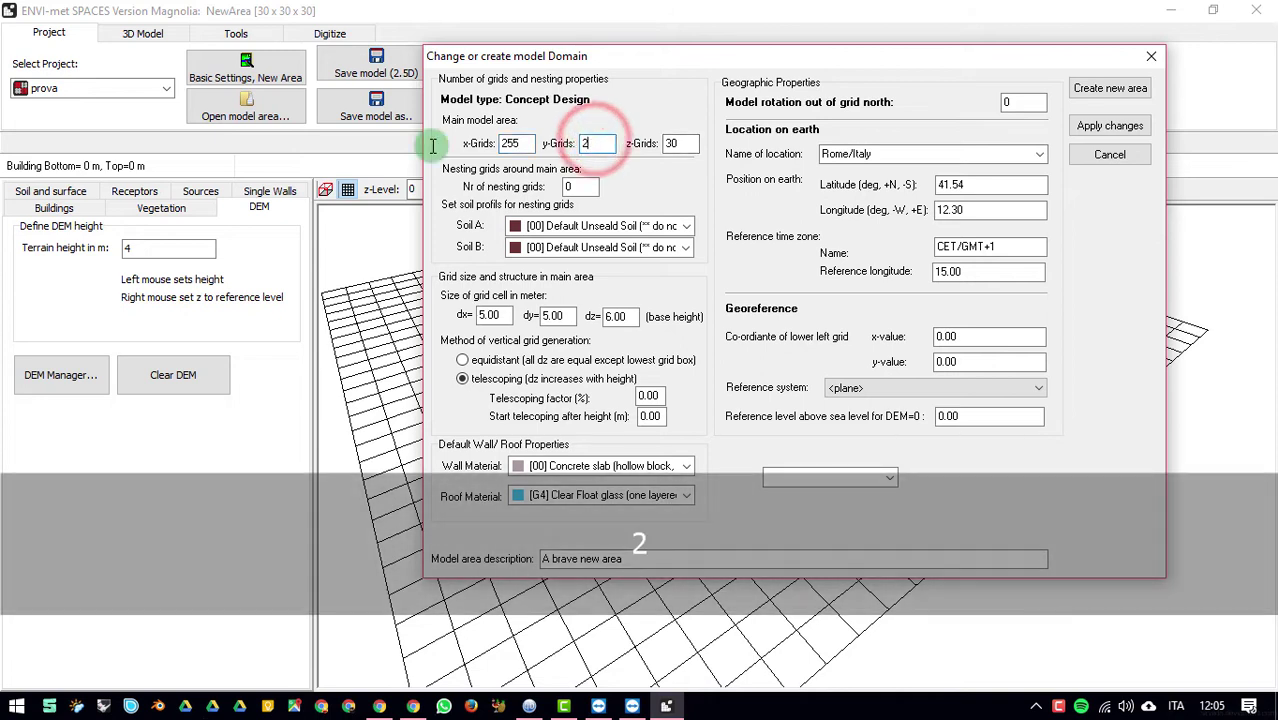
double_click(680, 143)
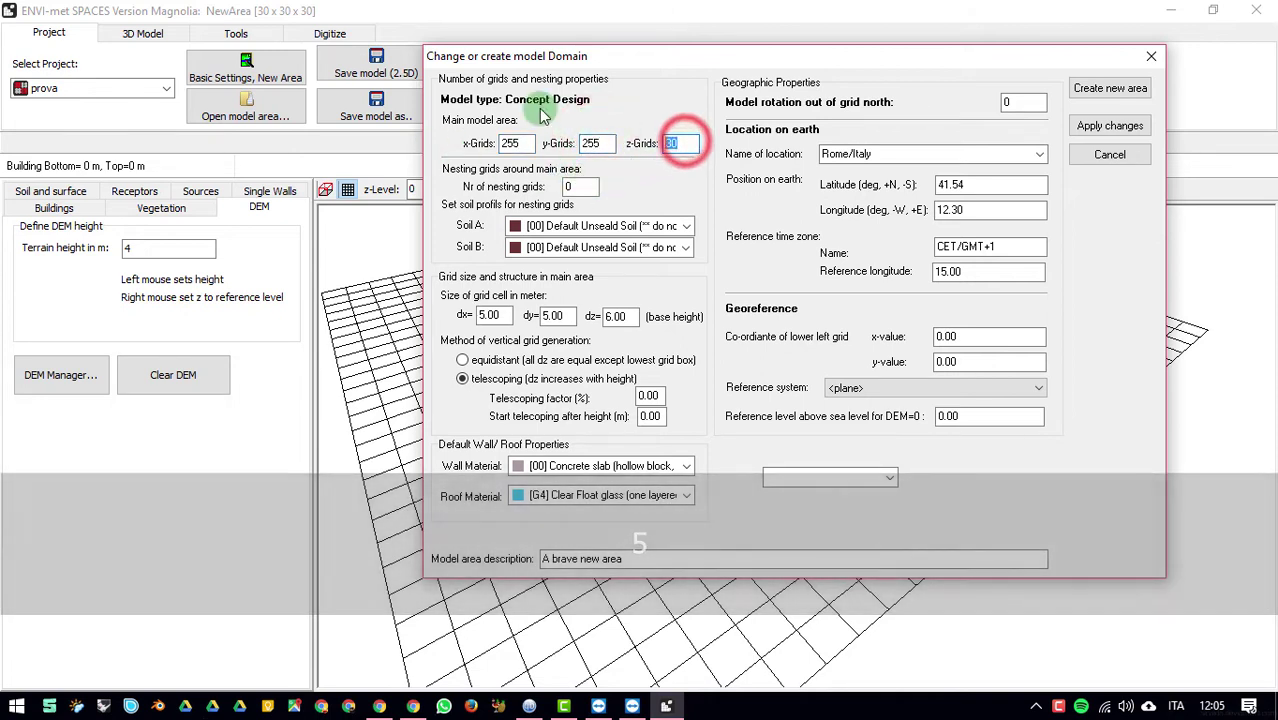
text(25)
Step: Open Calculator to divide 1000 by 255, then multiply 4 by 255 to check the cell size for the domain
key(XF86Calculator)
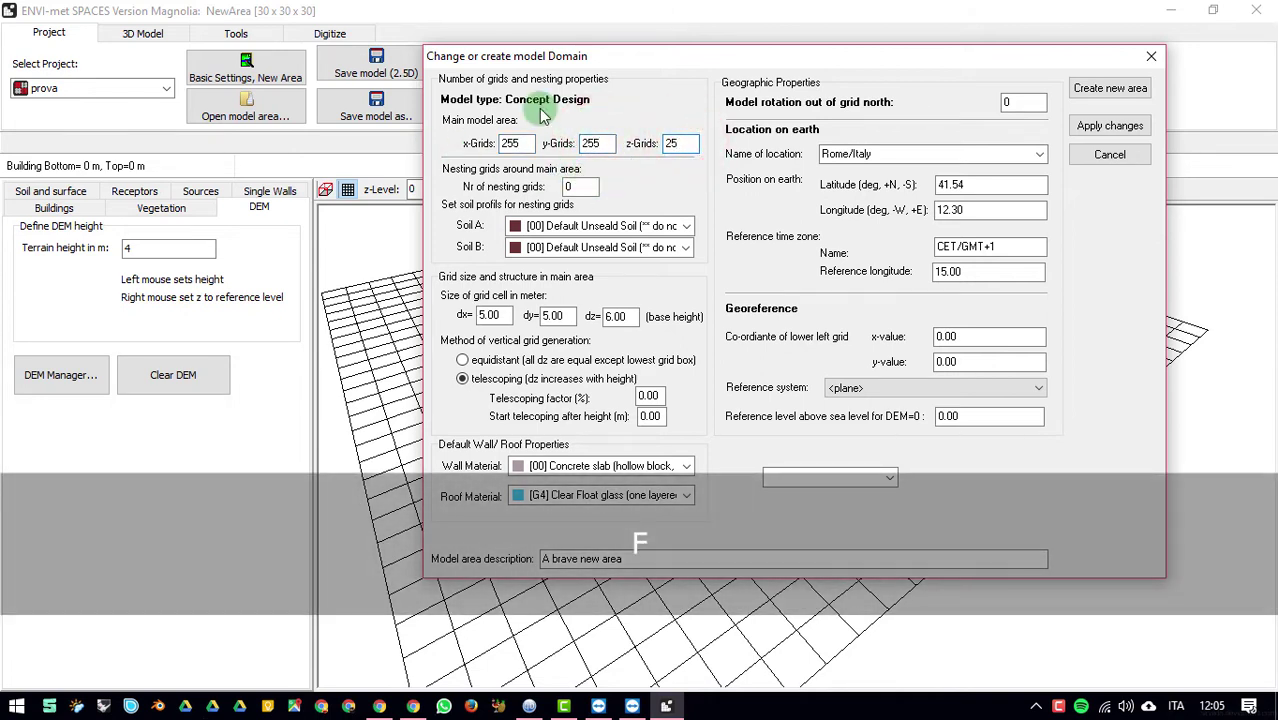
text(255)
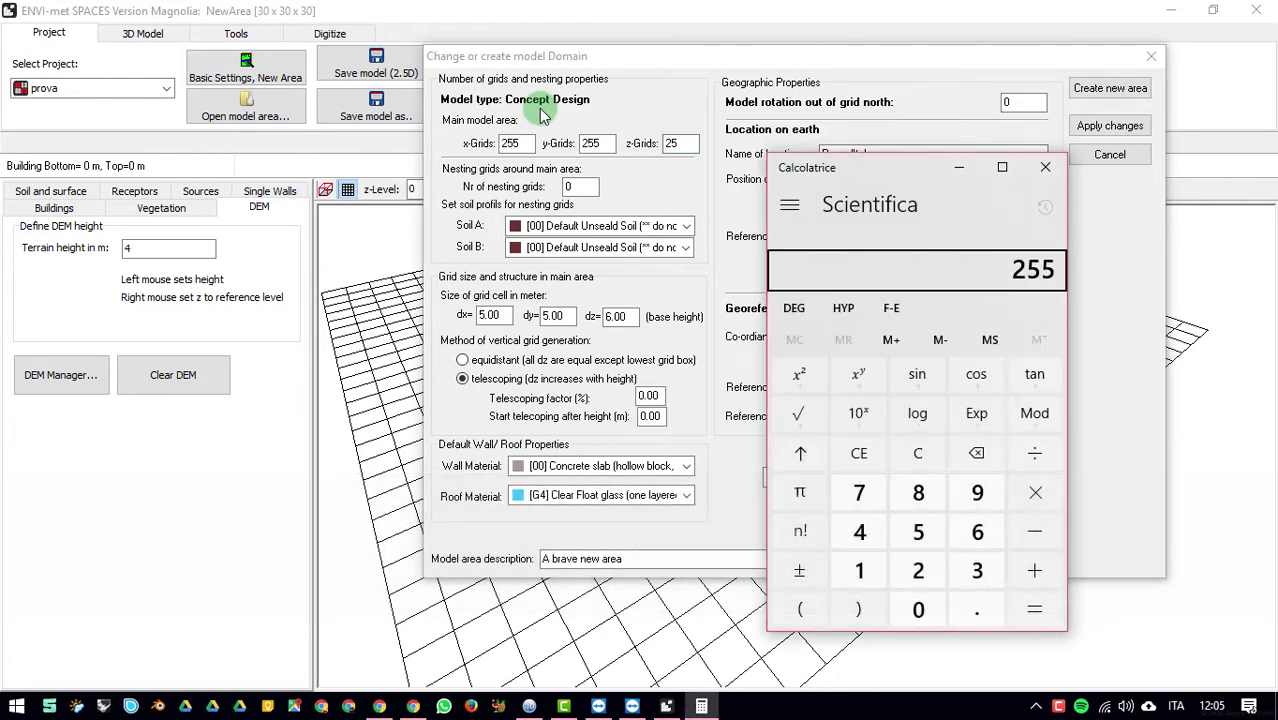
key(BackSpace)
key(BackSpace)
key(BackSpace)
text(1000/255)
key(Return)
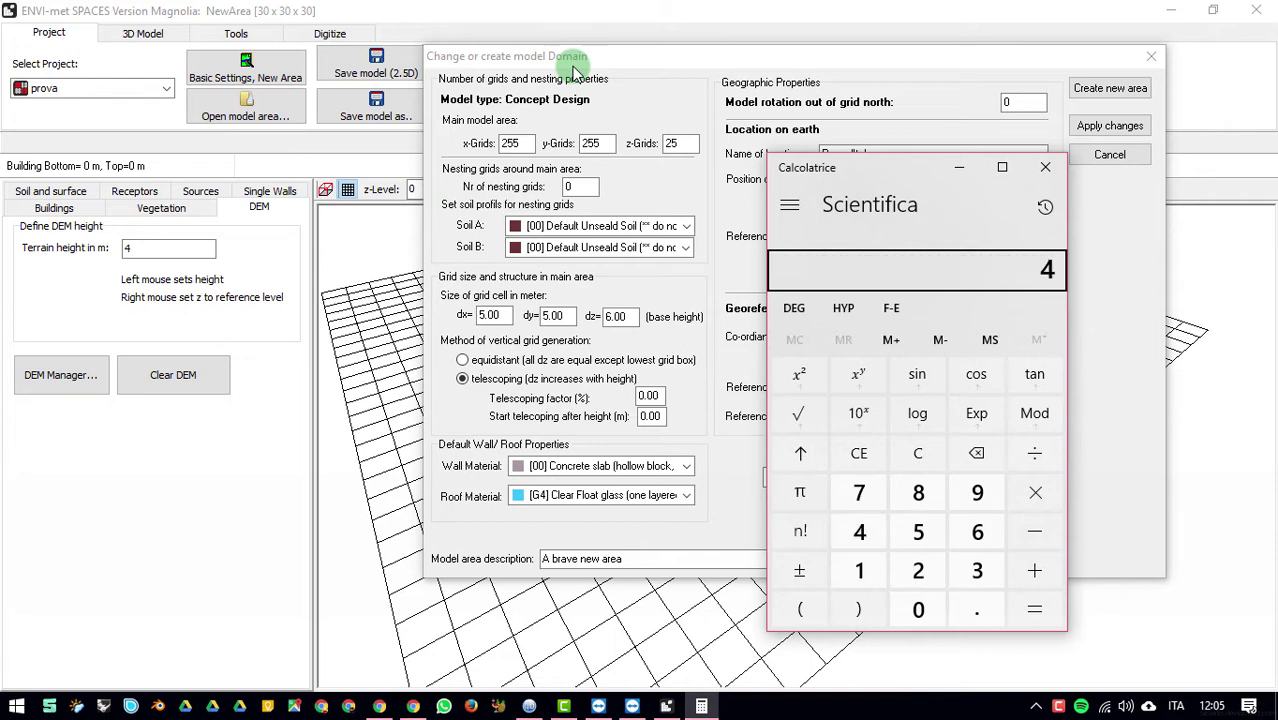
text(*255)
key(Return)
Step: Calculate 255 divided by 10 and 255 divided by 8
text(255)
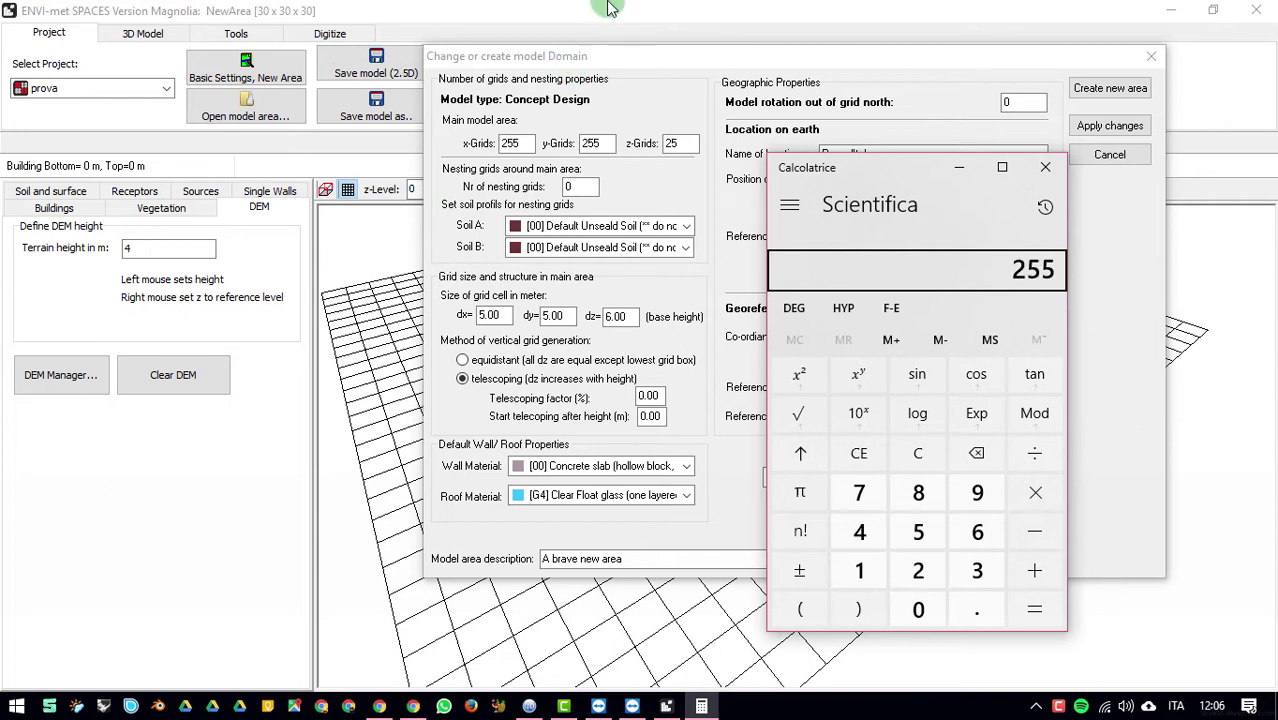
key(slash)
text(10)
key(Return)
text(255)
key(slash)
text(8)
key(Return)
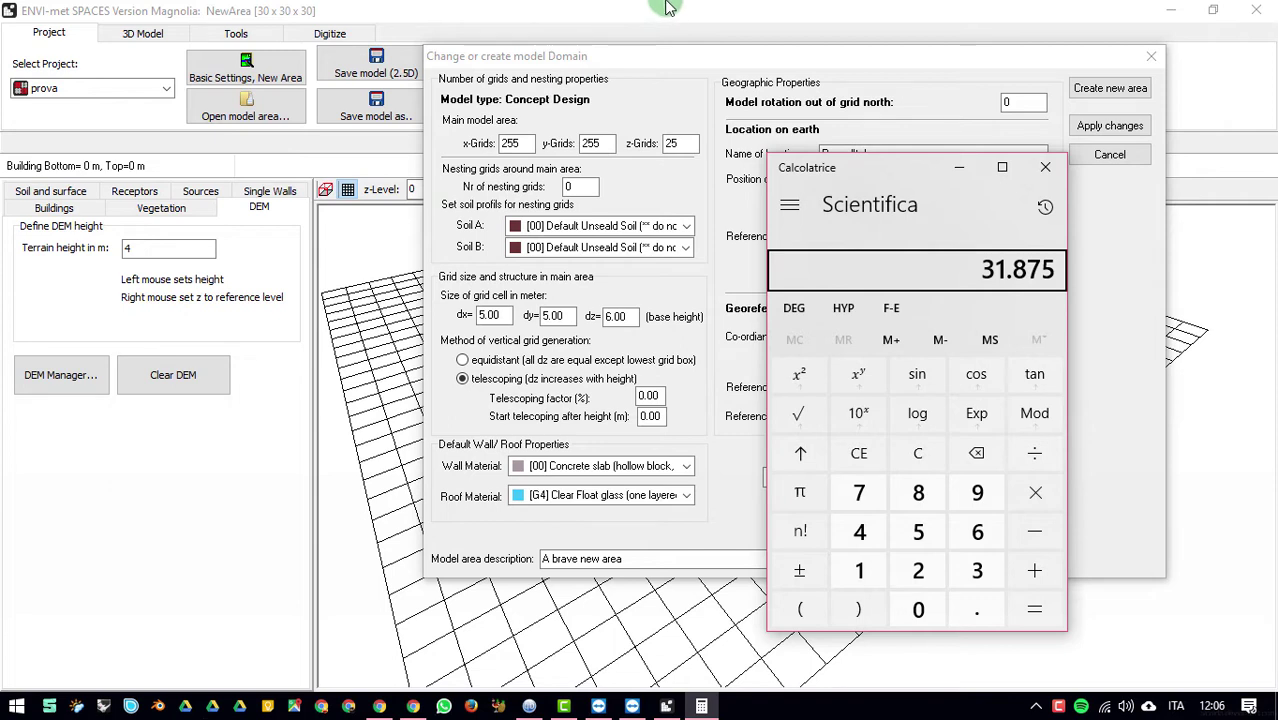
Step: Check the grid values in SPACES, then return to Calculator and divide 1000 by 150
click(668, 706)
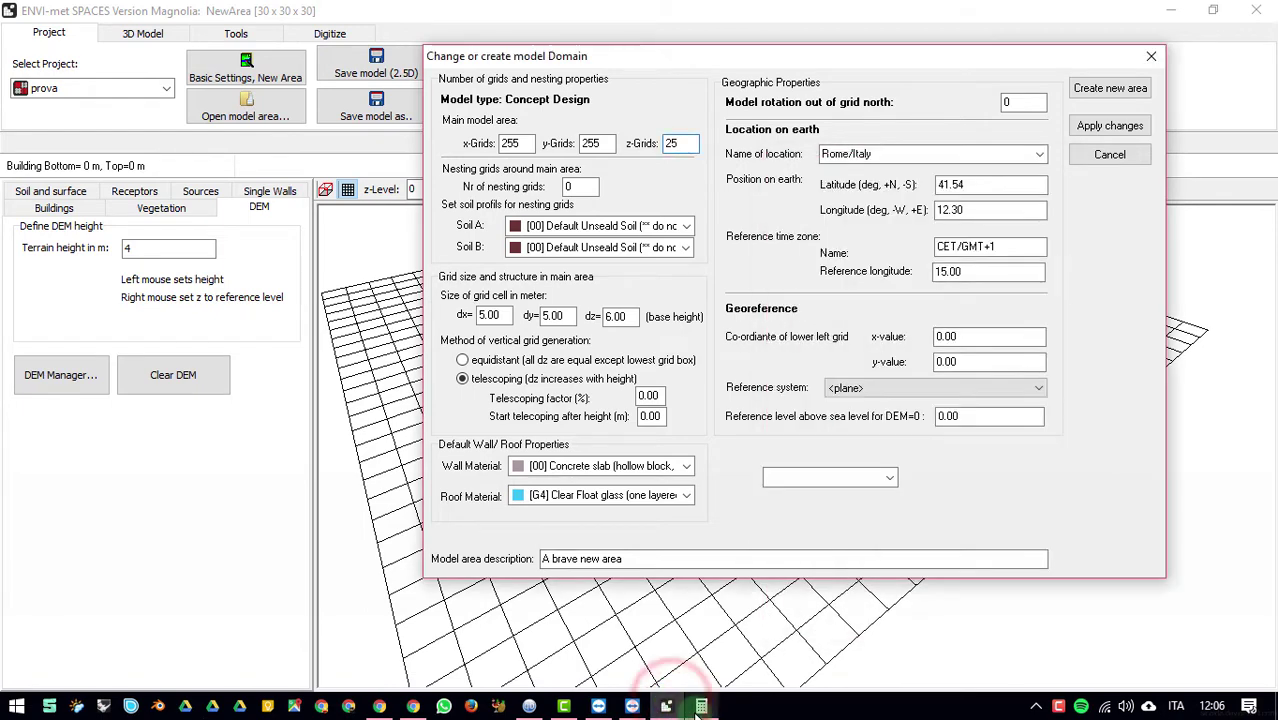
click(668, 706)
click(656, 708)
click(664, 706)
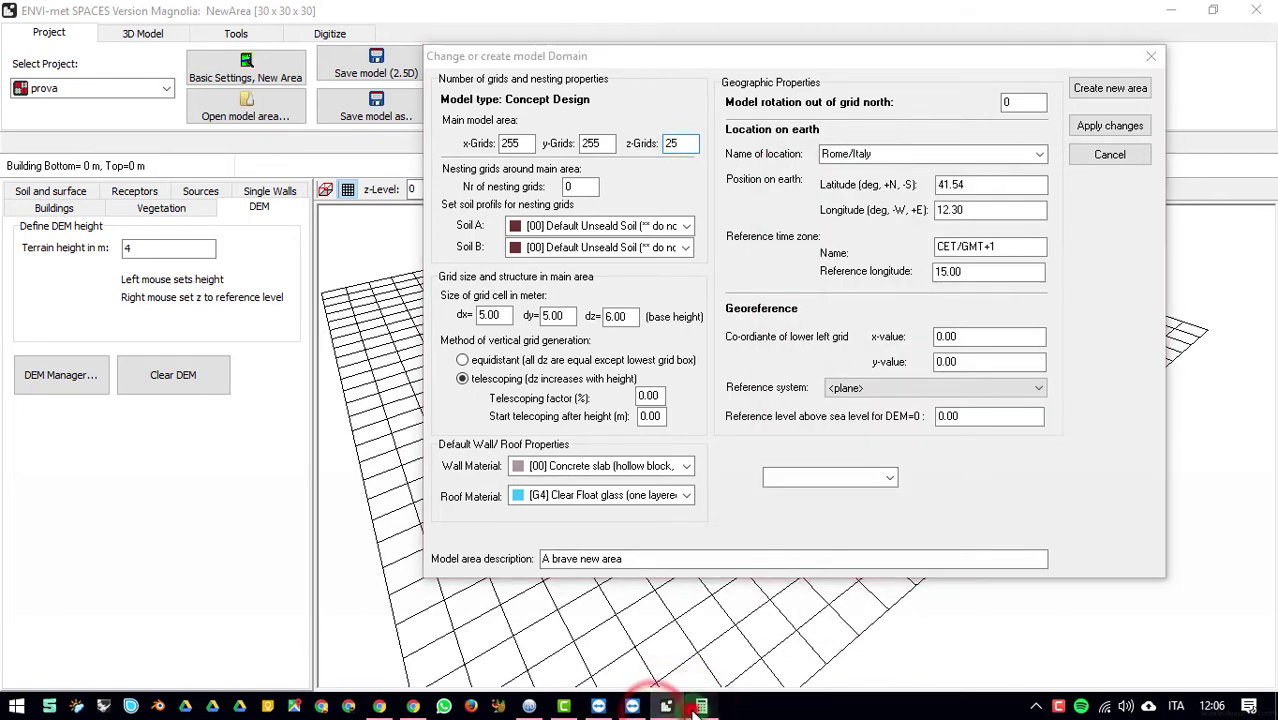
text(150)
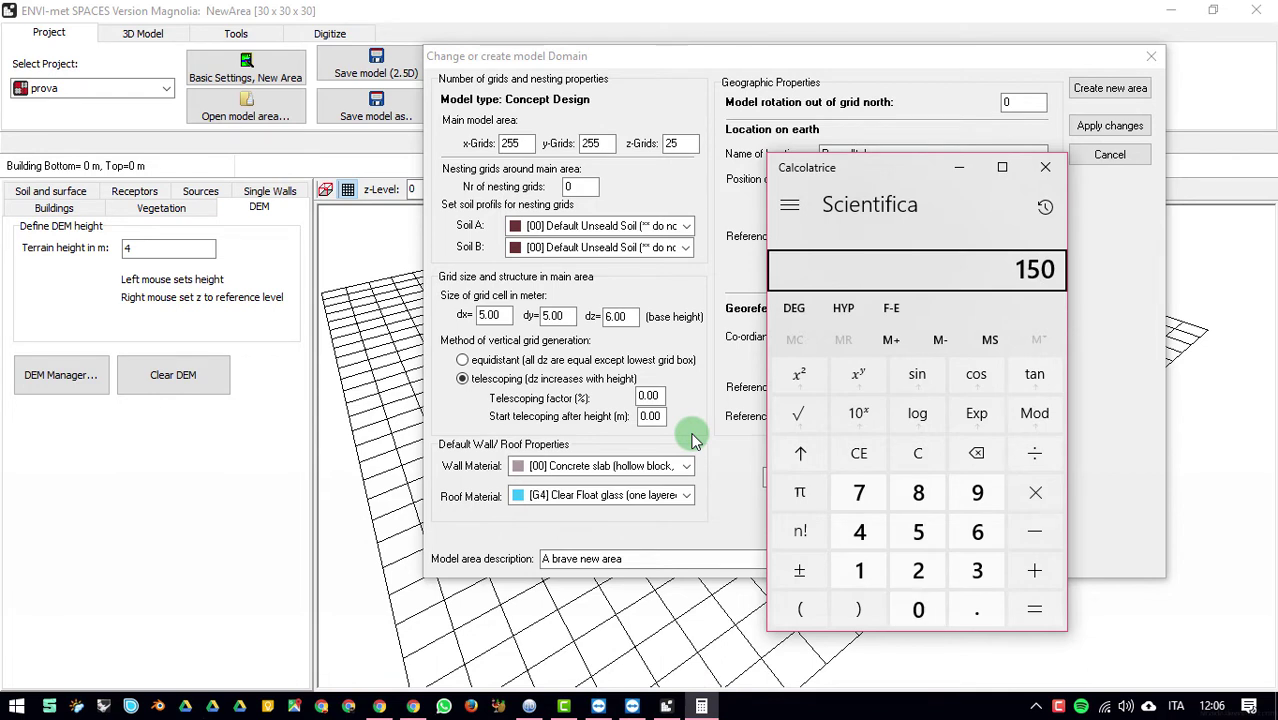
key(BackSpace)
key(BackSpace)
key(BackSpace)
text(100)
key(slash)
text(150)
key(Return)
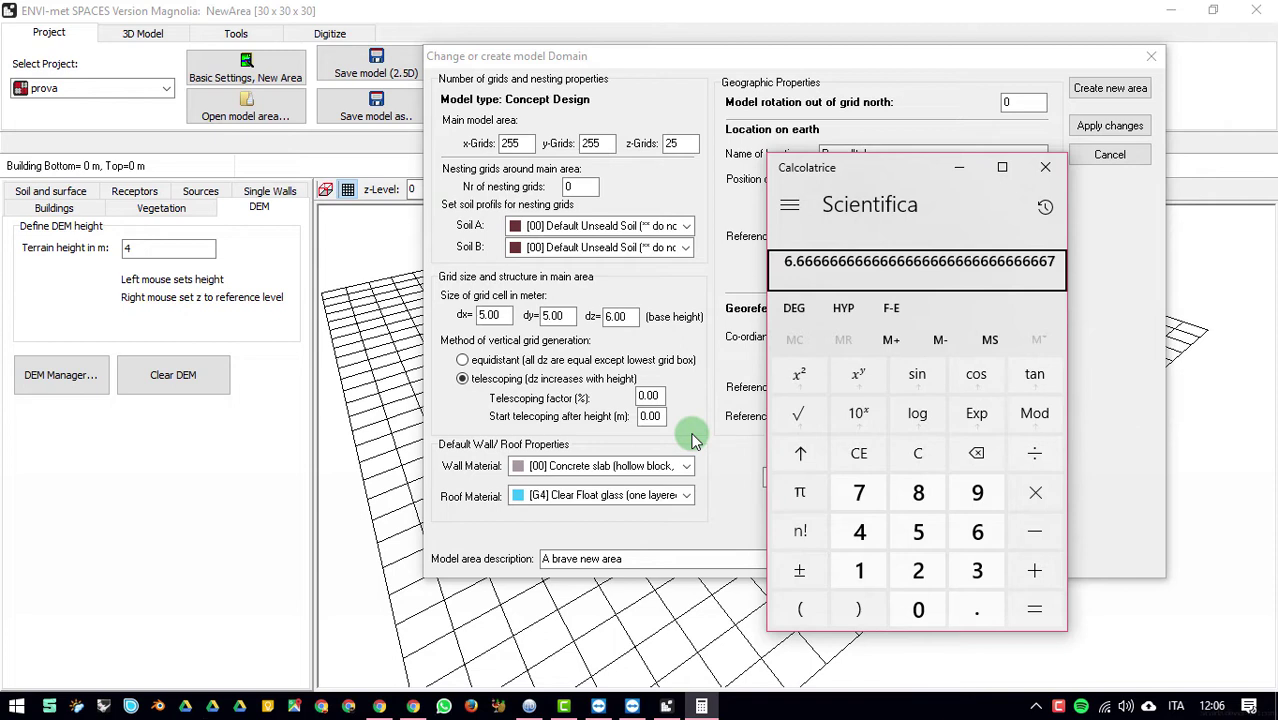
Step: Clear the calculator entry and repeat the division of 1000 by 150
text(150)
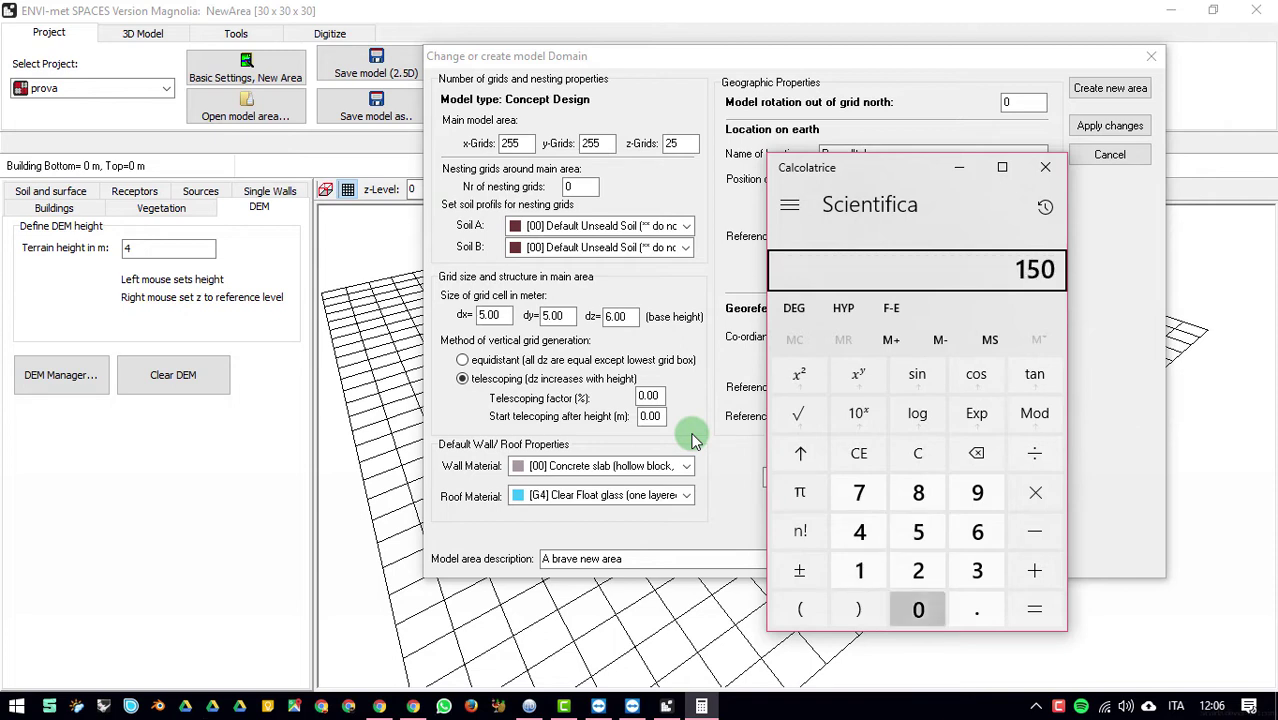
text(0)
key(BackSpace)
key(BackSpace)
key(BackSpace)
key(BackSpace)
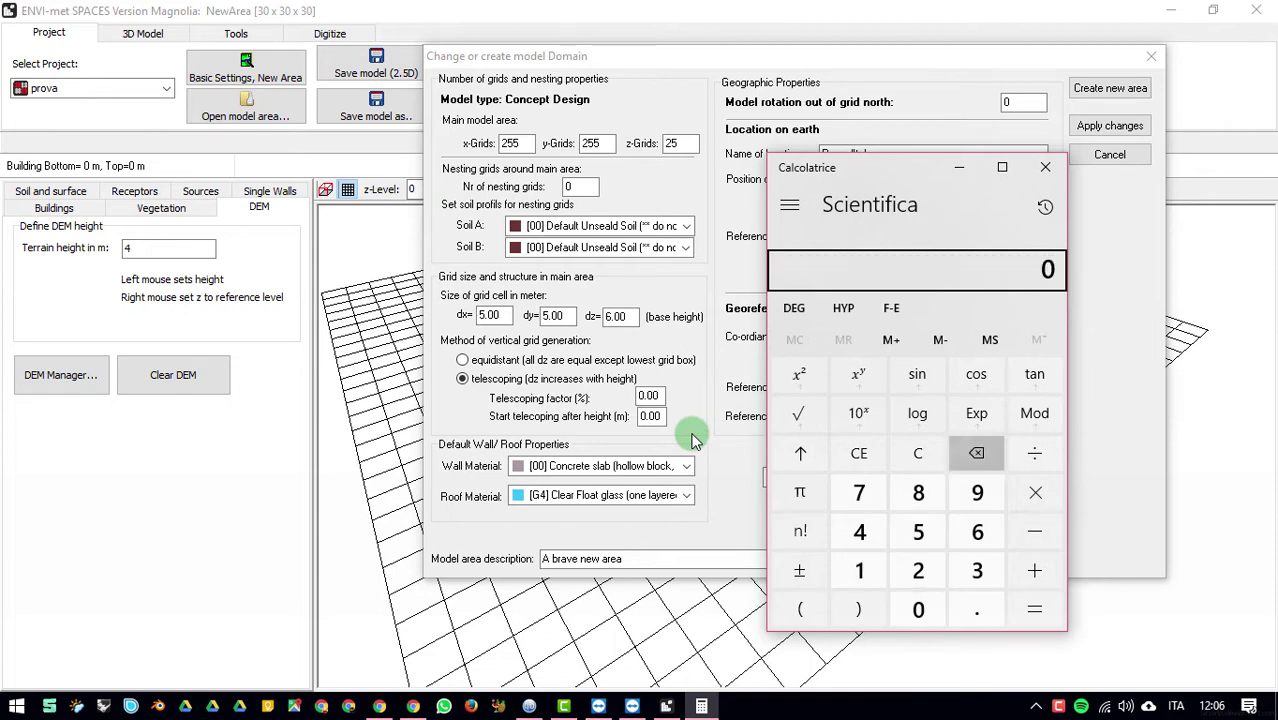
text(100)
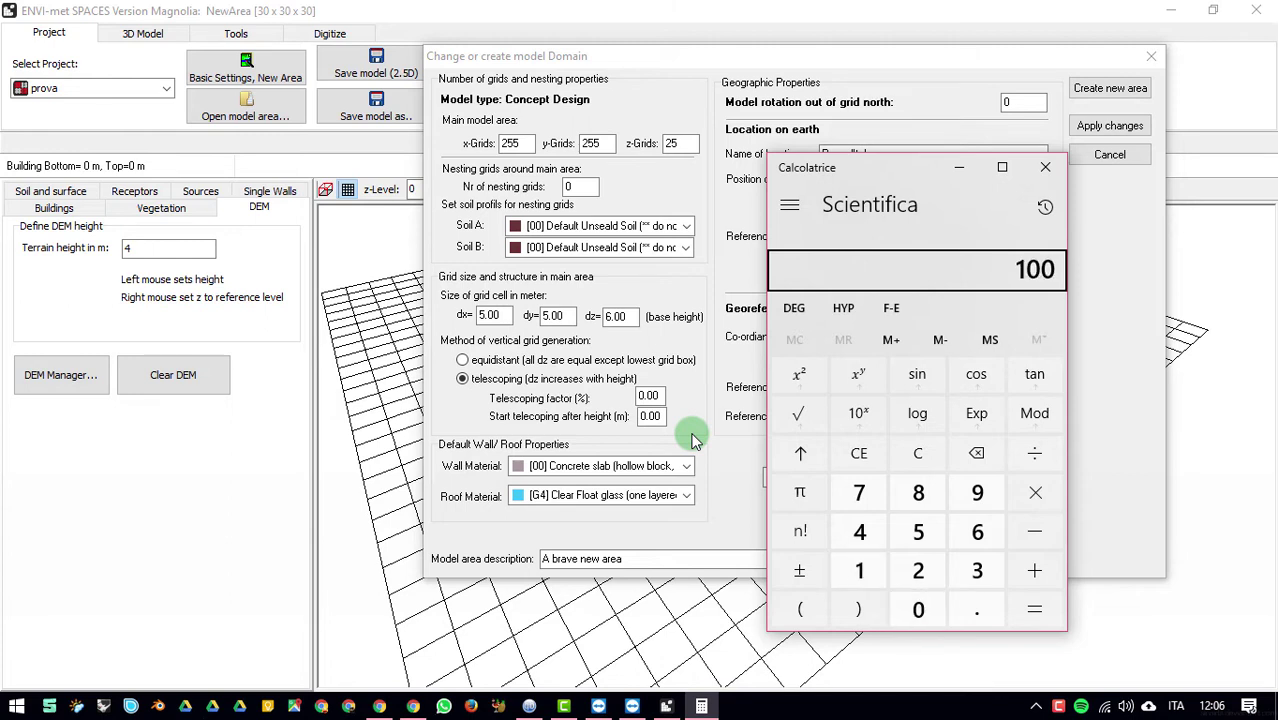
text(0/150)
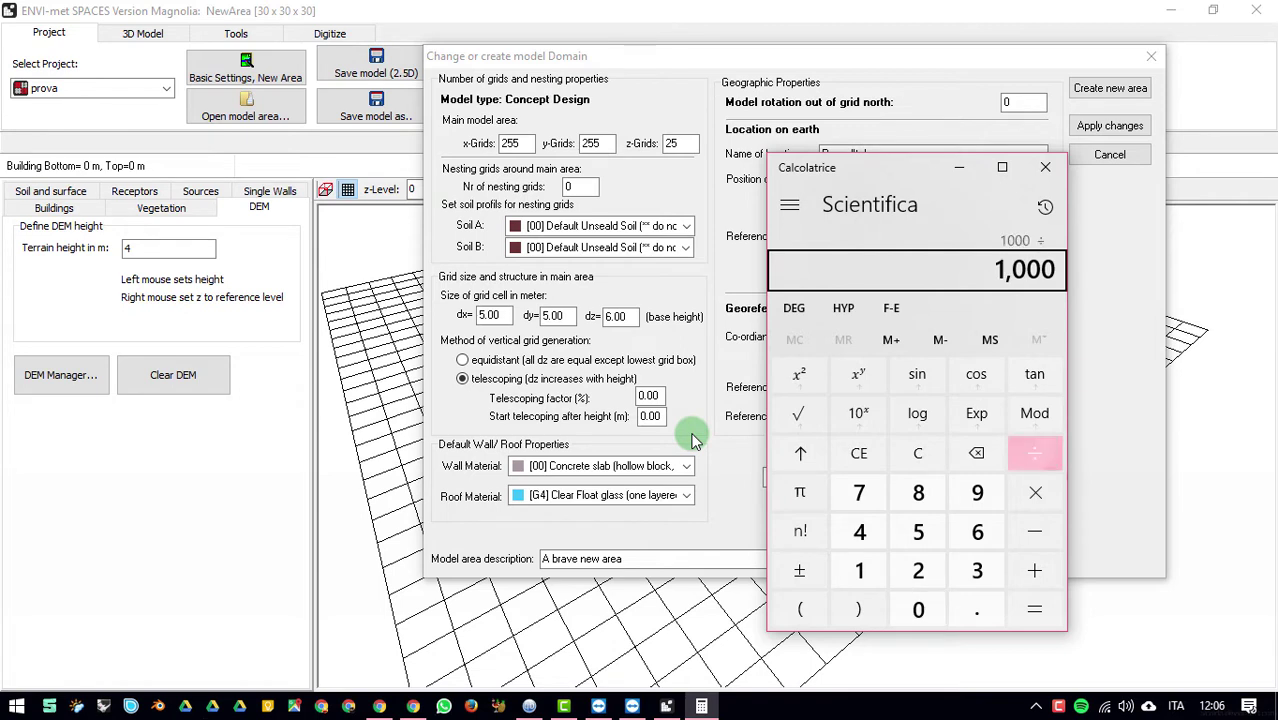
key(Return)
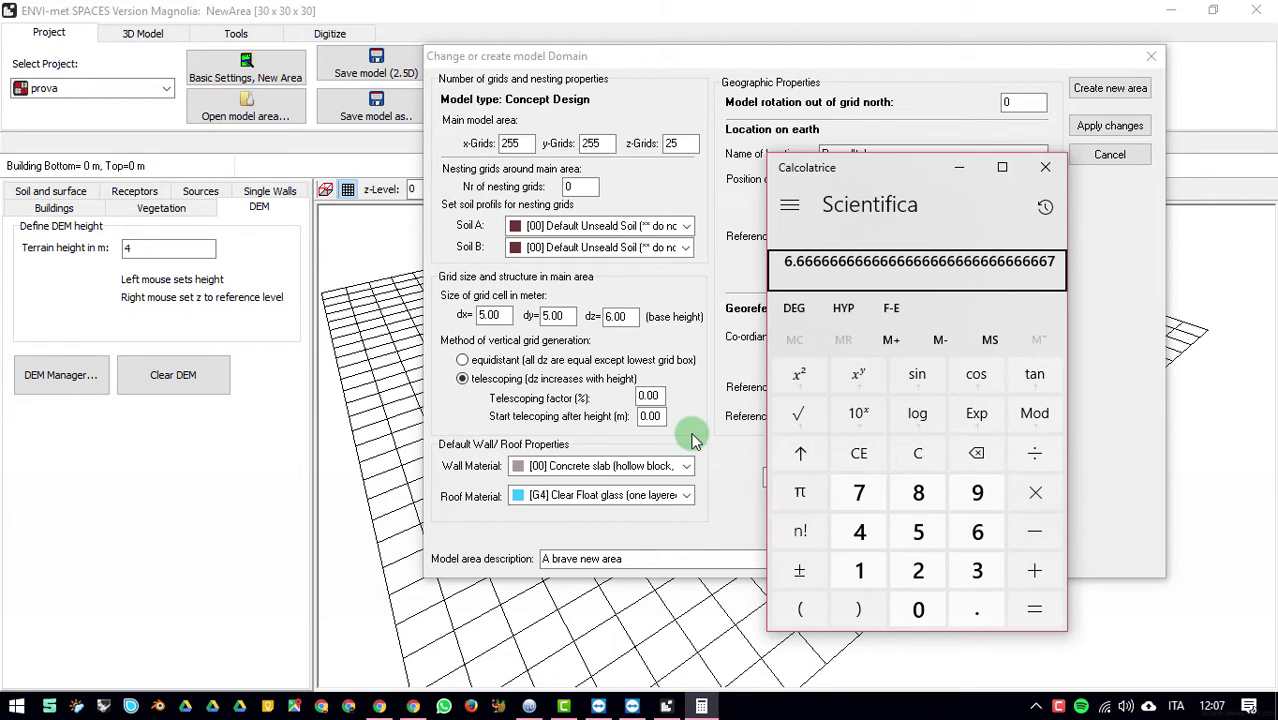
Step: Calculate 1000 divided by 5, then close Calculator
text(1000/5)
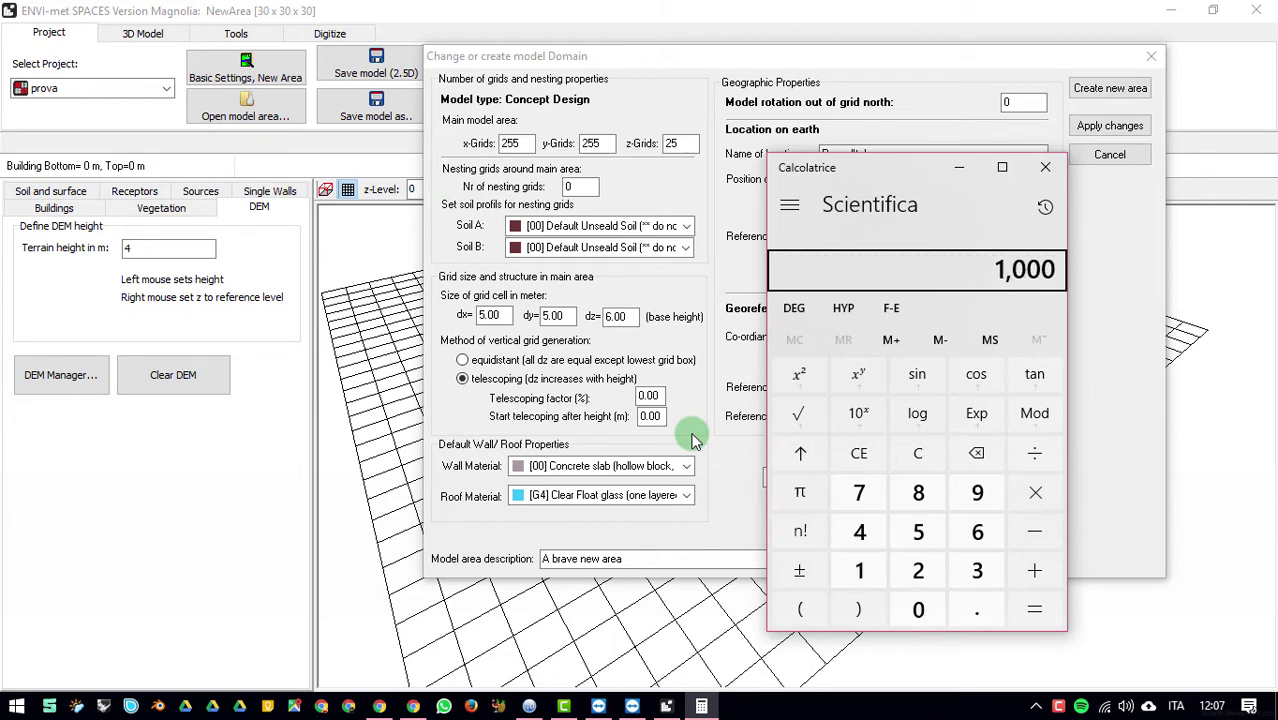
key(Return)
click(1050, 172)
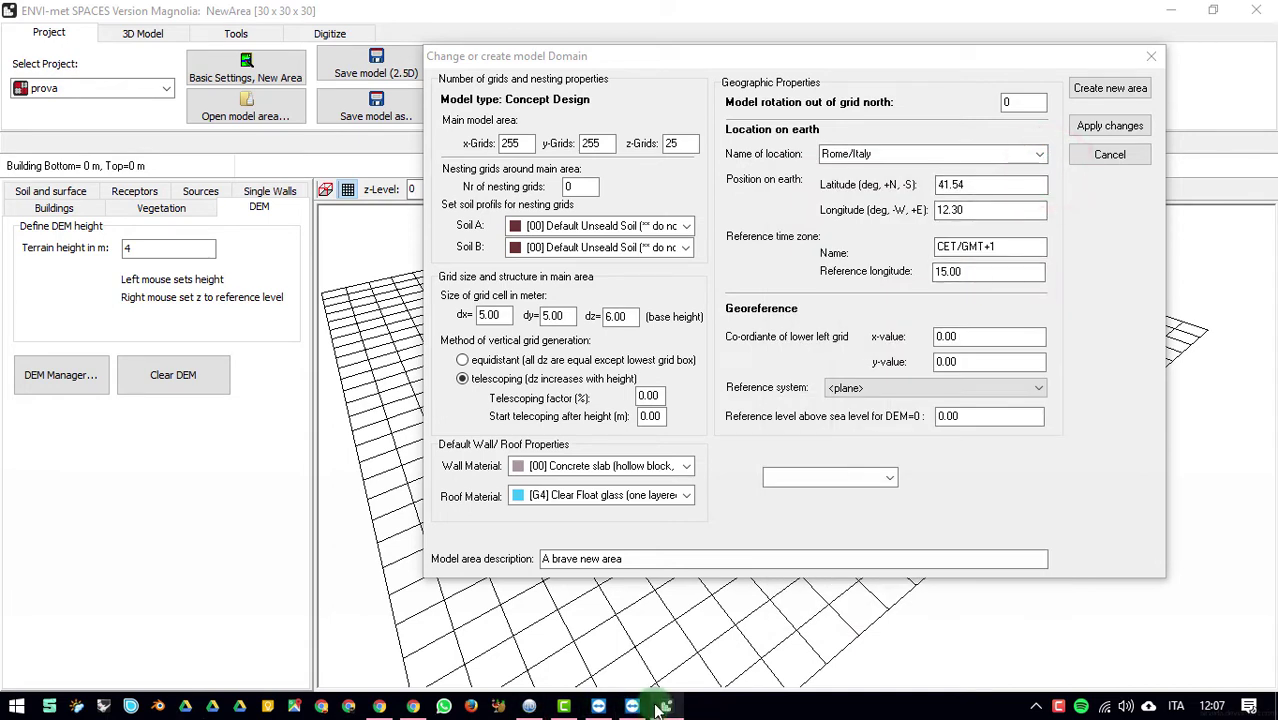
Step: Return to the model domain settings in SPACES and set both the x-grids and y-grids to 250
mouse_move(660, 708)
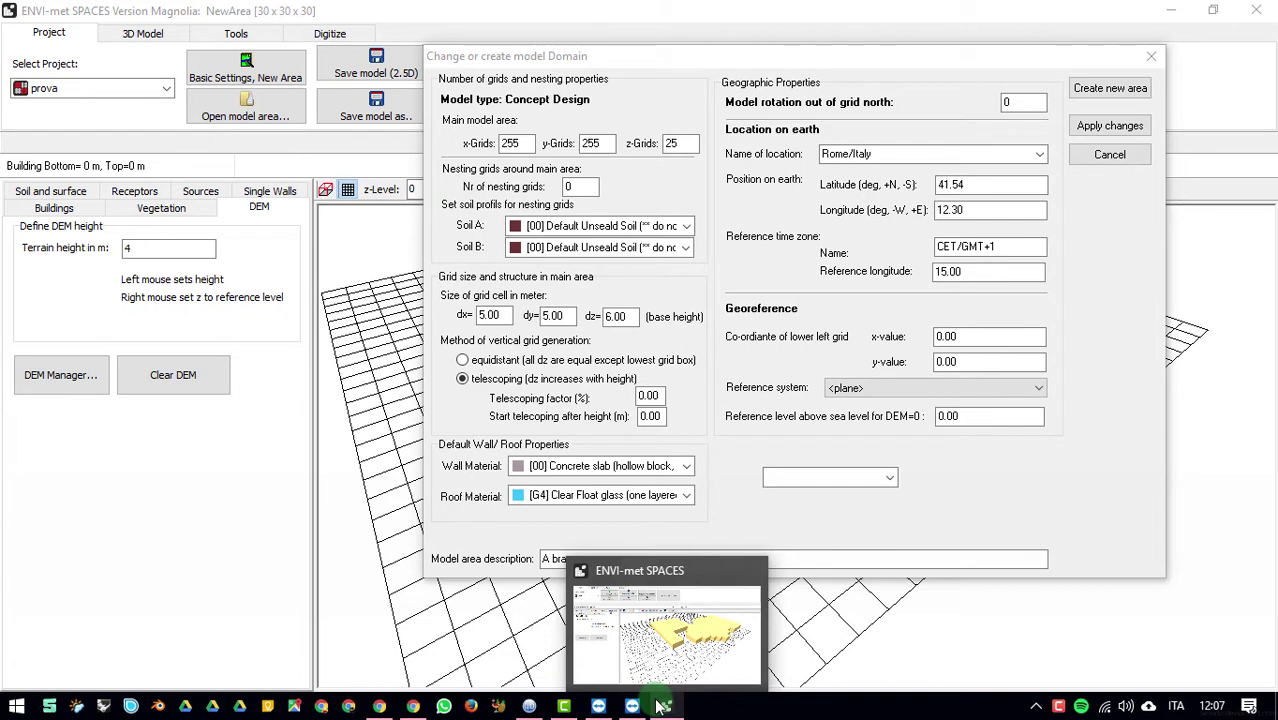
double_click(518, 143)
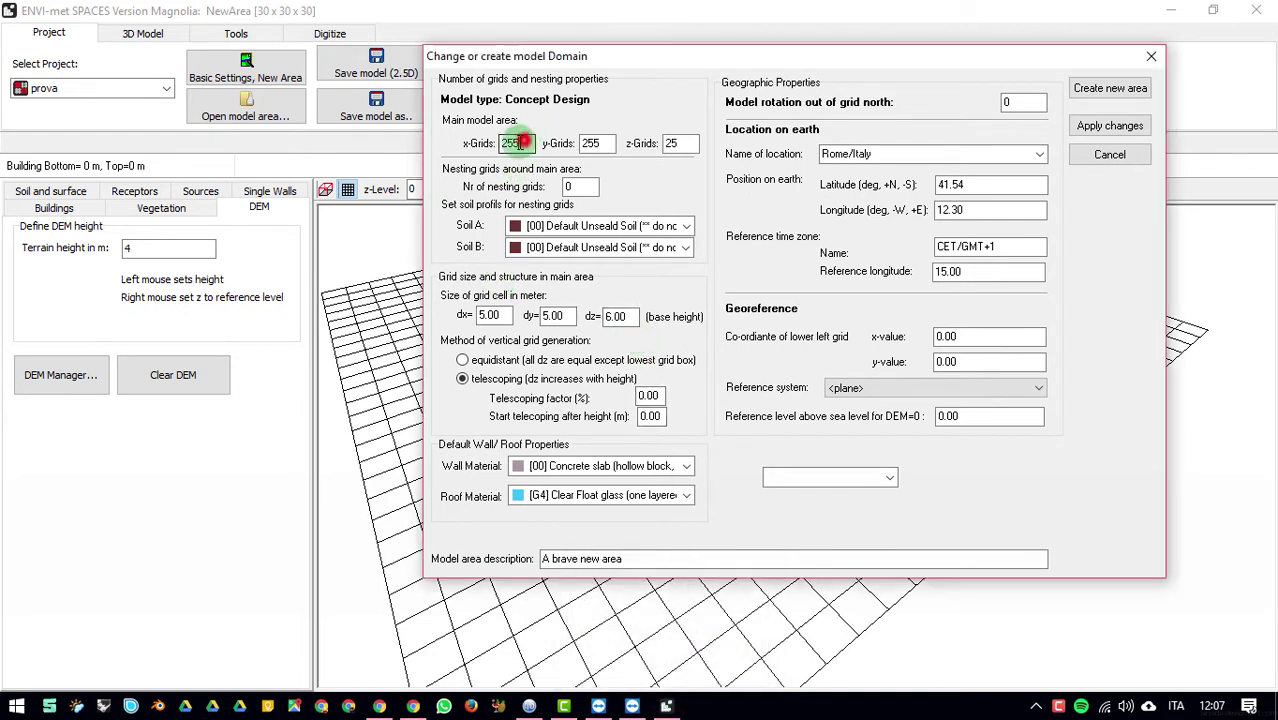
text(250)
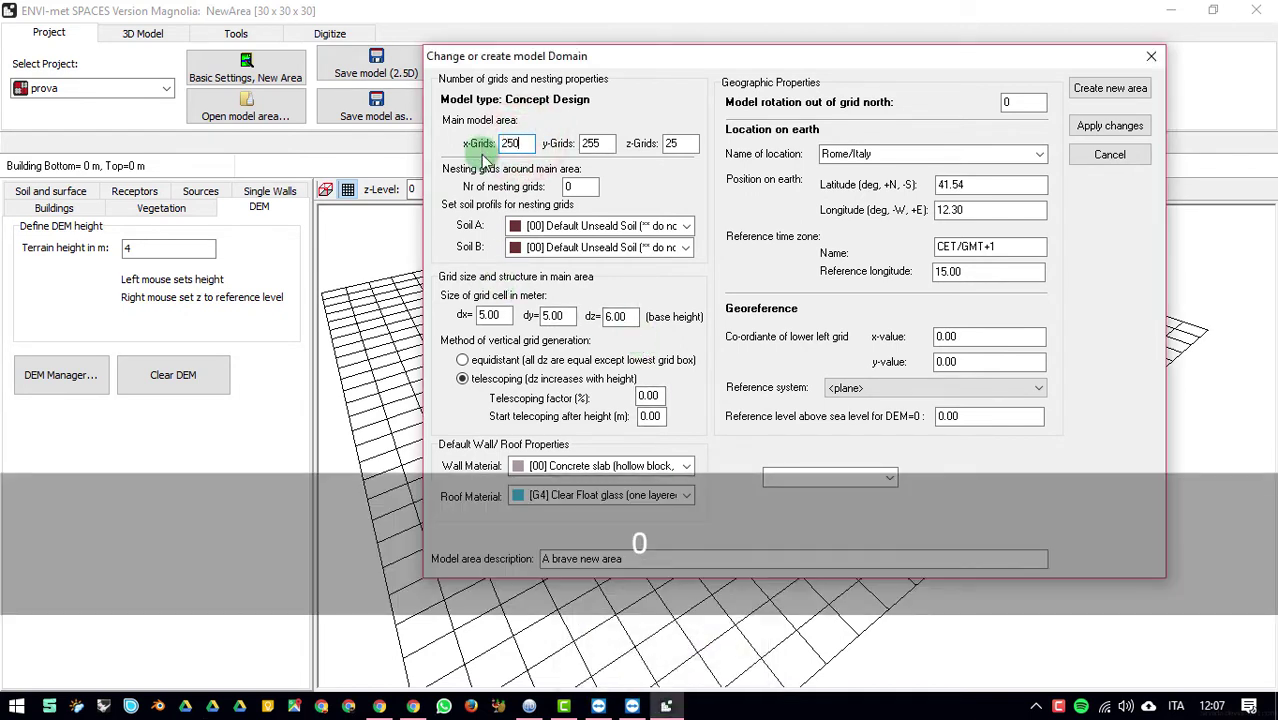
key(Tab)
text(250)
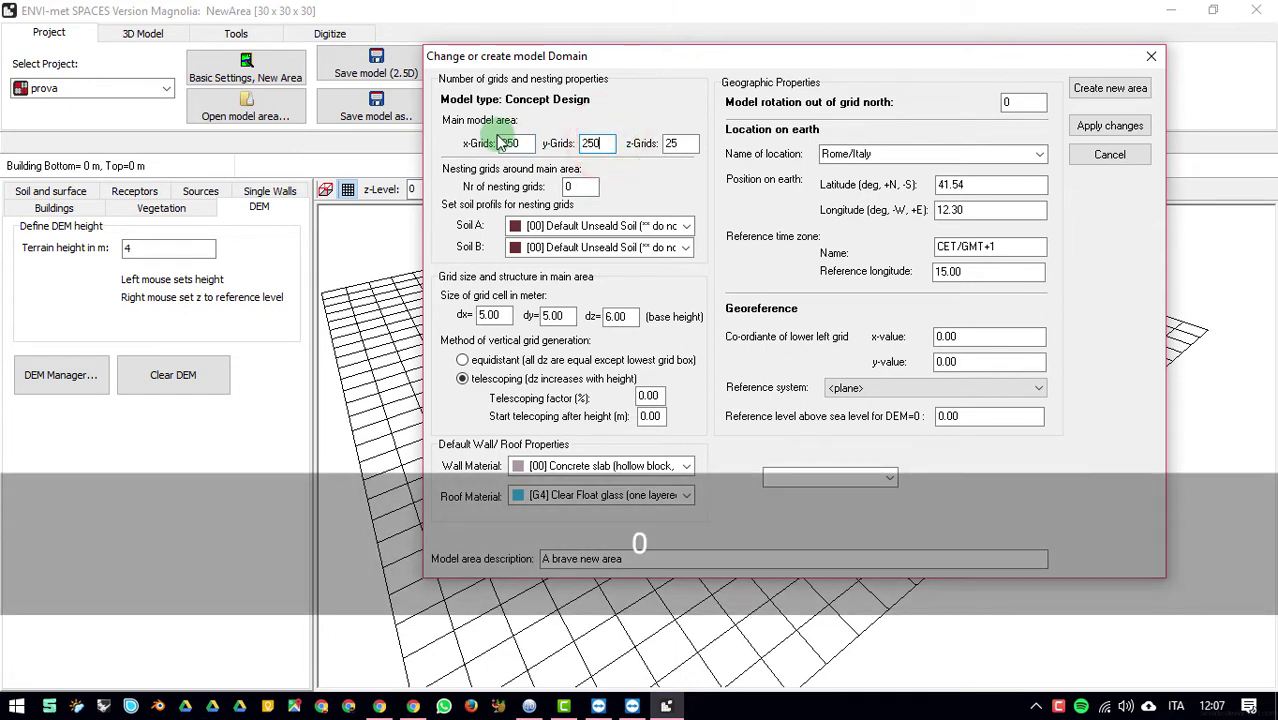
Step: Review the z-grids count and the dx, dy and dz grid cell sizes in the domain settings
double_click(676, 143)
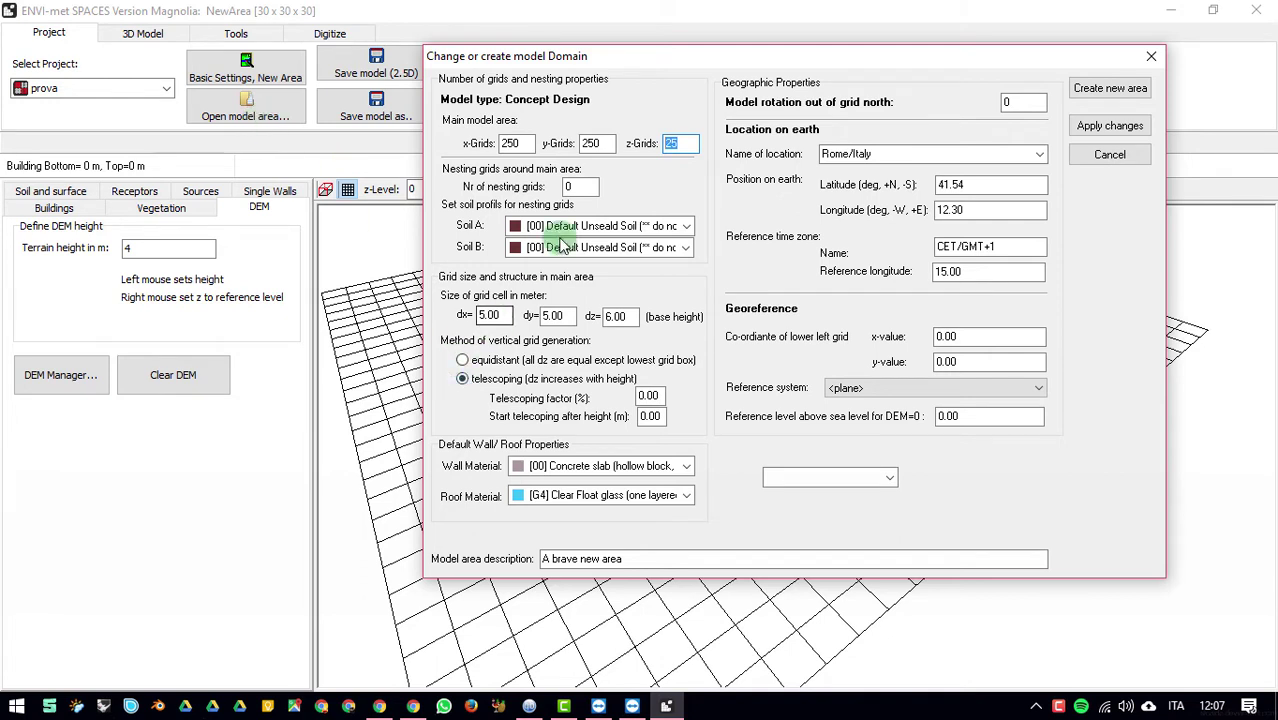
click(505, 316)
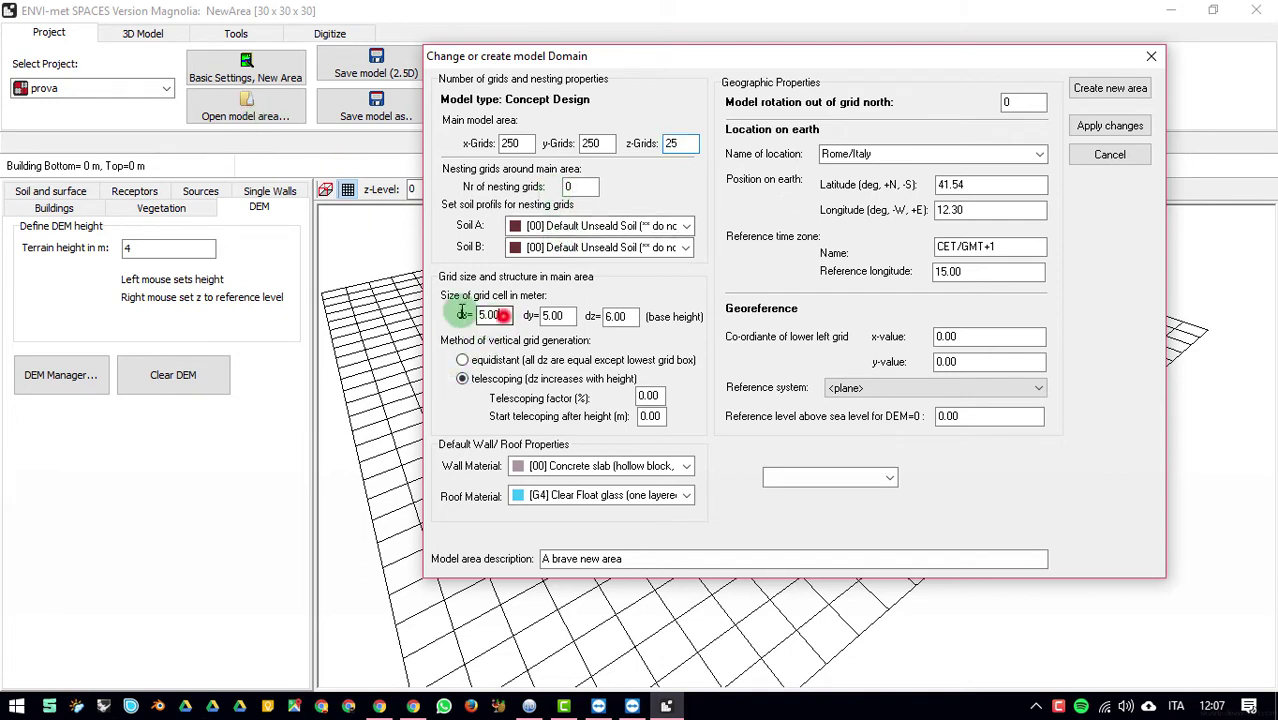
click(553, 315)
click(634, 314)
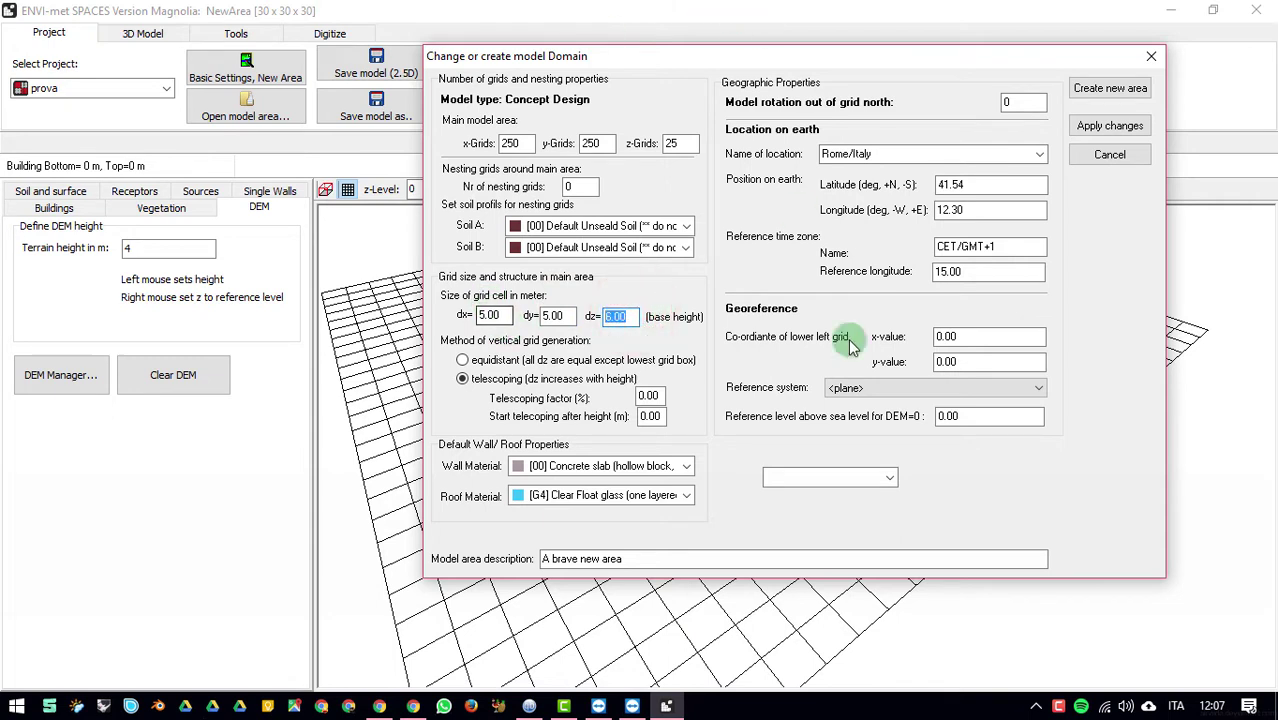
click(880, 688)
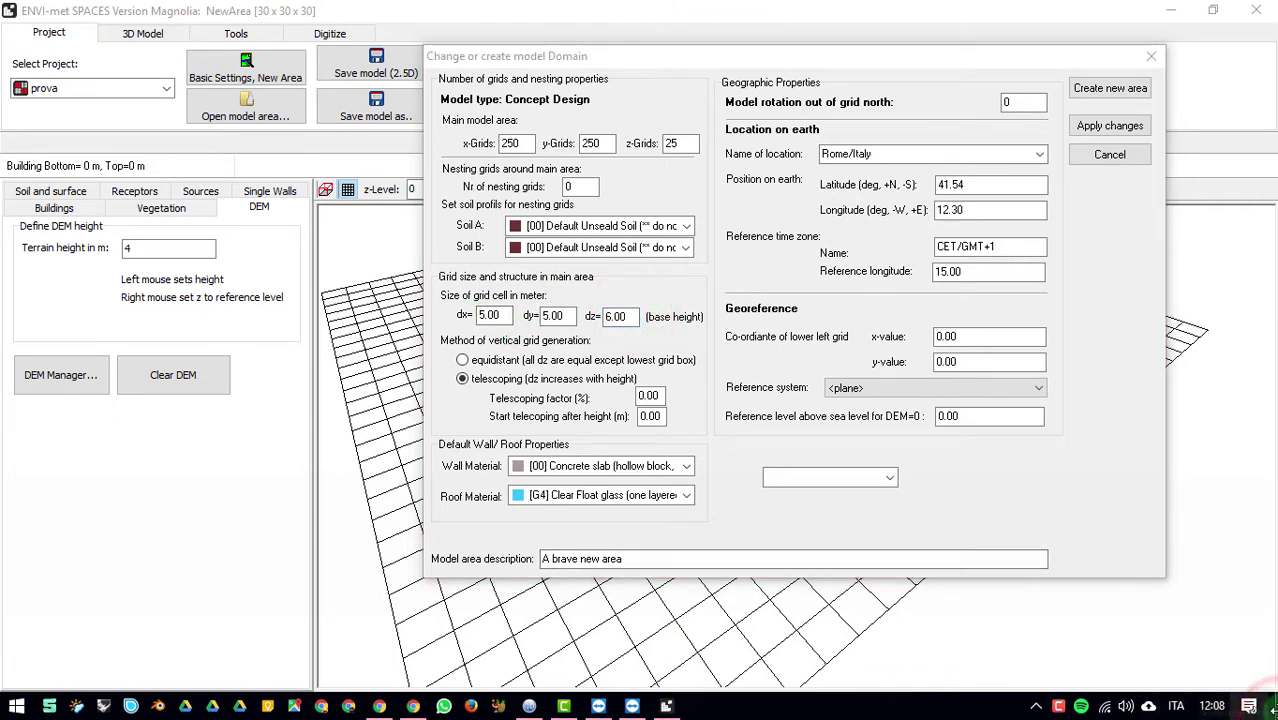
Step: Open curve.bmp from the desktop, examine its contour lines, and return to the model domain settings
key(super+d)
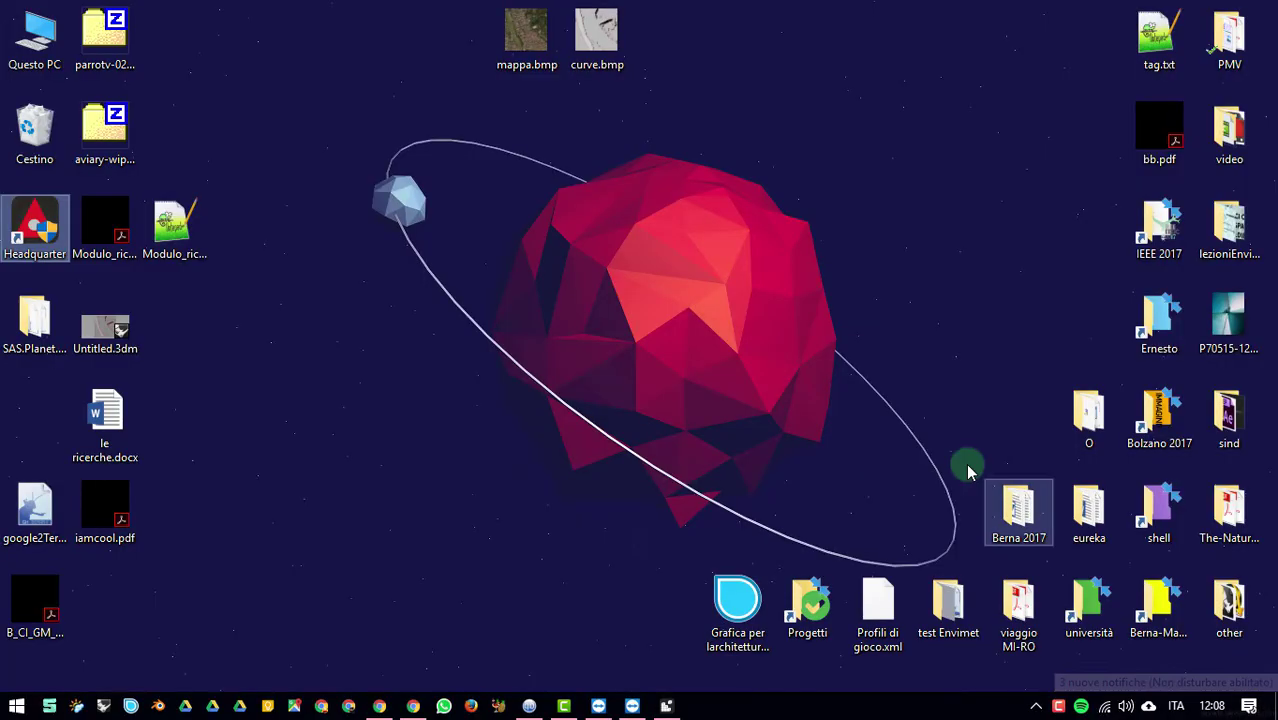
double_click(597, 40)
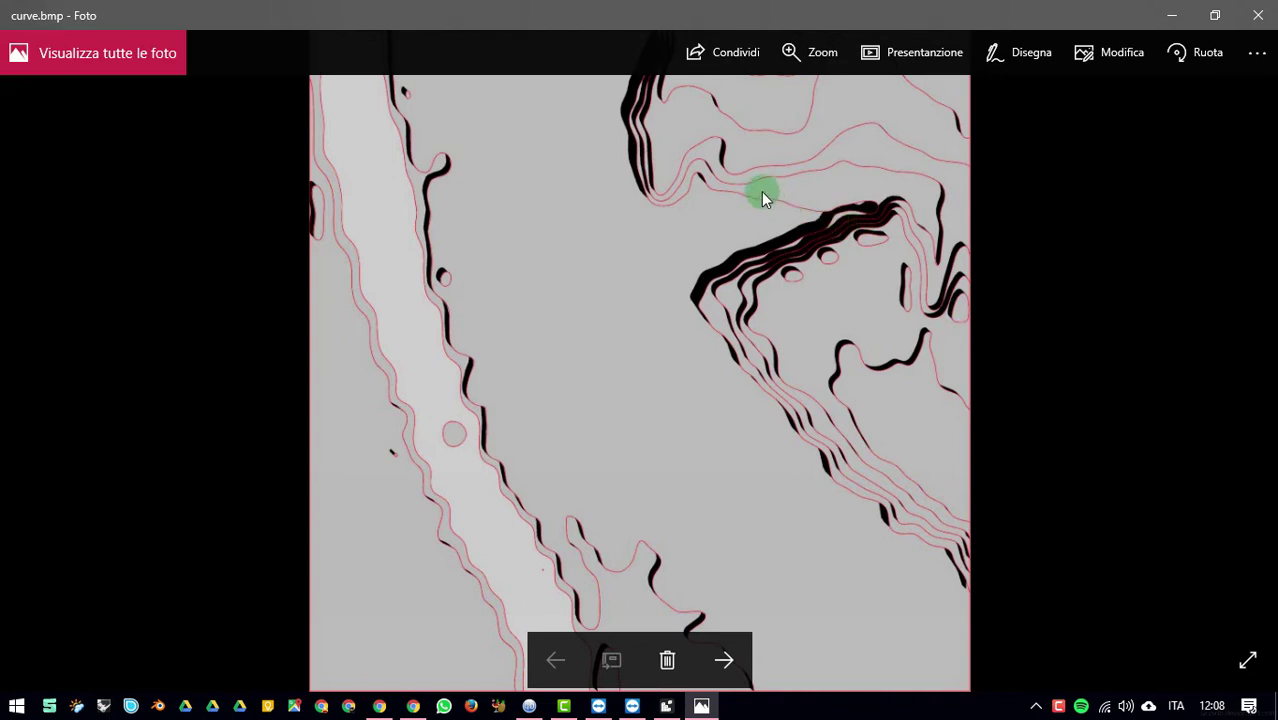
click(1184, 16)
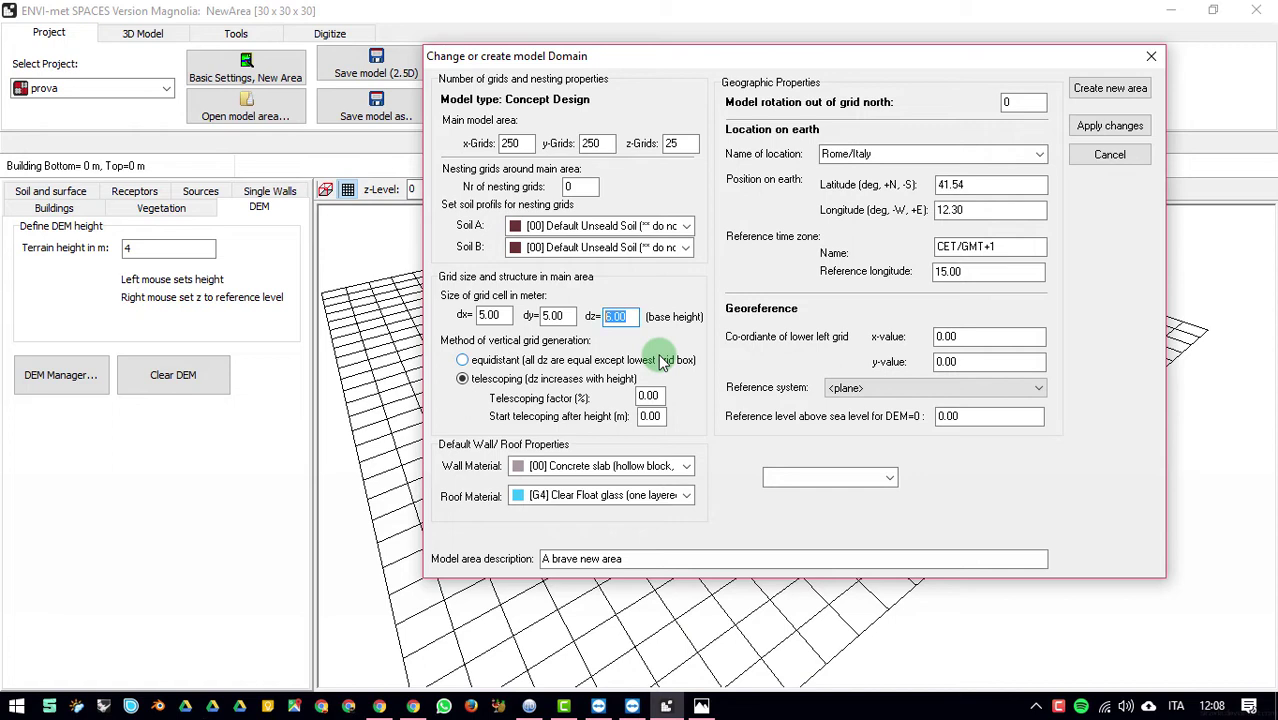
Step: Try a dz base height of 4, then divide 40 by 8 in Calculator
text(4)
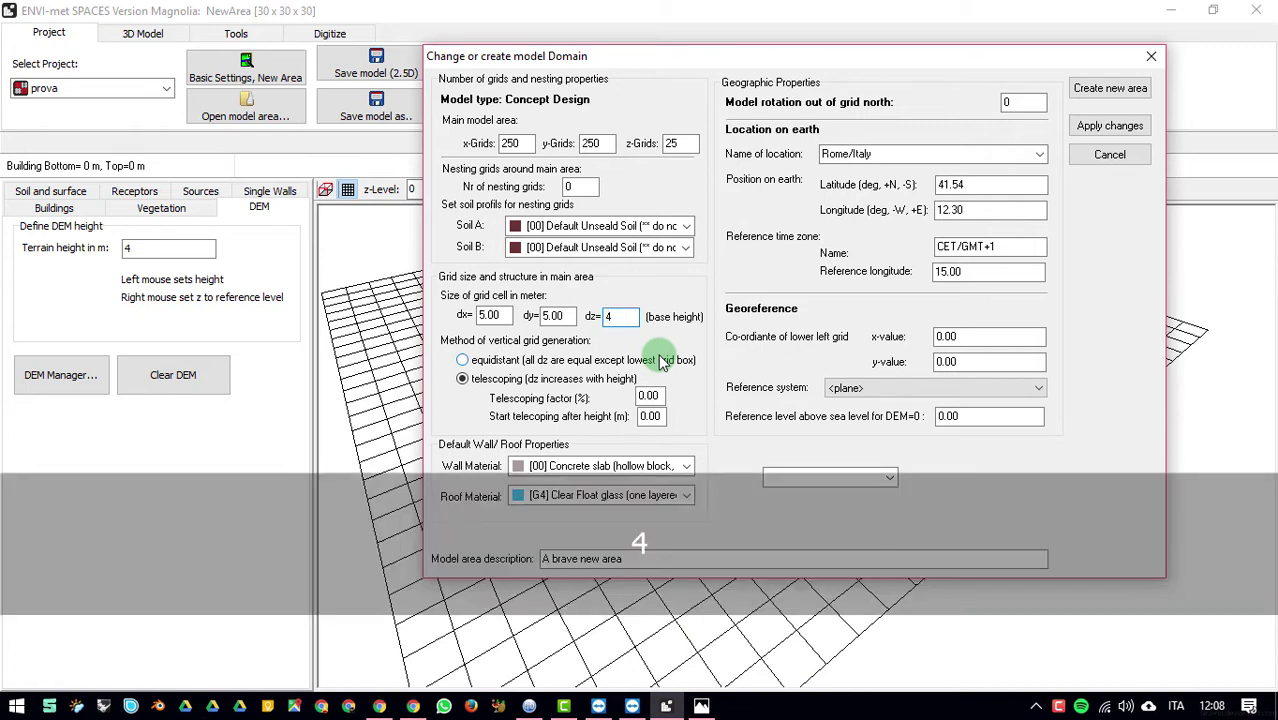
key(XF86Calculator)
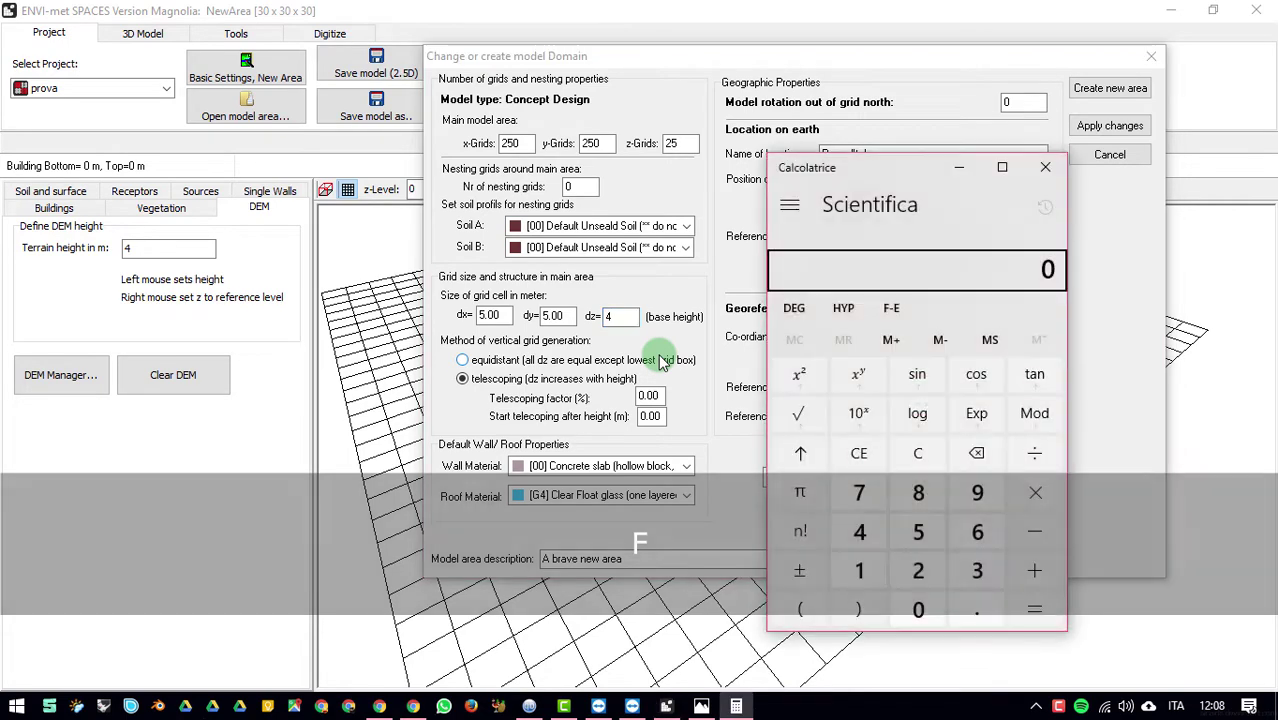
text(40)
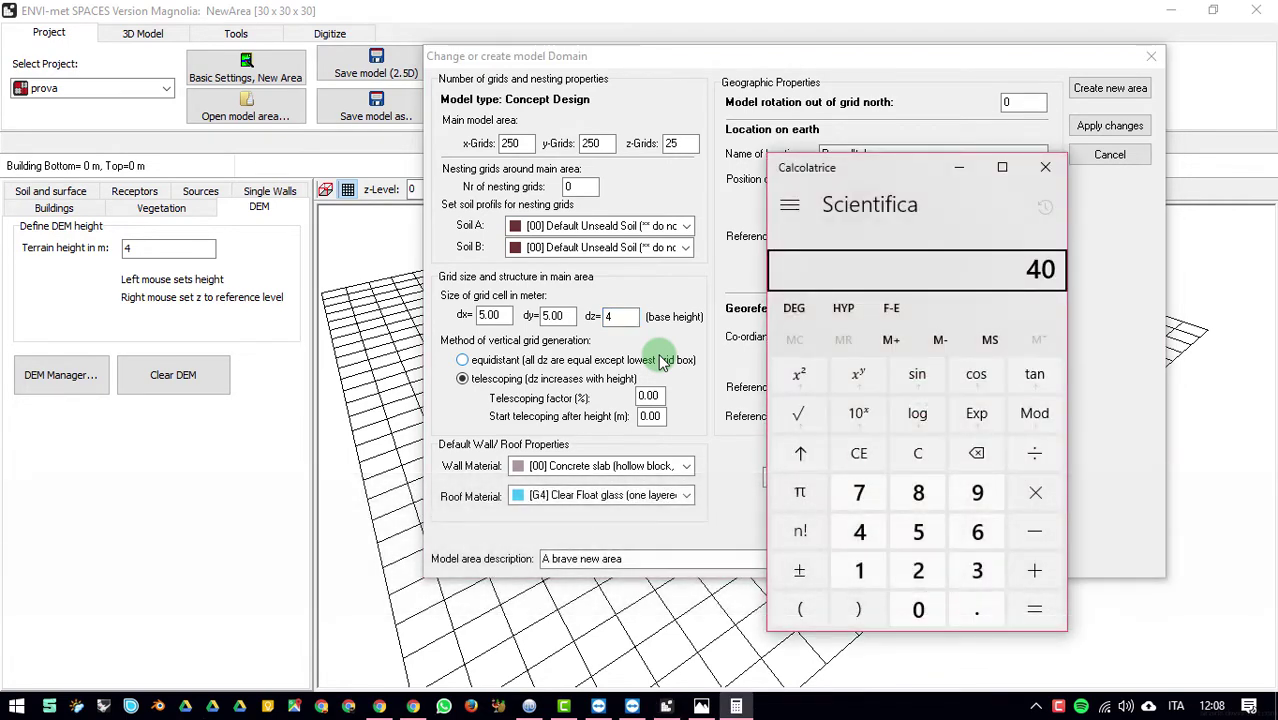
text(/8)
key(Return)
Step: Divide 40 by 20 in Calculator to work out the vertical cell size
text(8)
text(40)
key(slash)
text(4)
key(BackSpace)
text(20)
key(Return)
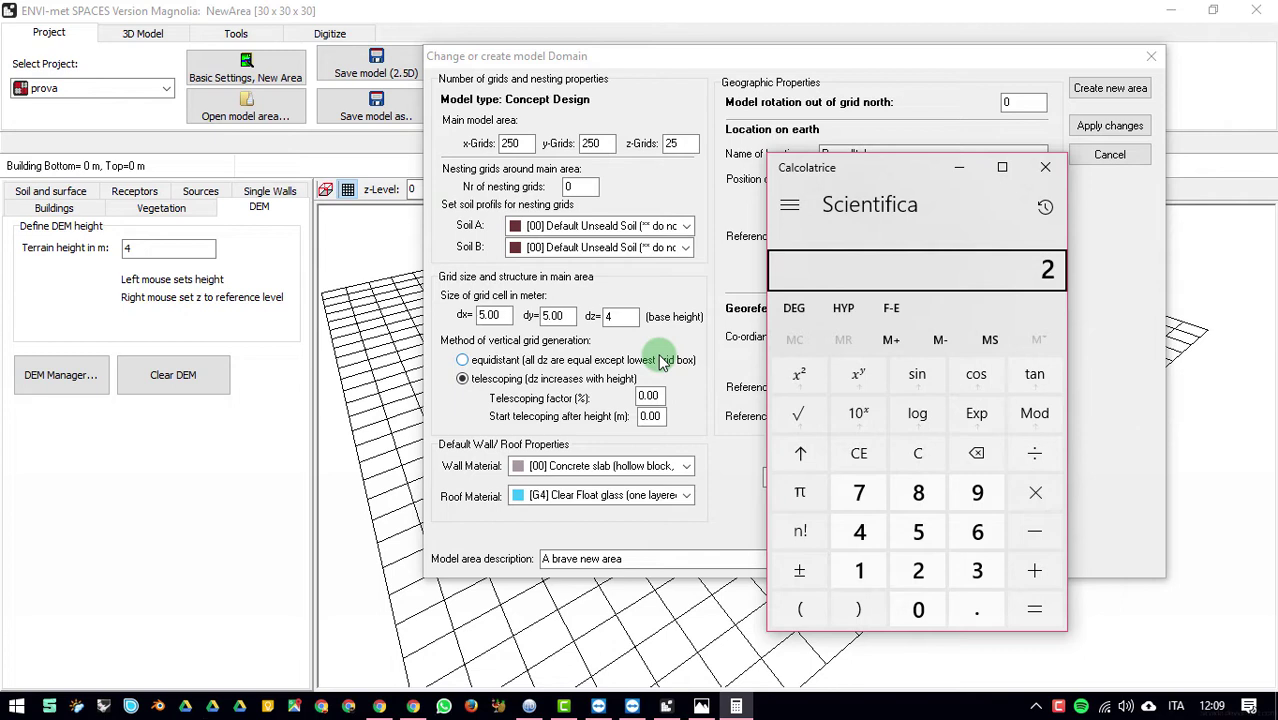
Step: Return to the domain settings in SPACES and set dz to 2 and the z-grids to 20
double_click(630, 317)
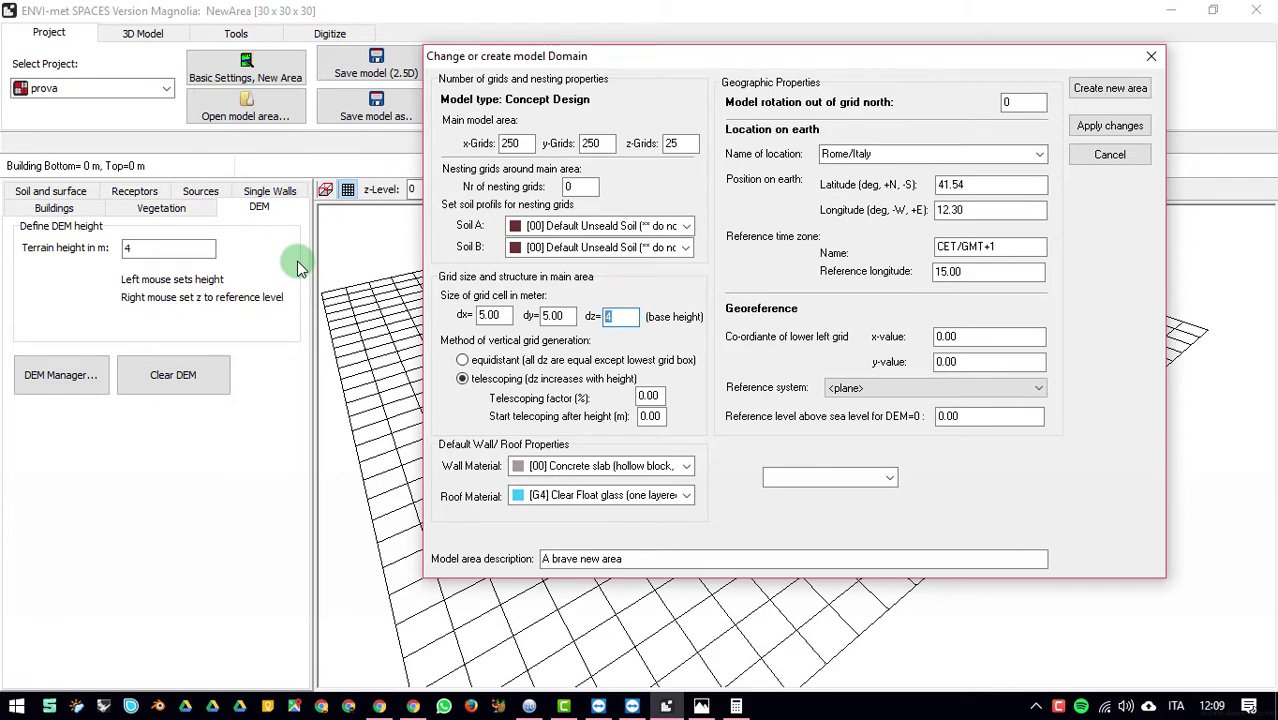
text(2)
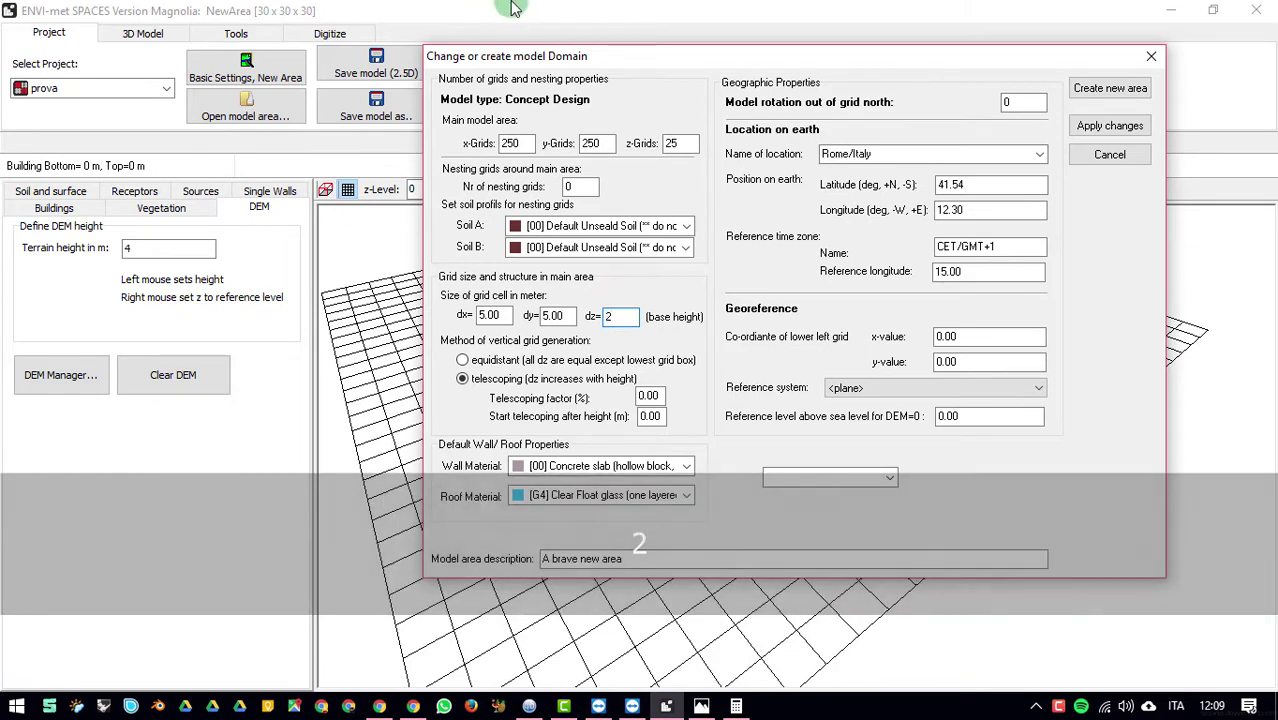
double_click(670, 143)
text(20)
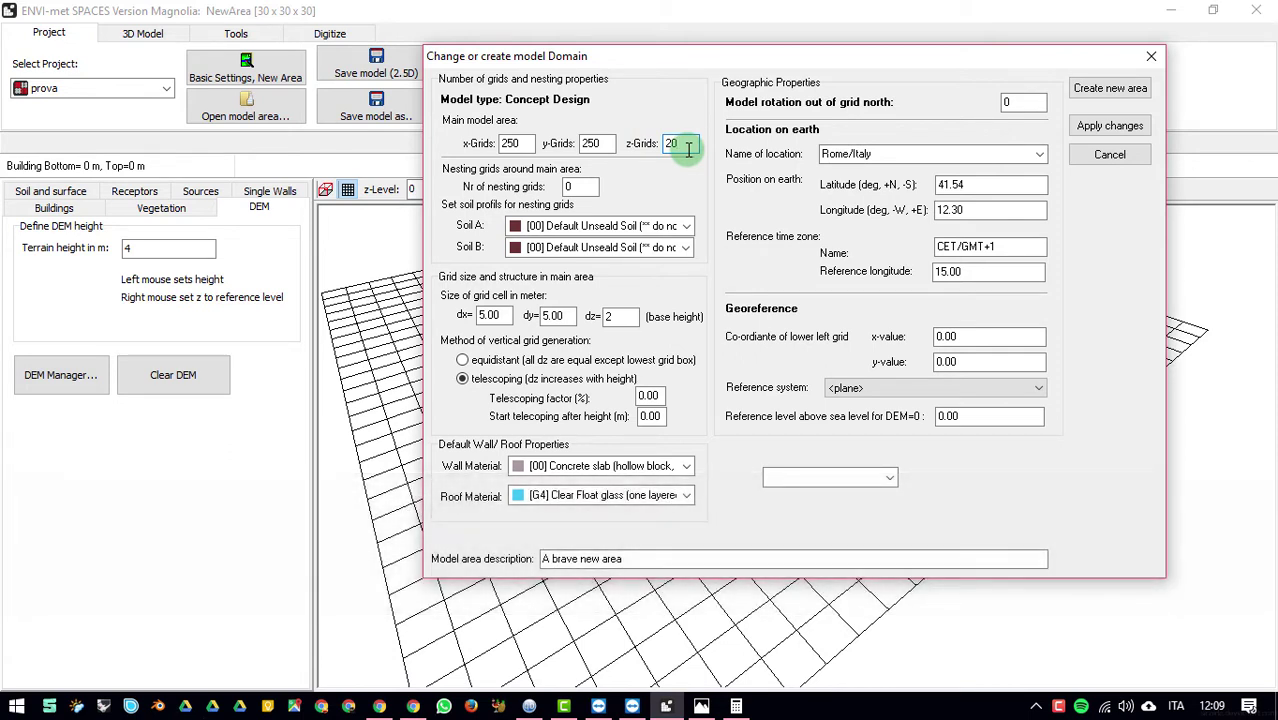
Step: Set both the x-grids and y-grids of the main model area to 200
double_click(512, 142)
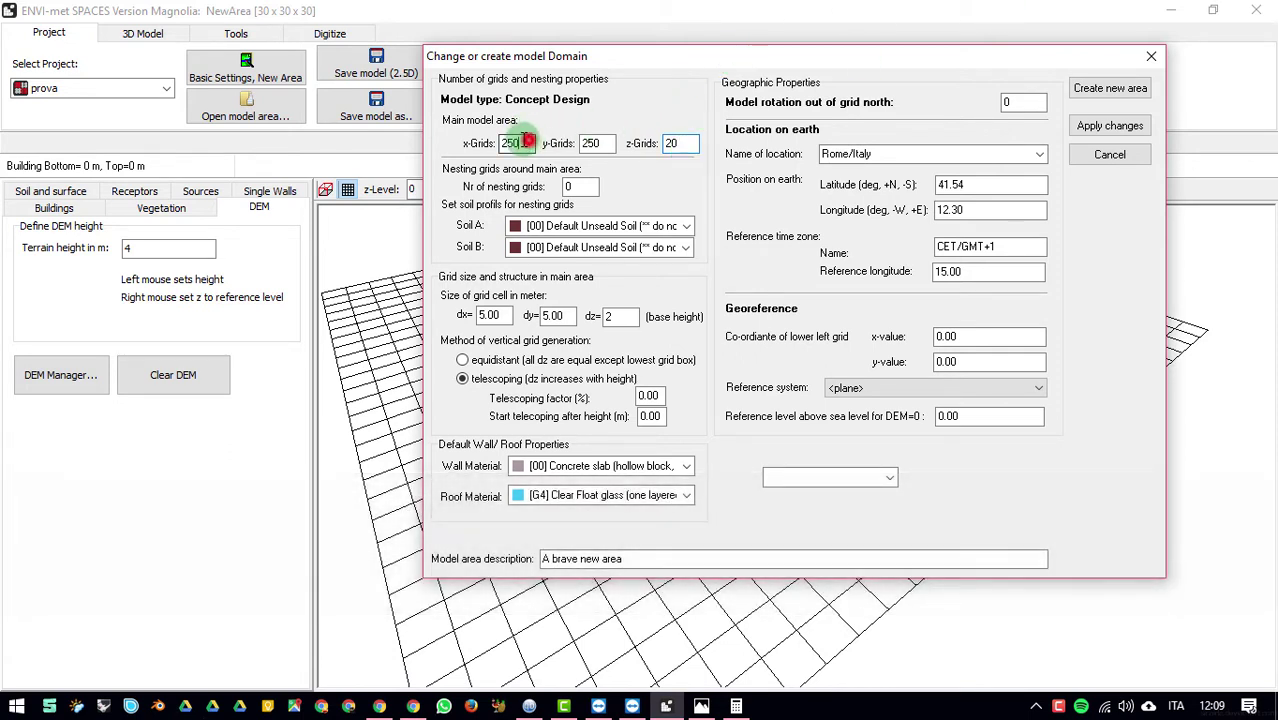
text(200)
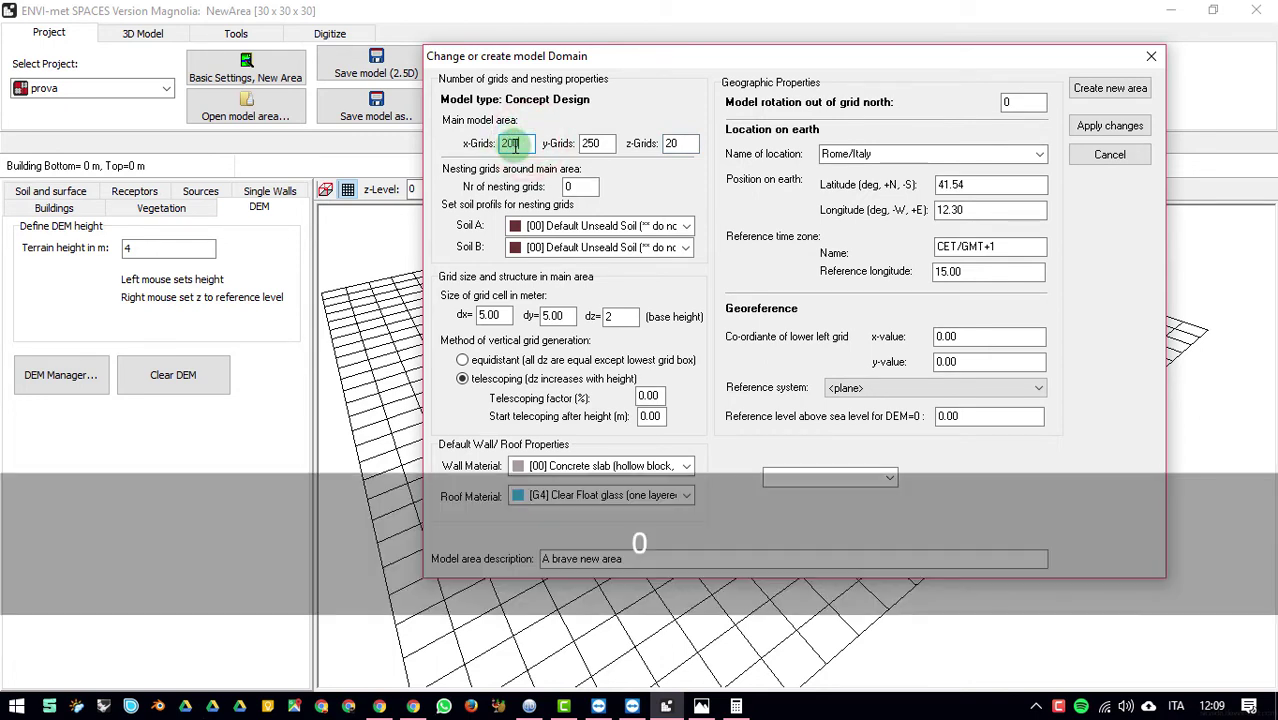
double_click(592, 143)
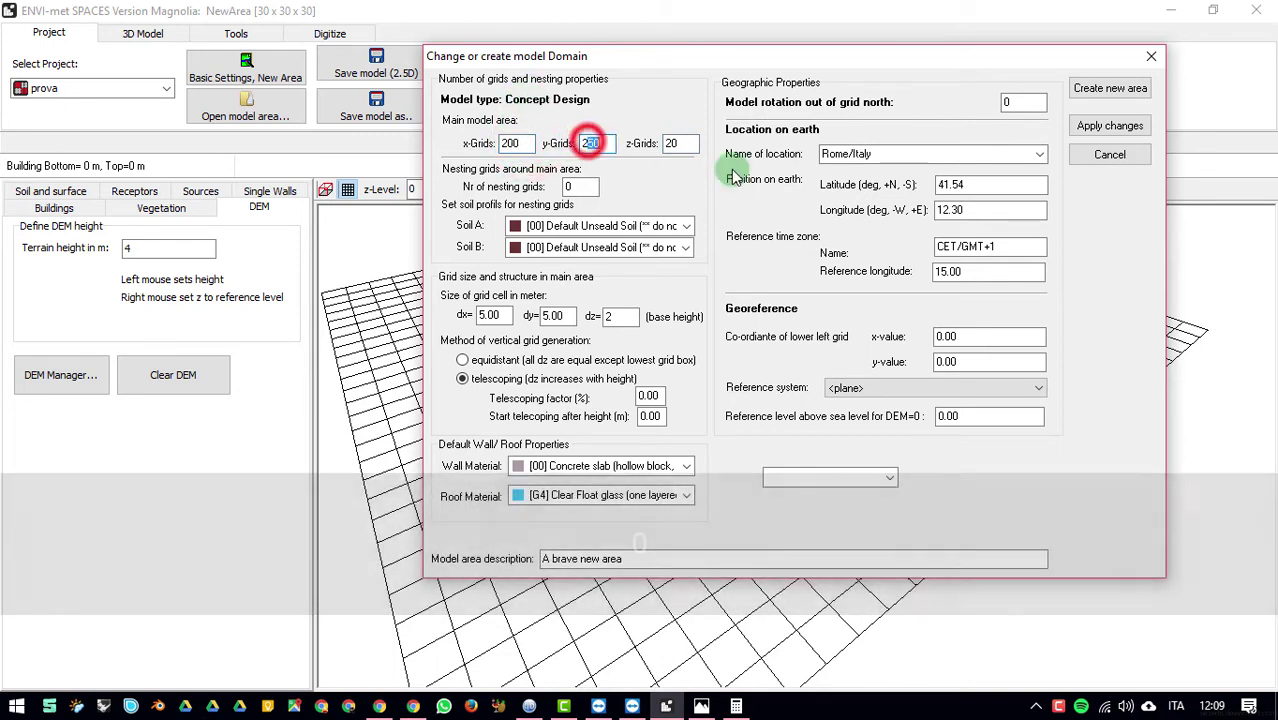
text(200)
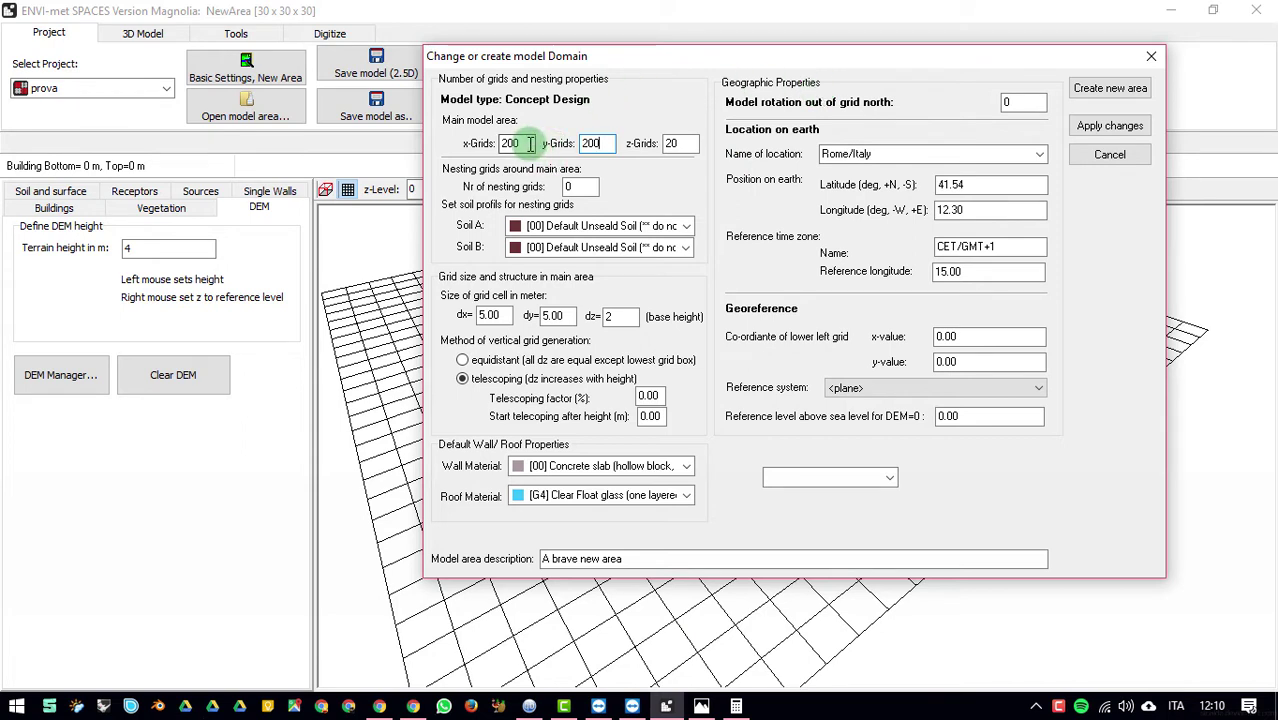
Step: Check the domain extents in Calculator by multiplying 200 by 5 and 20 by 2, then close it
drag(470, 143, 537, 146)
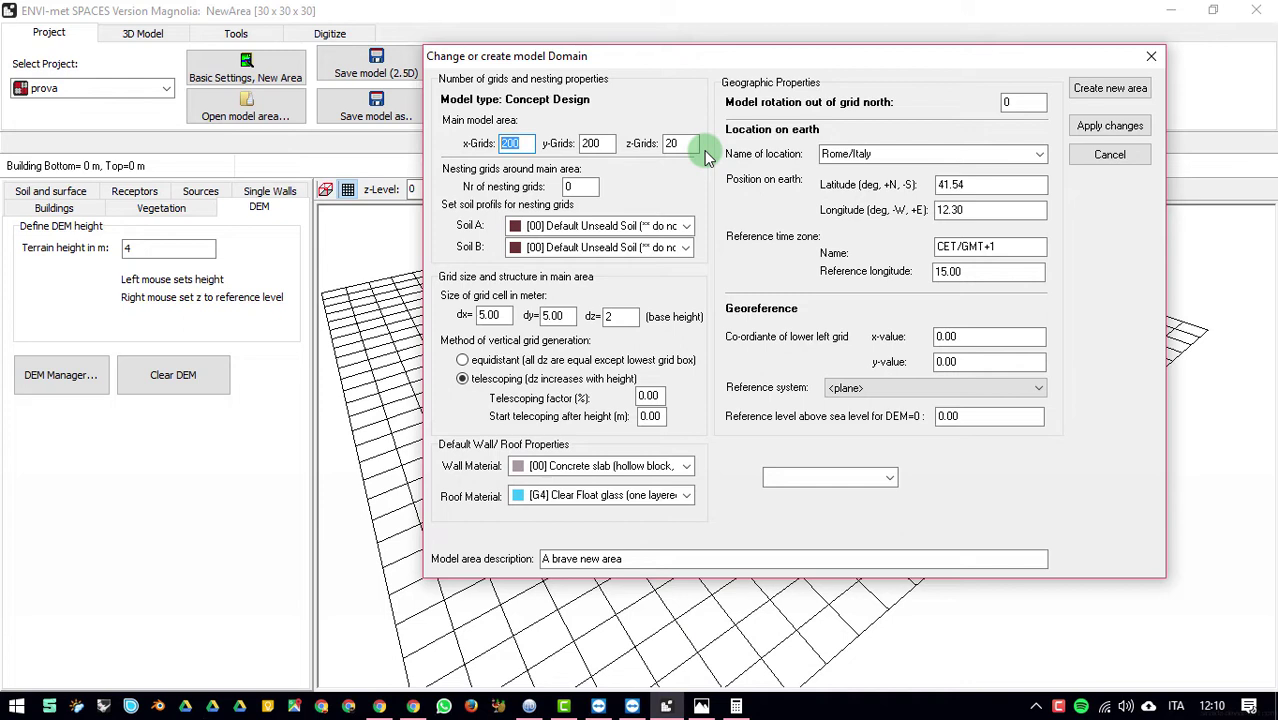
key(XF86Calculator)
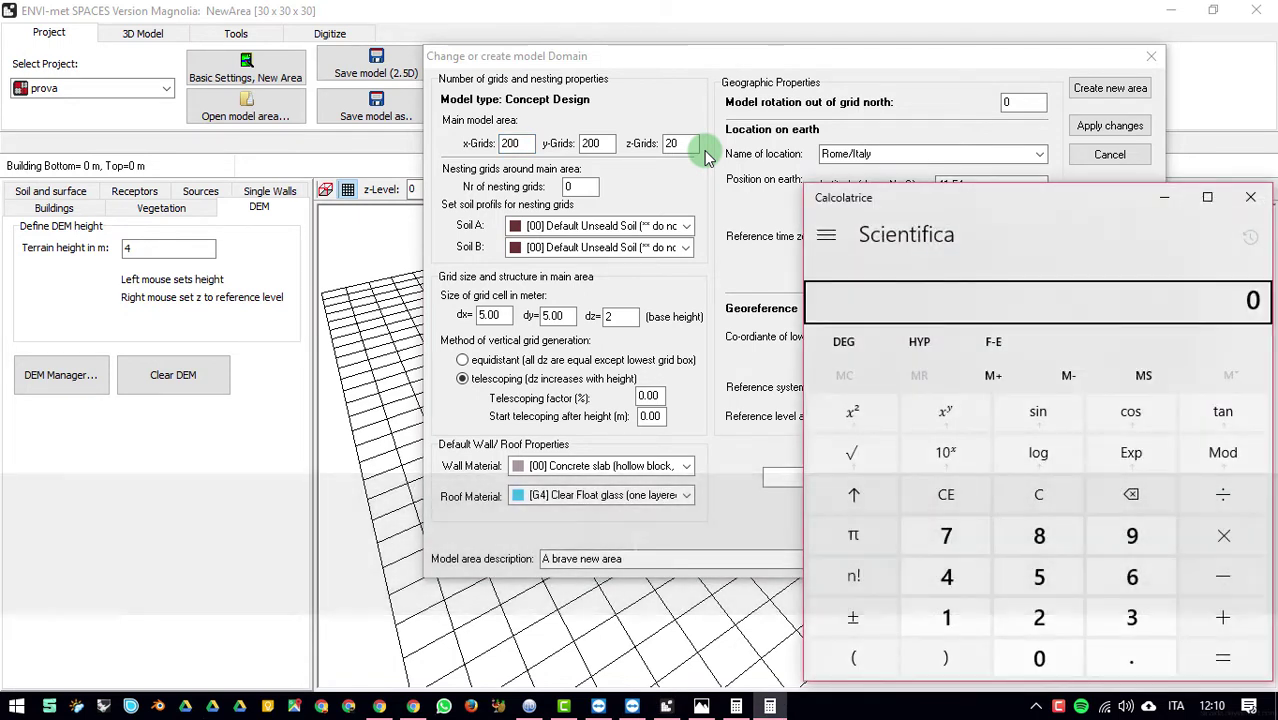
text(200*5)
key(Return)
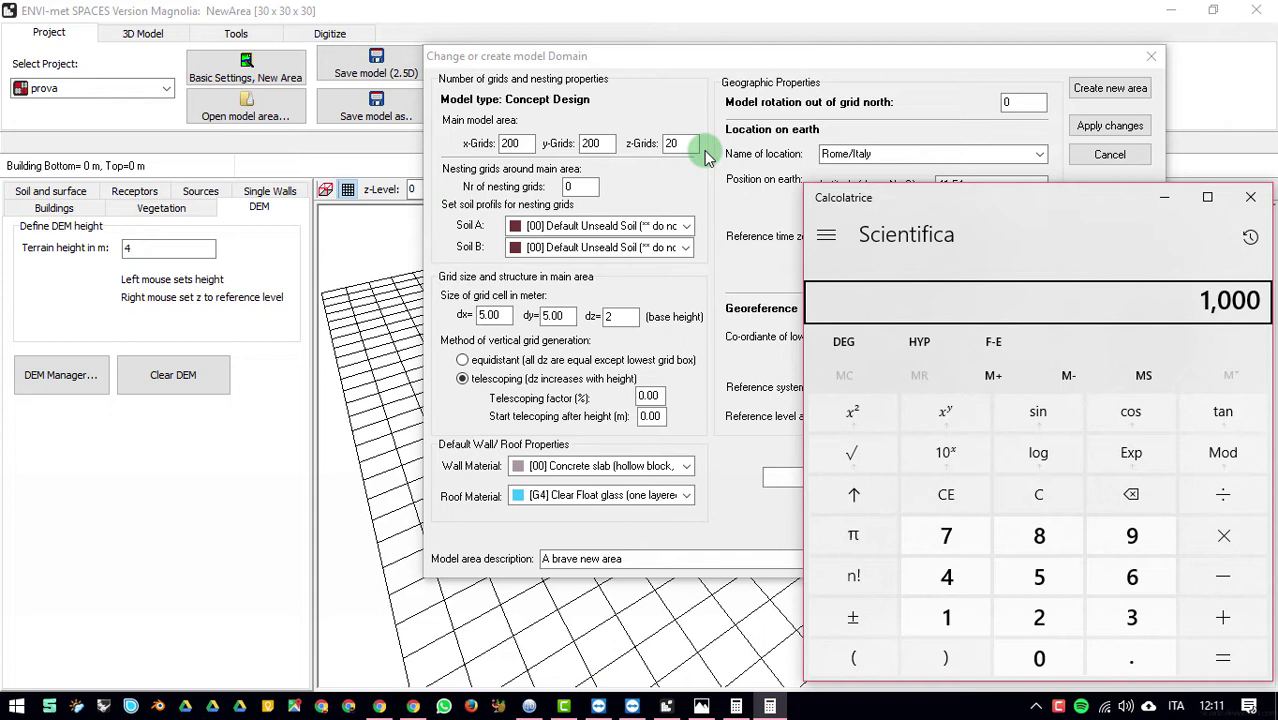
text(20*2)
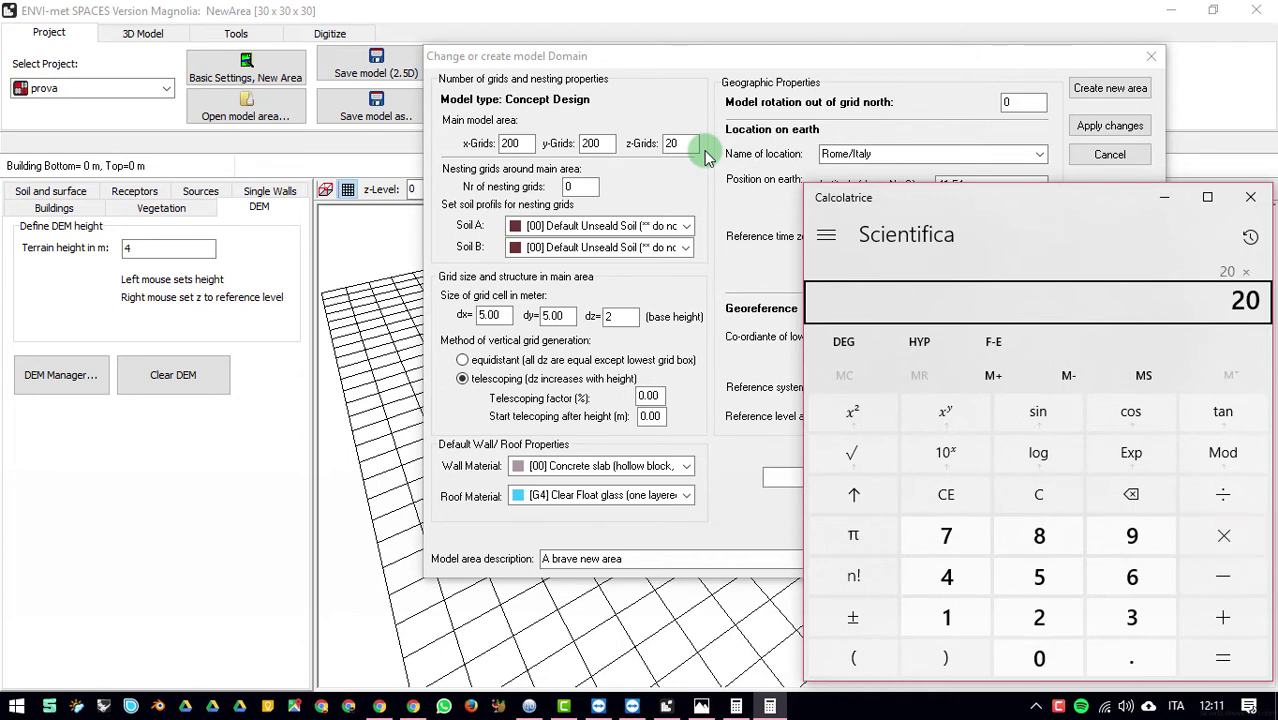
key(Return)
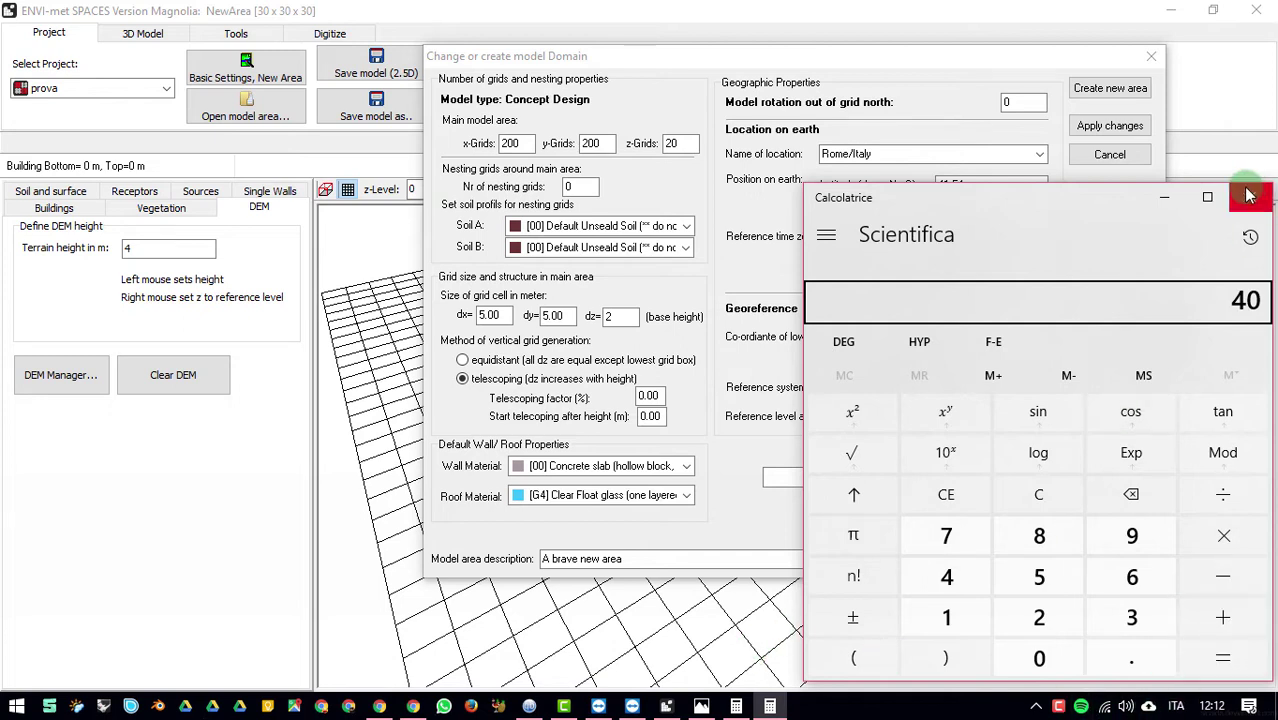
drag(1110, 193, 940, 90)
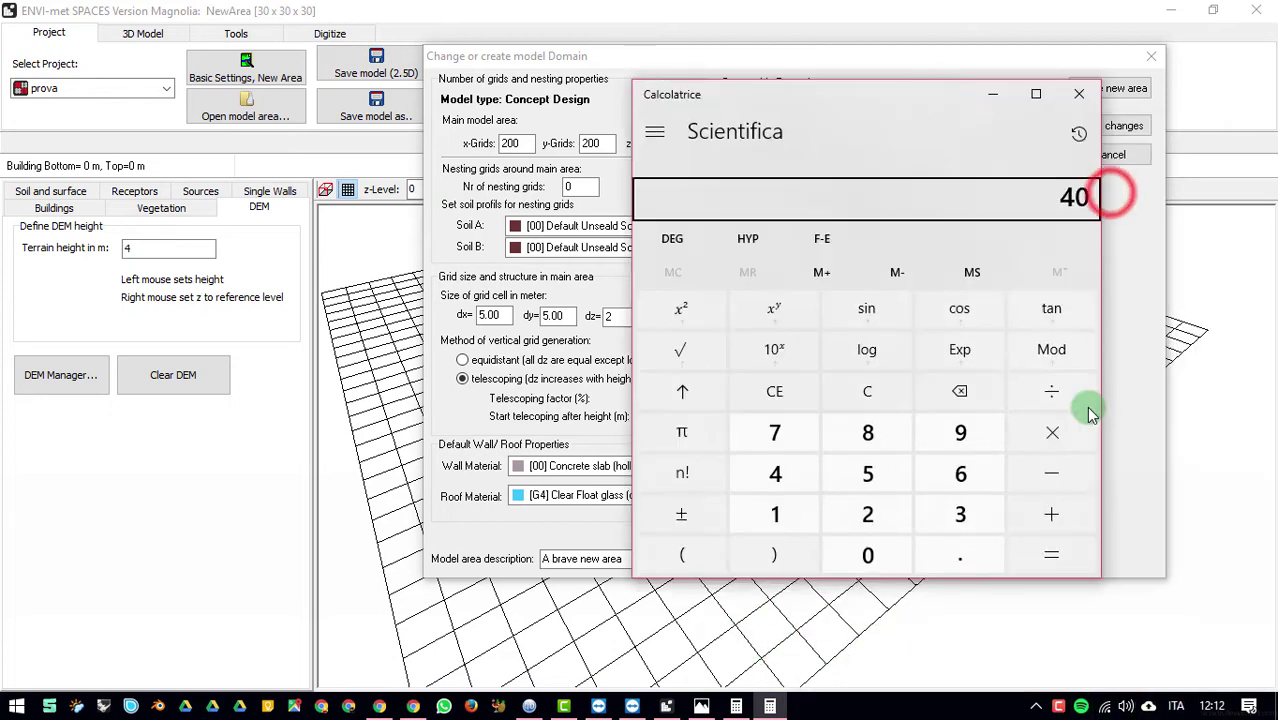
click(1078, 91)
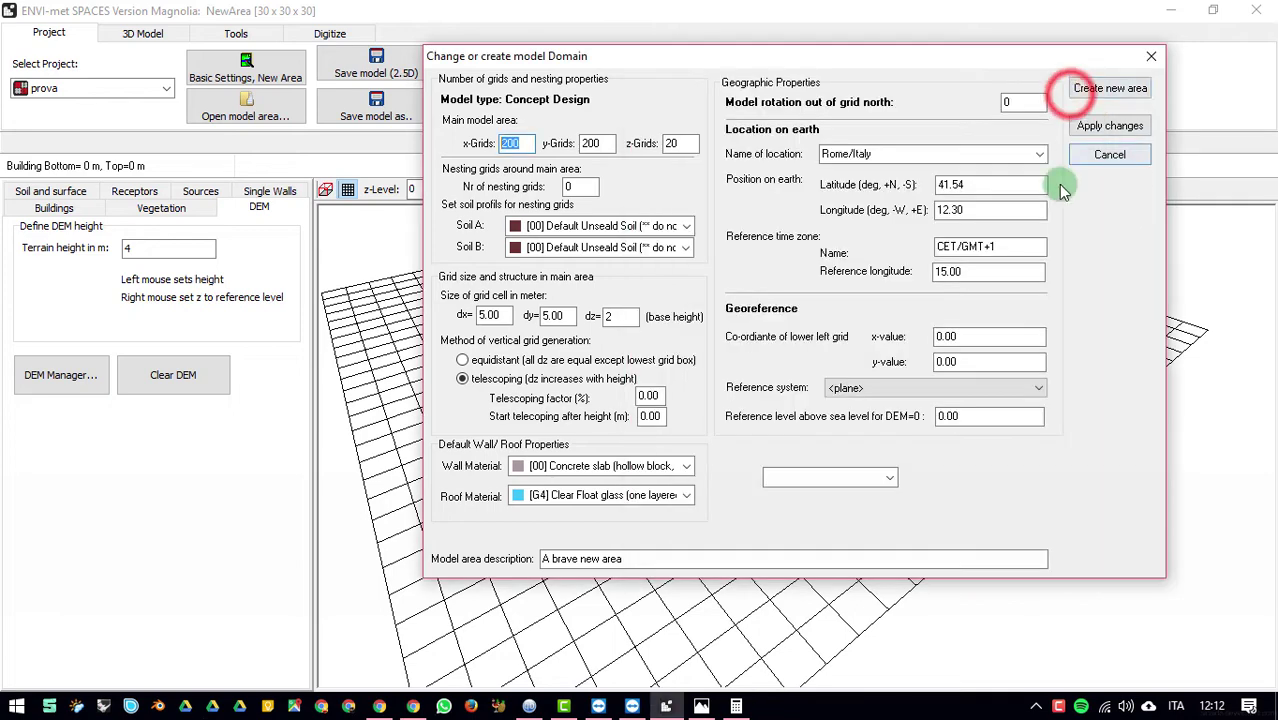
Step: Apply the domain changes in SPACES and switch from the 3D view to the 2D plan grid at 3 Pixel/Grid
click(1108, 128)
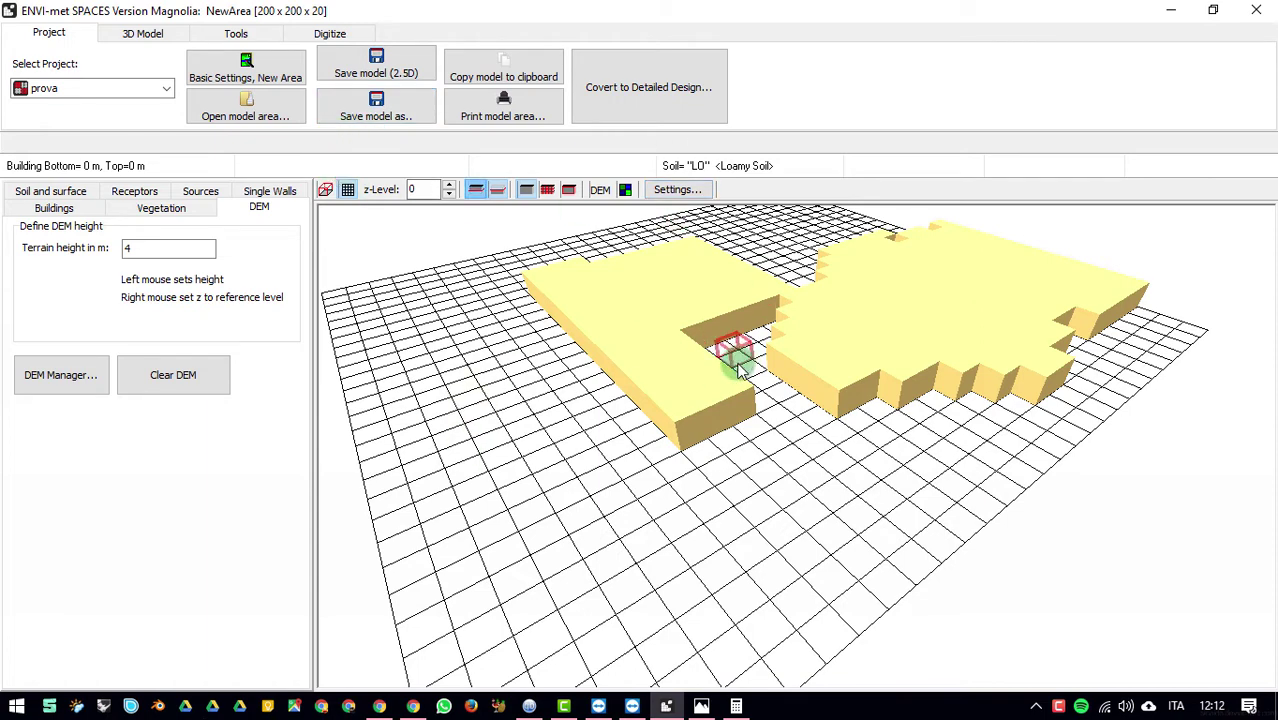
click(155, 38)
click(47, 88)
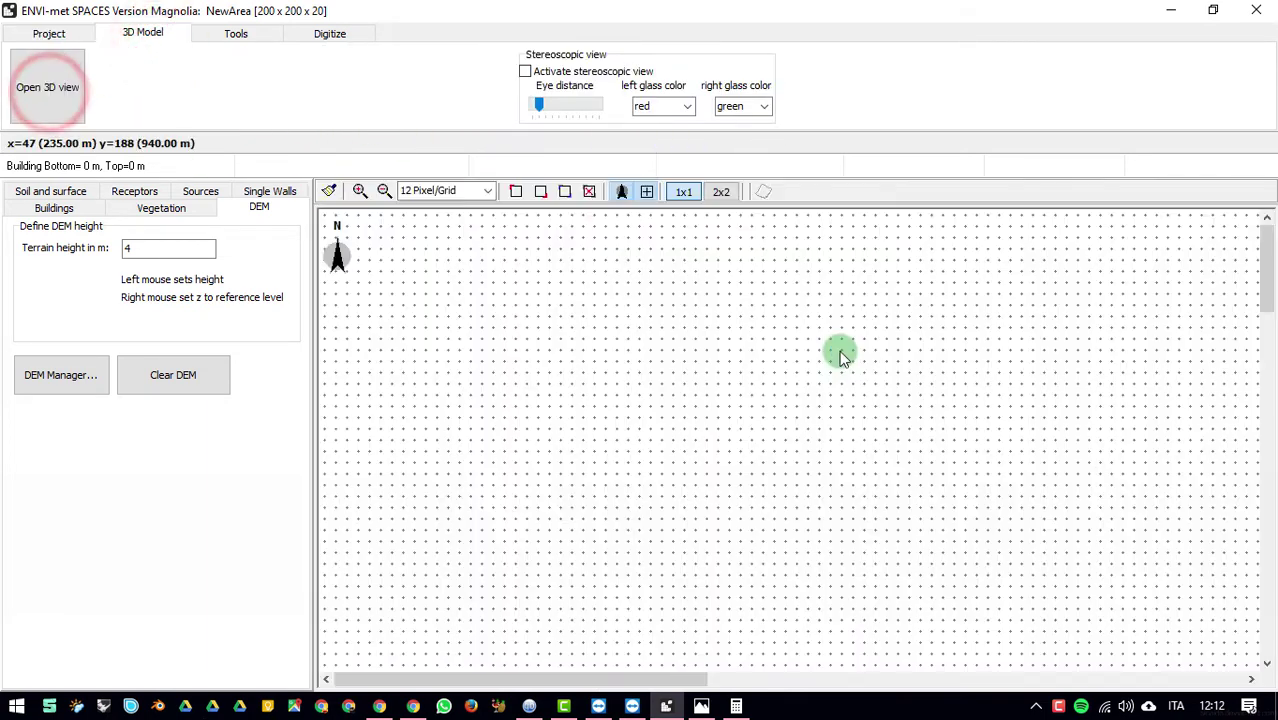
click(384, 190)
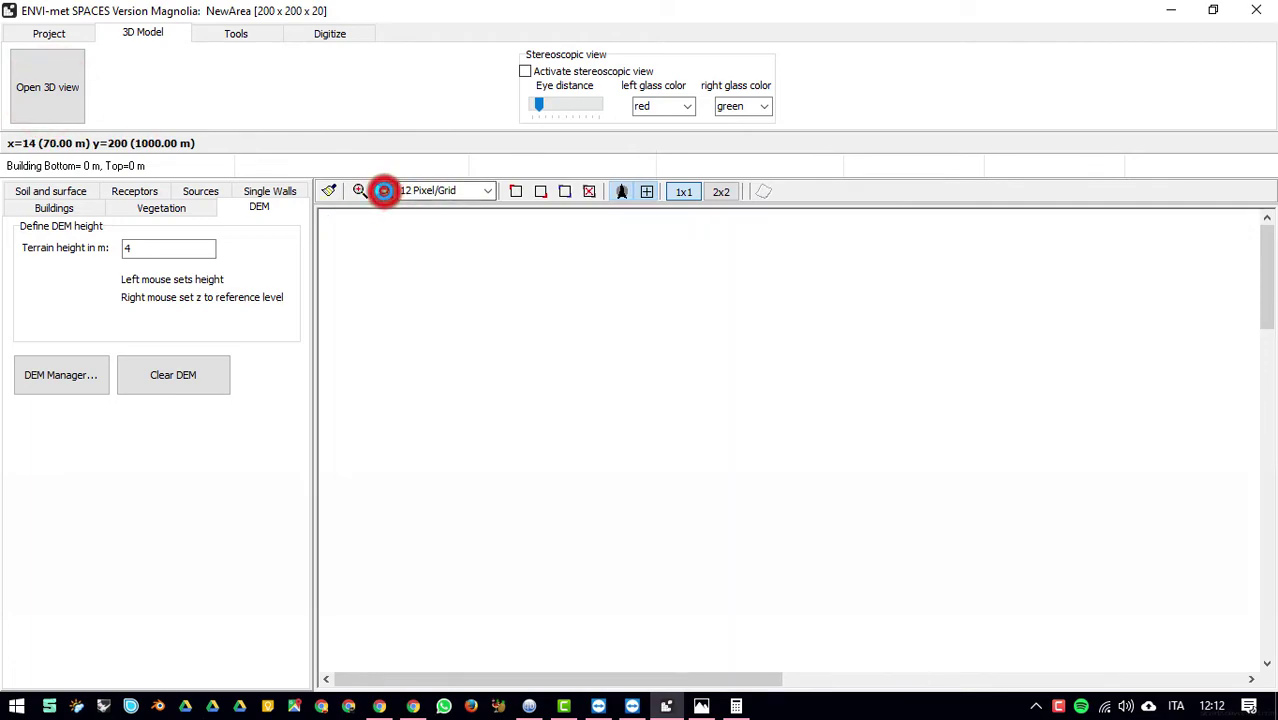
click(385, 191)
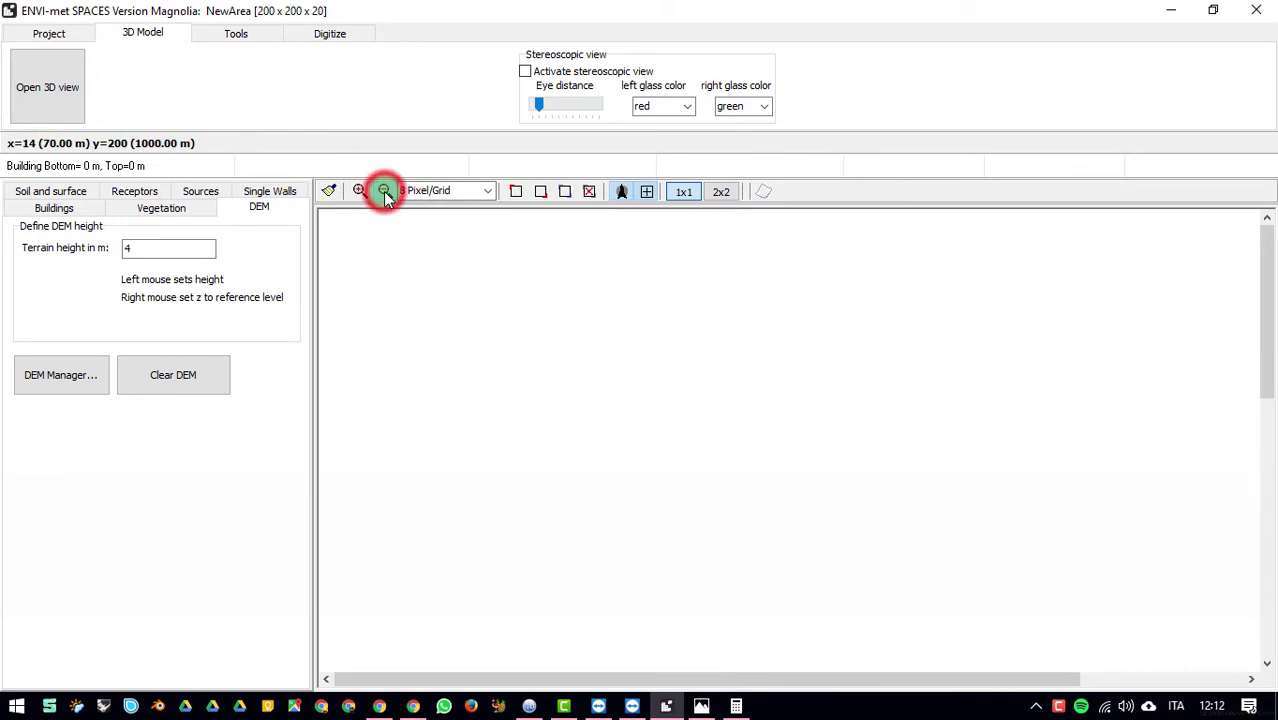
click(384, 191)
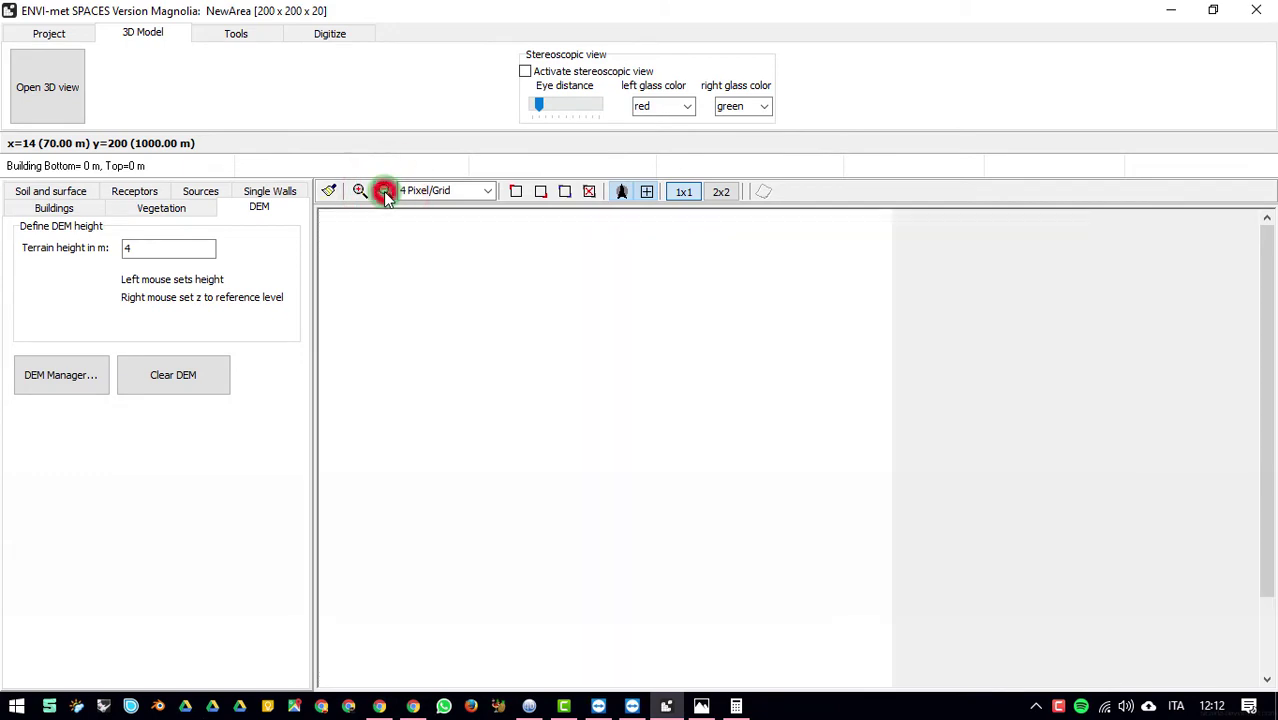
click(384, 191)
click(384, 191)
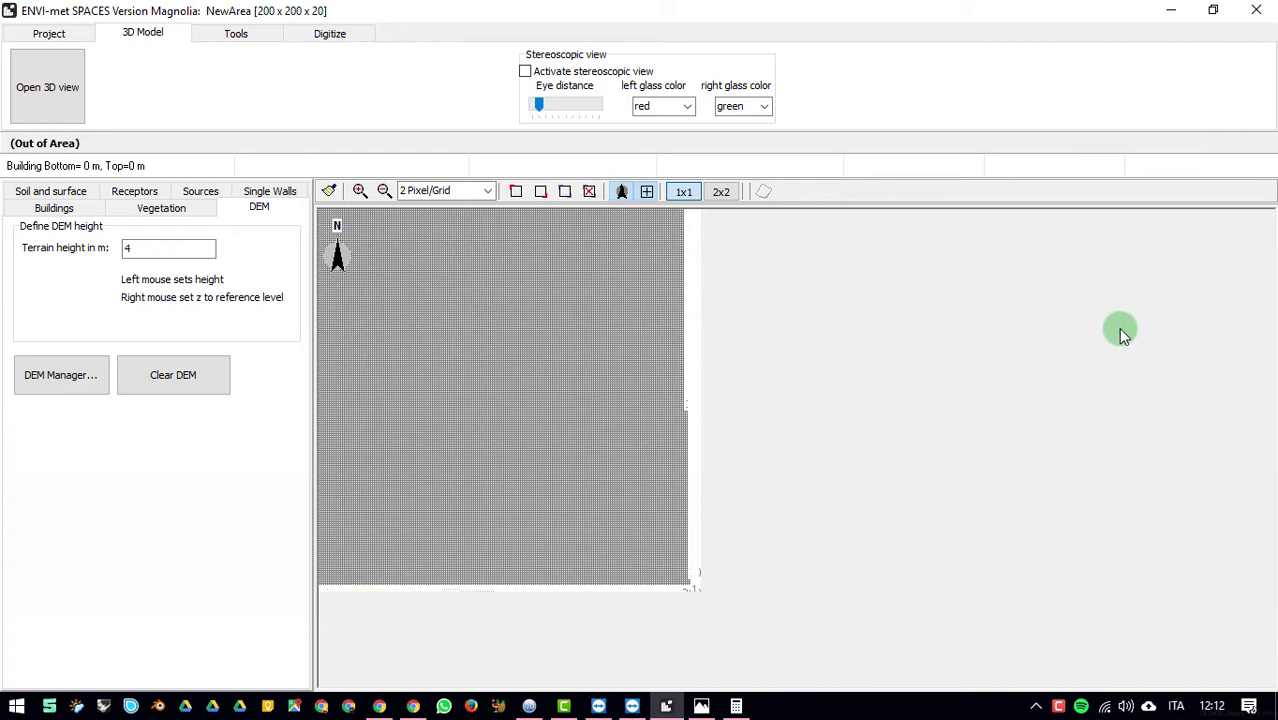
click(359, 191)
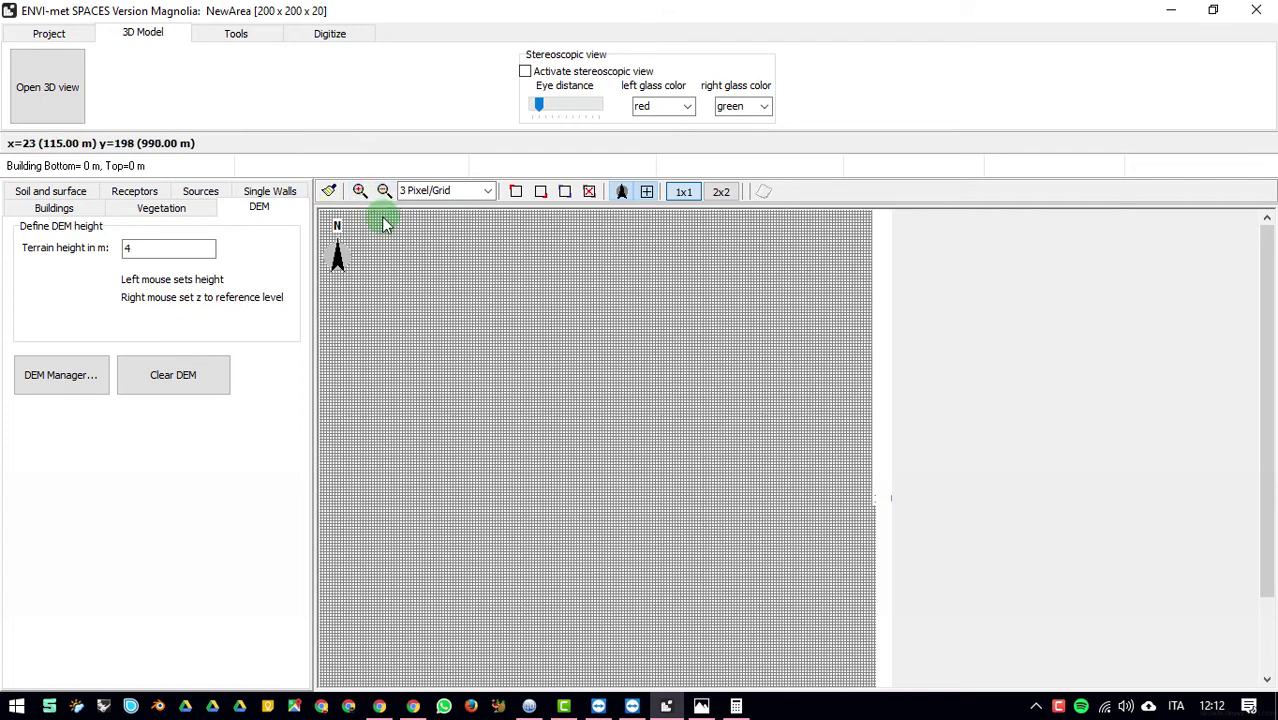
Step: Load curve.bmp from the Desktop folder as the background bitmap for digitizing
click(325, 33)
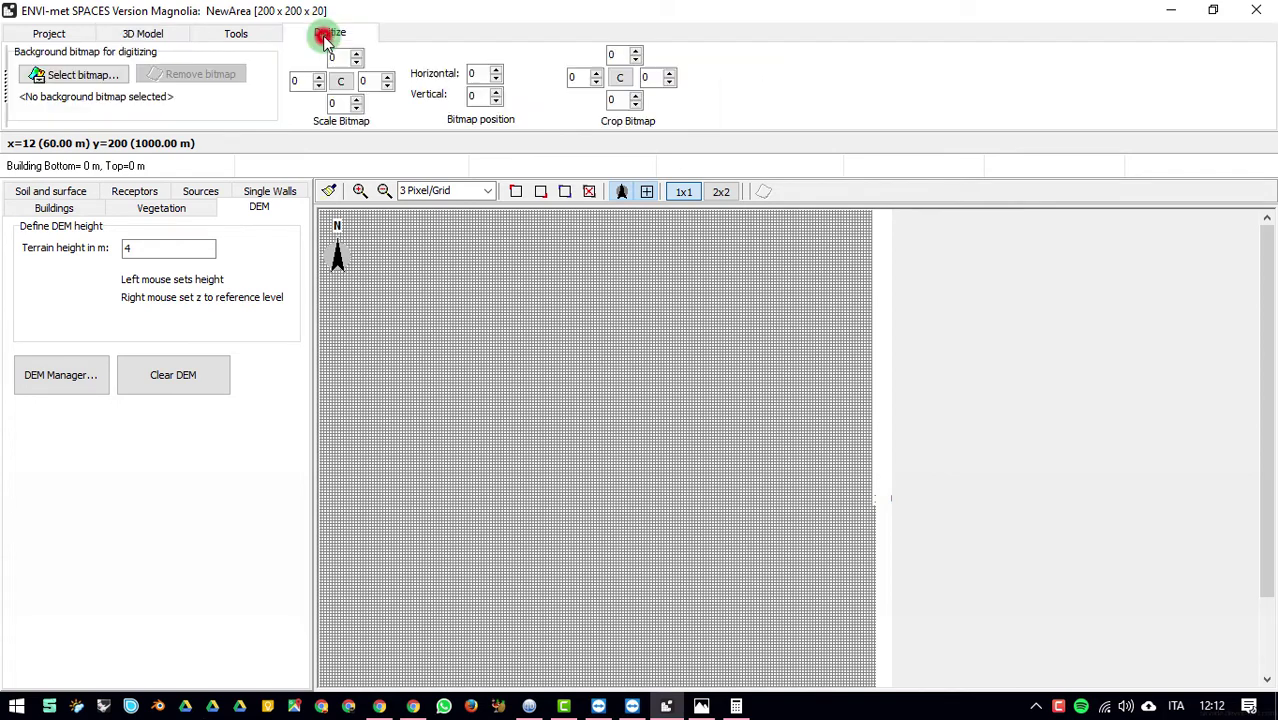
click(65, 78)
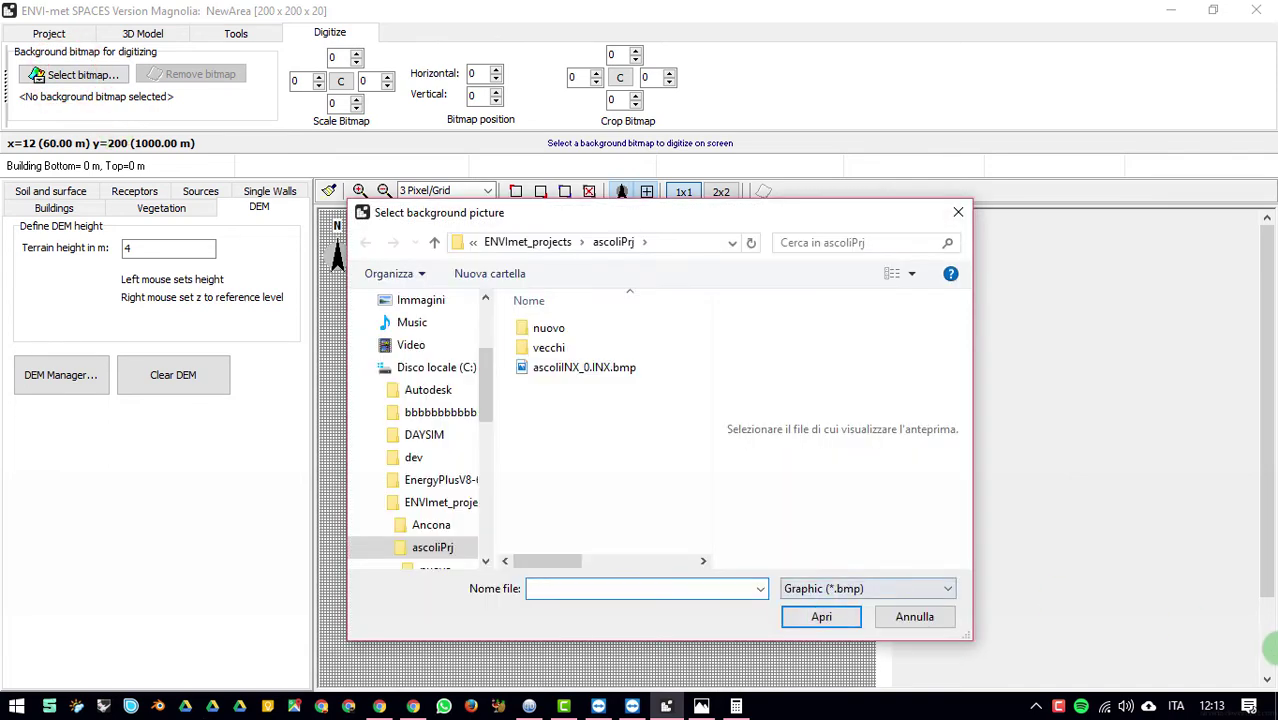
click(368, 367)
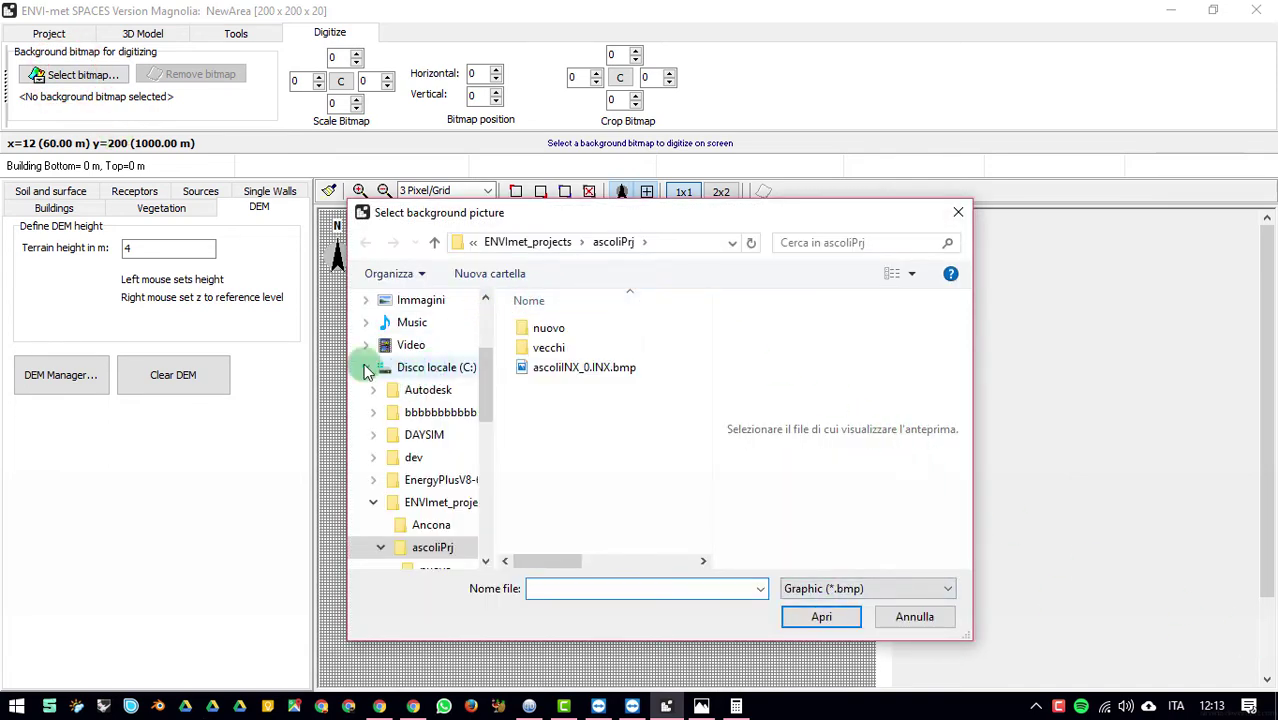
click(412, 362)
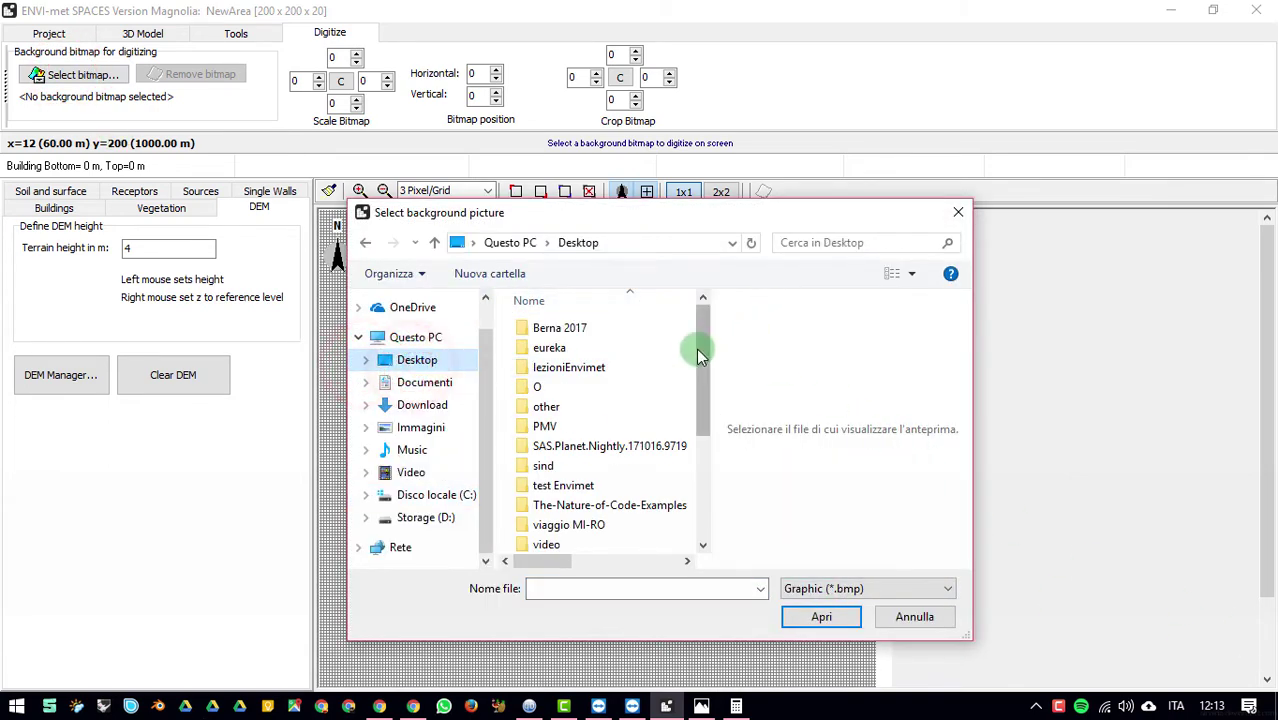
drag(697, 349, 700, 440)
double_click(560, 424)
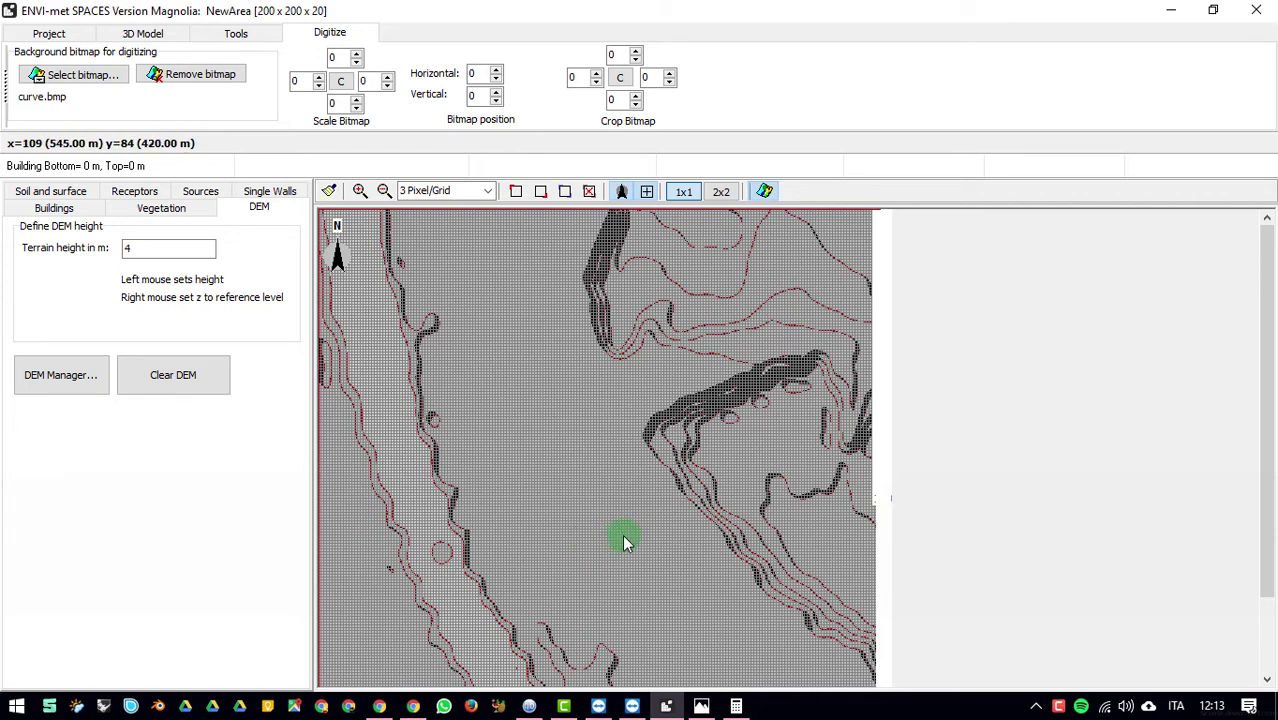
mouse_move(674, 412)
mouse_down()
mouse_move(641, 425)
mouse_move(625, 405)
mouse_move(559, 401)
mouse_move(559, 415)
mouse_move(445, 425)
mouse_move(513, 408)
mouse_move(487, 440)
mouse_move(498, 424)
mouse_move(430, 446)
mouse_move(400, 420)
mouse_up()
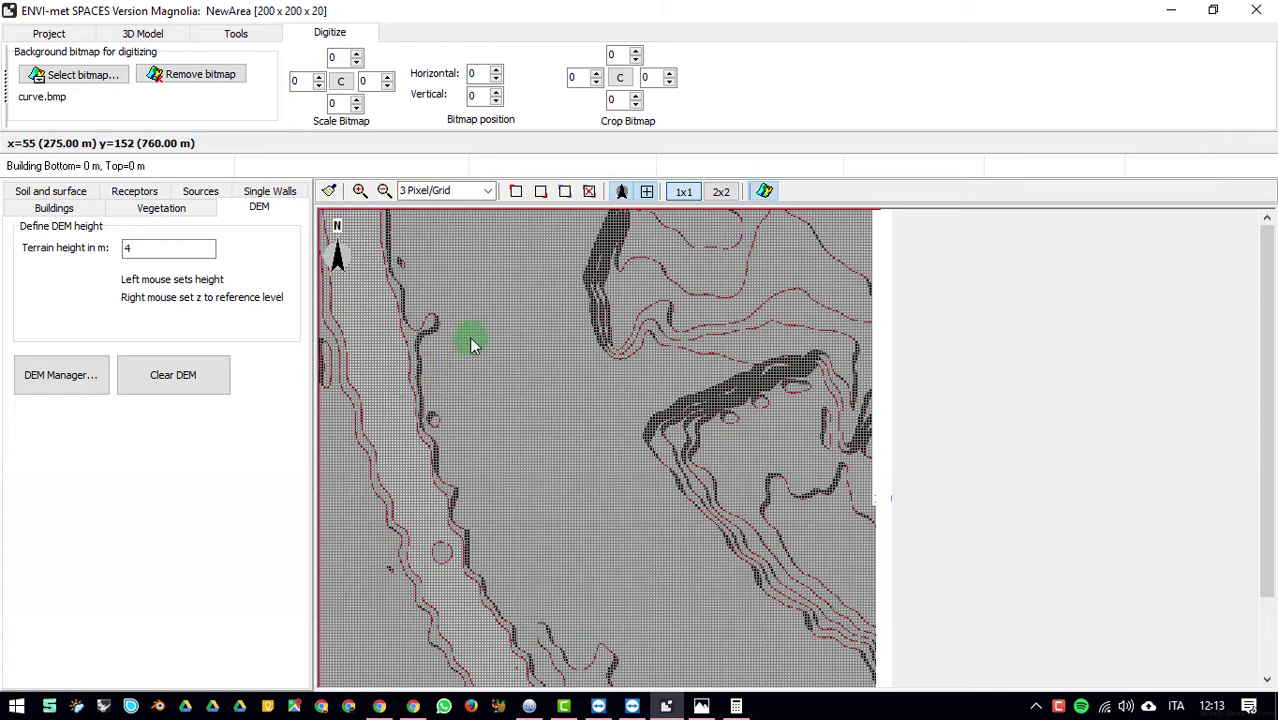
click(355, 192)
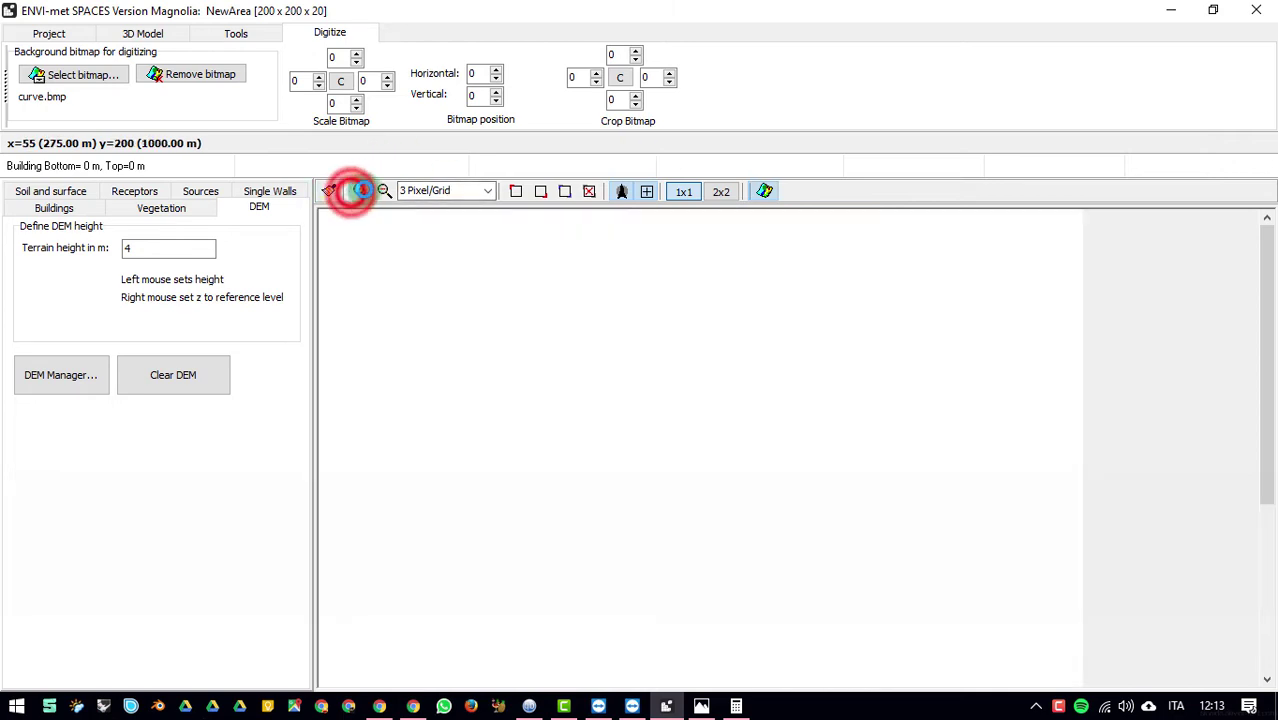
Step: Enlarge the plan grid to 6 Pixel/Grid and select the DEM terrain height value for editing
click(360, 192)
click(360, 192)
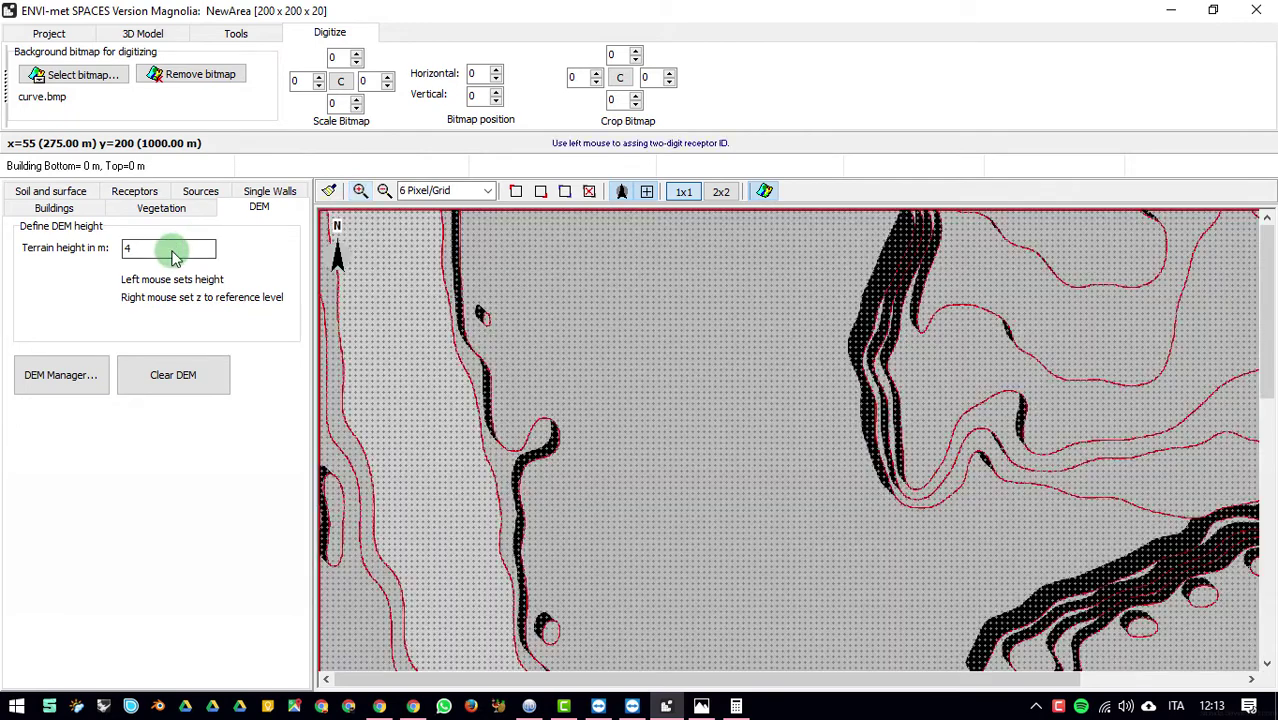
double_click(140, 249)
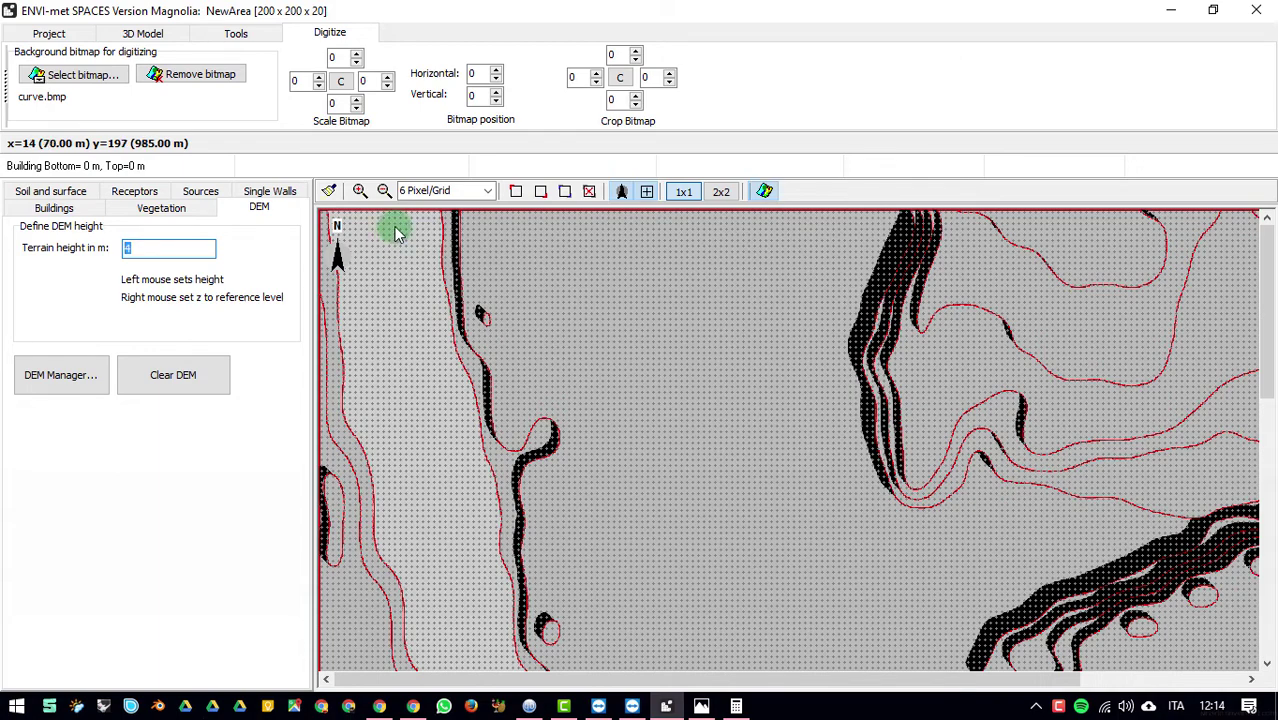
click(518, 194)
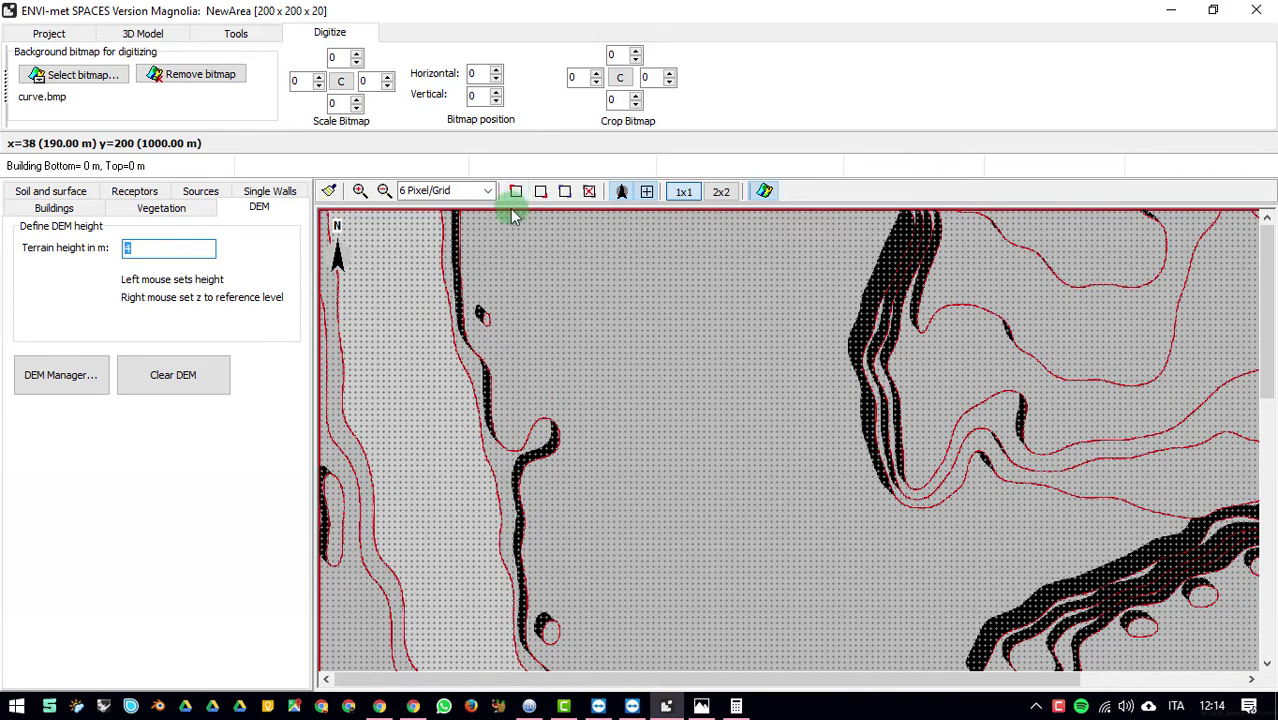
Step: Review the dx, dy and dz grid cell sizes in the model domain settings and leave without applying changes
click(50, 34)
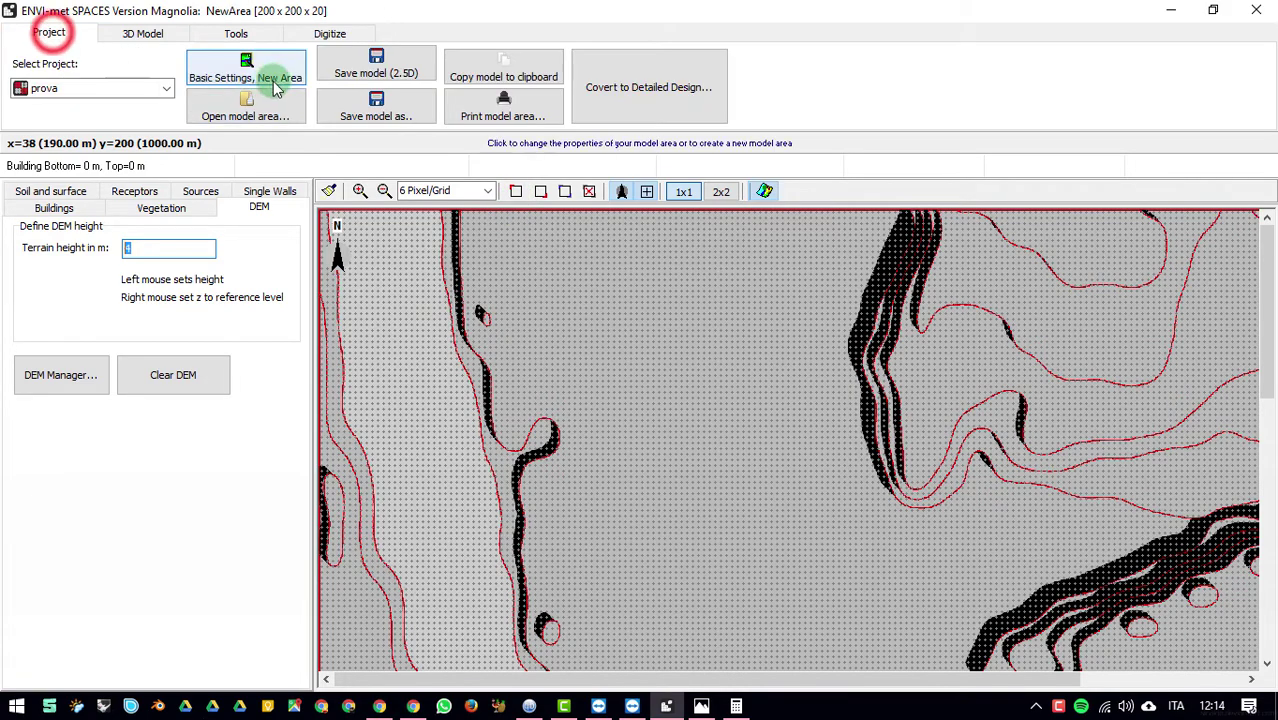
click(270, 72)
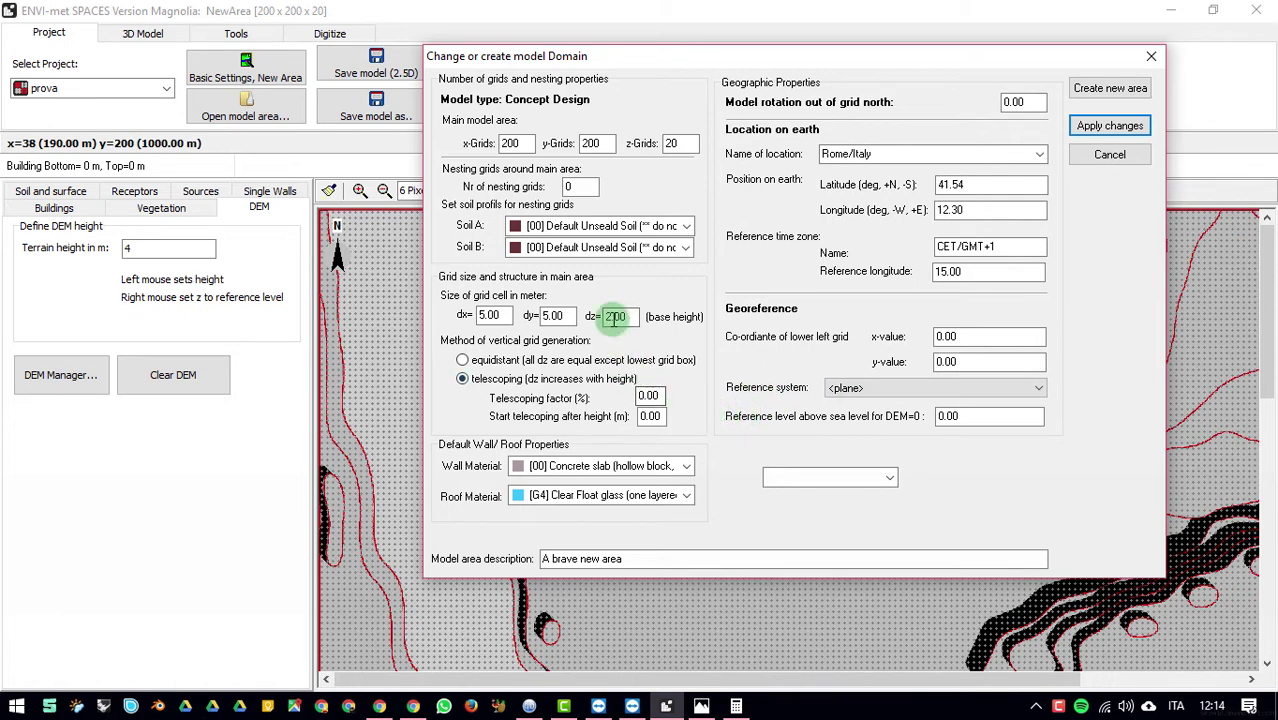
click(633, 316)
drag(633, 316, 476, 288)
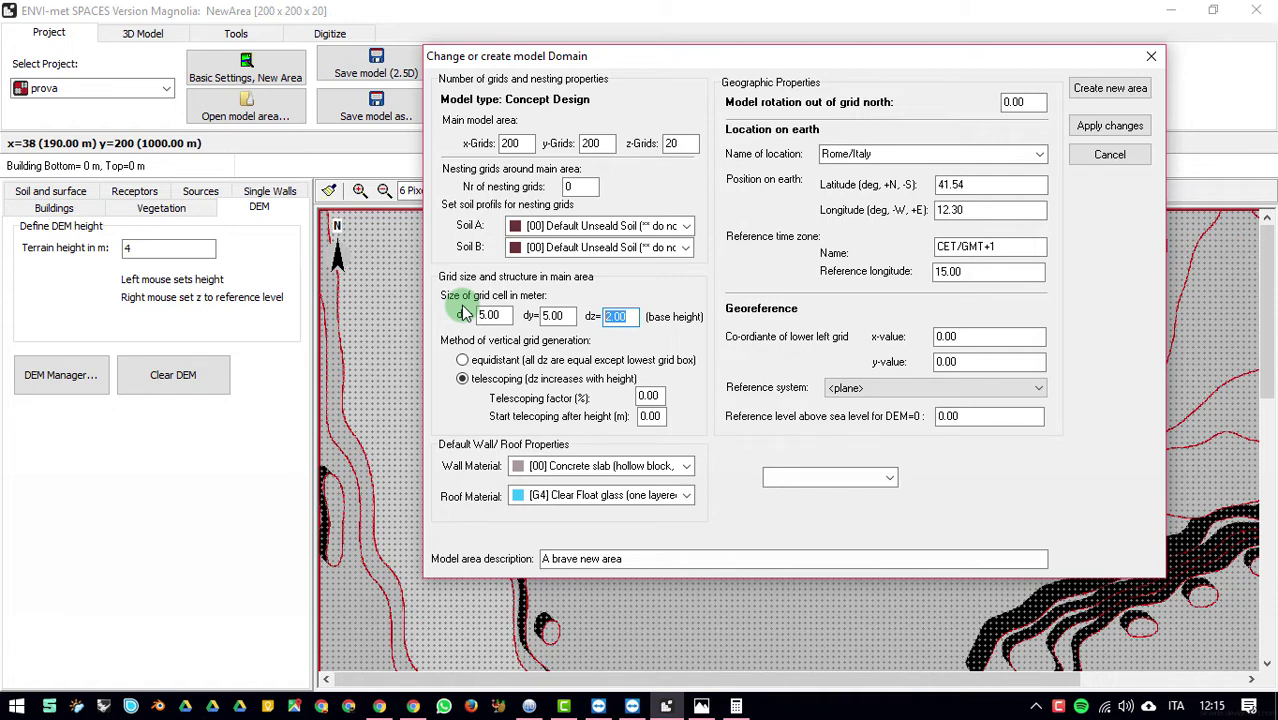
click(1104, 152)
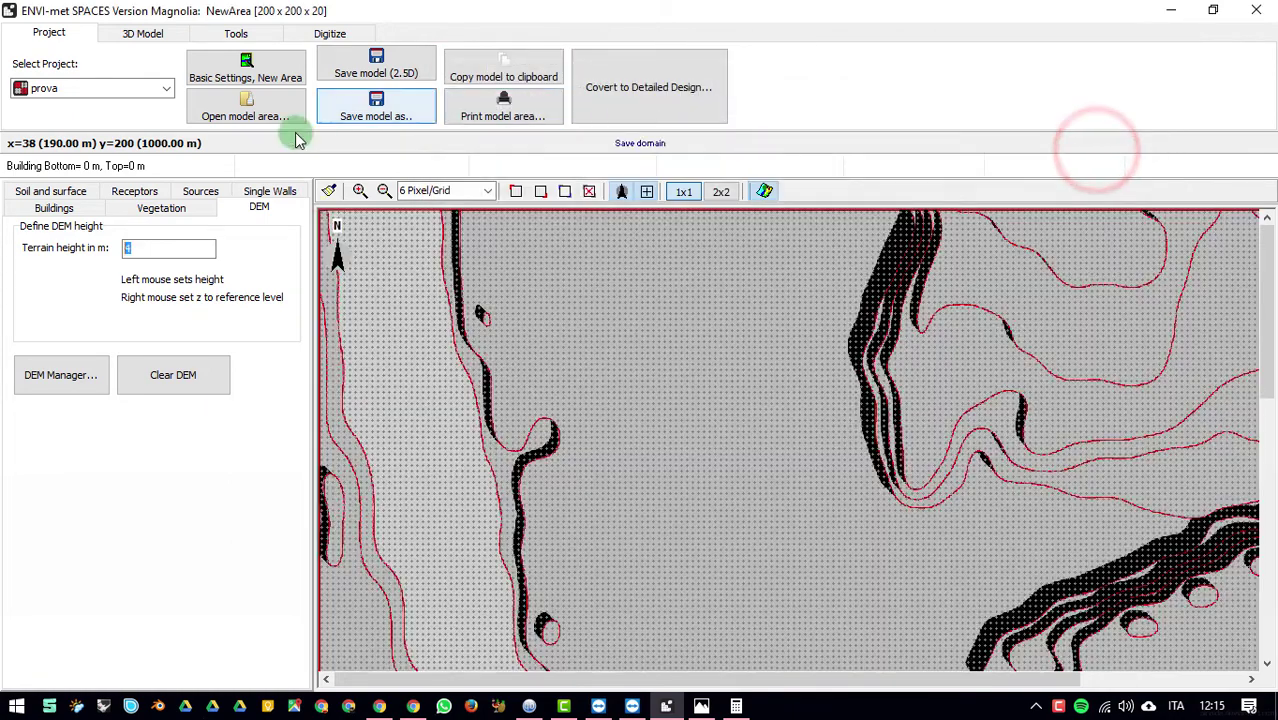
Step: Set the DEM terrain height to 5 m and paint it on the cells along the contours at the grid's northwest corner
click(153, 249)
text(5)
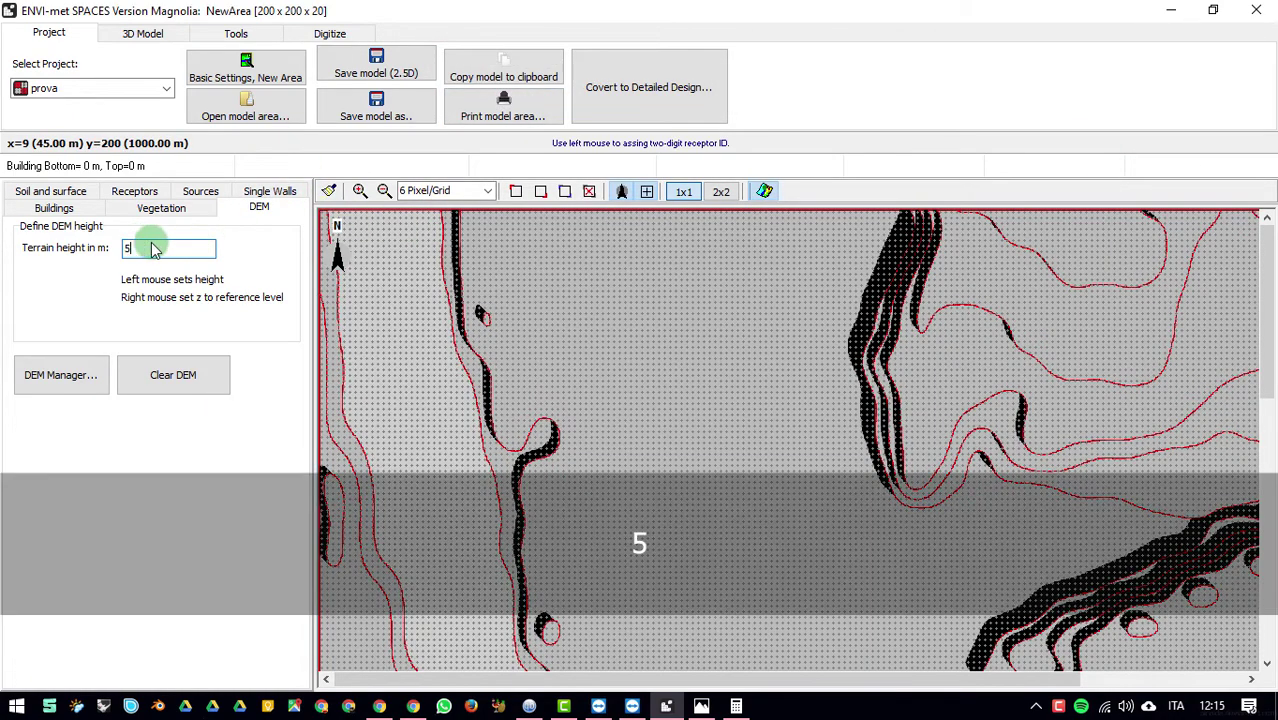
click(333, 280)
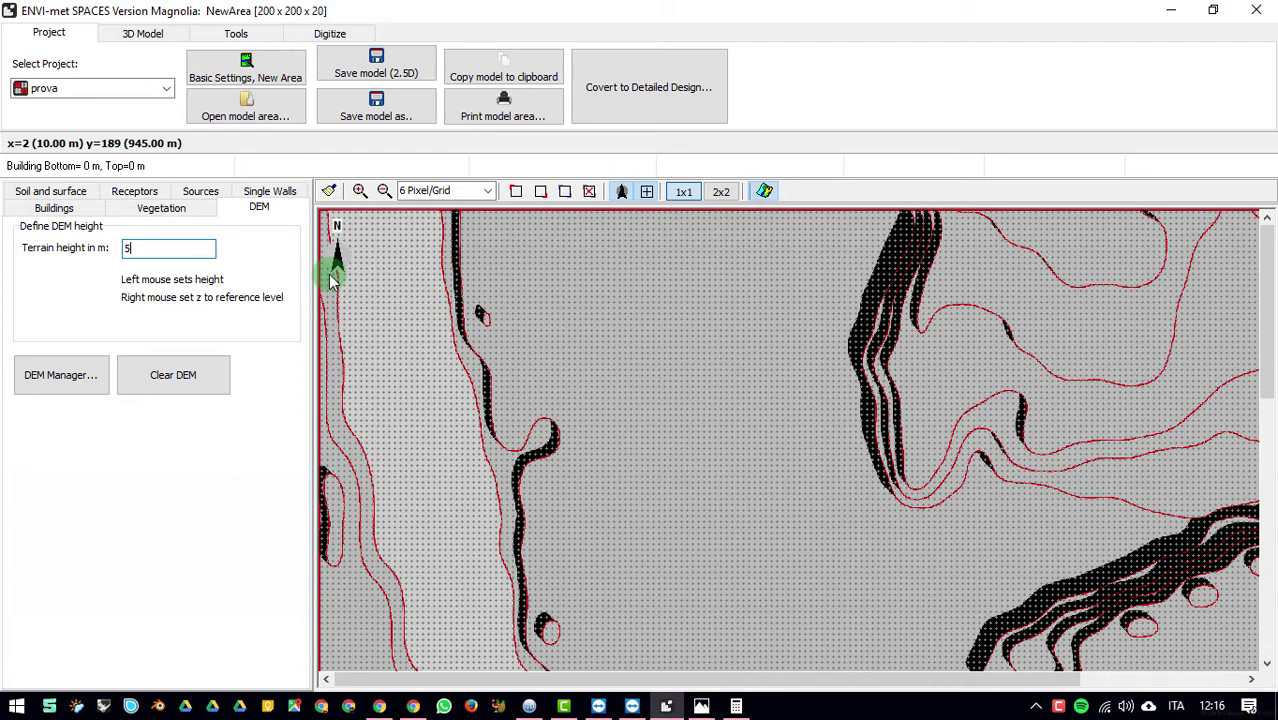
click(323, 216)
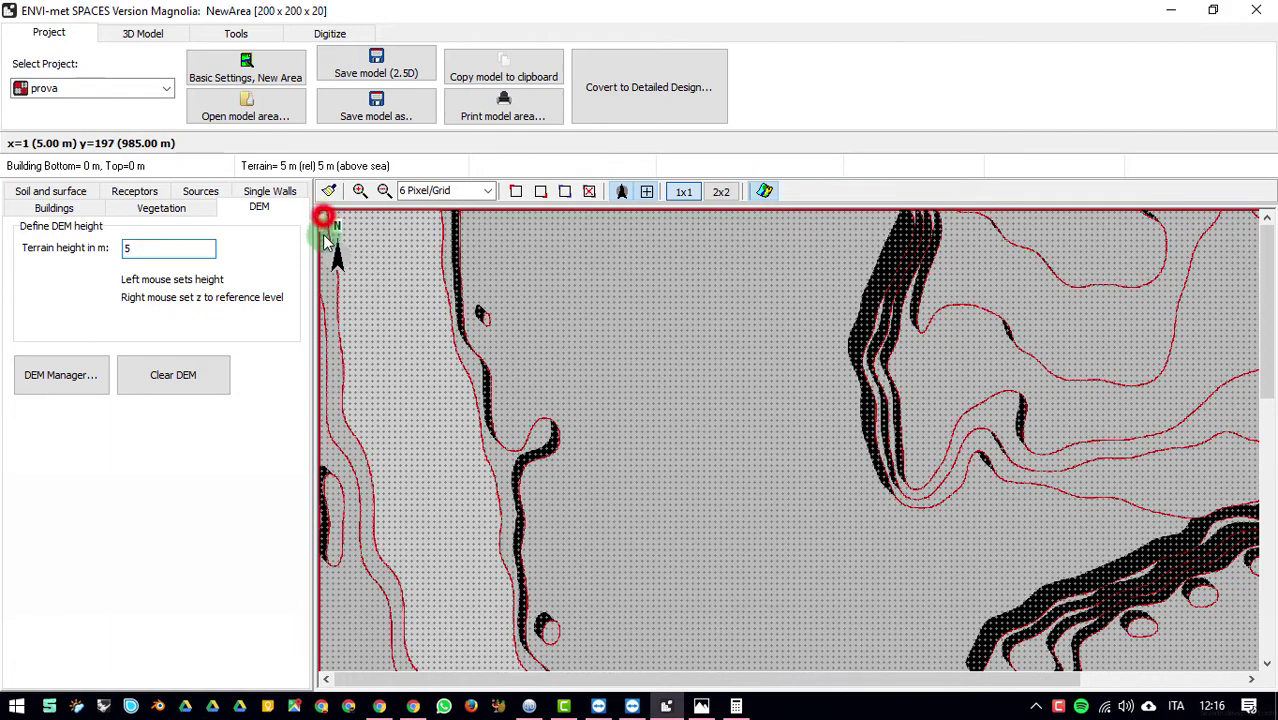
mouse_move(324, 236)
mouse_down()
mouse_move(330, 333)
mouse_move(337, 274)
mouse_move(331, 354)
mouse_move(328, 277)
mouse_move(159, 250)
mouse_move(268, 338)
mouse_move(290, 325)
mouse_up()
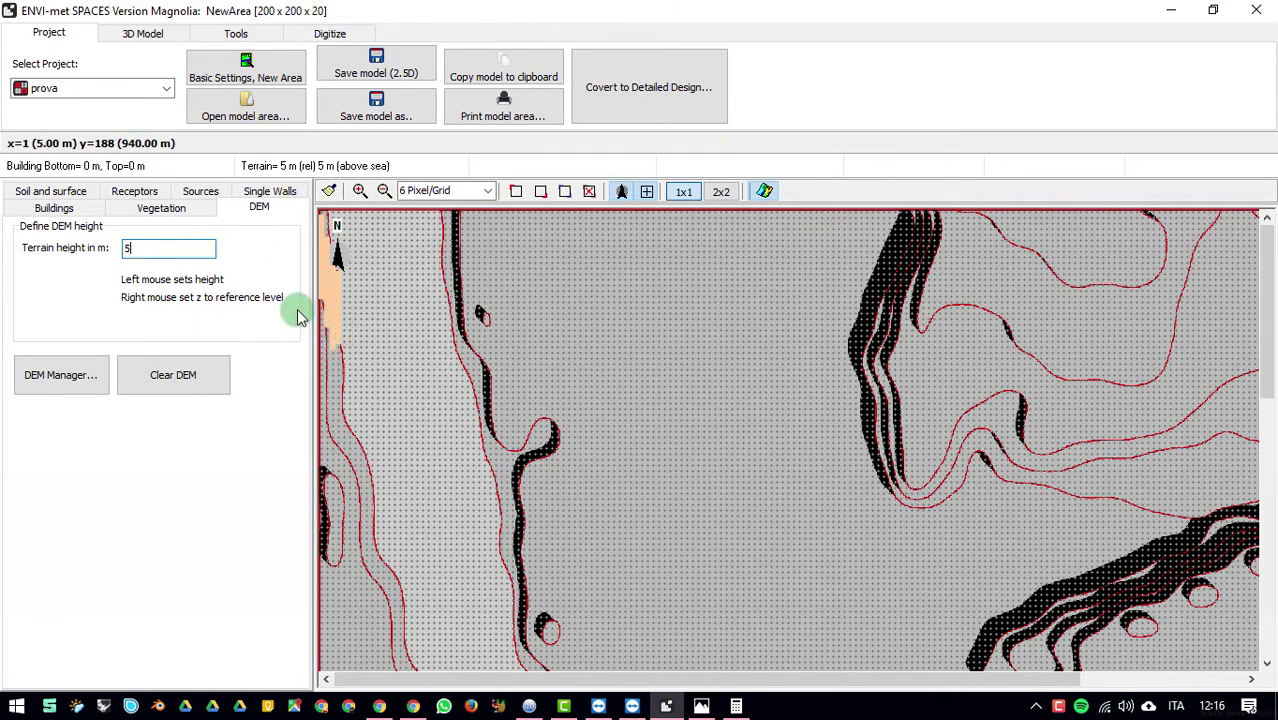
Step: Set the terrain height to 10 m and paint it at 16 Pixel/Grid on the cells beside the black contour band at the north edge
click(363, 191)
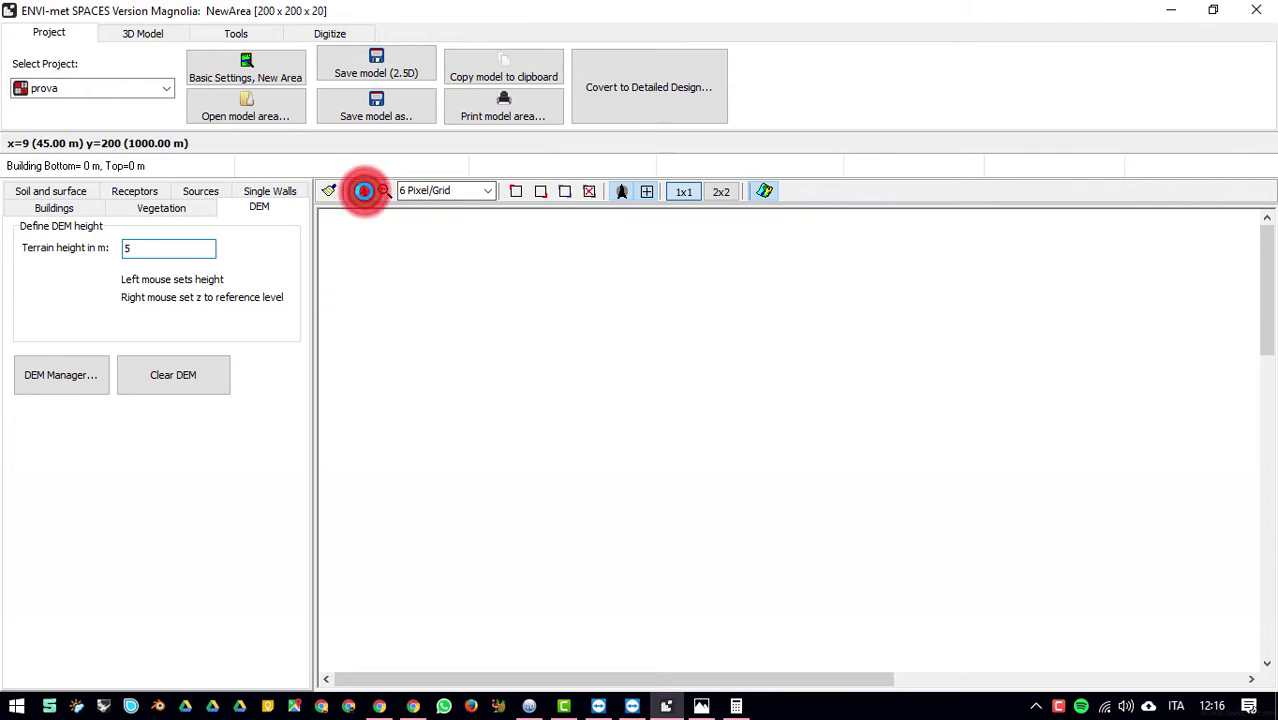
click(363, 191)
click(363, 191)
click(363, 191)
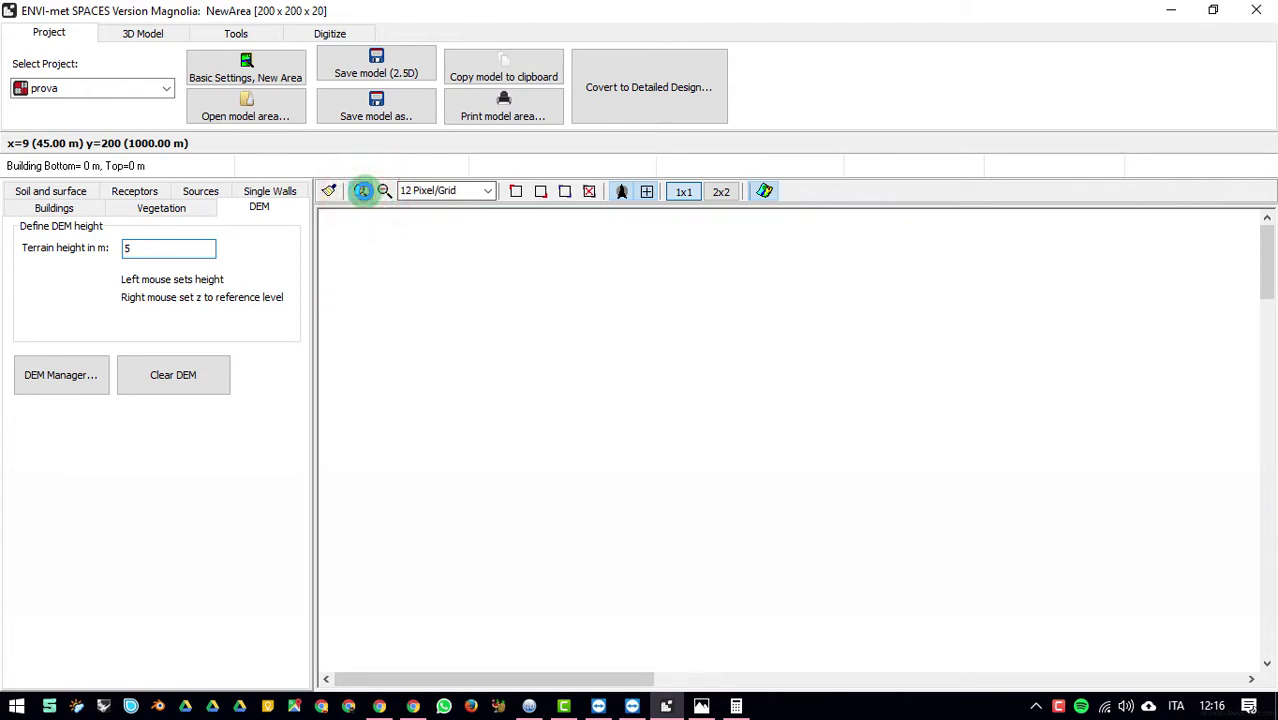
click(363, 191)
click(363, 191)
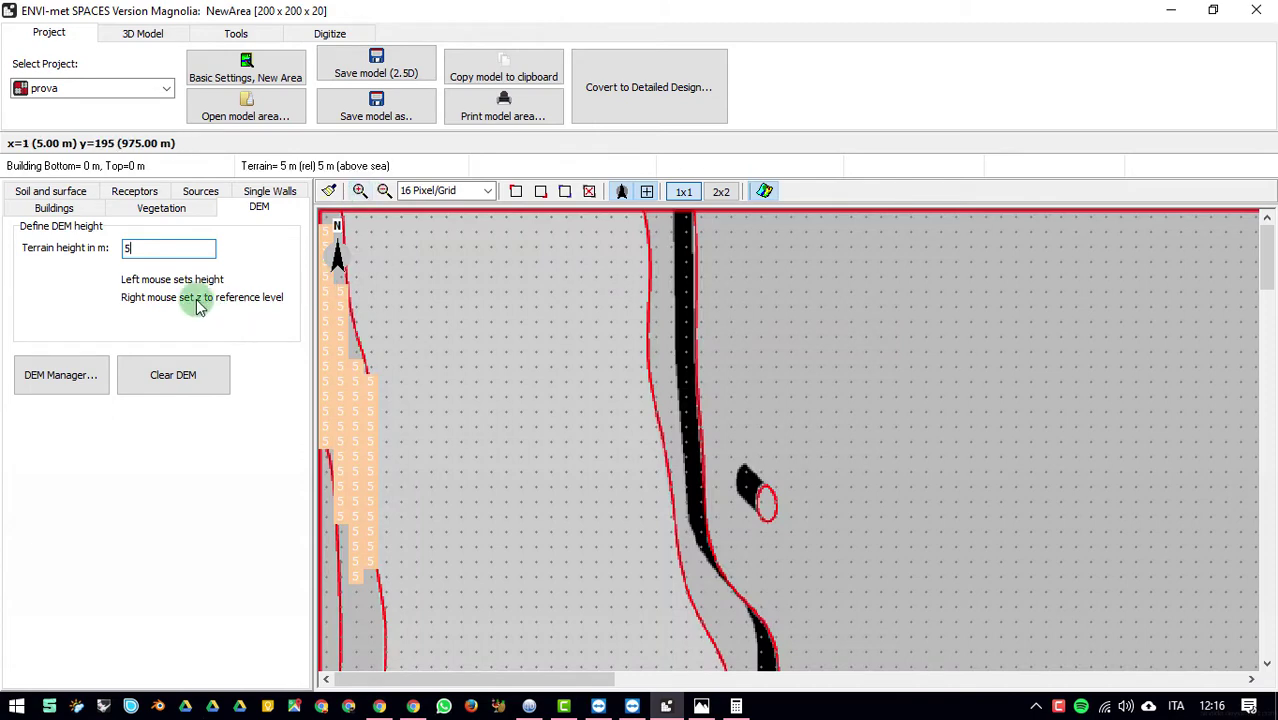
double_click(130, 248)
text(10)
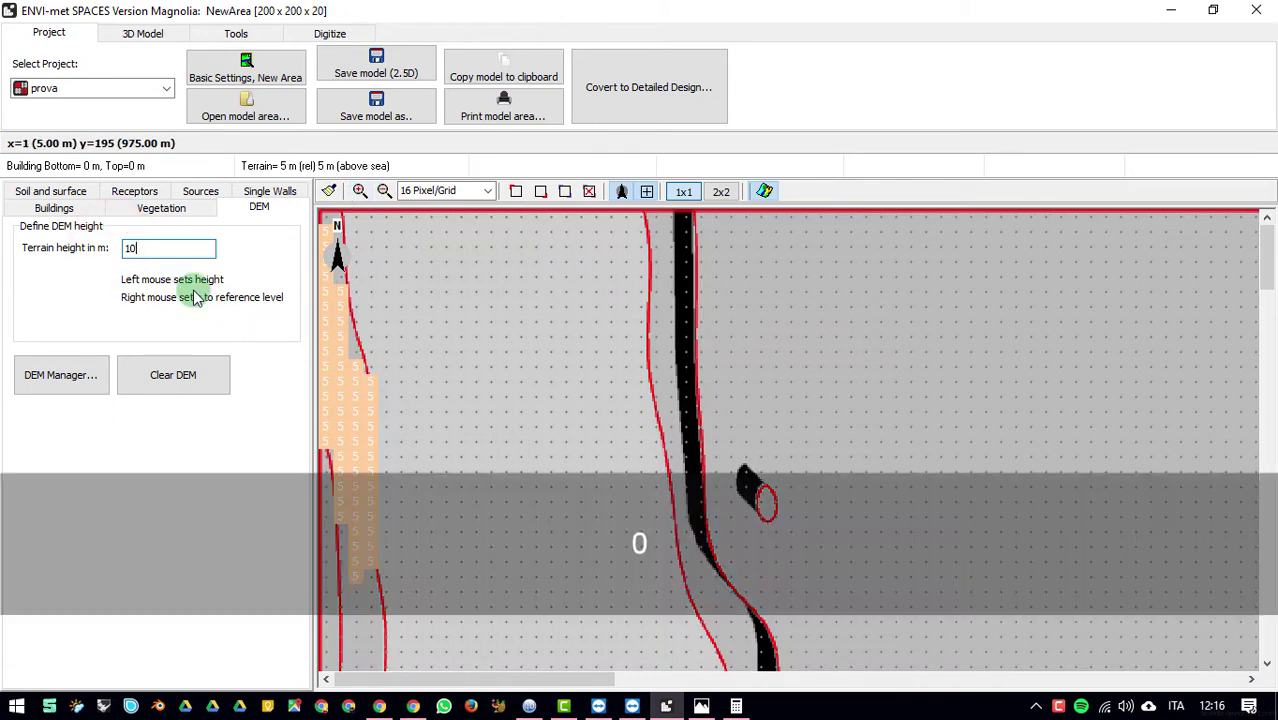
click(654, 222)
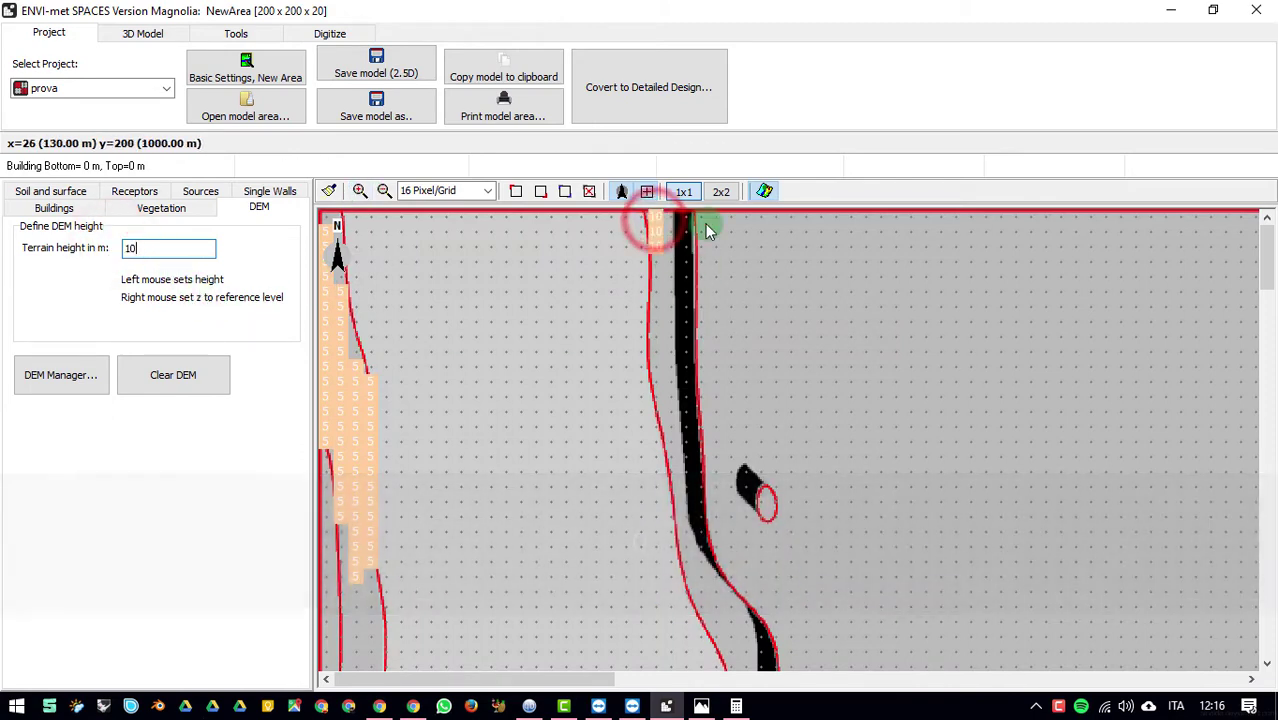
mouse_move(712, 220)
mouse_down()
mouse_move(712, 352)
mouse_move(701, 247)
mouse_move(725, 247)
mouse_move(742, 293)
mouse_move(728, 217)
mouse_move(749, 320)
mouse_move(758, 240)
mouse_move(744, 218)
mouse_move(727, 222)
mouse_move(764, 322)
mouse_move(776, 298)
mouse_move(762, 210)
mouse_move(801, 230)
mouse_move(790, 285)
mouse_move(804, 316)
mouse_move(806, 296)
mouse_move(787, 284)
mouse_move(625, 270)
mouse_move(661, 236)
mouse_up()
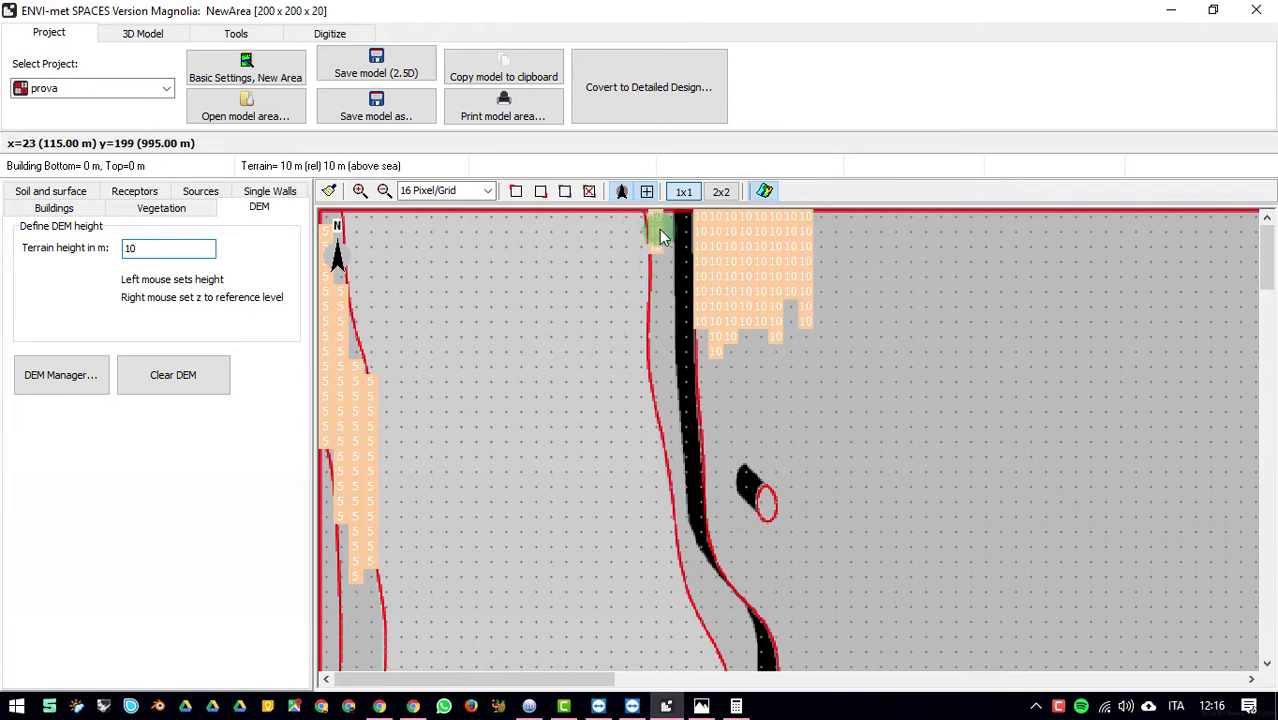
Step: Reset the 10 m cells just west of the black band to the reference level and repaint that patch with 10 m
click(664, 236)
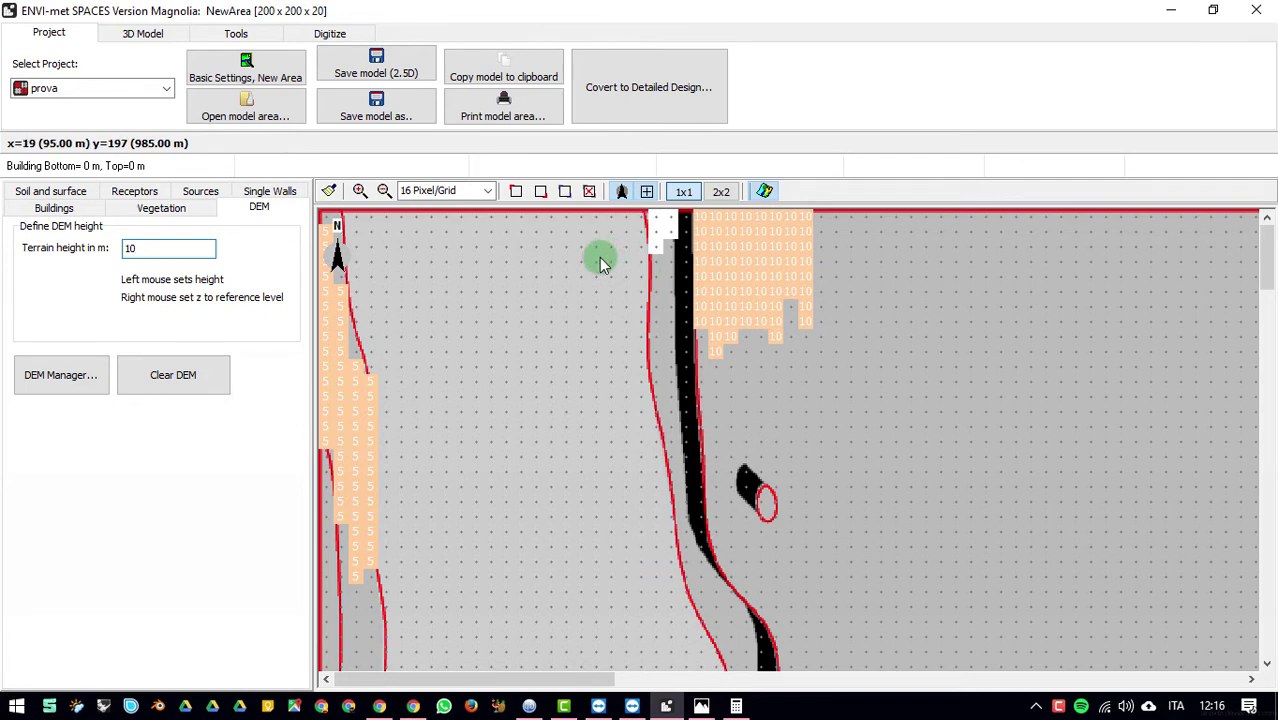
double_click(158, 248)
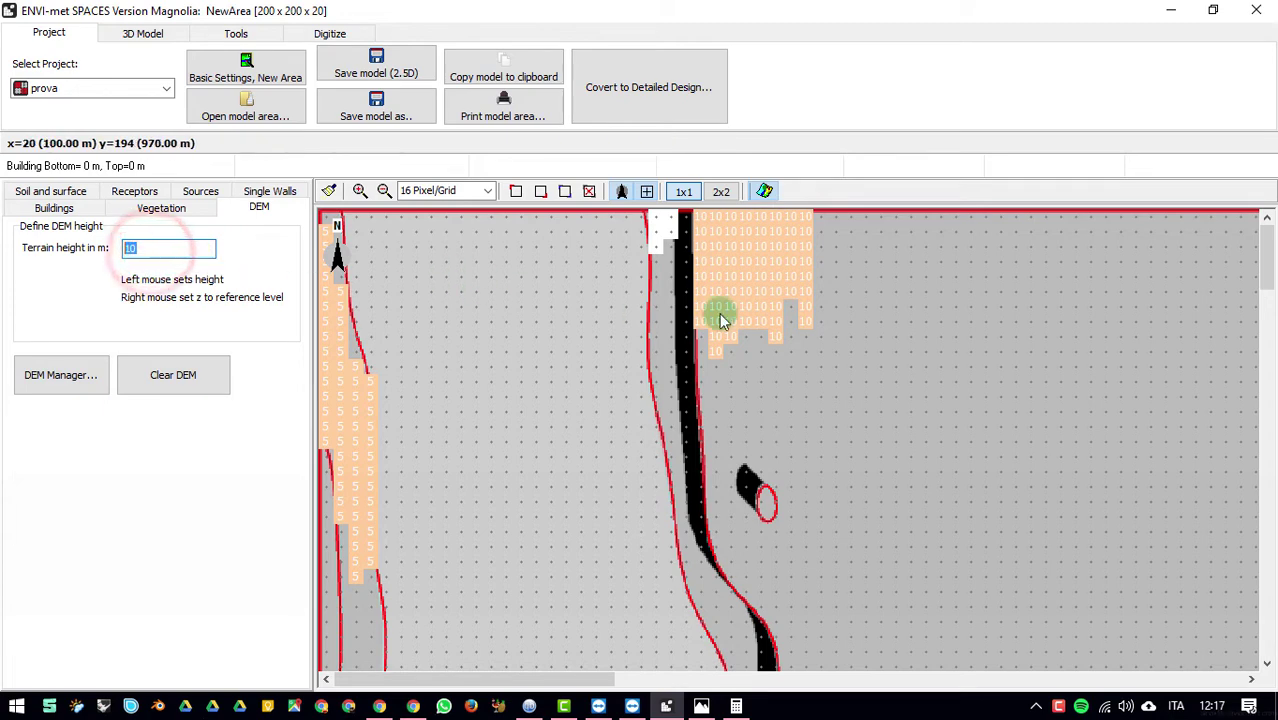
mouse_move(647, 228)
mouse_down()
mouse_move(662, 217)
mouse_move(650, 265)
mouse_up()
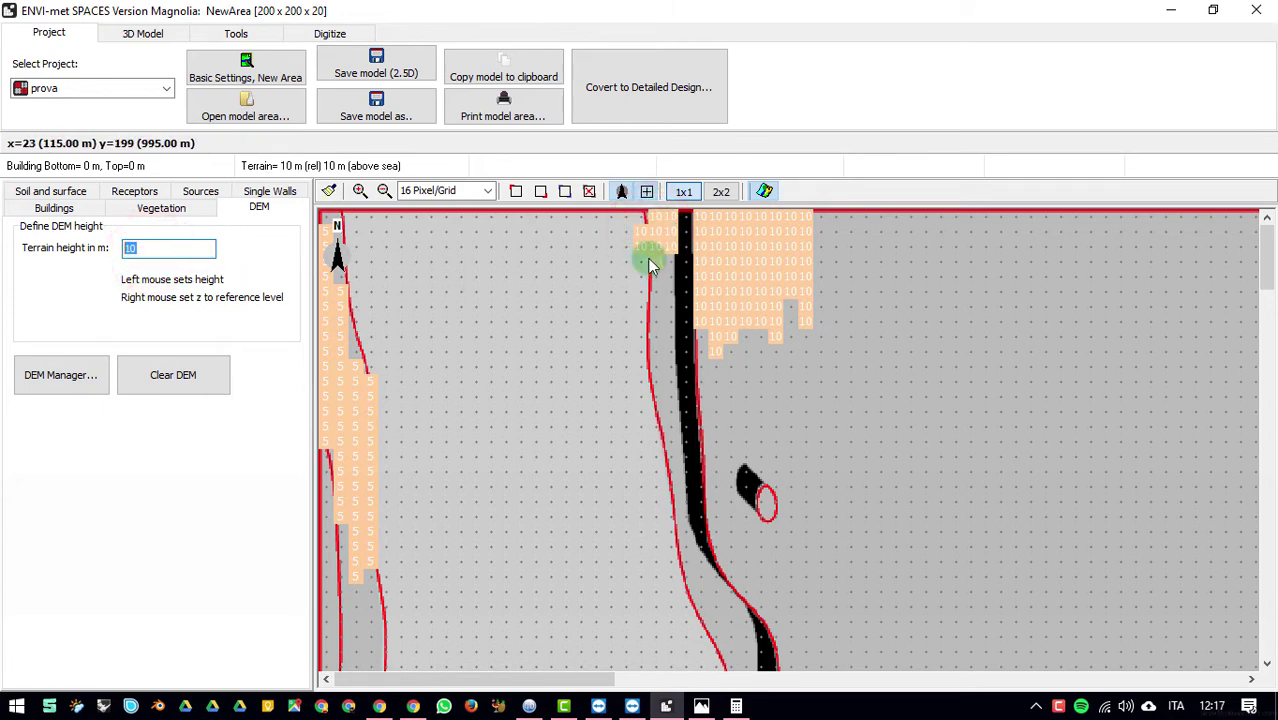
Step: Set the terrain height to 5 m and paint over the cells between the contour line and the black band
double_click(152, 248)
text(5)
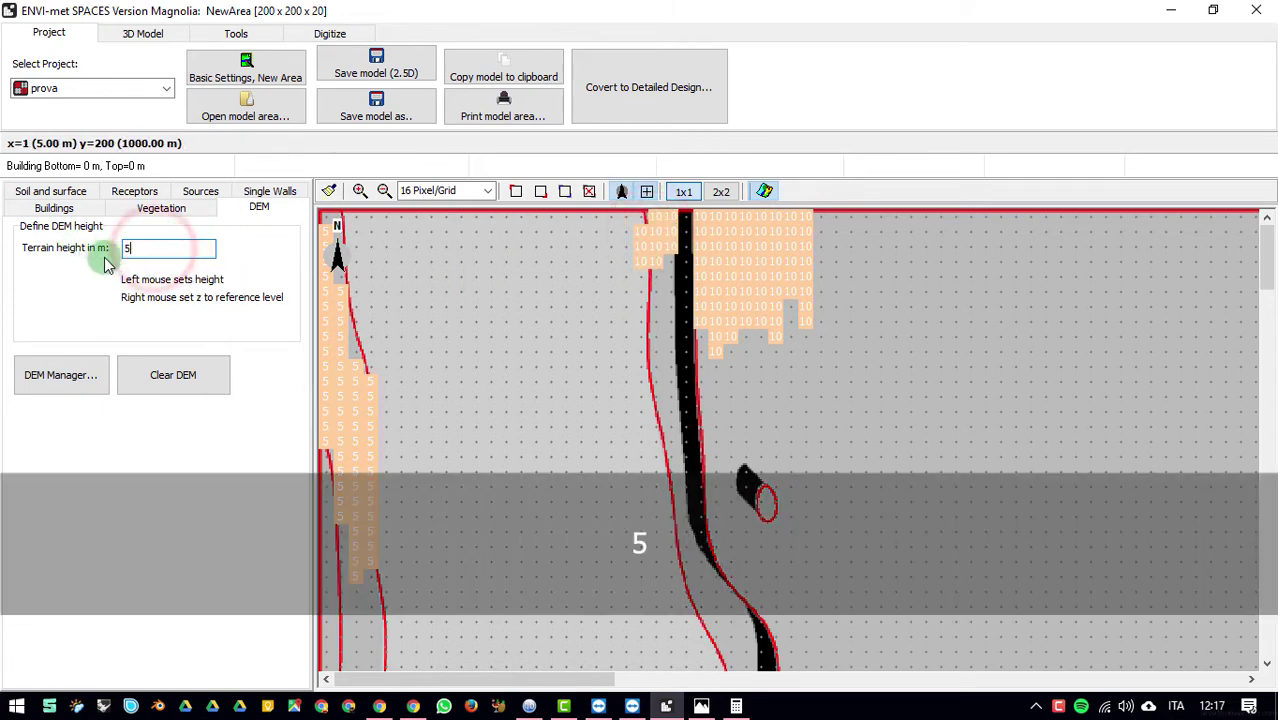
mouse_move(652, 220)
mouse_down()
mouse_move(663, 277)
mouse_move(650, 257)
mouse_up()
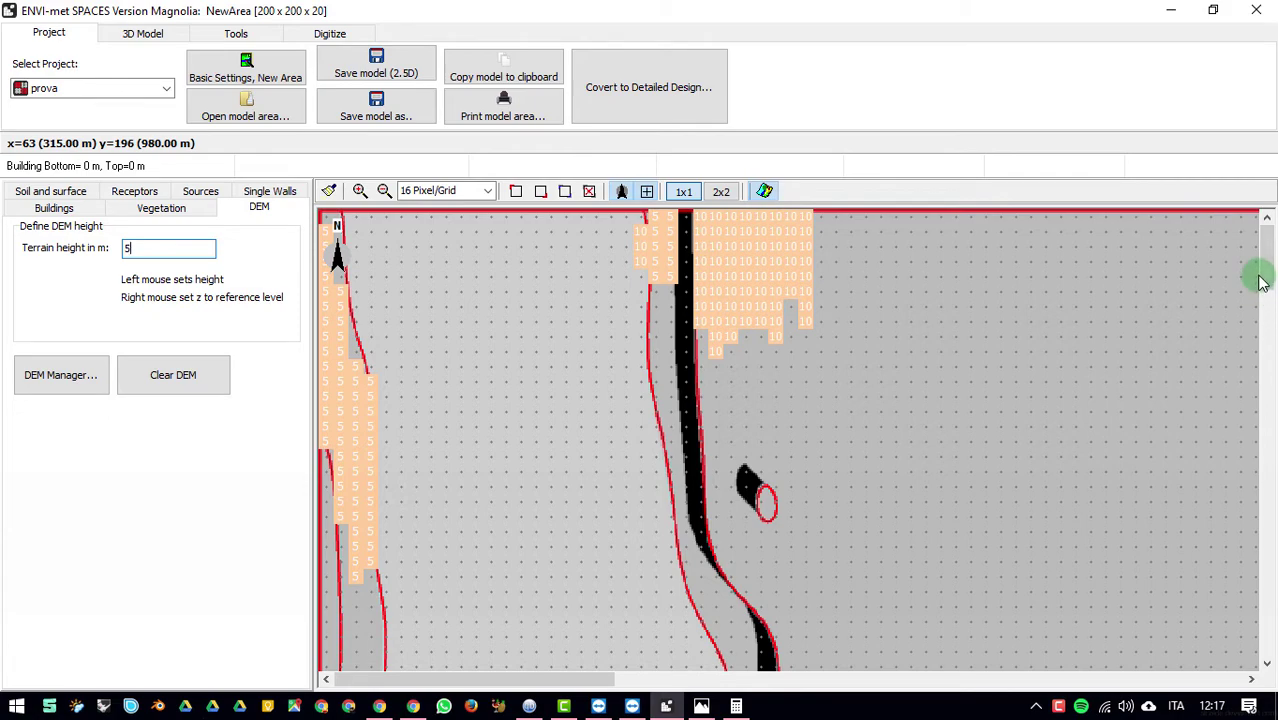
mouse_move(1265, 245)
mouse_down()
mouse_move(1273, 620)
mouse_move(1268, 232)
mouse_up()
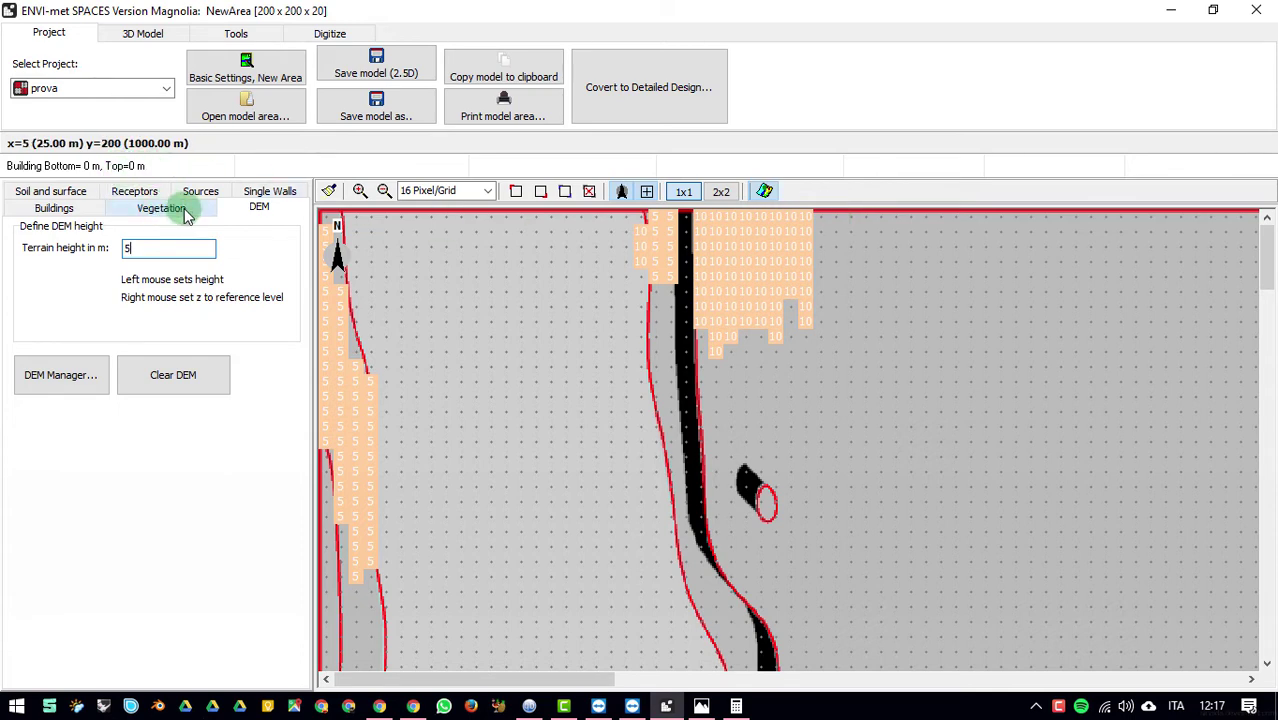
Step: Switch to building editing and replace the background bitmap with mappa.bmp from the Desktop folder
click(36, 206)
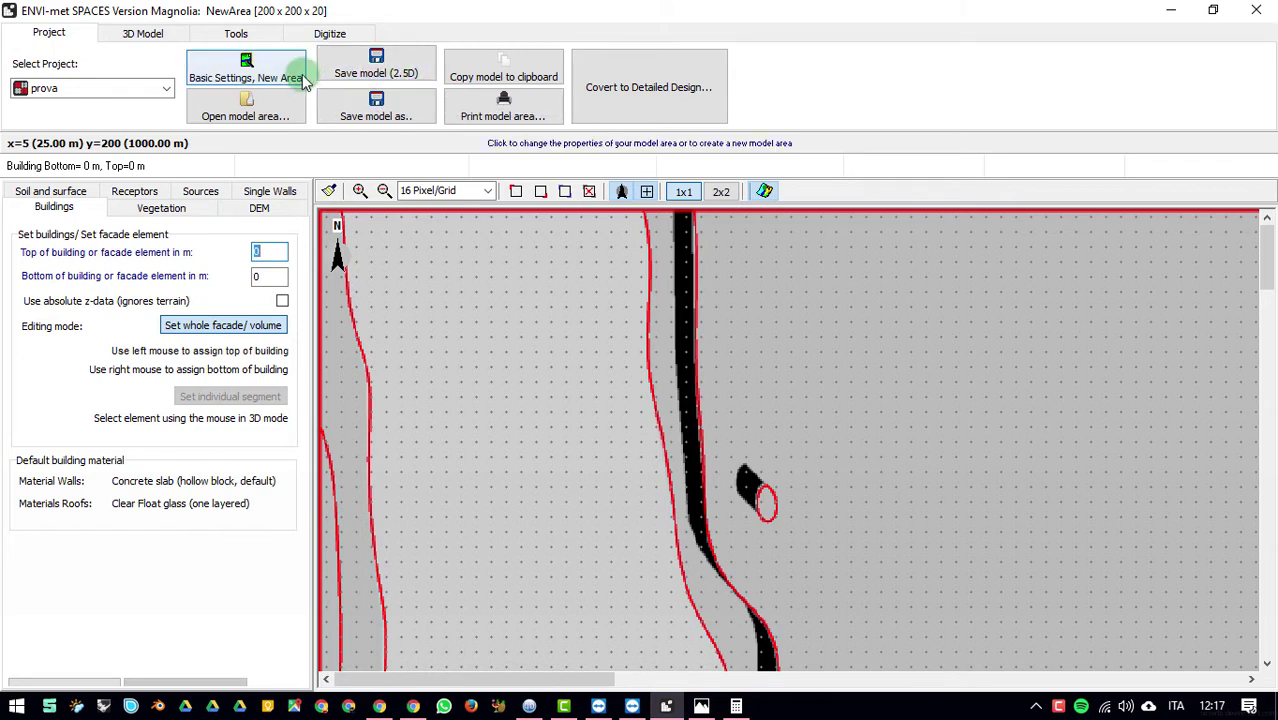
click(330, 33)
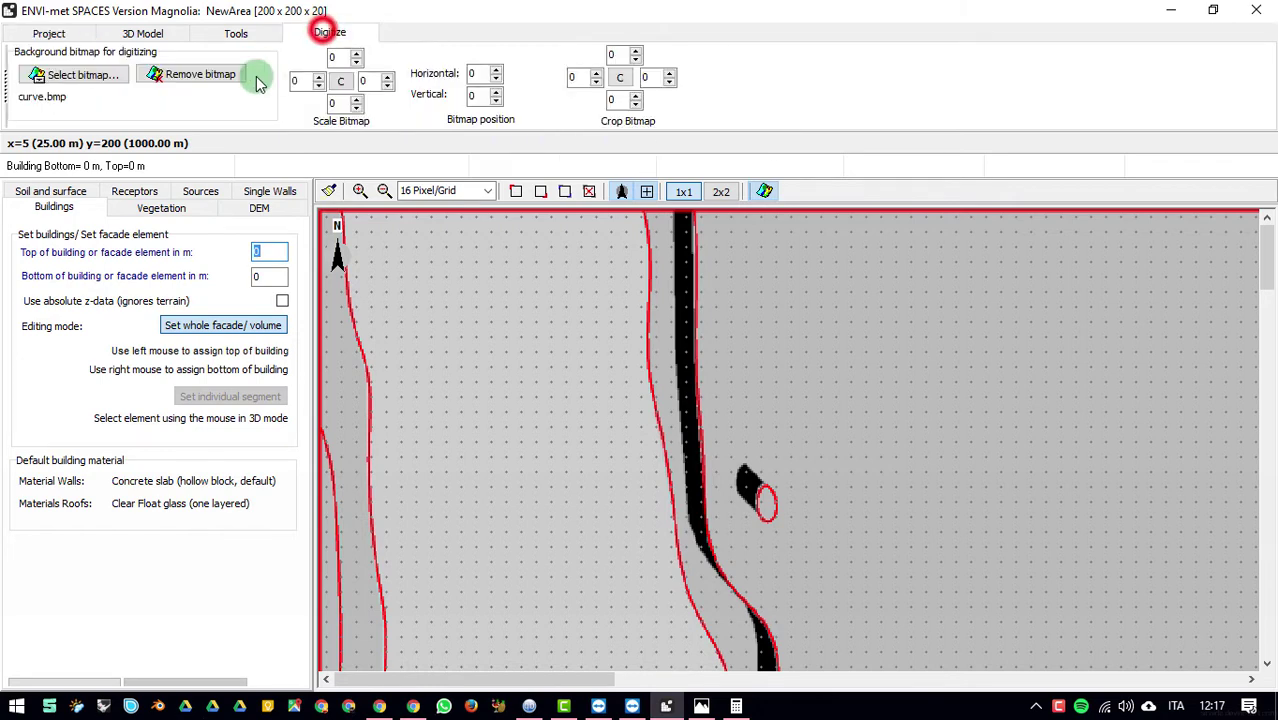
click(104, 77)
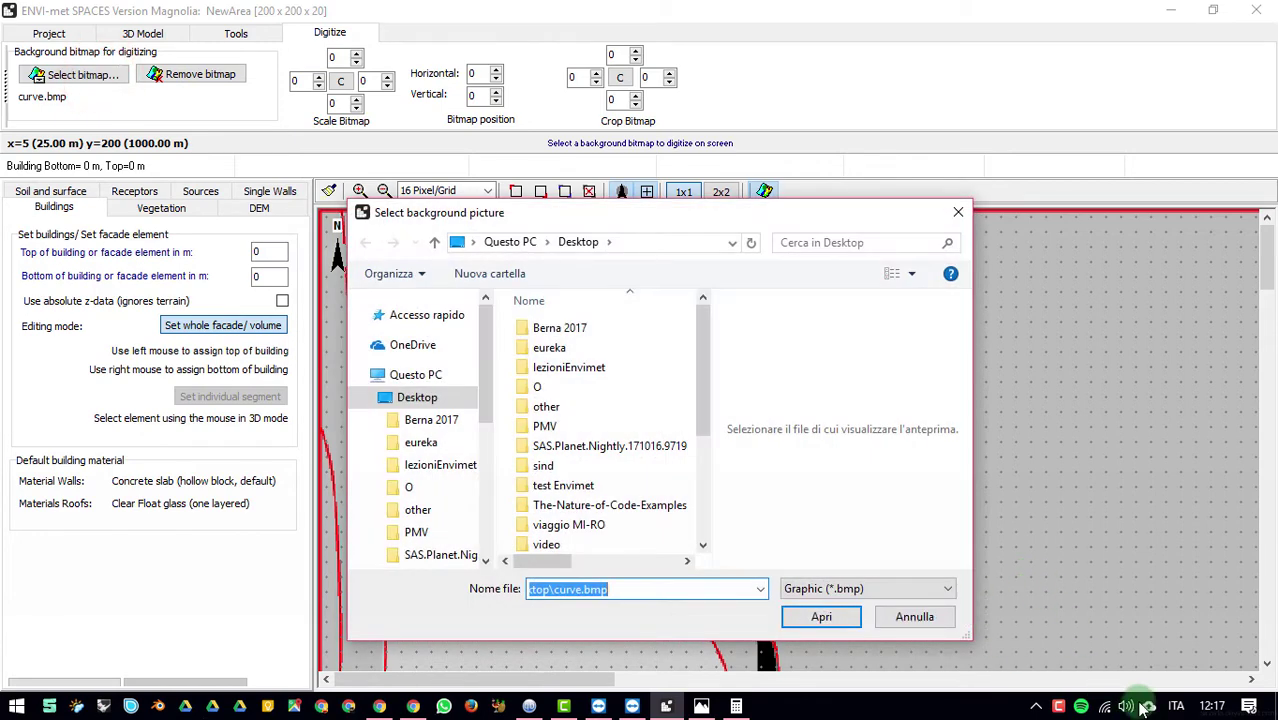
drag(702, 403, 740, 530)
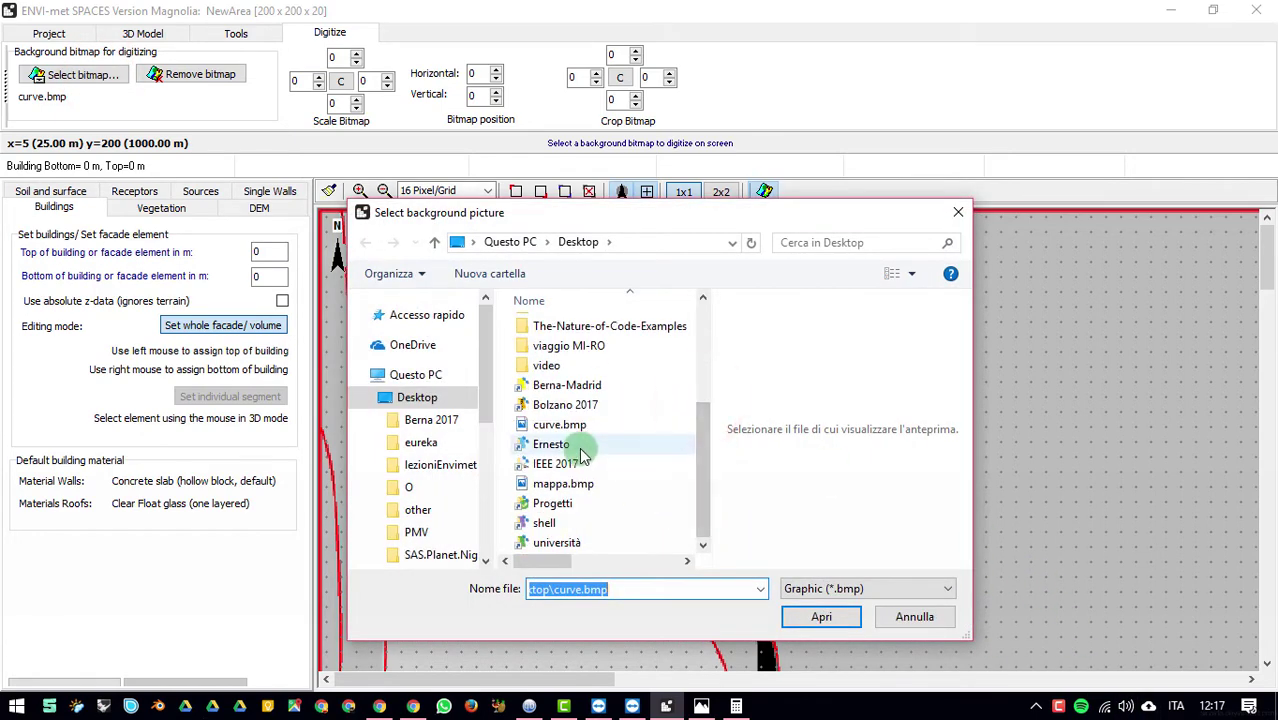
double_click(571, 483)
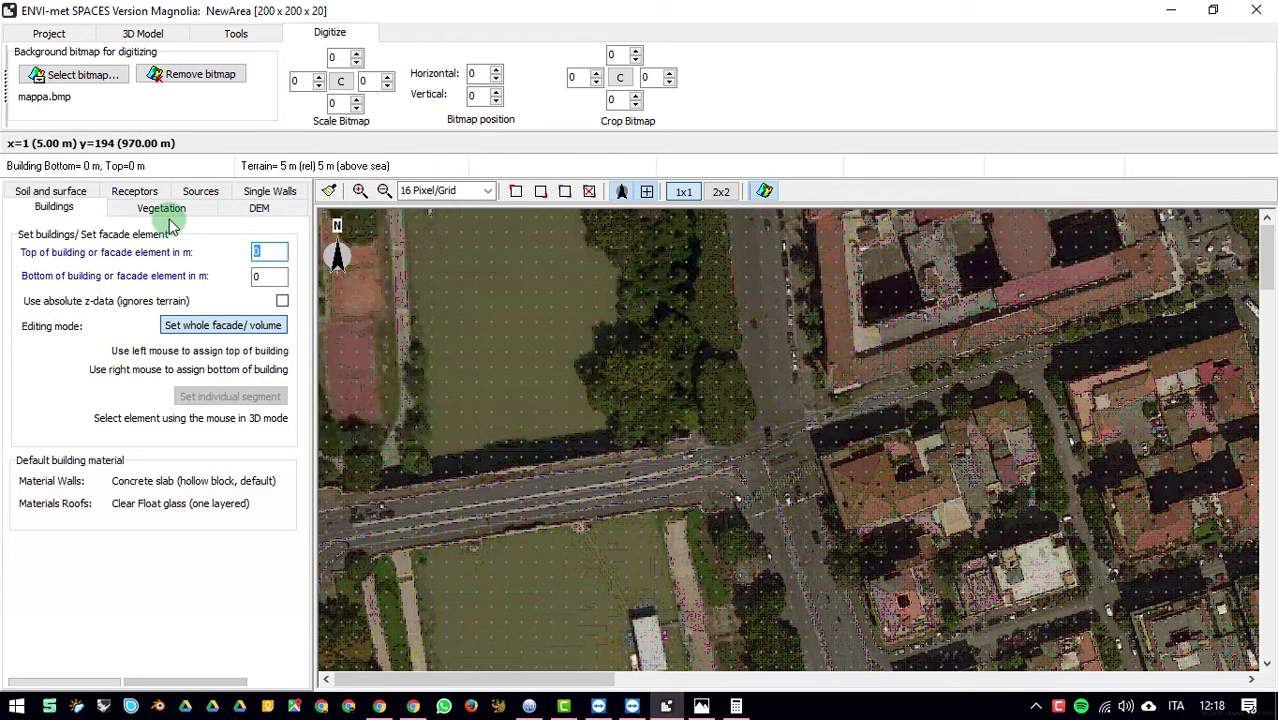
click(277, 260)
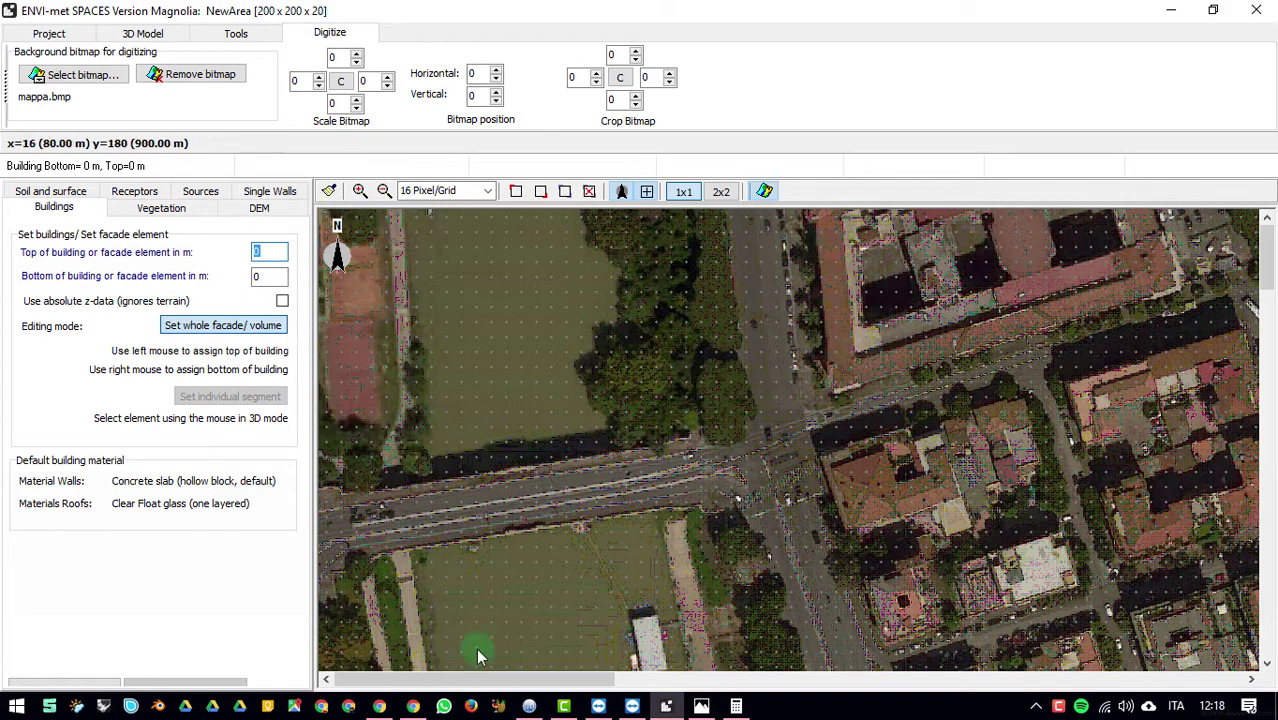
Step: Switch to Google Maps, search for roma, dismiss the place details and enlarge the window to full screen
click(294, 706)
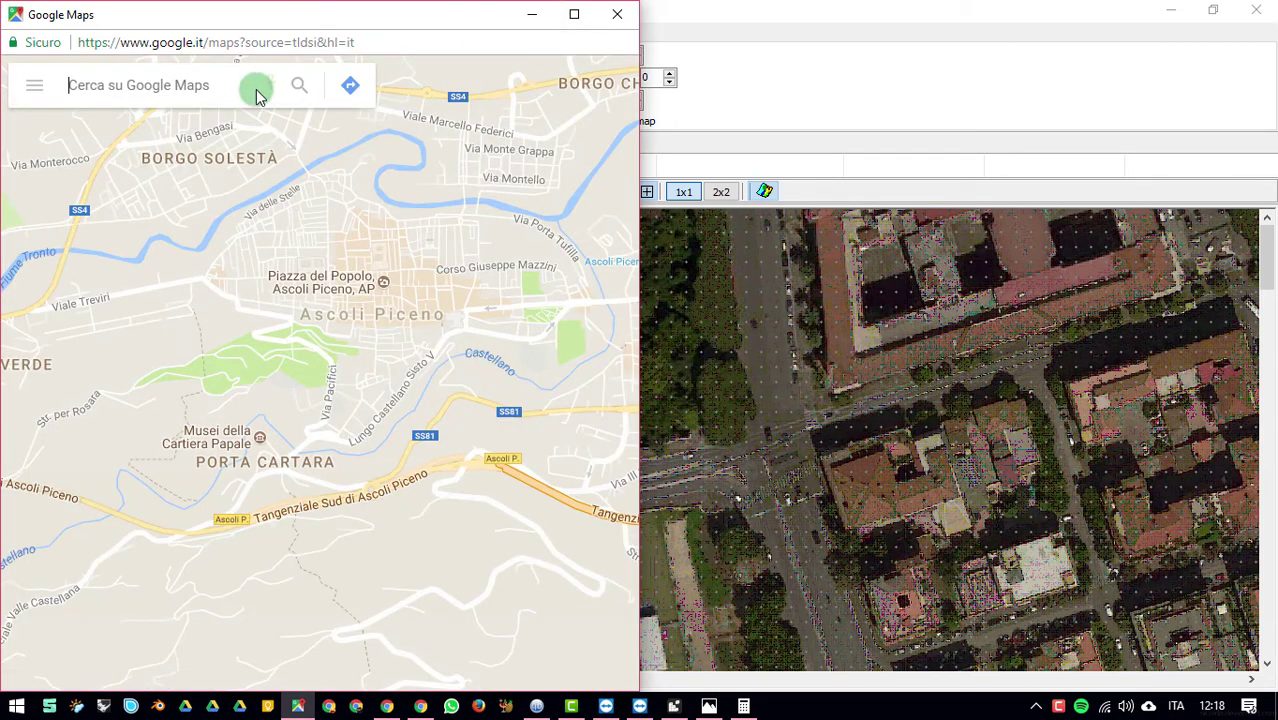
click(213, 80)
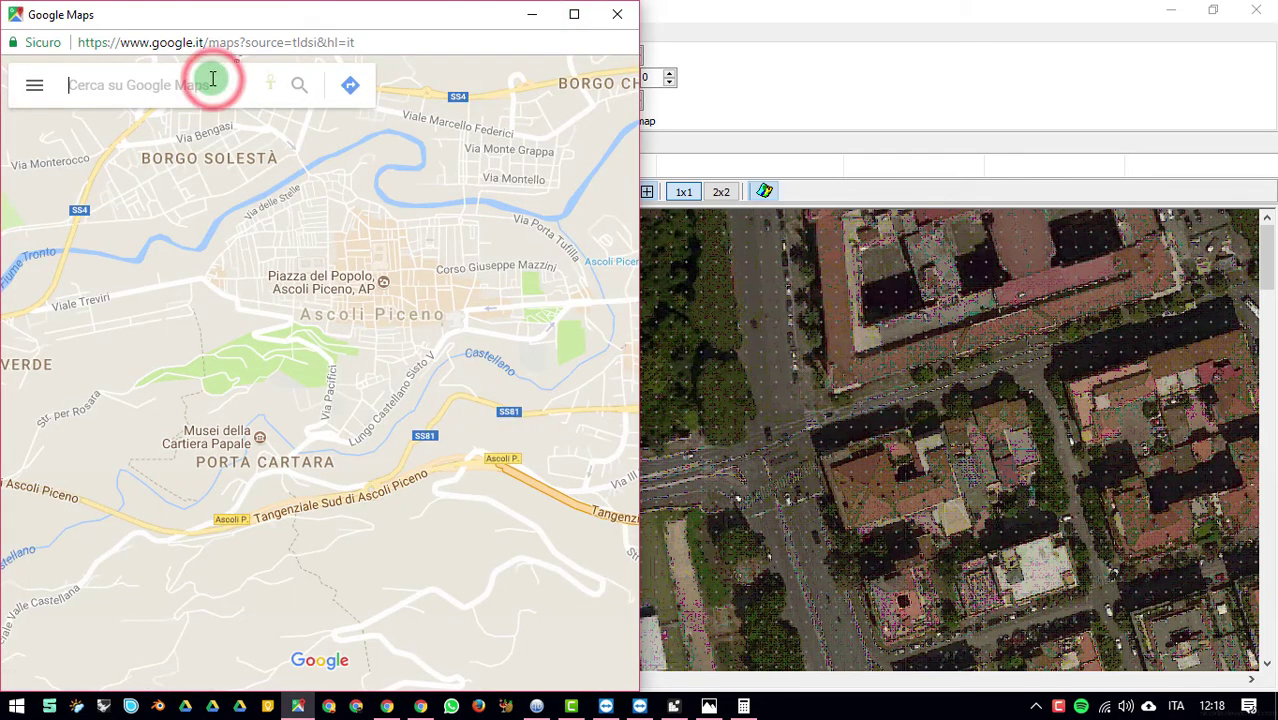
text(roma)
key(Return)
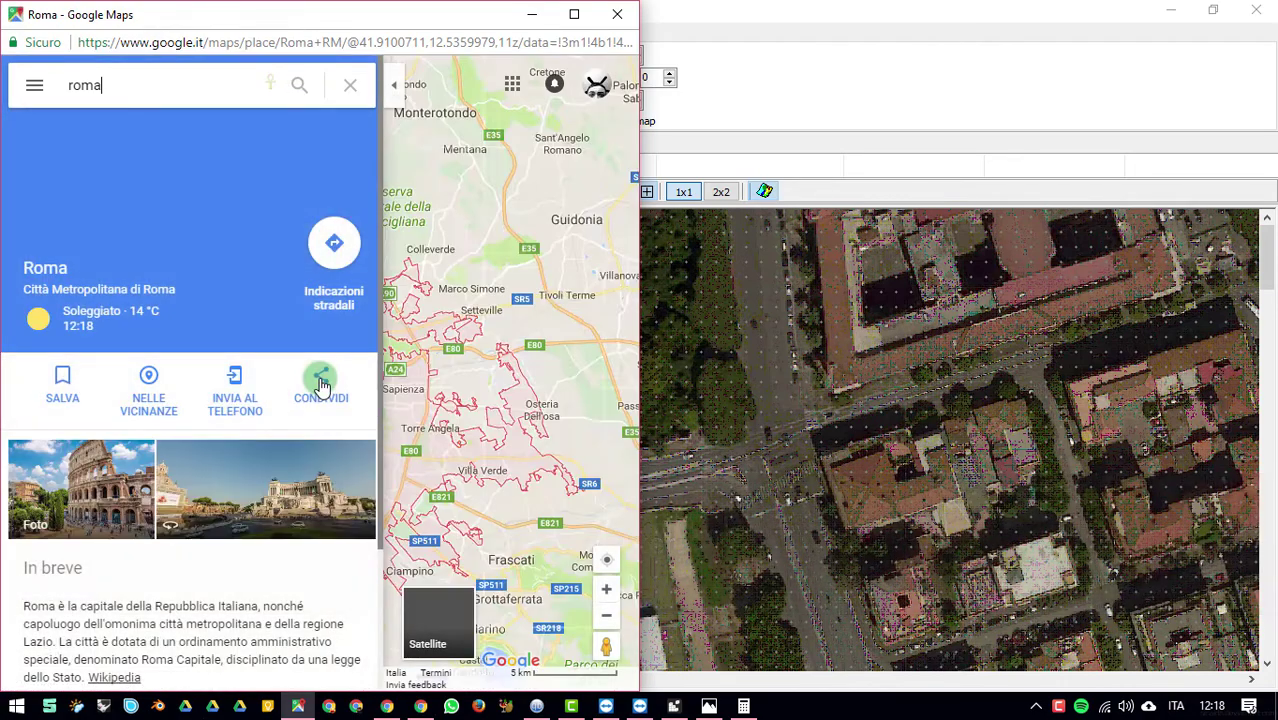
click(351, 85)
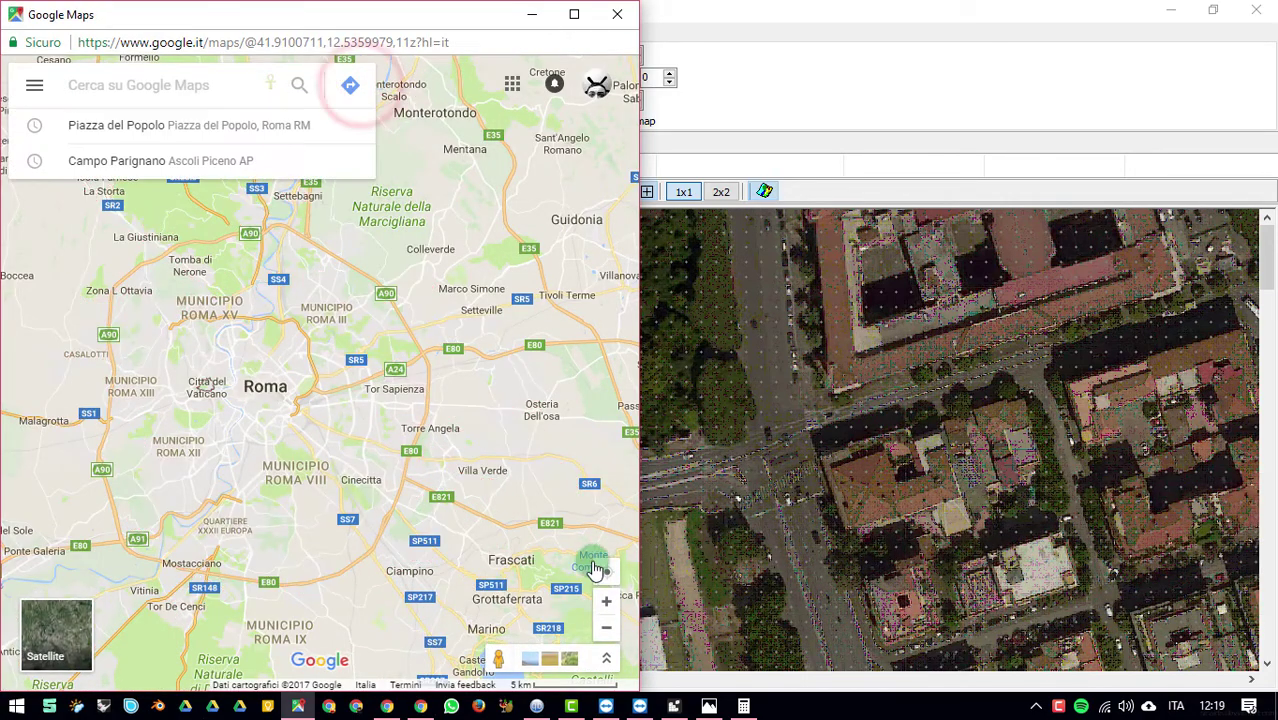
click(574, 14)
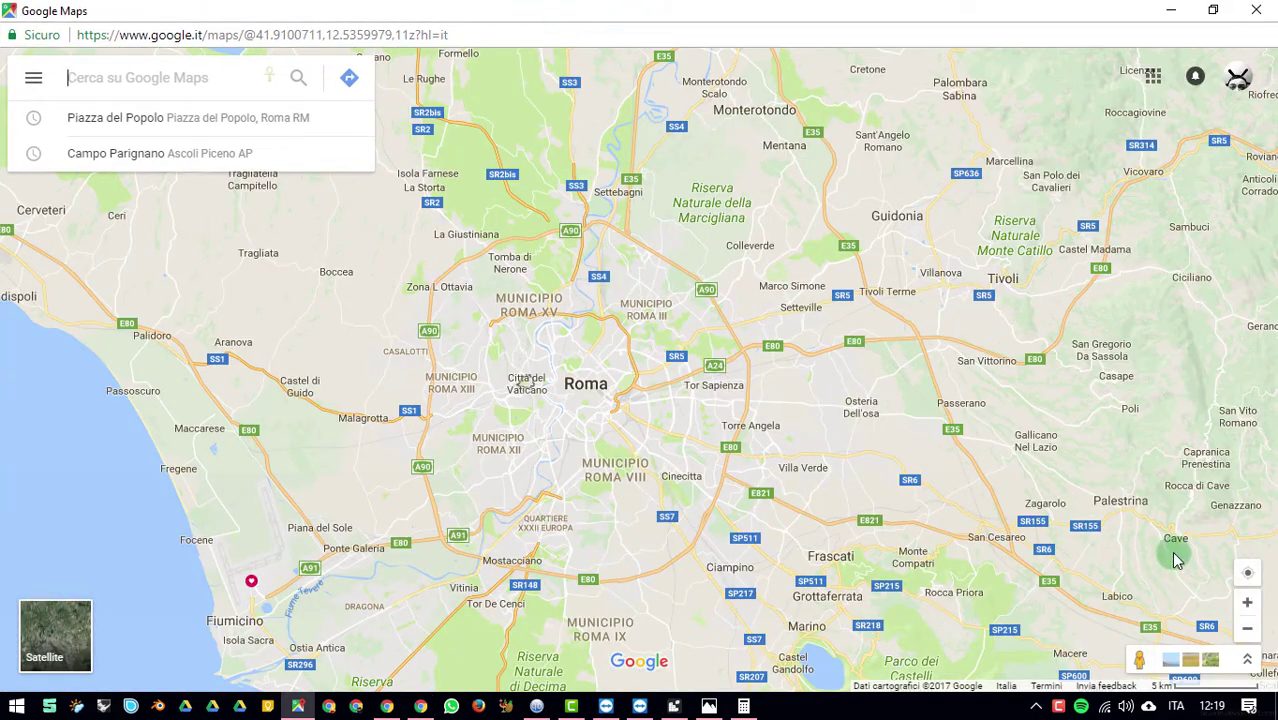
Step: Show the map of Rome as satellite imagery and bring the city centre's rooftops into close view
drag(1157, 460, 950, 322)
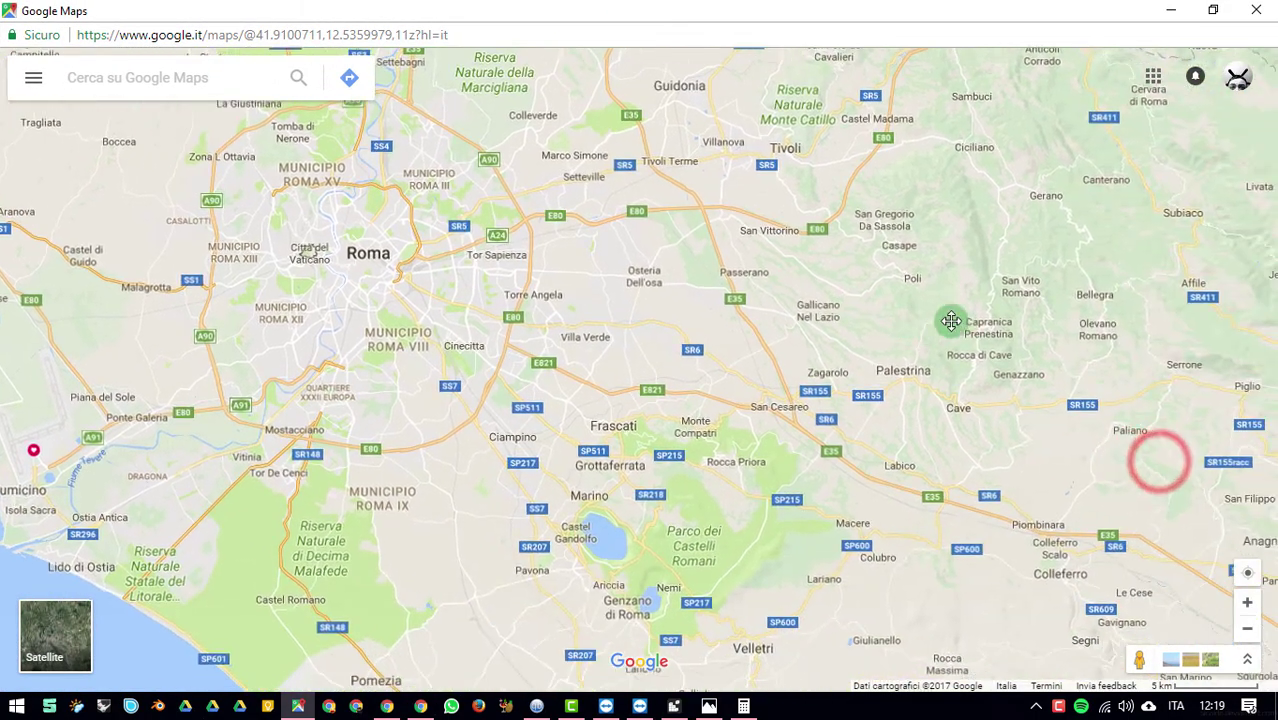
click(50, 620)
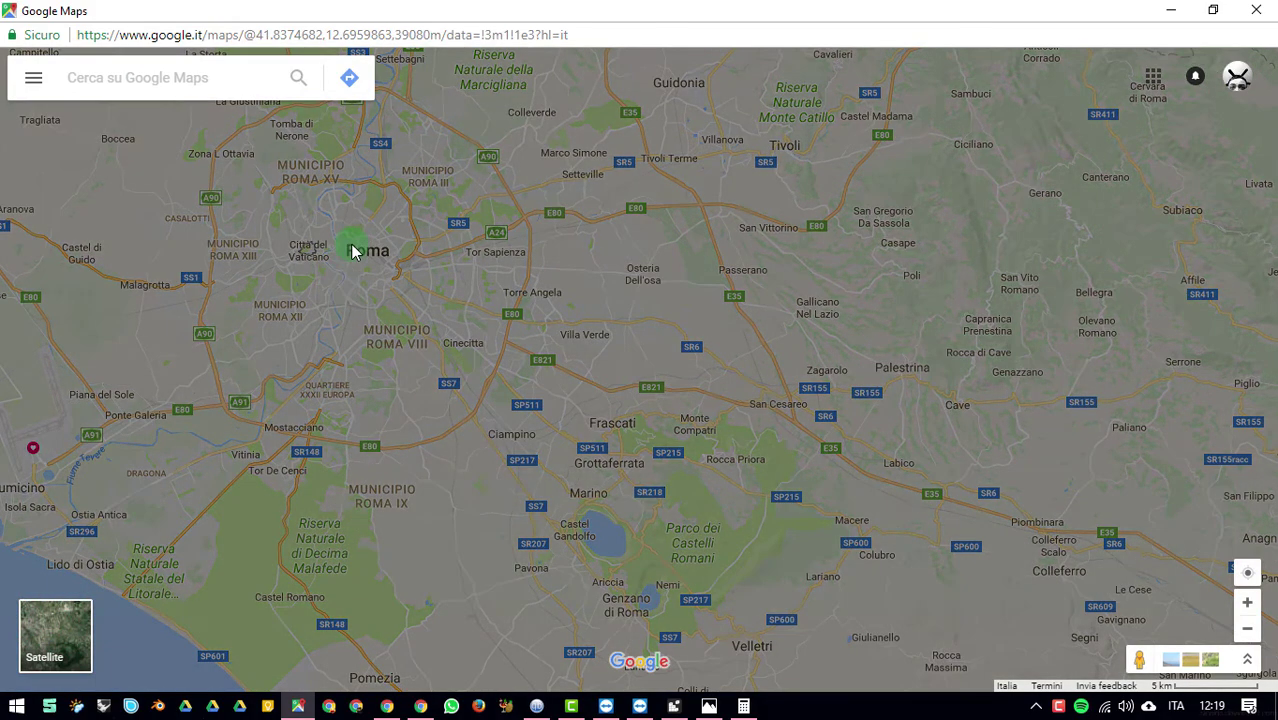
scroll(350, 250, up, 4)
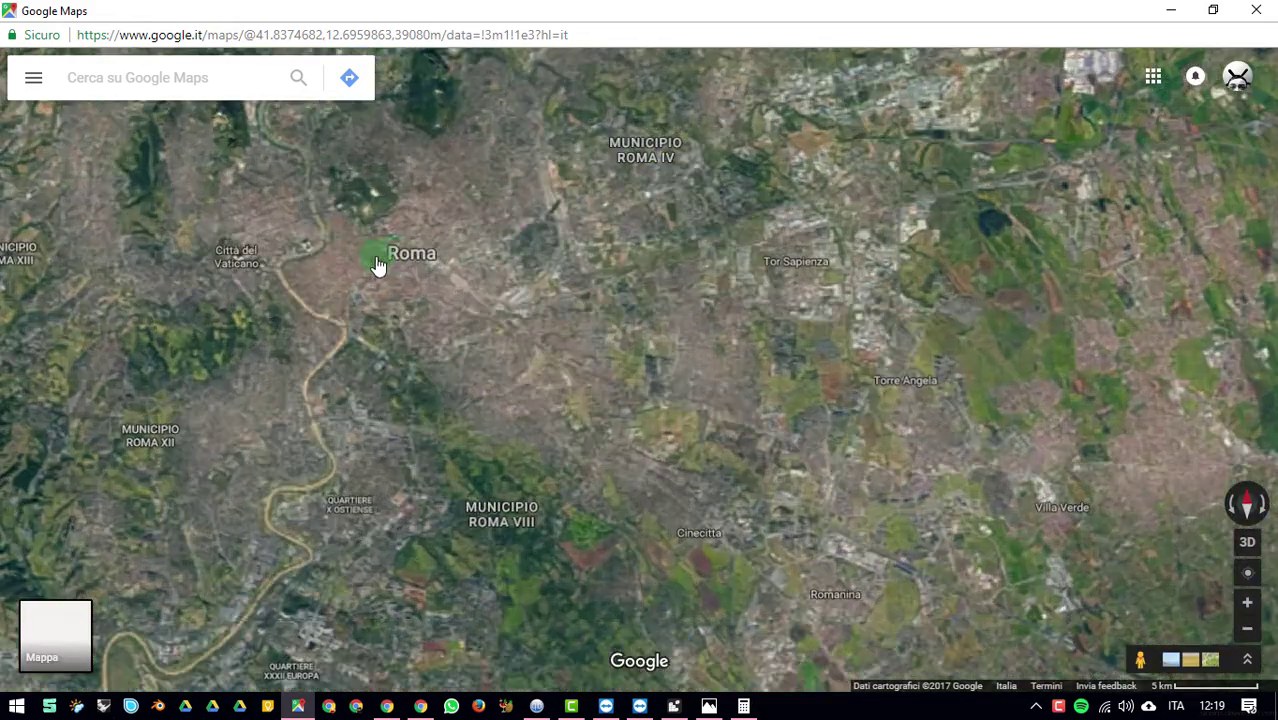
scroll(454, 241, up, 5)
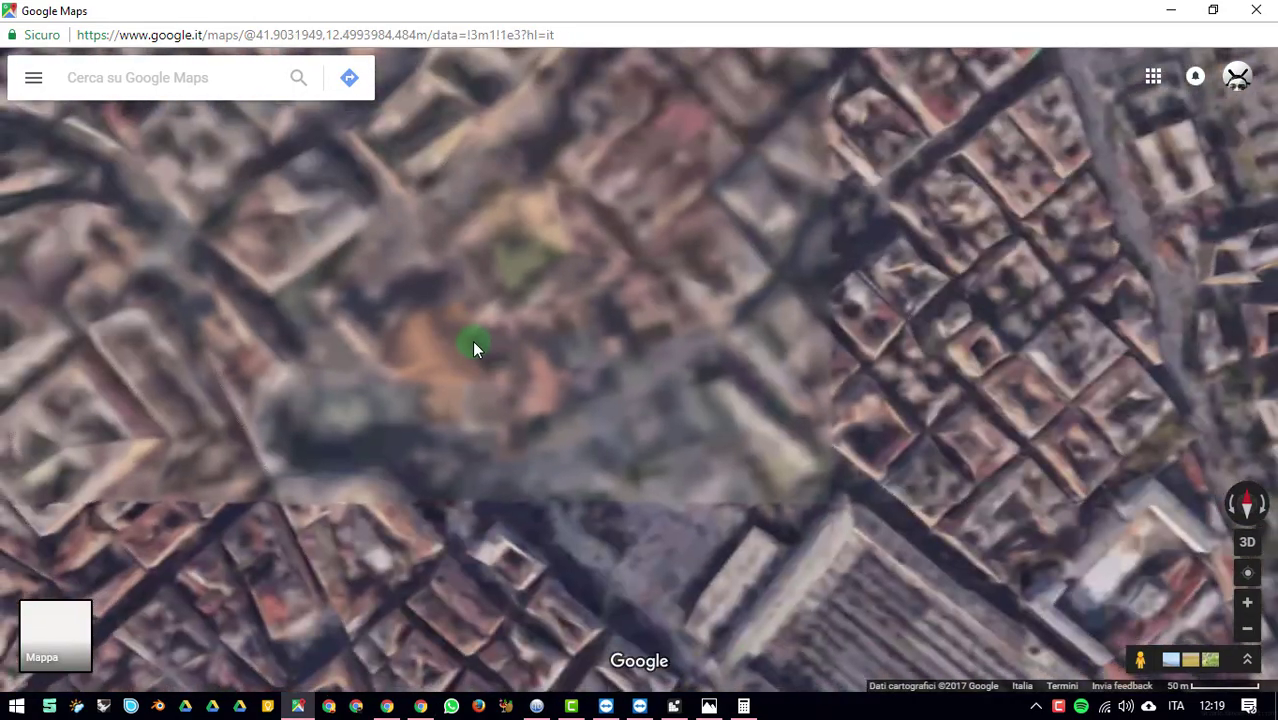
Step: Examine the building heights in tilted 3D around Monumento a Quintino Sella, then return to ENVI-met SPACES
drag(472, 422, 533, 353)
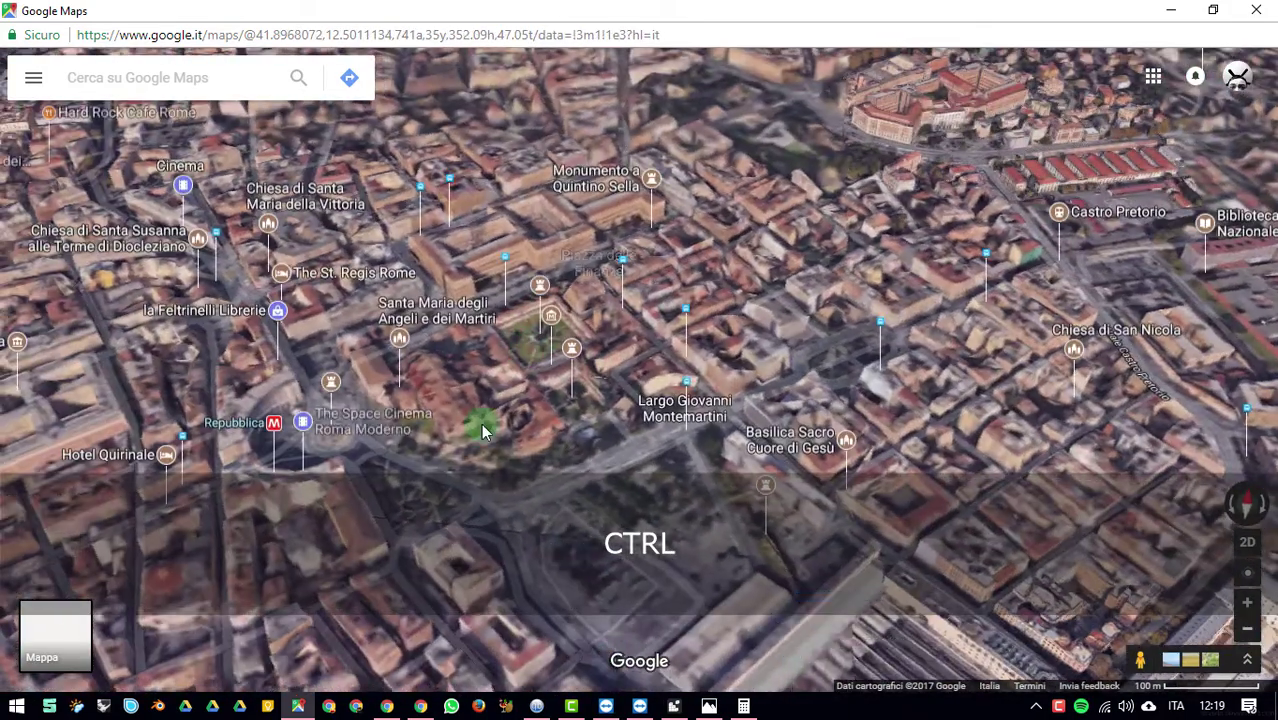
scroll(787, 271, up, 3)
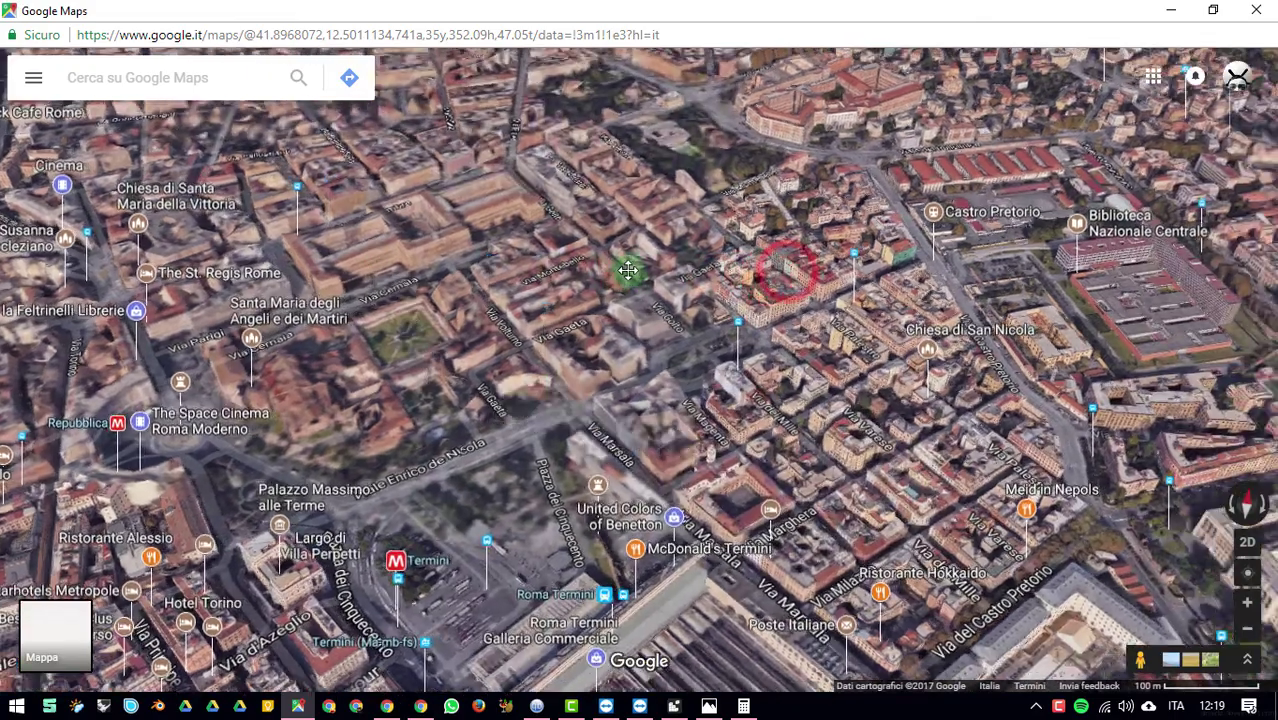
drag(653, 379, 565, 285)
scroll(442, 223, up, 3)
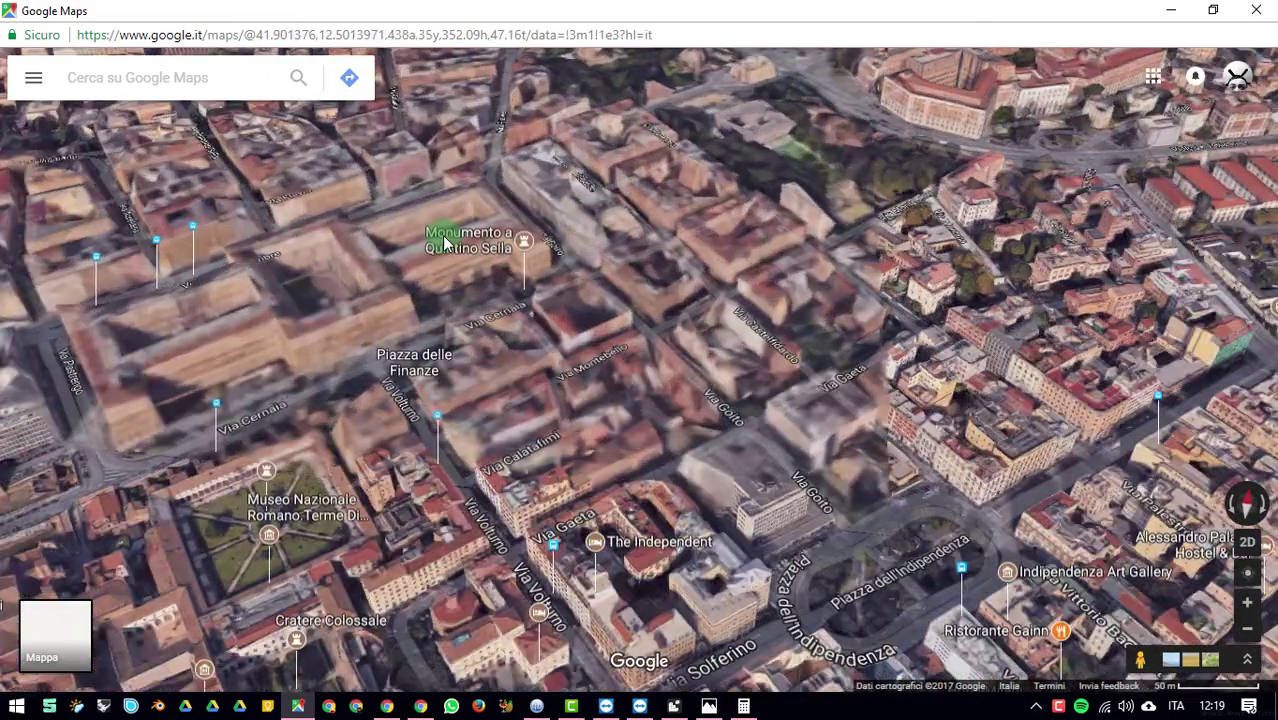
drag(586, 305, 528, 307)
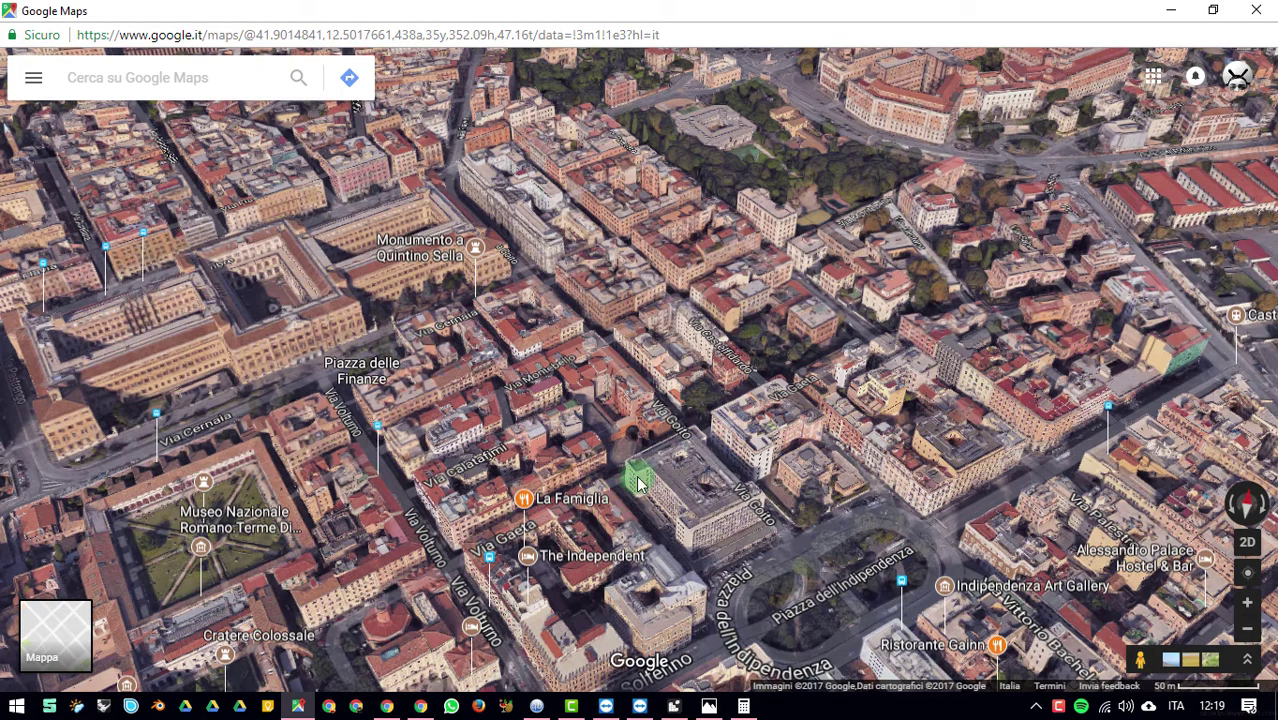
scroll(470, 224, up, 3)
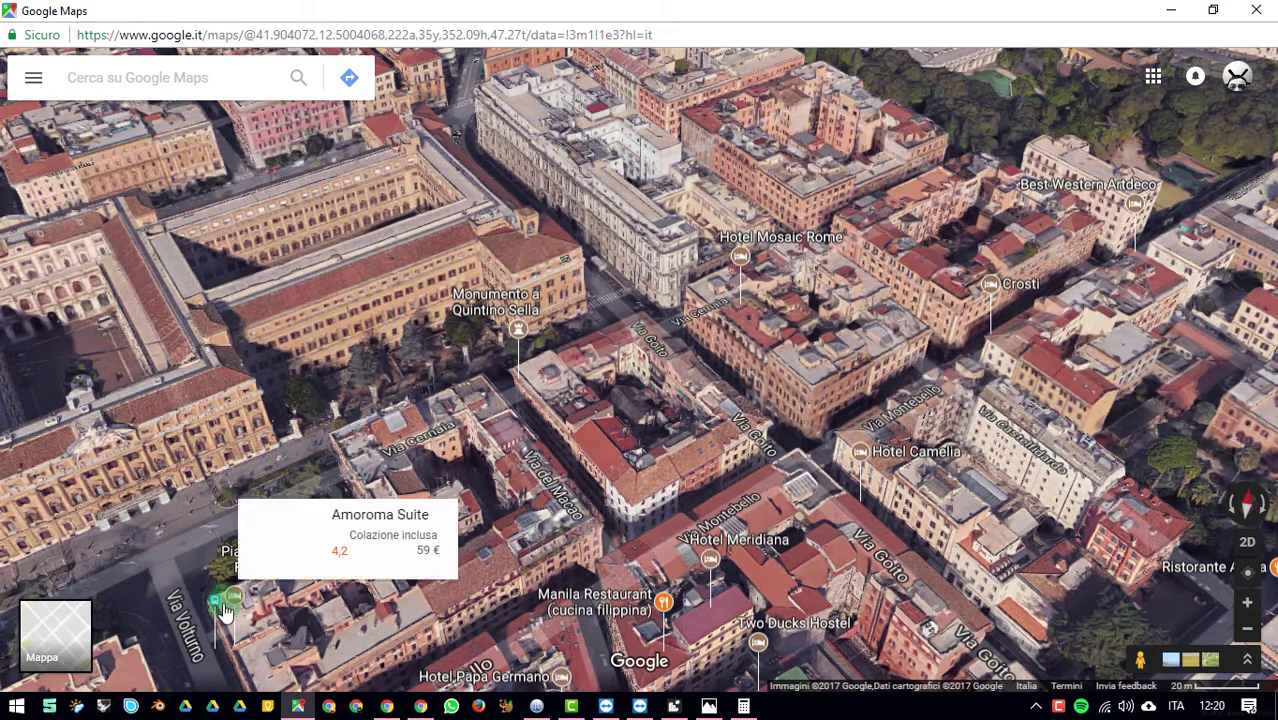
click(1179, 9)
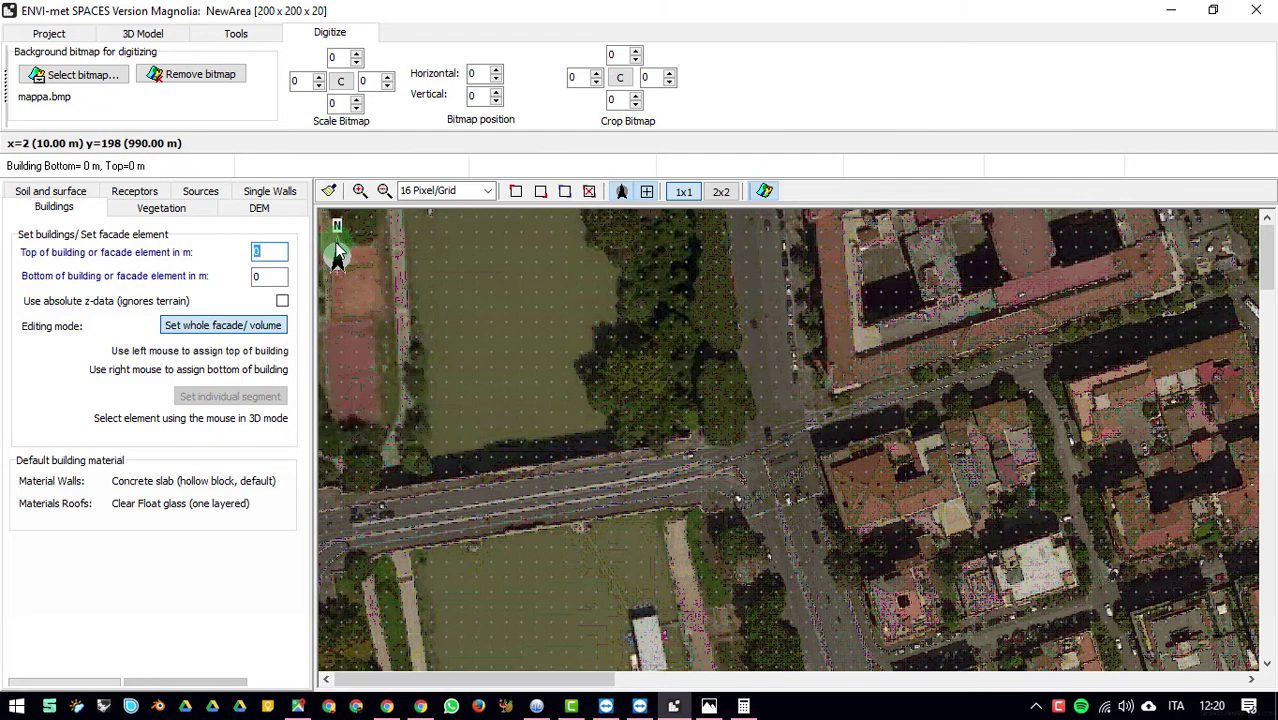
Step: Set the building top to 12 m and paint the west and south wings of the courtyard building northeast of the crossroads
text(12)
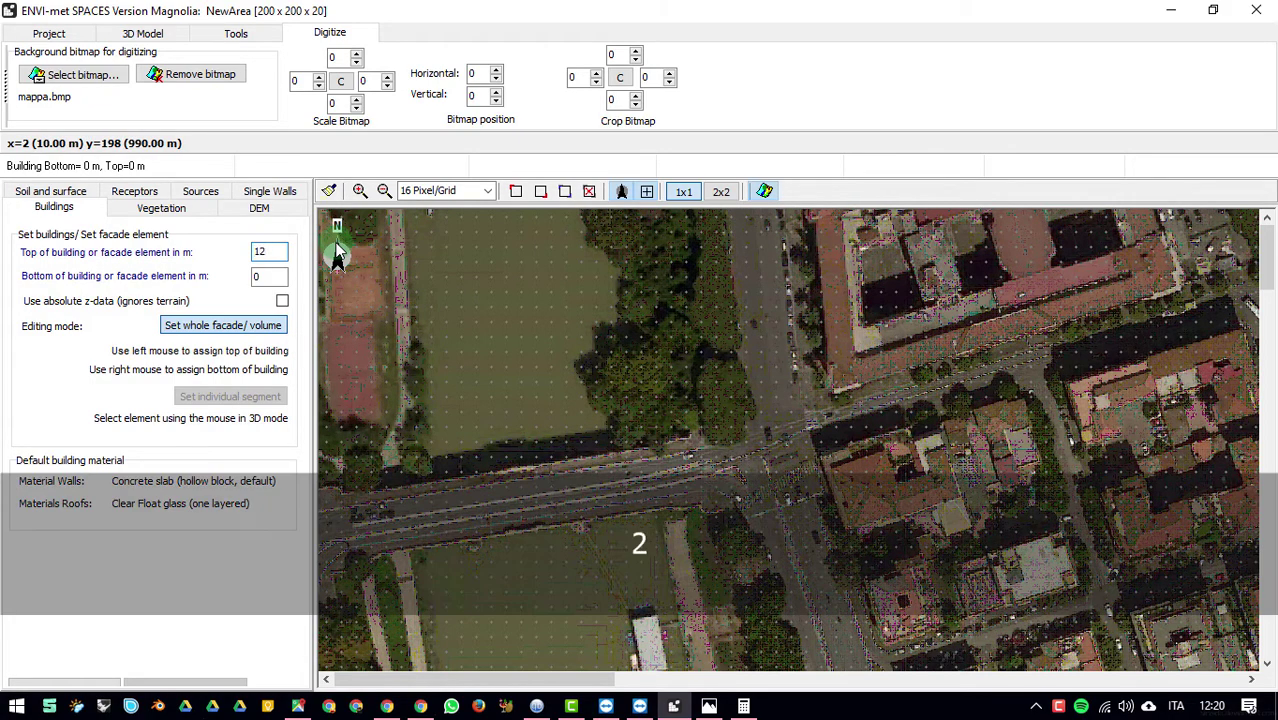
mouse_move(834, 218)
mouse_down()
mouse_move(838, 370)
mouse_move(1045, 312)
mouse_move(960, 352)
mouse_move(860, 370)
mouse_move(870, 380)
mouse_move(1152, 280)
mouse_move(1165, 265)
mouse_move(1138, 220)
mouse_move(1155, 235)
mouse_up()
drag(1145, 289, 1070, 330)
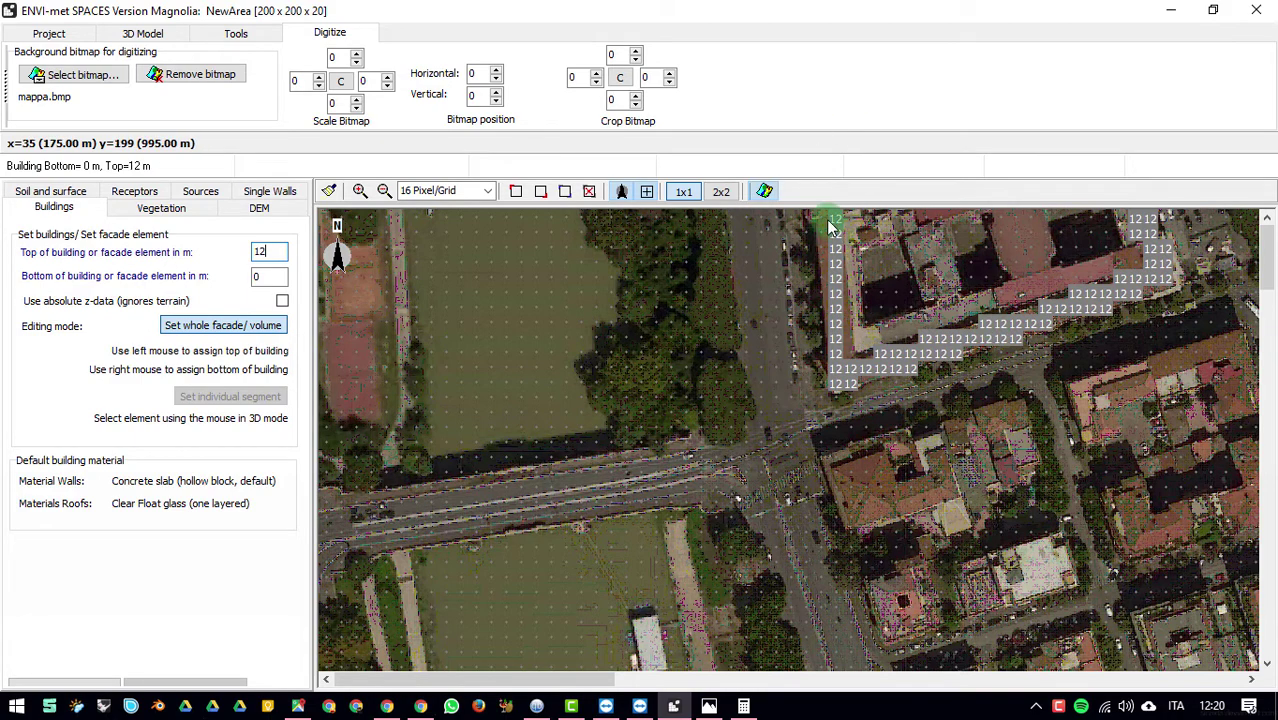
mouse_move(826, 258)
mouse_down()
mouse_move(825, 245)
mouse_move(848, 362)
mouse_move(870, 356)
mouse_up()
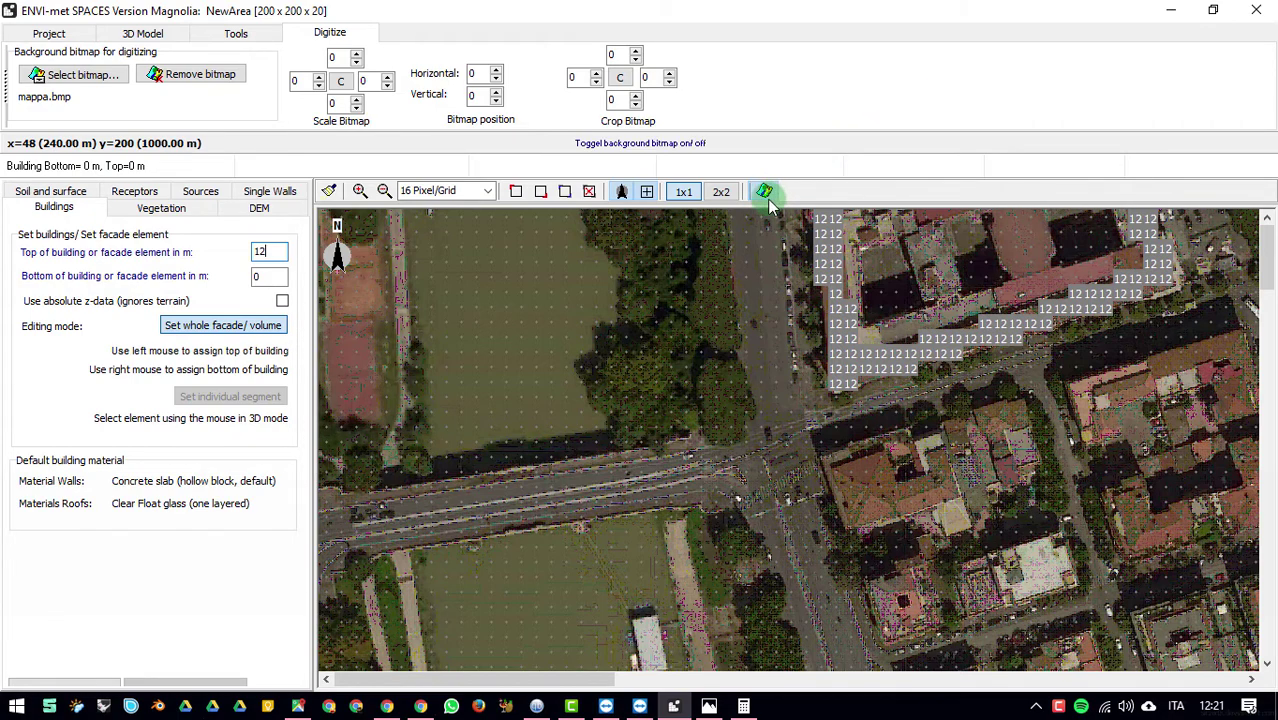
Step: Set the building bottom to 6 m and paint a two-cell-wide strip along the outer side of the building's west wing
click(262, 277)
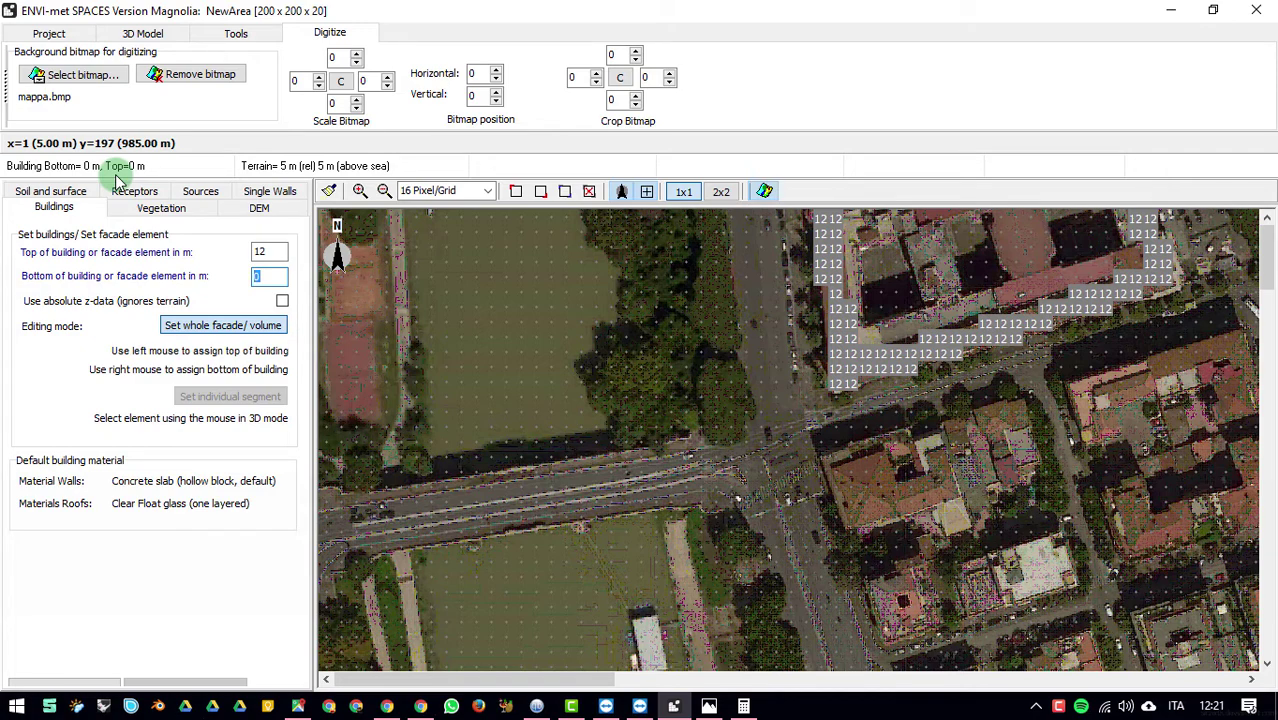
text(6)
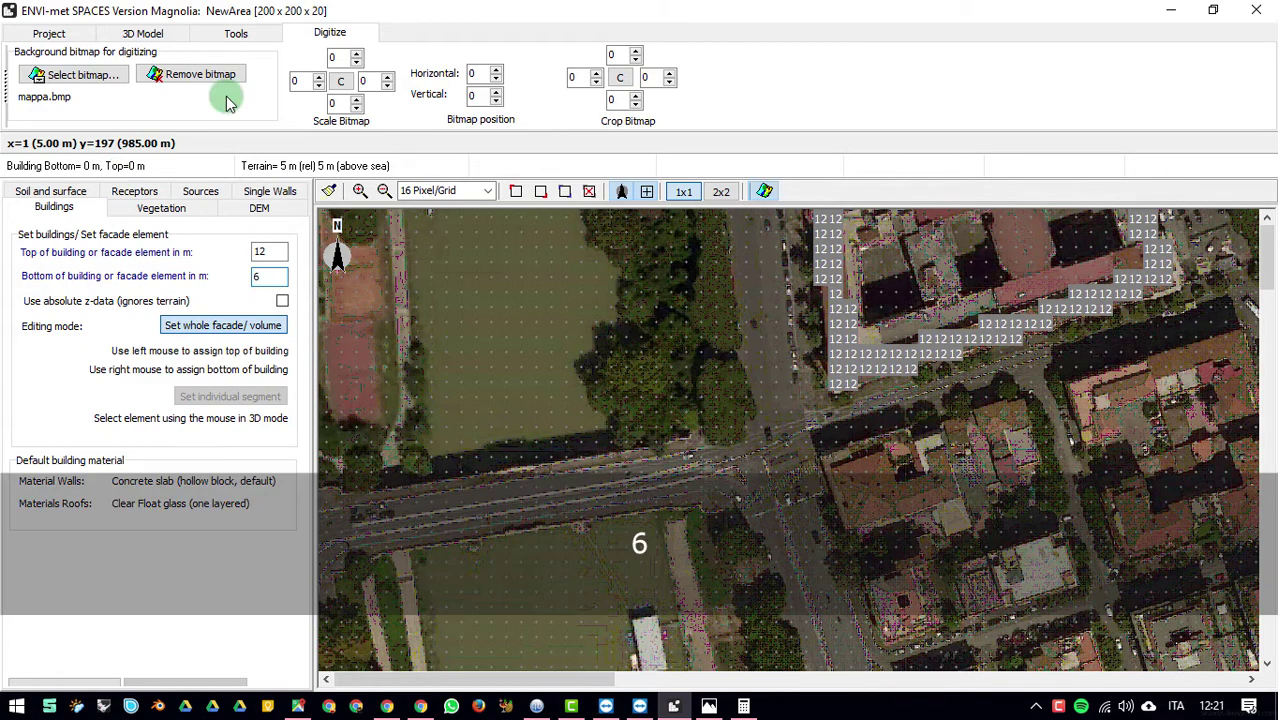
mouse_move(788, 206)
mouse_down()
mouse_move(799, 200)
mouse_move(806, 250)
mouse_move(797, 313)
mouse_move(810, 306)
mouse_move(815, 330)
mouse_up()
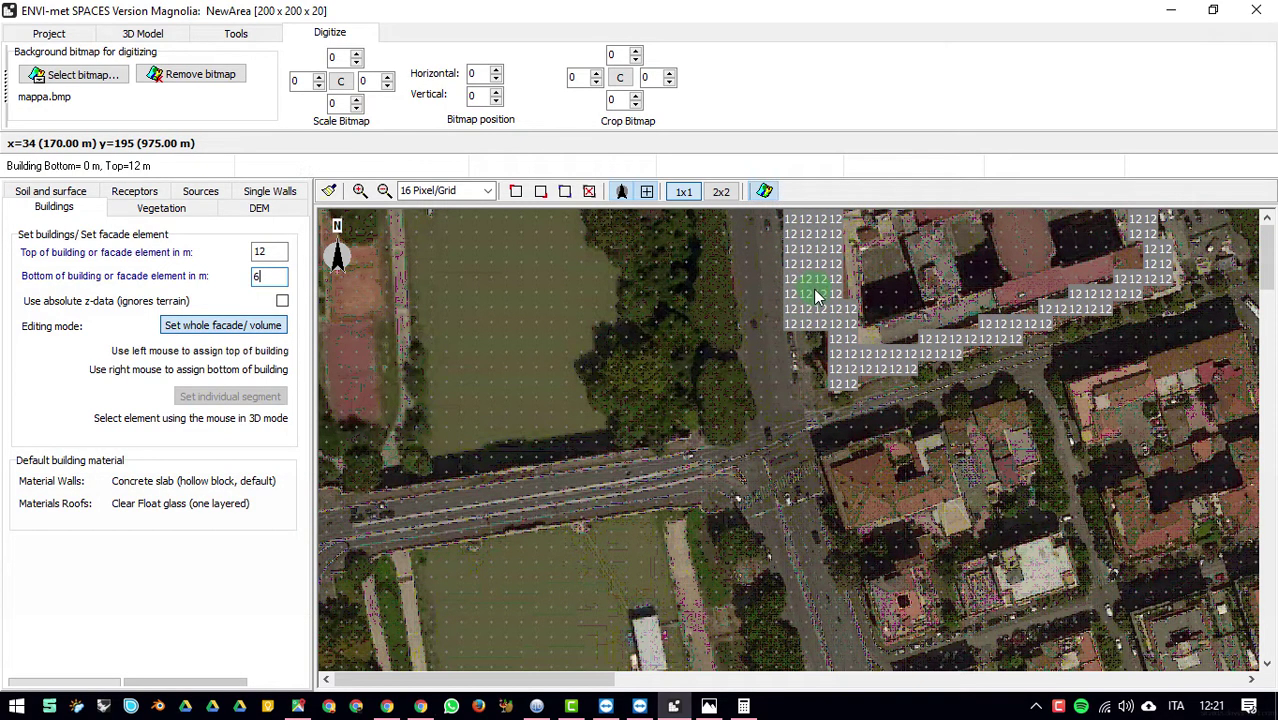
Step: Enlarge the painted west wing to 22 Pixel/Grid and open the building bottom height for editing
click(359, 192)
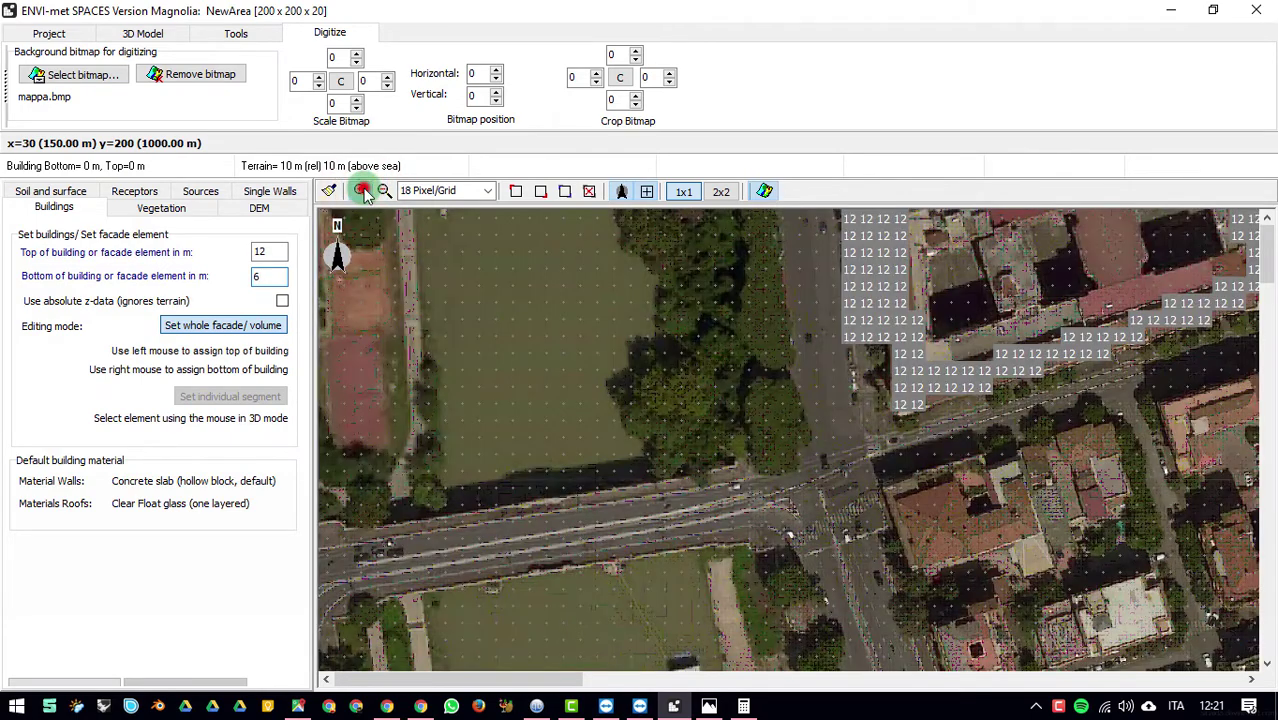
click(362, 191)
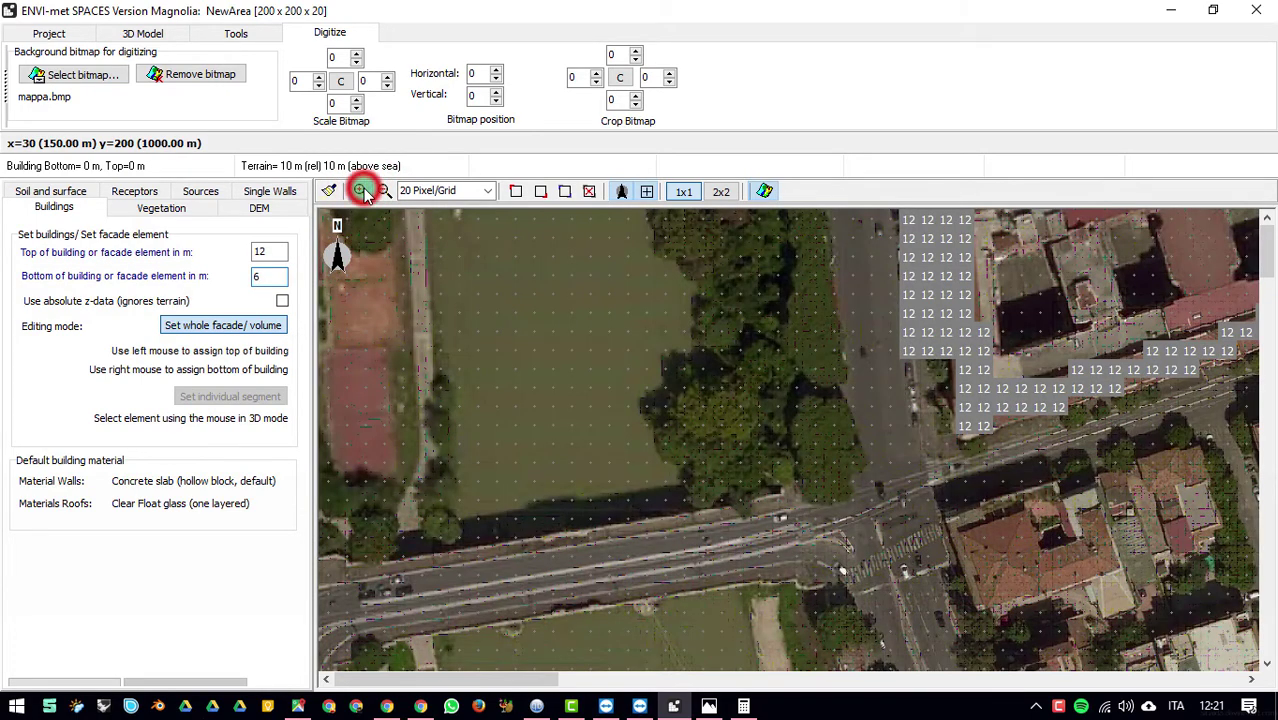
click(362, 191)
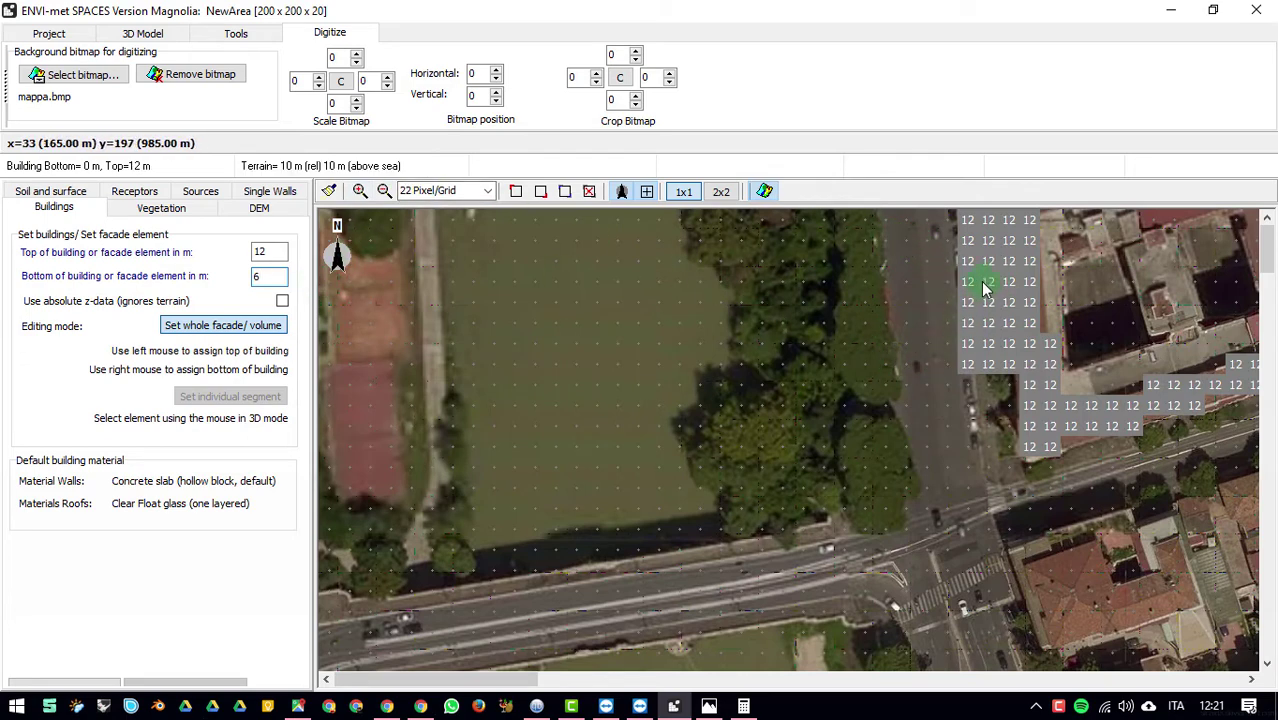
click(270, 277)
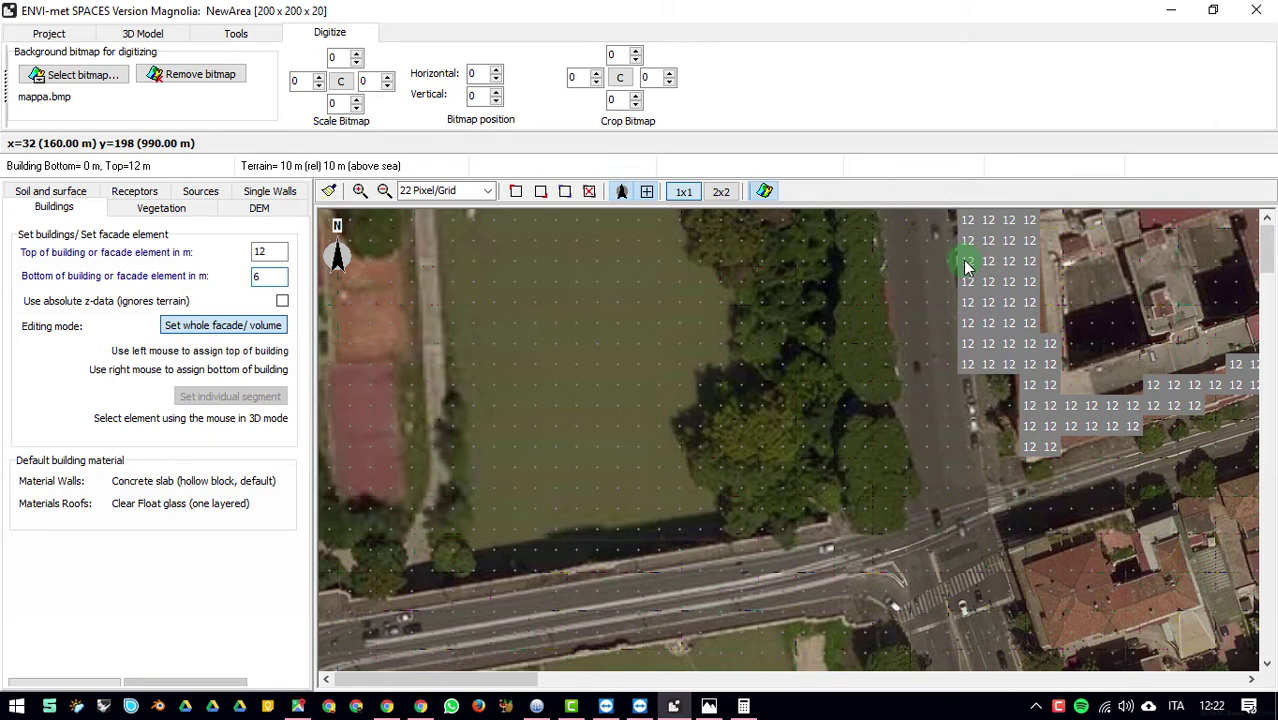
click(269, 252)
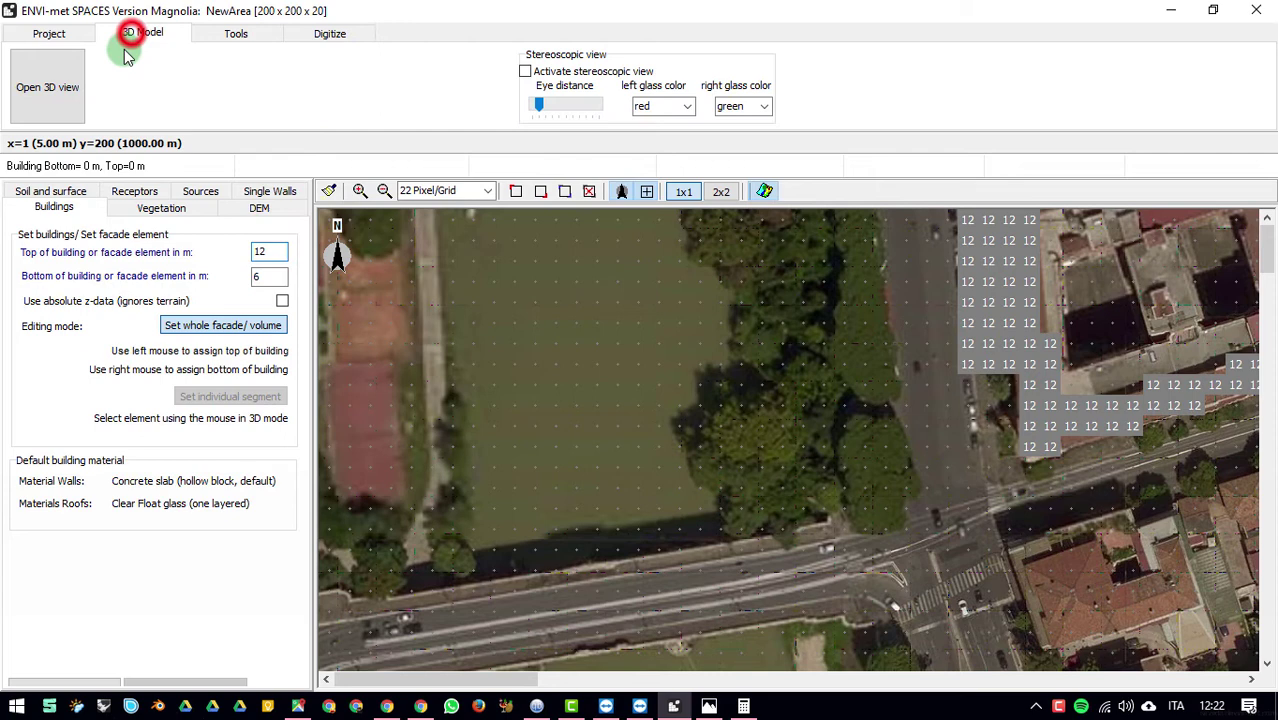
click(68, 82)
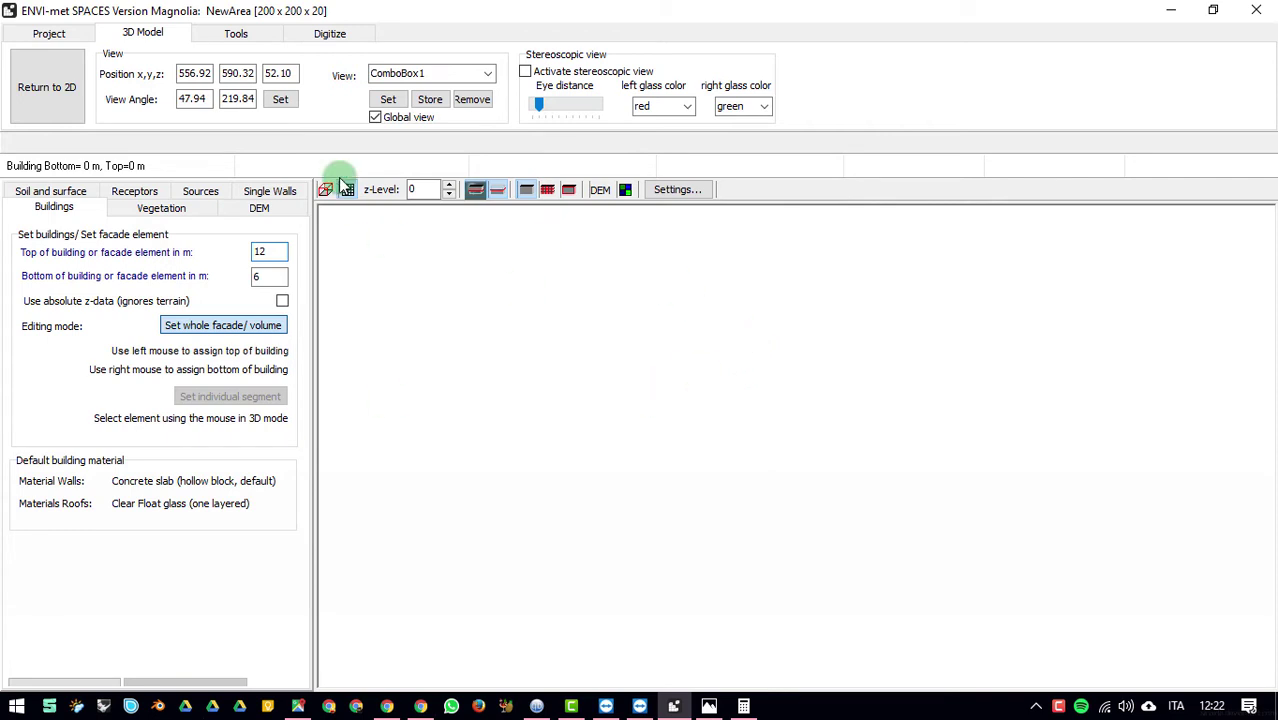
click(55, 92)
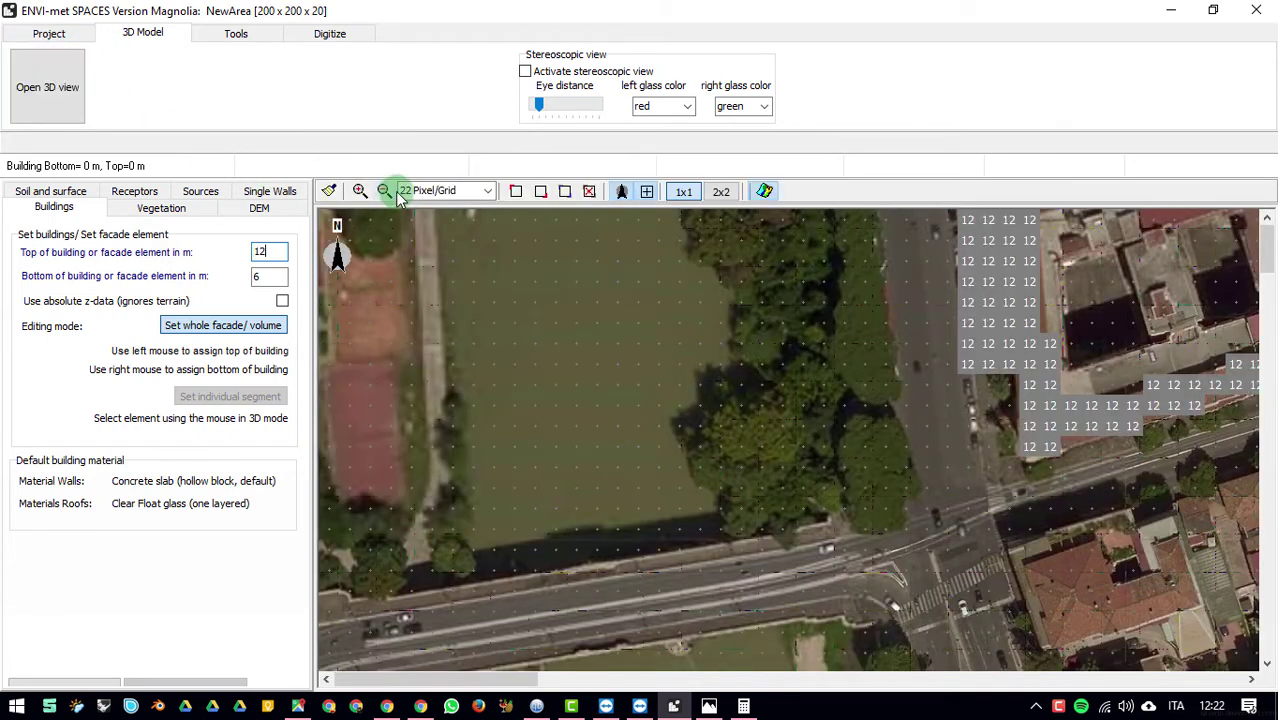
Step: Zoom the 2D plan out to view the full 200 x 200 grid area, ending at 5 Pixel/Grid
click(384, 192)
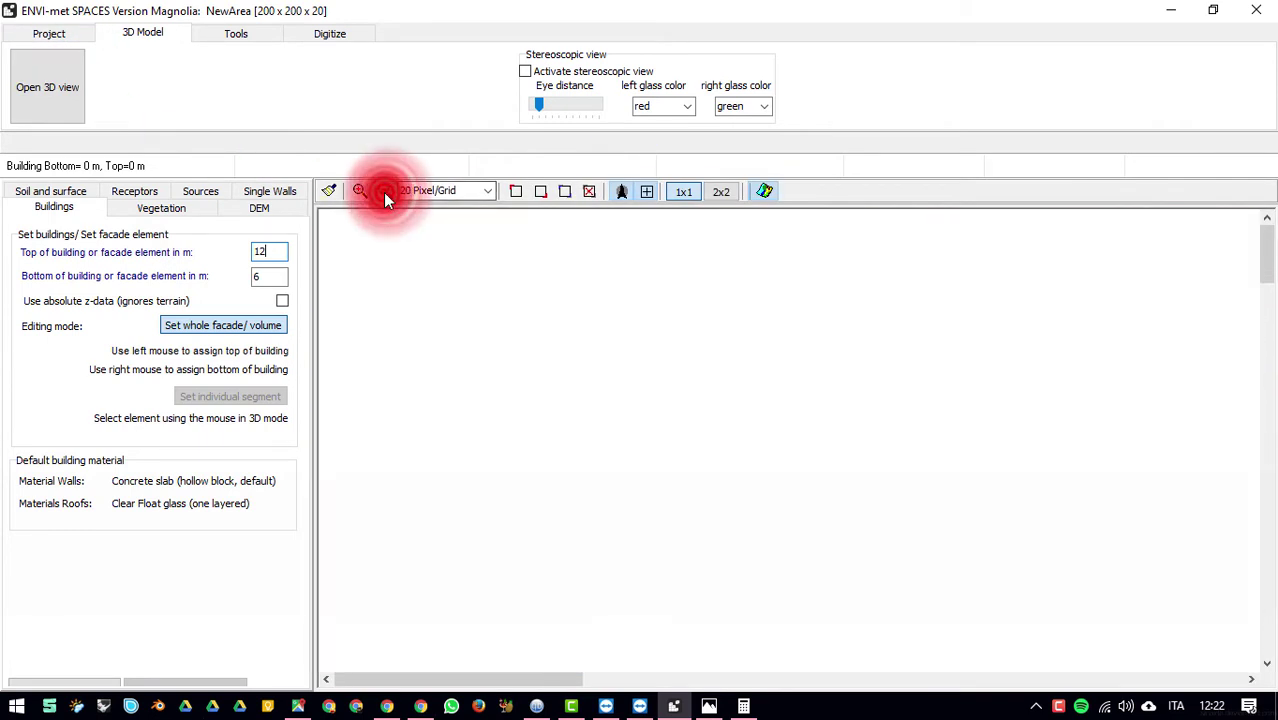
click(384, 192)
click(384, 192)
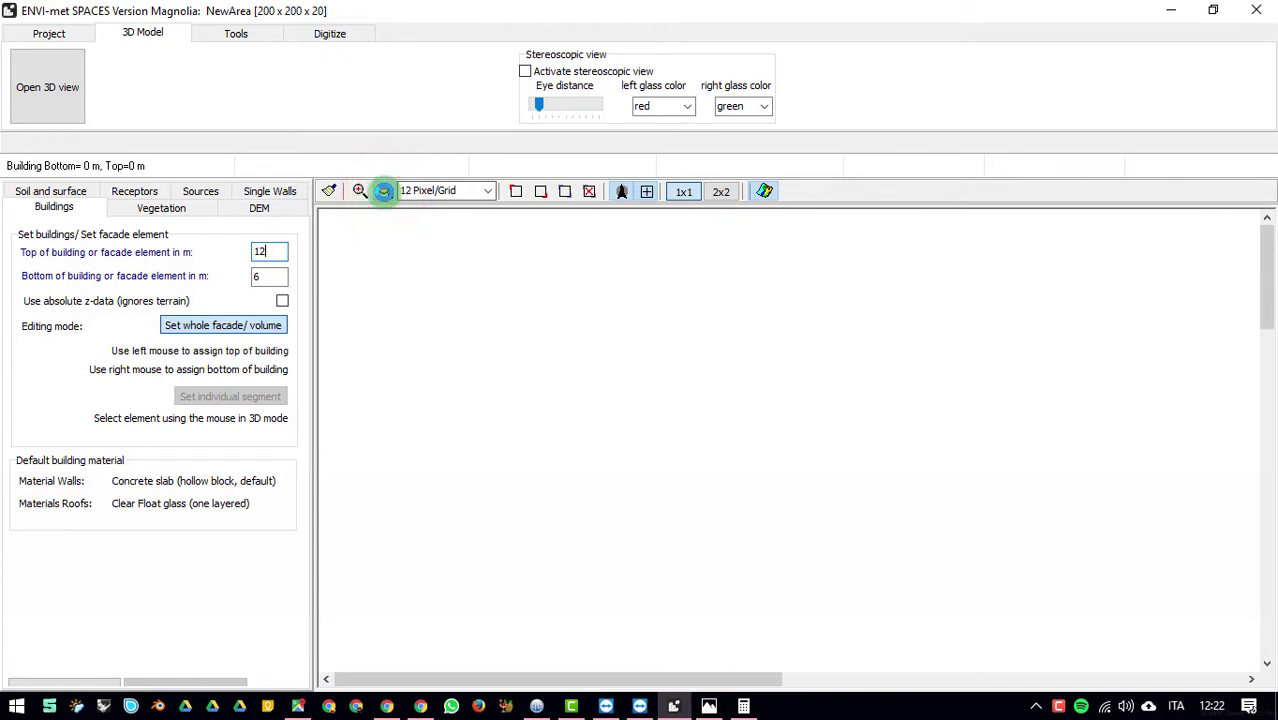
click(384, 191)
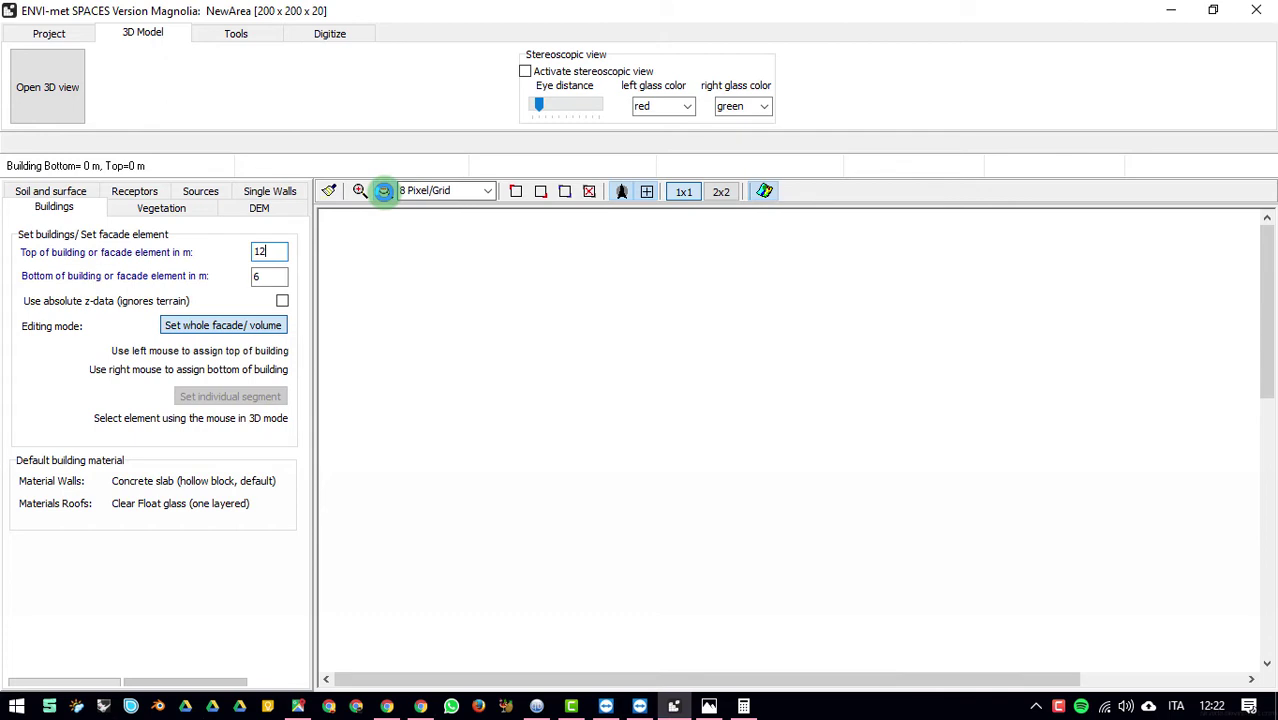
click(384, 191)
click(384, 191)
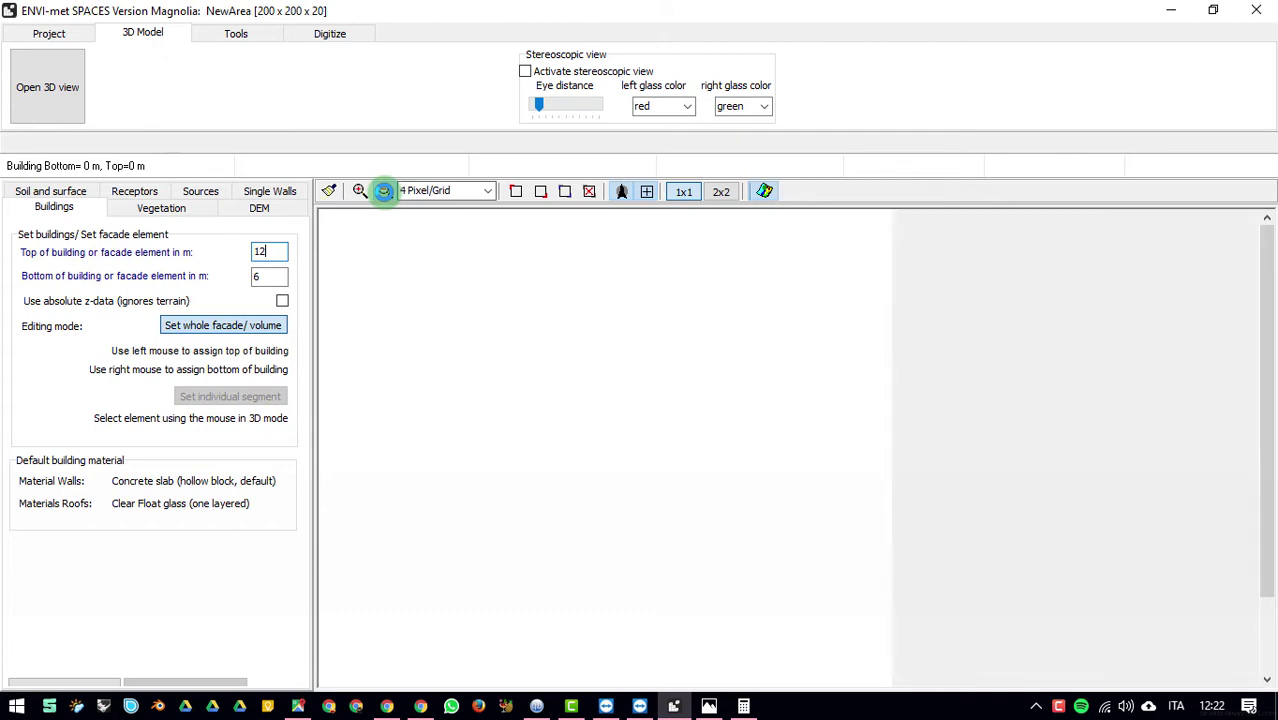
click(384, 191)
click(384, 191)
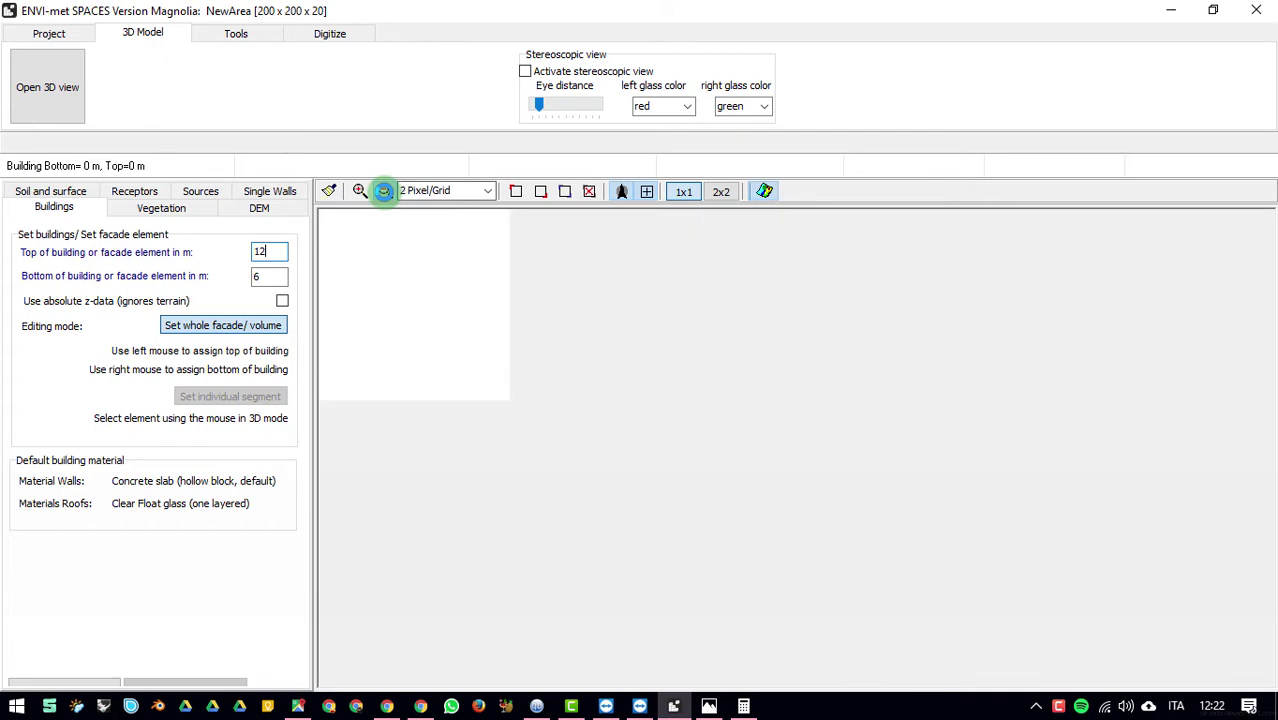
click(384, 191)
click(360, 190)
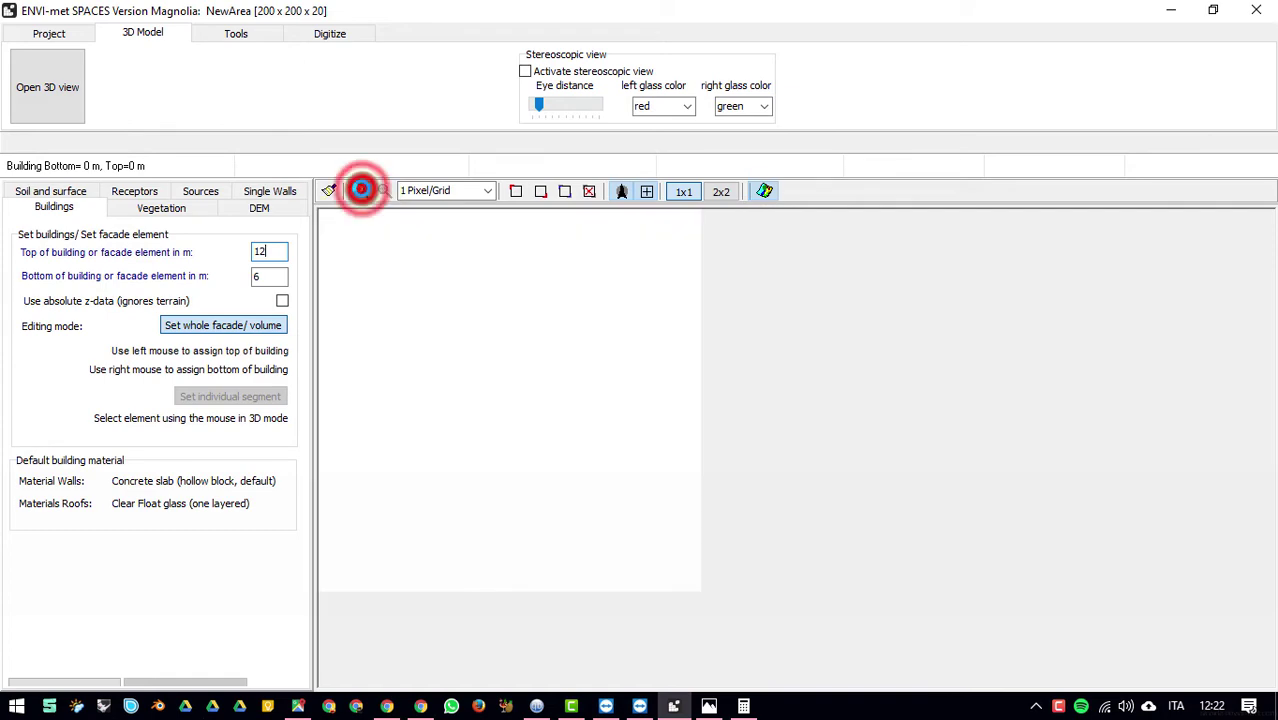
click(360, 190)
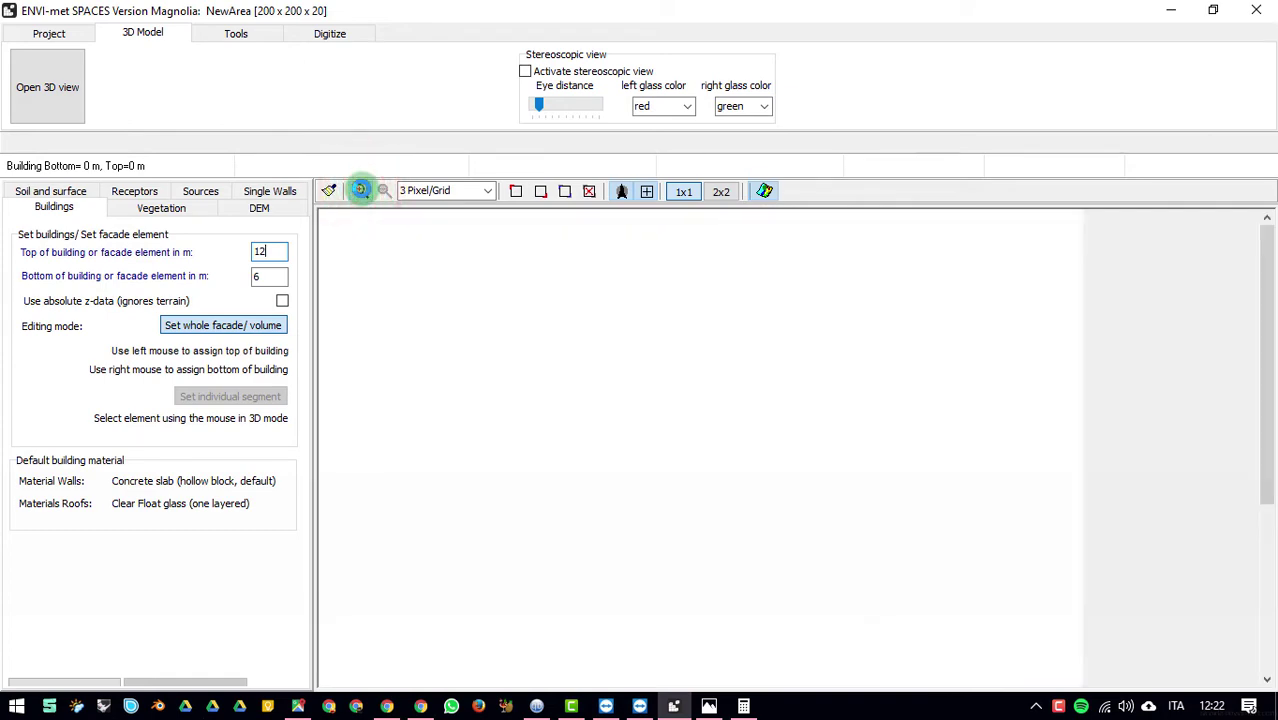
click(360, 190)
click(360, 190)
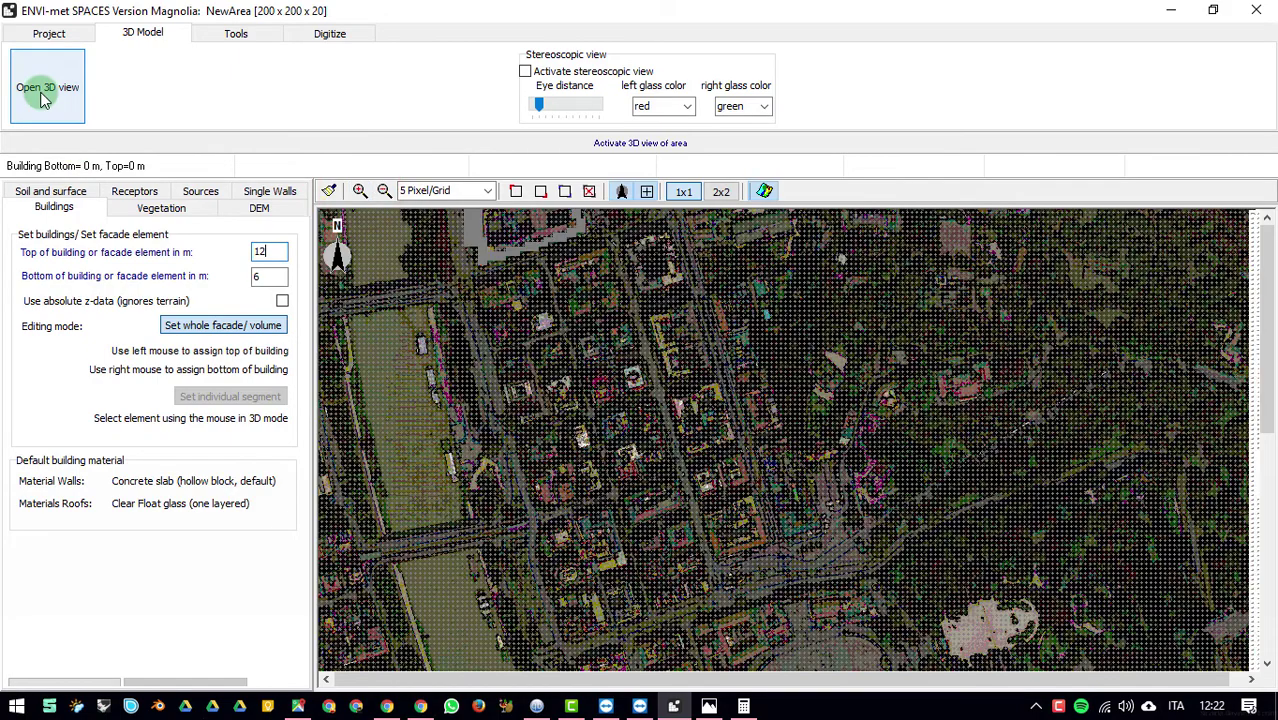
Step: Open the 3D view and examine the grey building volumes, including the passage beneath the raised block
click(43, 90)
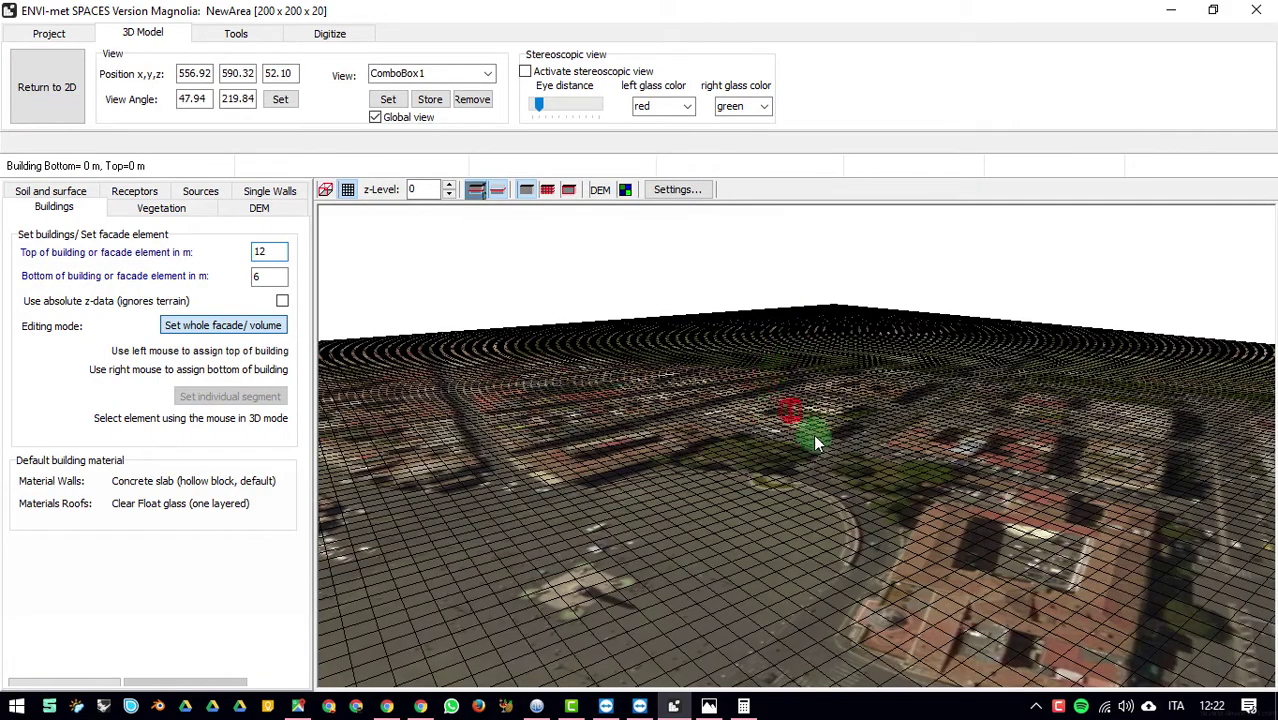
drag(813, 434, 676, 188)
mouse_move(721, 495)
mouse_down()
mouse_move(683, 517)
mouse_move(588, 366)
mouse_move(570, 374)
mouse_move(613, 448)
mouse_move(678, 460)
mouse_move(580, 437)
mouse_move(583, 502)
mouse_move(522, 512)
mouse_move(907, 434)
mouse_move(928, 409)
mouse_move(884, 421)
mouse_move(814, 376)
mouse_move(850, 334)
mouse_move(953, 363)
mouse_move(886, 402)
mouse_move(908, 360)
mouse_move(893, 360)
mouse_up()
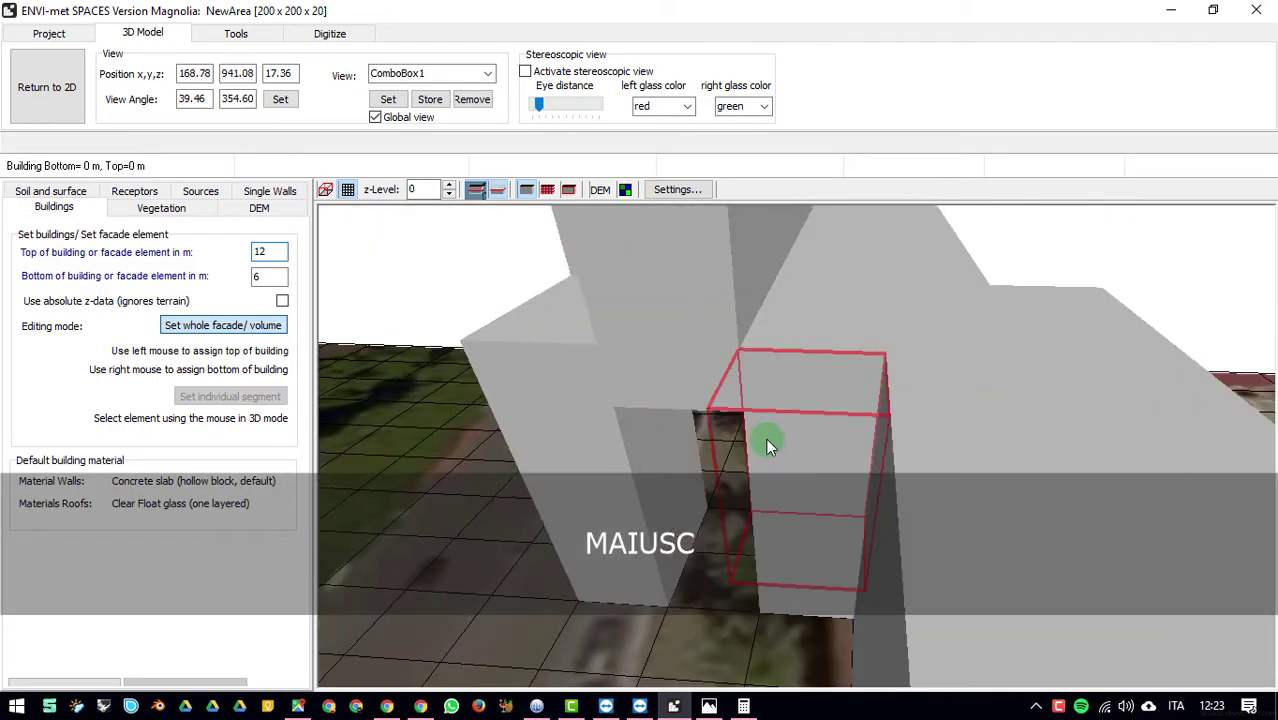
mouse_move(767, 439)
mouse_down()
mouse_move(750, 382)
mouse_move(755, 406)
mouse_up()
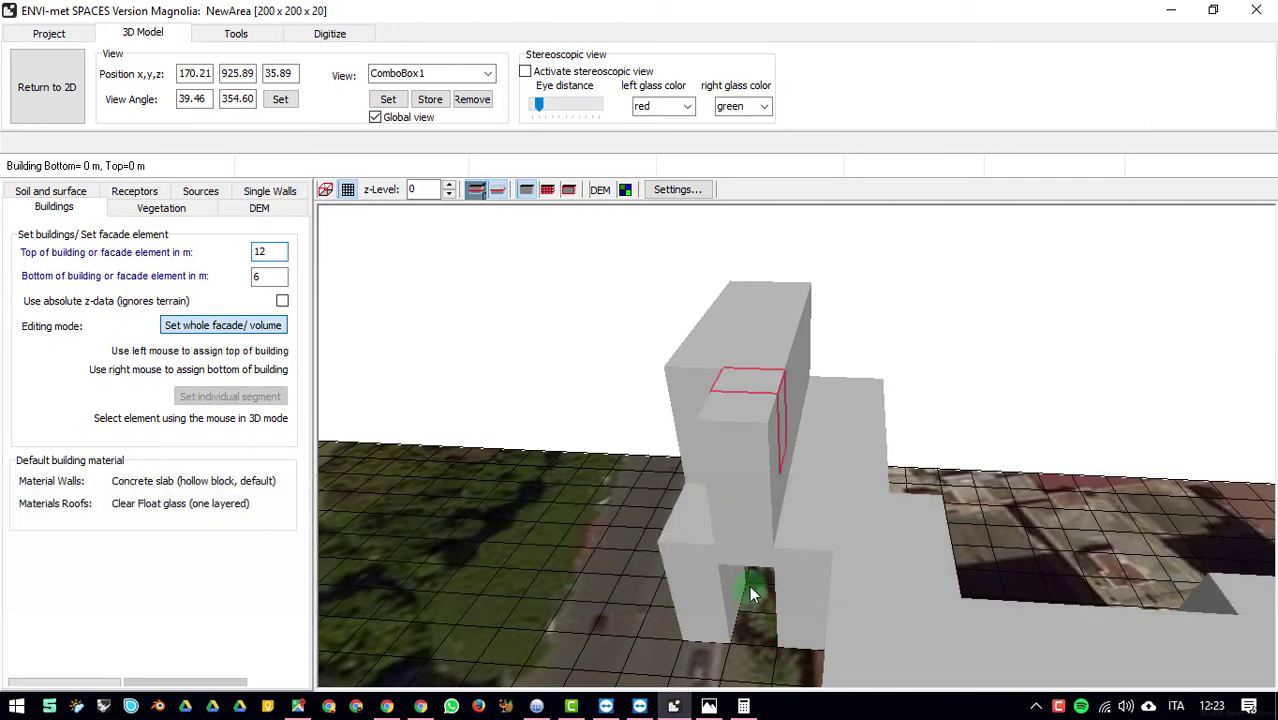
ctrl+click(782, 535)
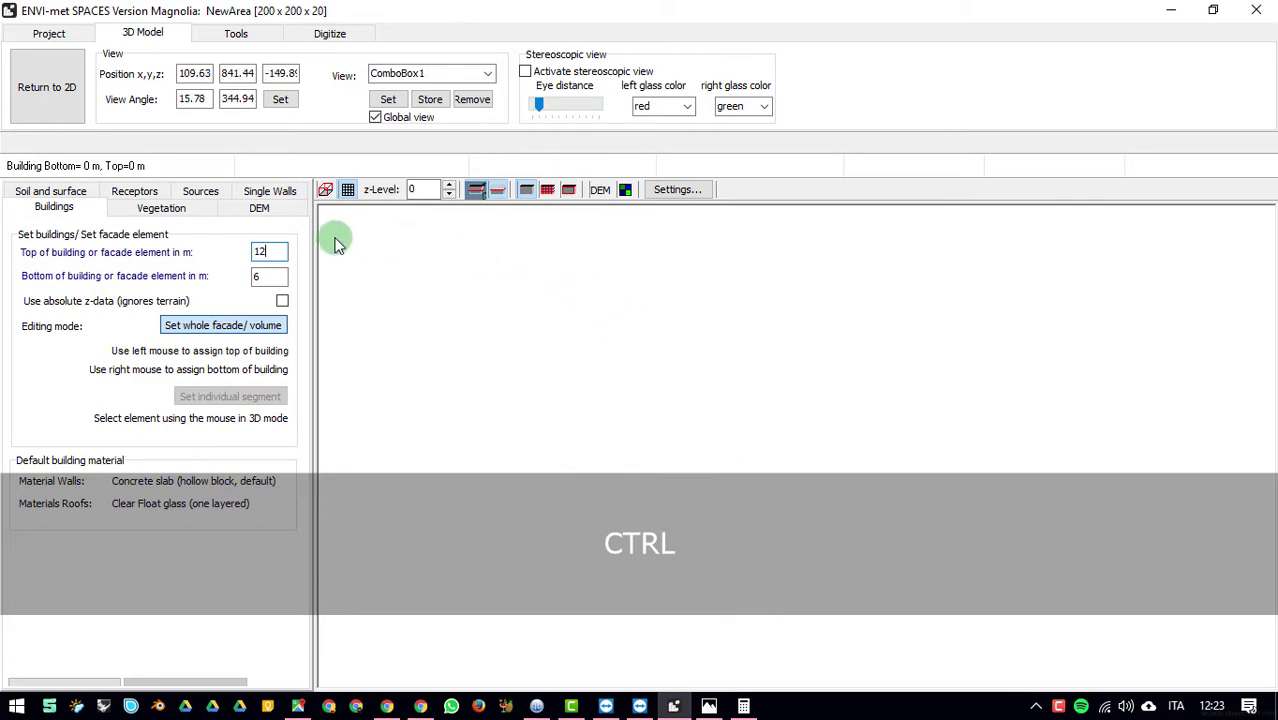
Step: Return to the 2D plan and rescale it to 10 Pixel/Grid around the digitized building
click(46, 87)
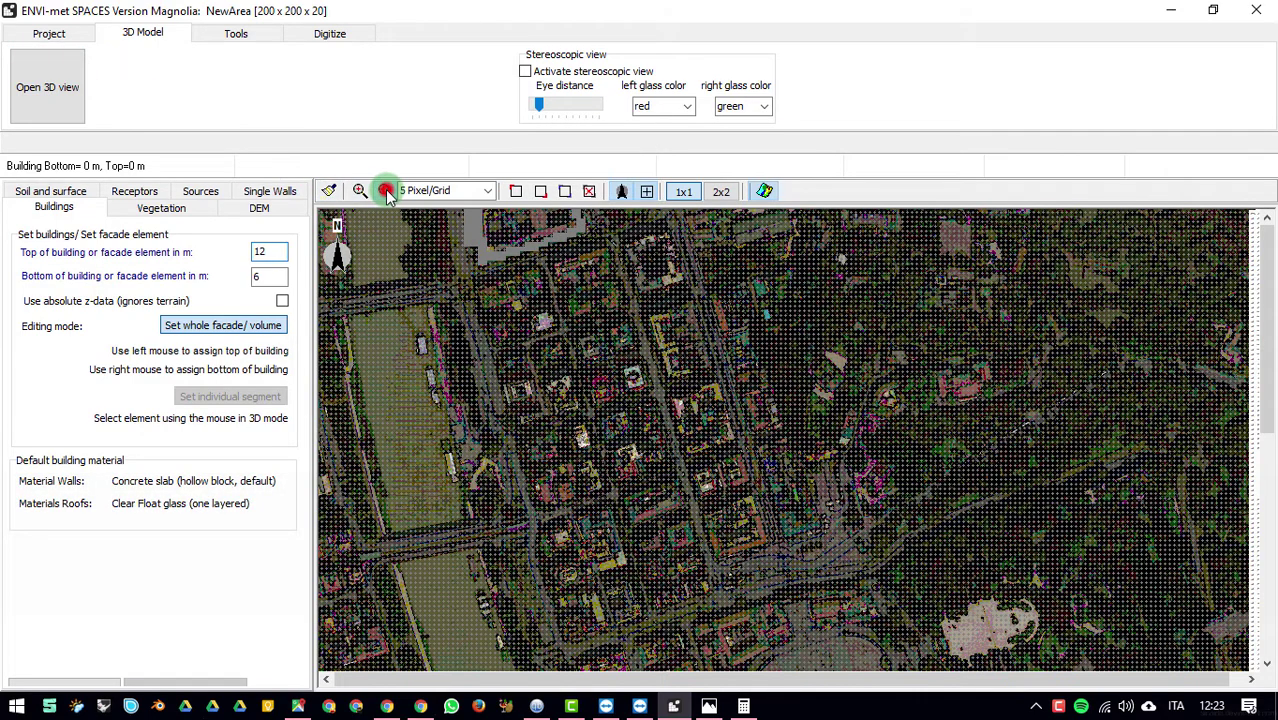
click(386, 191)
click(385, 191)
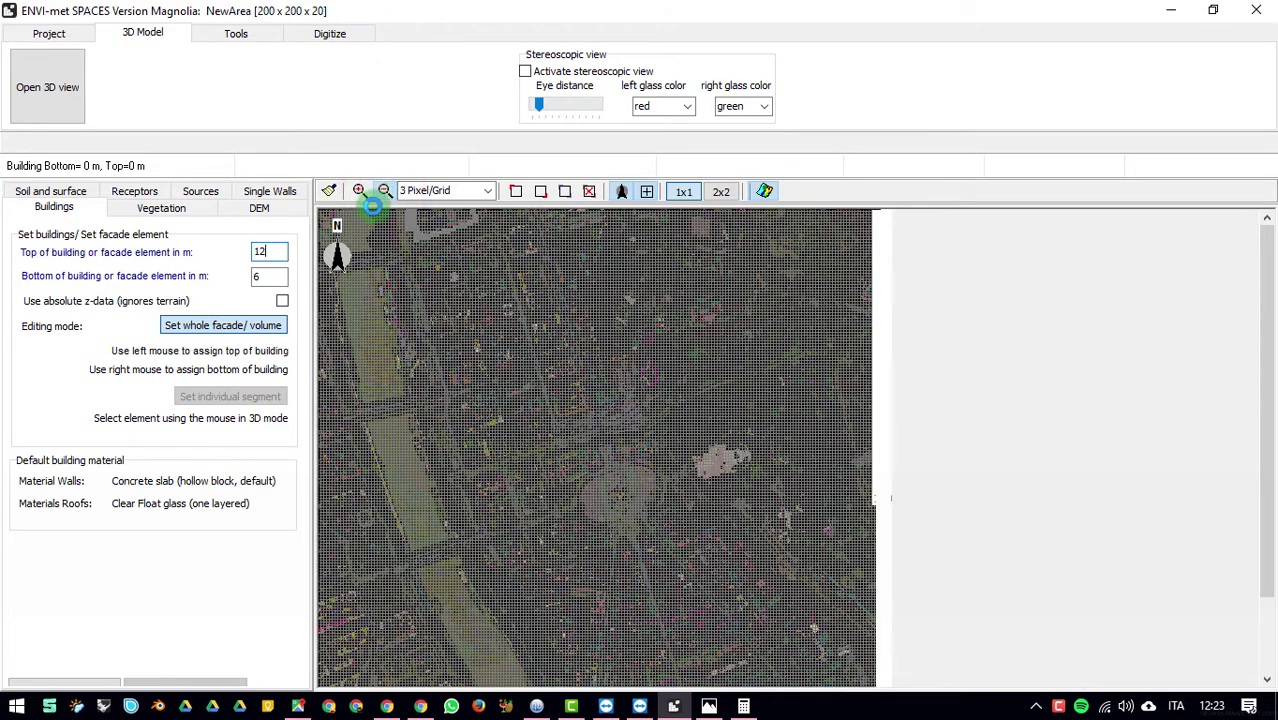
click(390, 229)
click(366, 190)
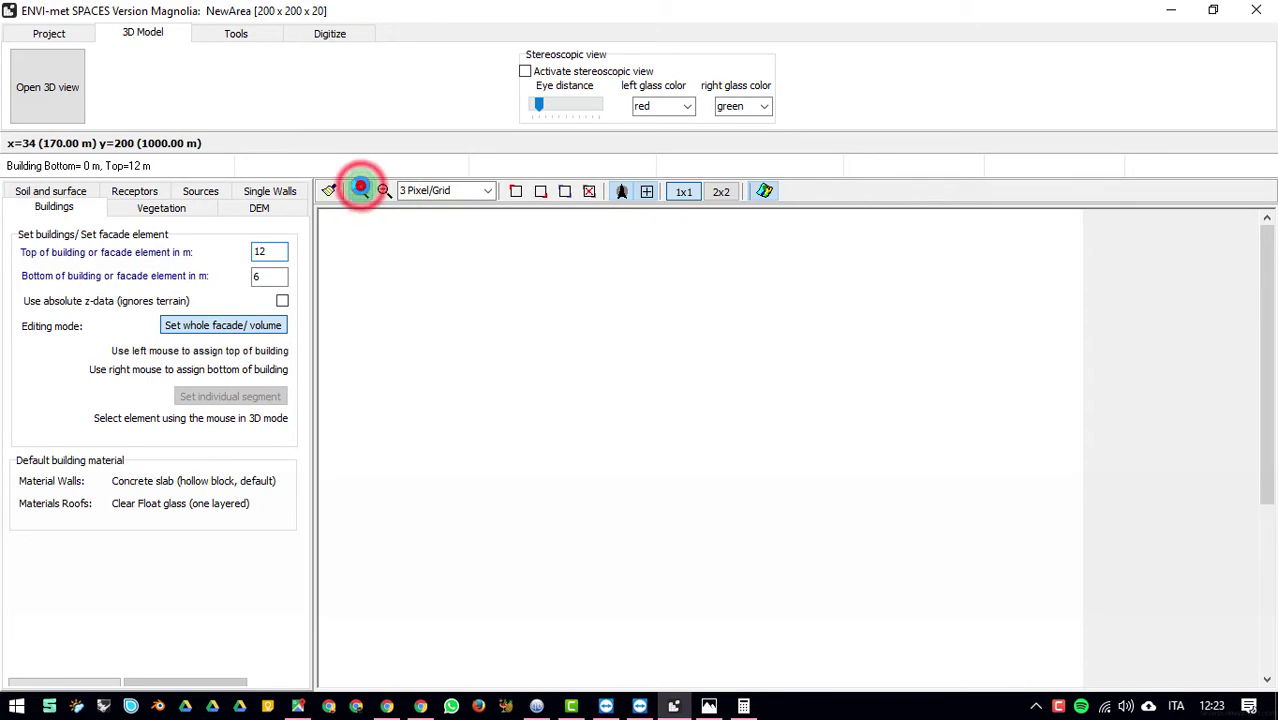
click(360, 190)
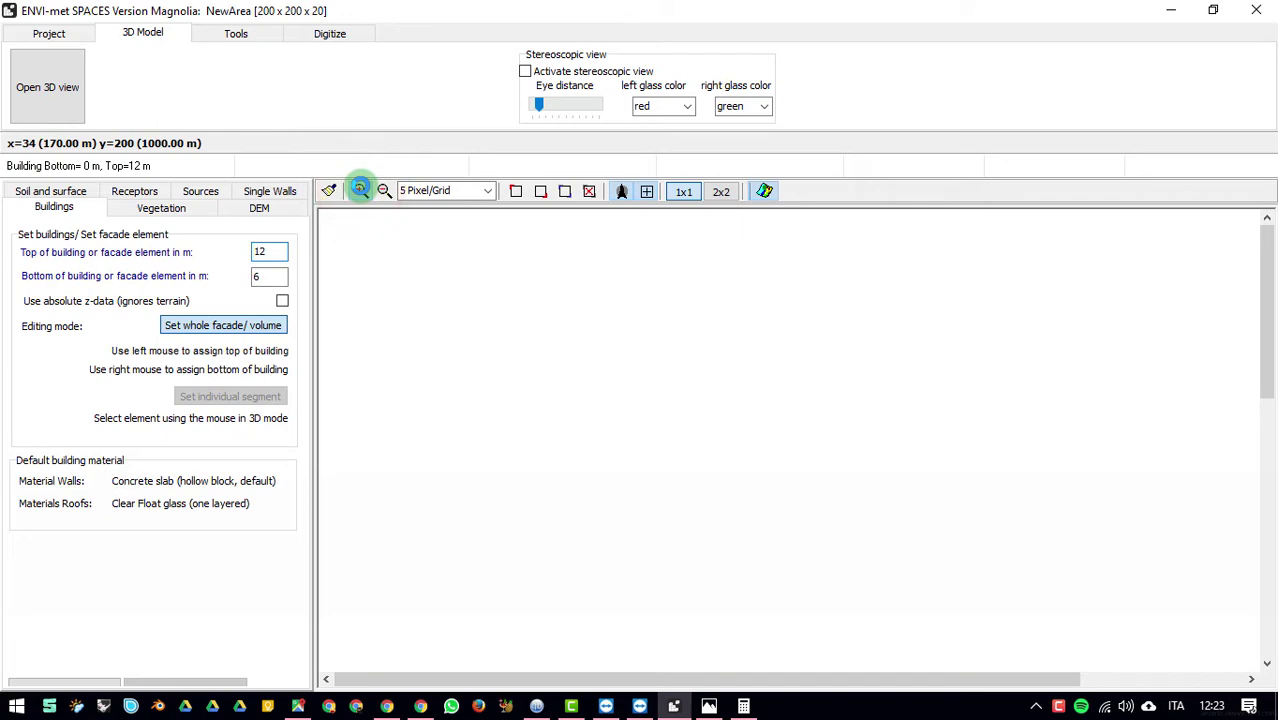
click(360, 190)
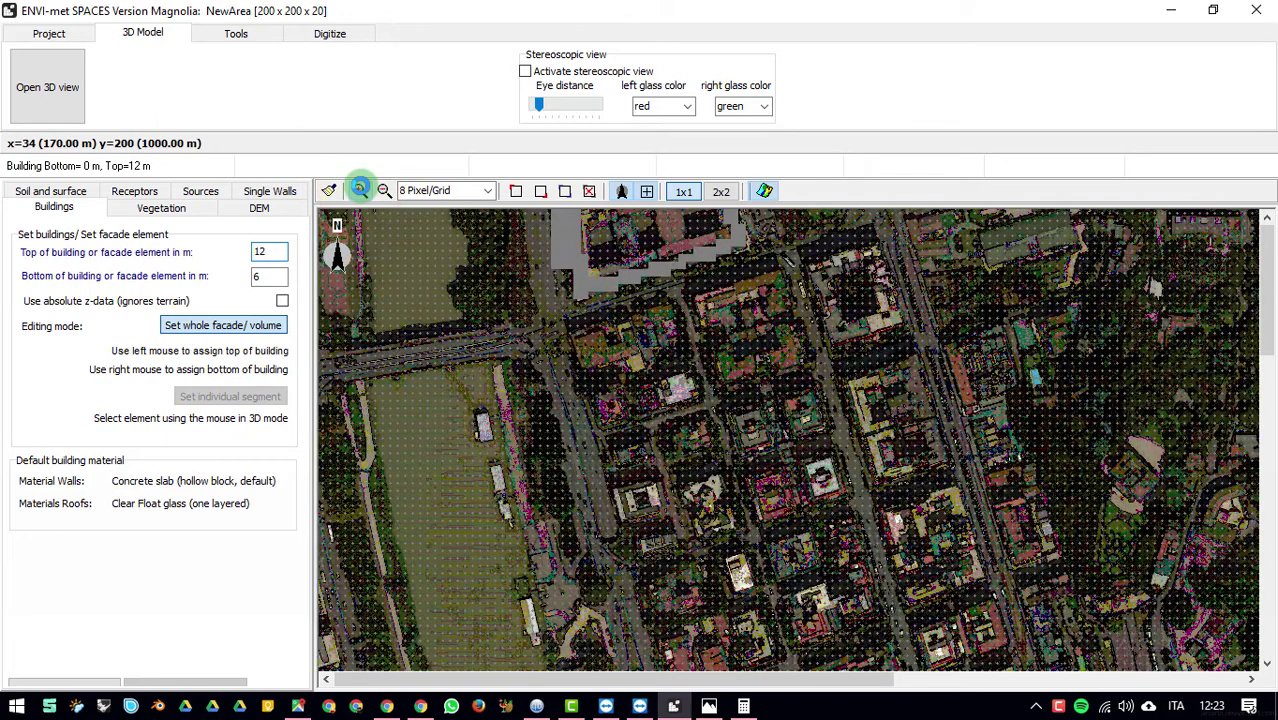
click(360, 190)
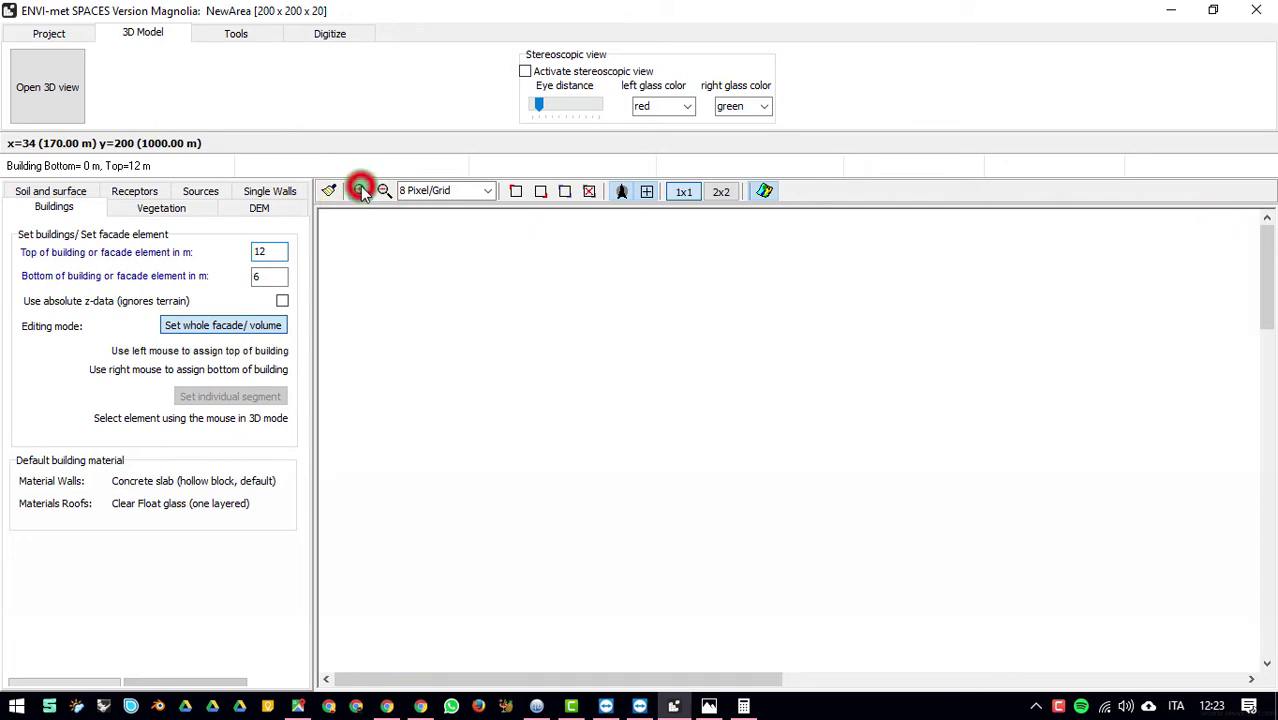
click(360, 190)
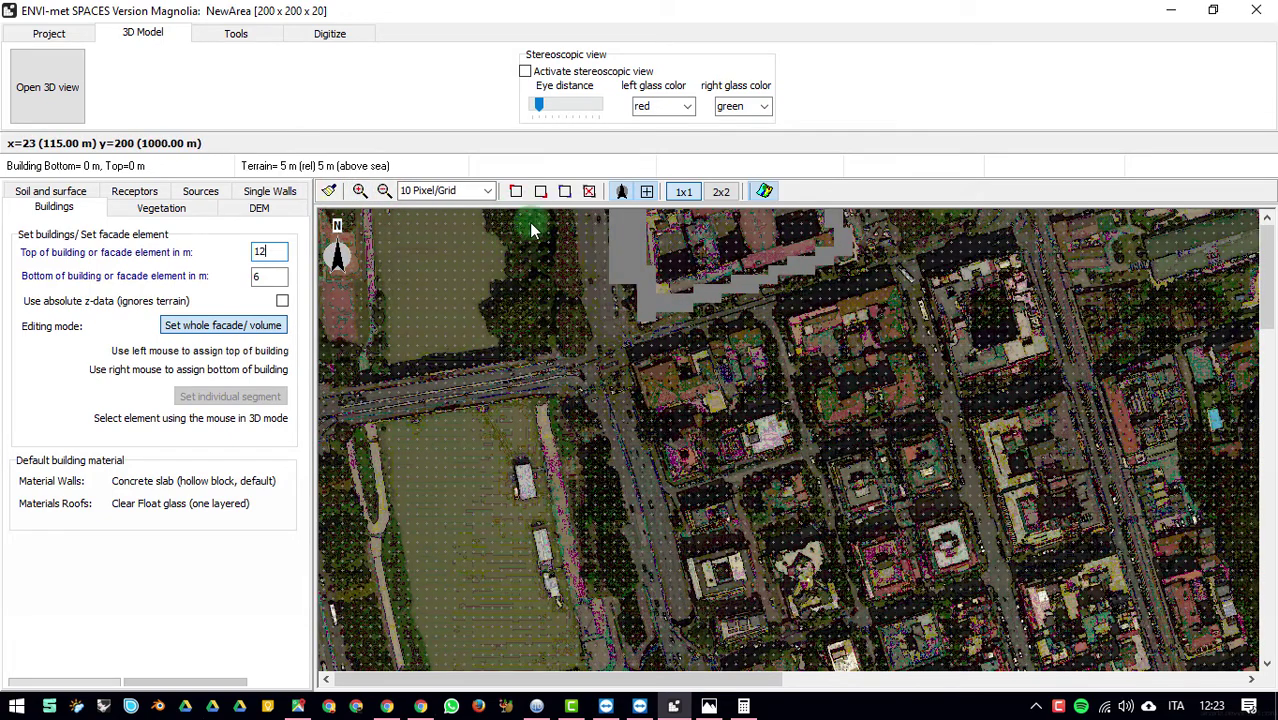
Step: Check where the DEM terrain is raised, and fill the cells over it beside the existing building with a 12 m building top
click(268, 207)
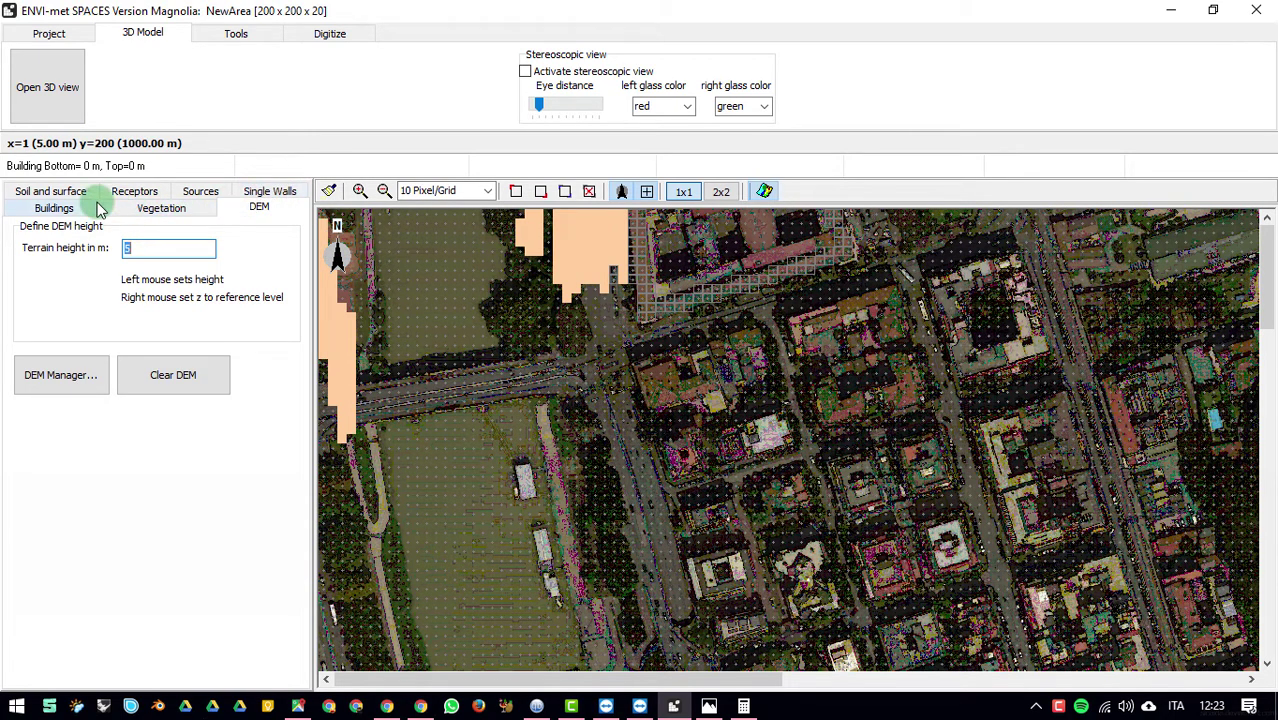
click(55, 208)
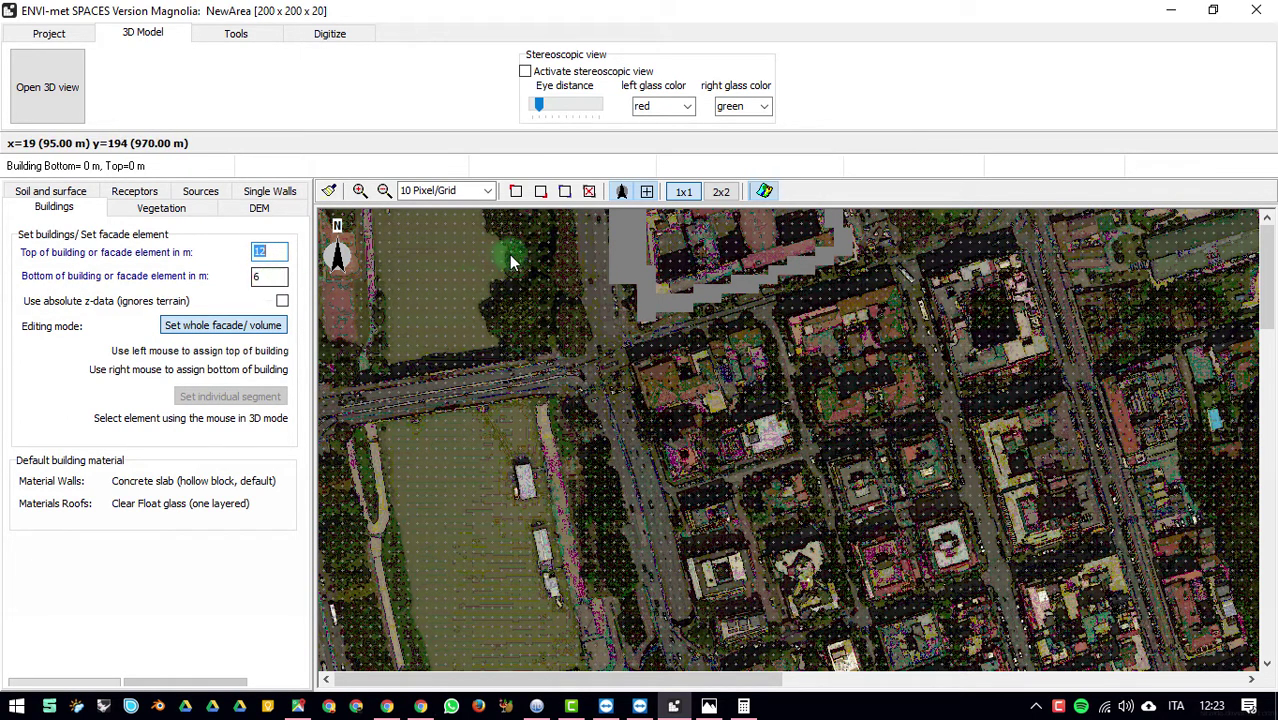
mouse_move(520, 222)
mouse_down()
mouse_move(613, 220)
mouse_move(590, 270)
mouse_up()
click(262, 280)
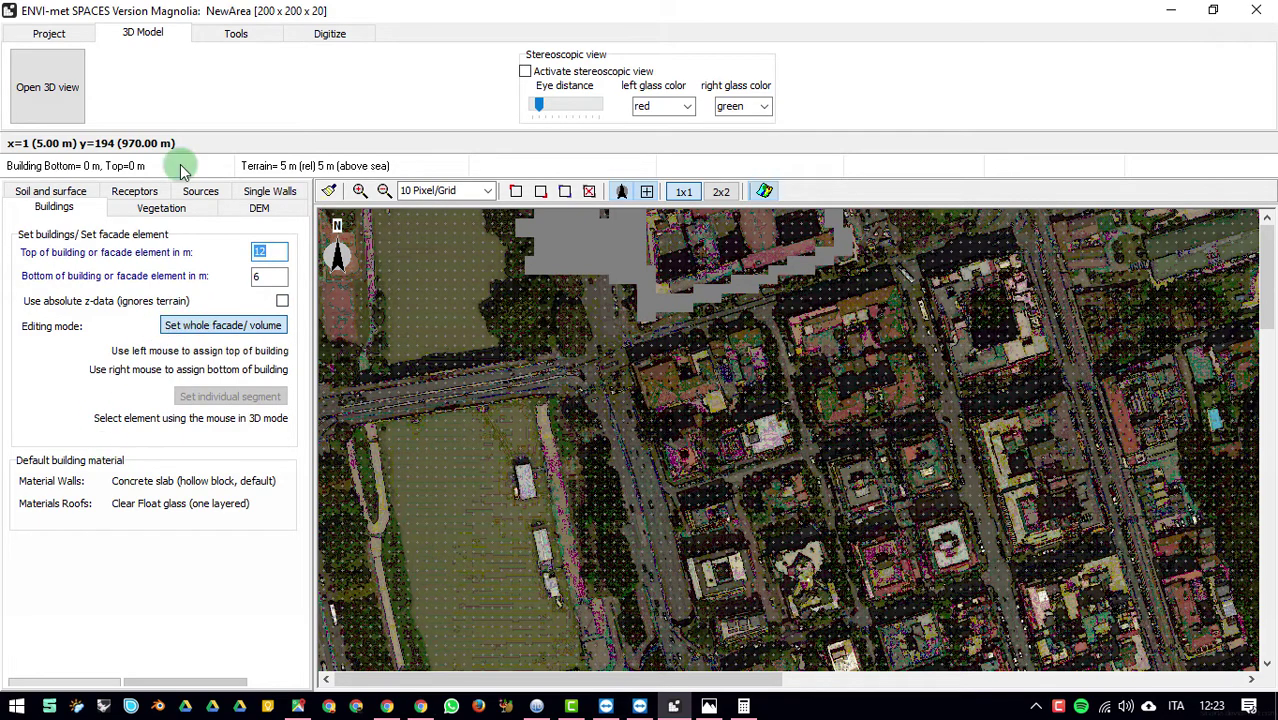
click(399, 191)
click(382, 191)
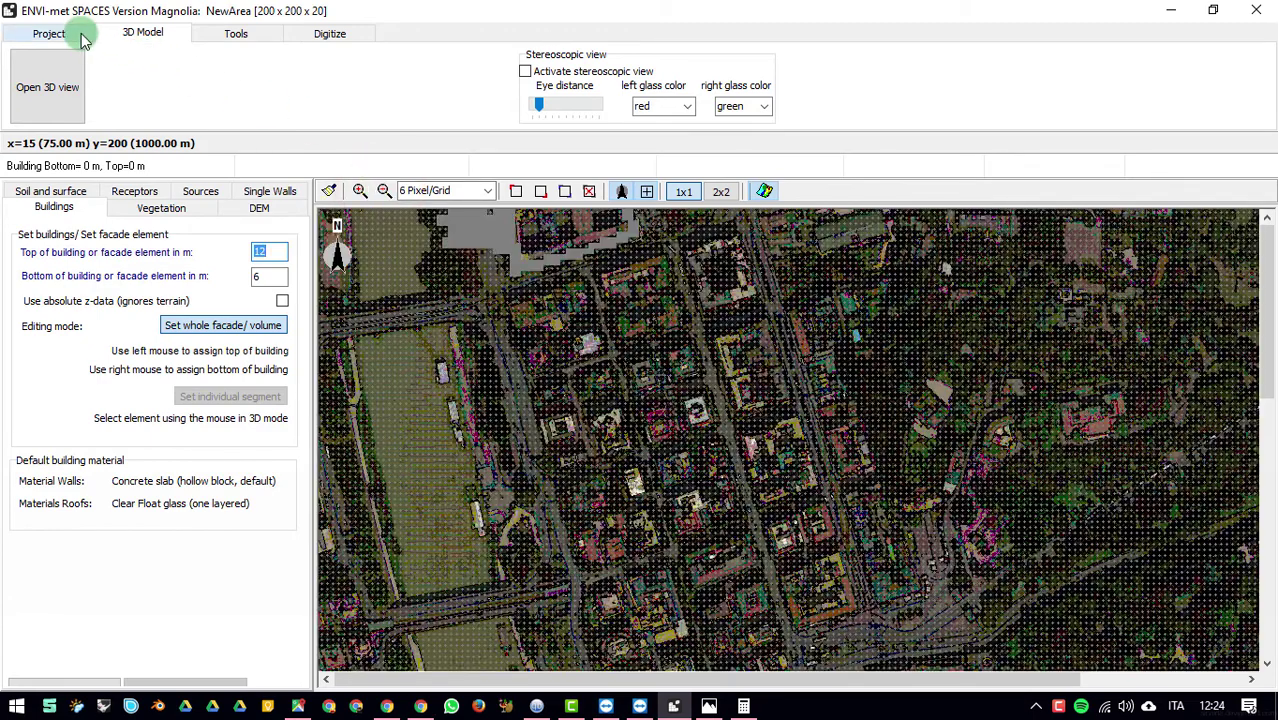
click(40, 62)
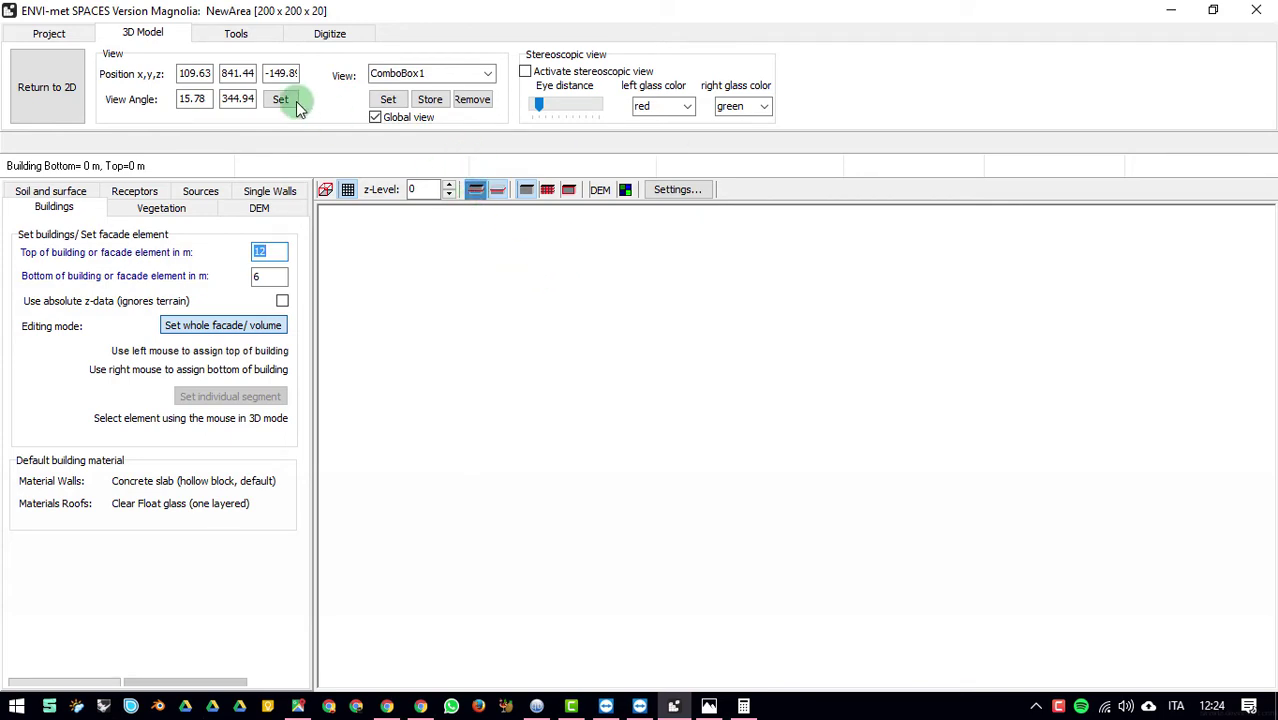
click(62, 85)
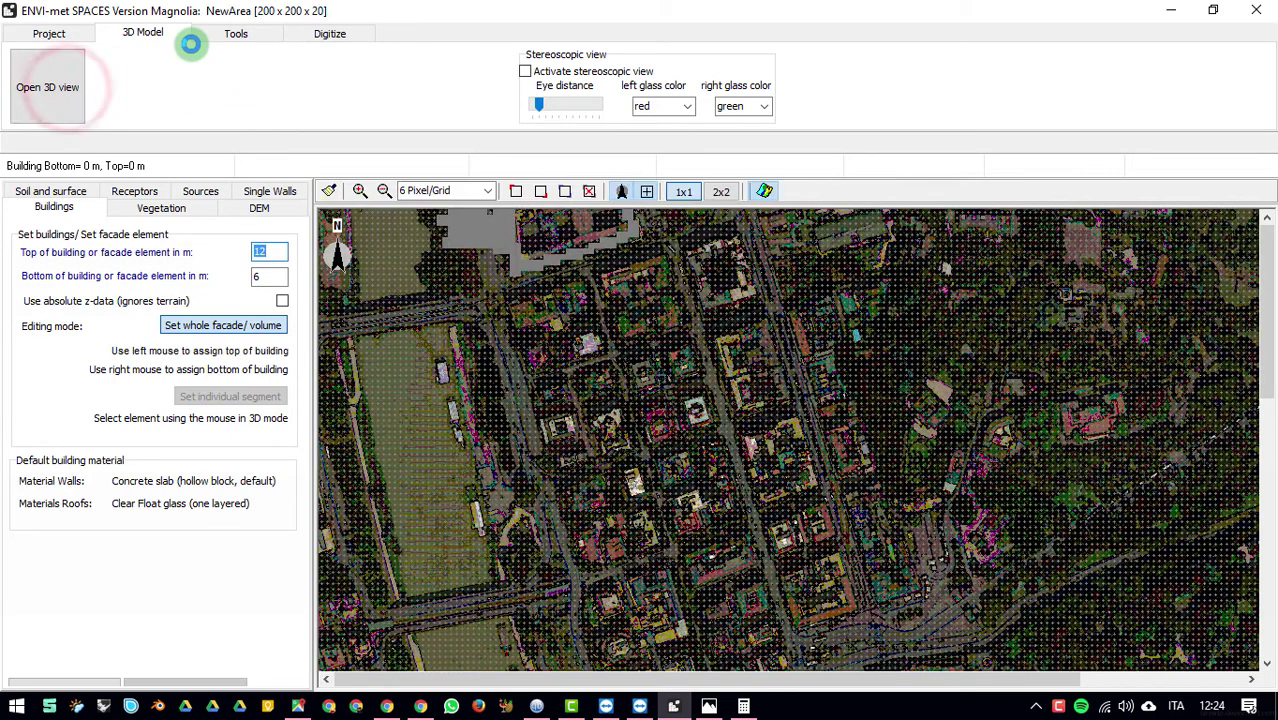
click(381, 189)
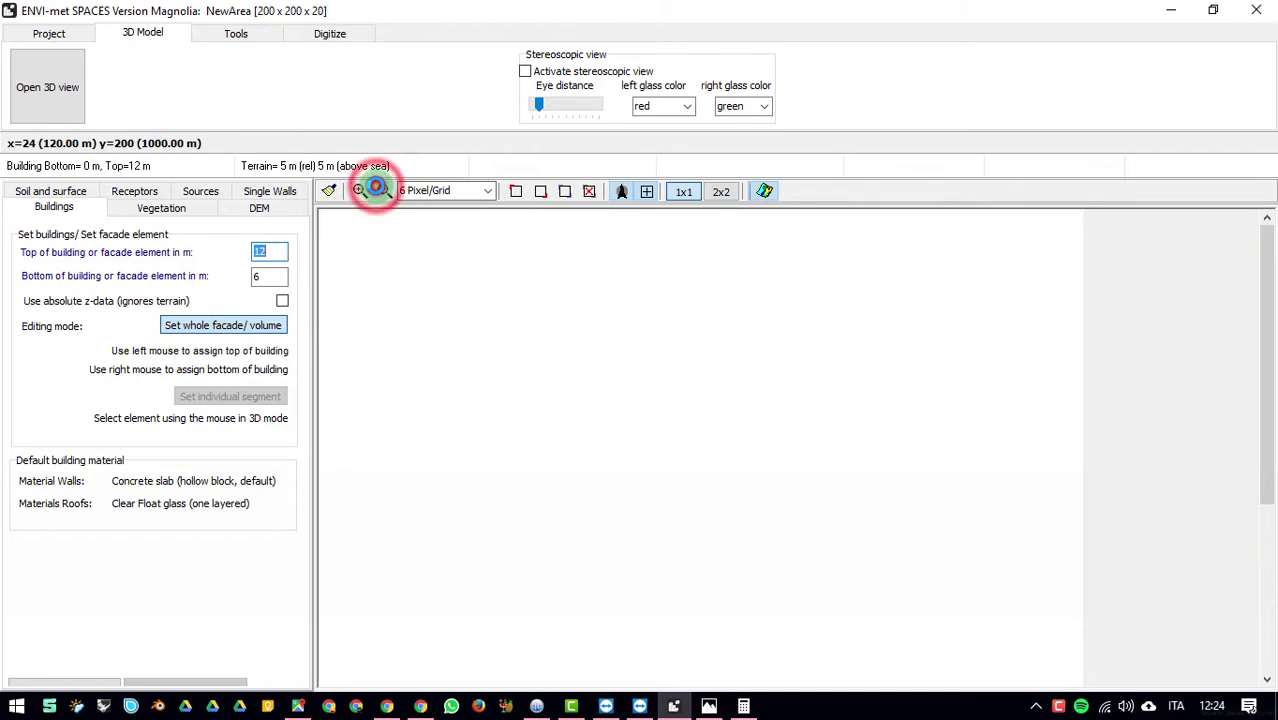
click(376, 188)
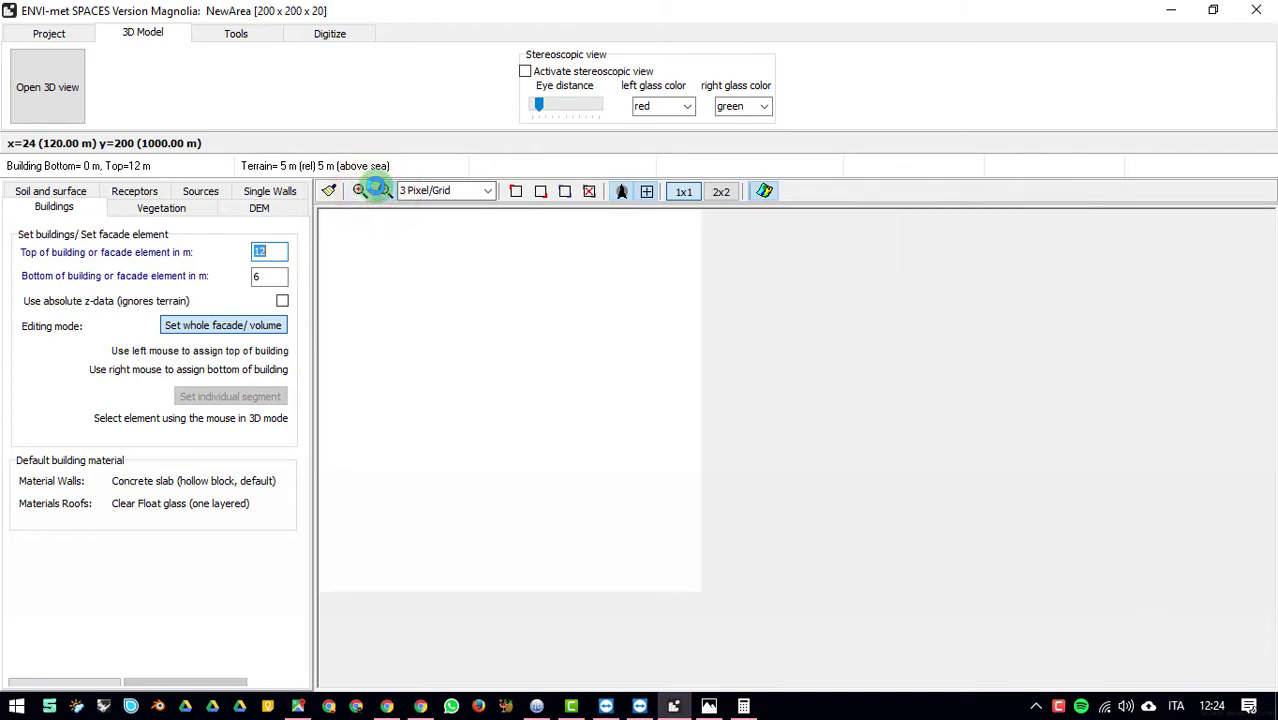
click(376, 188)
click(364, 190)
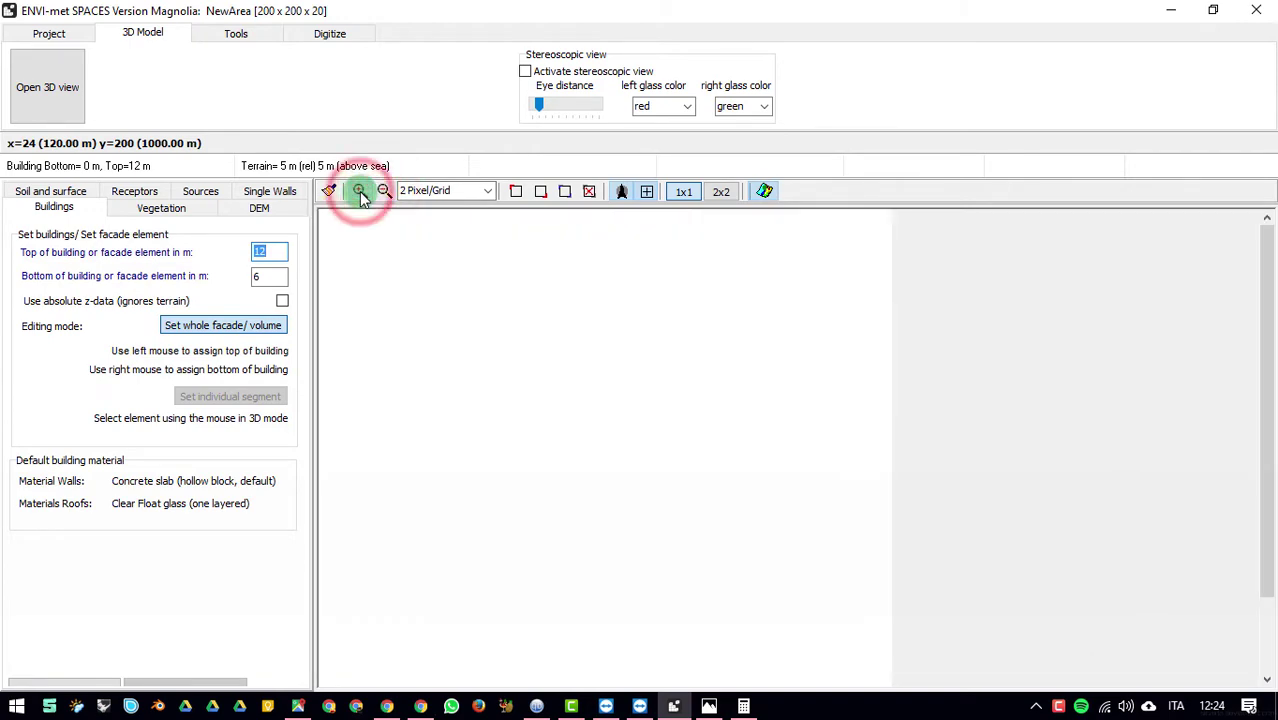
Step: Open the 3D view and bring the digitized building with its raised block into close view
click(47, 87)
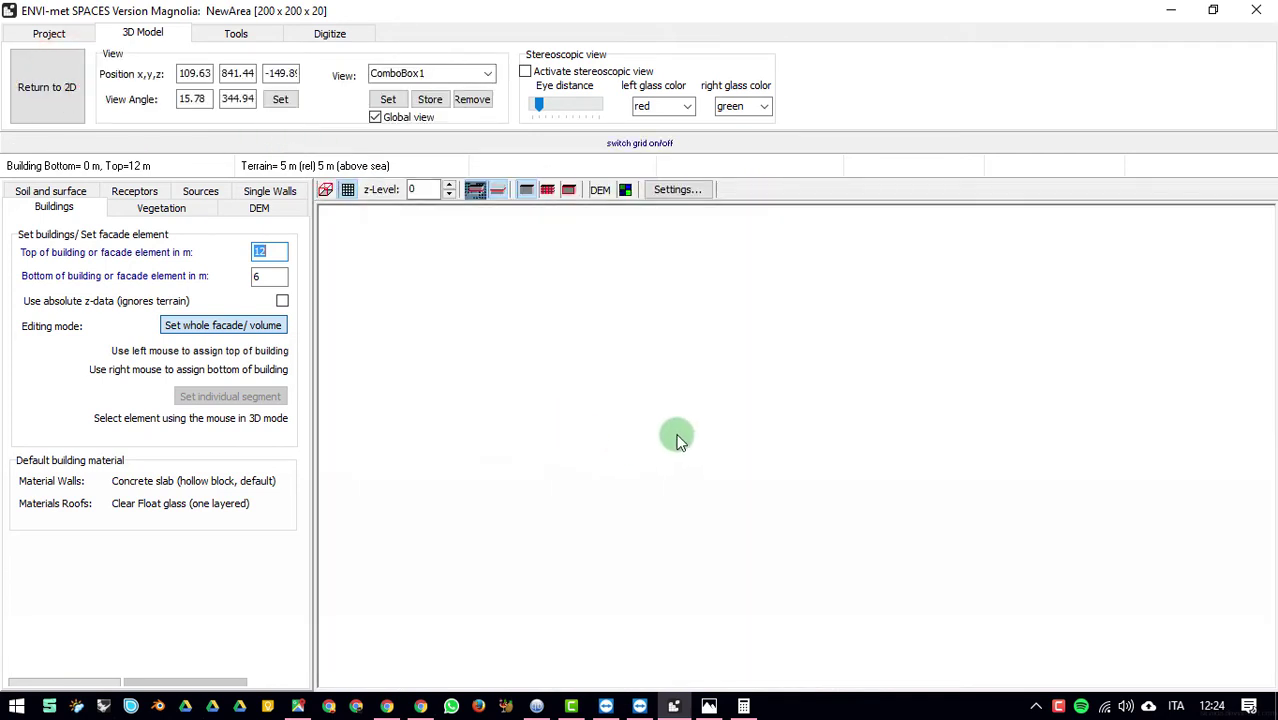
key(ctrl)
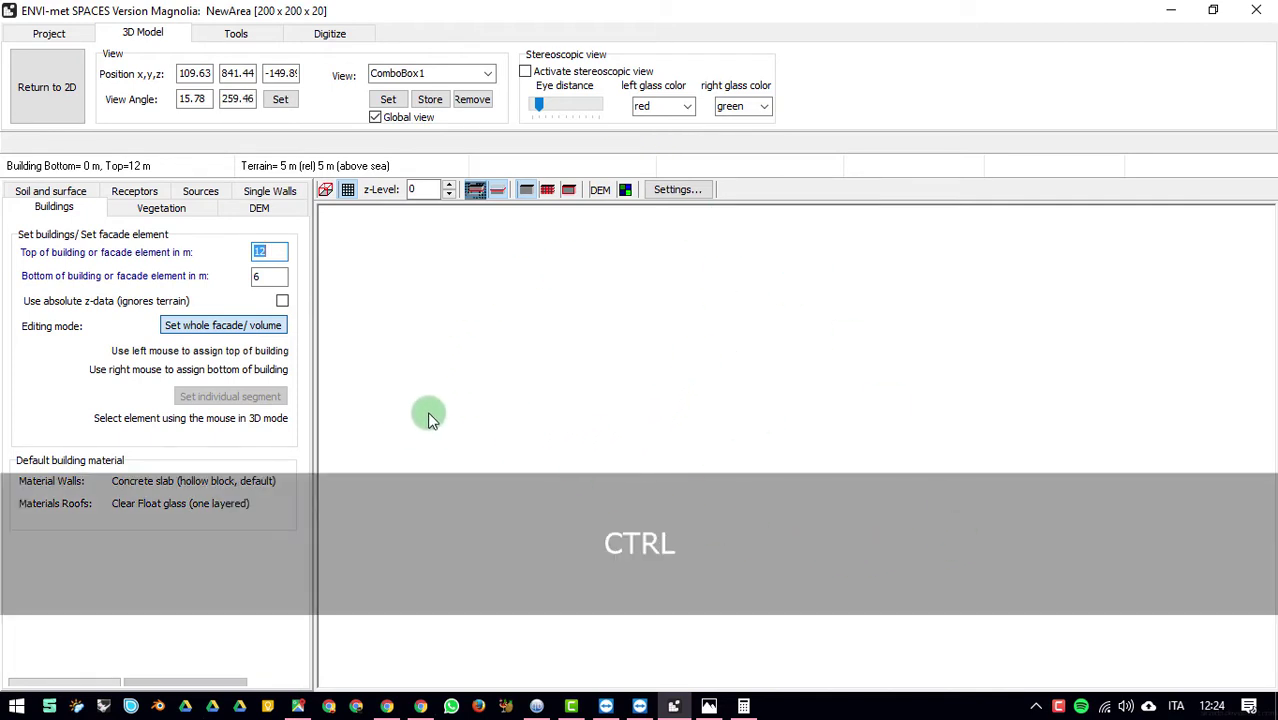
drag(719, 508, 639, 441)
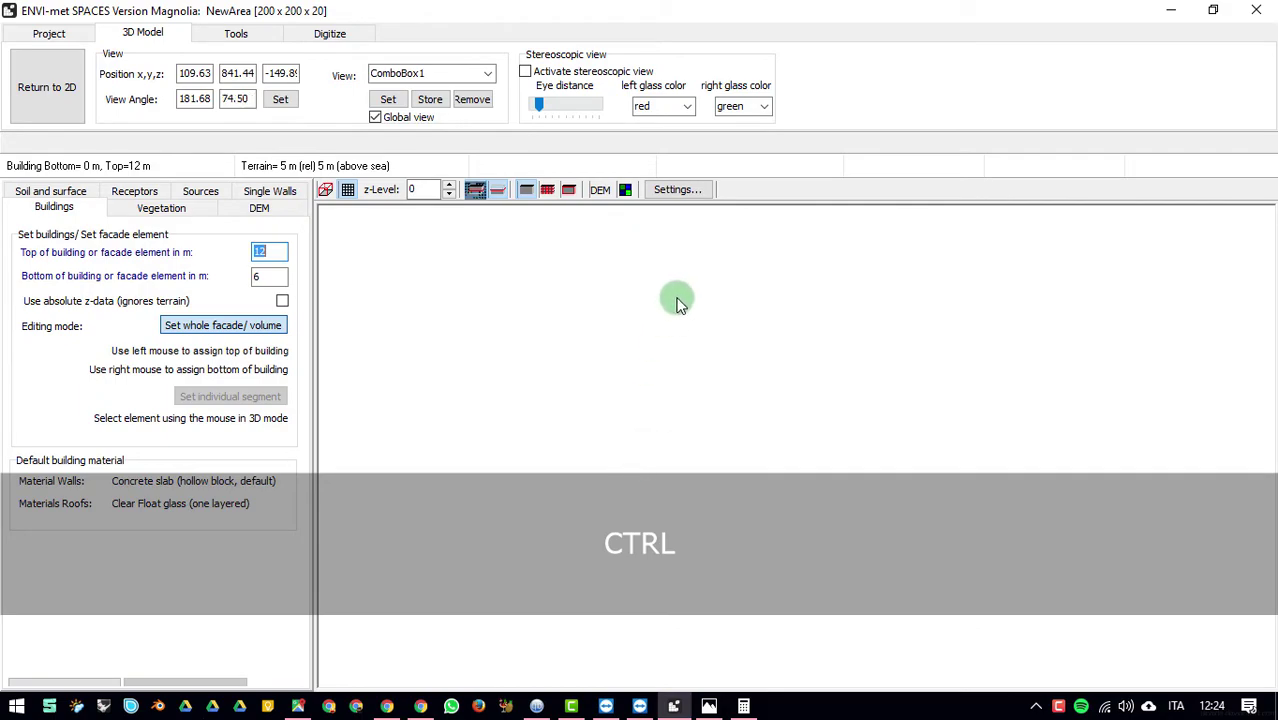
mouse_move(719, 345)
mouse_down()
mouse_move(842, 305)
mouse_move(765, 280)
mouse_move(770, 247)
mouse_move(690, 225)
mouse_move(659, 240)
mouse_move(668, 277)
mouse_move(668, 257)
mouse_move(598, 262)
mouse_move(904, 371)
mouse_move(1021, 457)
mouse_move(890, 431)
mouse_move(905, 530)
mouse_move(816, 596)
mouse_move(799, 633)
mouse_move(865, 528)
mouse_move(887, 608)
mouse_move(921, 448)
mouse_move(1050, 555)
mouse_move(958, 592)
mouse_move(927, 694)
mouse_up()
key(shift)
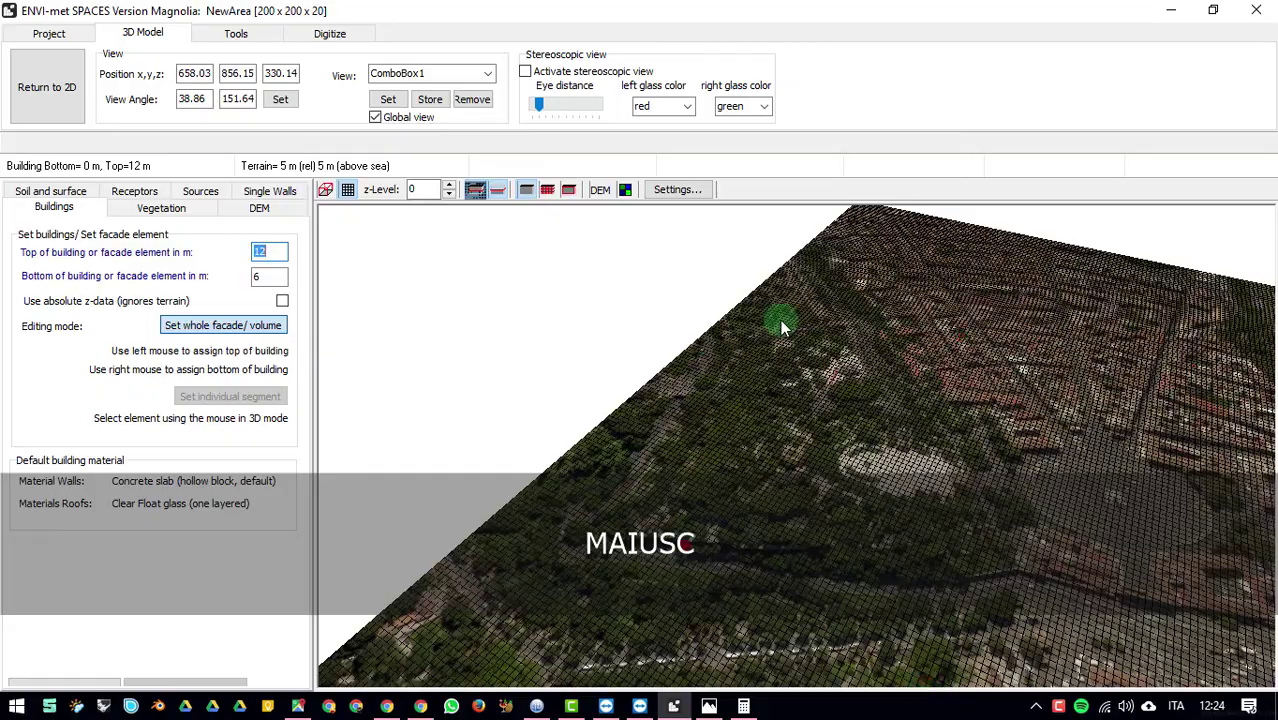
drag(875, 427, 600, 214)
key(shift)
Step: Turn on the DEM terrain display and examine how the buildings sit on the raised ground
click(599, 190)
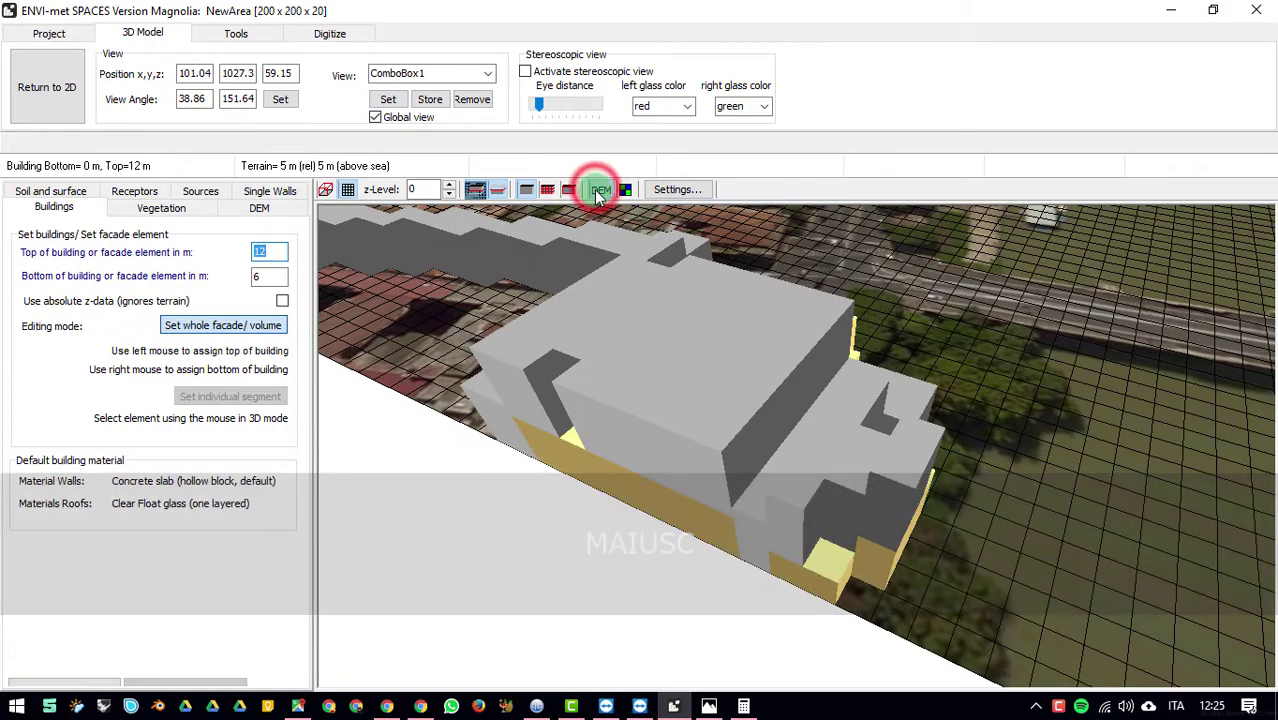
mouse_move(674, 429)
mouse_down()
mouse_move(725, 428)
mouse_move(688, 416)
mouse_up()
click(502, 379)
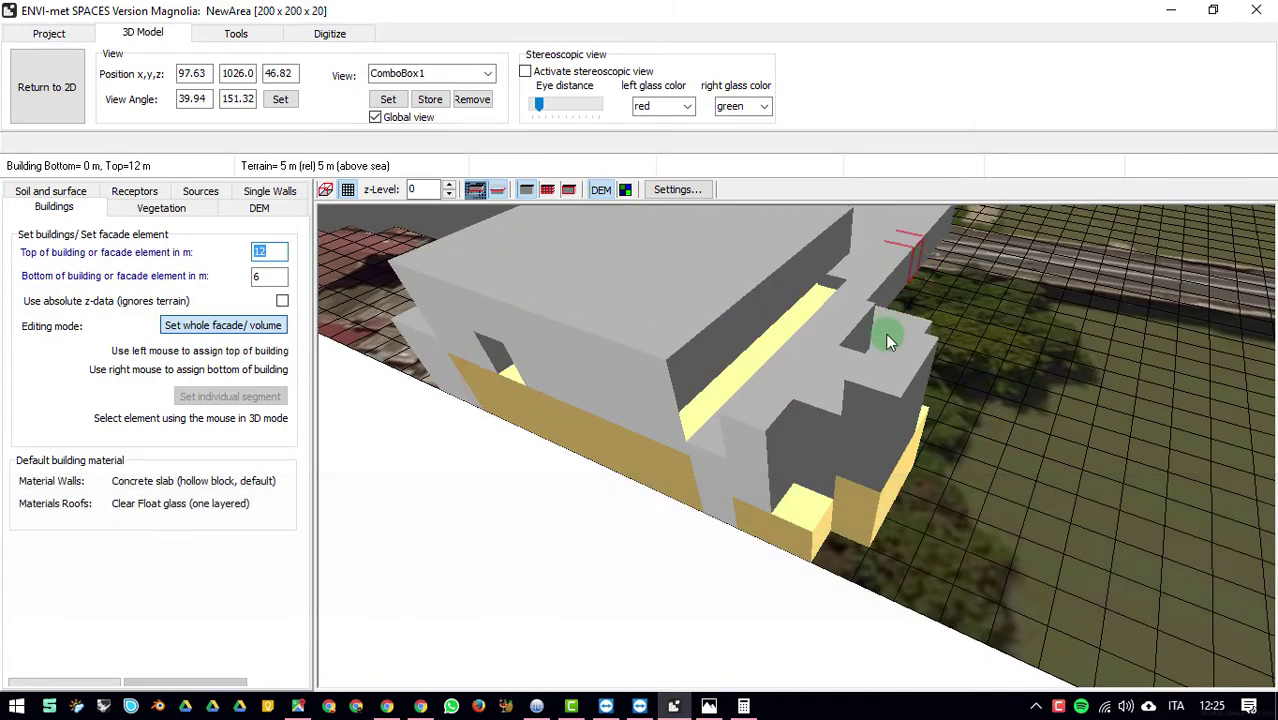
drag(836, 349, 867, 304)
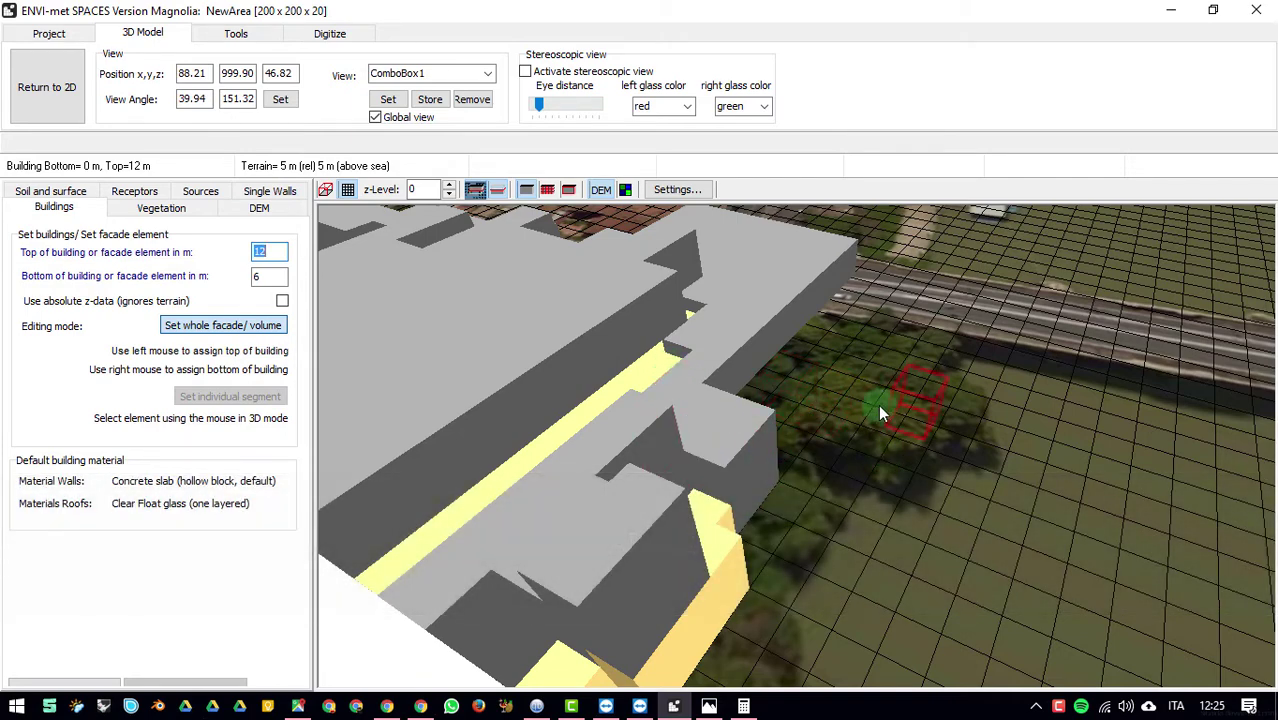
scroll(668, 440, down, 5)
drag(668, 445, 910, 413)
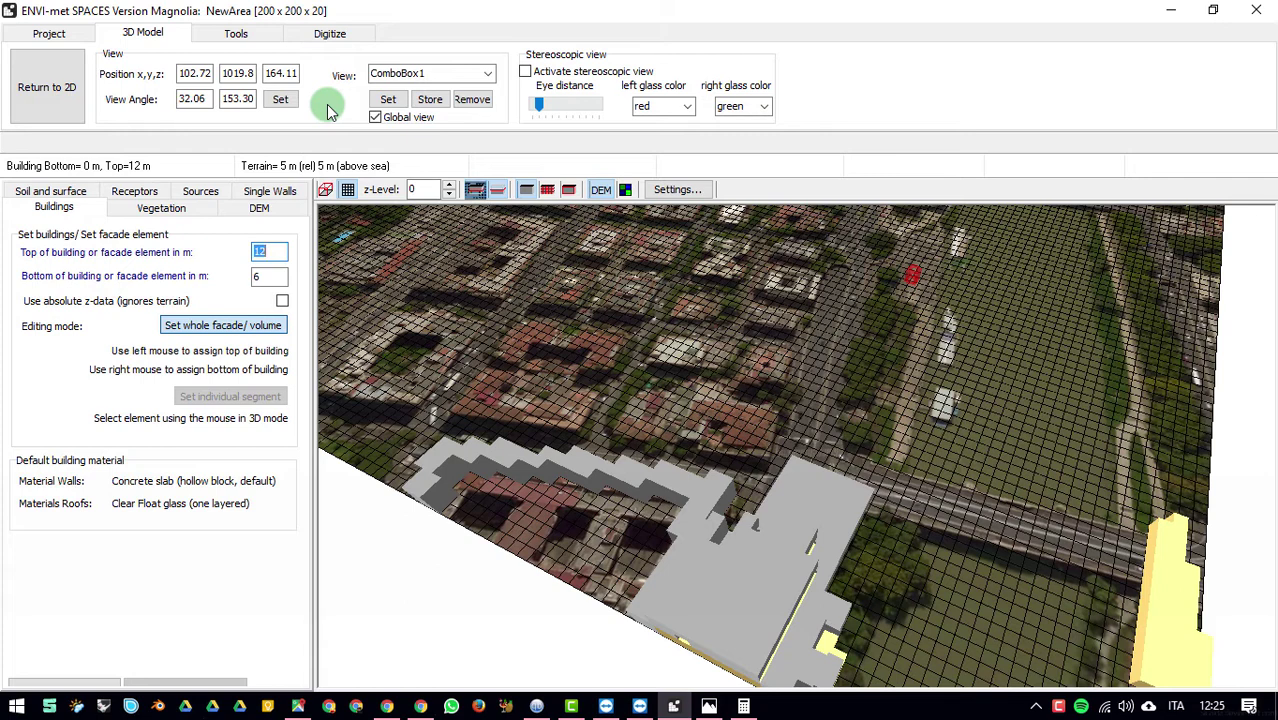
Step: Browse the system conifers and deciduous trees among the 3D plants, and select [C3] Abies Alba to read its dimensions
click(178, 202)
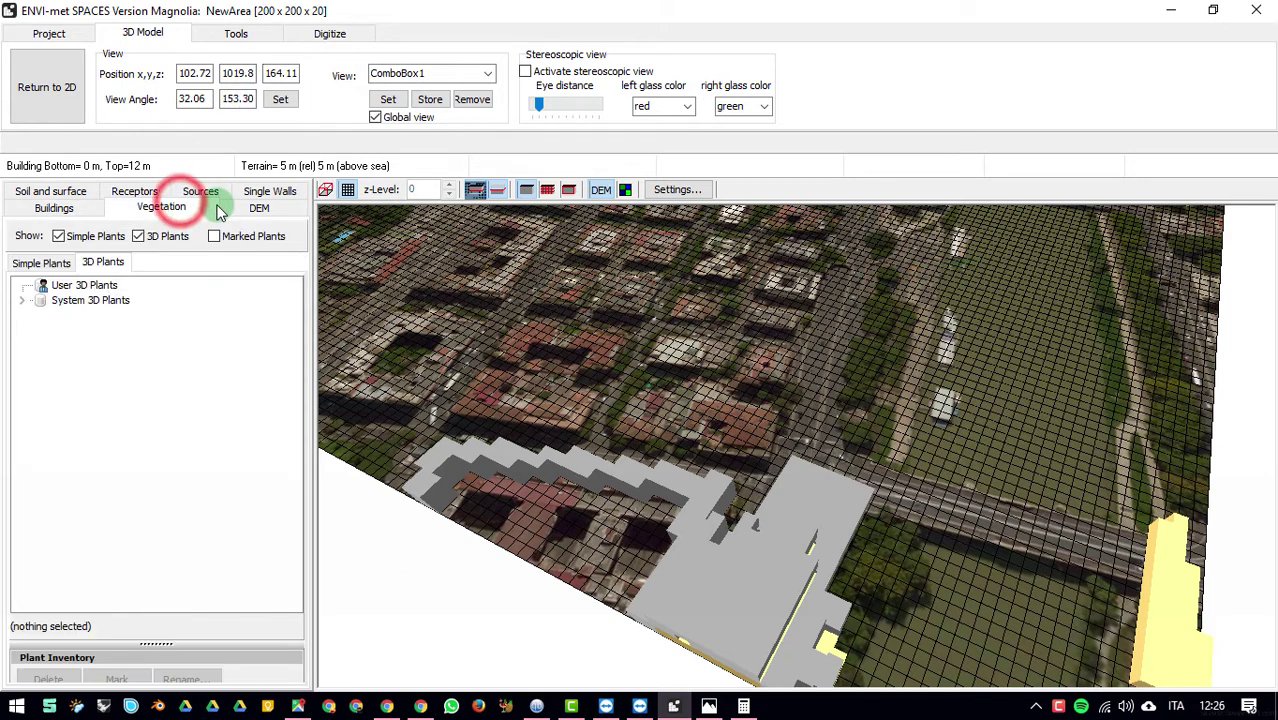
click(22, 300)
click(39, 315)
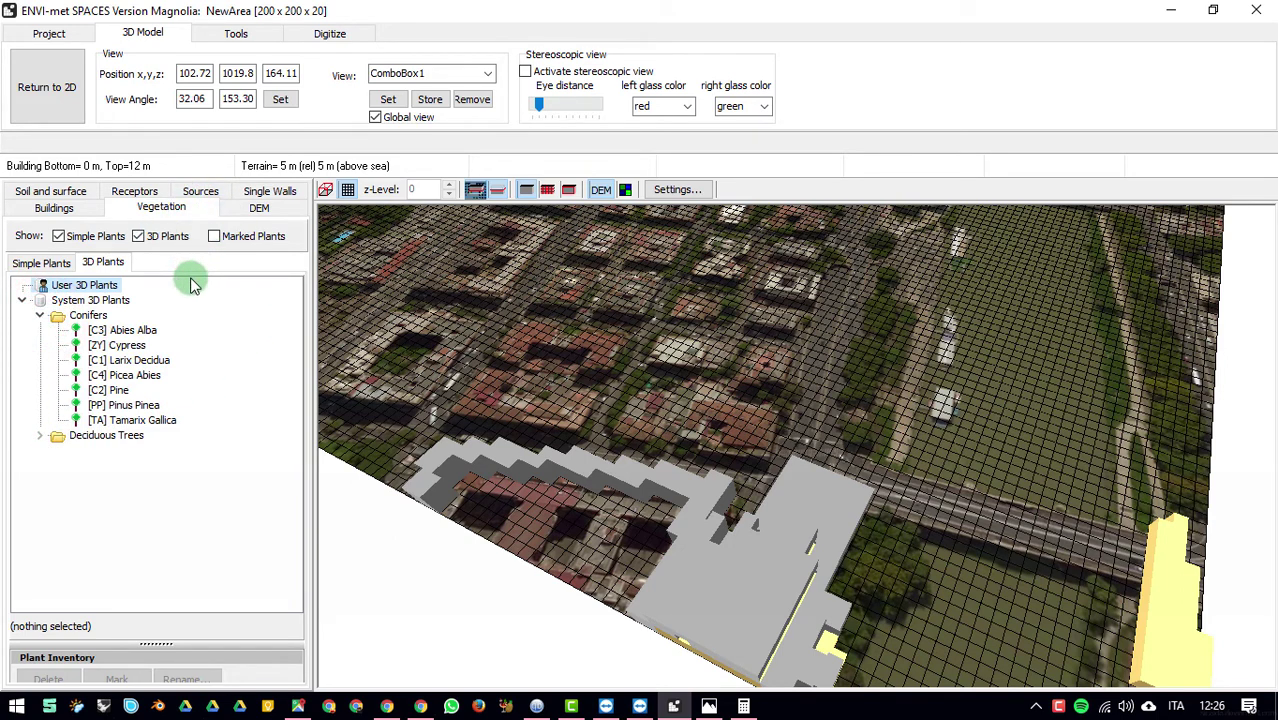
click(39, 435)
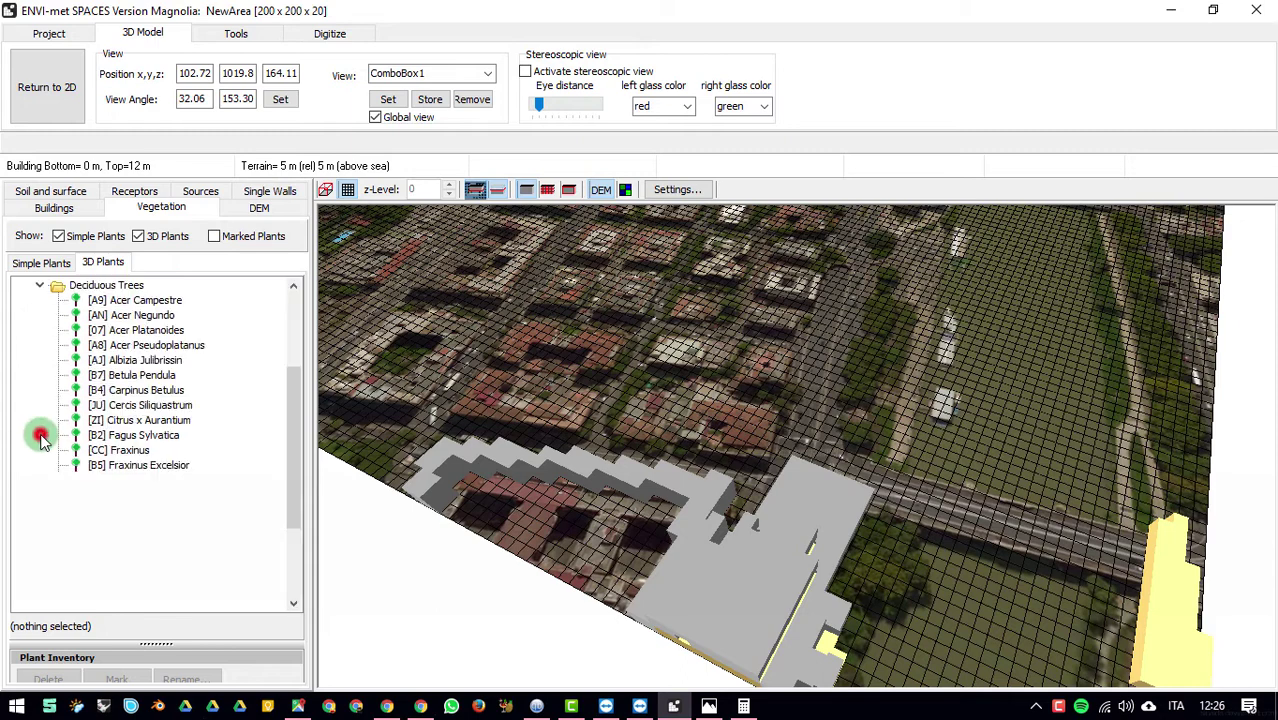
drag(290, 472, 305, 390)
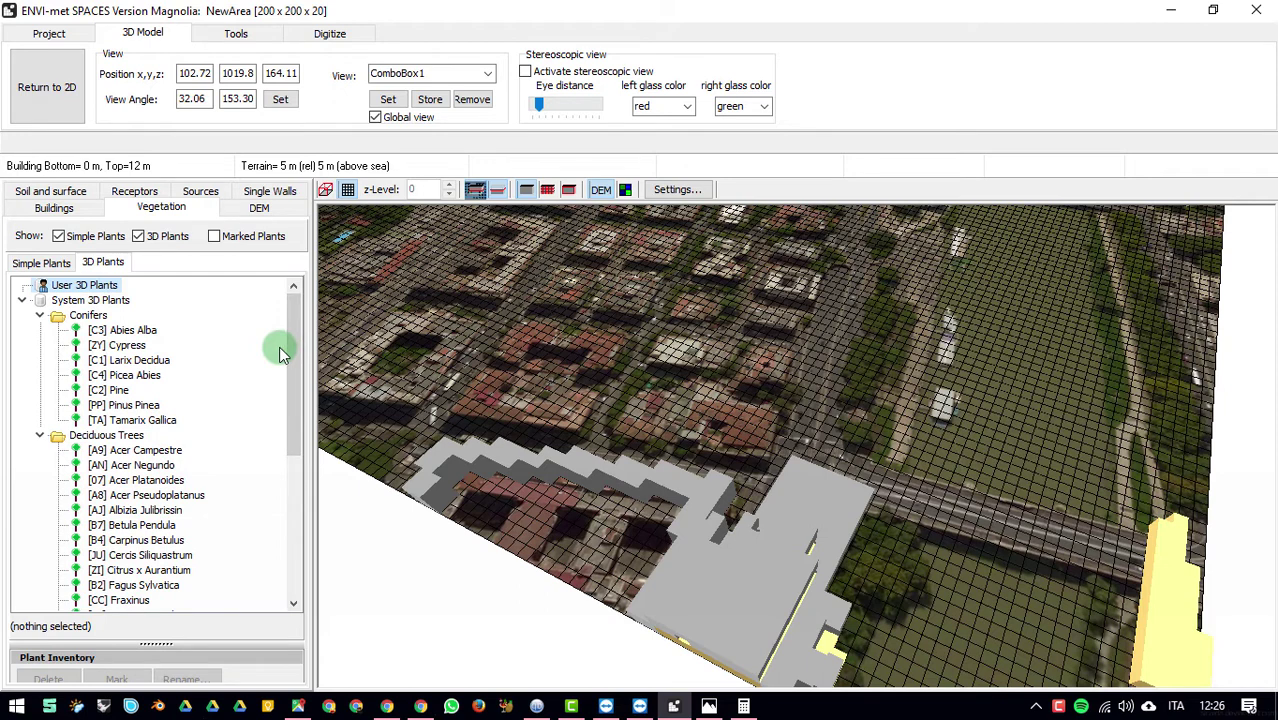
click(128, 331)
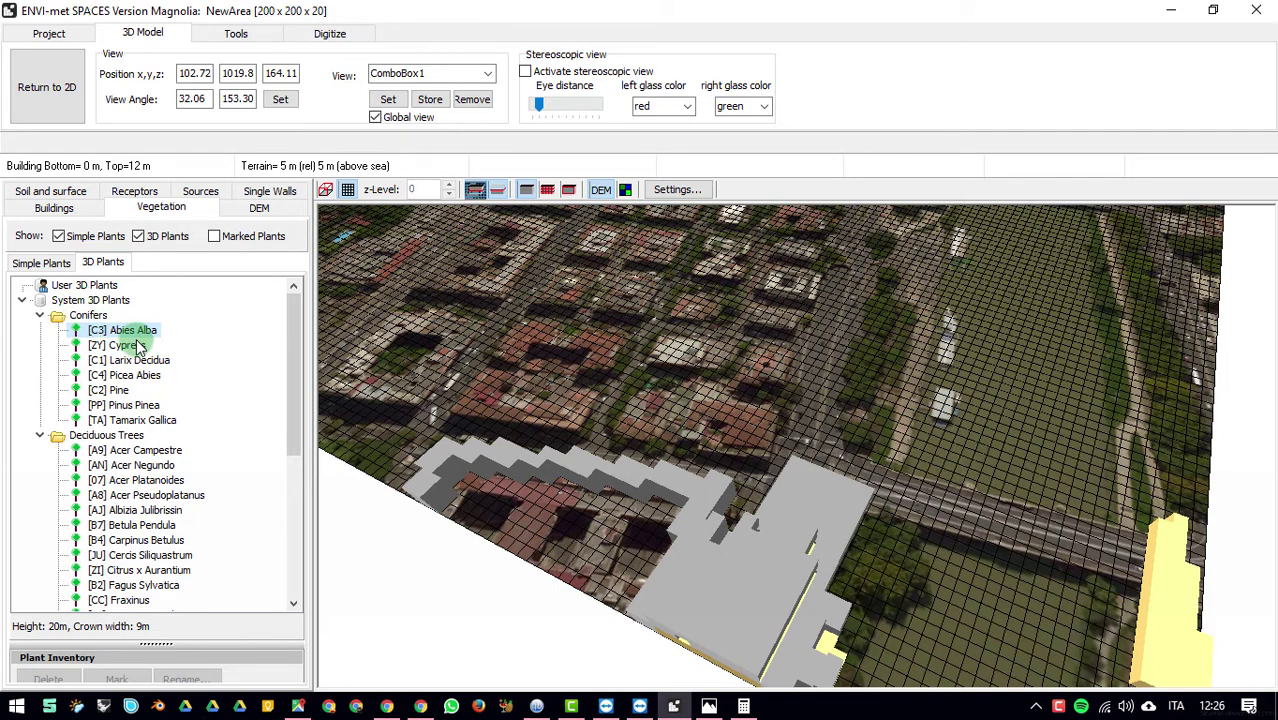
Step: Switch the display of simple plants and 3D plants off and back on
click(92, 239)
click(138, 236)
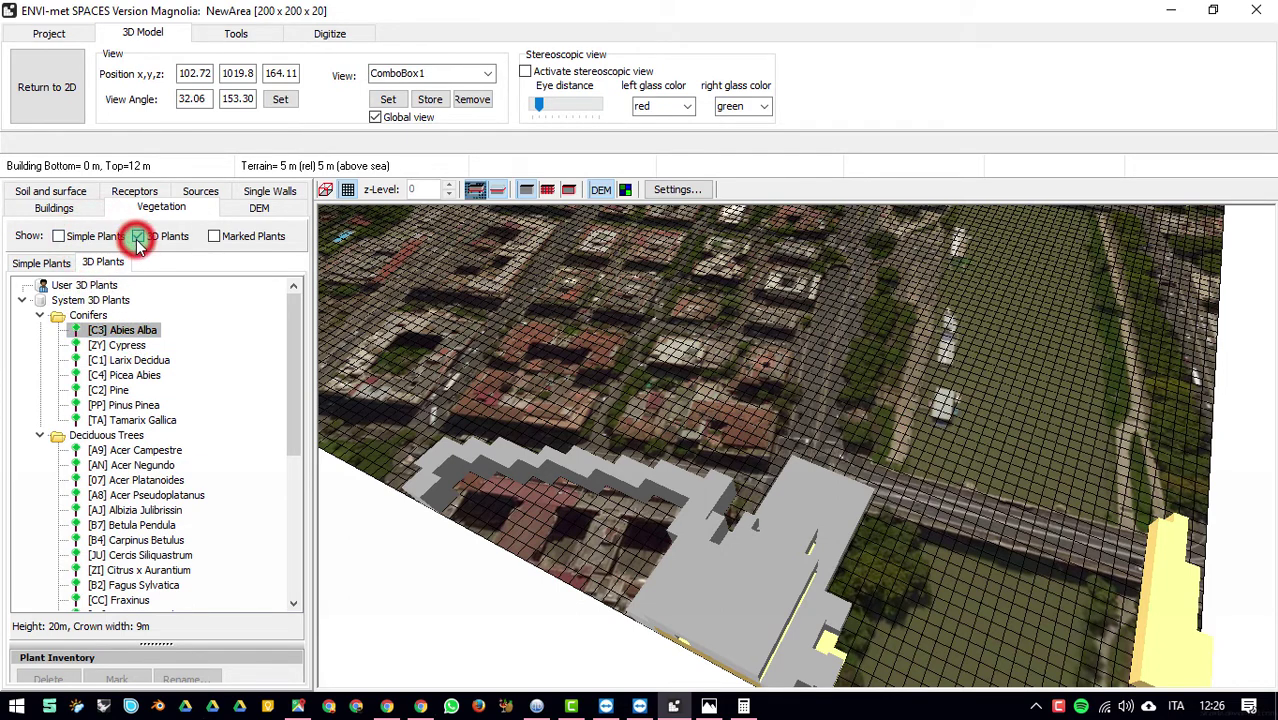
click(58, 236)
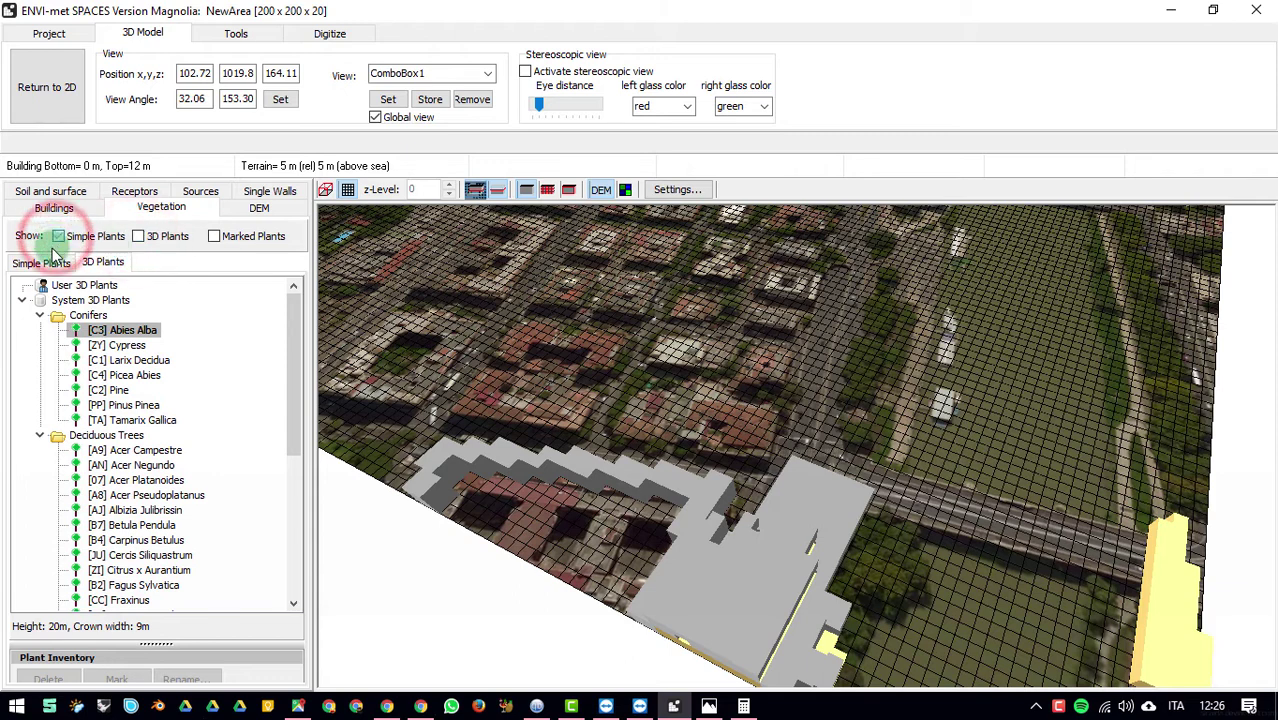
click(131, 237)
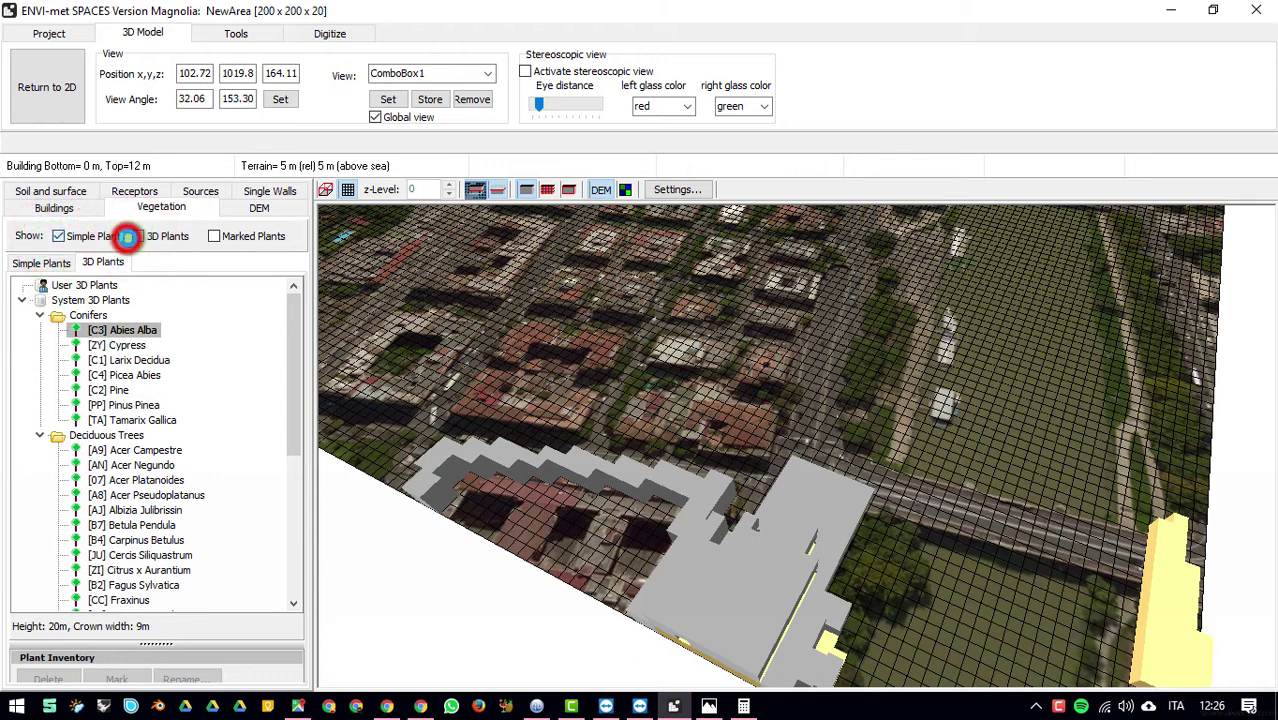
click(58, 236)
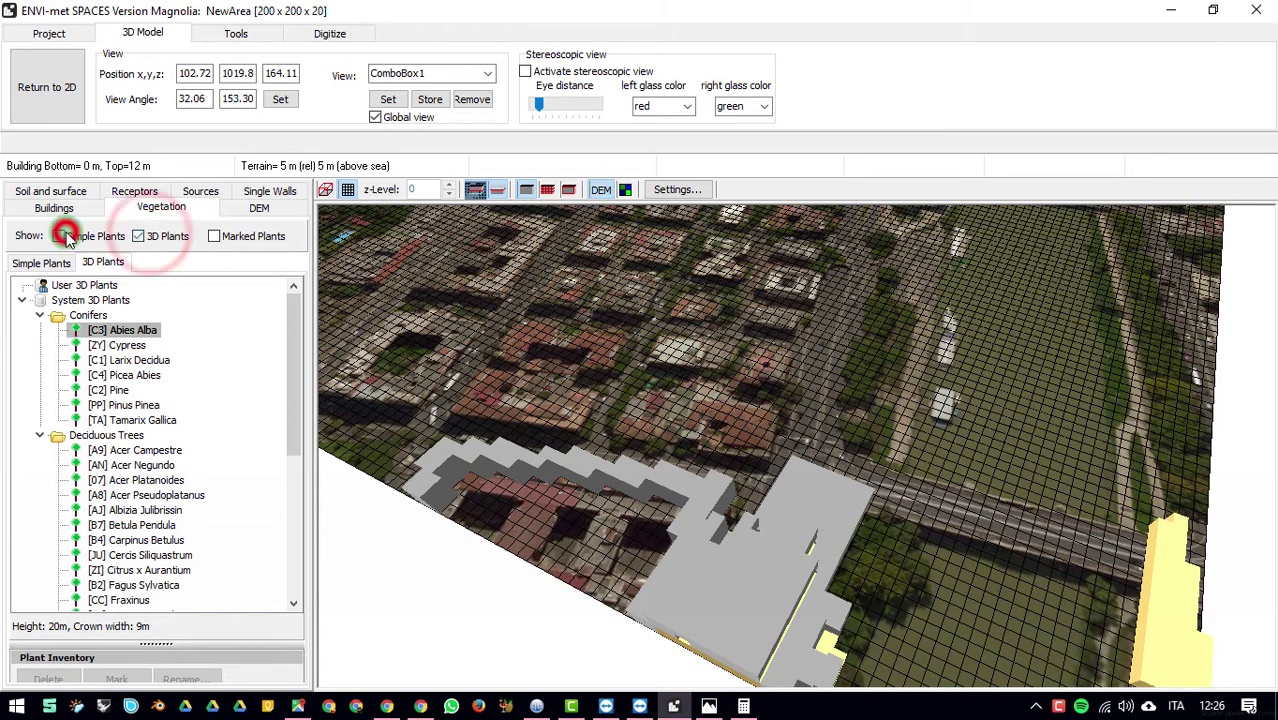
Step: Browse the system simple plants and select [XX] Grass 50 cm aver. dense from the Grass category
click(41, 262)
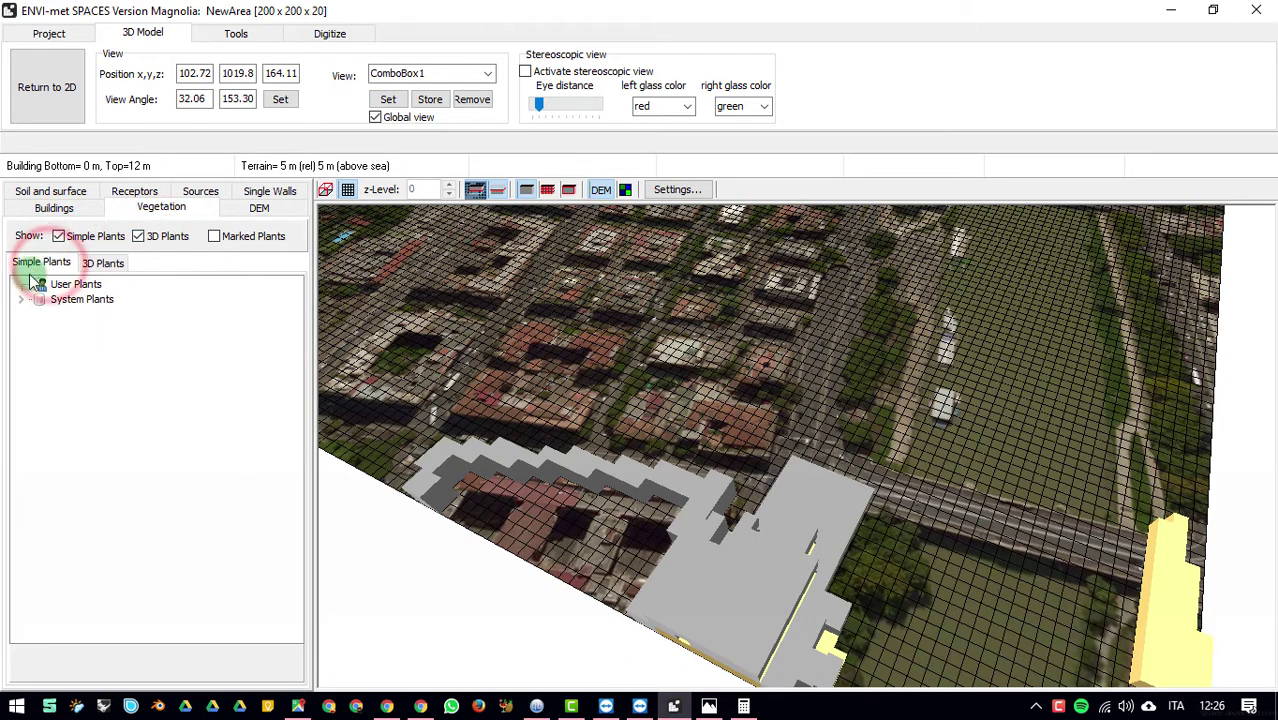
click(20, 299)
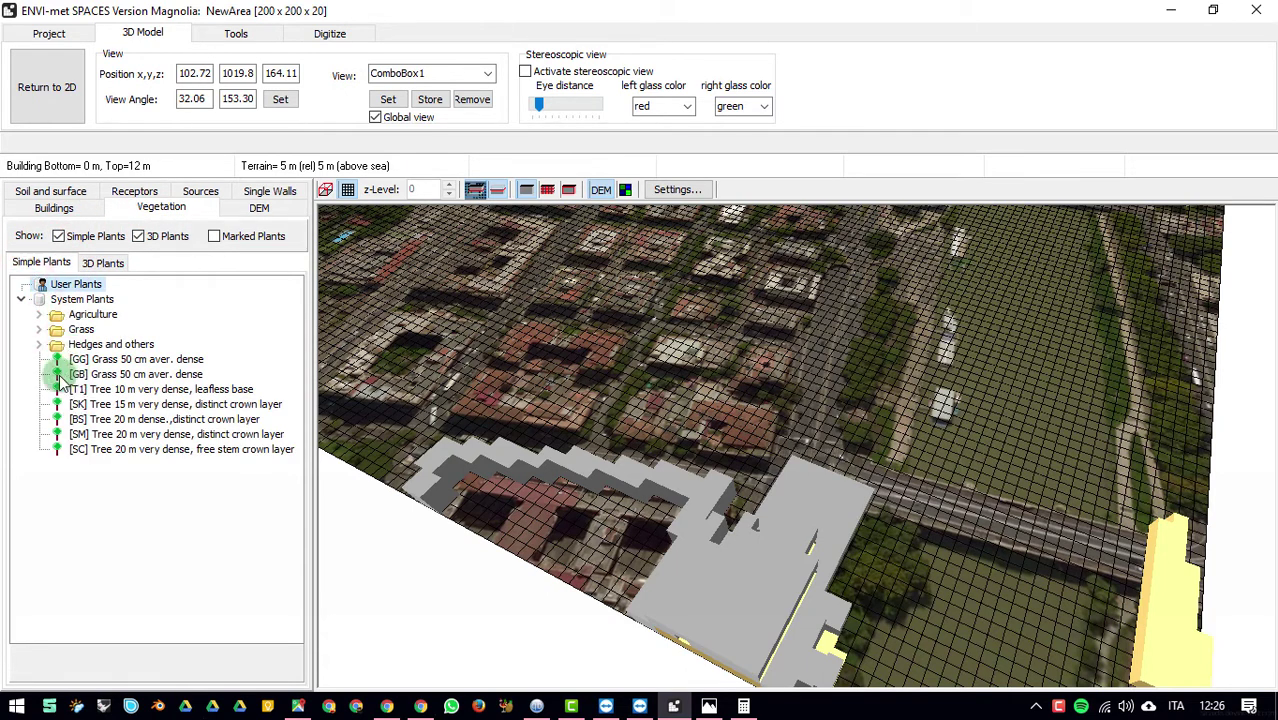
click(38, 329)
click(92, 346)
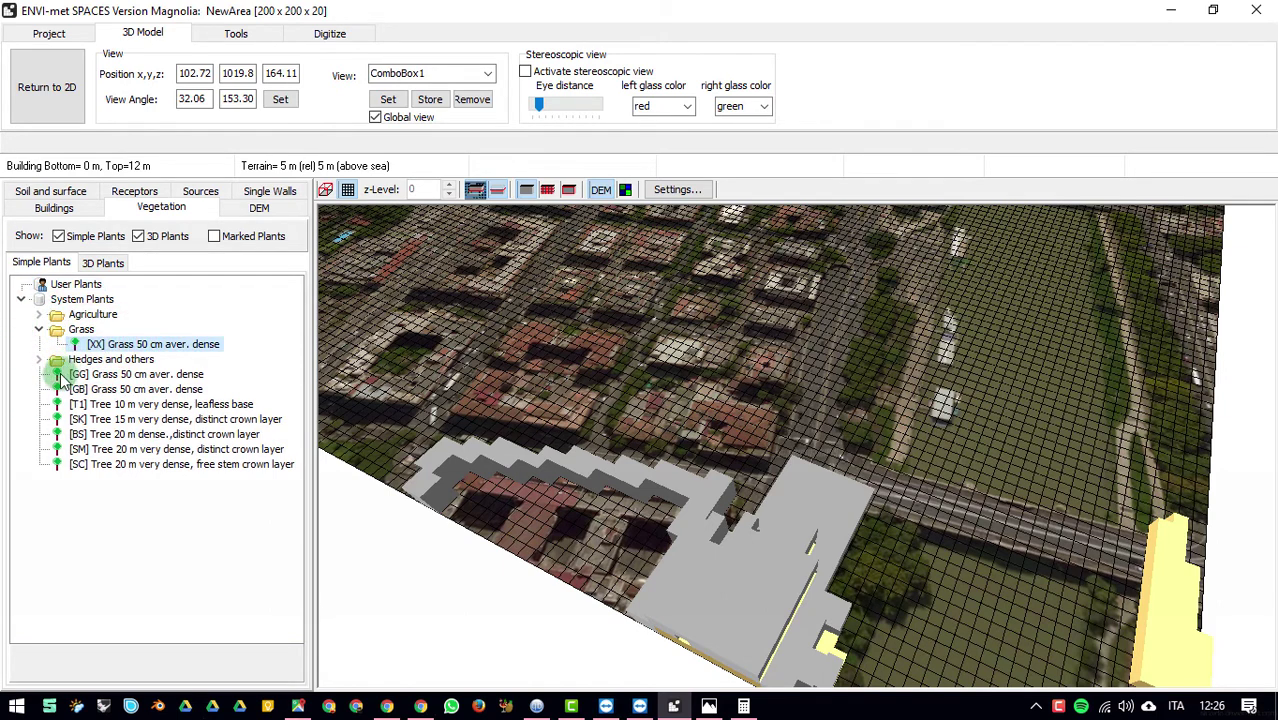
key(ctrl)
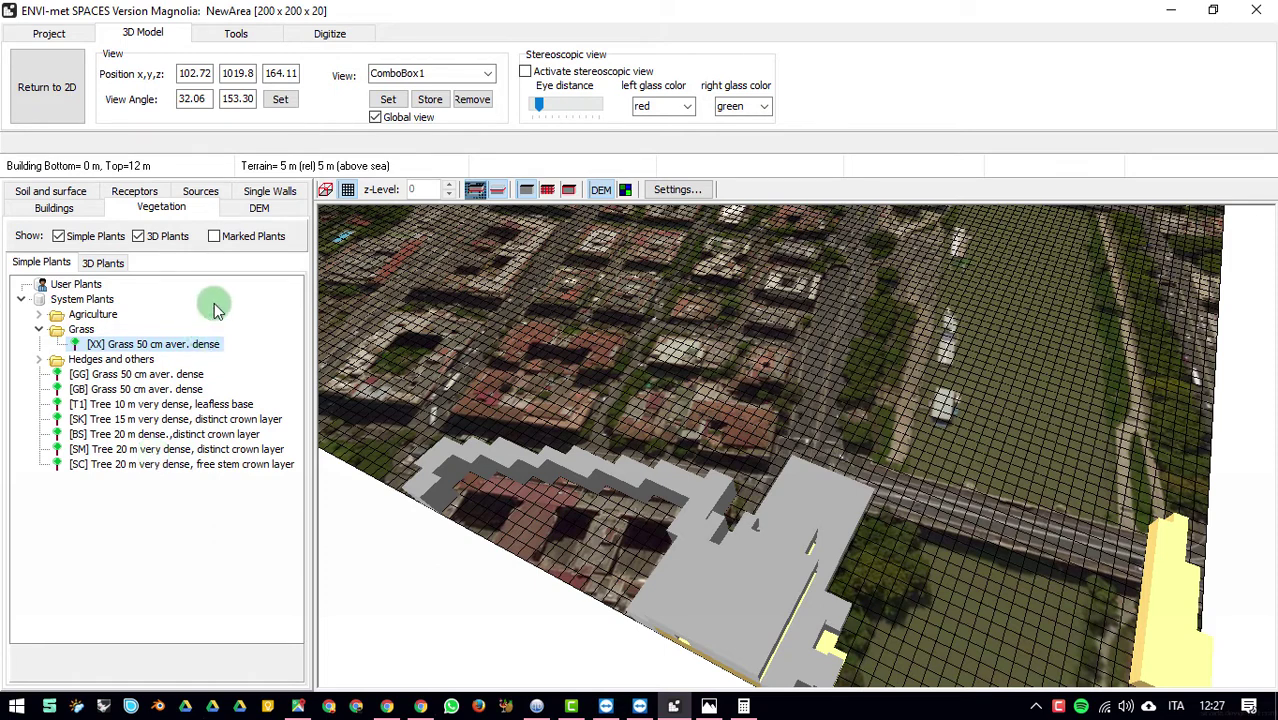
Step: Fill a rectangular area over the block behind the stepped building wing with [XX] Grass 50 cm aver. dense
click(50, 208)
click(160, 207)
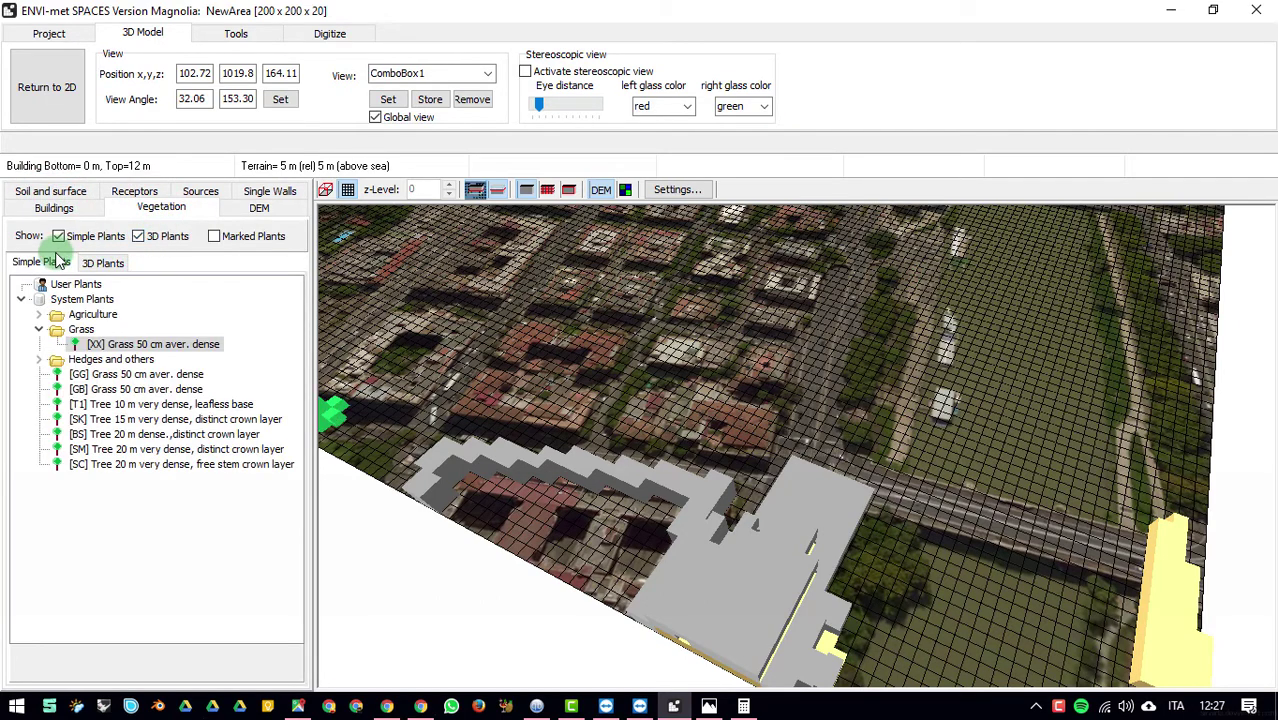
click(103, 263)
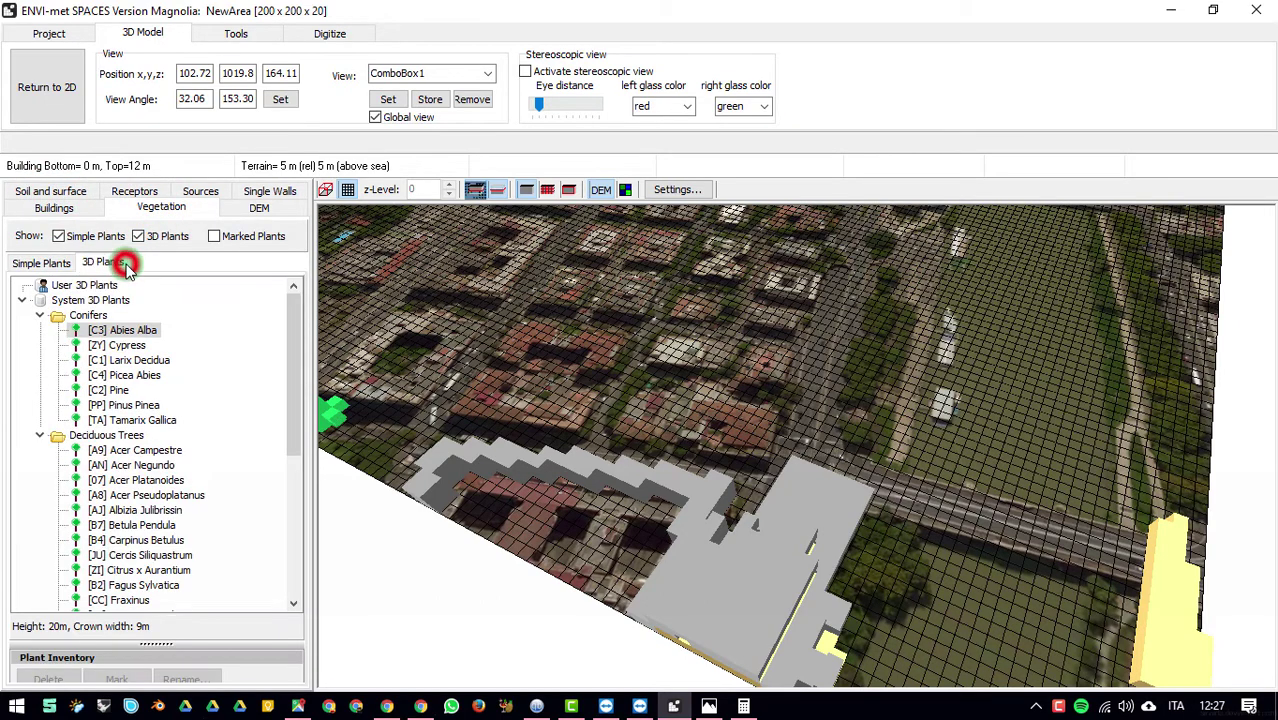
click(44, 264)
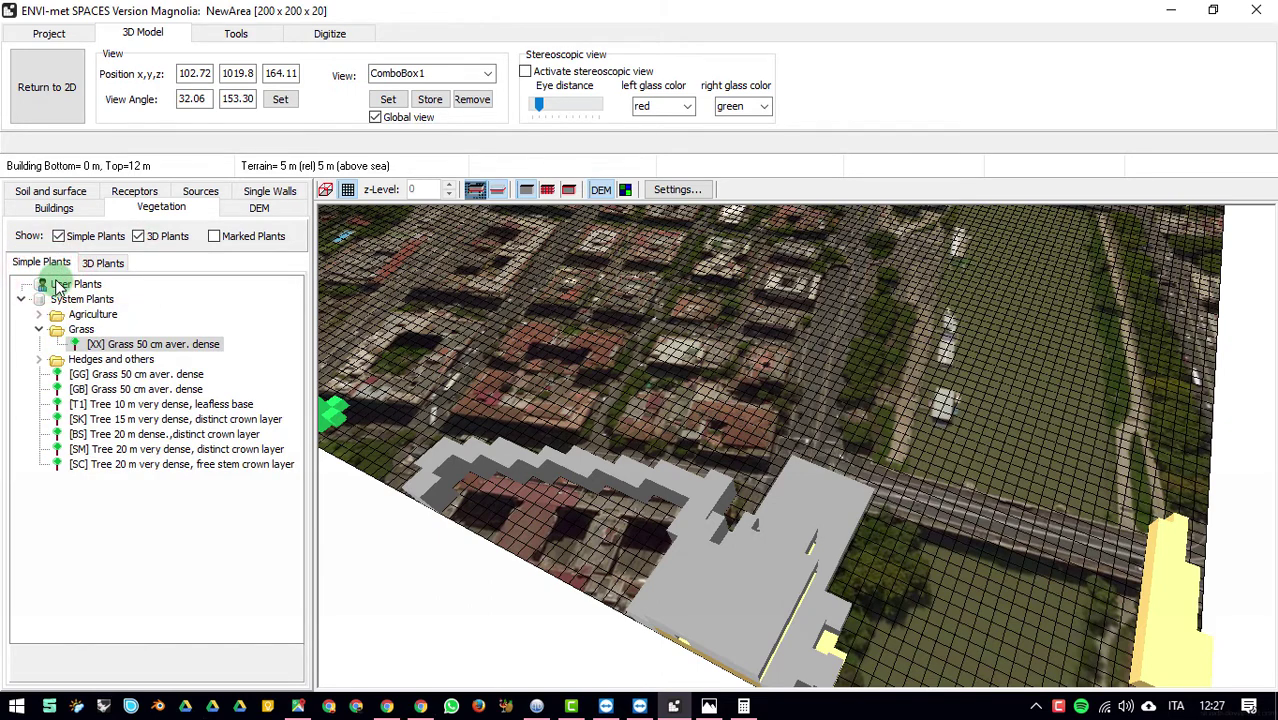
click(136, 341)
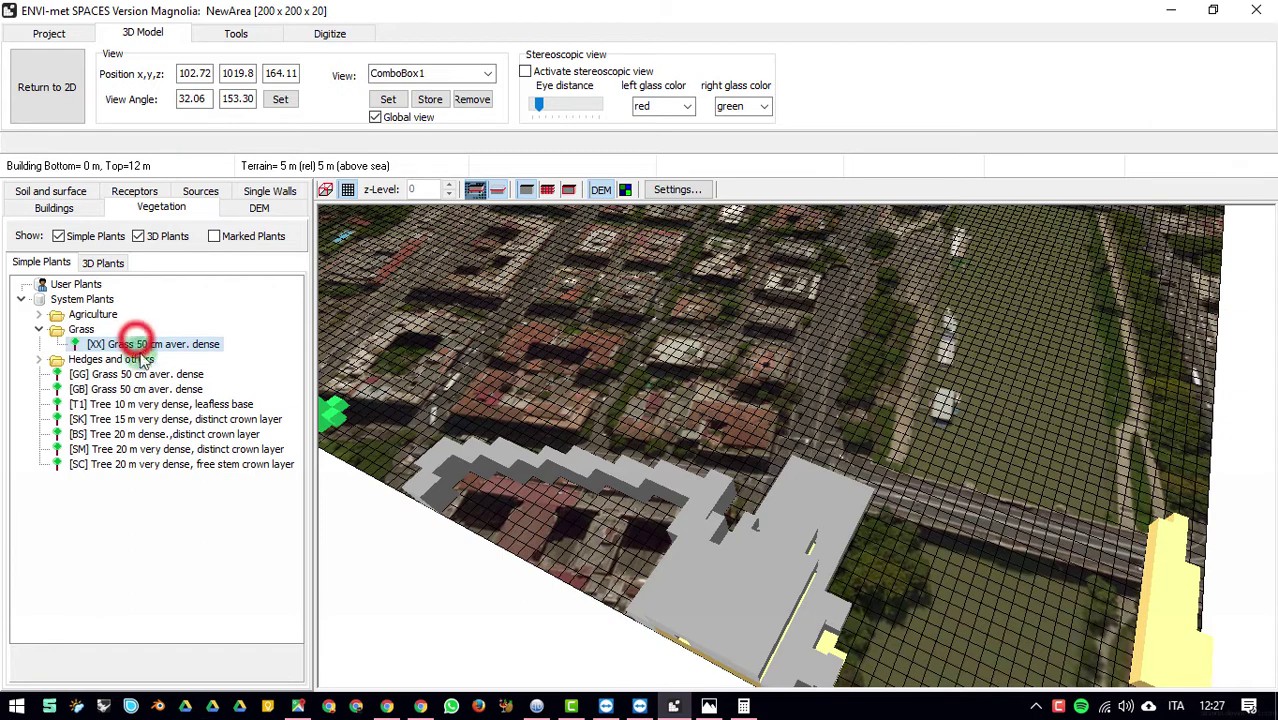
click(495, 422)
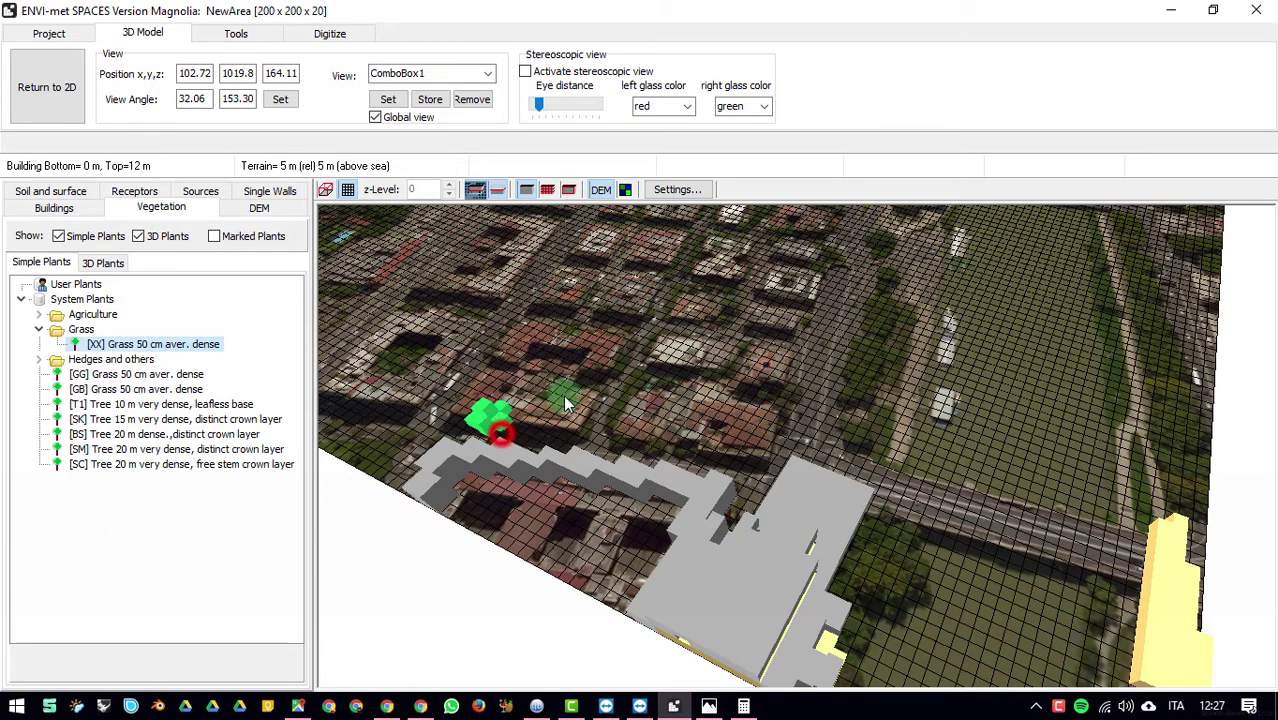
click(715, 333)
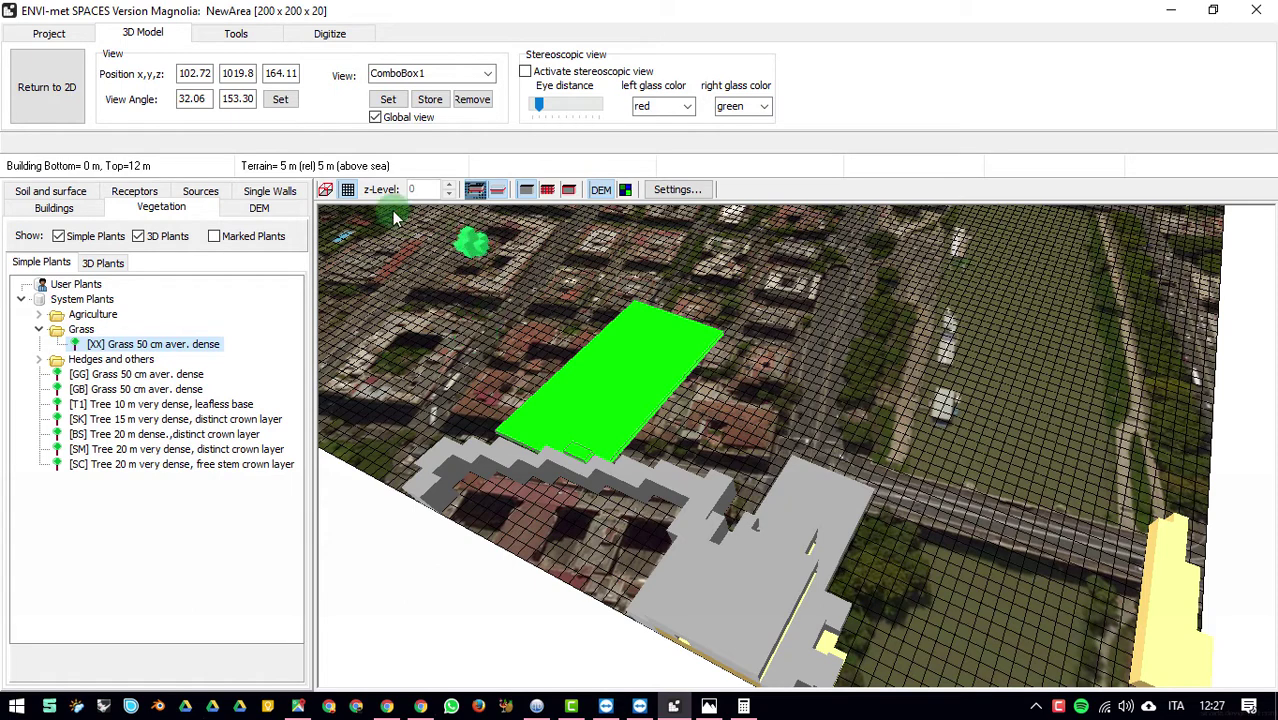
Step: Place a [C4] Picea Abies beside the road beyond the building and an [A8] Acer Pseudoplatanus at the edge of the green field
click(96, 259)
click(118, 375)
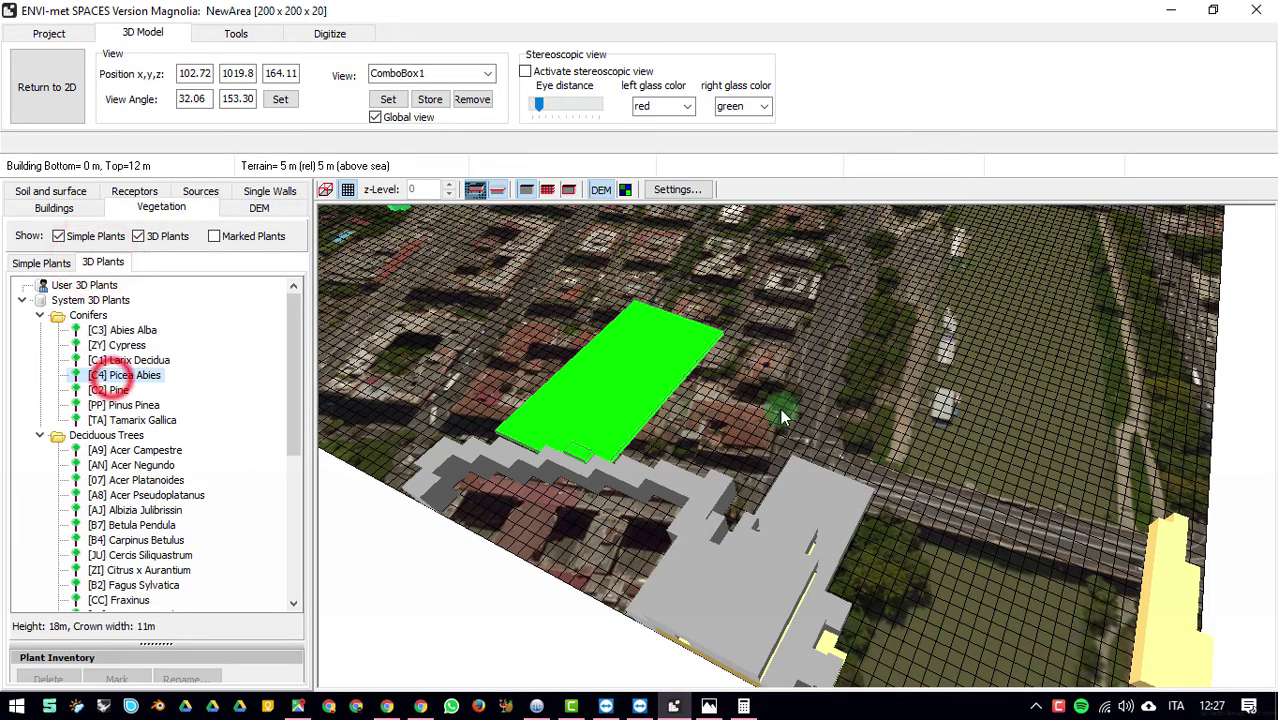
click(810, 378)
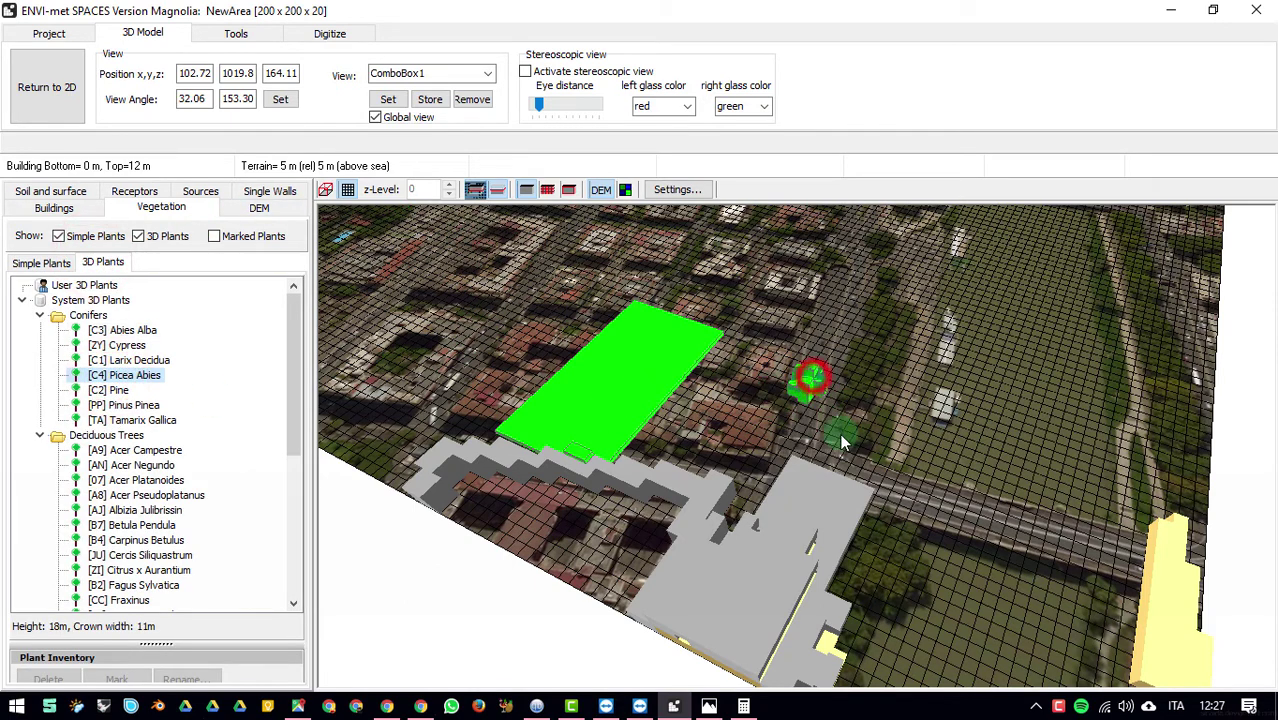
click(100, 495)
click(908, 343)
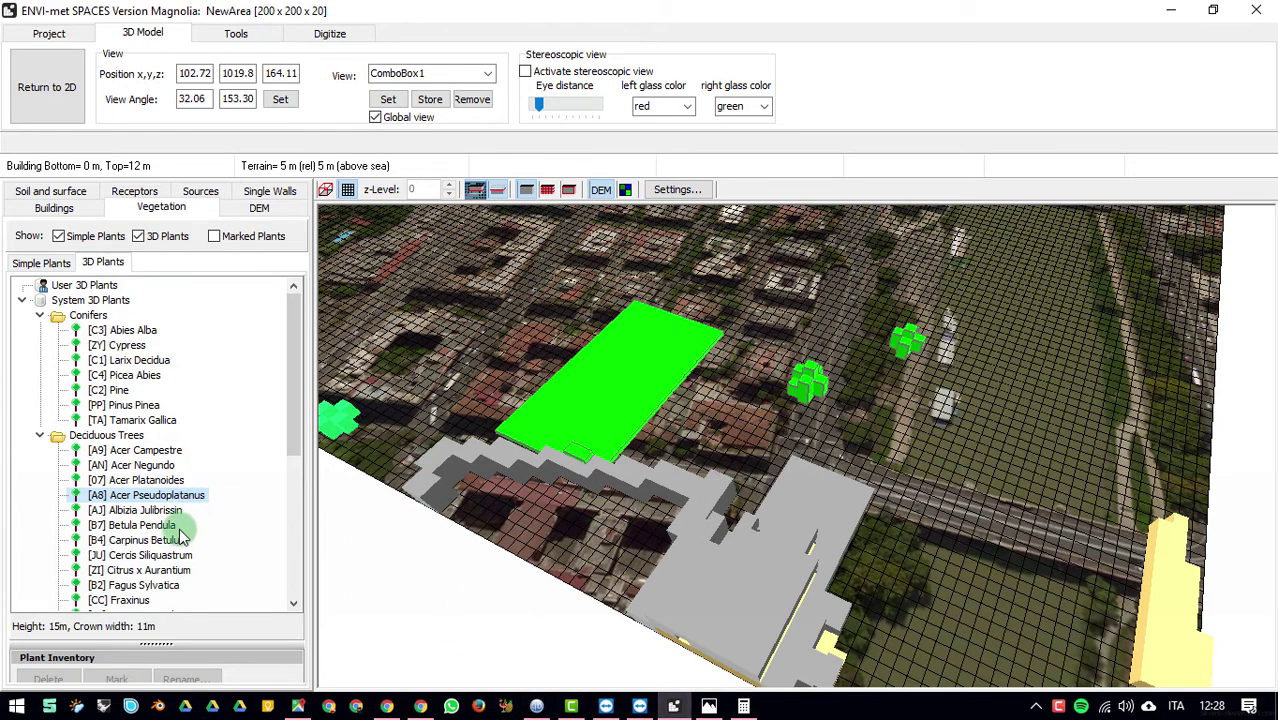
Step: Place a [LI] Privet from the deciduous trees among the residential blocks away from the grass rectangle
scroll(200, 445, down, 2)
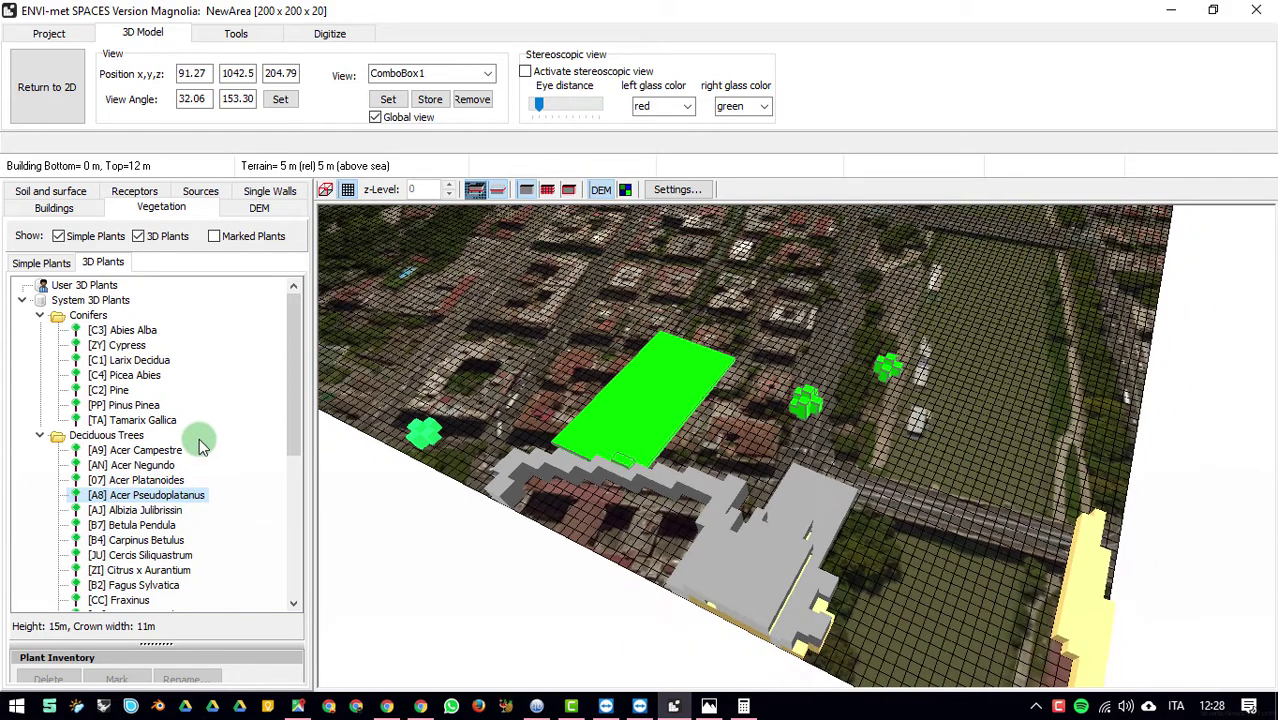
scroll(200, 445, up, 2)
drag(293, 413, 253, 527)
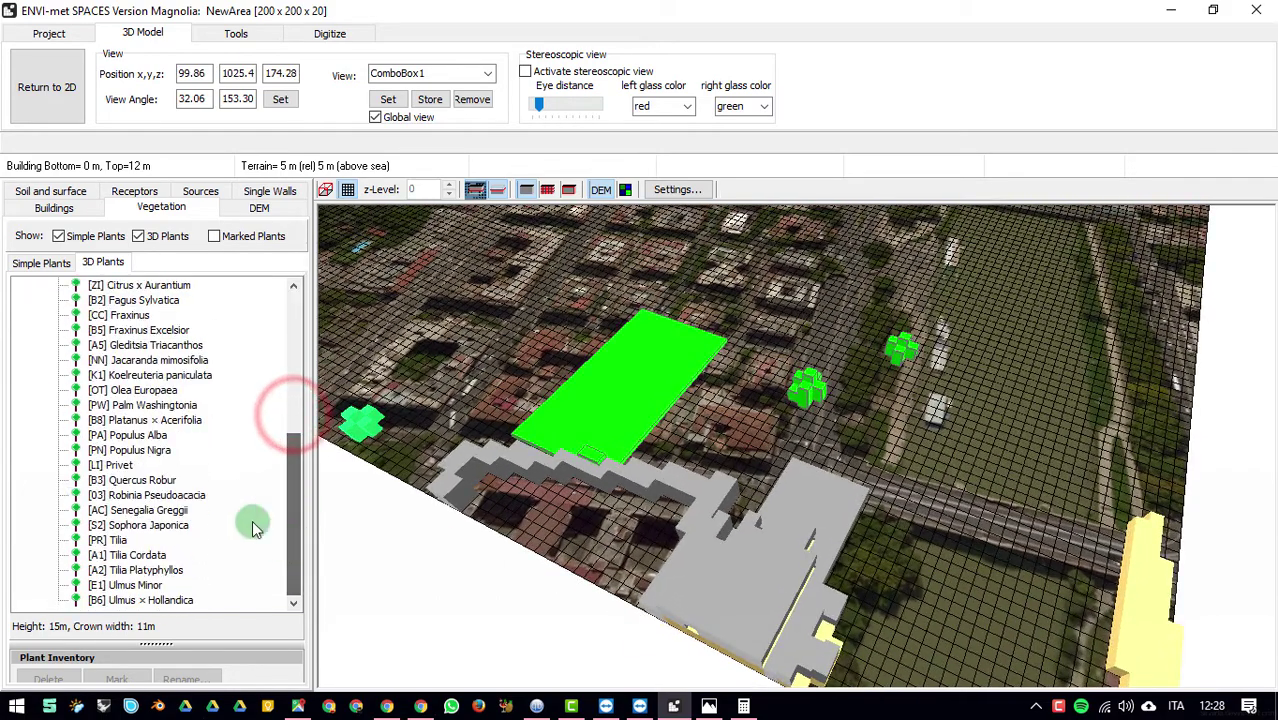
click(110, 464)
click(456, 291)
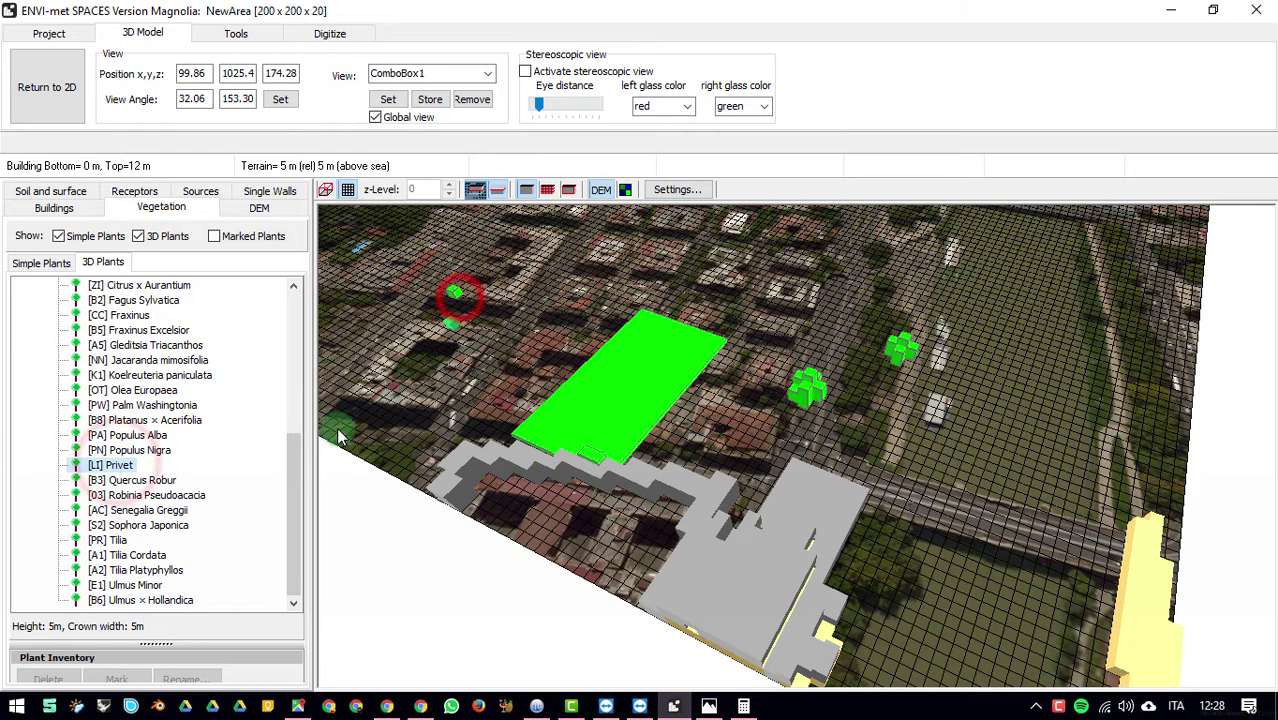
Step: Place a [PW] Palm Washingtonia among the far residential blocks and a [CC] Fraxinus on the open green field
click(105, 405)
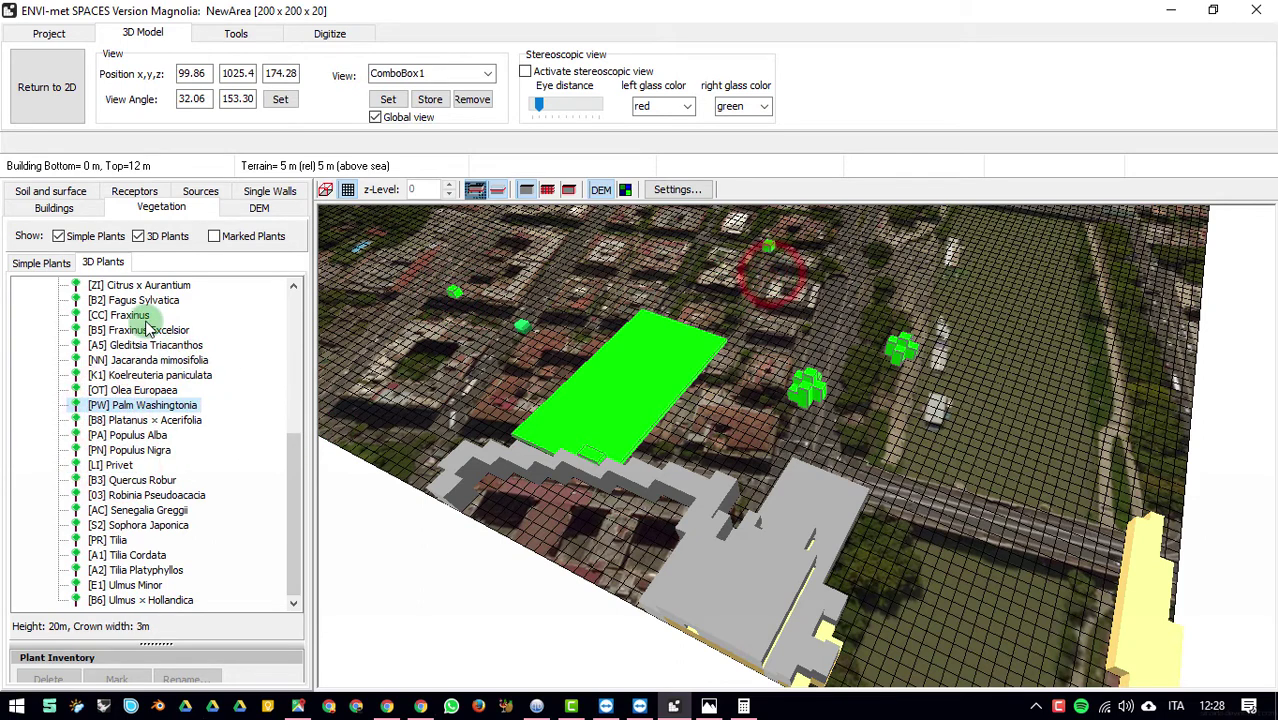
click(125, 315)
click(440, 362)
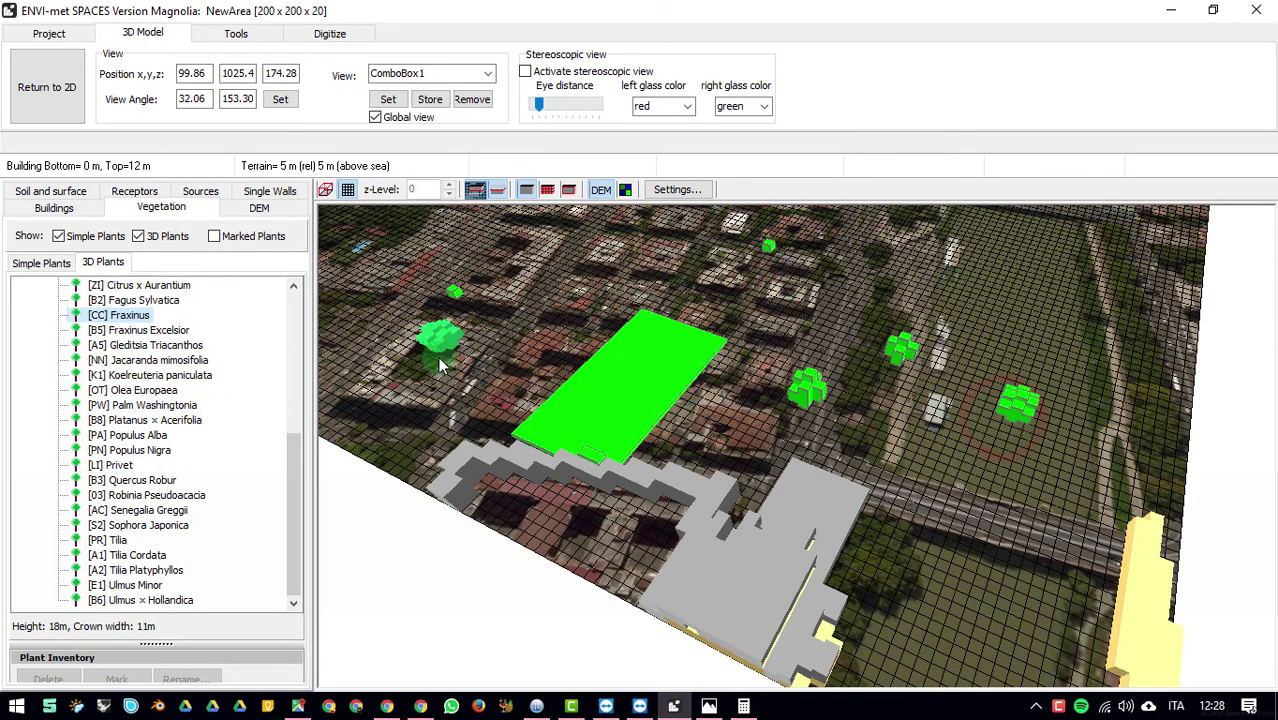
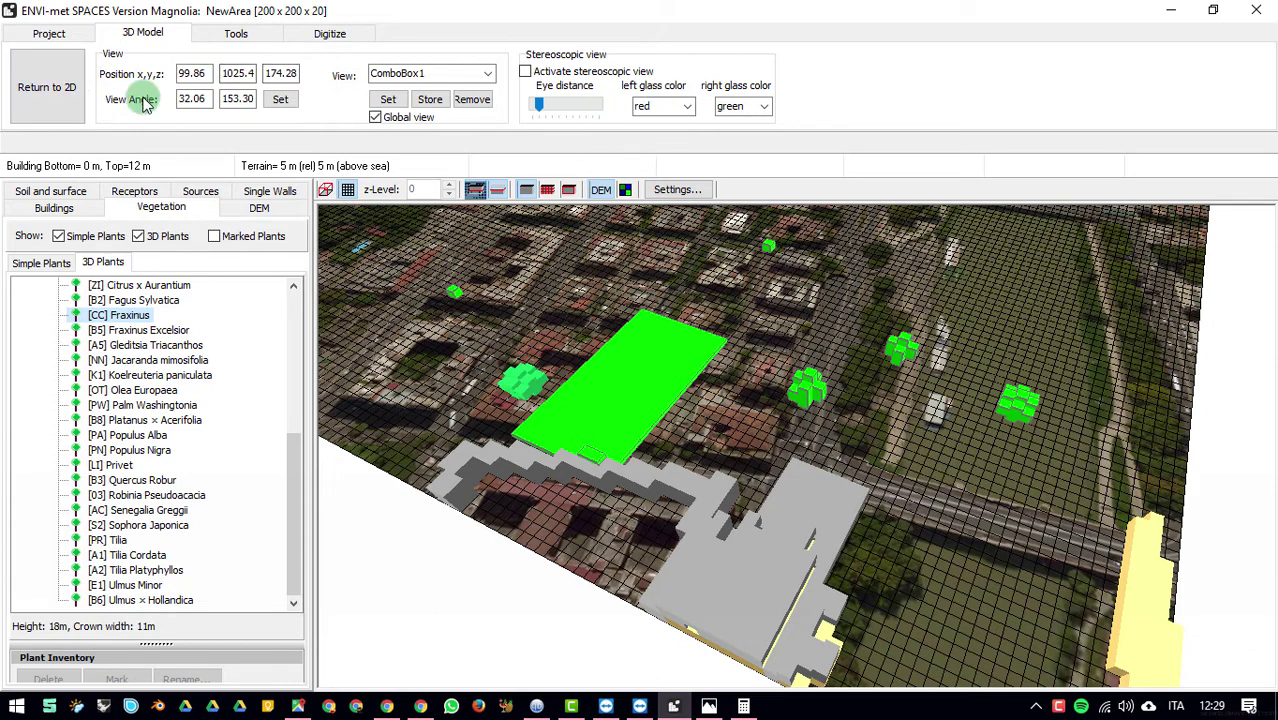
Step: Return from the 3D view to the 2D plan and enlarge it to 12 pixels per grid cell around the placed vegetation
click(49, 33)
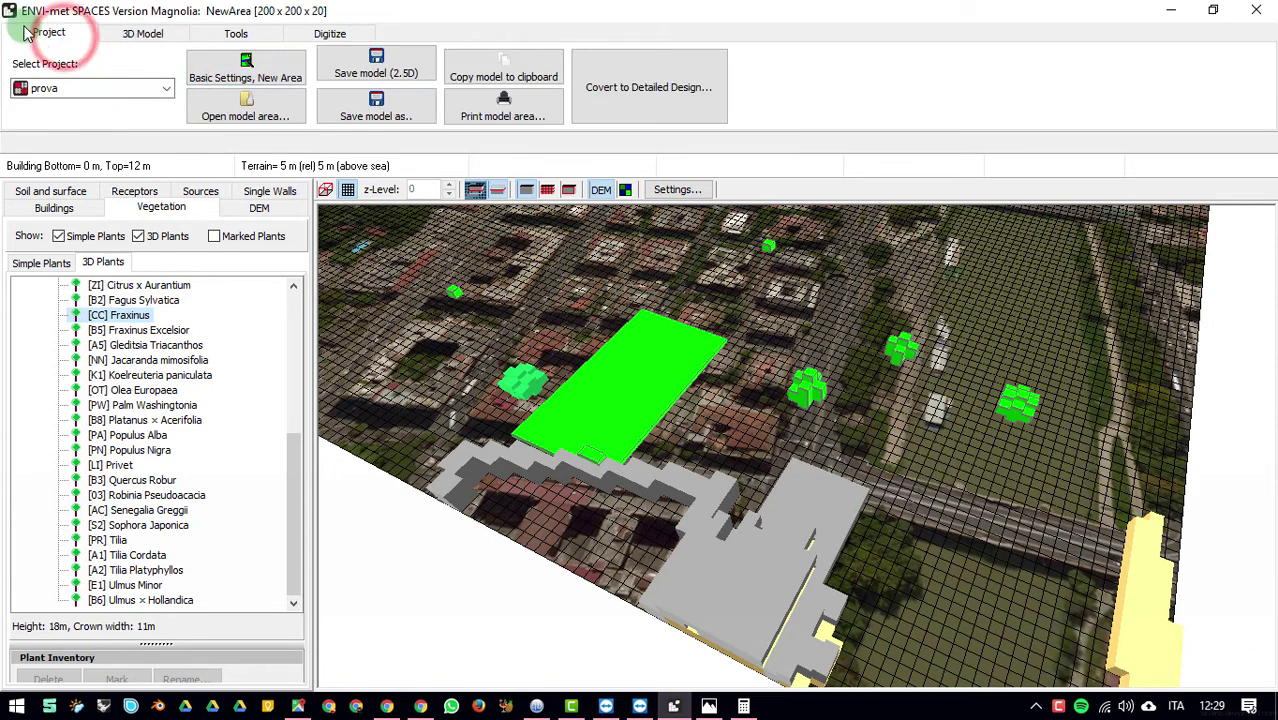
click(115, 31)
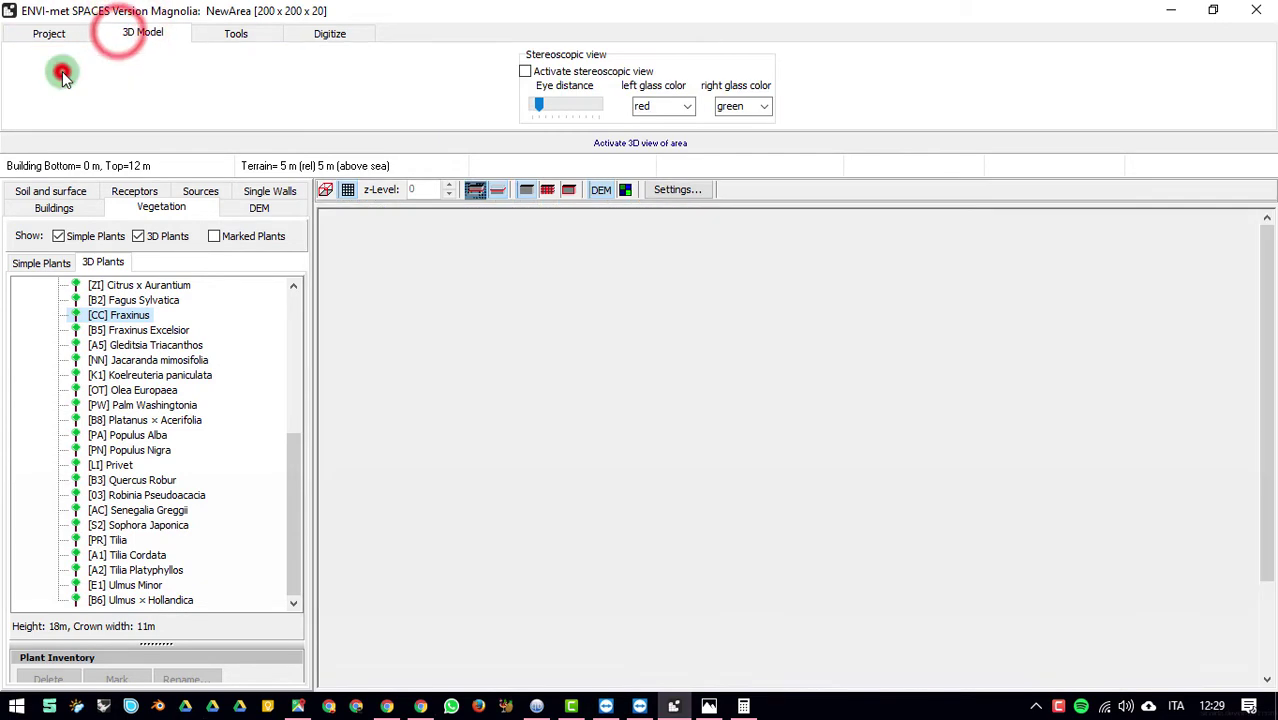
click(62, 76)
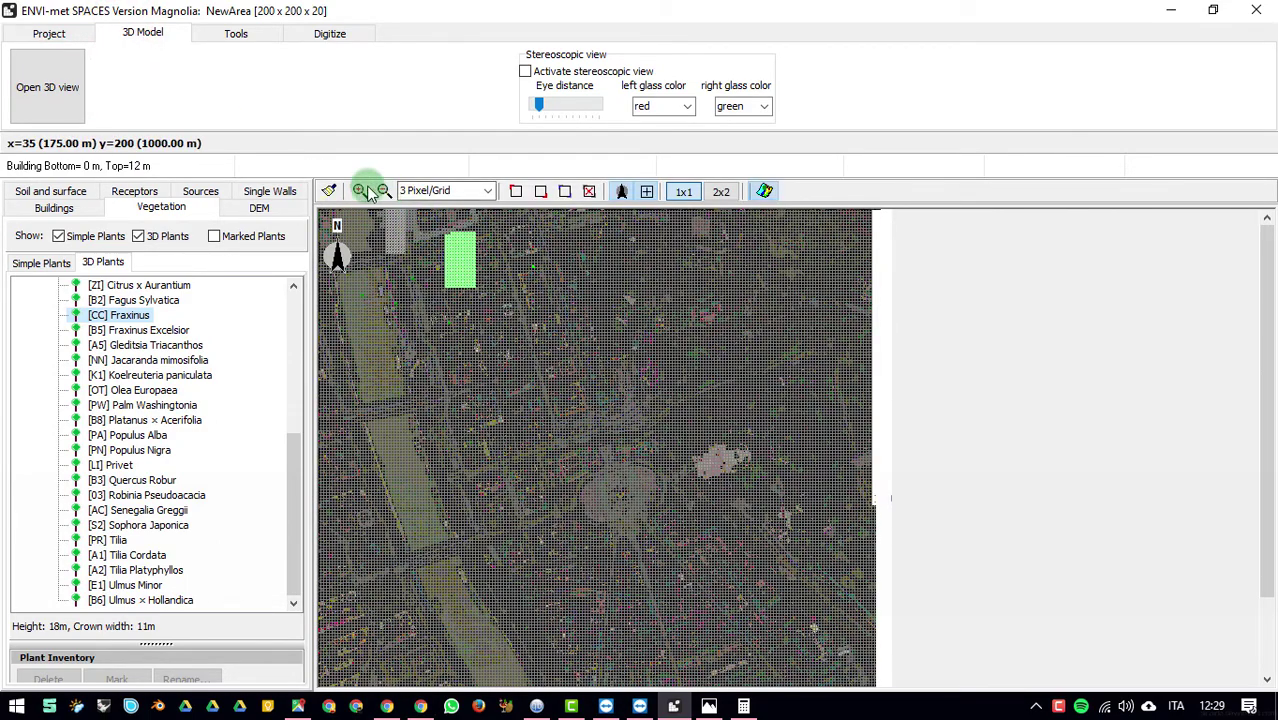
click(358, 190)
click(358, 190)
click(358, 190)
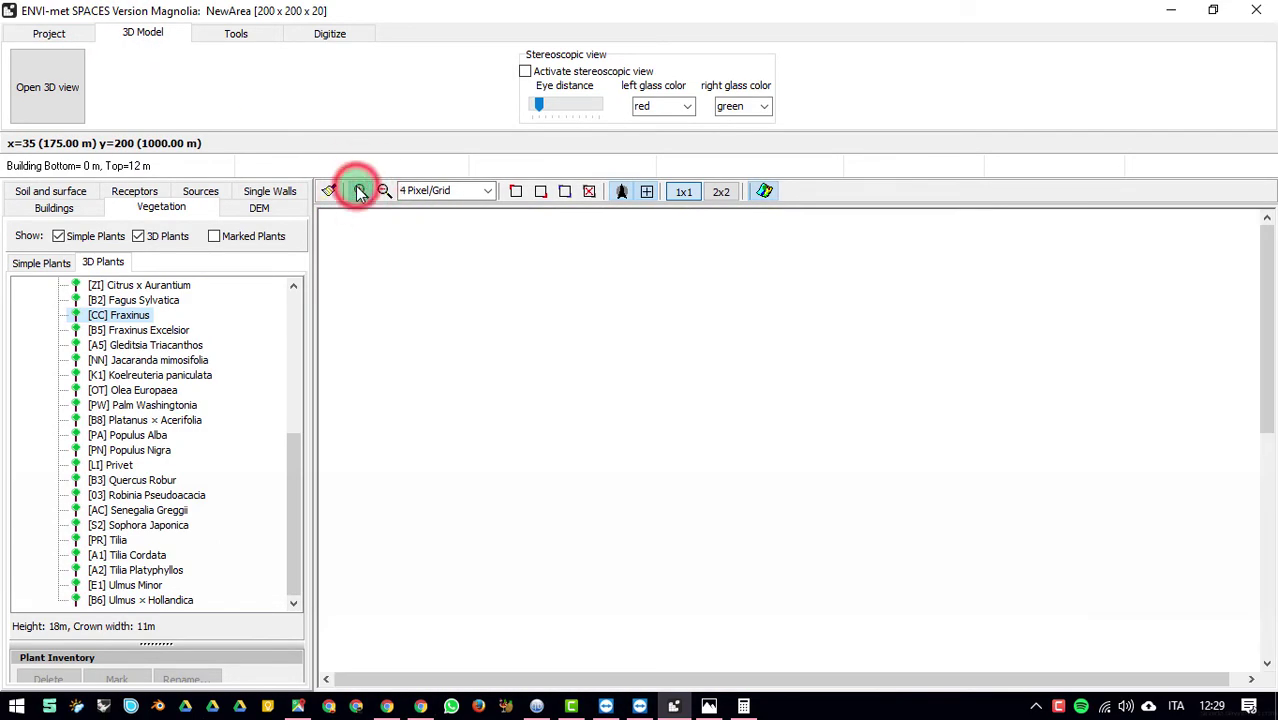
click(358, 190)
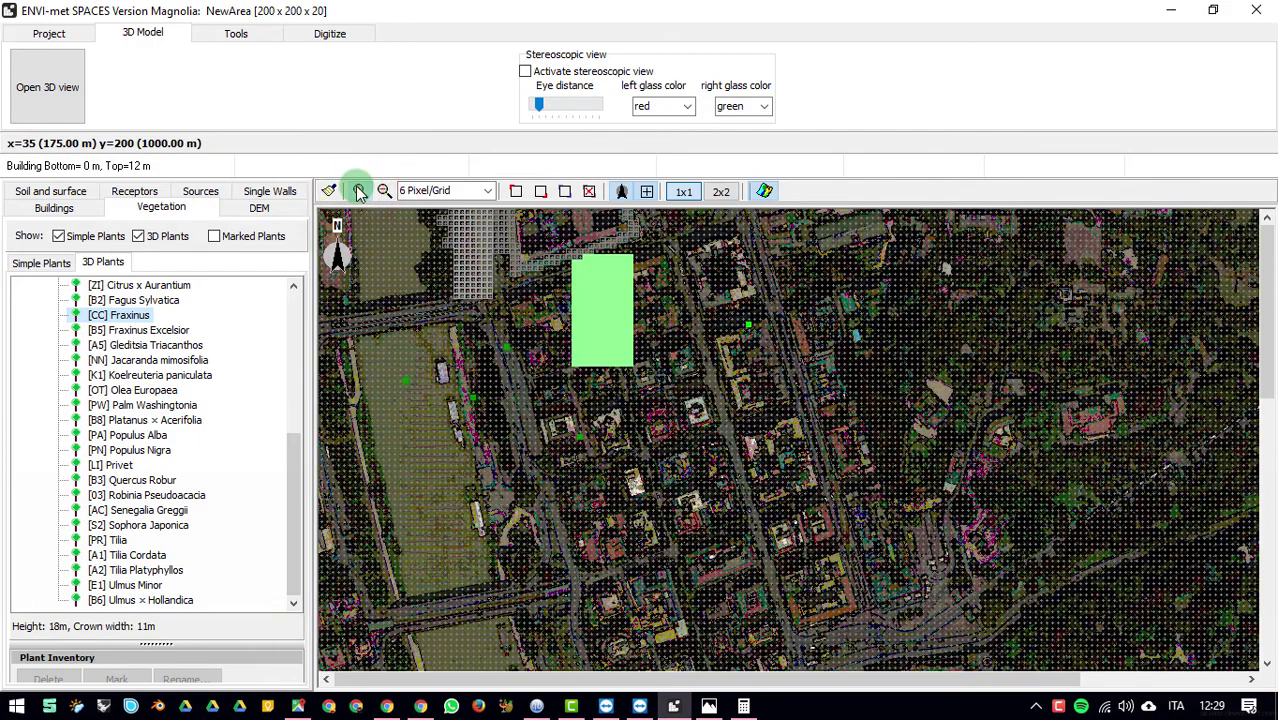
click(358, 190)
click(358, 190)
click(358, 190)
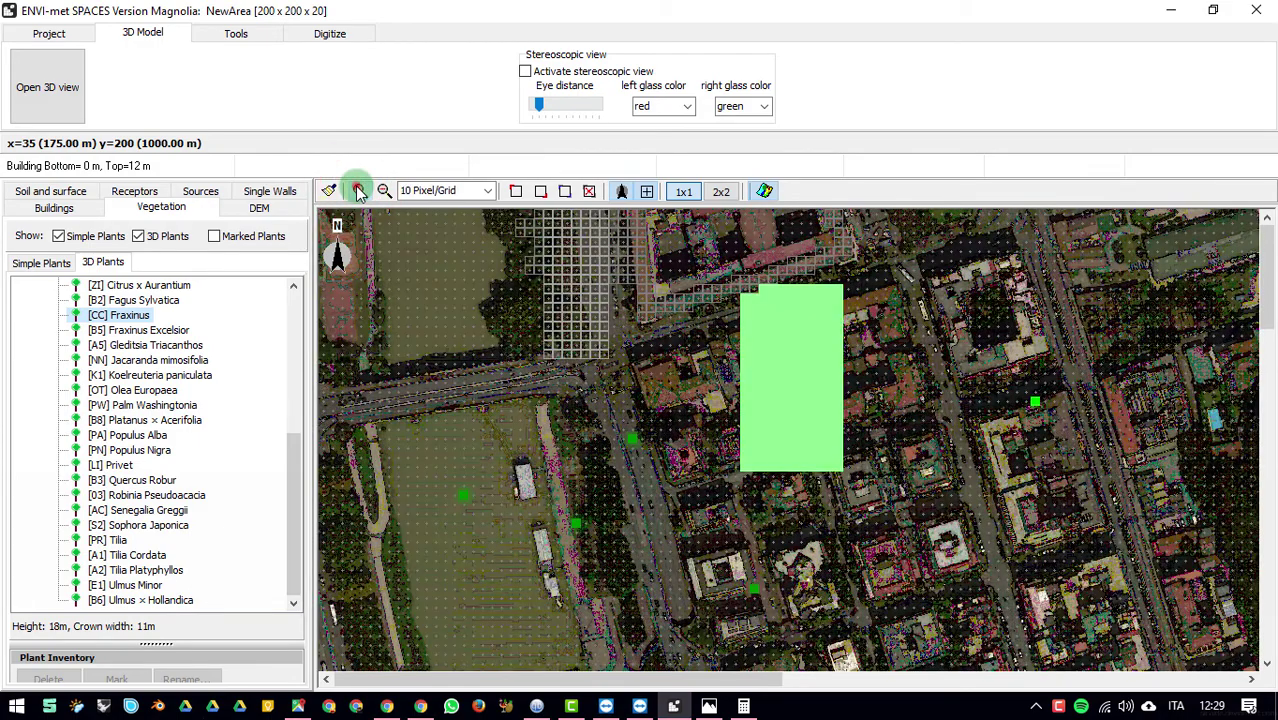
click(358, 190)
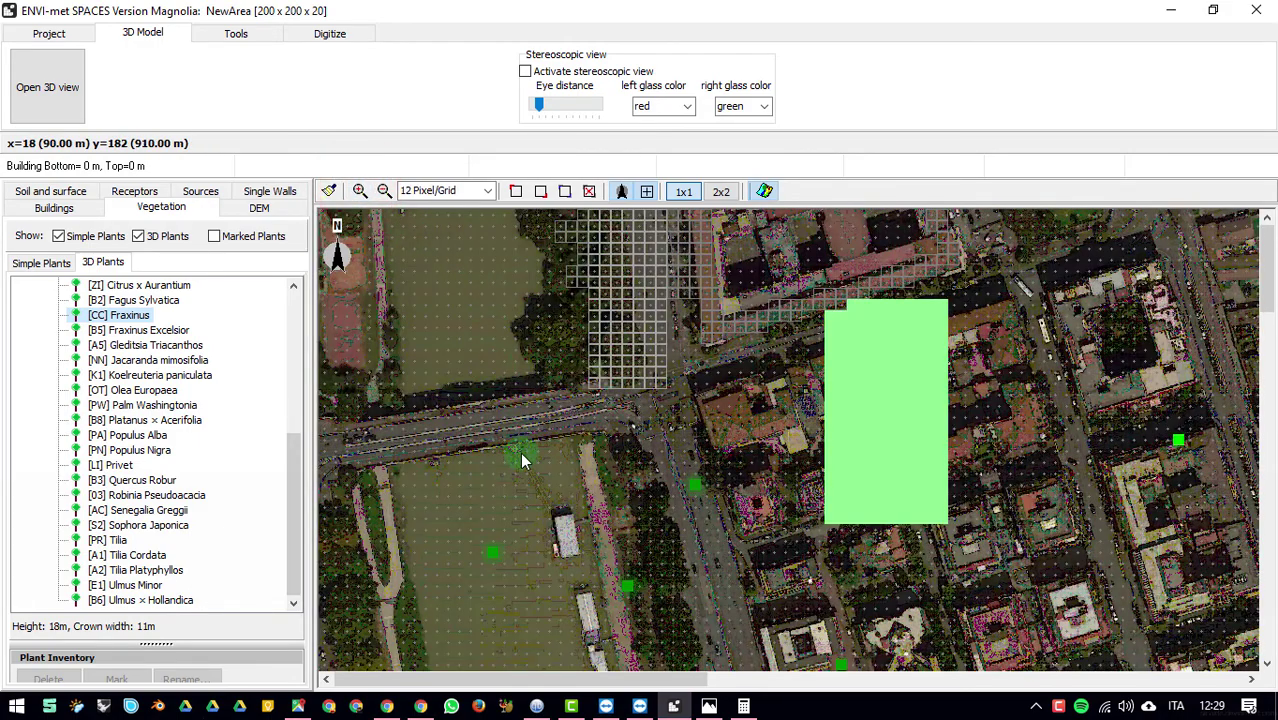
click(1265, 282)
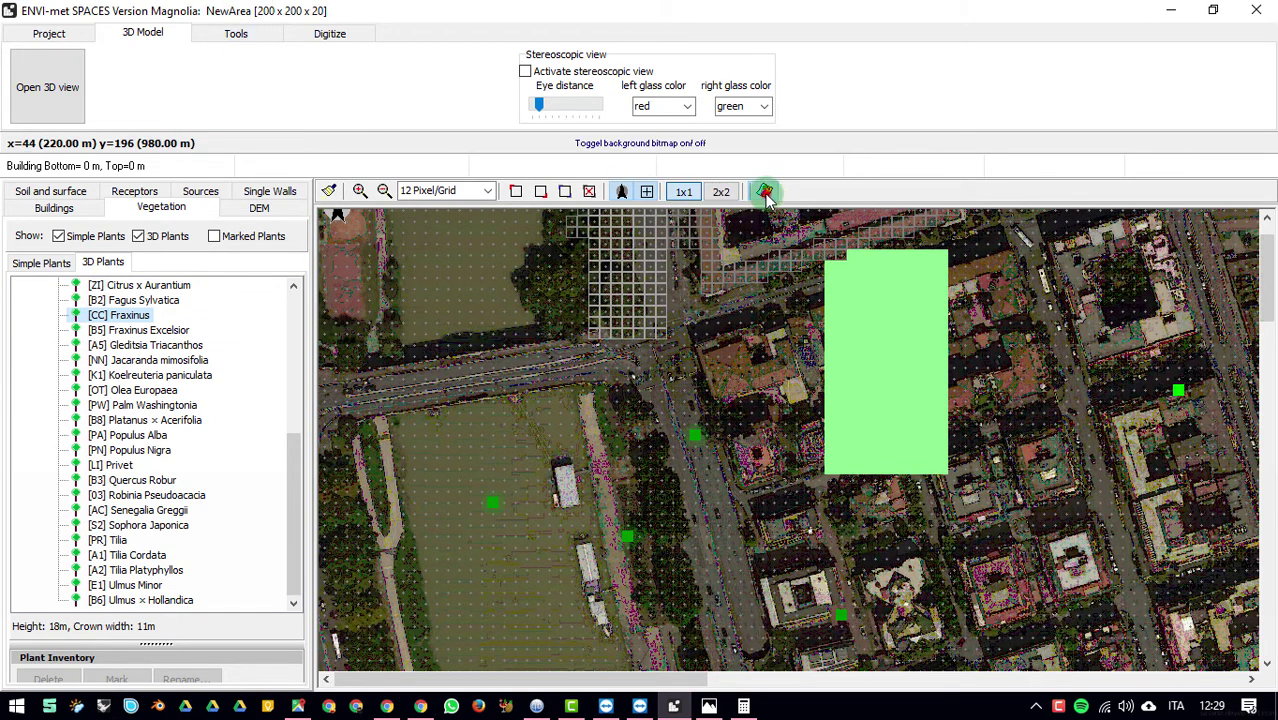
Step: Hide the background bitmap and enlarge the plan to 18 pixels per grid cell around the placed plants
click(764, 190)
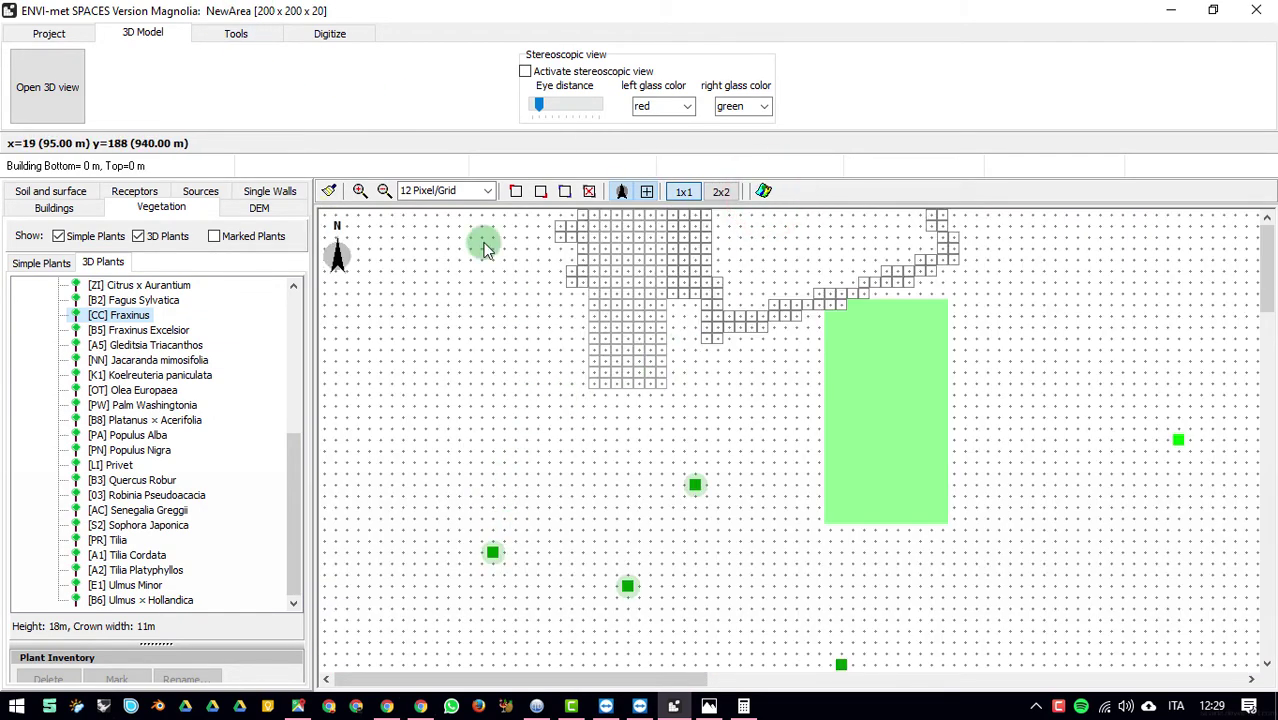
click(358, 192)
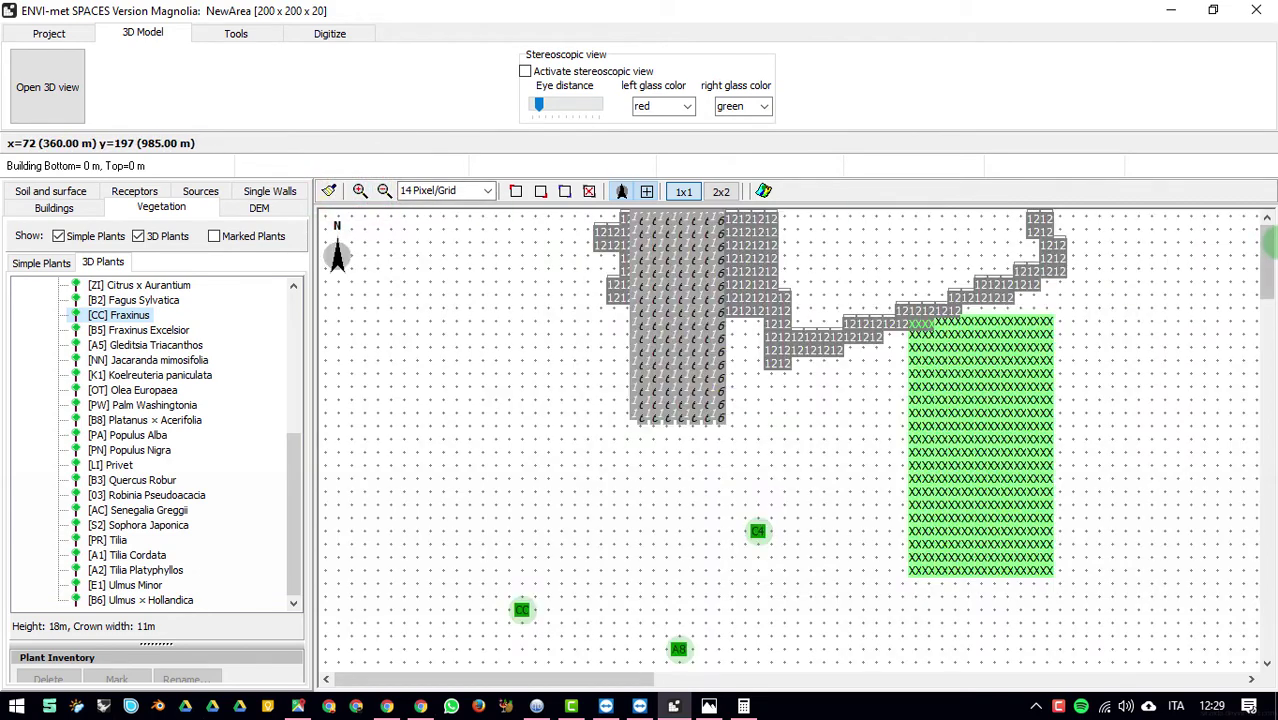
drag(1268, 248, 1268, 278)
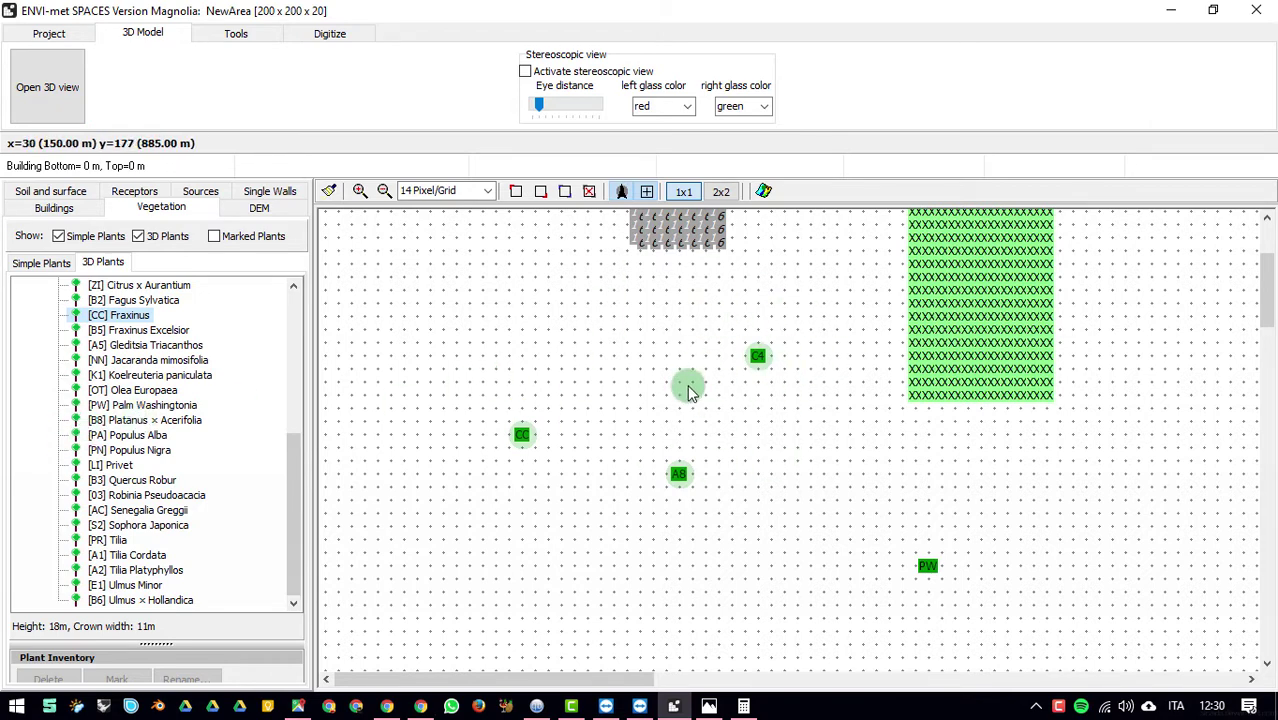
click(360, 190)
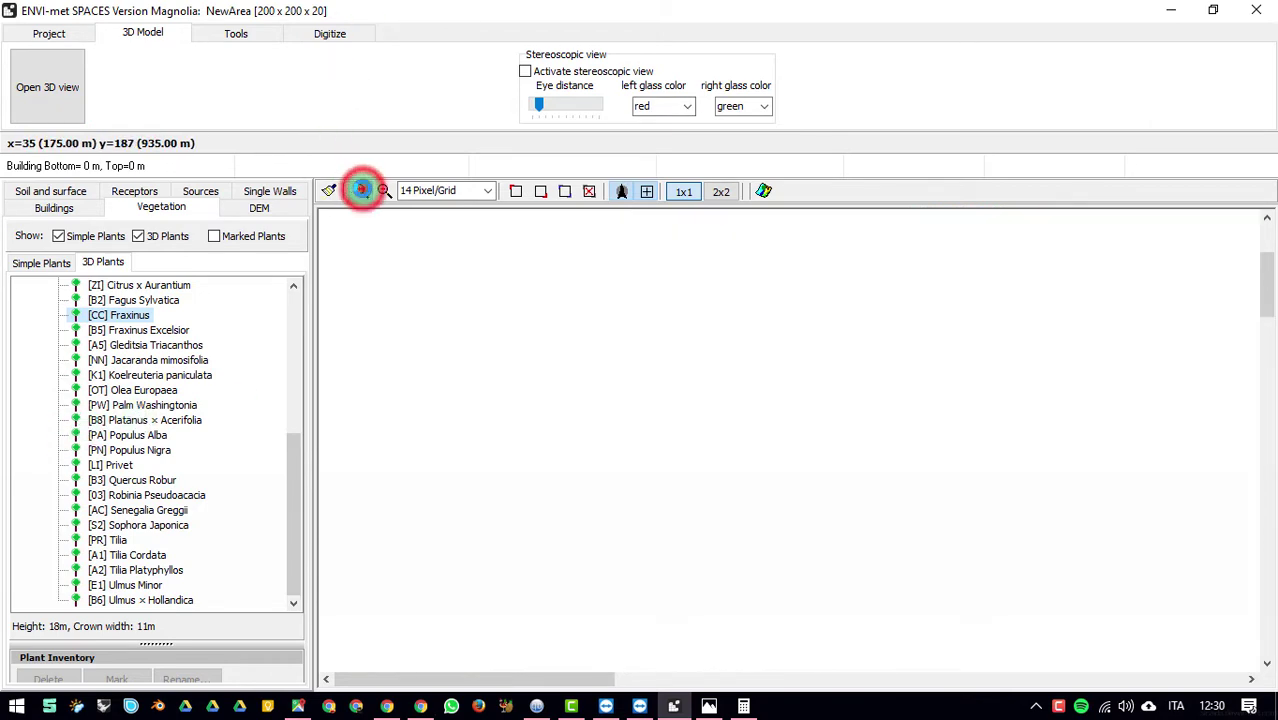
click(360, 190)
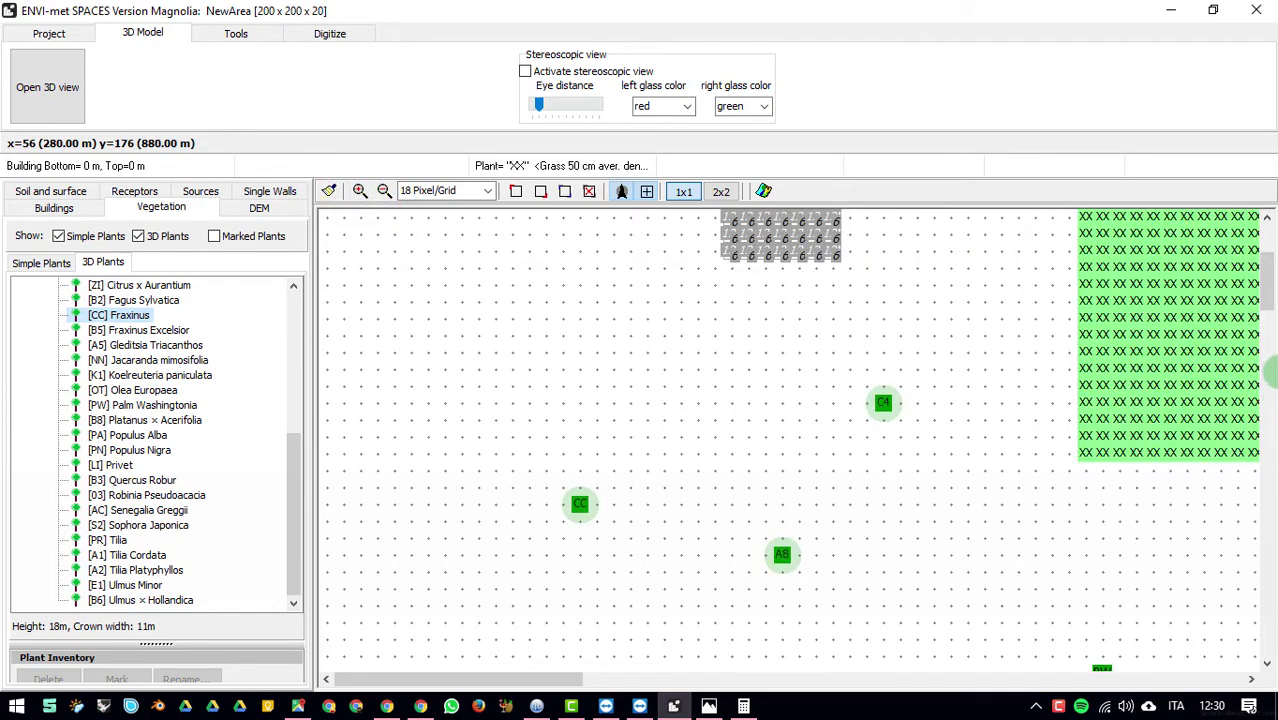
scroll(1266, 307, down, 2)
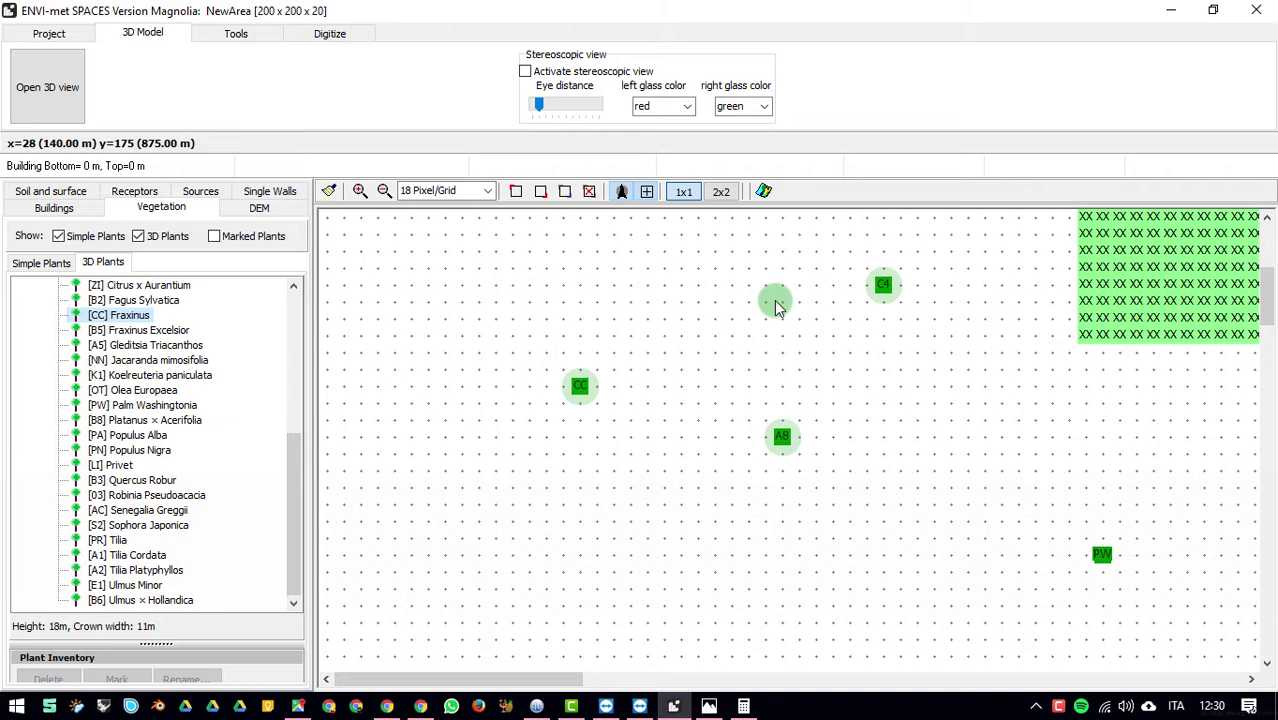
Step: Place an unbroken row of four [B5] Fraxinus Excelsior trees on the grid above and left of the CC tree and refresh the plan
click(127, 330)
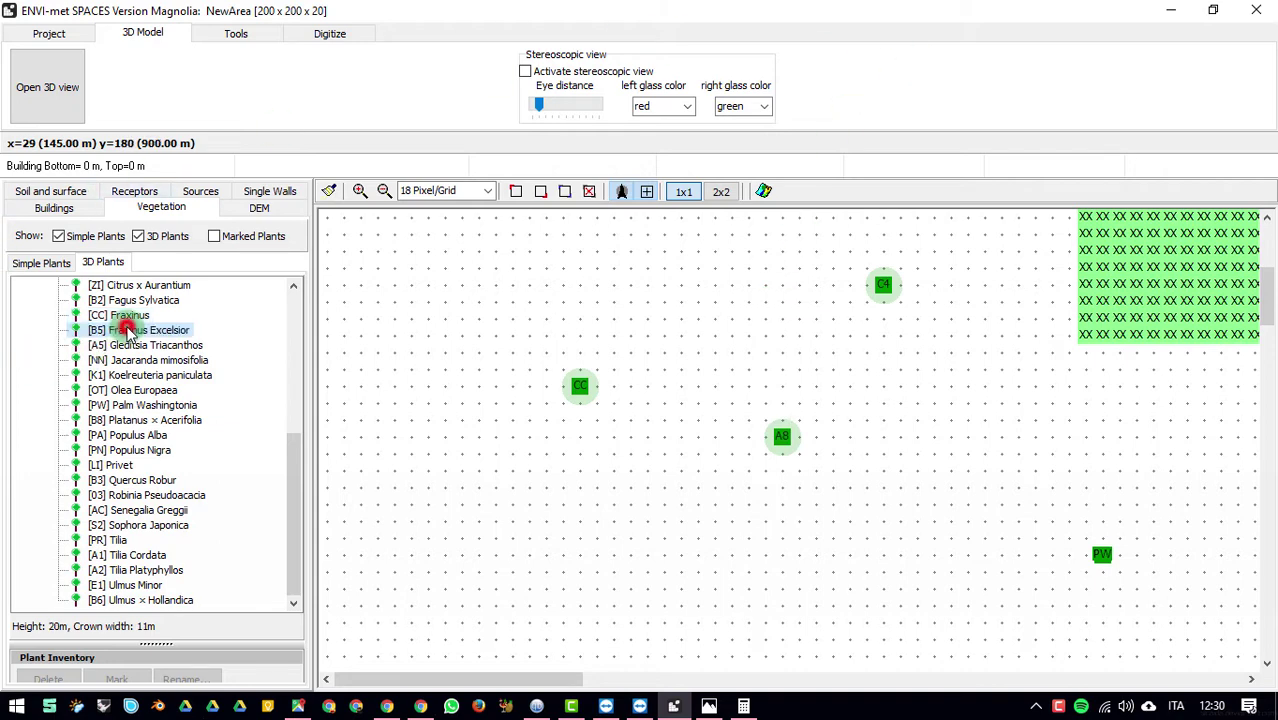
click(409, 306)
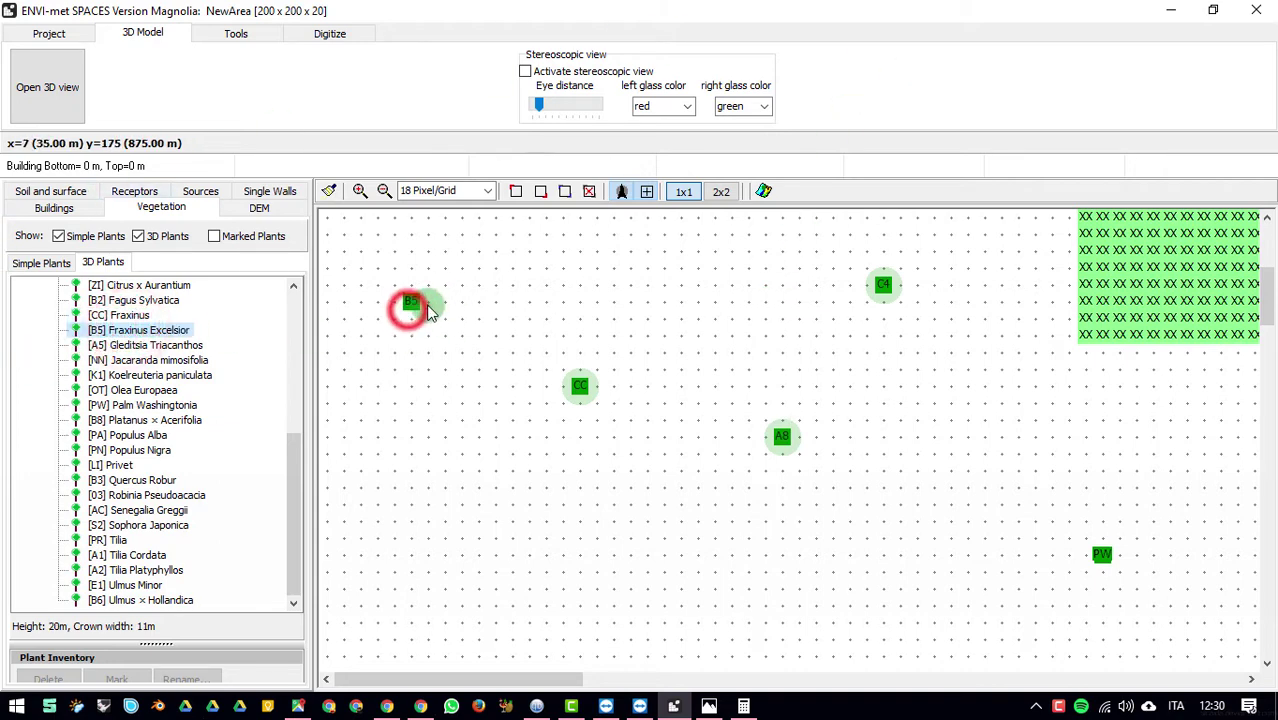
drag(430, 312, 465, 303)
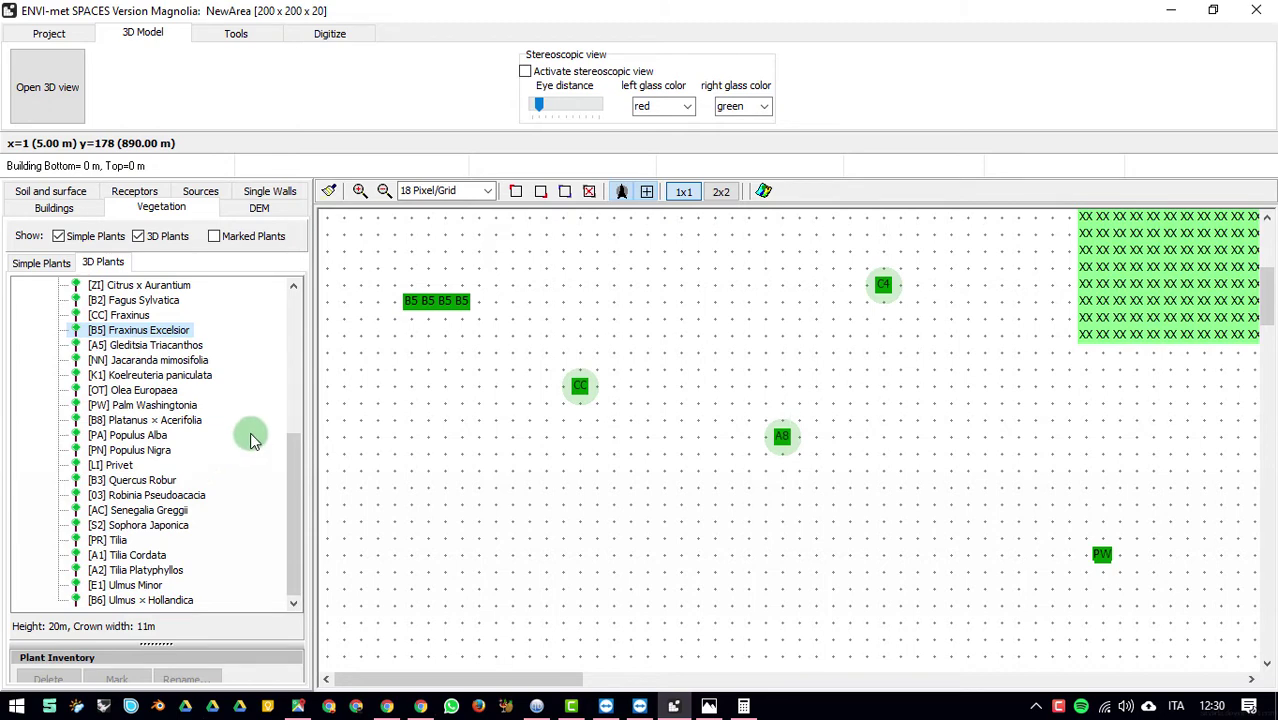
click(387, 192)
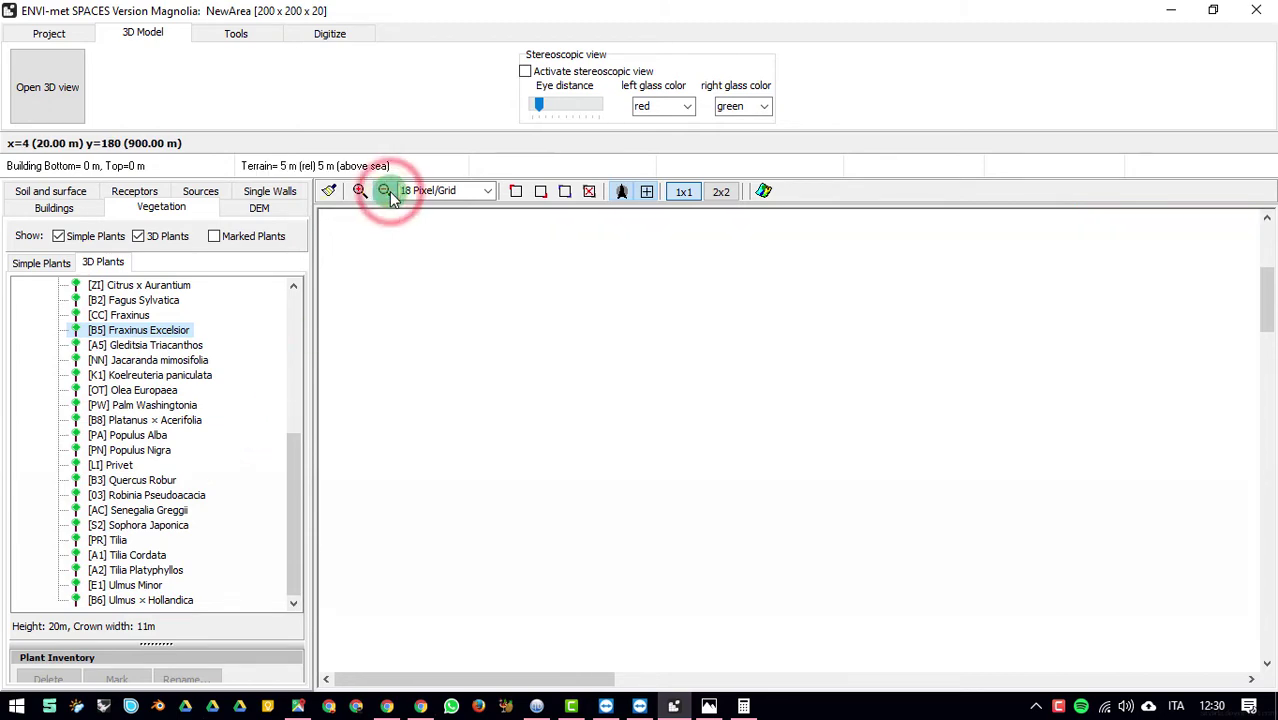
click(360, 191)
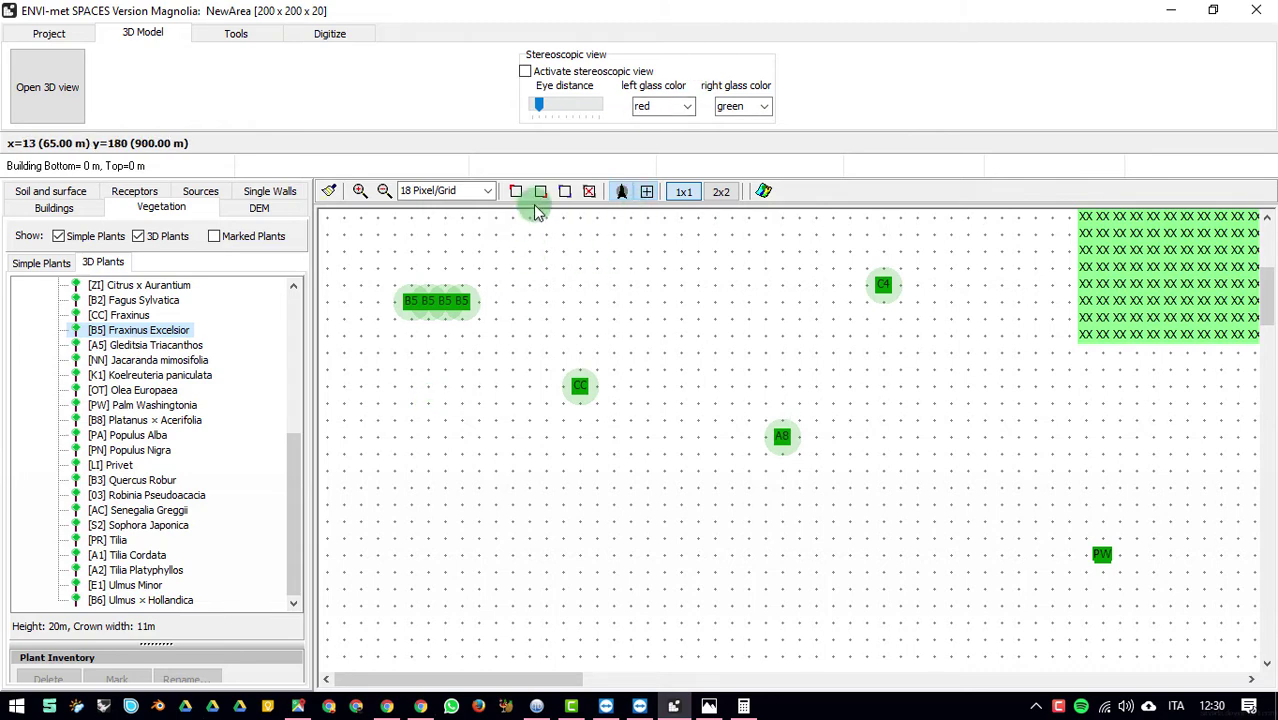
Step: Place five more [B5] Fraxinus Excelsior trees in the same row towards the C4 tree, leaving one empty cell between them, and refresh the plan
click(555, 300)
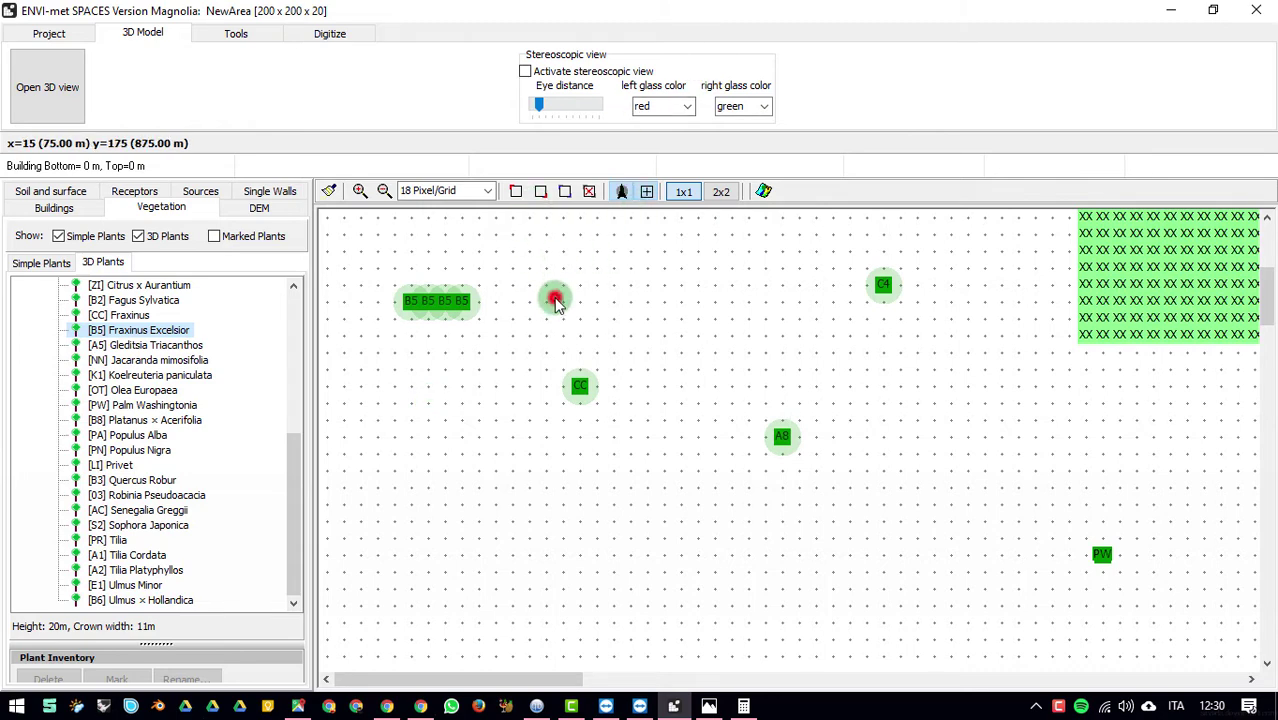
click(360, 190)
click(384, 190)
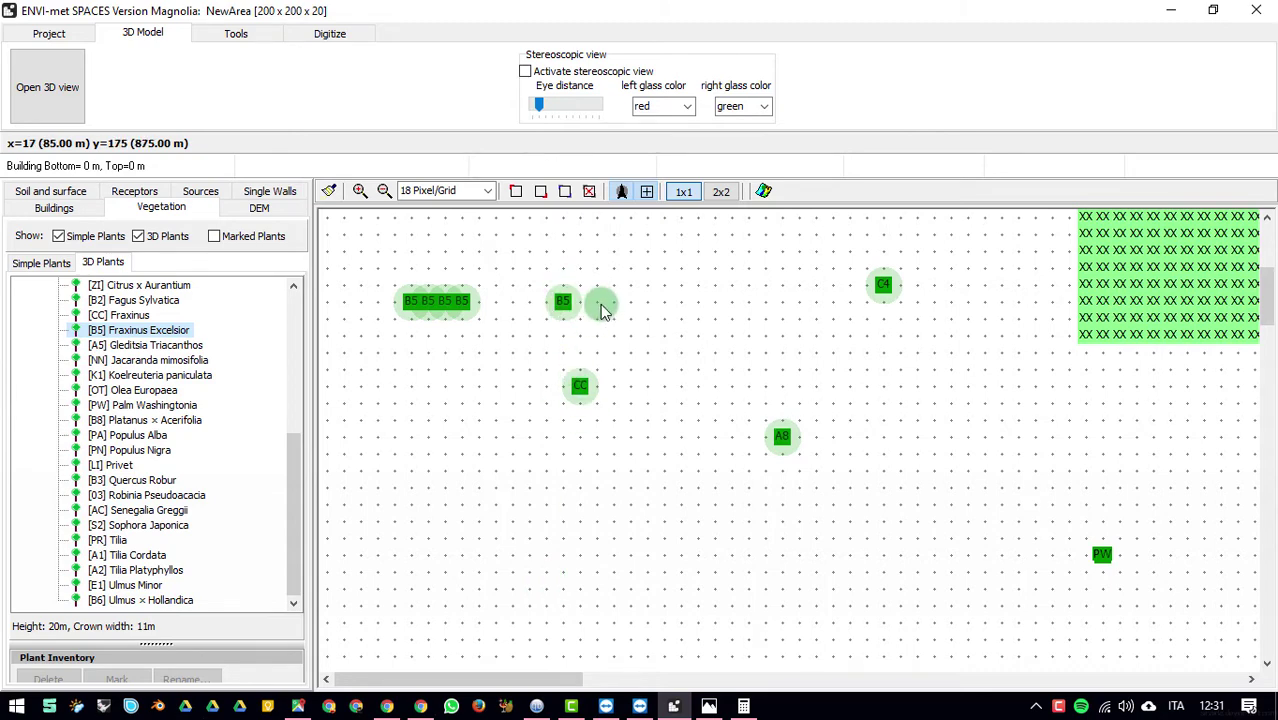
click(598, 304)
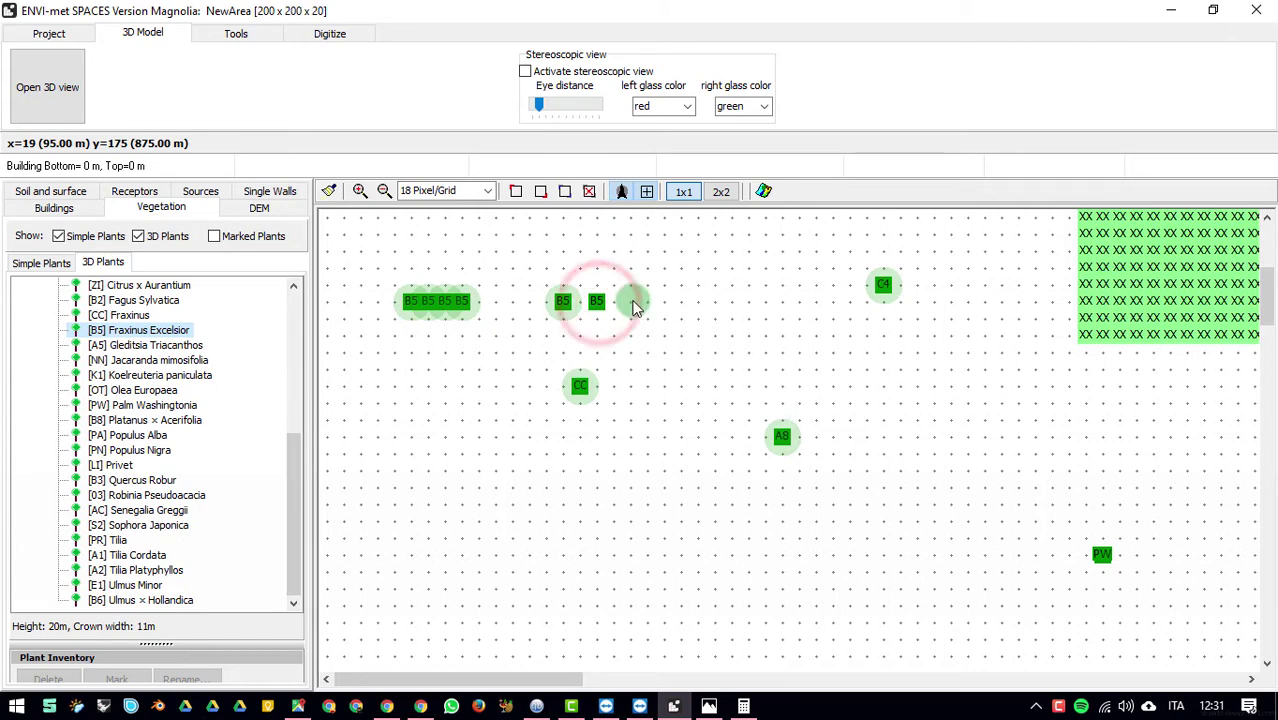
click(630, 302)
click(664, 301)
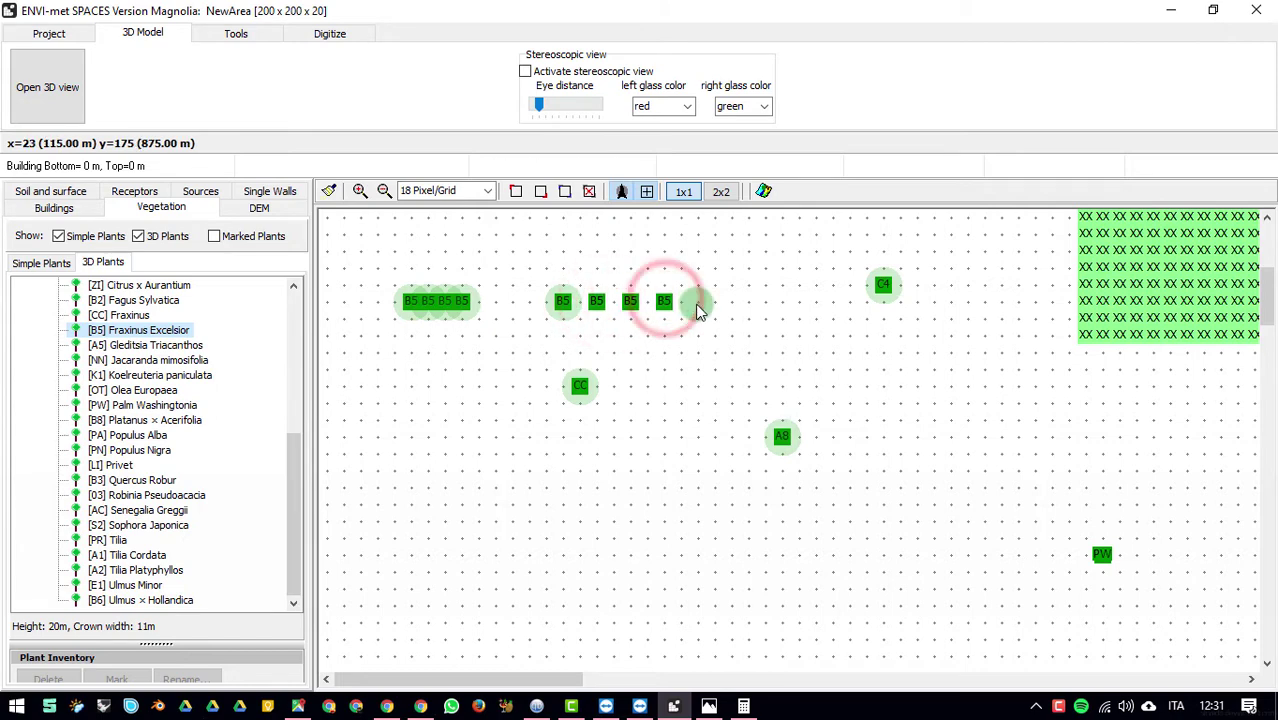
click(697, 301)
click(383, 192)
click(383, 192)
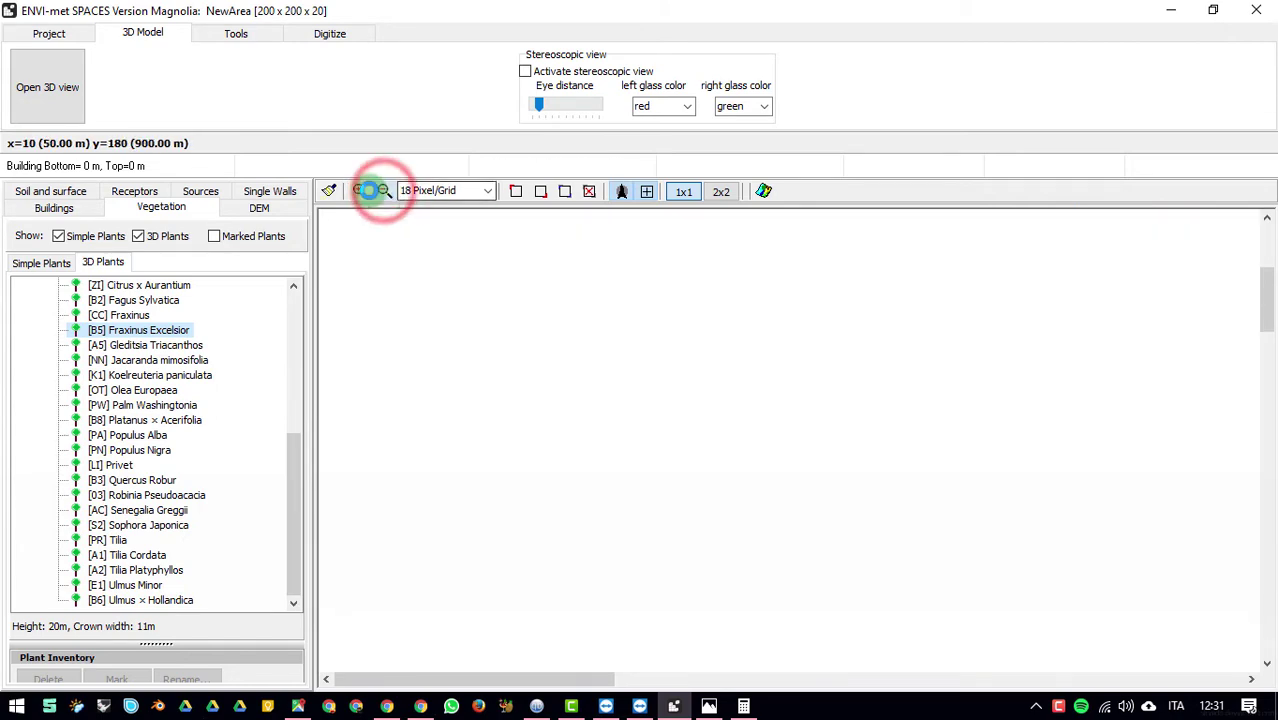
click(383, 192)
click(383, 192)
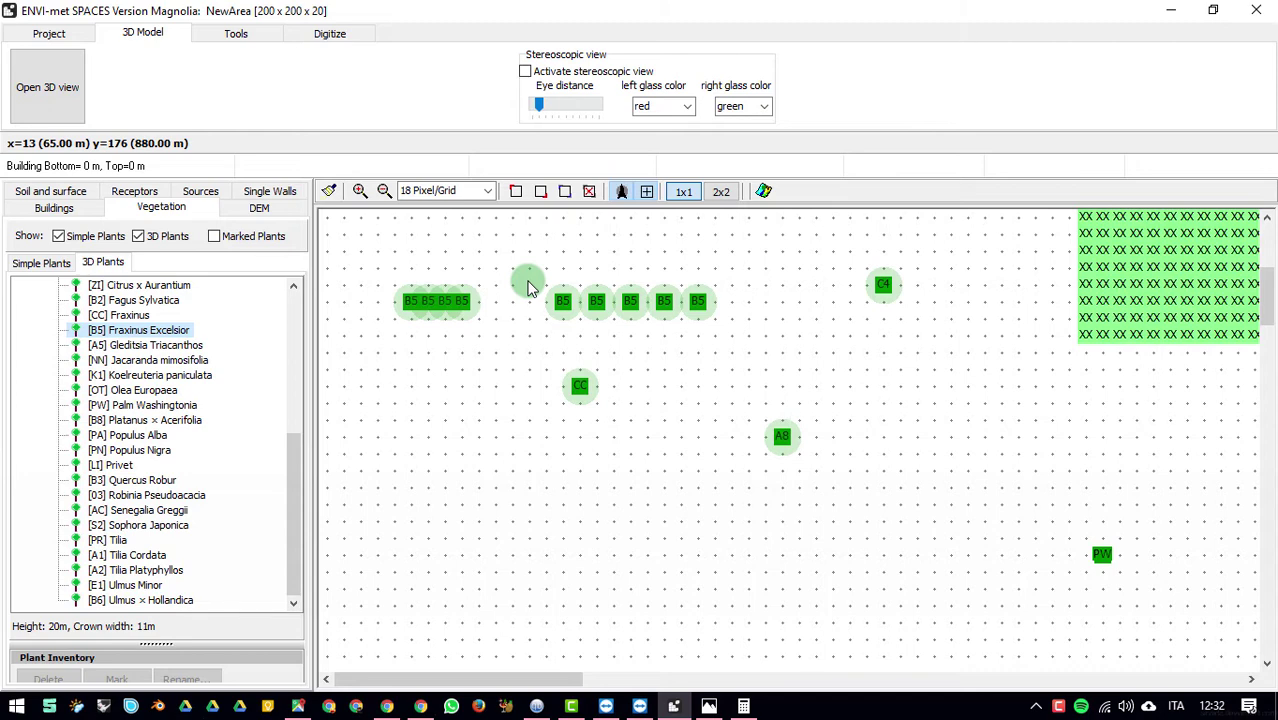
Step: Open the single-wall settings and try to switch the model to the 3D view
click(264, 190)
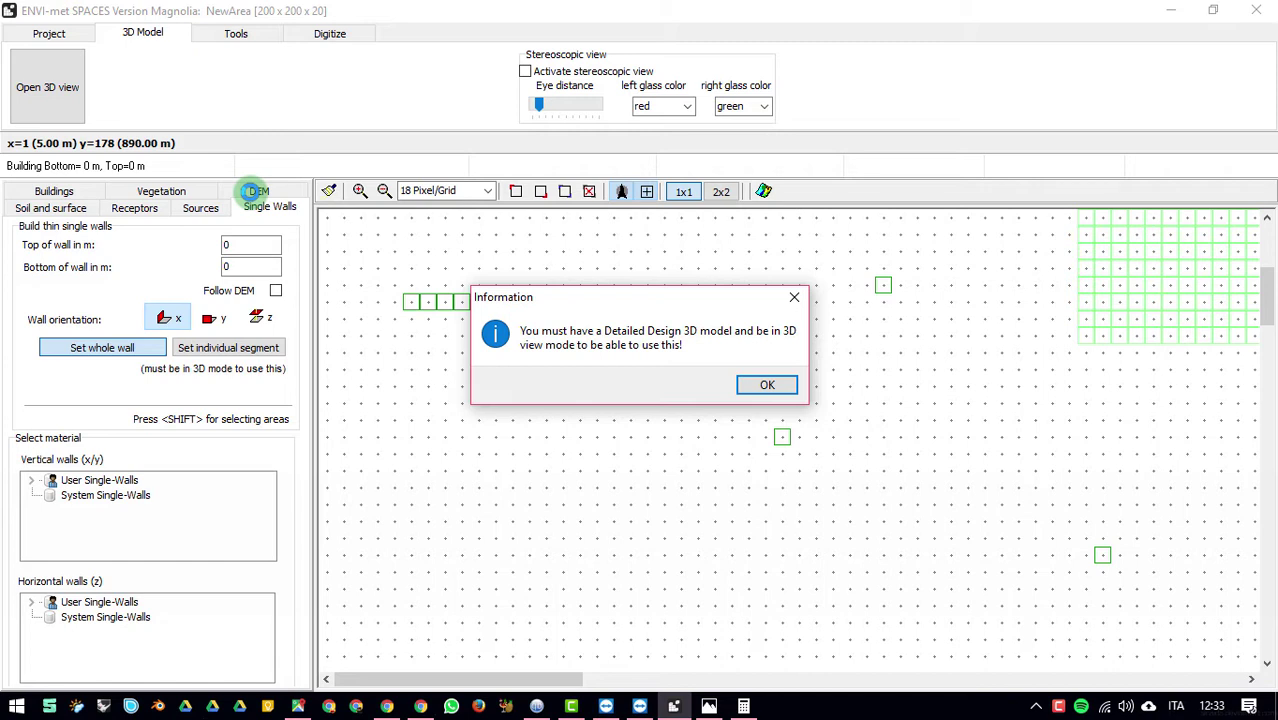
click(788, 392)
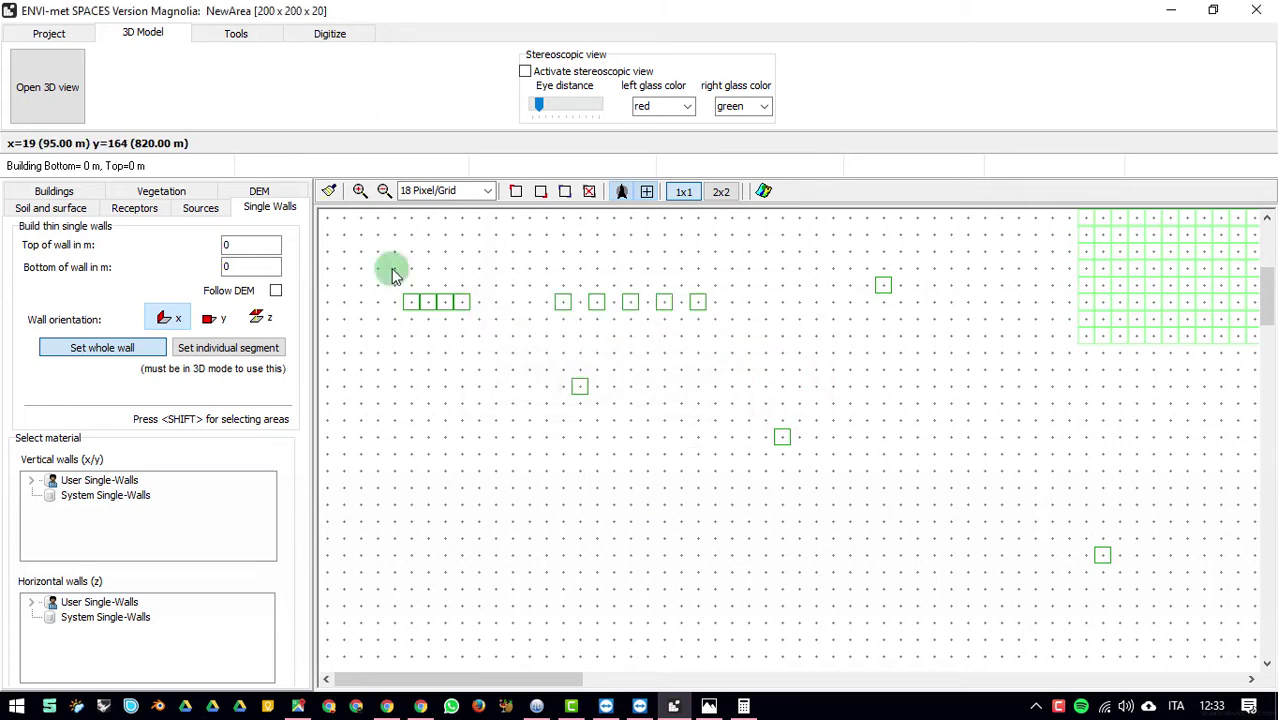
click(30, 58)
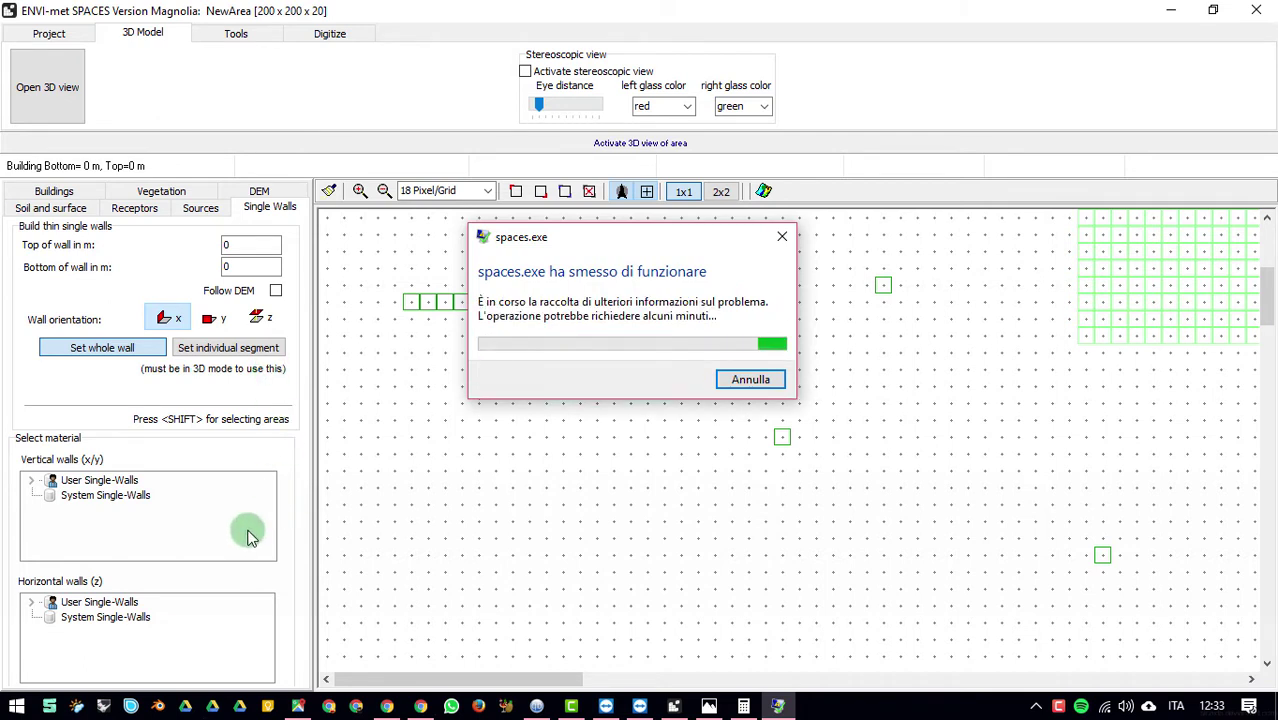
click(725, 378)
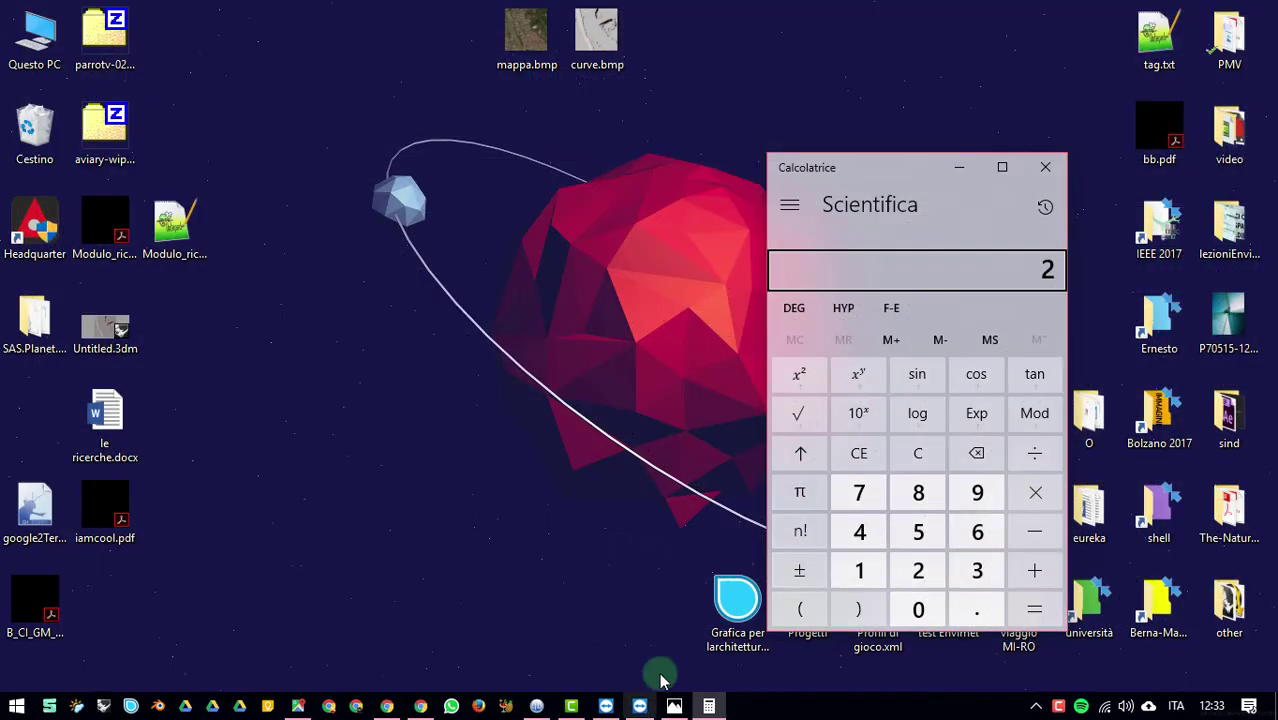
Step: Close the calculator and restart SPACES from ENVI-met 4 Headquarter, closing the launcher once the editor is open
click(1047, 166)
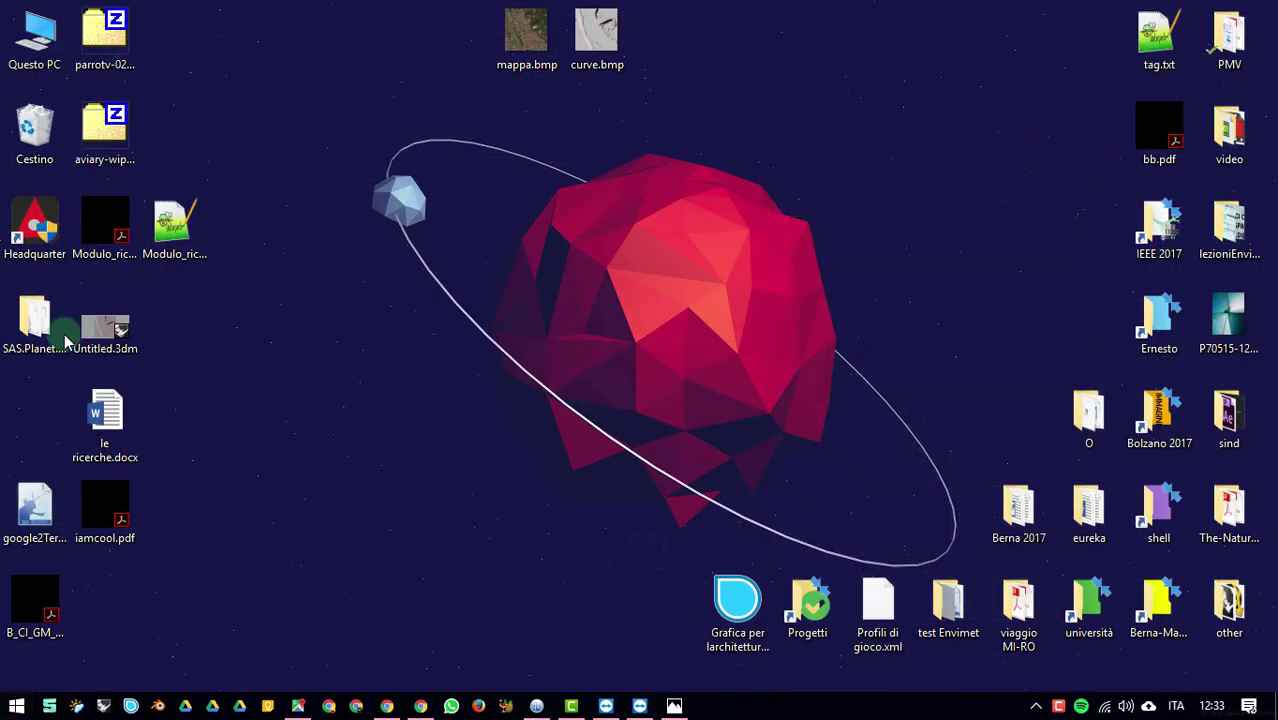
double_click(35, 225)
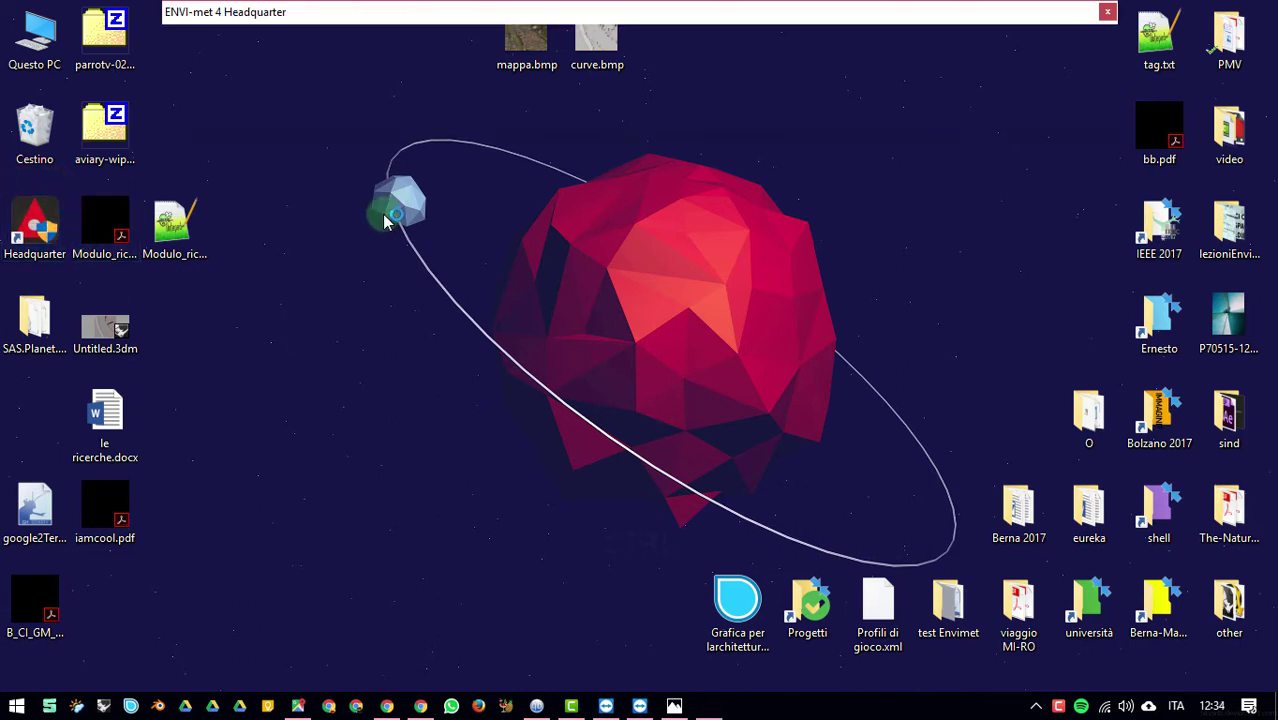
click(224, 84)
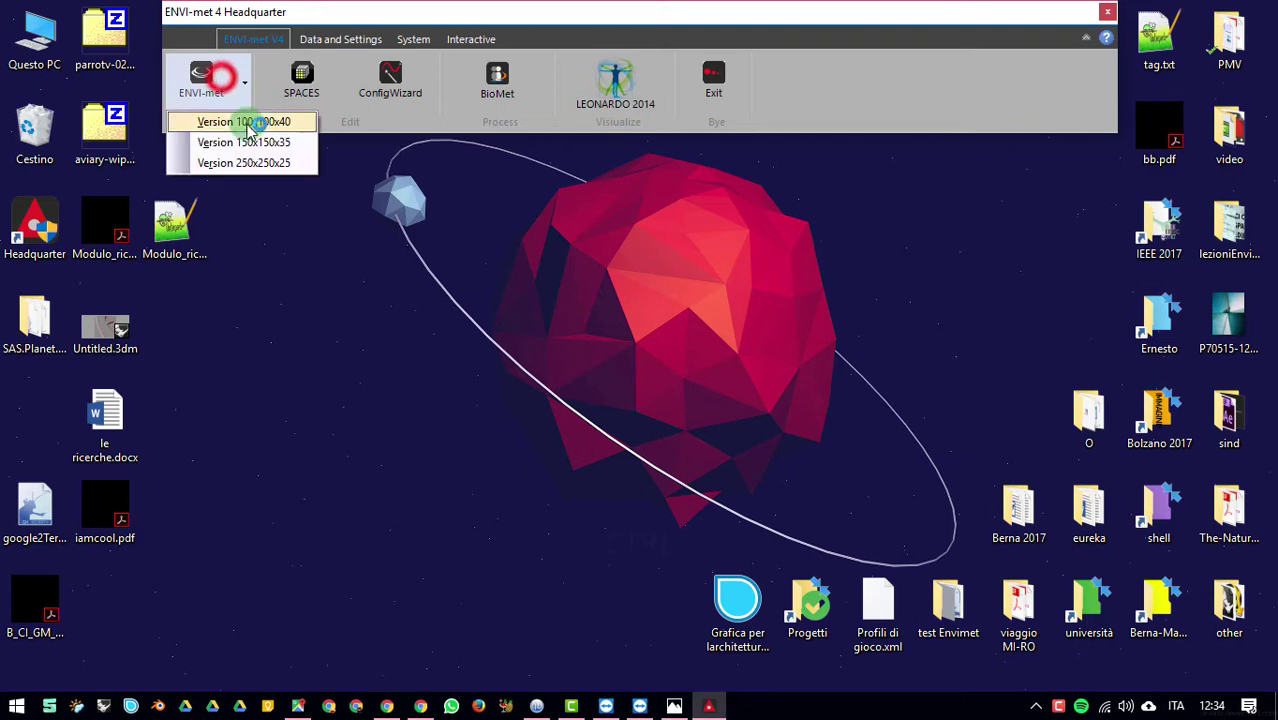
click(300, 78)
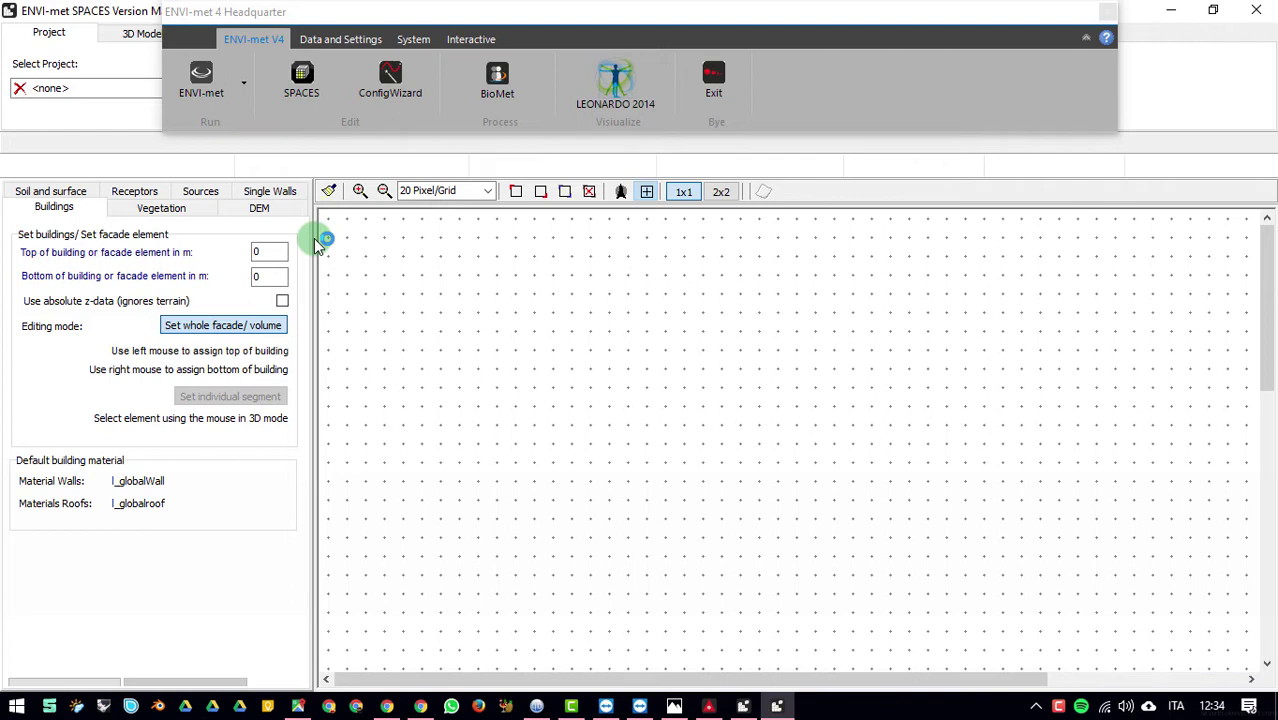
click(1107, 13)
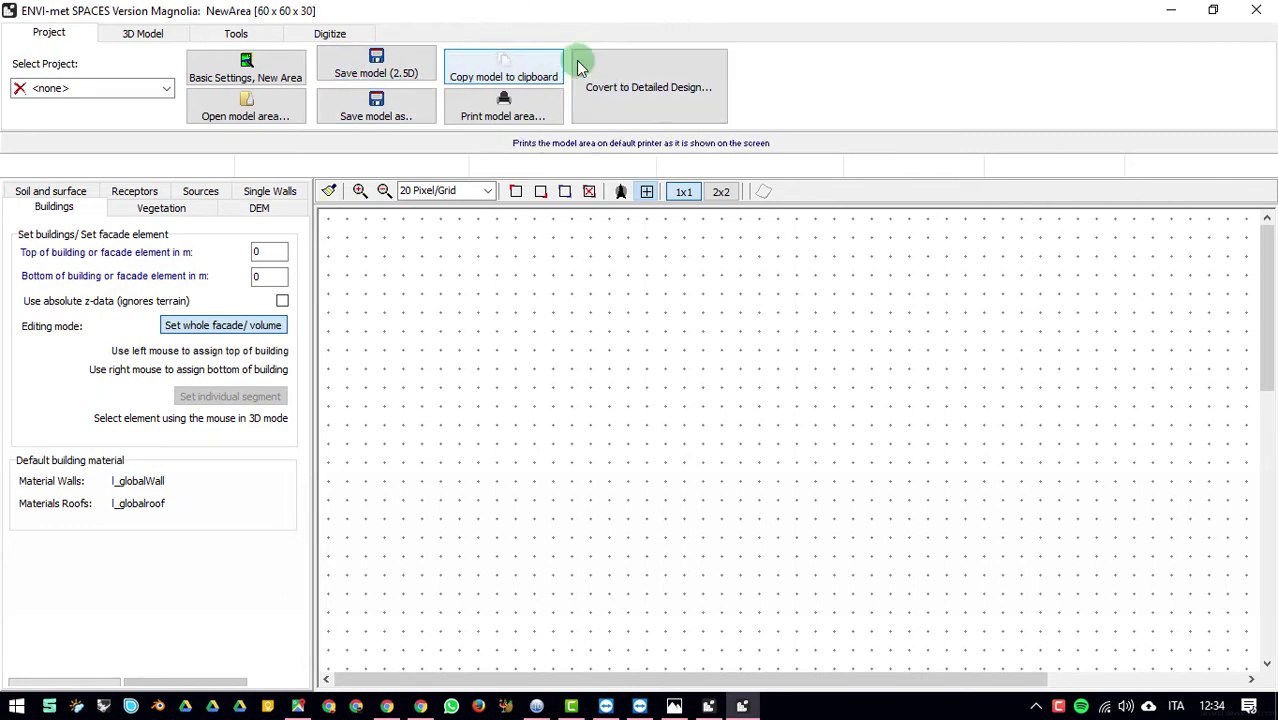
Step: Open the single-wall settings and dismiss the notice about Detailed Design and 3D view mode
click(280, 191)
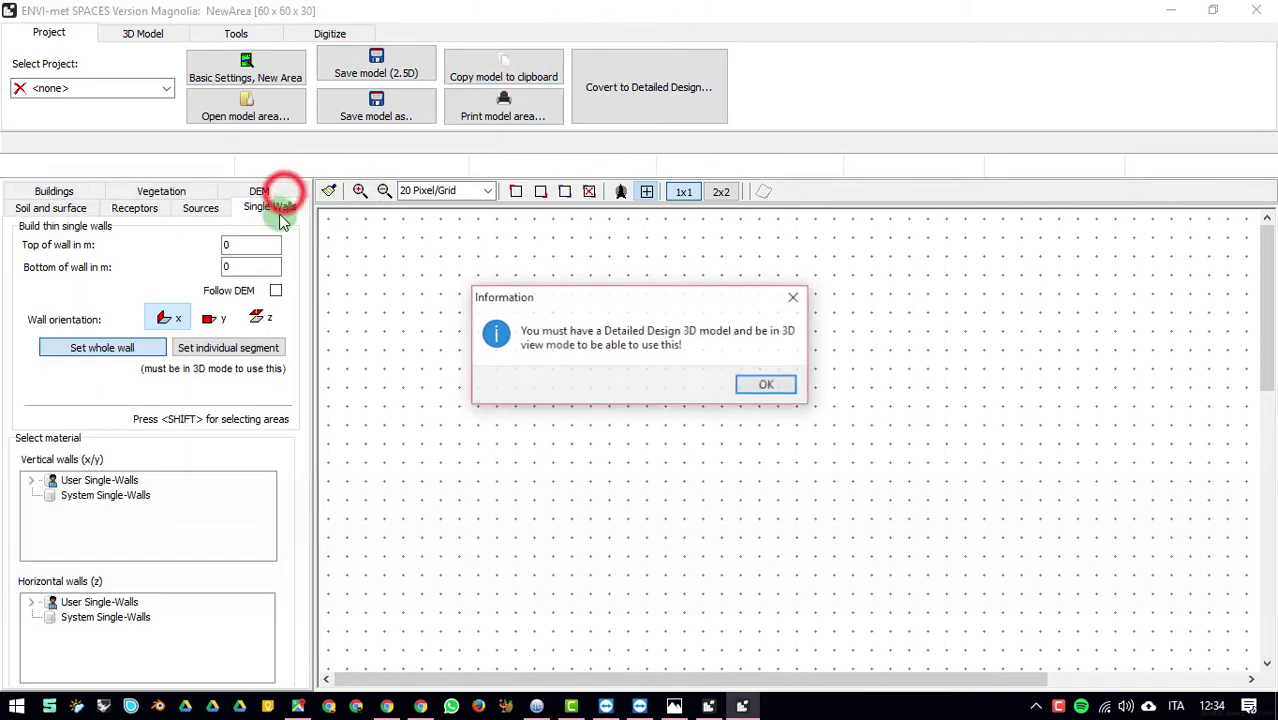
click(764, 382)
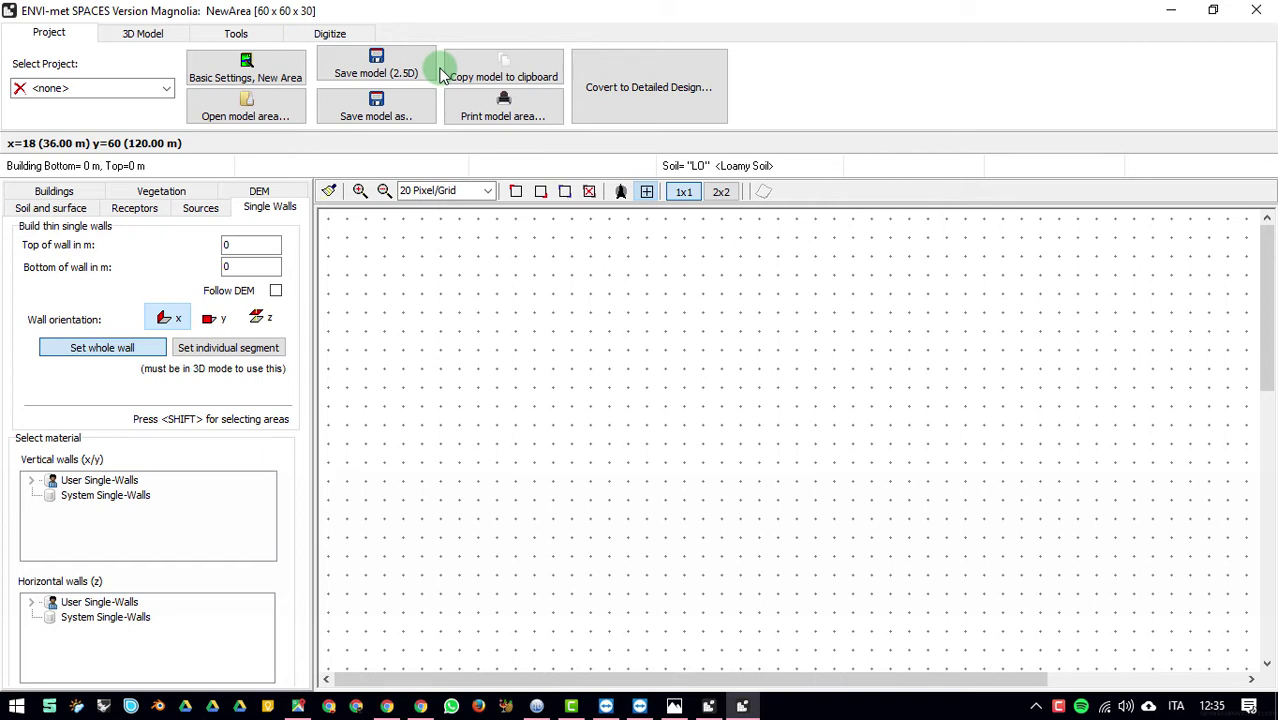
click(379, 68)
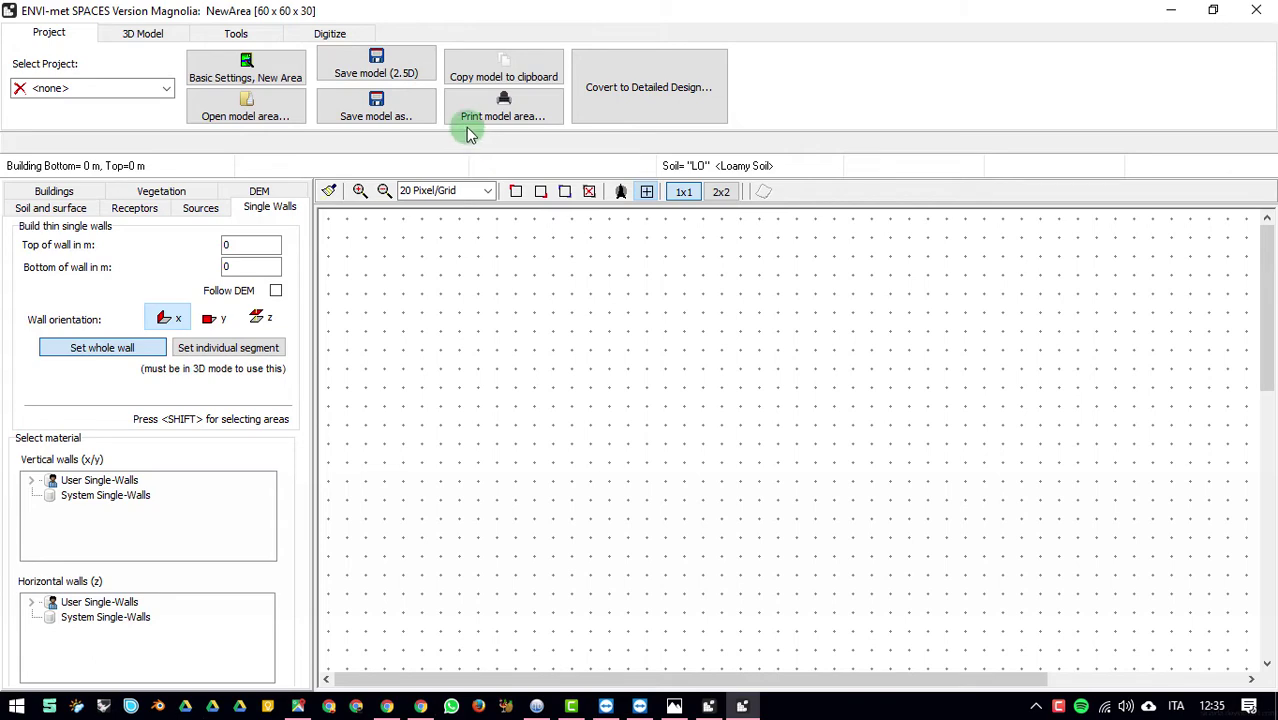
click(388, 115)
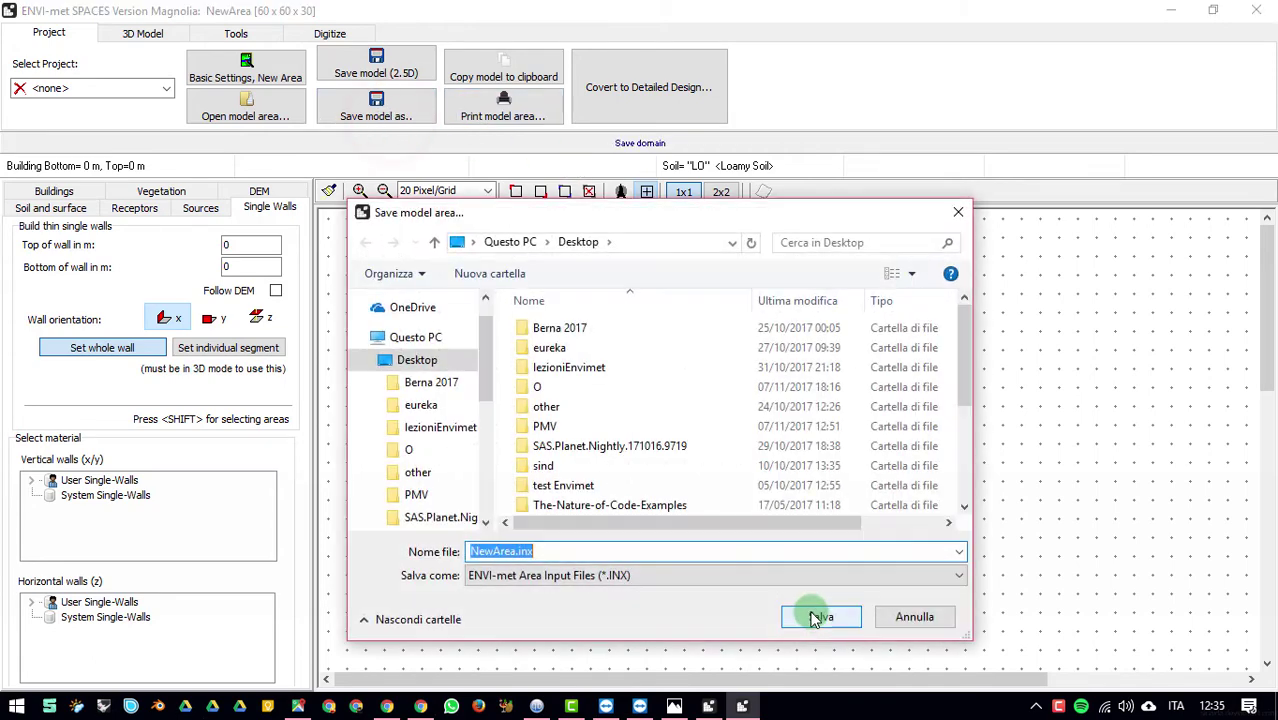
click(958, 212)
Step: Select the prova project and browse to C:\ENVImet_projects\prova as the folder for saving the model area
click(104, 95)
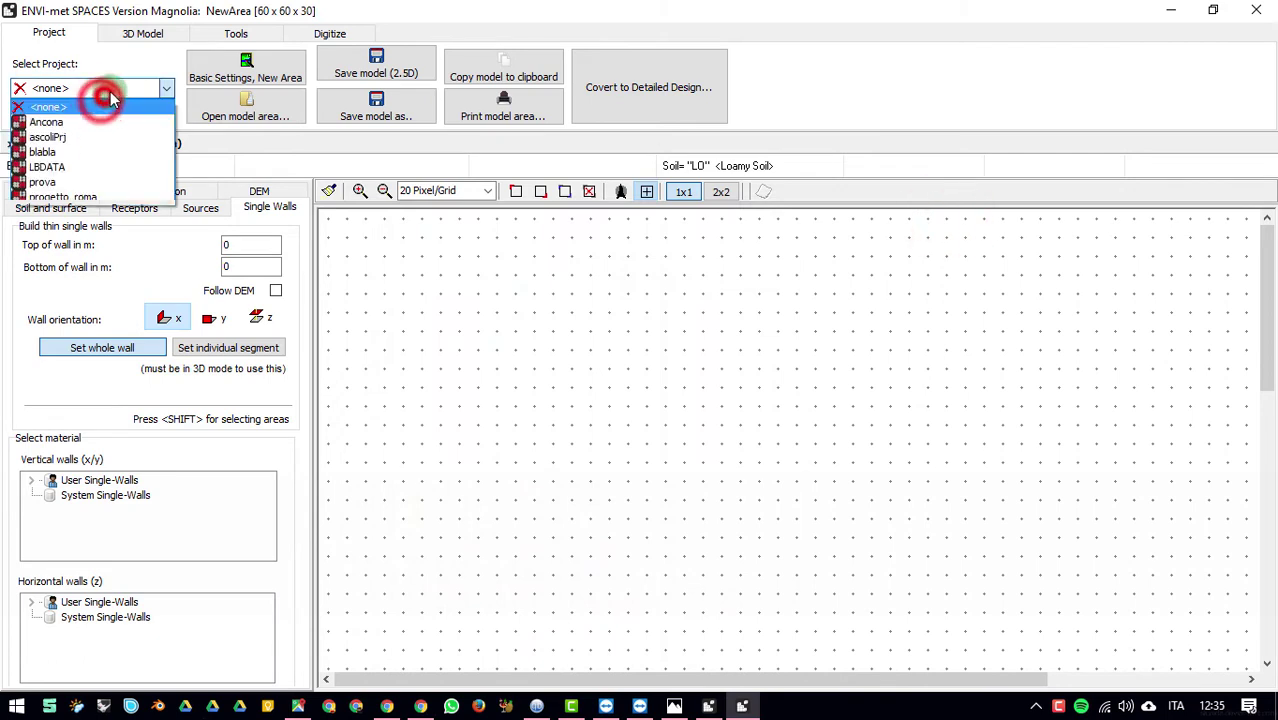
click(92, 182)
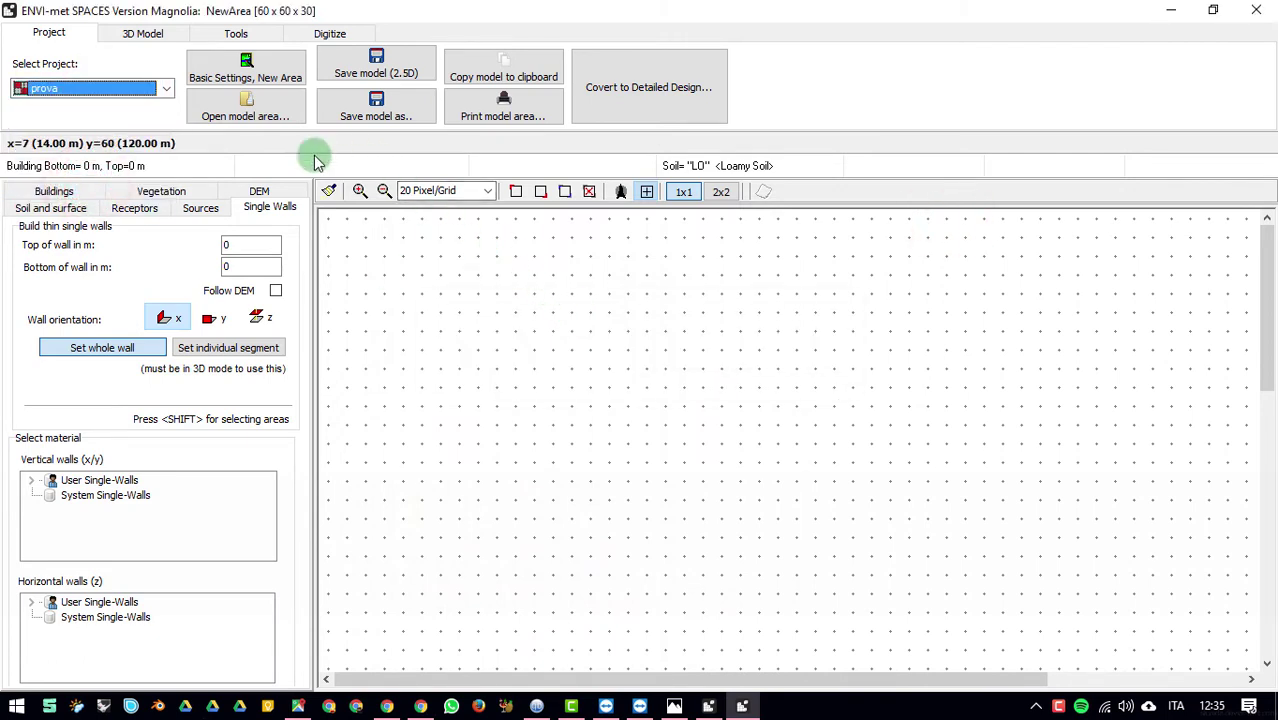
click(415, 68)
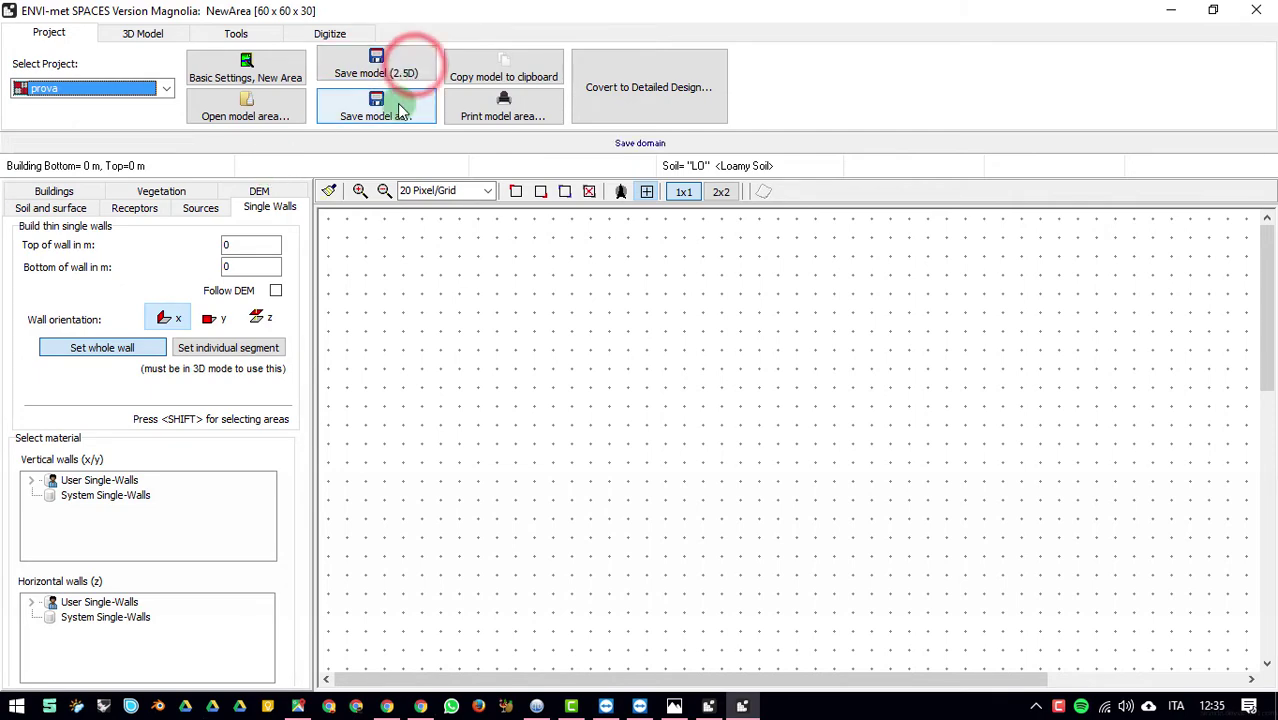
click(397, 106)
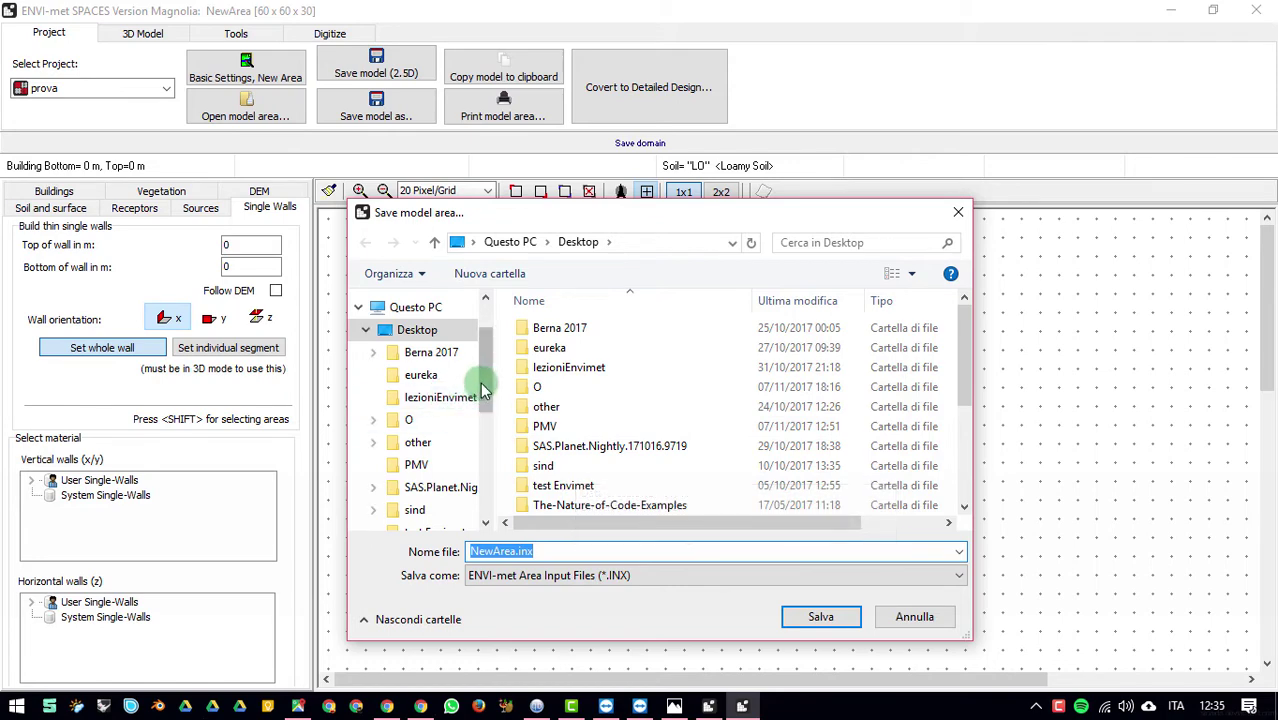
click(437, 304)
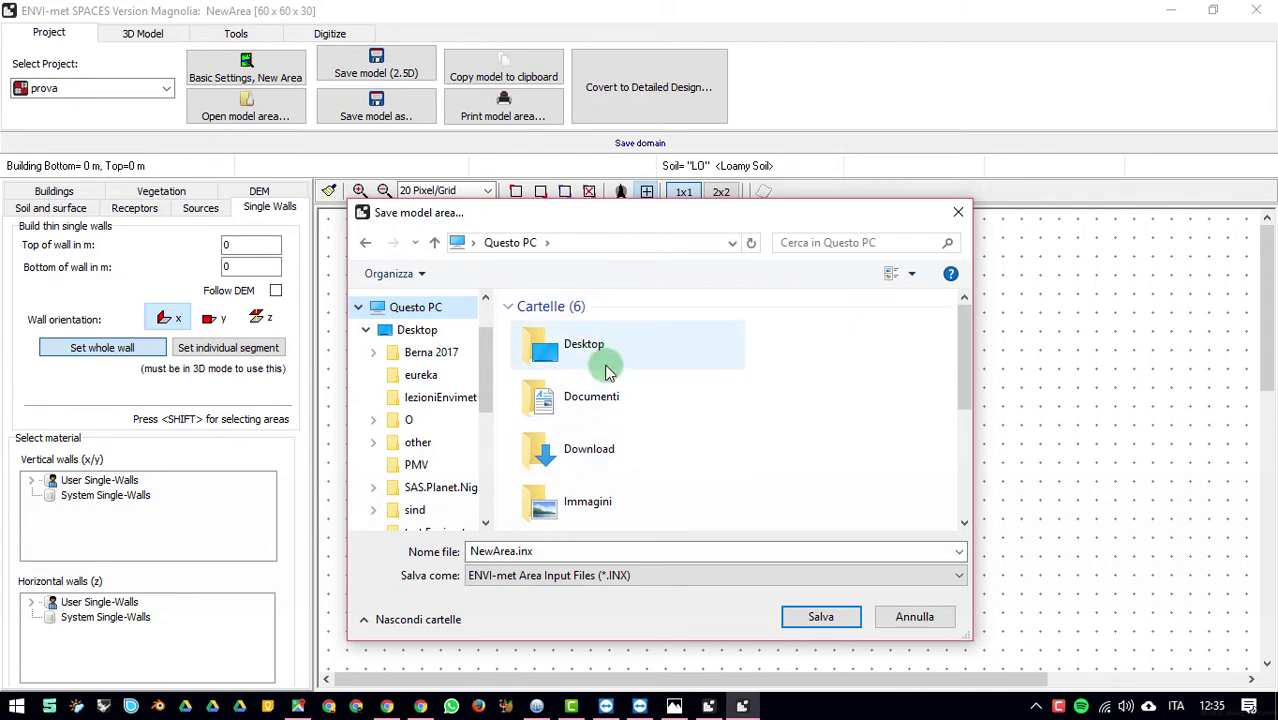
scroll(630, 462, down, 3)
click(627, 466)
double_click(627, 466)
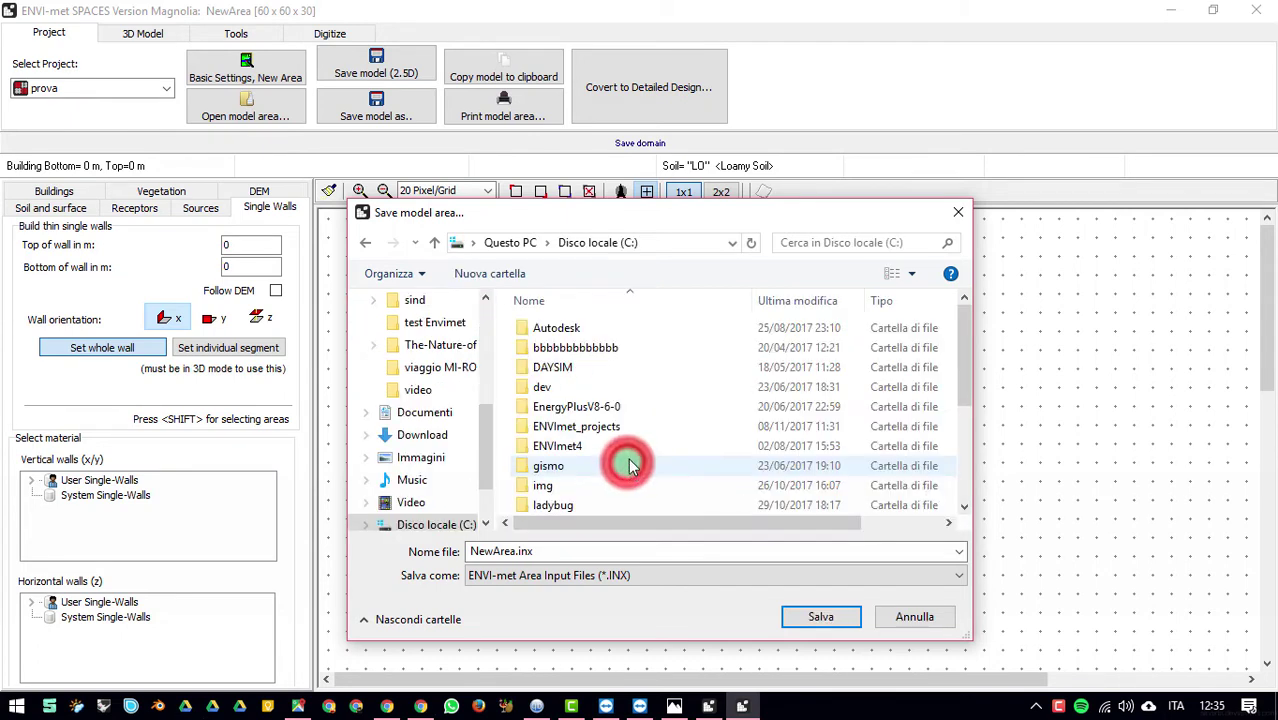
double_click(585, 427)
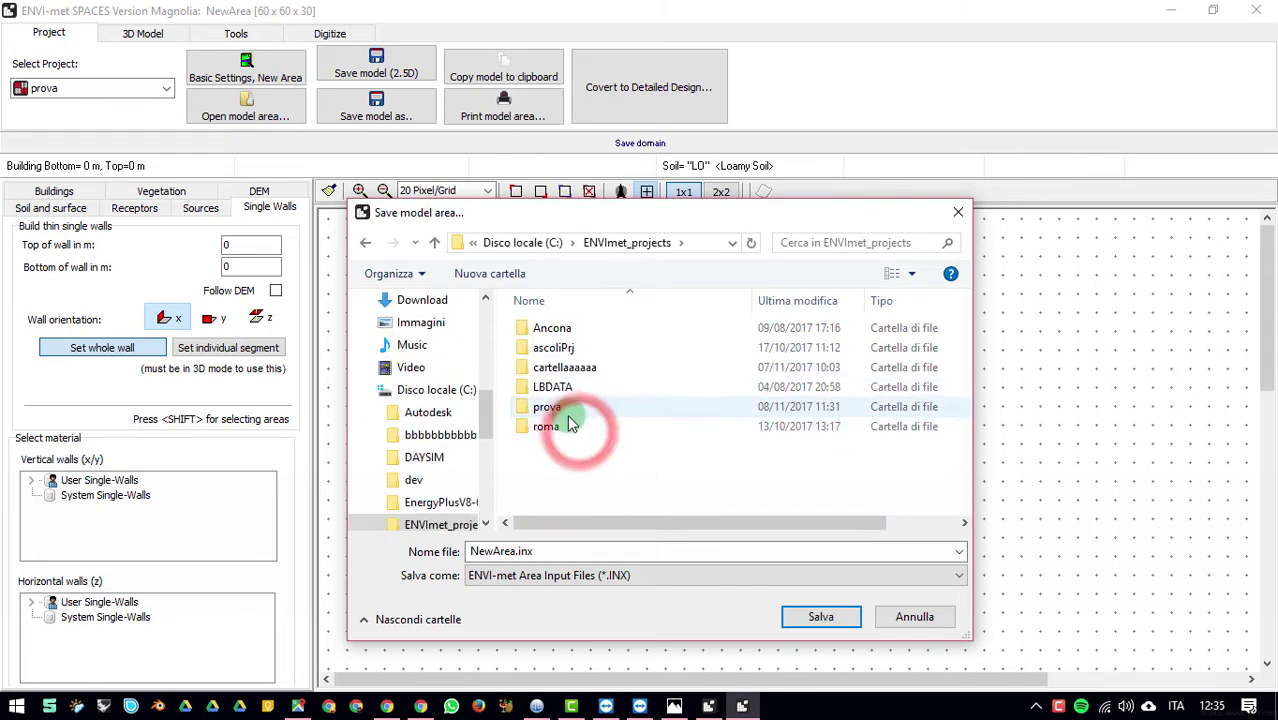
double_click(578, 406)
Step: Save the model area under the file name la_mia_prima_volta_con_envimet
click(605, 555)
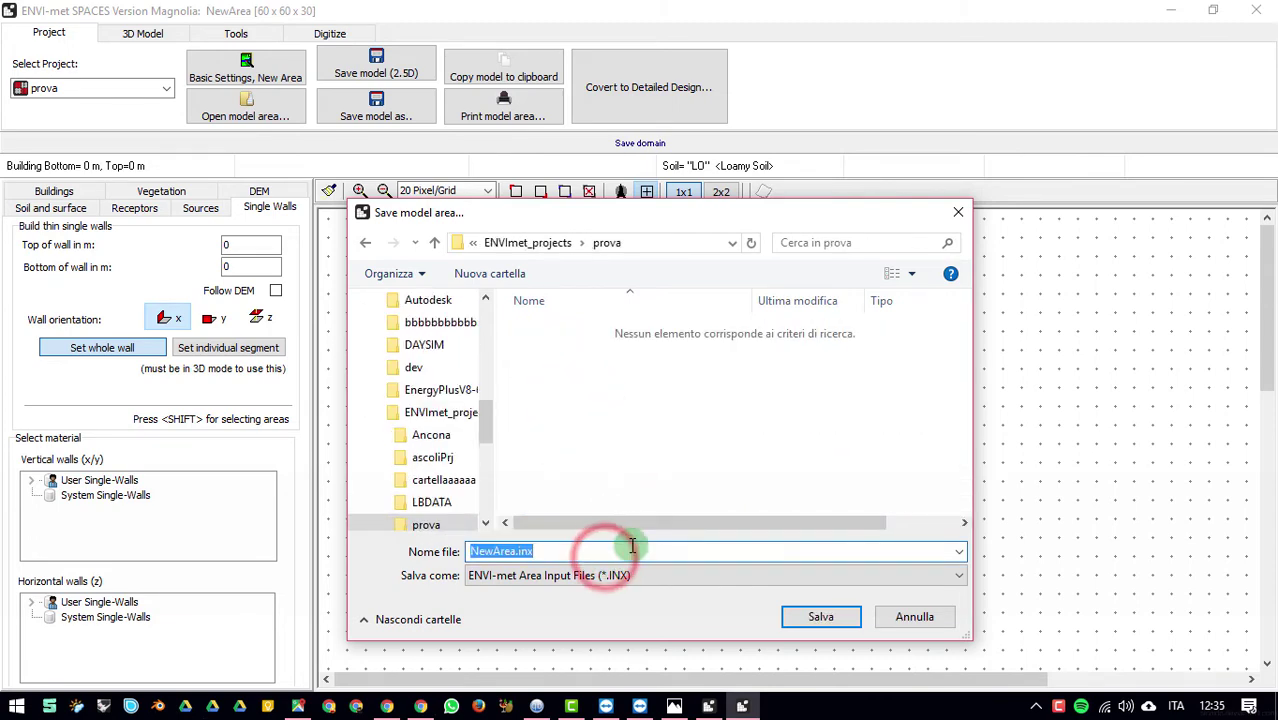
text(la)
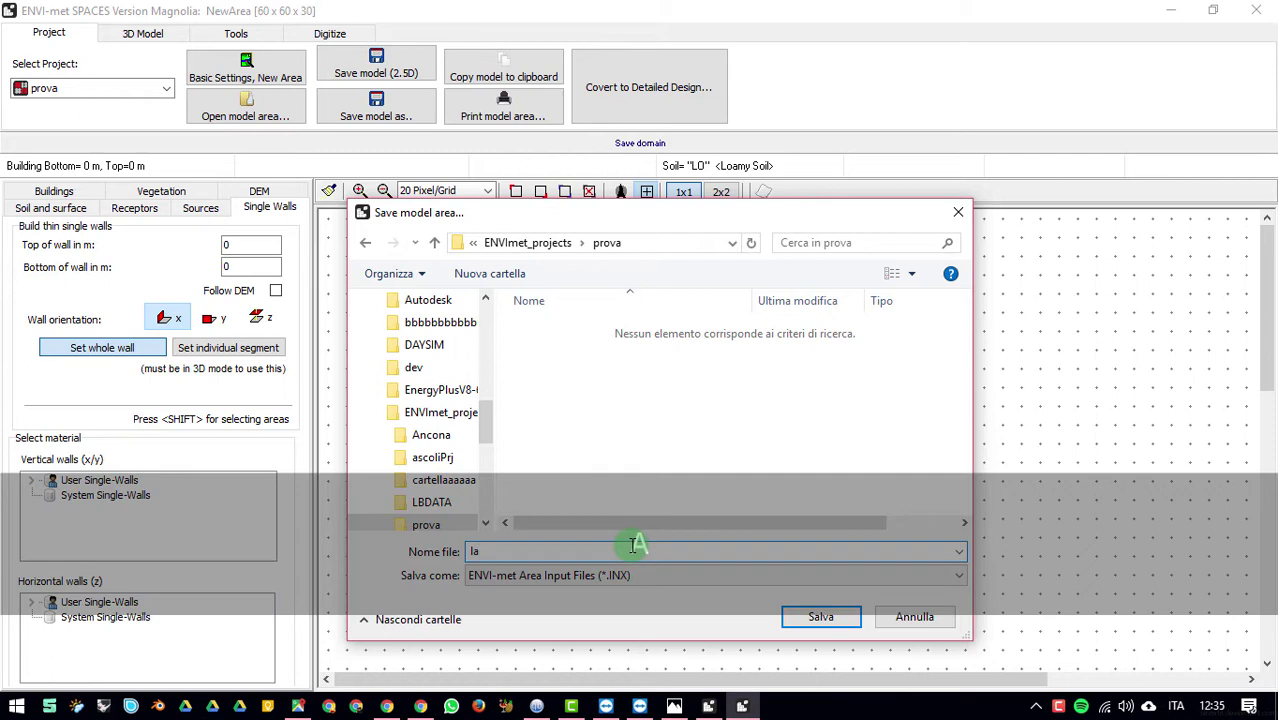
text(_mia_pri,)
key(BackSpace)
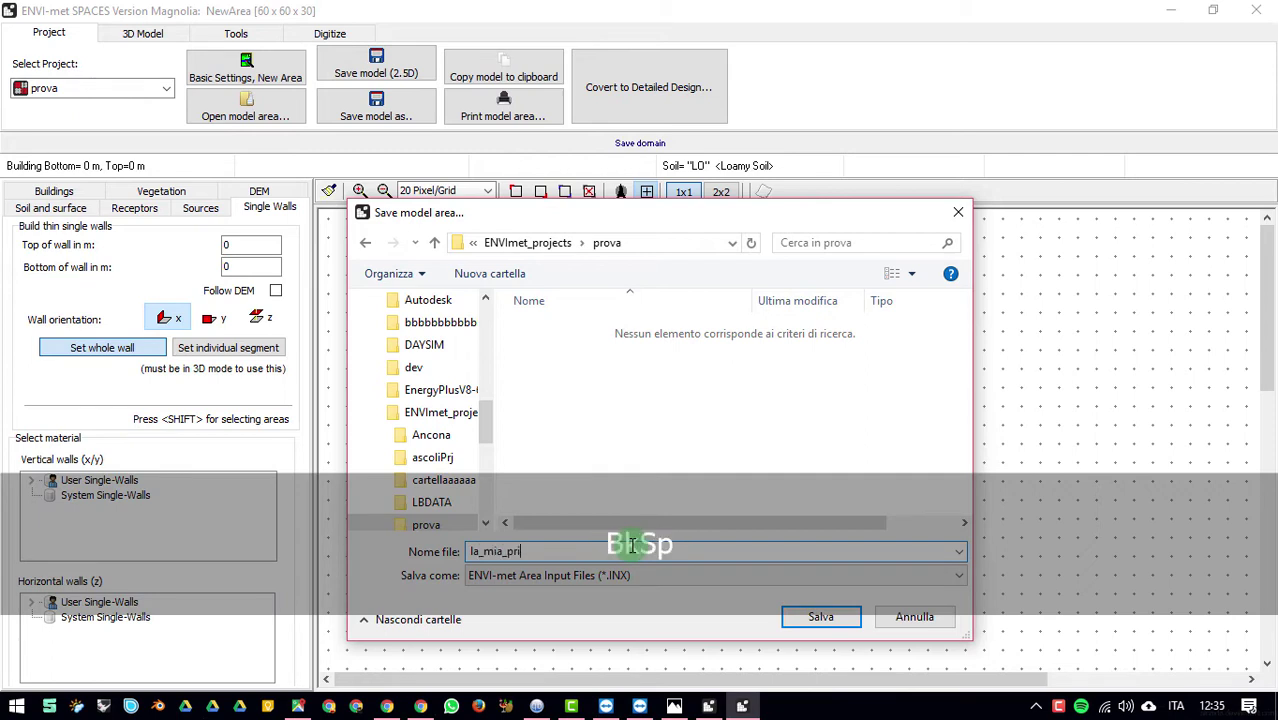
text(ma_vol)
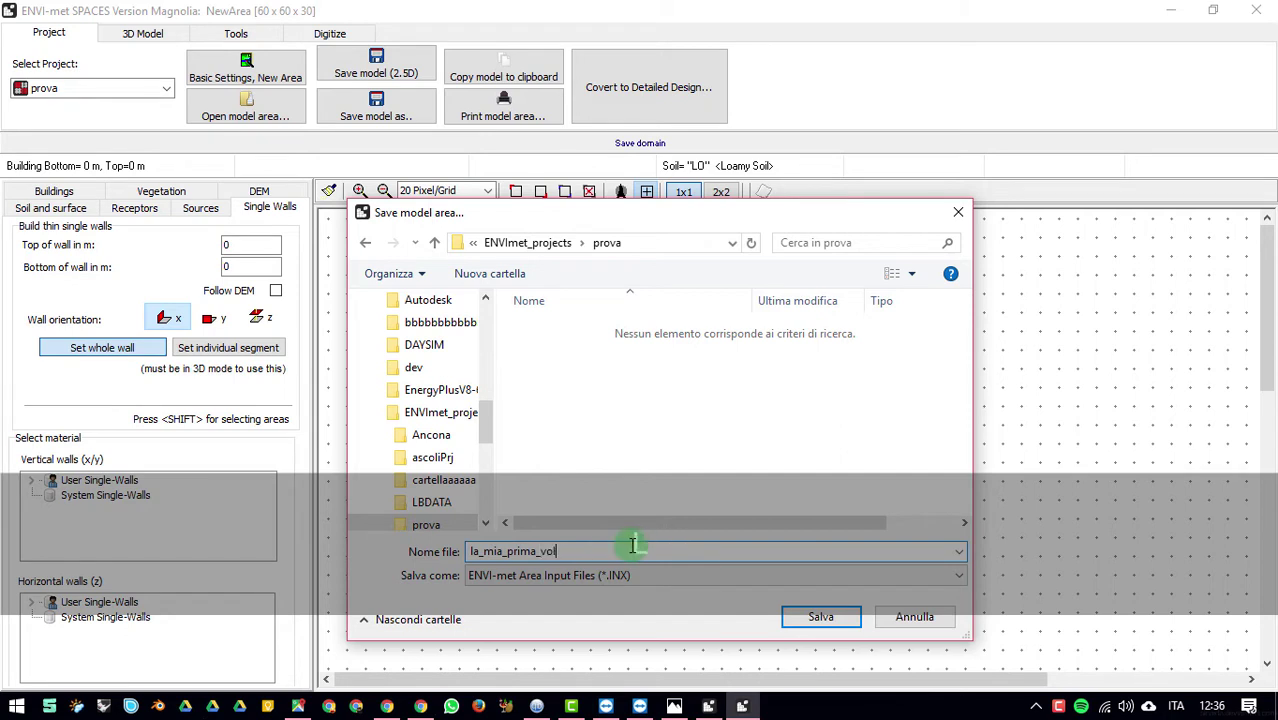
text(ta_co)
key(BackSpace)
text(n_)
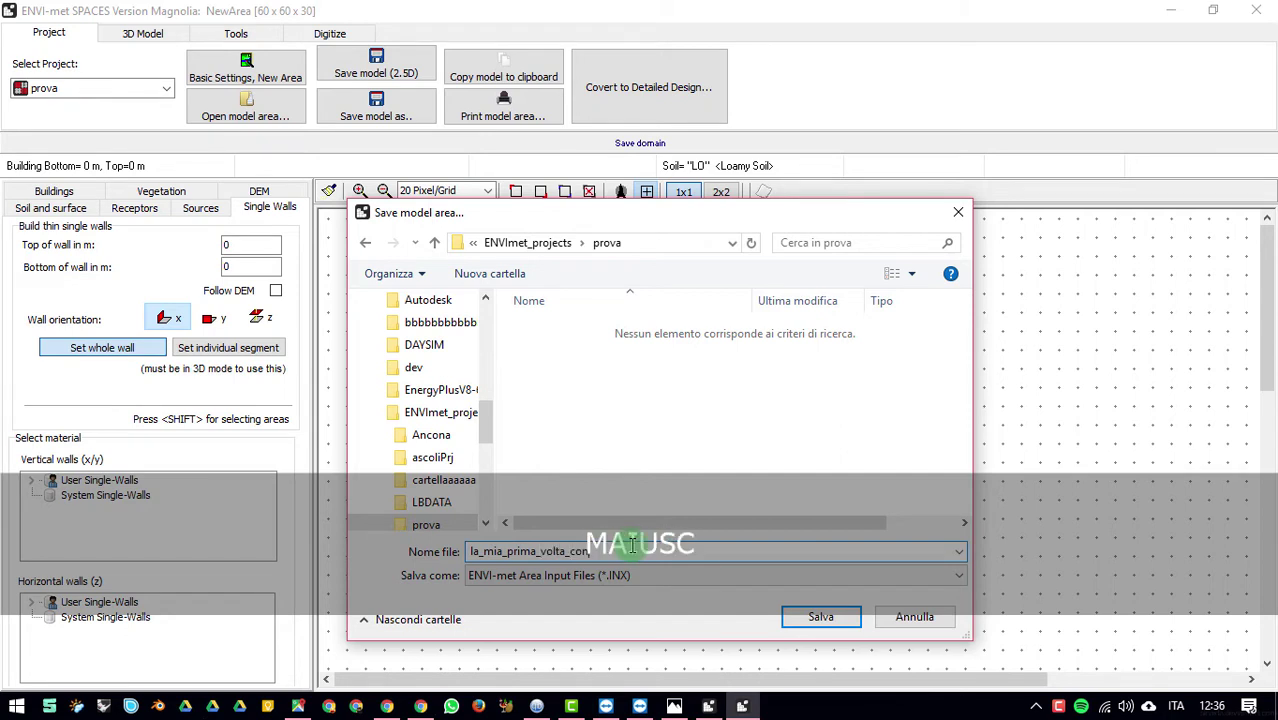
text(e)
key(BackSpace)
text(_envimet)
key(Return)
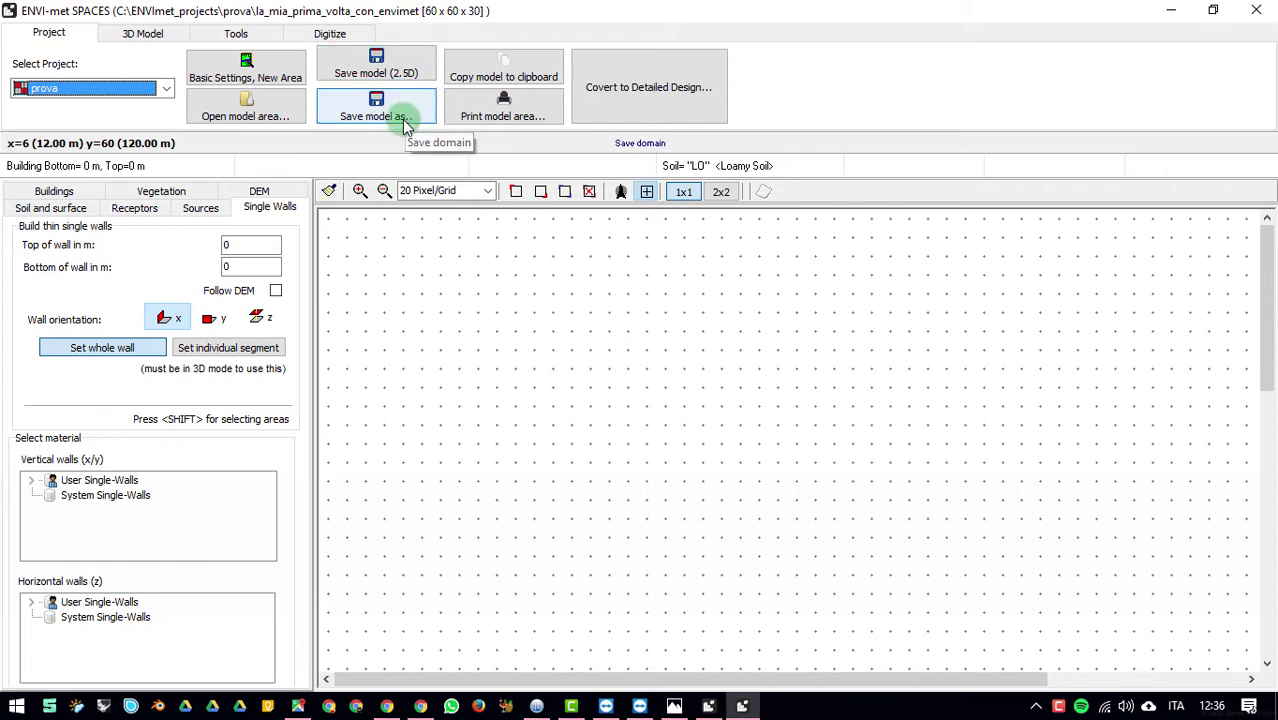
Step: Check the folder path of the saved model area in the save dialog and cancel without saving again
click(408, 118)
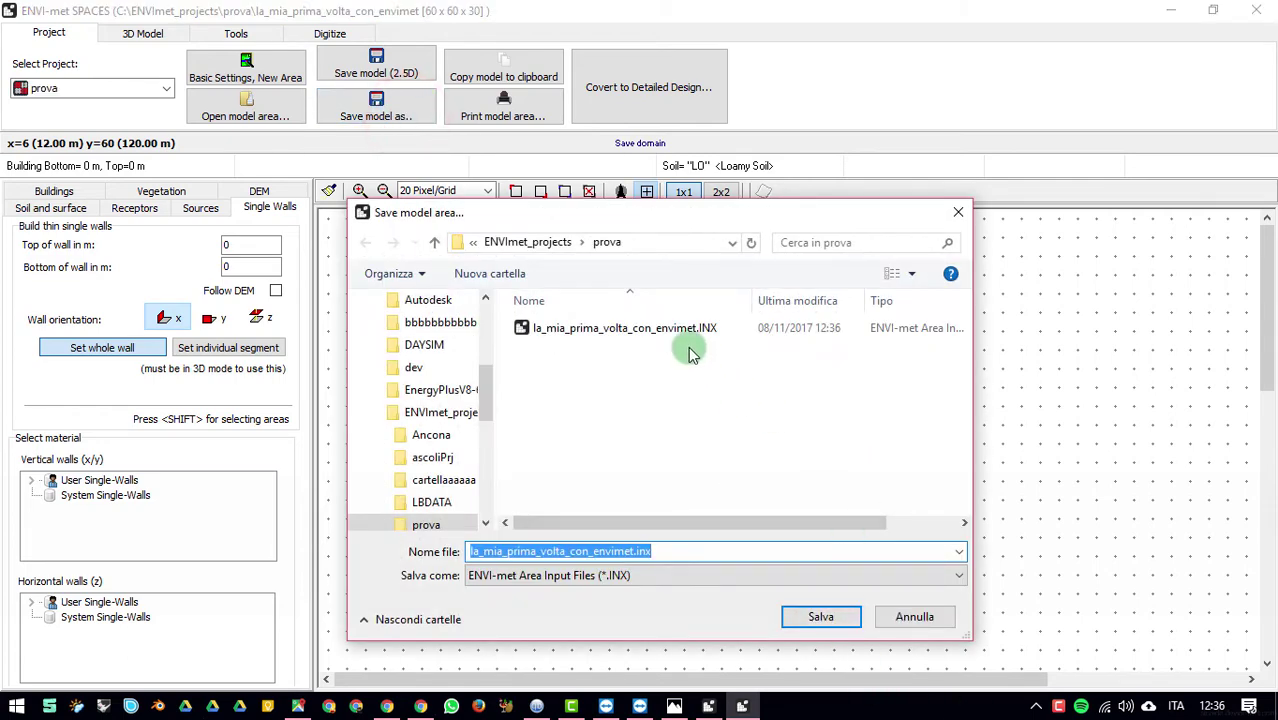
click(658, 243)
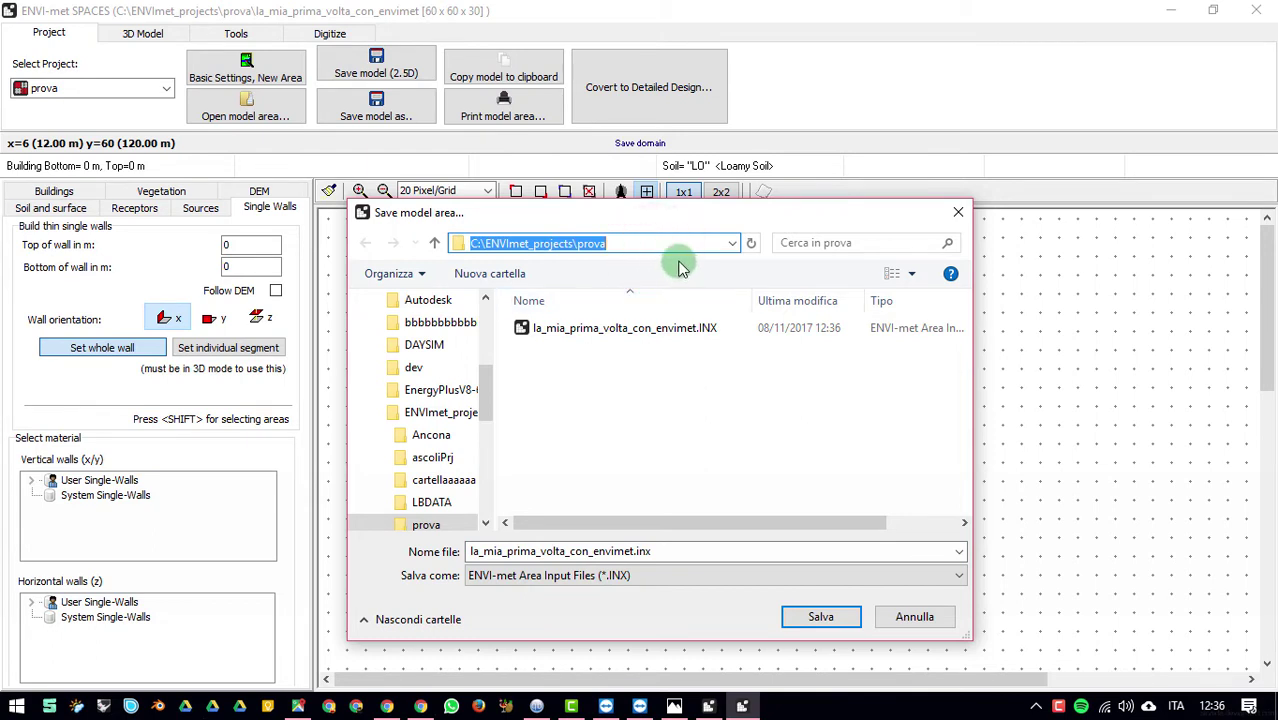
click(915, 614)
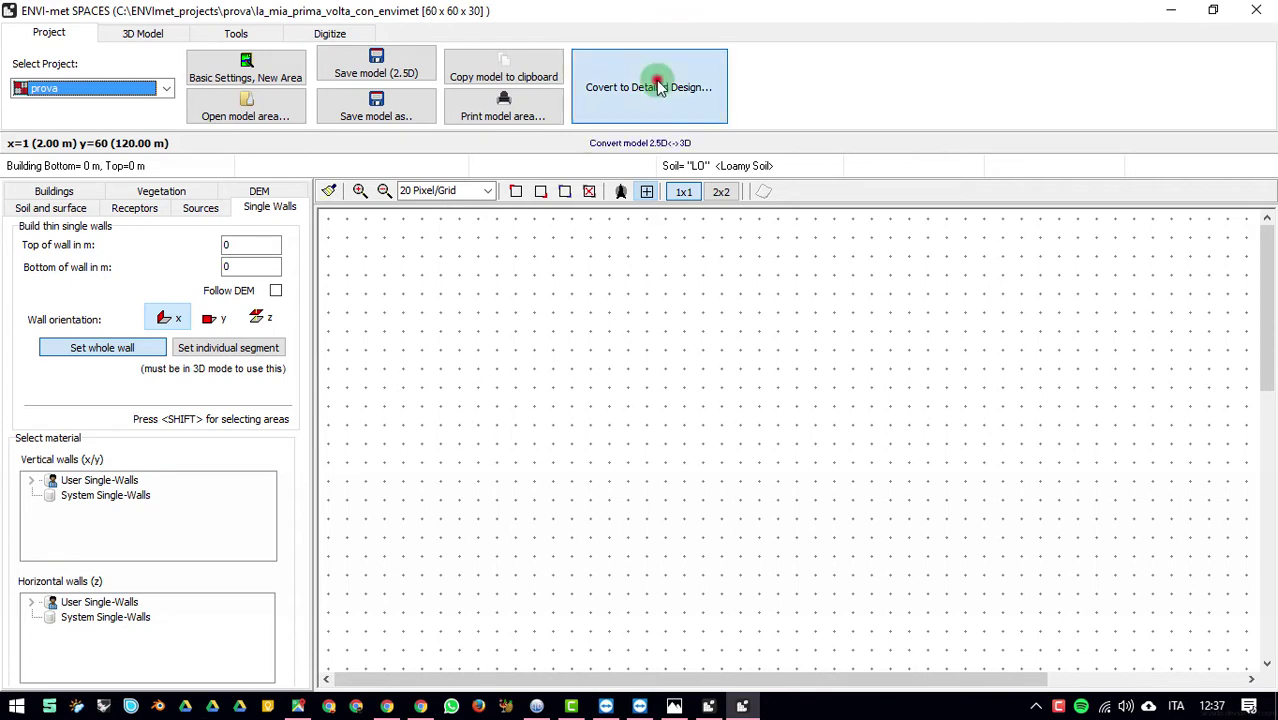
Step: Convert the model to Detailed Design and accept the switch to 3D
click(657, 84)
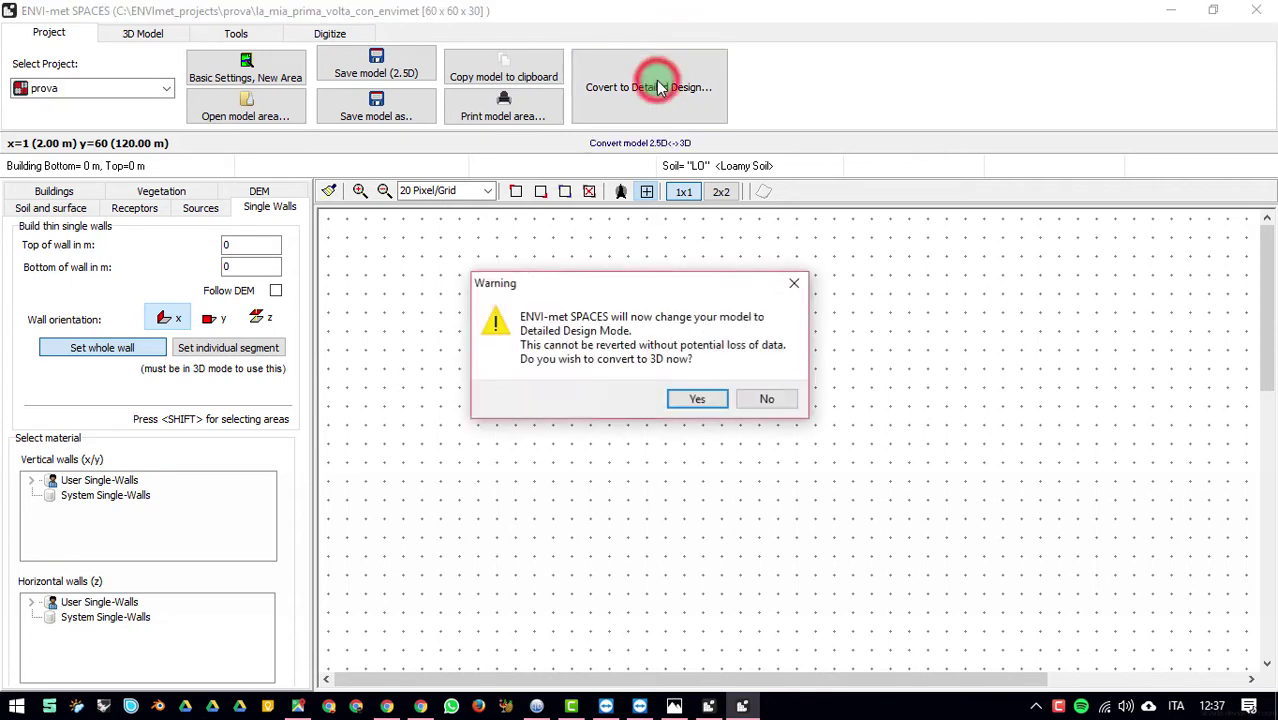
click(697, 398)
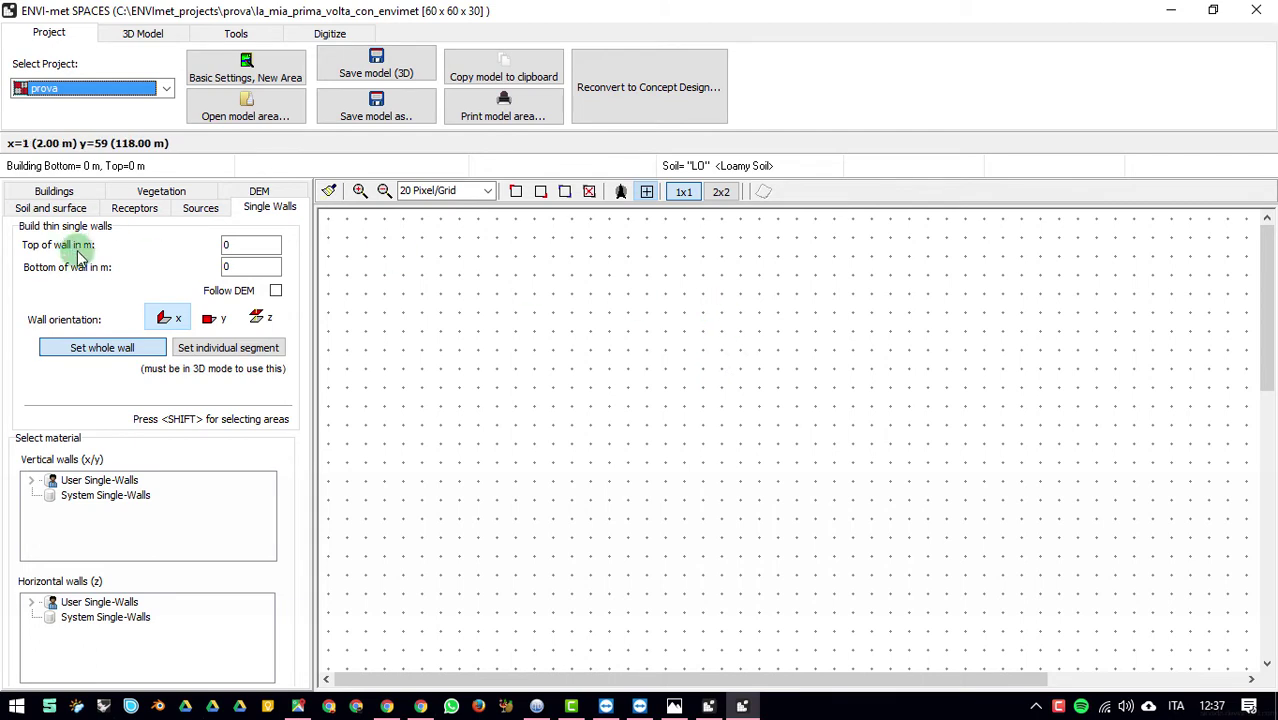
Step: Set the DEM terrain height to 3 m and paint an irregular diagonal patch of terrain on the upper-left part of the grid
click(259, 192)
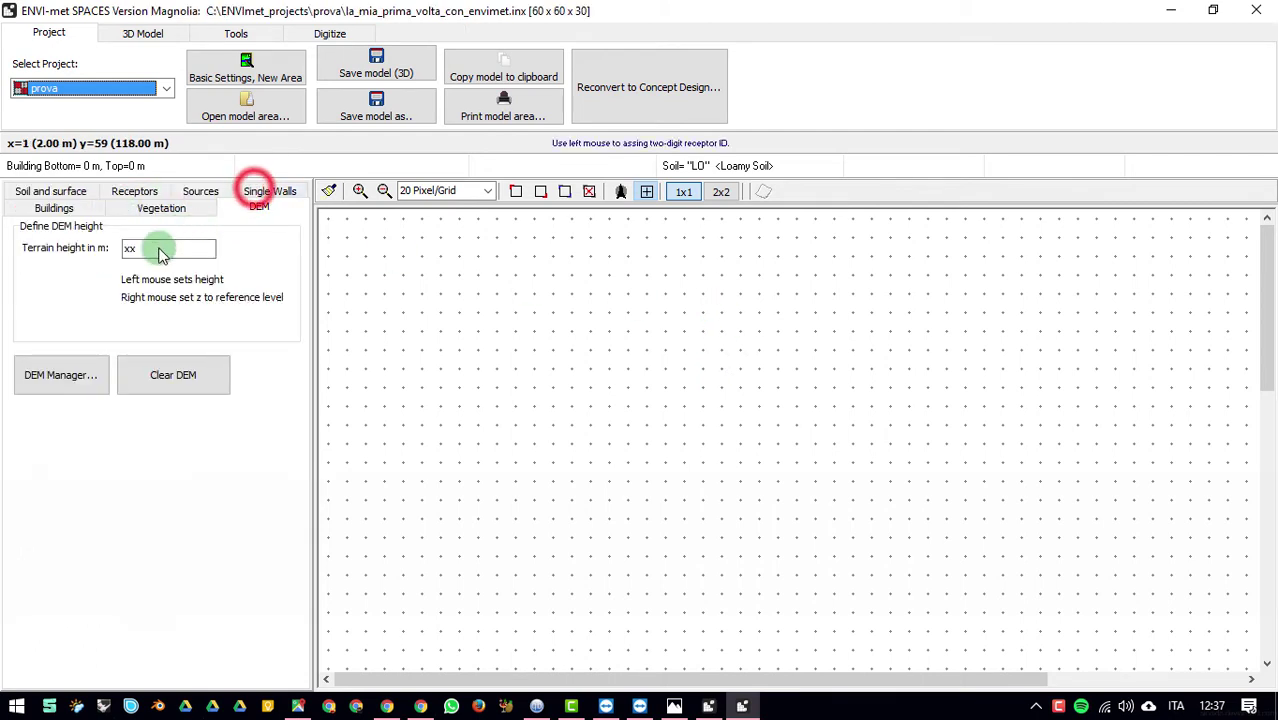
click(158, 248)
text(3)
mouse_move(360, 405)
mouse_down()
mouse_move(570, 342)
mouse_move(530, 418)
mouse_move(627, 366)
mouse_up()
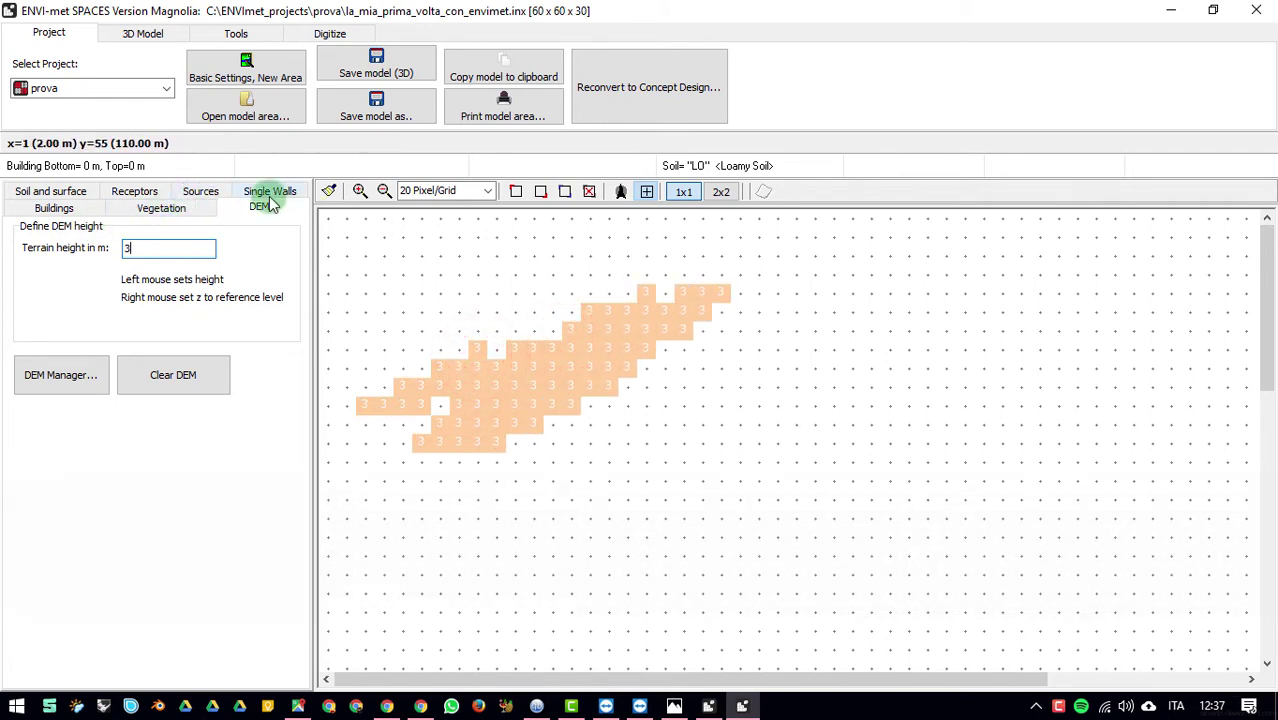
Step: Set the building top to 5 m and paint a large irregular building in the middle of the visible grid
click(56, 208)
click(268, 251)
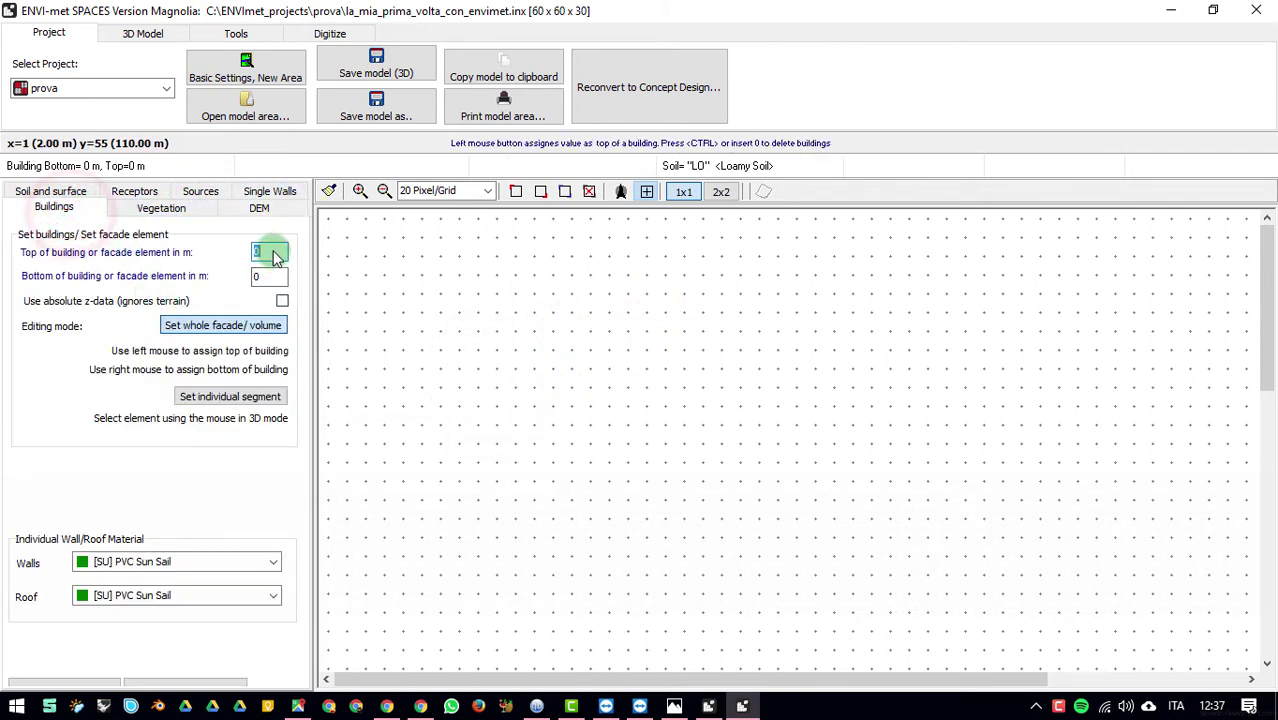
text(5)
mouse_move(562, 333)
mouse_down()
mouse_move(707, 345)
mouse_move(726, 458)
mouse_move(577, 478)
mouse_move(663, 520)
mouse_move(688, 385)
mouse_move(672, 397)
mouse_move(676, 436)
mouse_move(596, 415)
mouse_up()
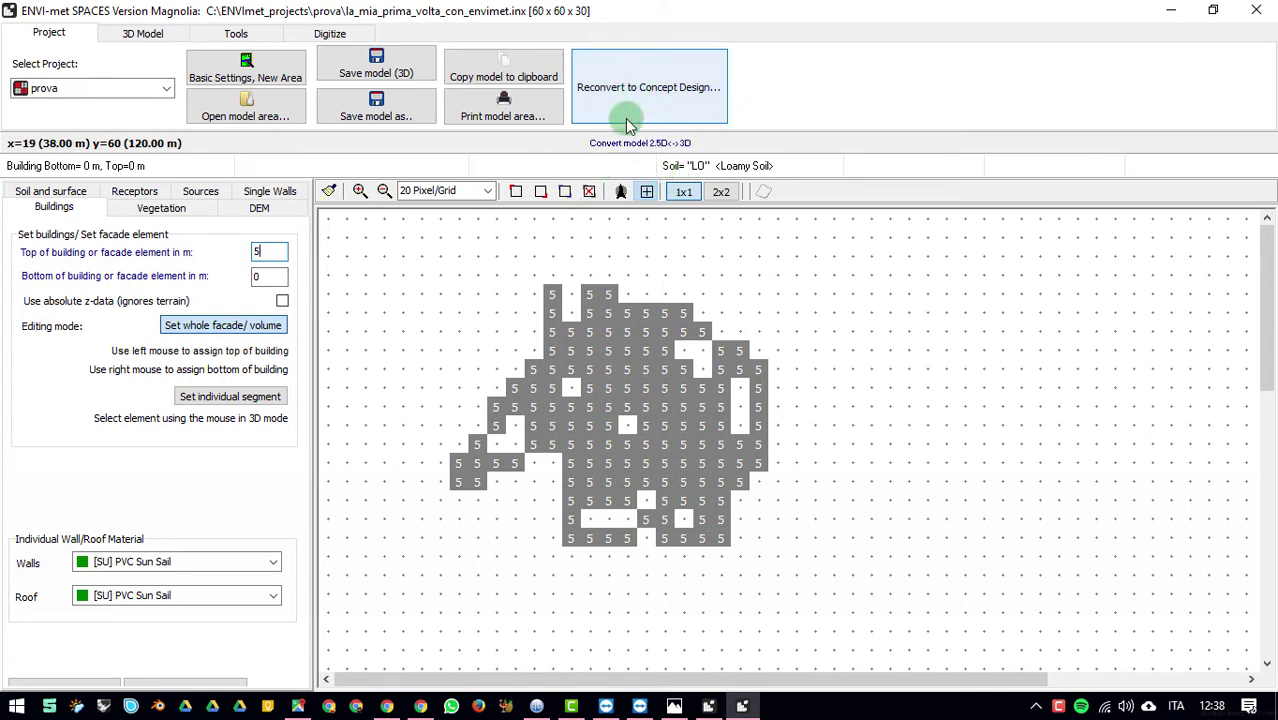
Step: Save the detailed 3D model, open its 3D view and return to the 2D plan
click(412, 62)
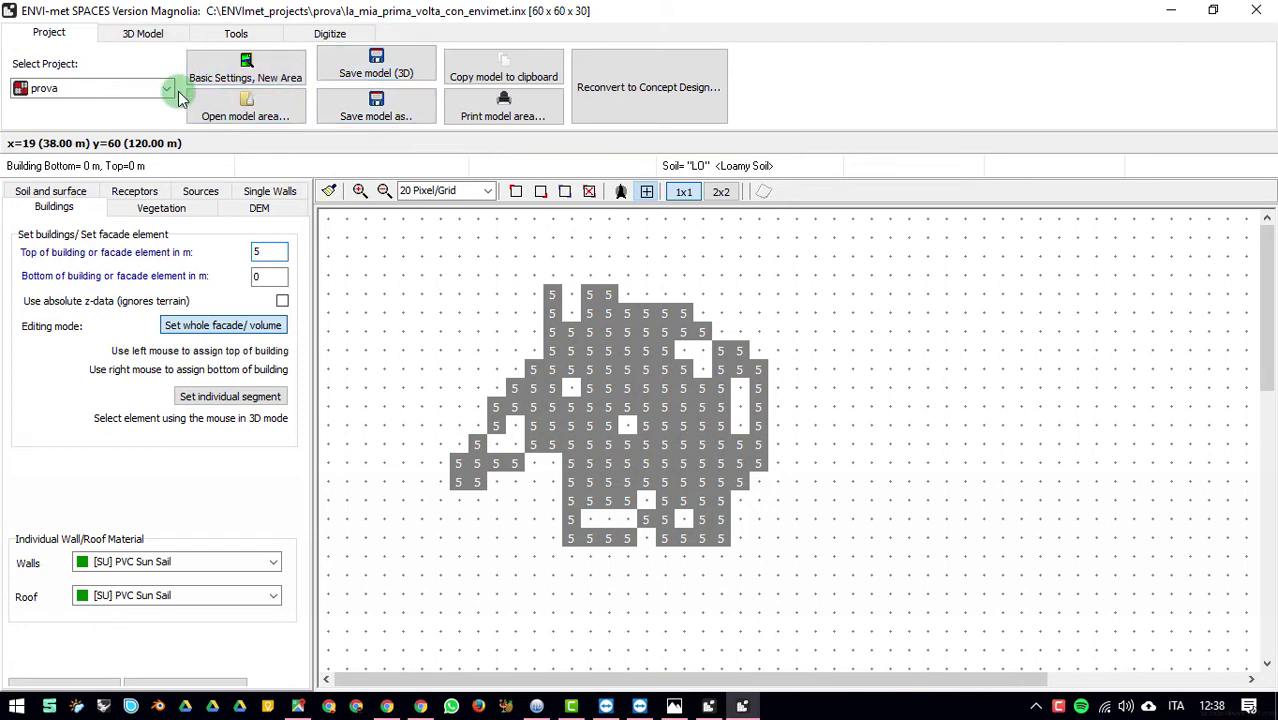
click(160, 35)
click(45, 86)
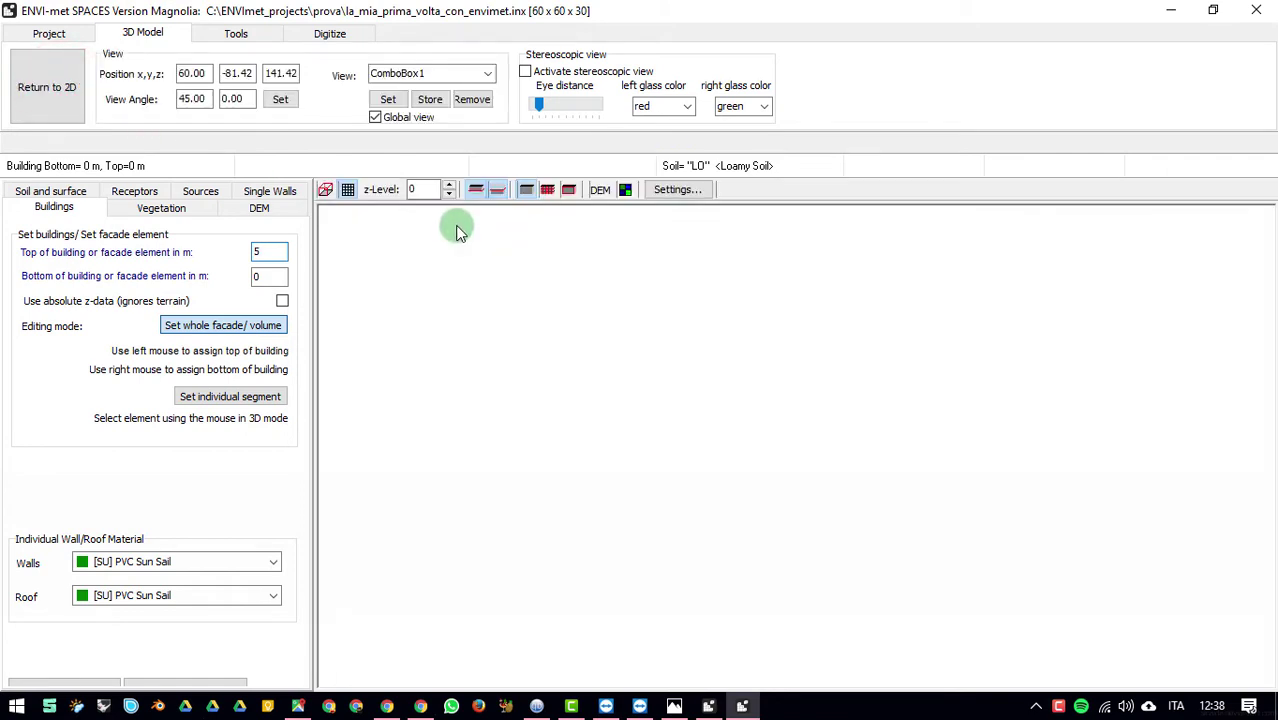
click(47, 87)
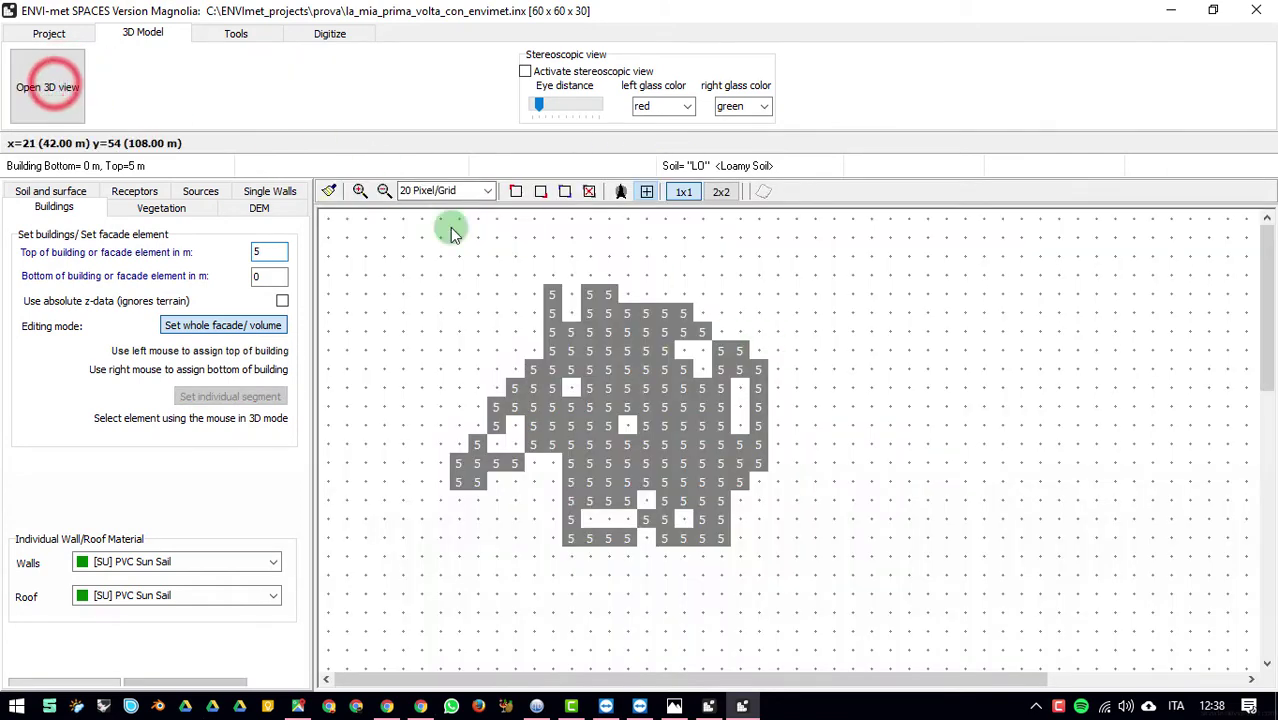
Step: Mark a rectangular area around the building, from the grid's upper-left corner cell to a cell below and right of the building
click(236, 33)
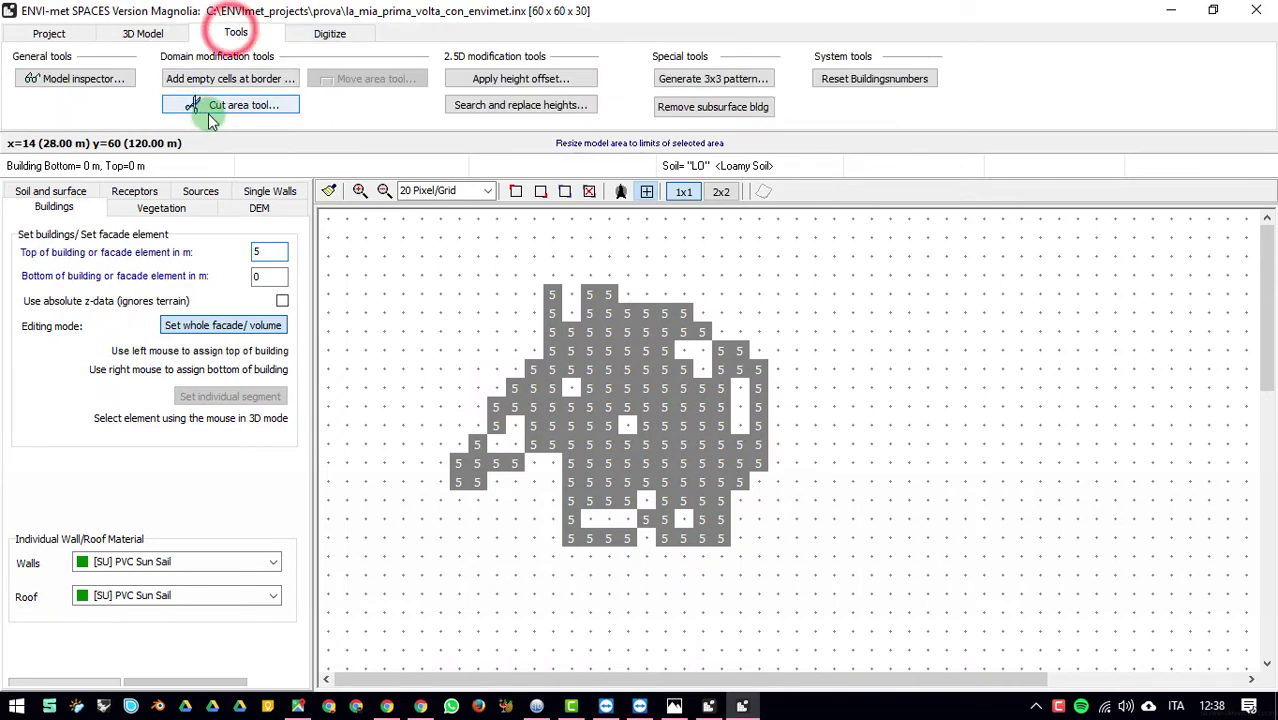
click(140, 33)
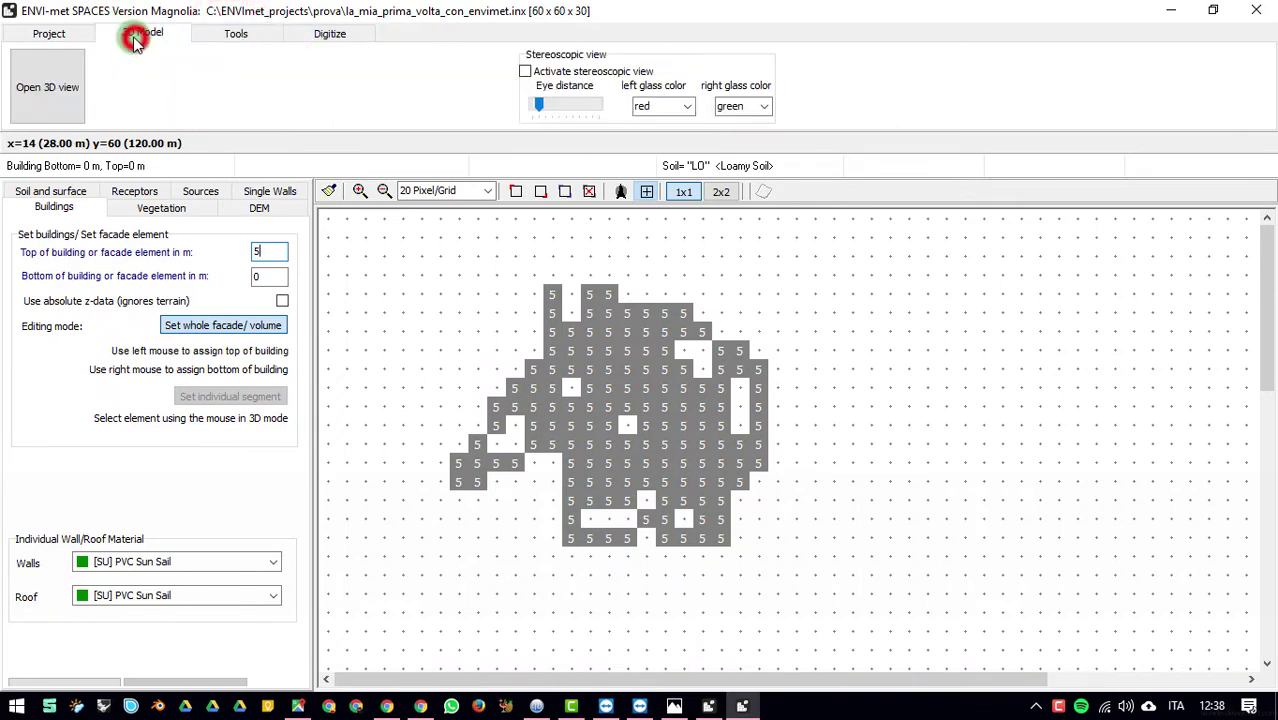
click(232, 35)
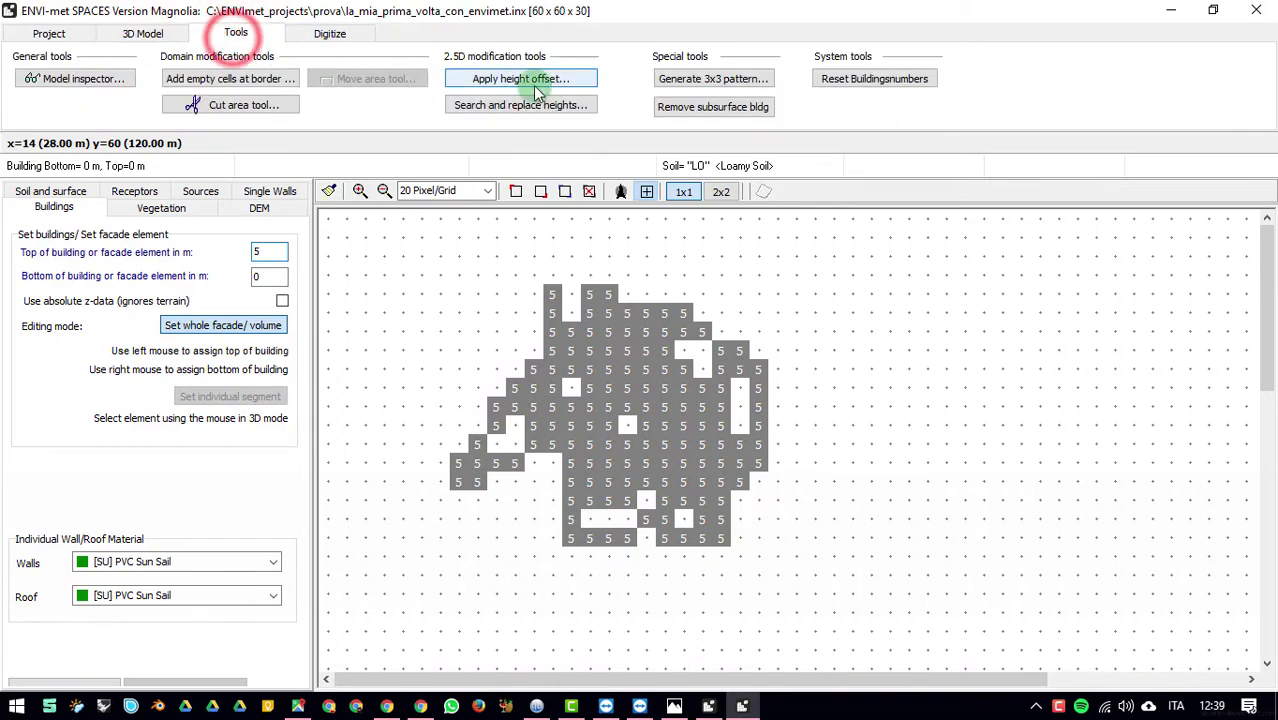
click(516, 191)
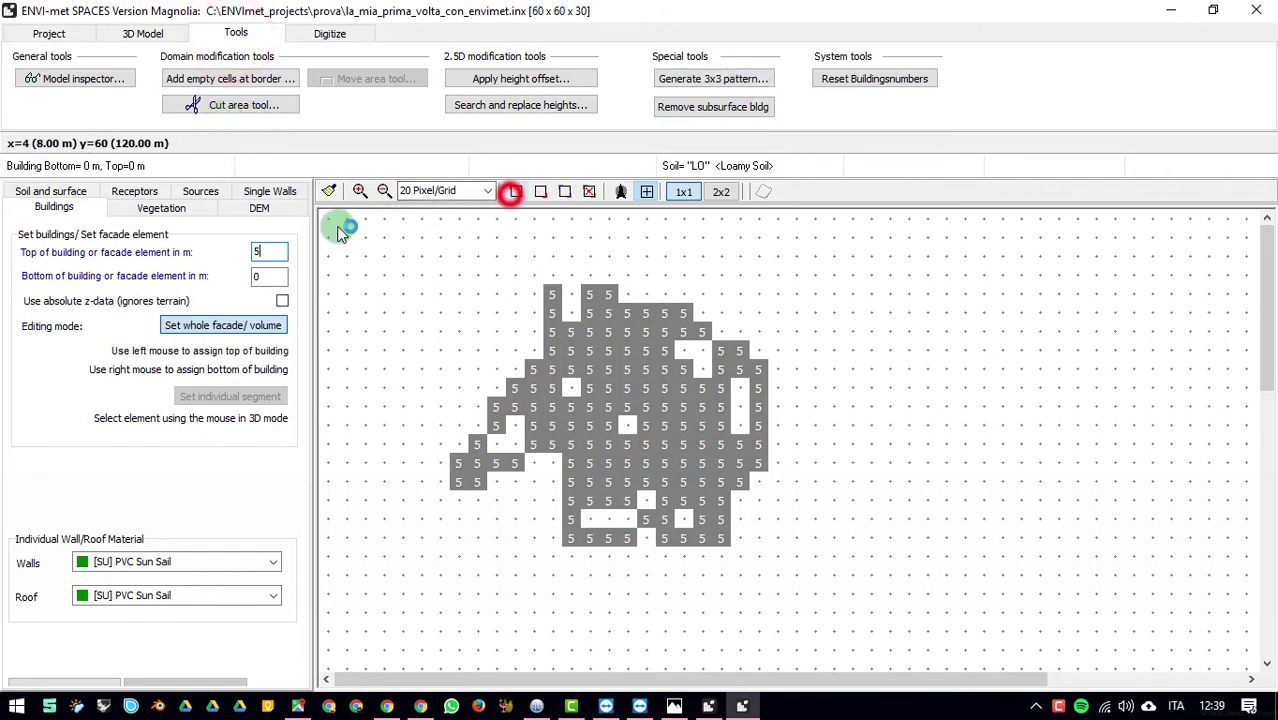
click(328, 218)
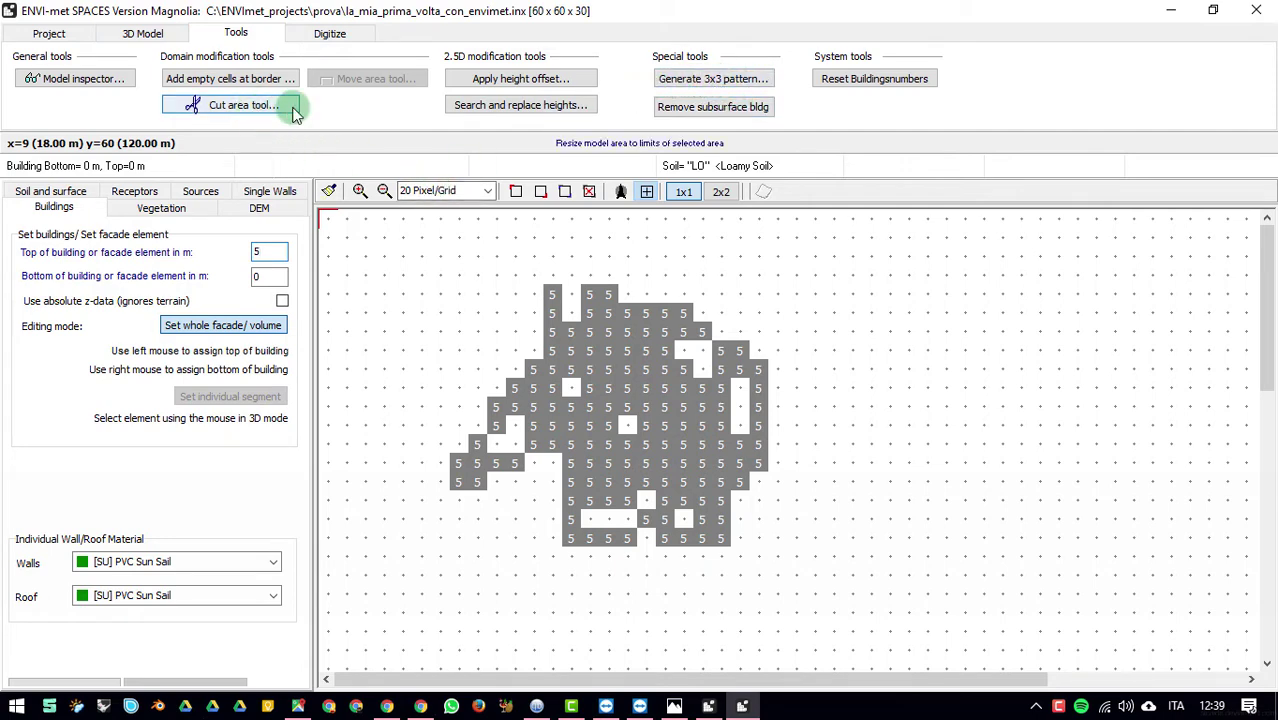
click(540, 191)
click(818, 596)
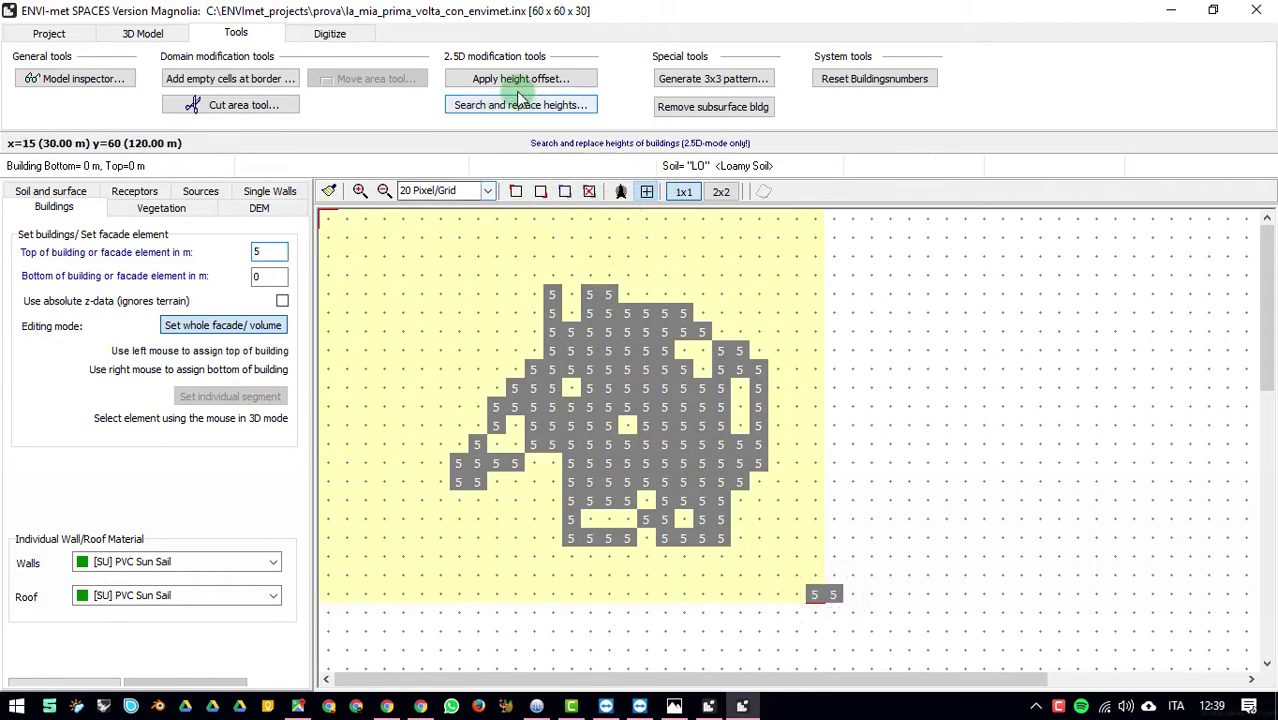
Step: Cut the model domain to the marked rectangle around the building and view the cropped model in 3D
click(254, 116)
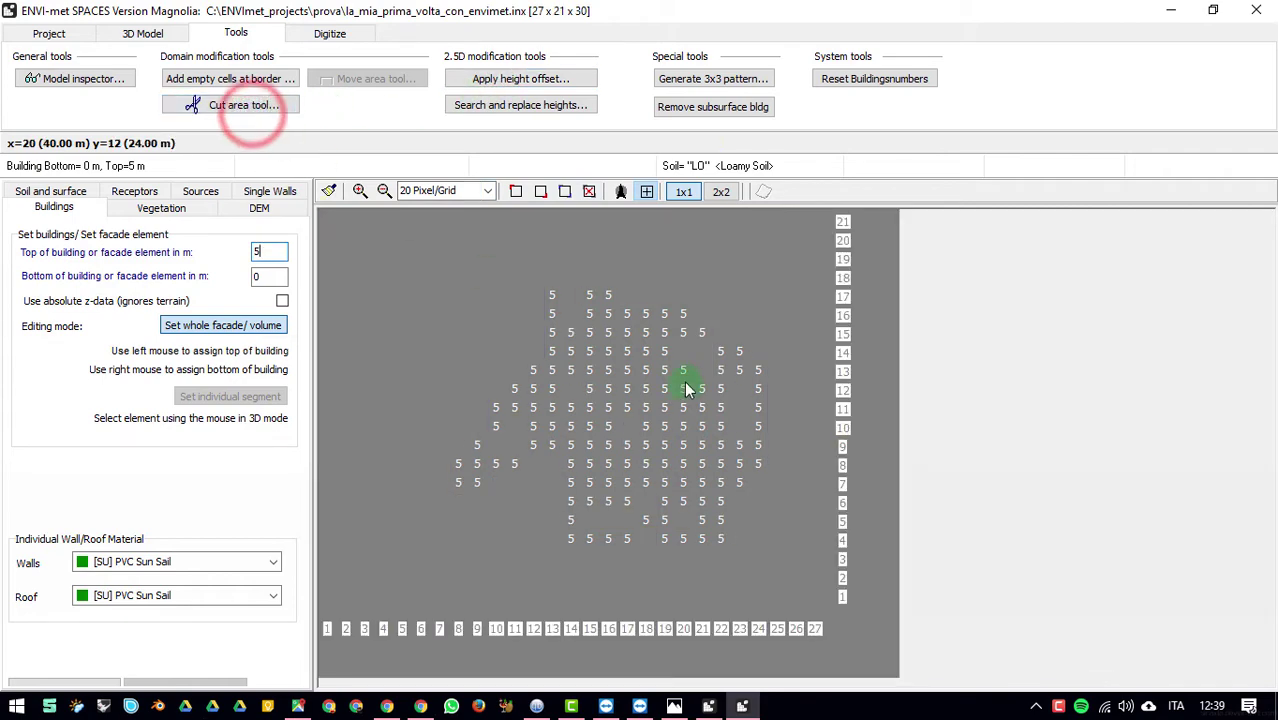
click(383, 191)
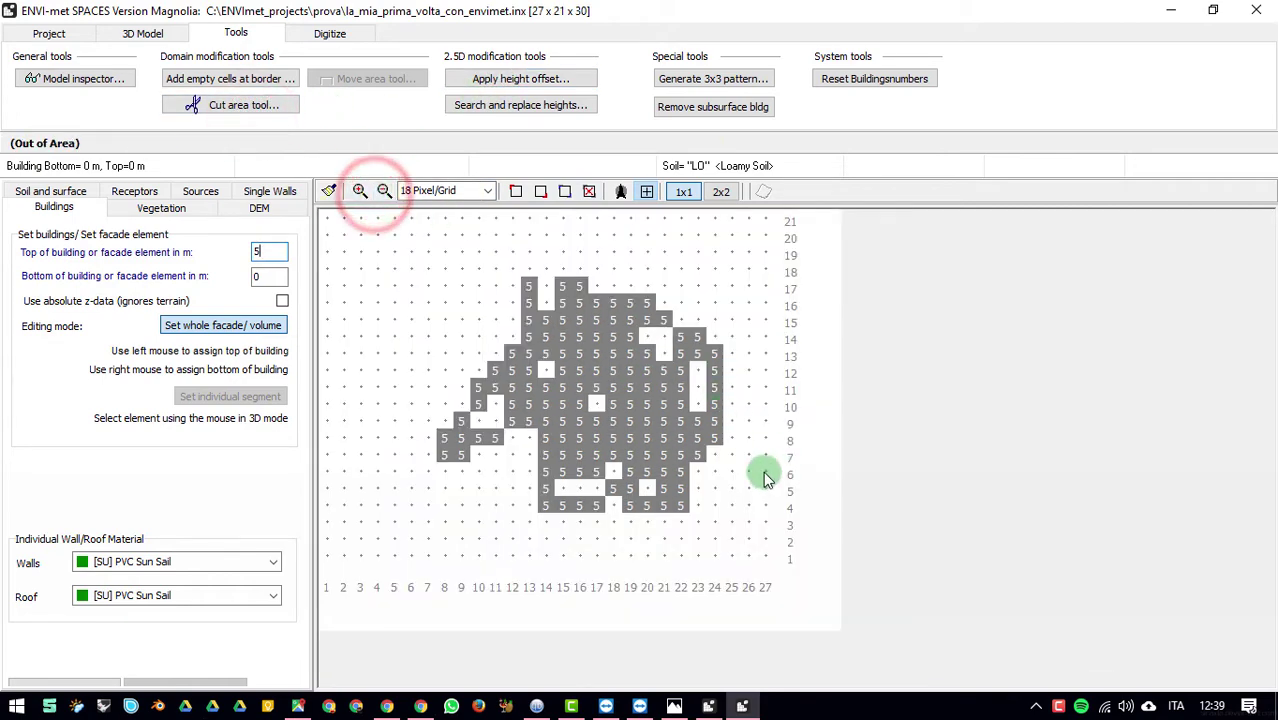
click(143, 33)
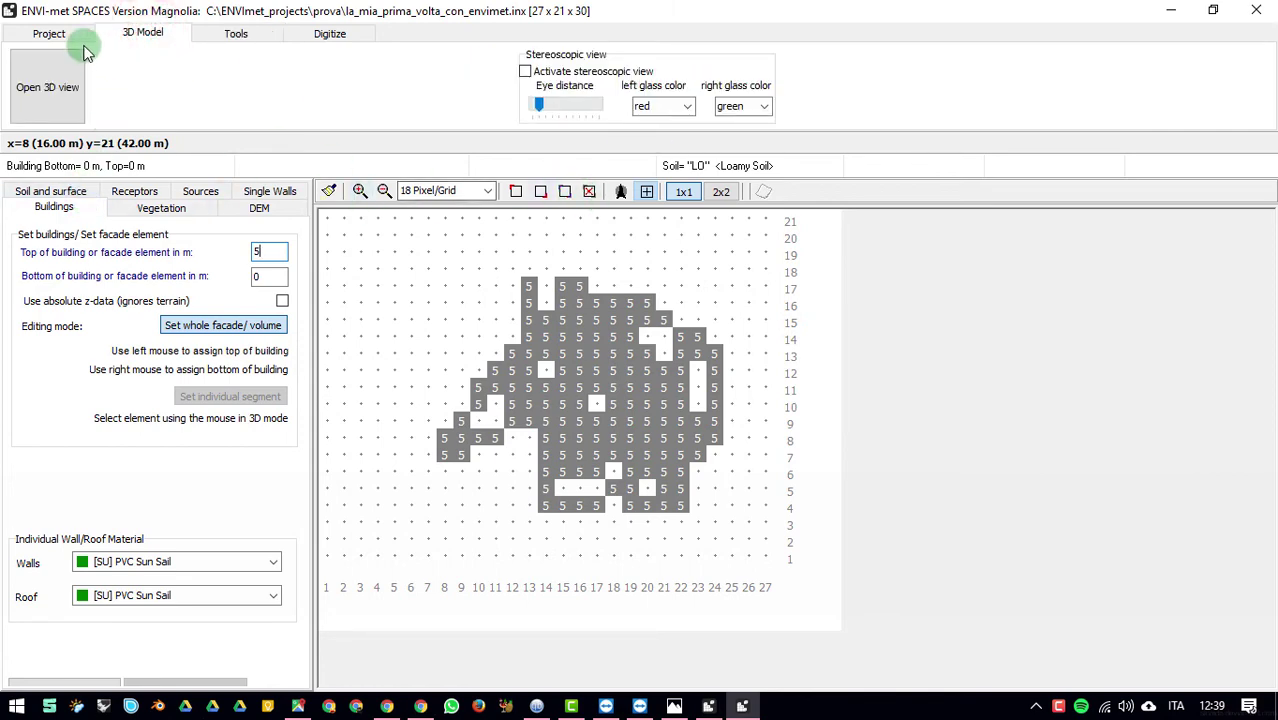
click(47, 87)
scroll(820, 430, up, 10)
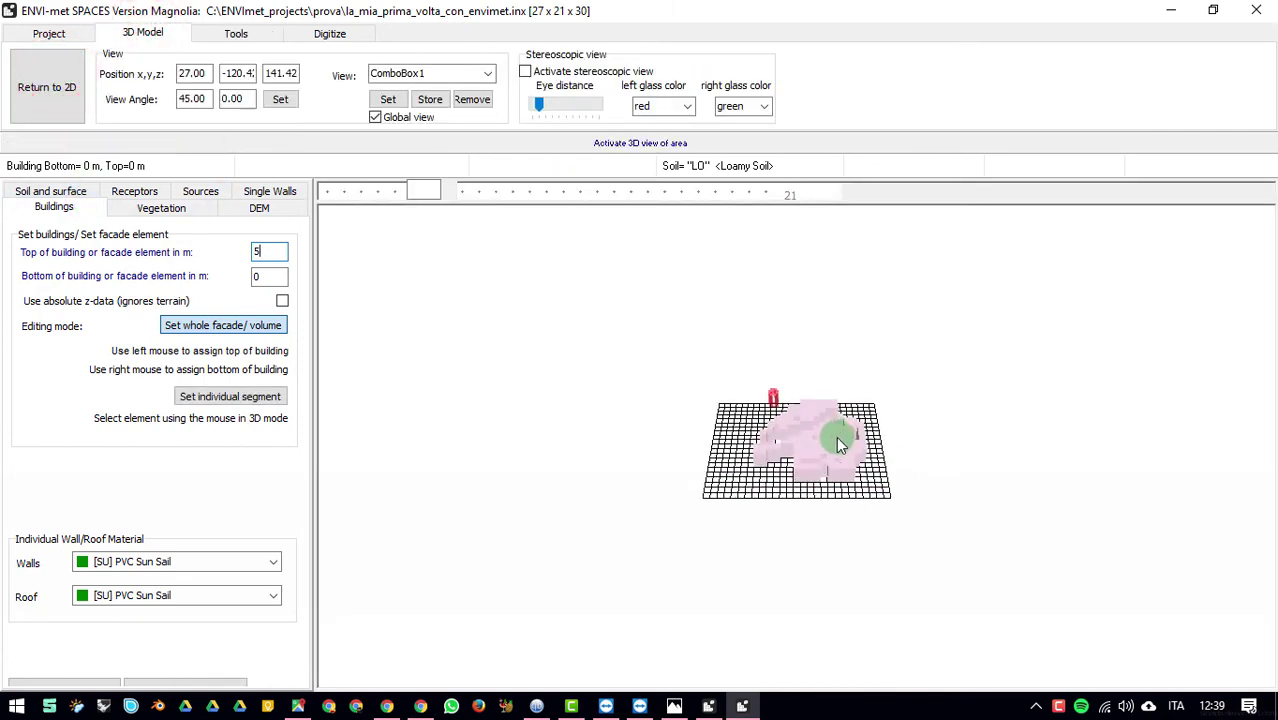
scroll(739, 382, down, 3)
scroll(750, 378, down, 5)
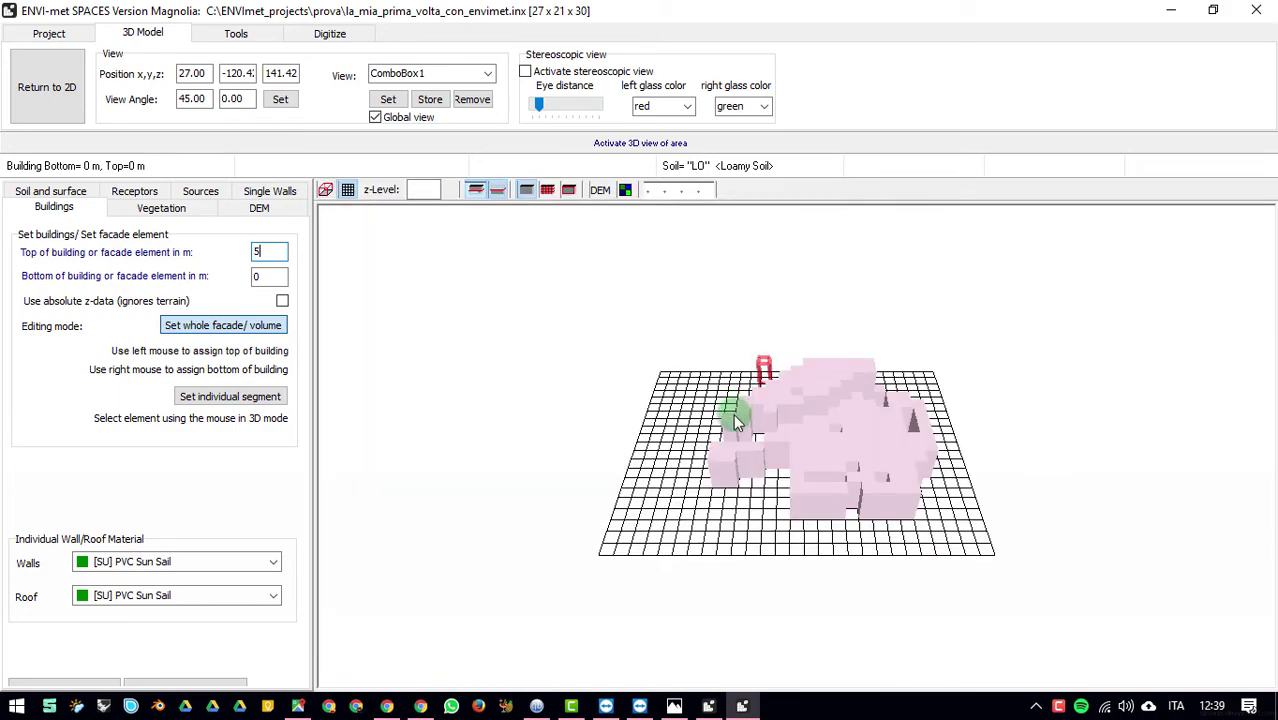
mouse_move(727, 428)
mouse_down()
mouse_move(856, 423)
mouse_move(872, 407)
mouse_move(796, 354)
mouse_move(722, 359)
mouse_move(819, 456)
mouse_move(818, 473)
mouse_up()
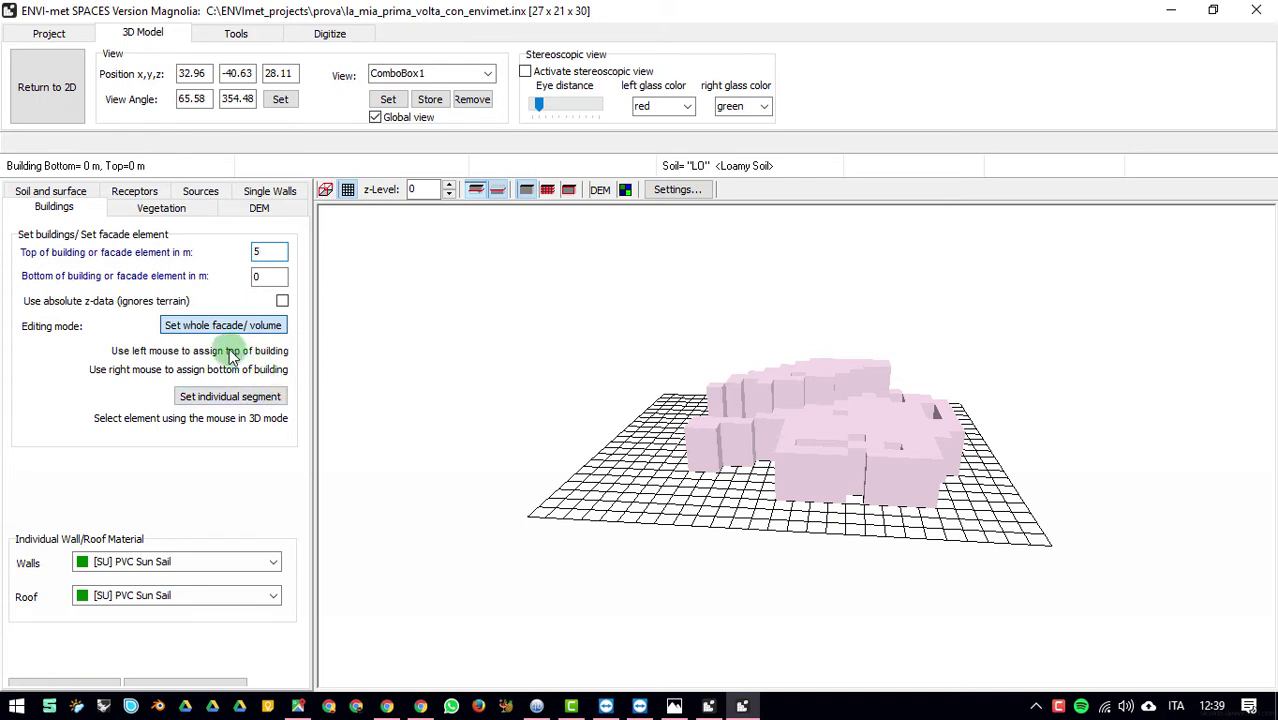
Step: Switch building editing to individual segments, with [PC] Concrete Wall, Photoactive for walls and [CU] Copper (single layer) for roofs
click(236, 397)
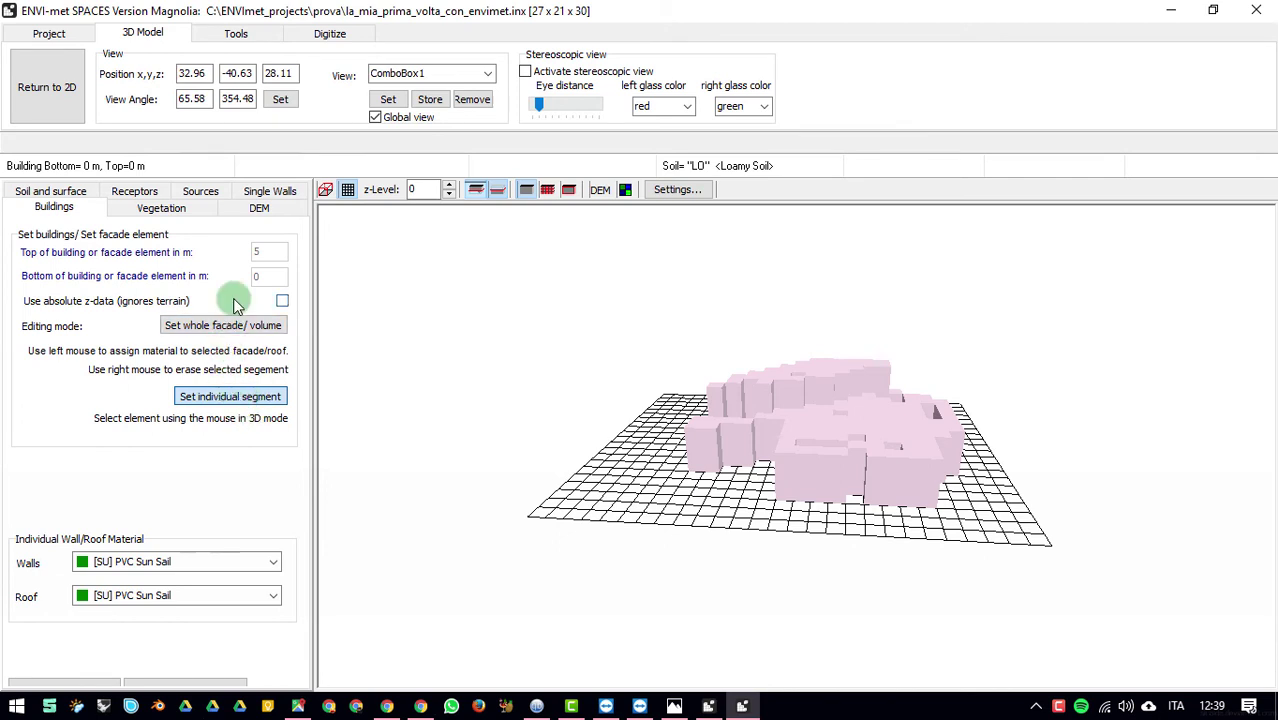
click(125, 561)
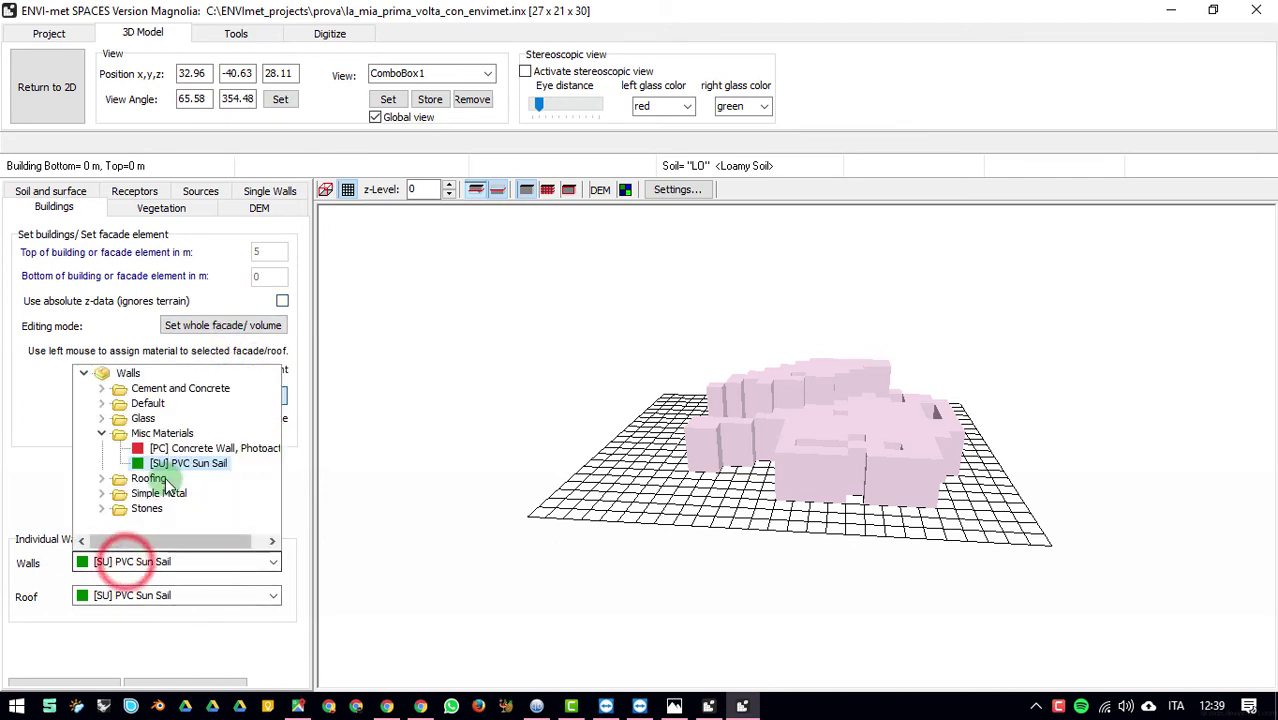
click(163, 448)
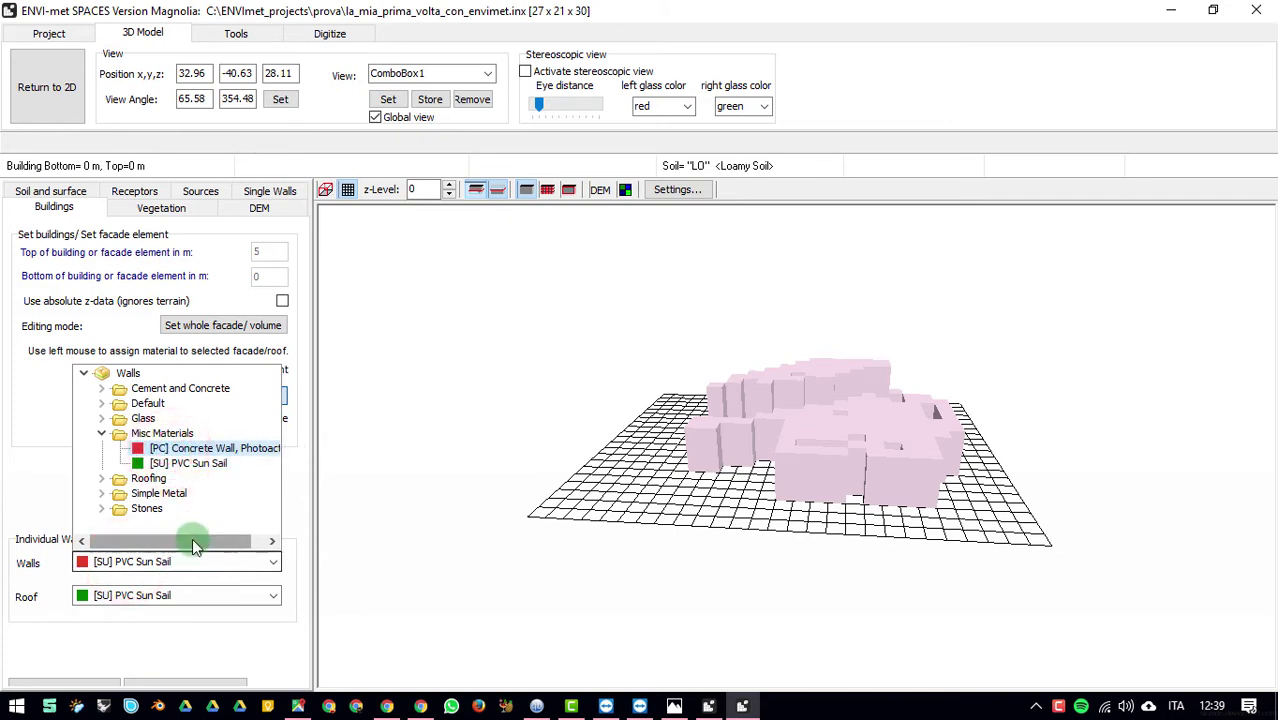
click(165, 593)
click(103, 528)
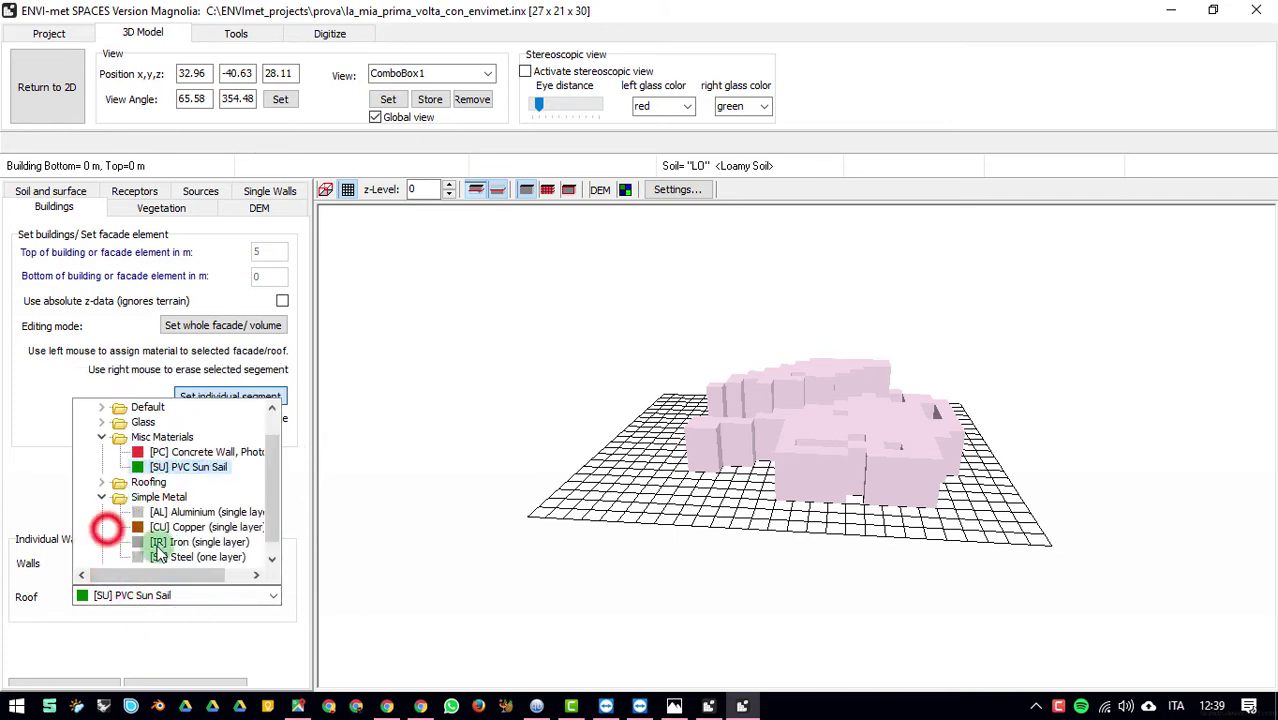
click(176, 527)
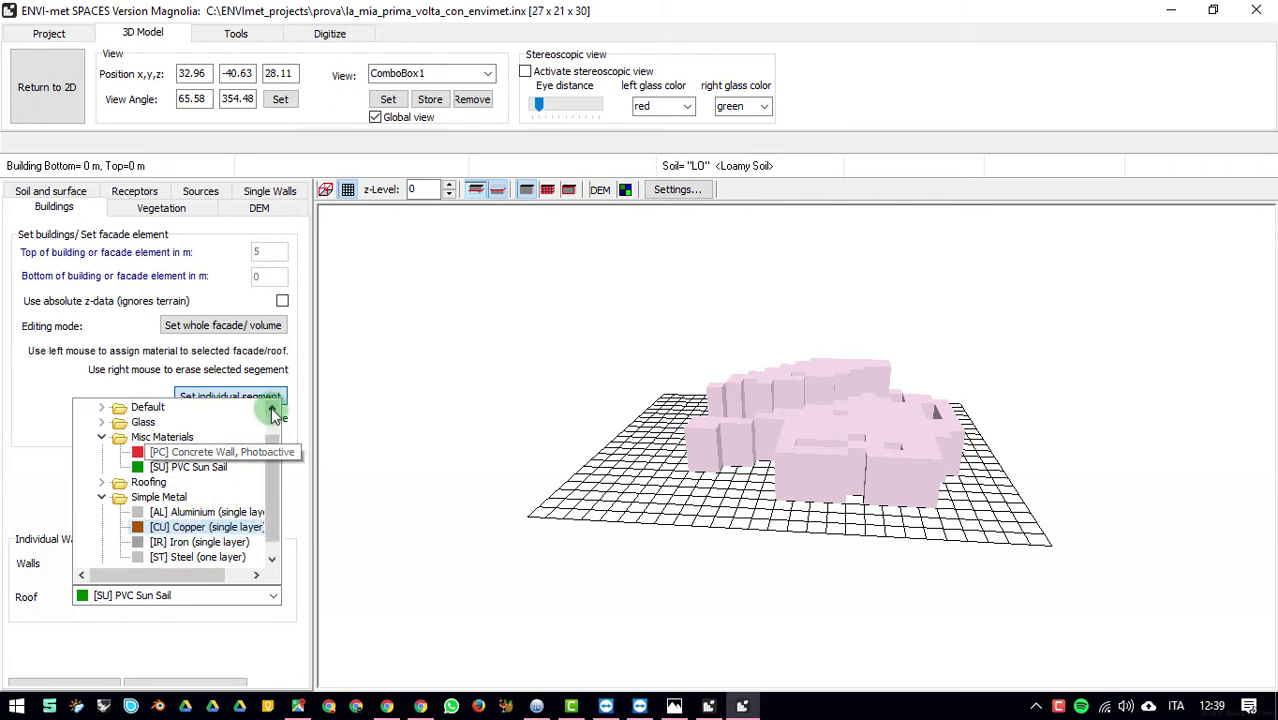
click(116, 656)
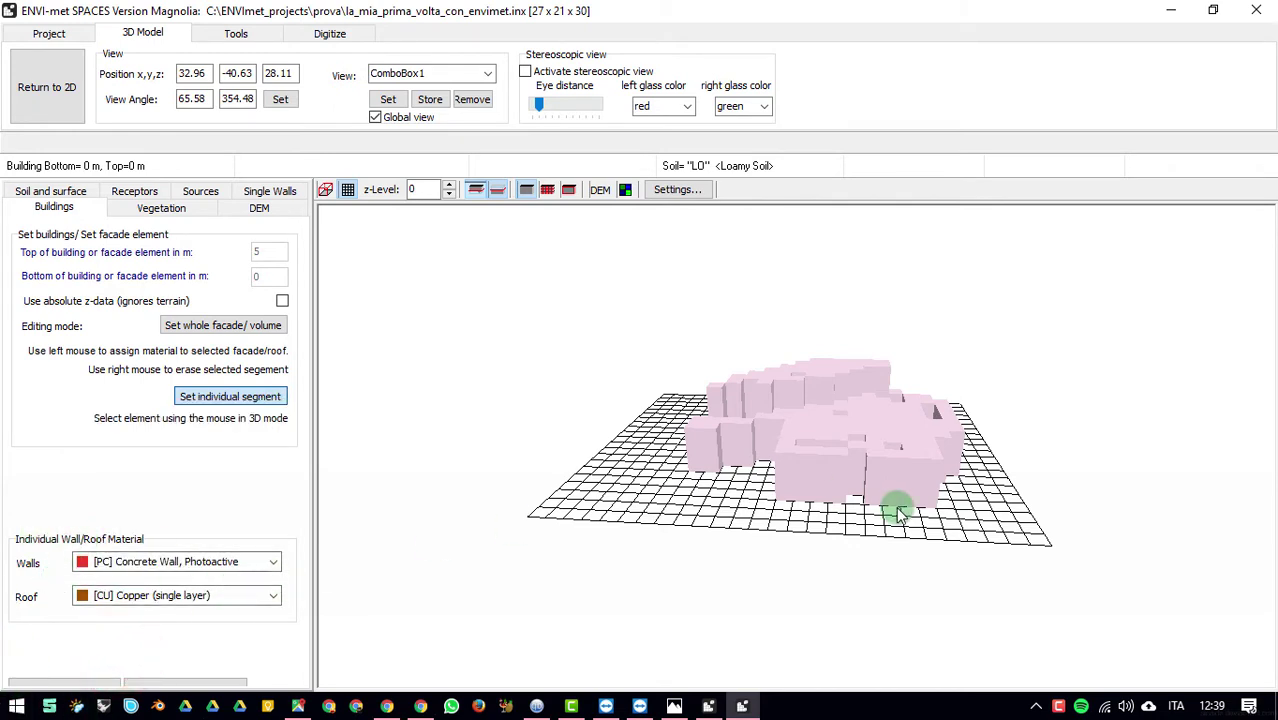
Step: Apply the photoactive concrete to upper wall segments on the building's front facade and copper to a small roof patch near its corner
click(808, 476)
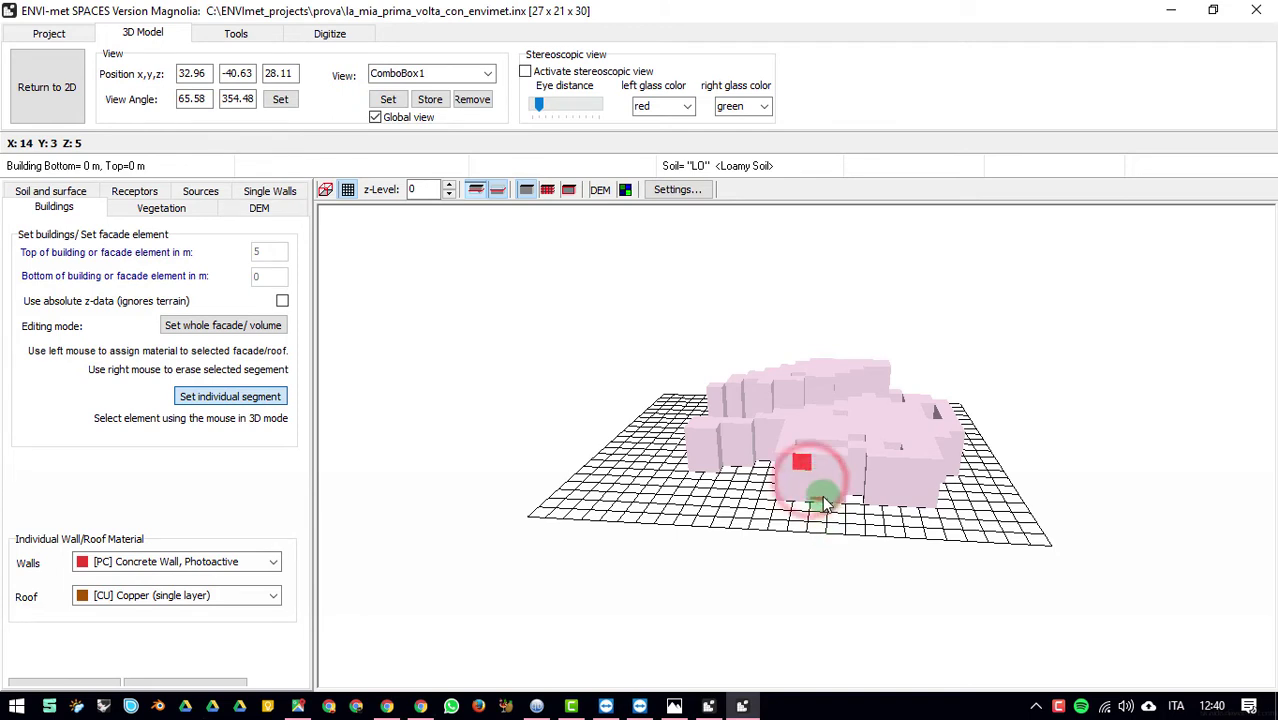
scroll(818, 485, up, 2)
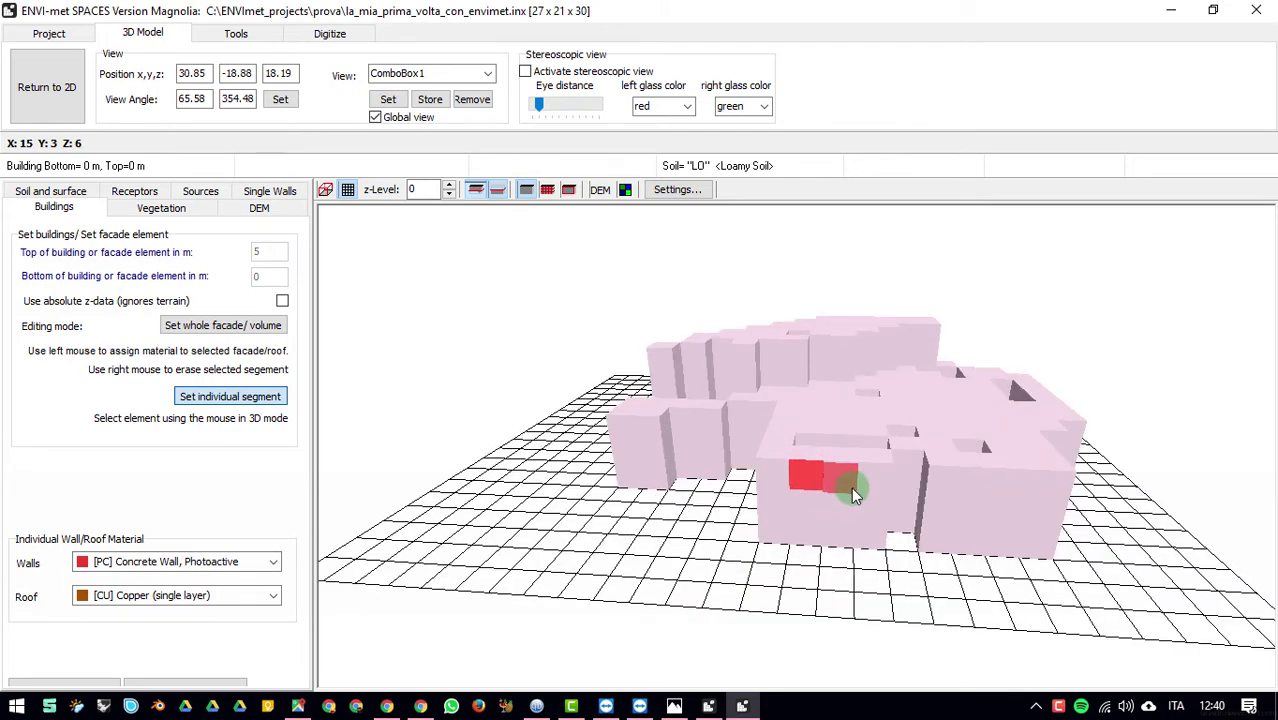
click(851, 487)
click(870, 497)
drag(881, 475, 719, 482)
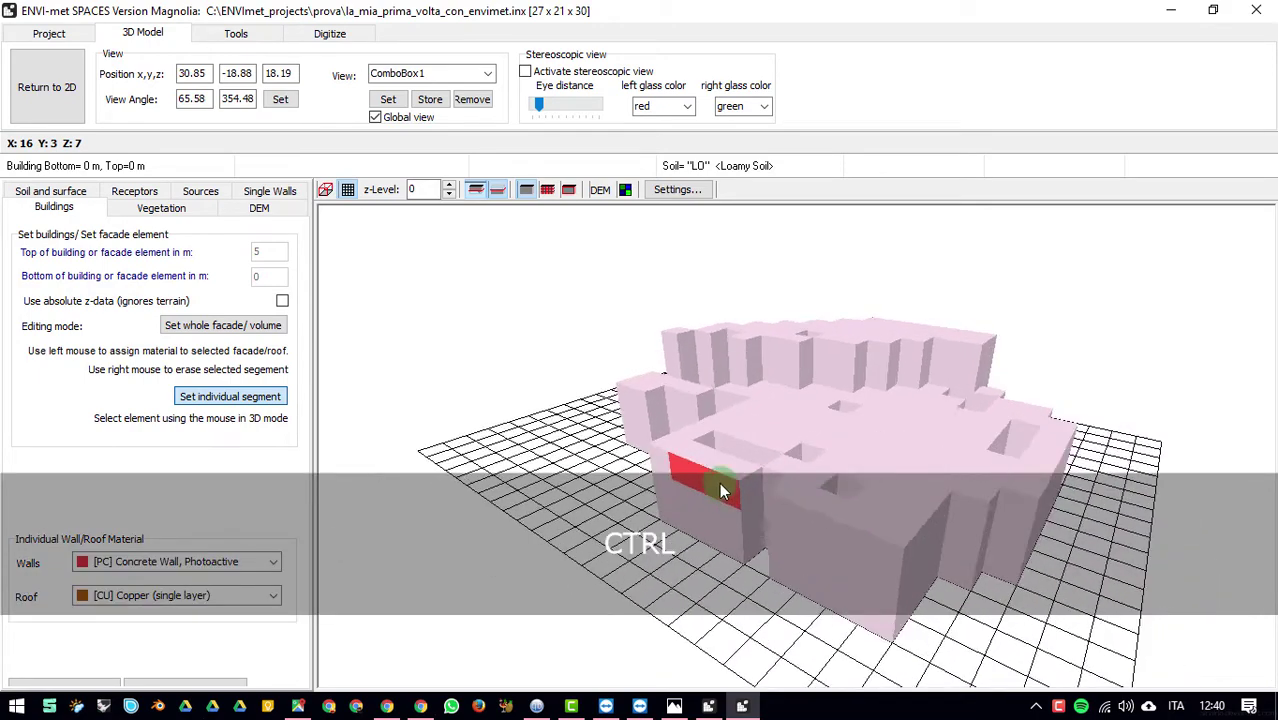
click(739, 514)
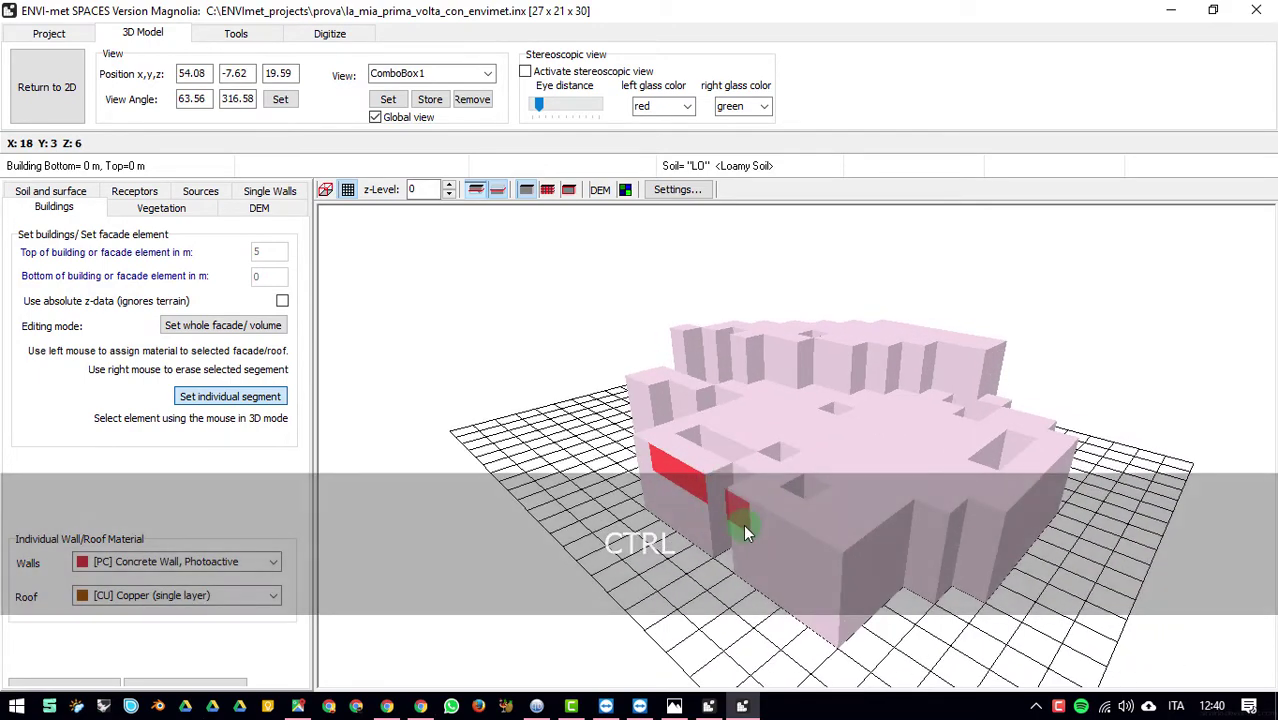
mouse_move(743, 524)
mouse_down()
mouse_move(813, 559)
mouse_move(802, 522)
mouse_move(768, 532)
mouse_move(777, 508)
mouse_move(763, 500)
mouse_move(765, 536)
mouse_move(807, 551)
mouse_move(713, 514)
mouse_up()
key(ctrl)
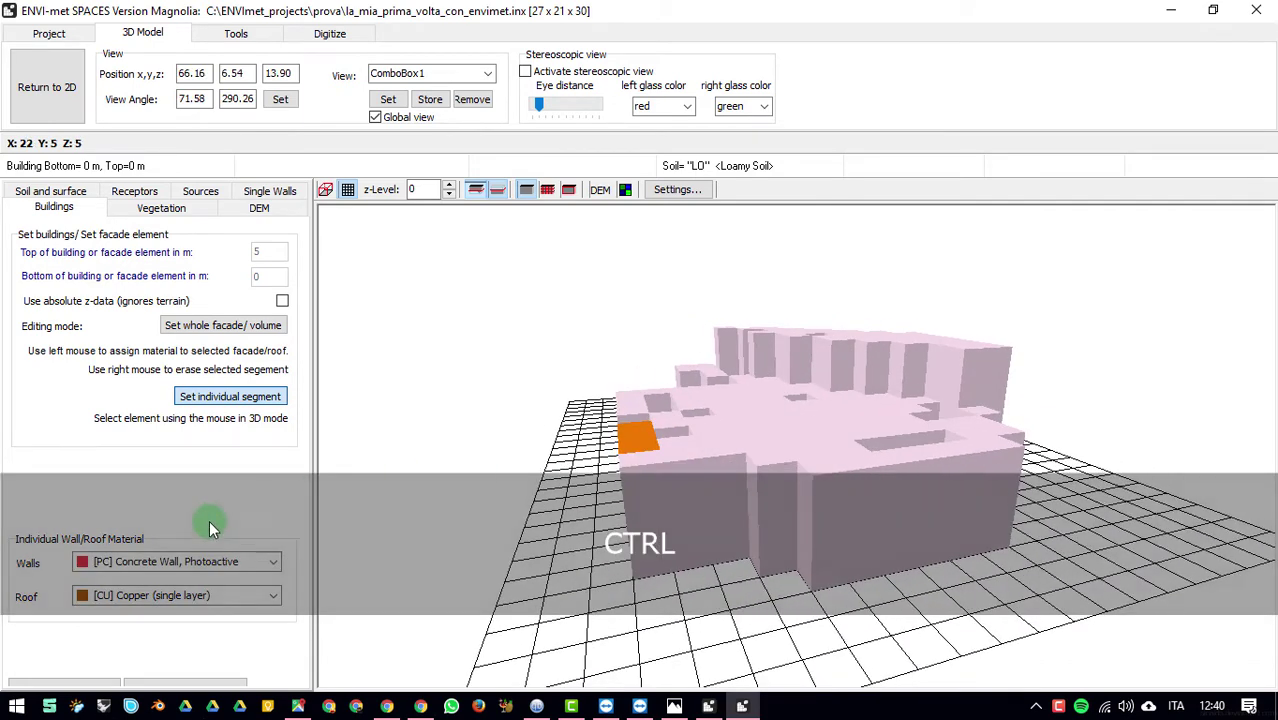
Step: Assign [SU] PVC Sun Sail to the upper two rows of the side wall below the copper patch and copper to roof cells along its edge
click(115, 561)
click(157, 462)
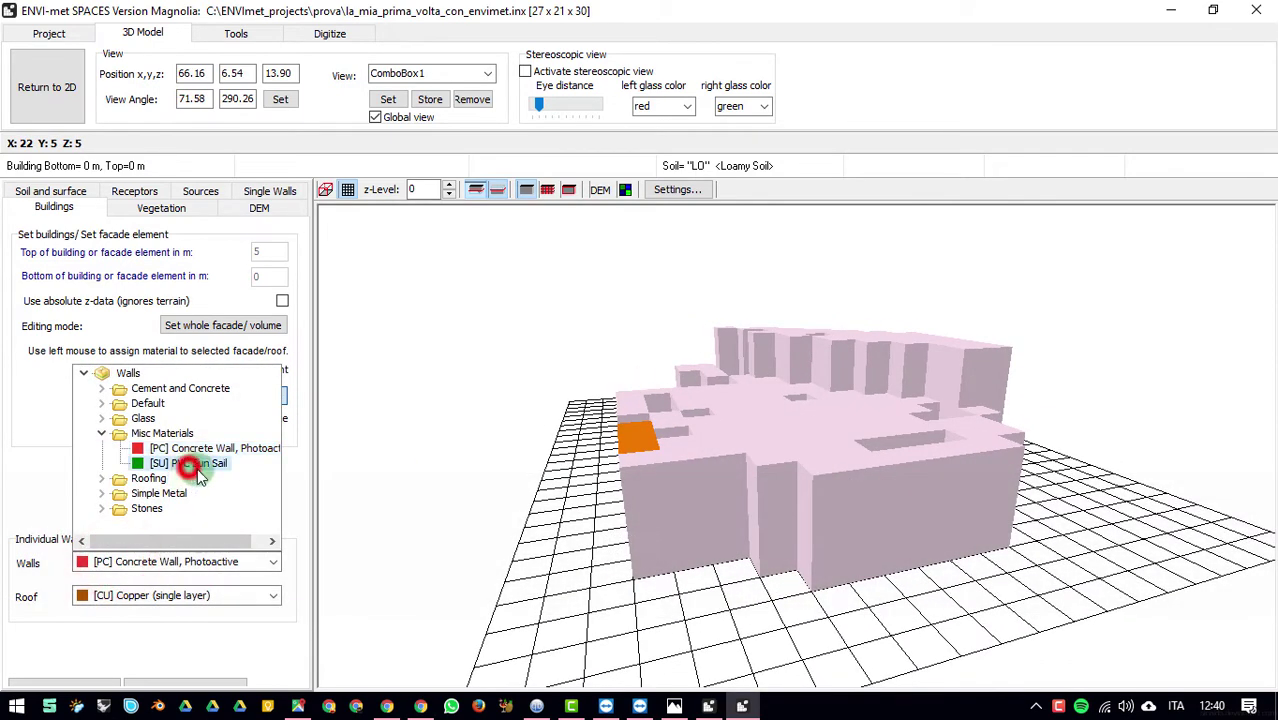
click(650, 498)
click(692, 486)
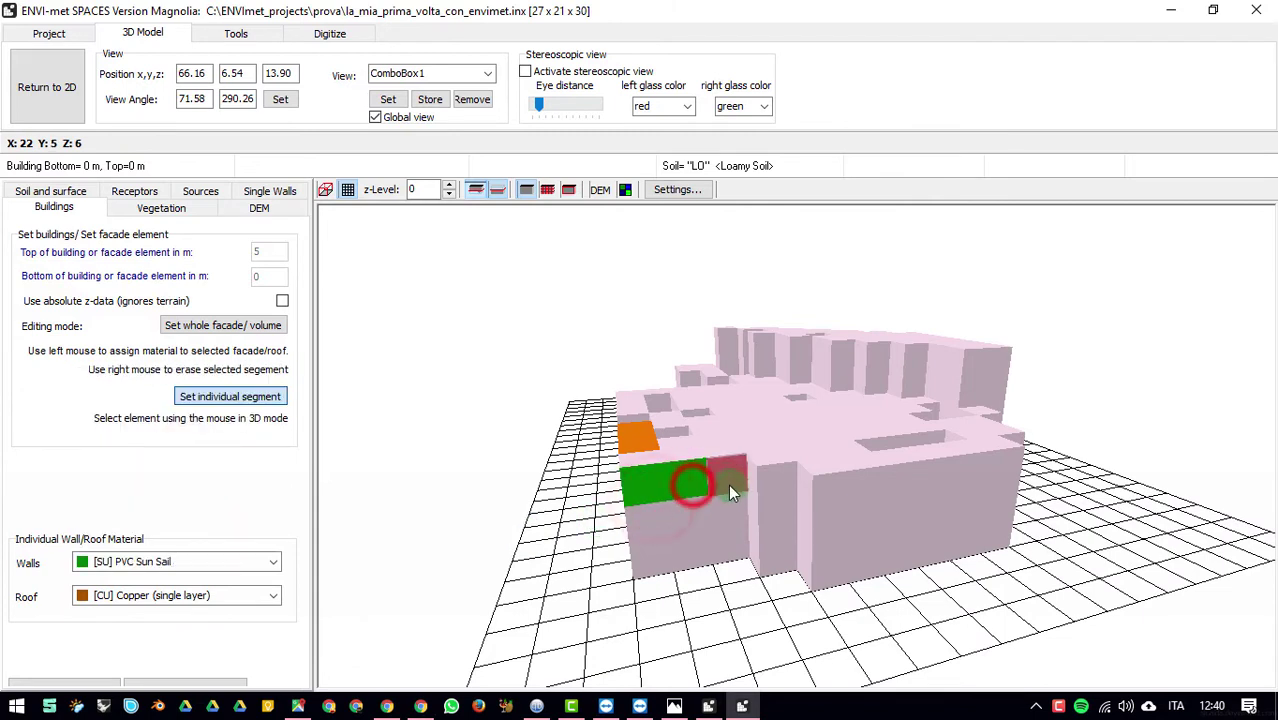
click(728, 487)
click(727, 513)
click(690, 516)
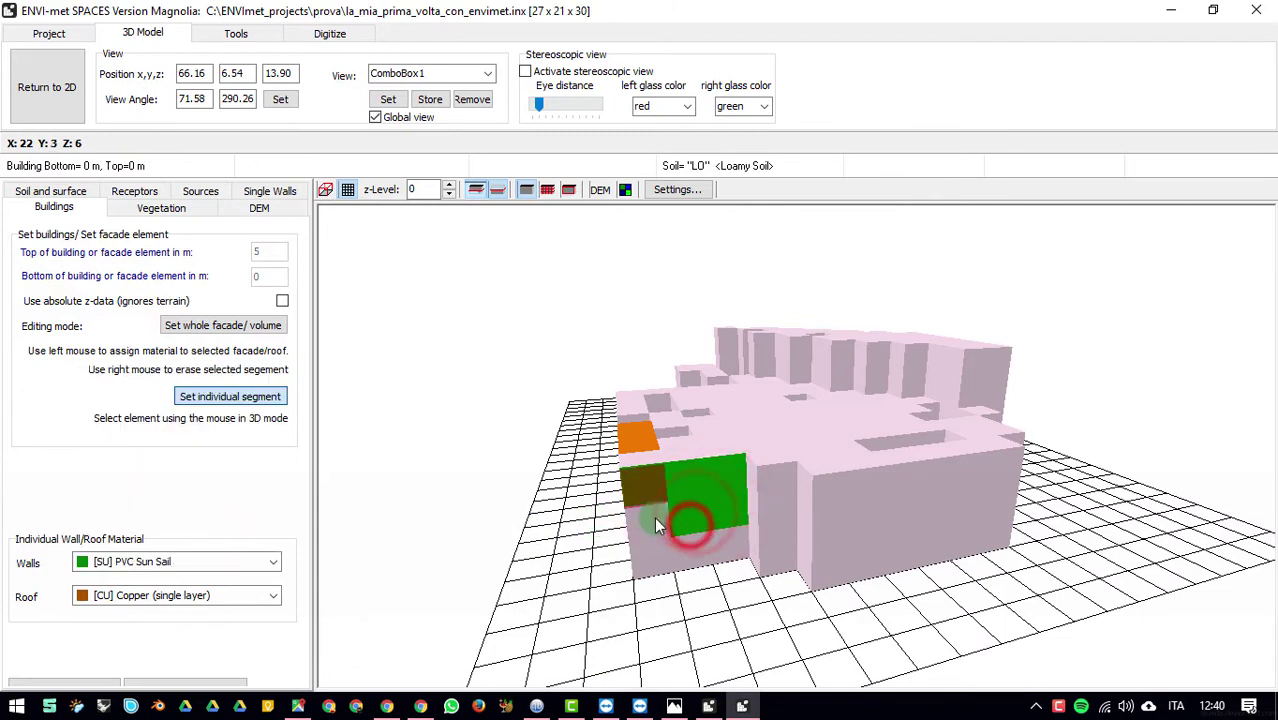
click(654, 518)
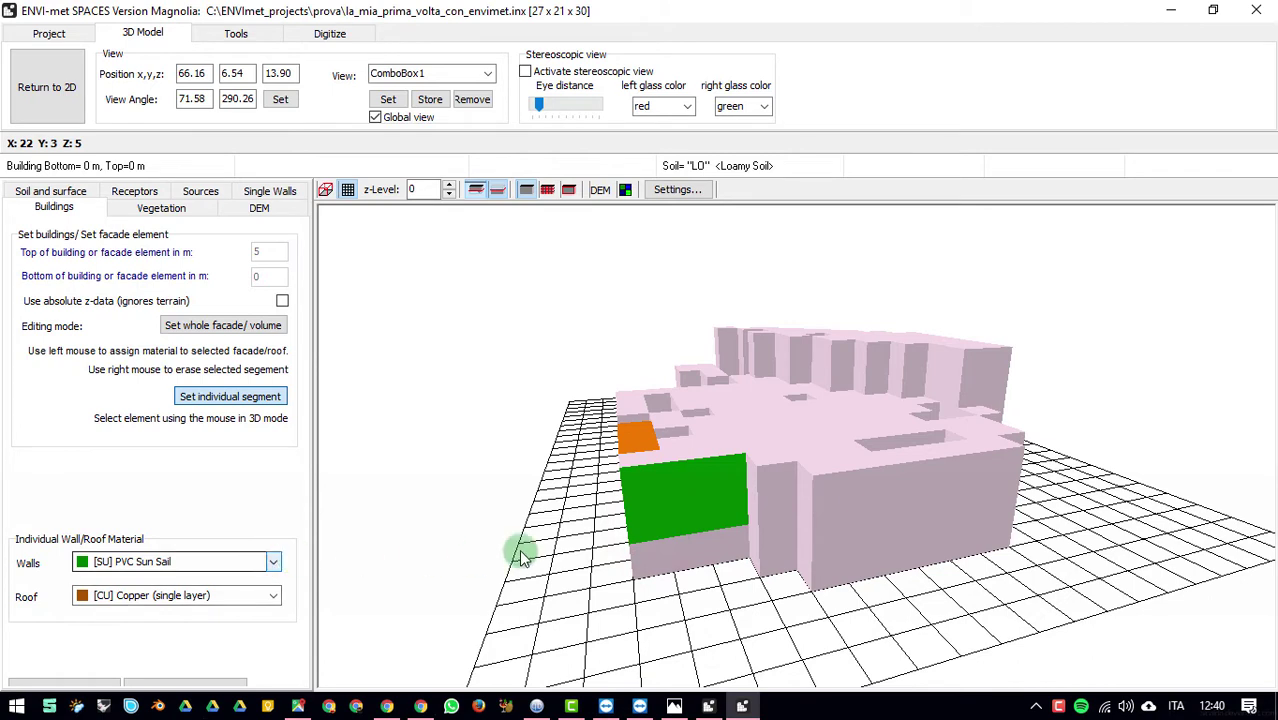
click(697, 447)
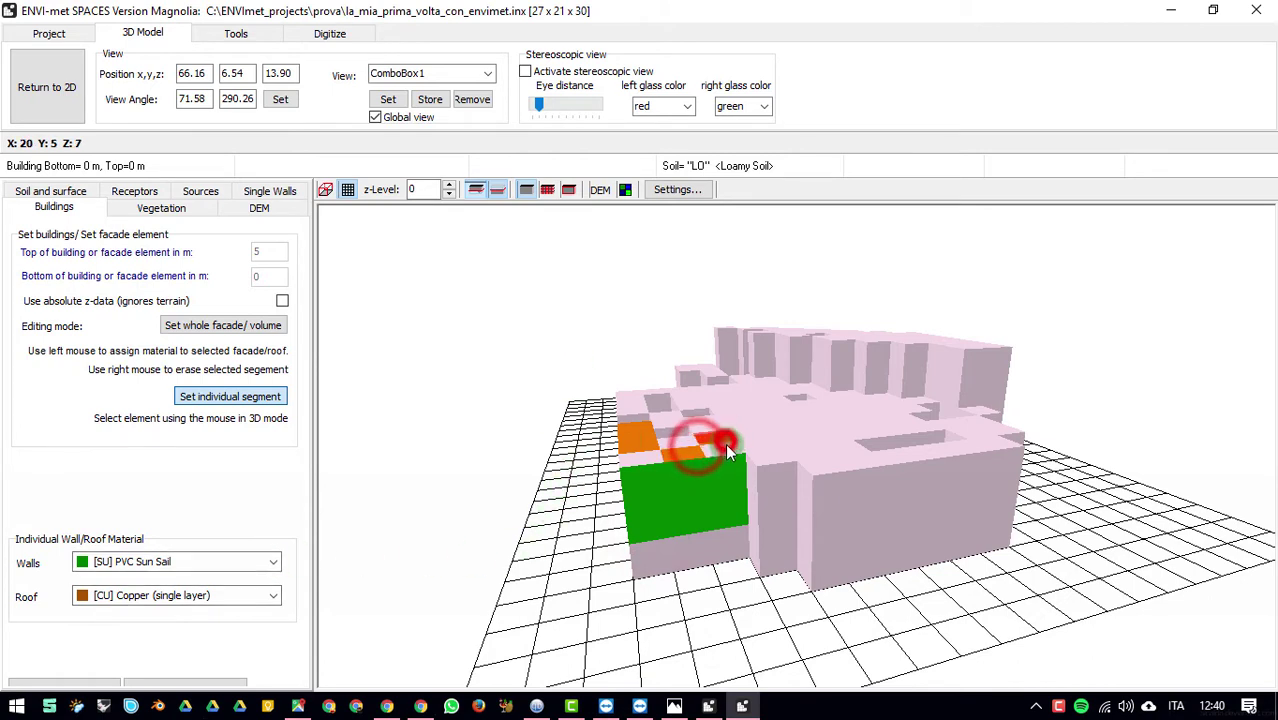
click(724, 441)
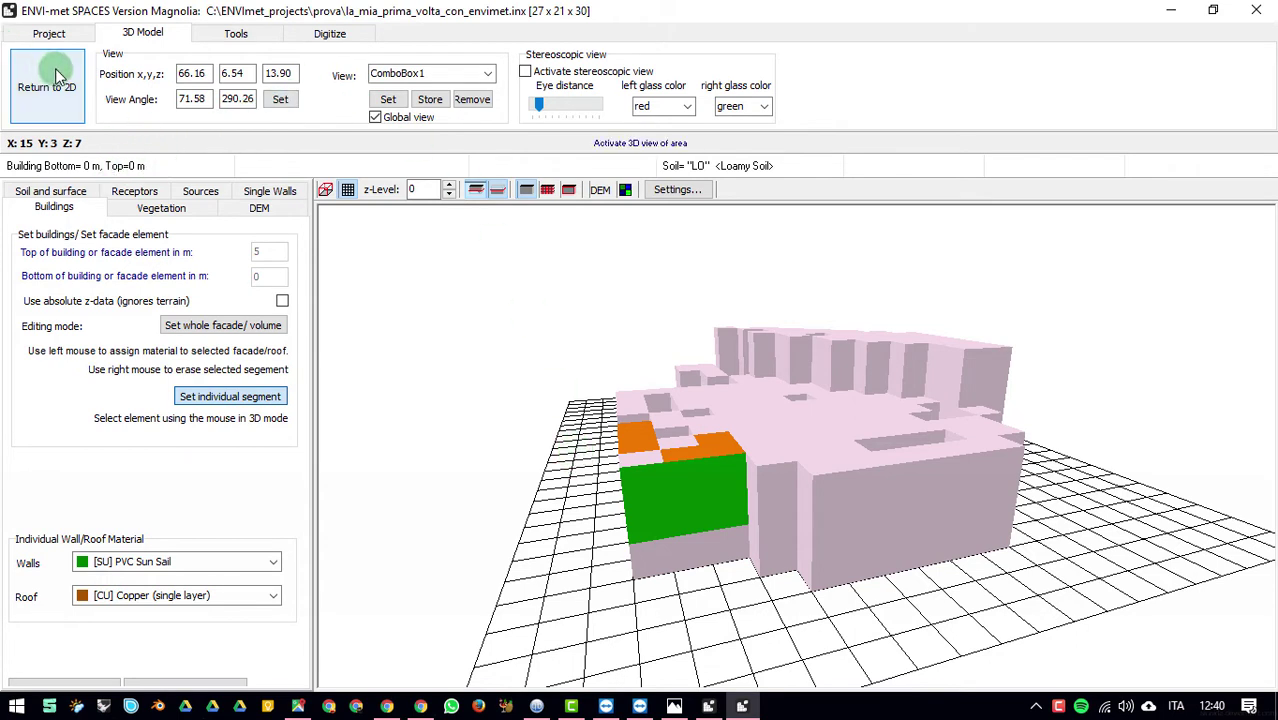
Step: Check the model in the 2D plan, then inspect the building from its opposite side in the 3D view
click(50, 82)
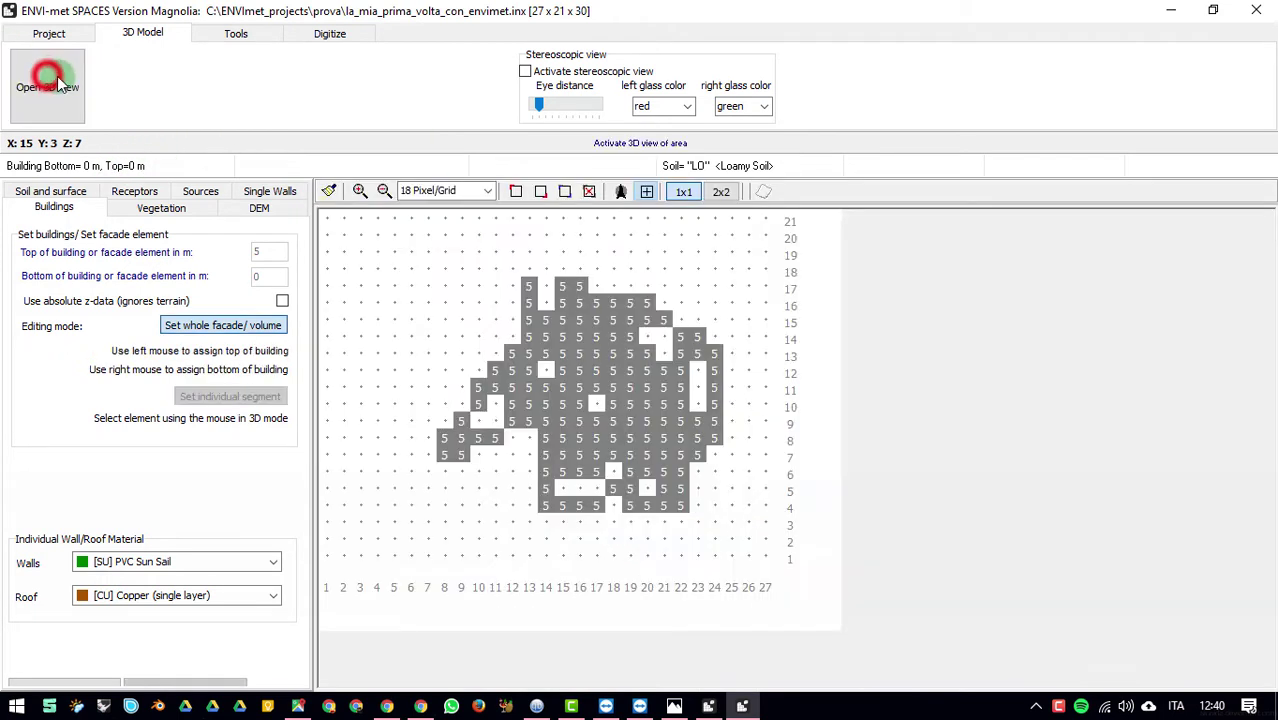
click(383, 191)
click(383, 191)
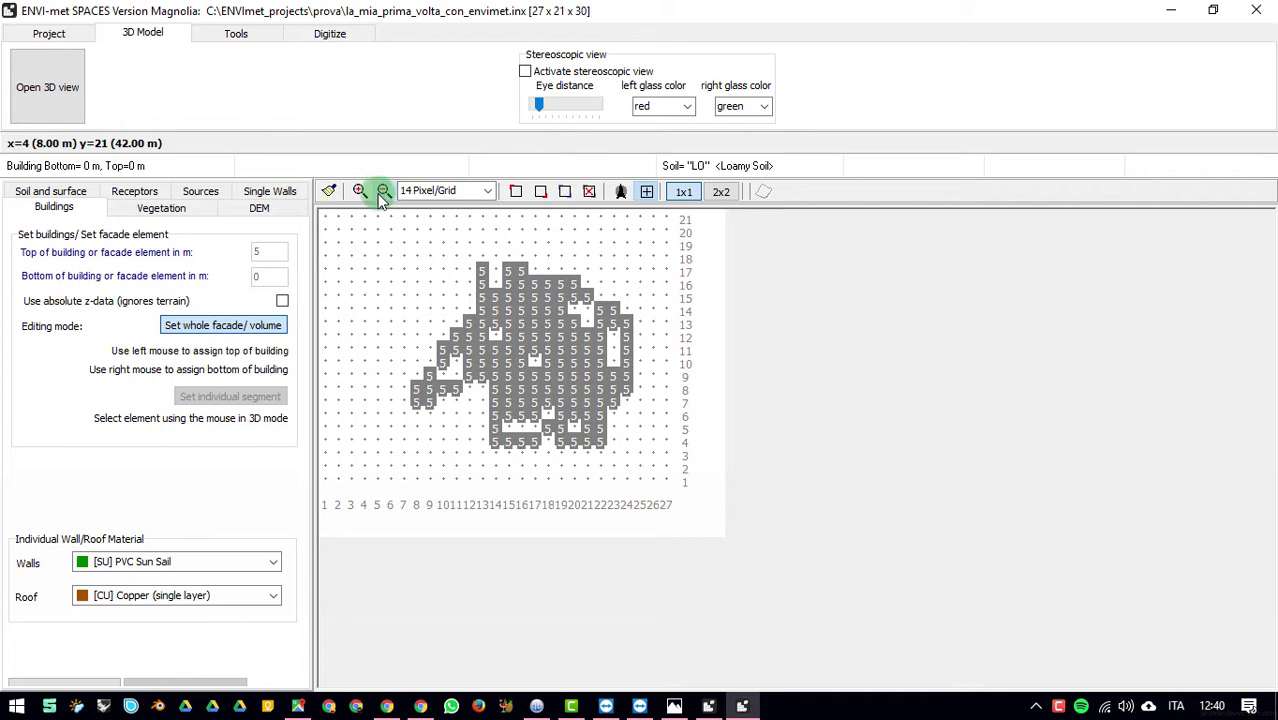
click(47, 87)
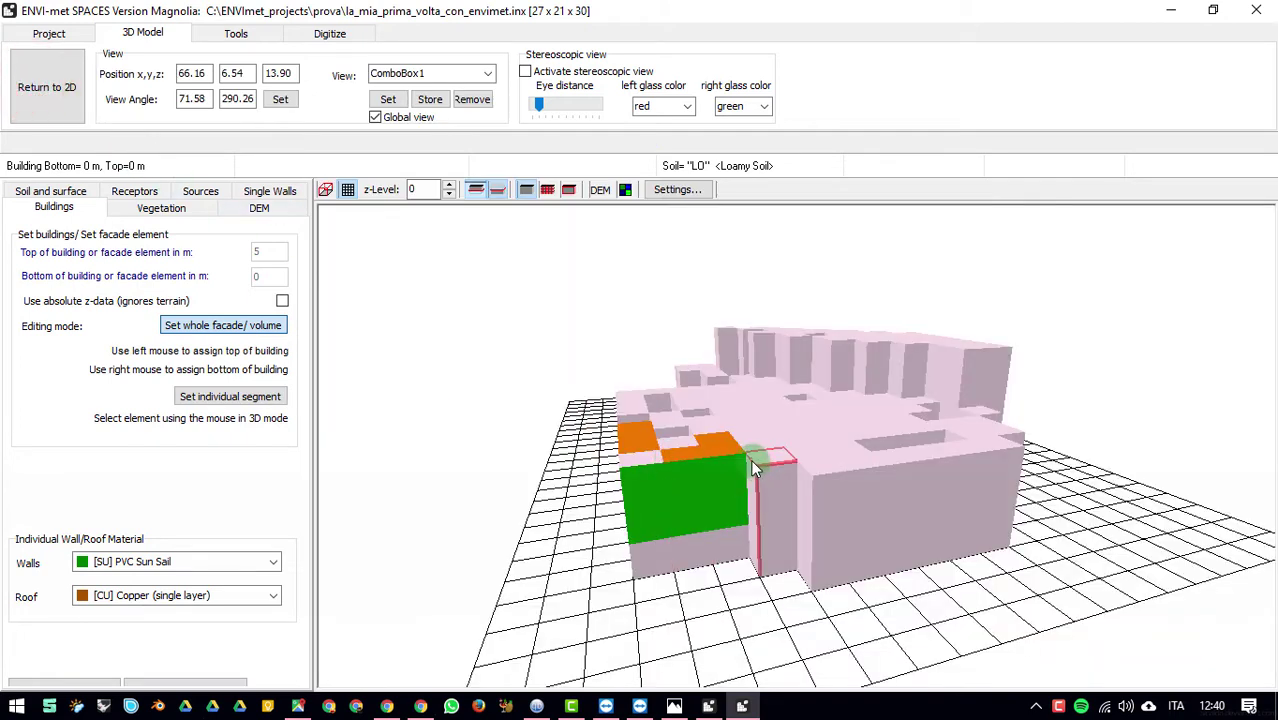
right_click(738, 449)
right_click(696, 441)
drag(900, 469, 845, 457)
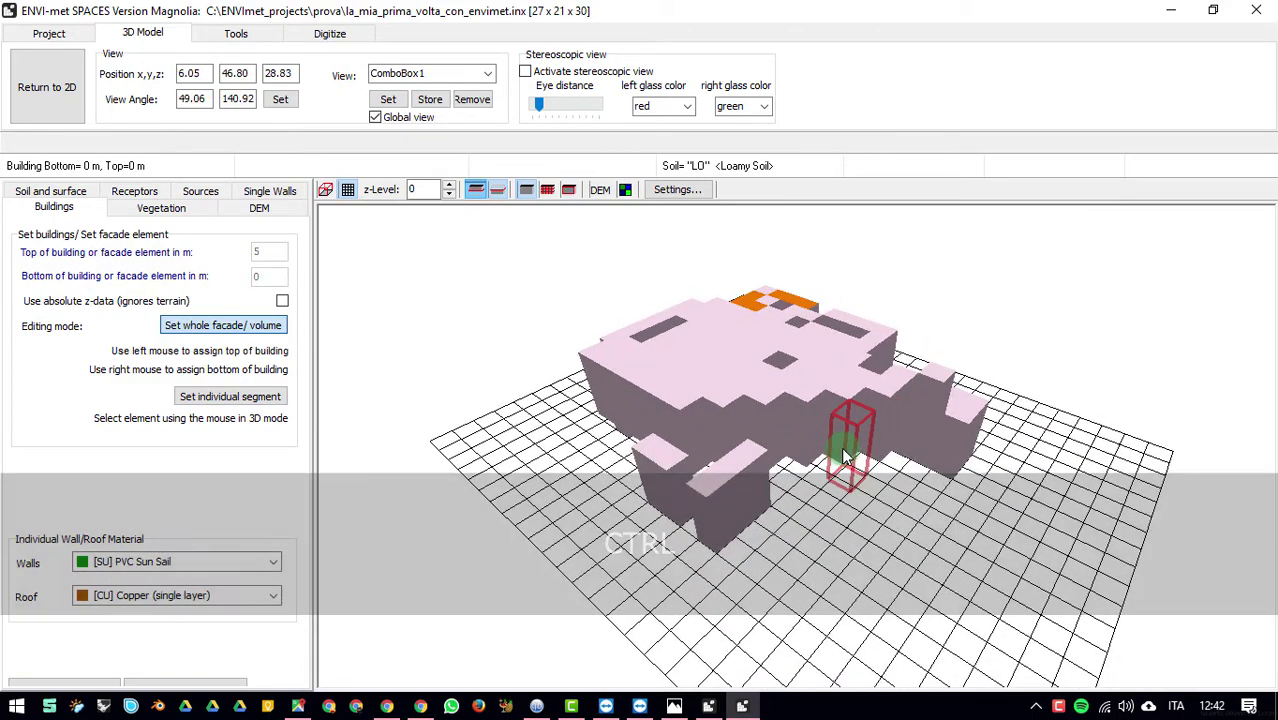
key(Caps_Lock)
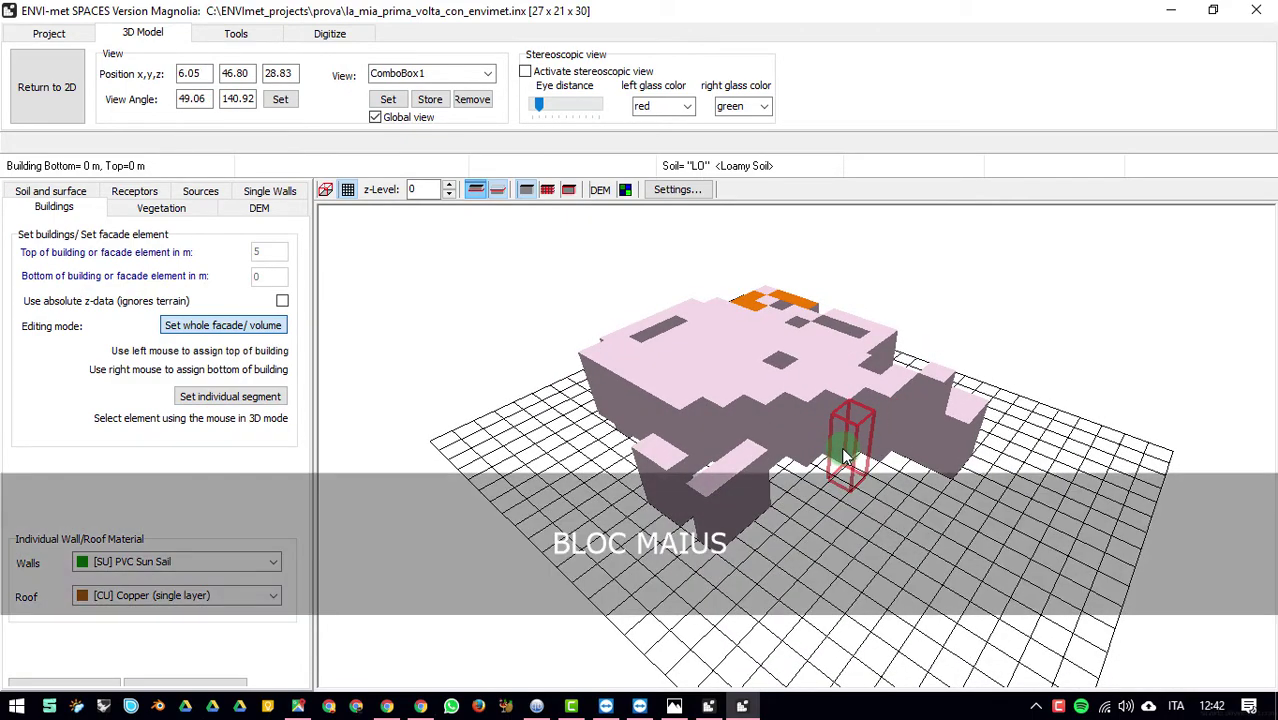
drag(845, 455, 875, 478)
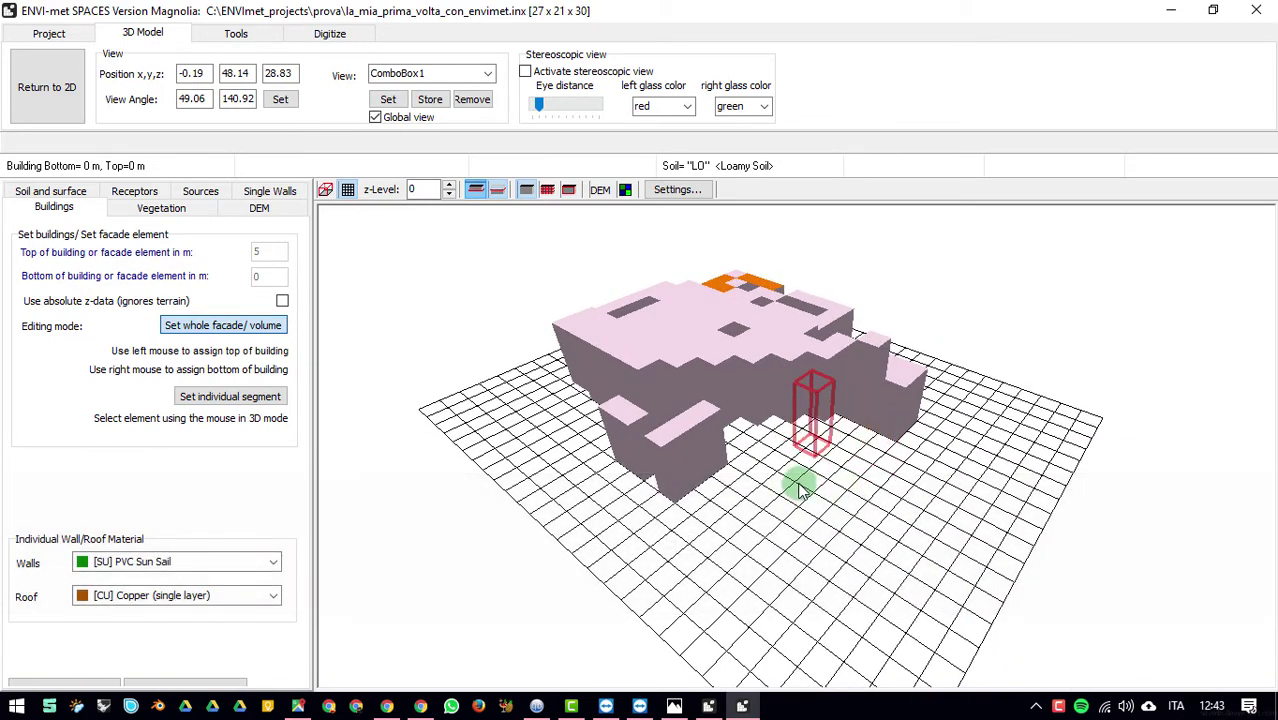
Step: Configure a thin single wall with its top at 7 m, bottom at 2 m and x orientation
click(258, 195)
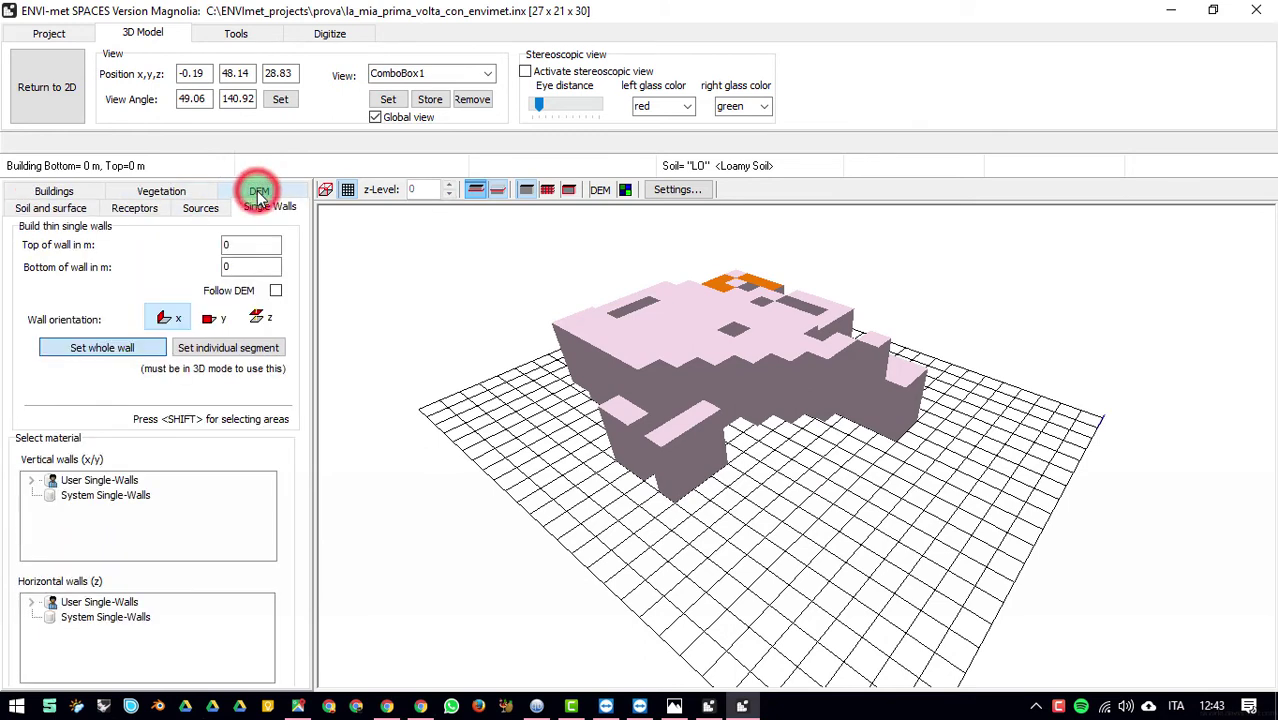
double_click(249, 251)
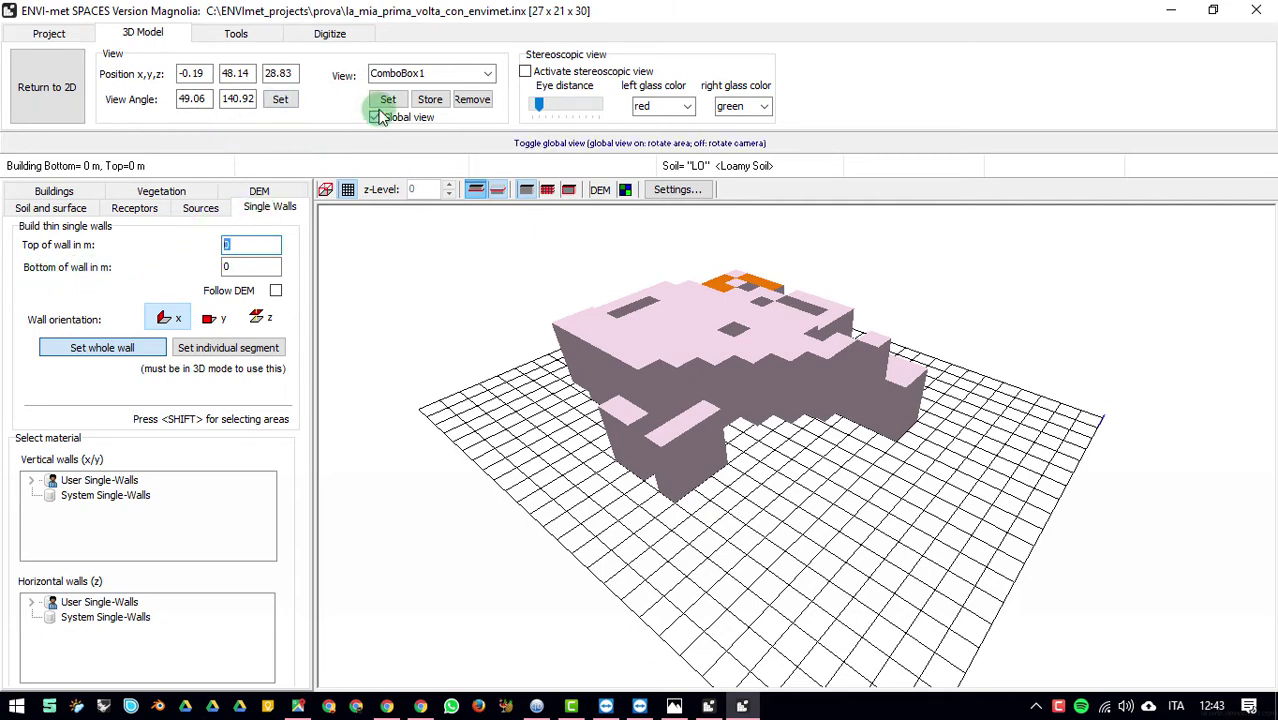
text(7)
click(245, 265)
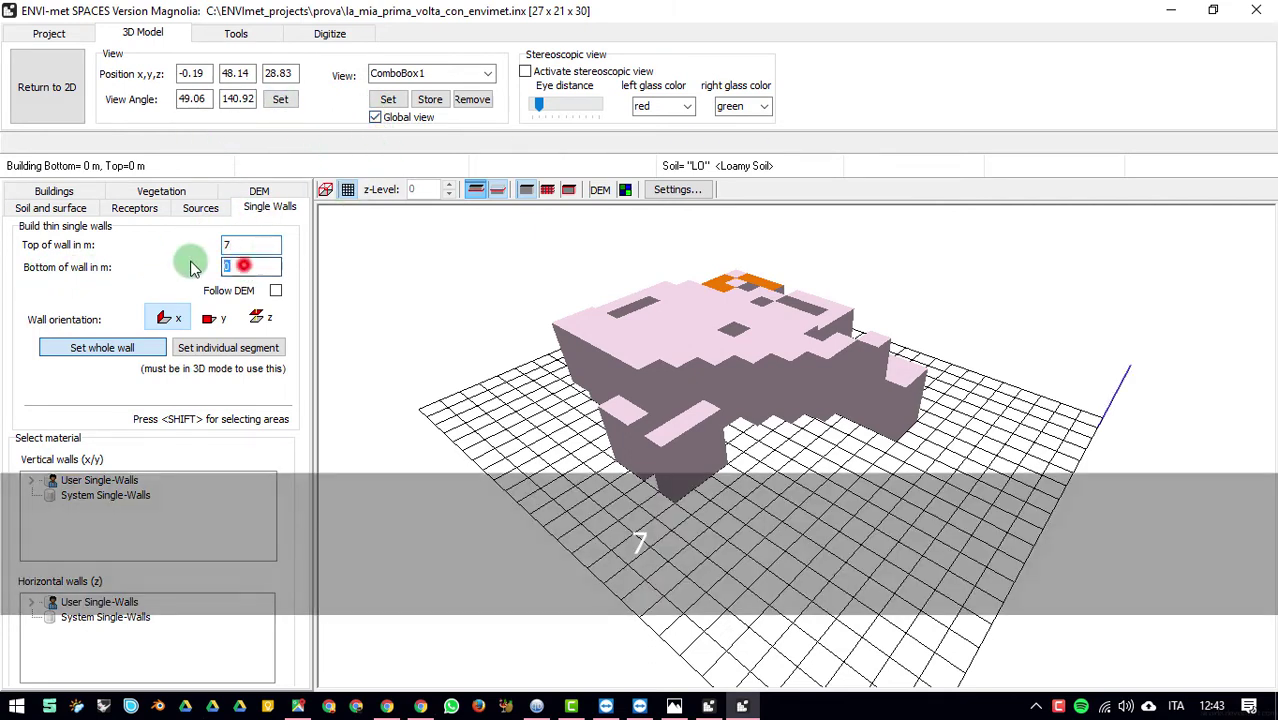
text(2)
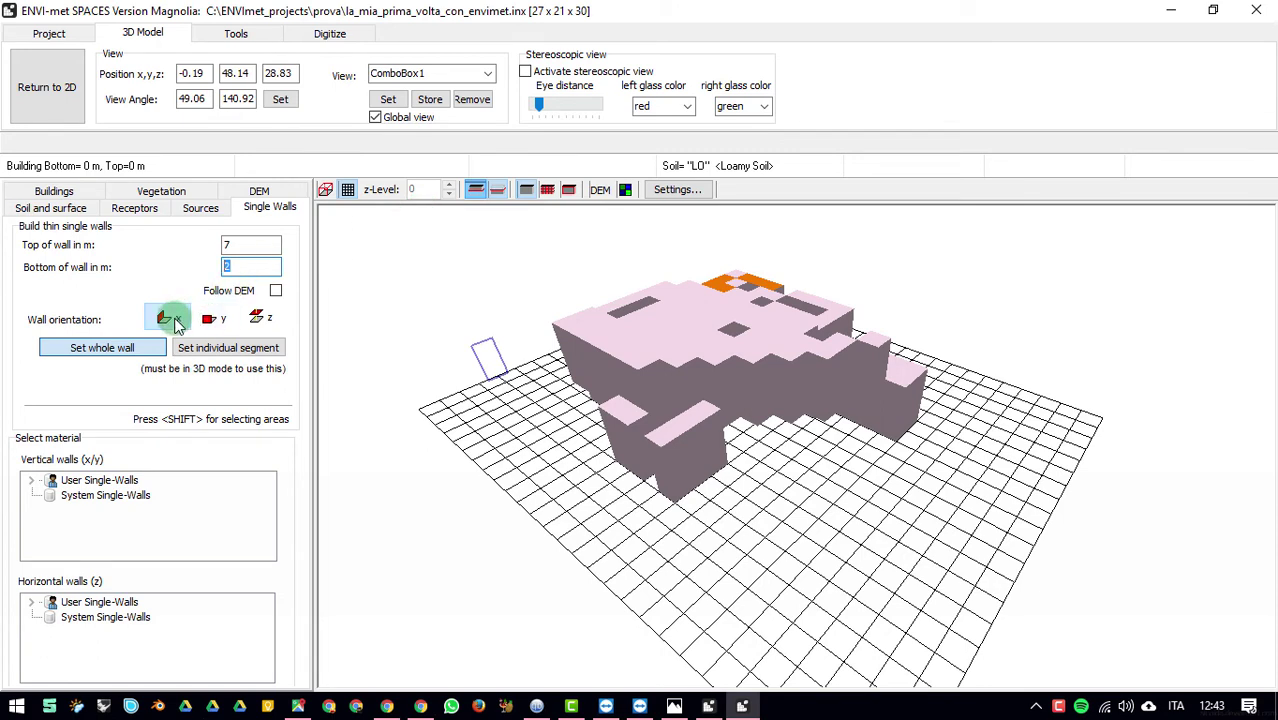
click(205, 318)
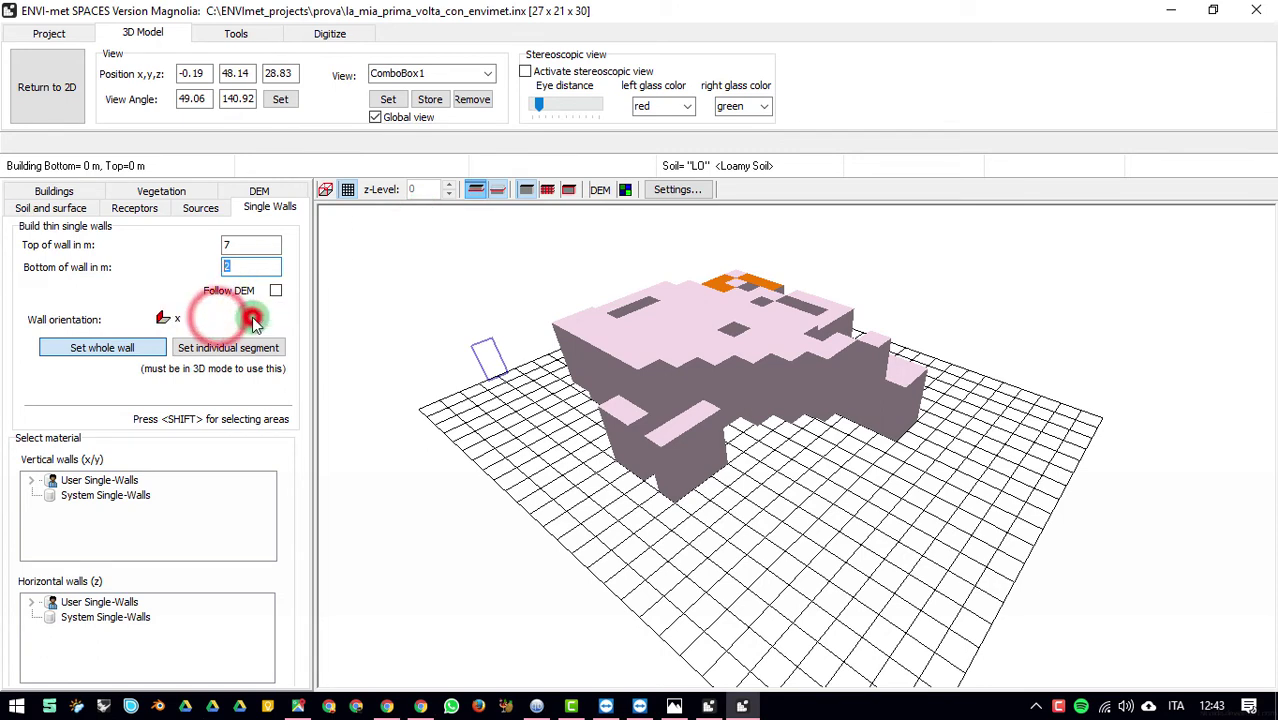
click(182, 320)
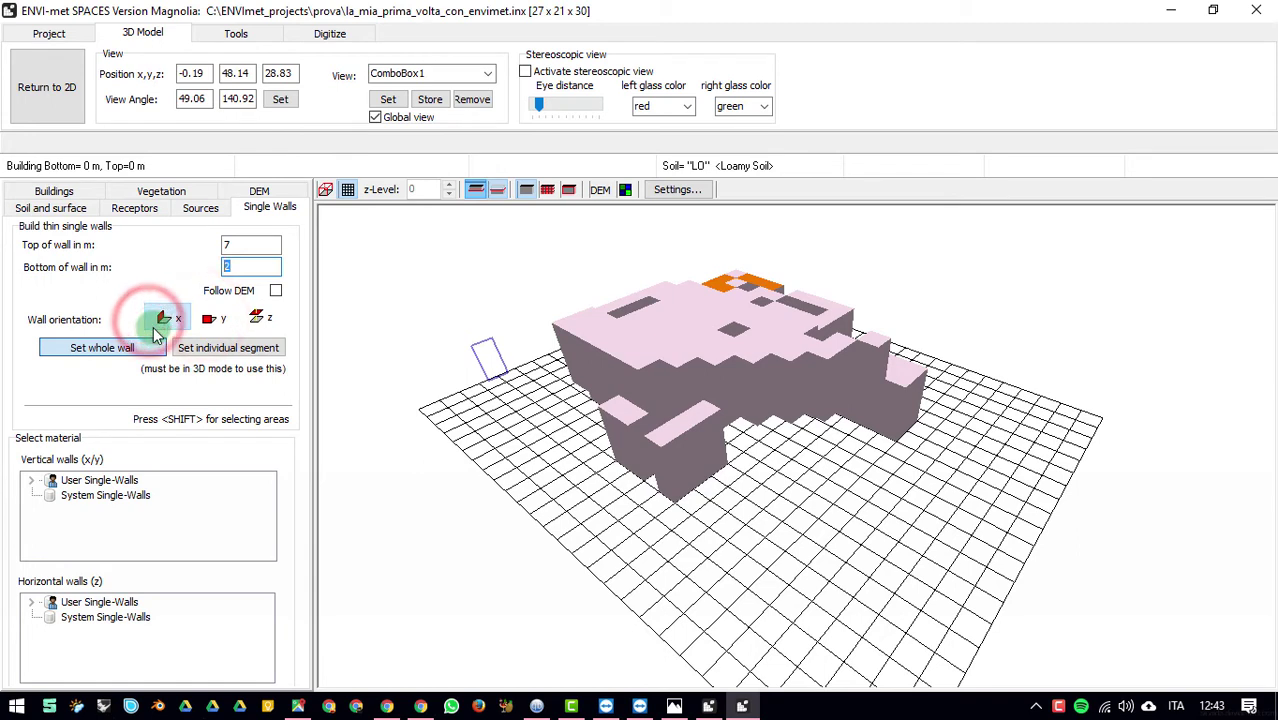
Step: Try the y and z orientations for the single wall and return it to x
click(200, 318)
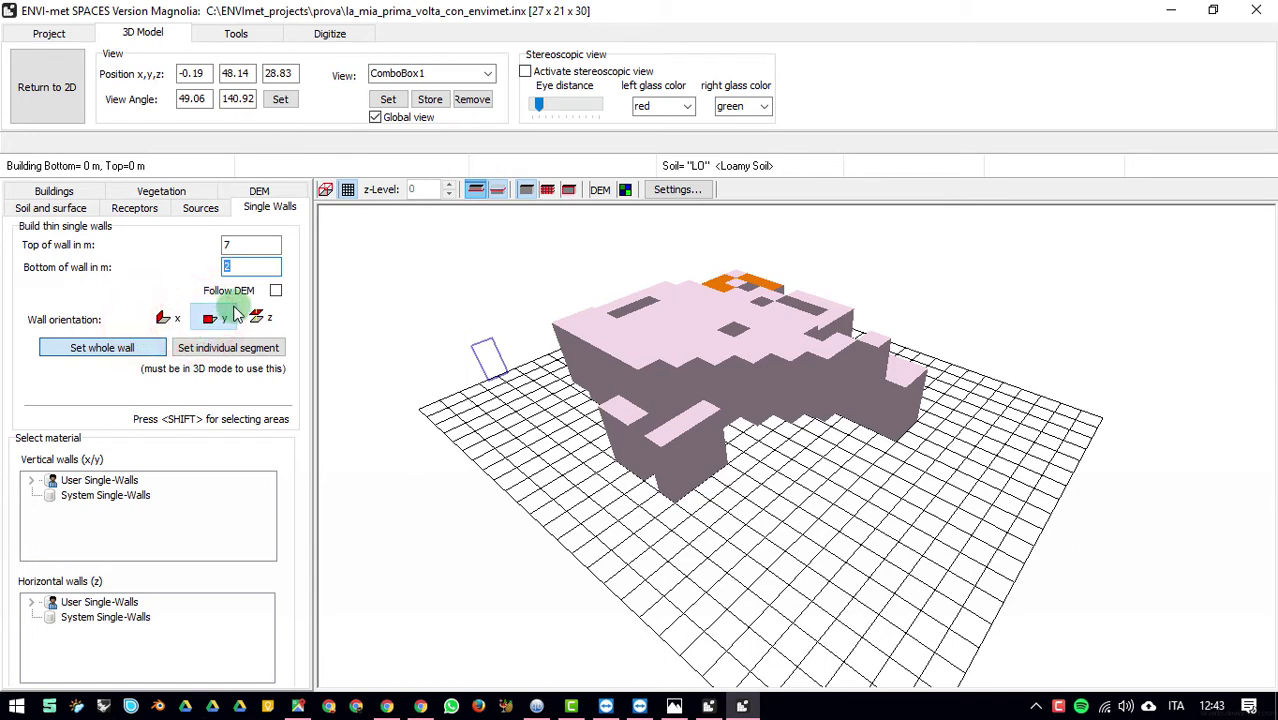
click(257, 318)
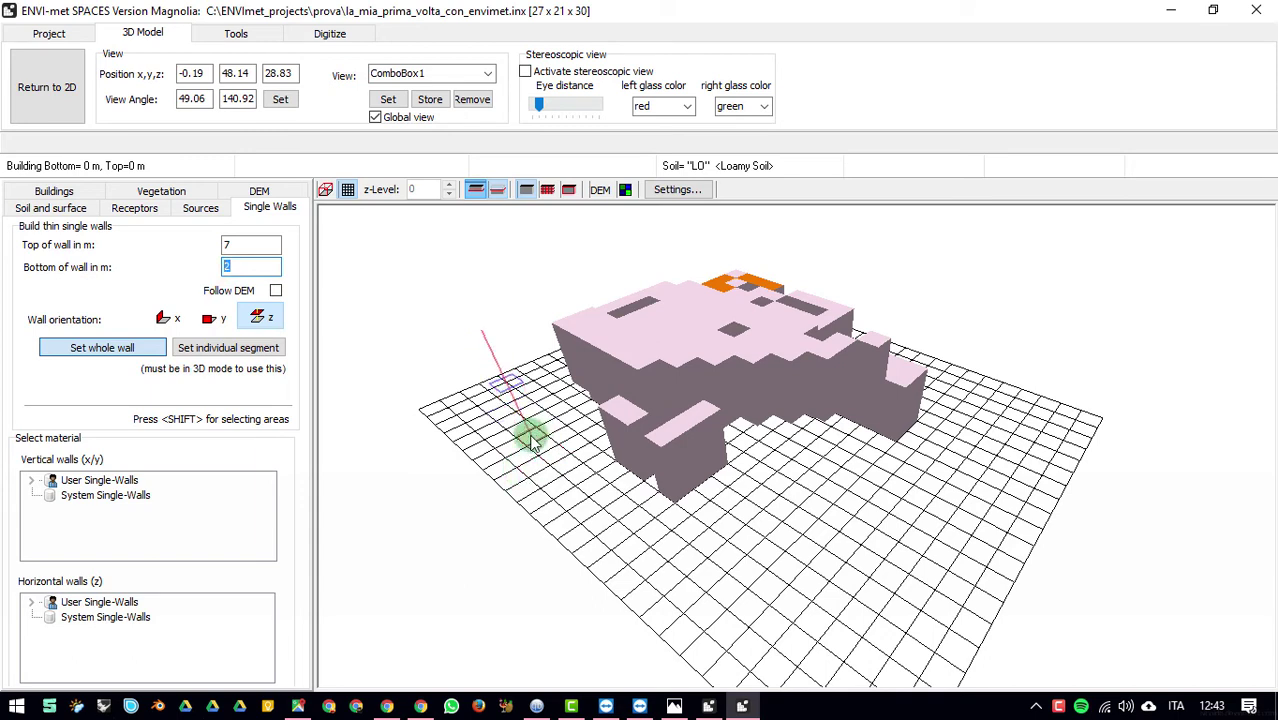
click(165, 318)
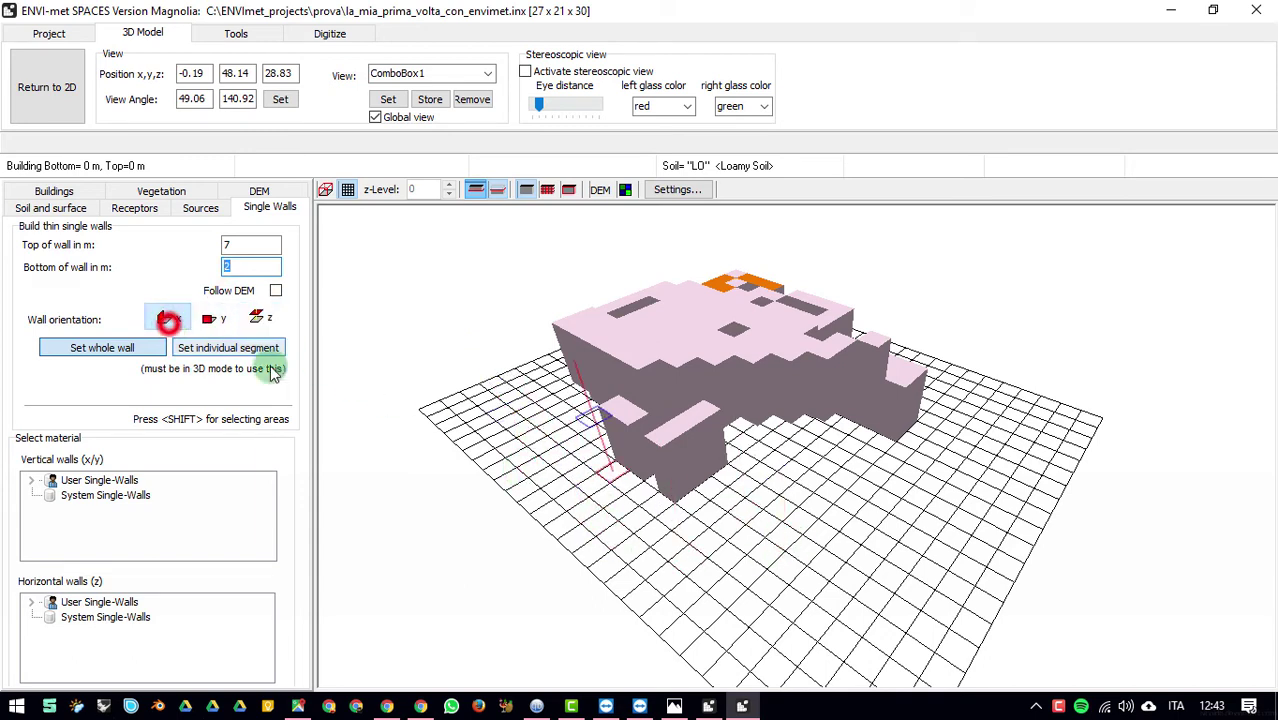
Step: Try to place whole x-oriented single walls on the open grid in front of the building
click(724, 590)
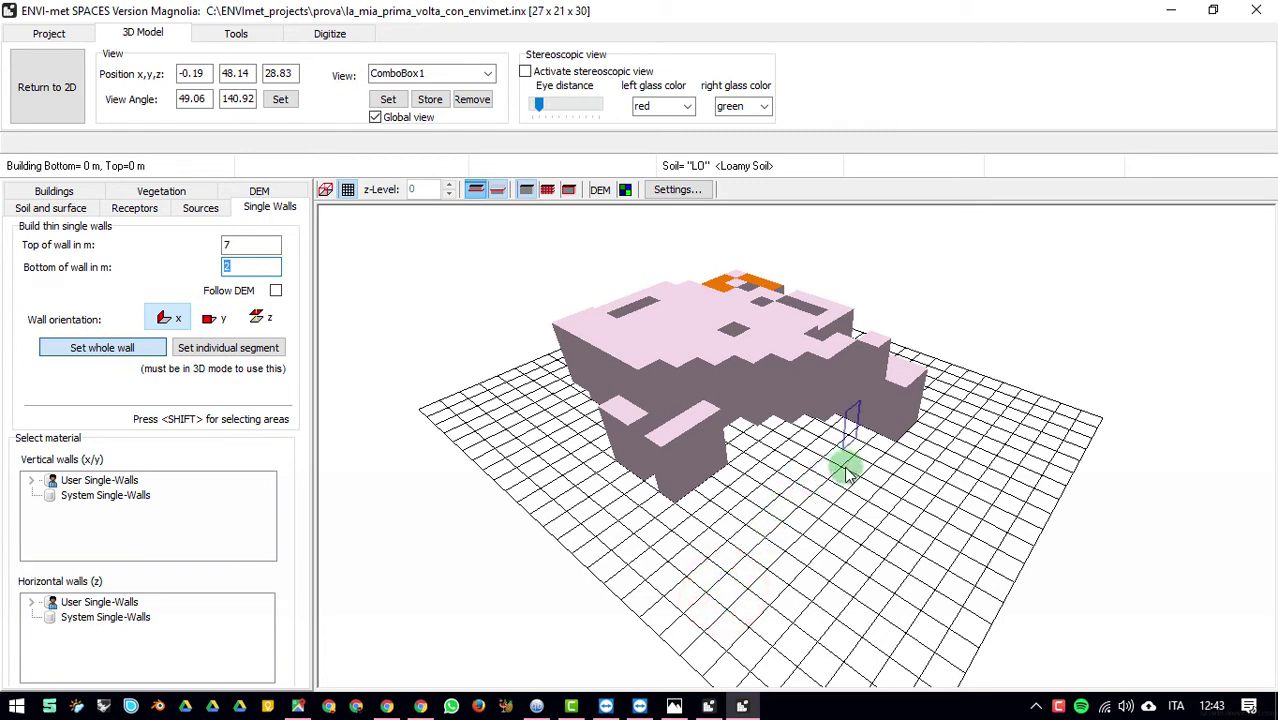
click(652, 566)
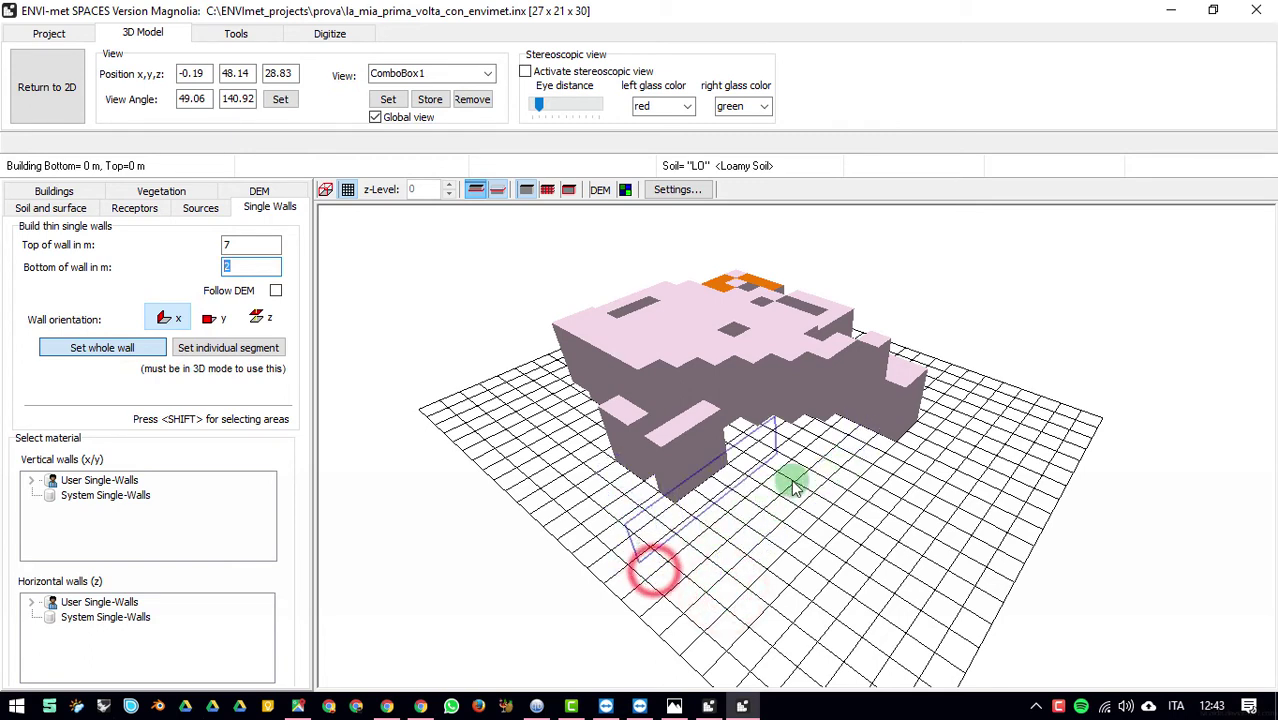
click(747, 600)
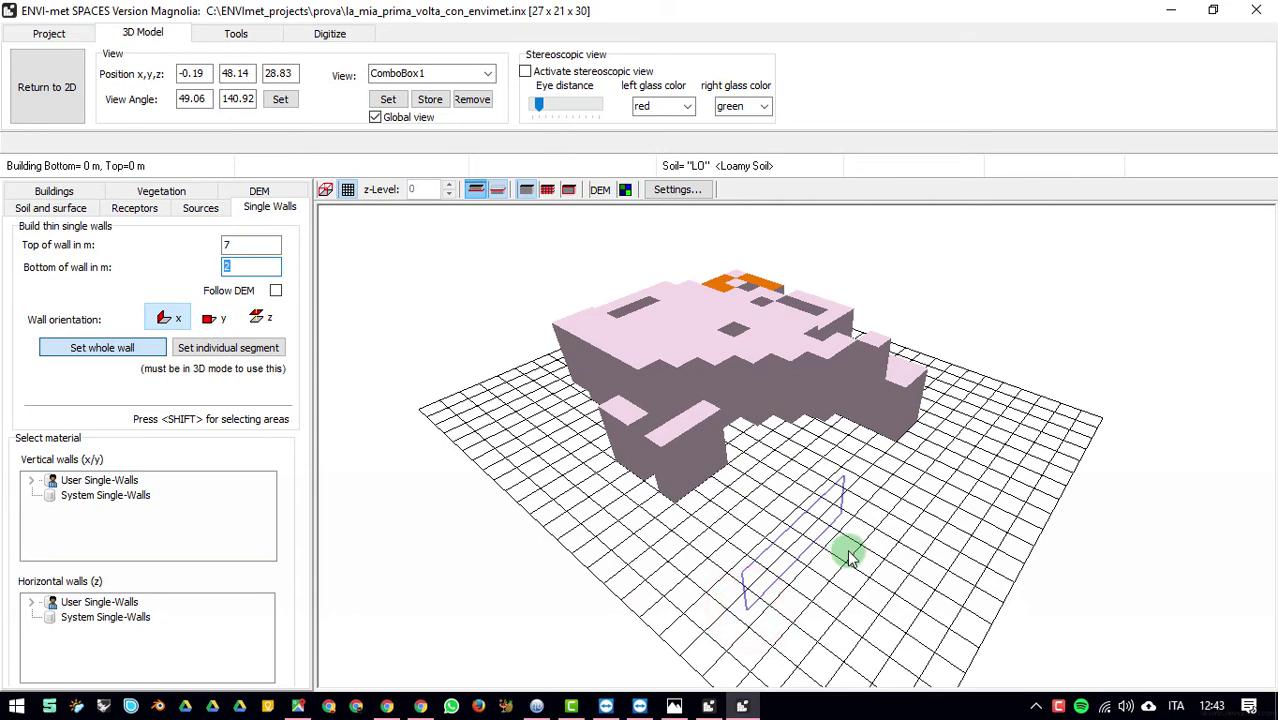
click(748, 603)
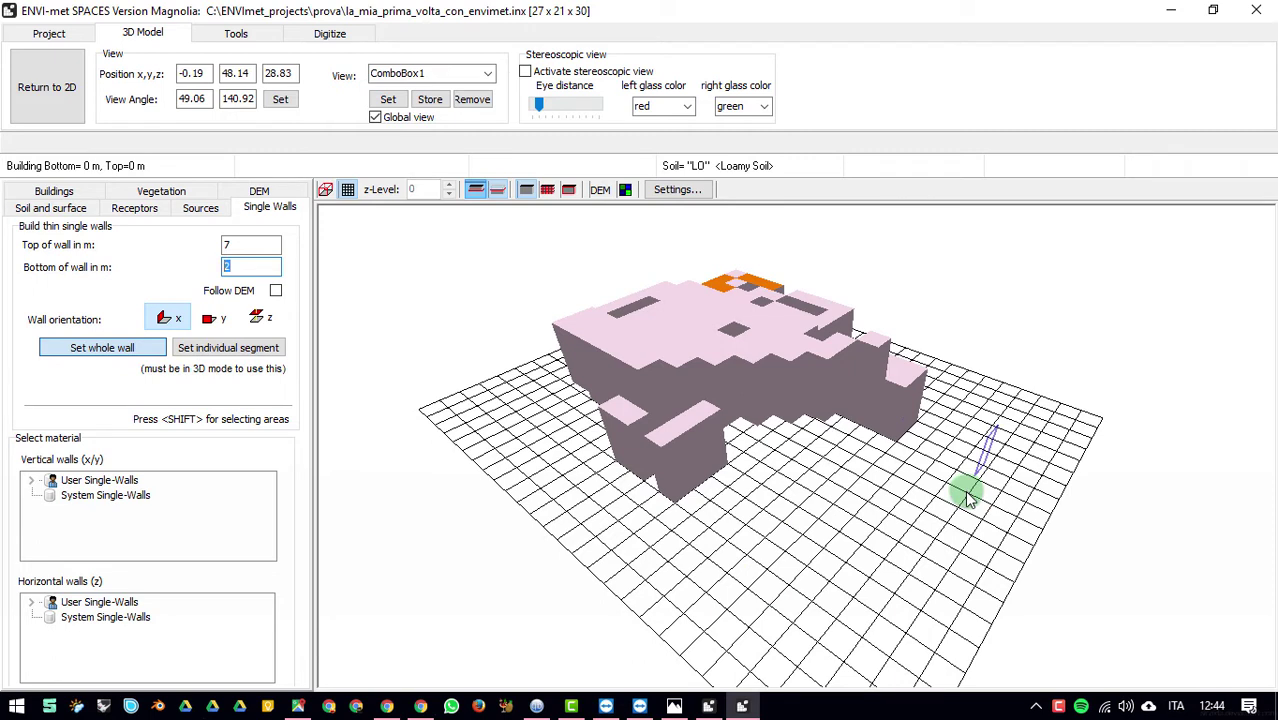
Step: Choose the user single-wall material [01] ddd for vertical walls and [BB] cxvxcxcv for horizontal walls
click(29, 482)
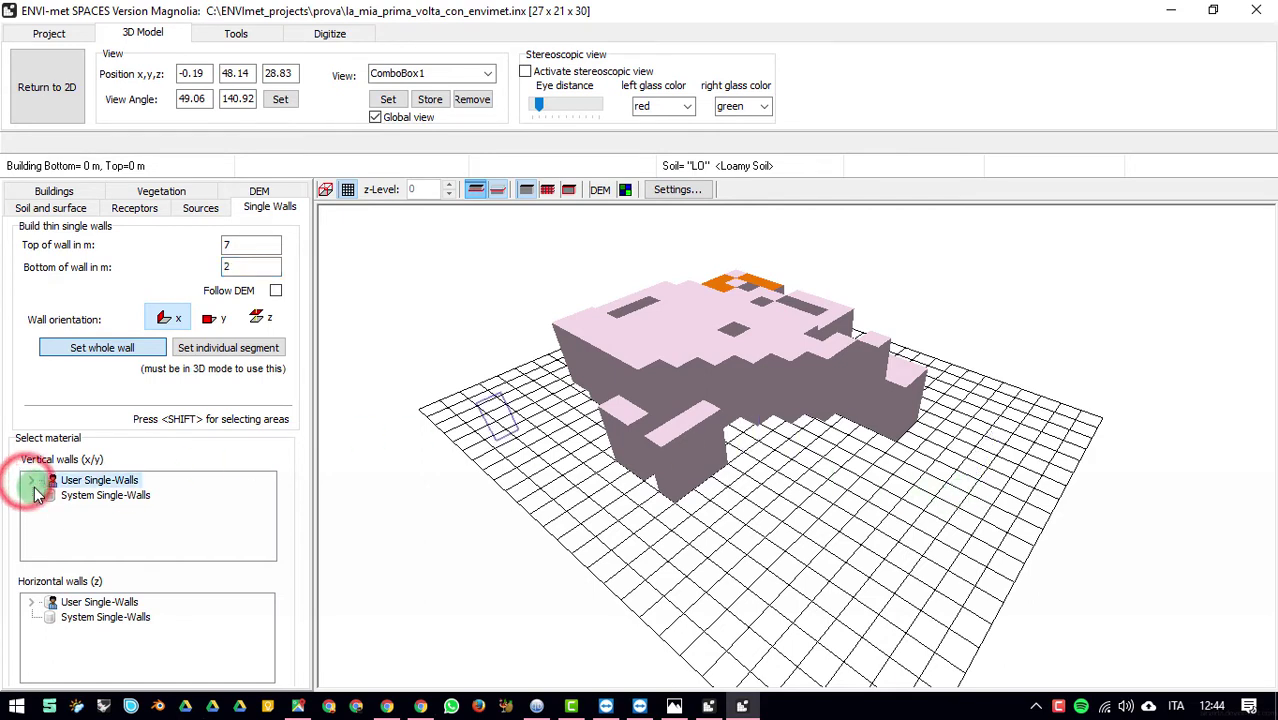
click(31, 480)
click(30, 603)
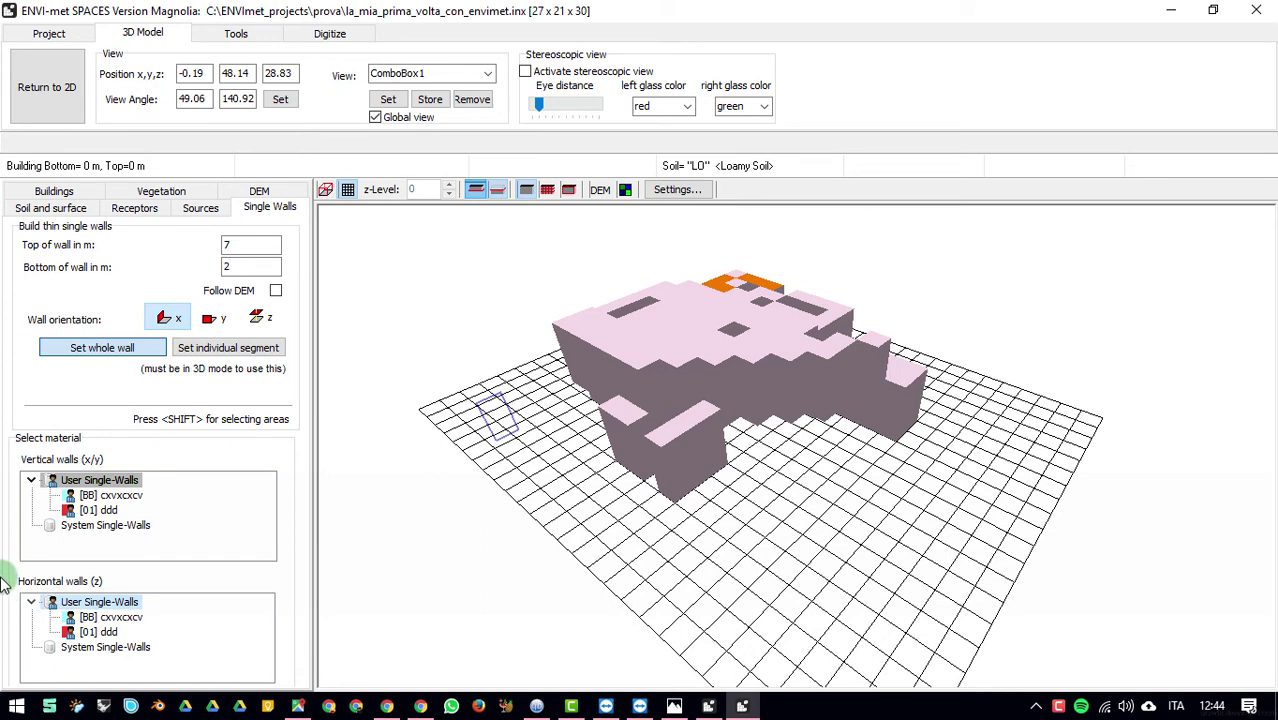
click(100, 494)
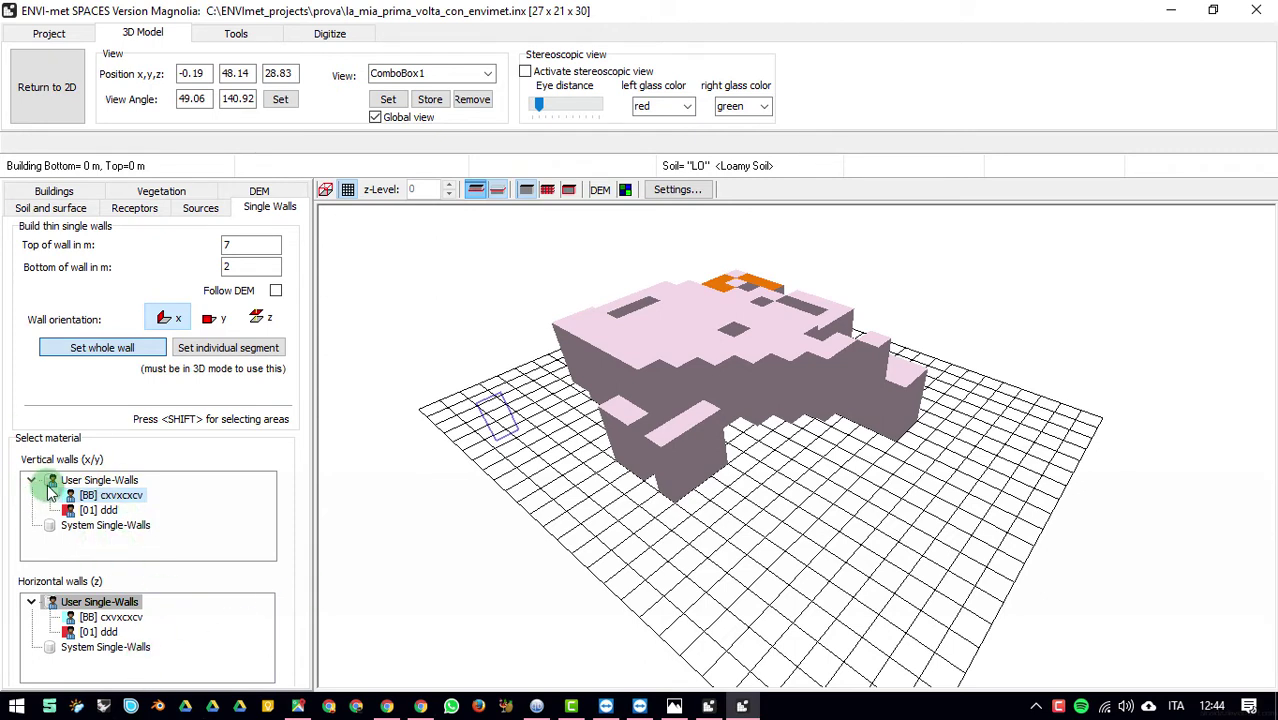
click(86, 634)
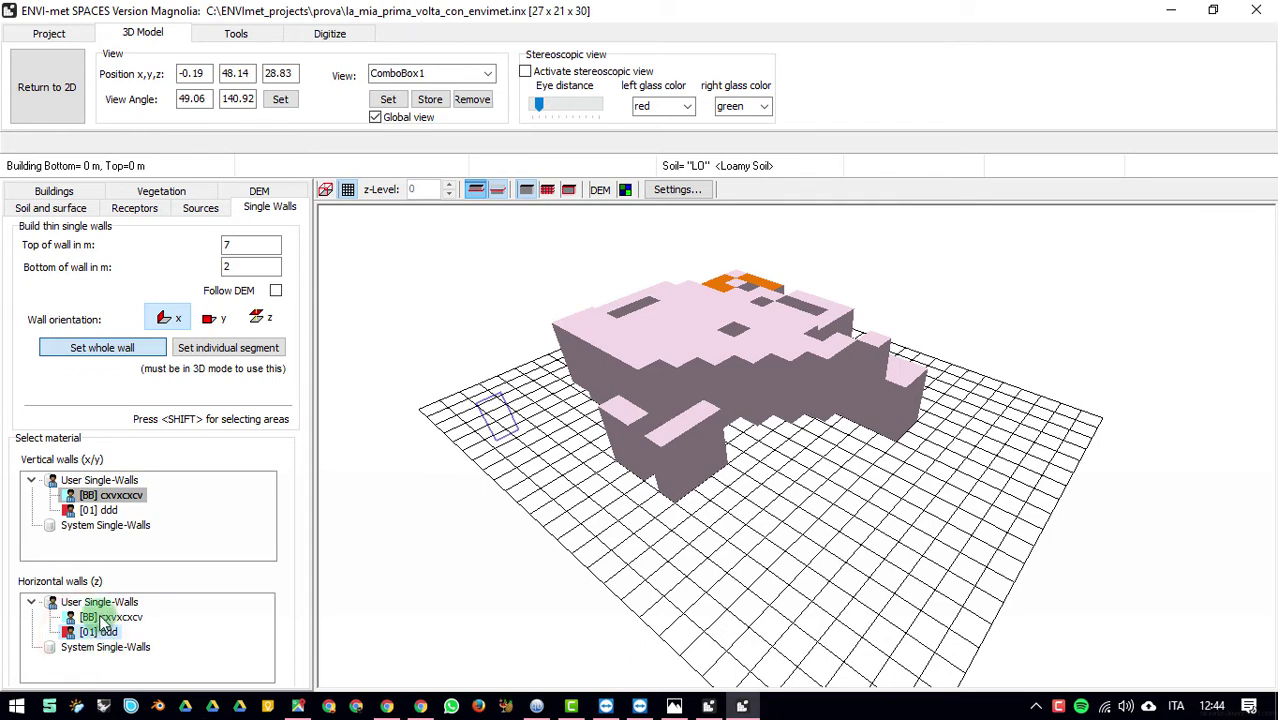
click(88, 510)
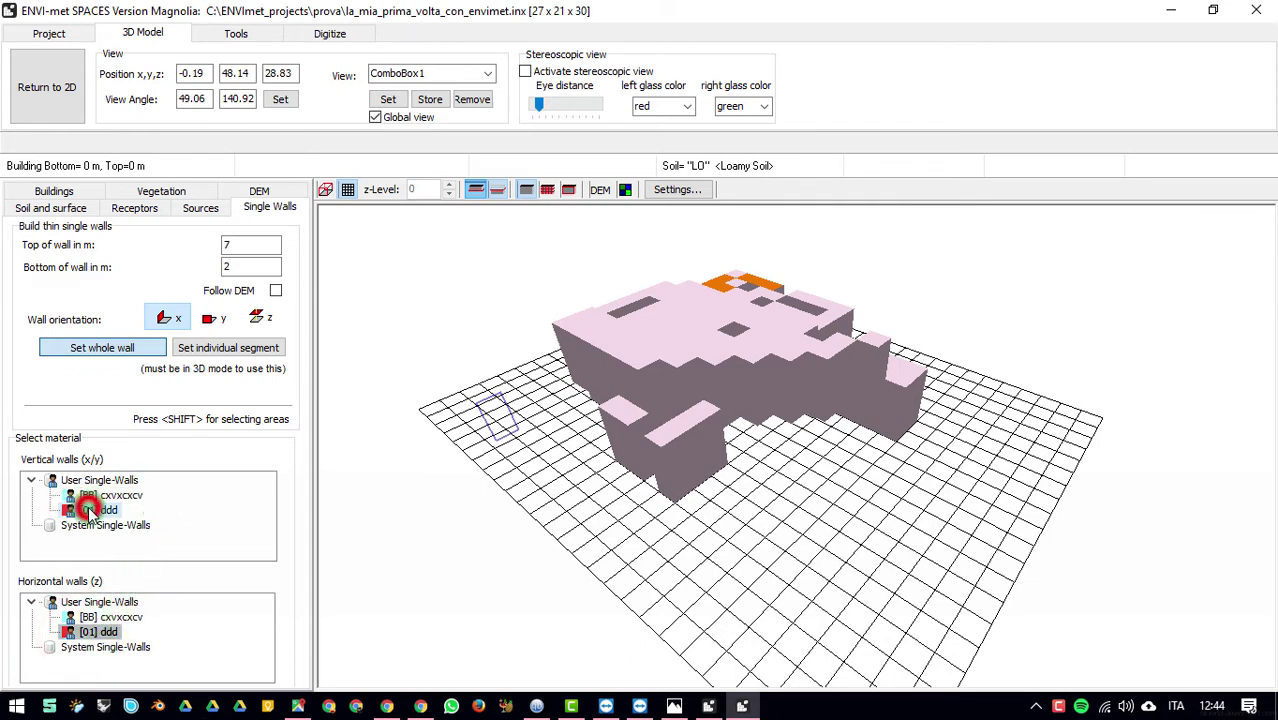
click(88, 617)
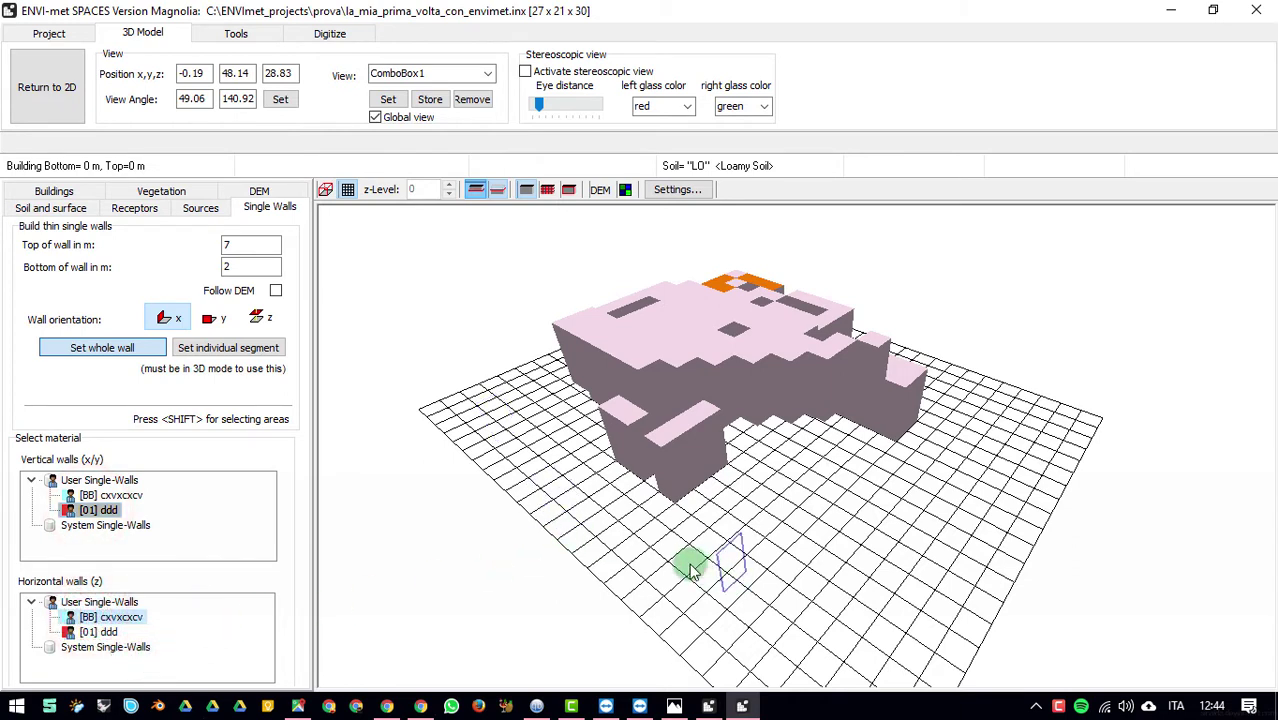
Step: Draw an x-oriented thin wall of [01] ddd in front of the building, inspect its elevation and add a y-oriented wall at its outer end
mouse_move(692, 570)
mouse_down()
mouse_move(679, 568)
mouse_move(799, 491)
mouse_up()
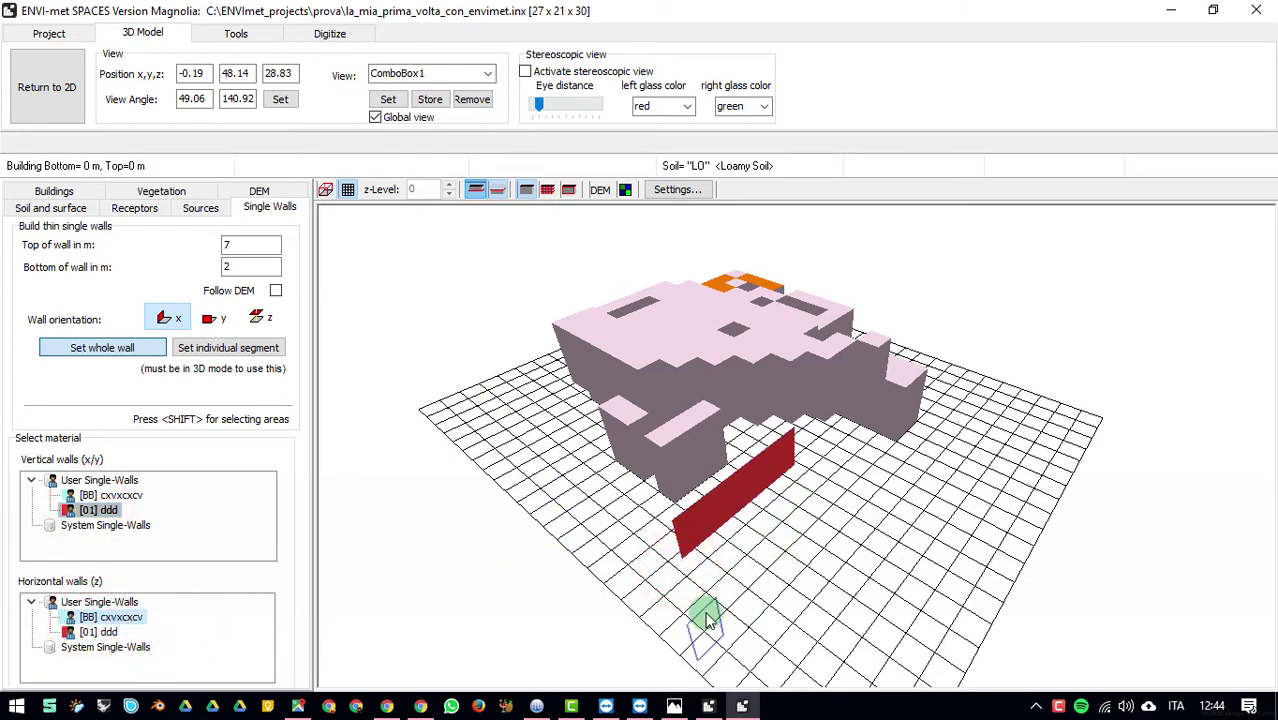
drag(722, 551, 772, 414)
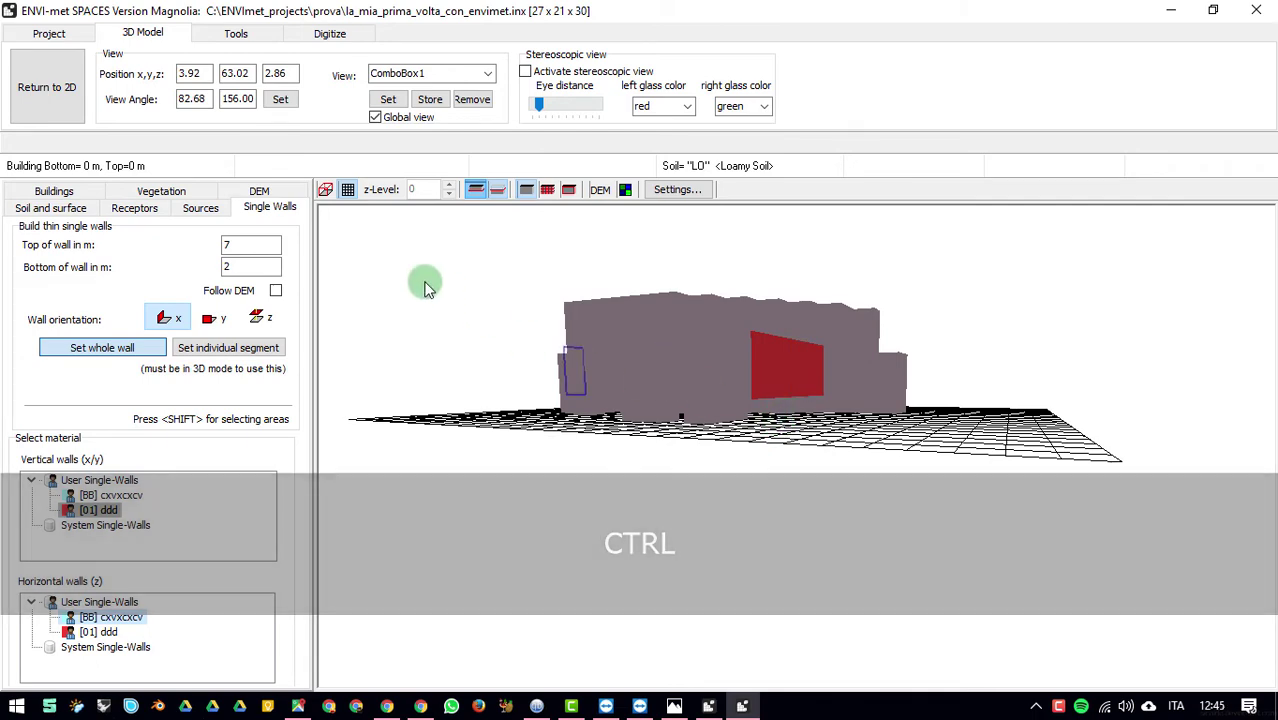
double_click(241, 248)
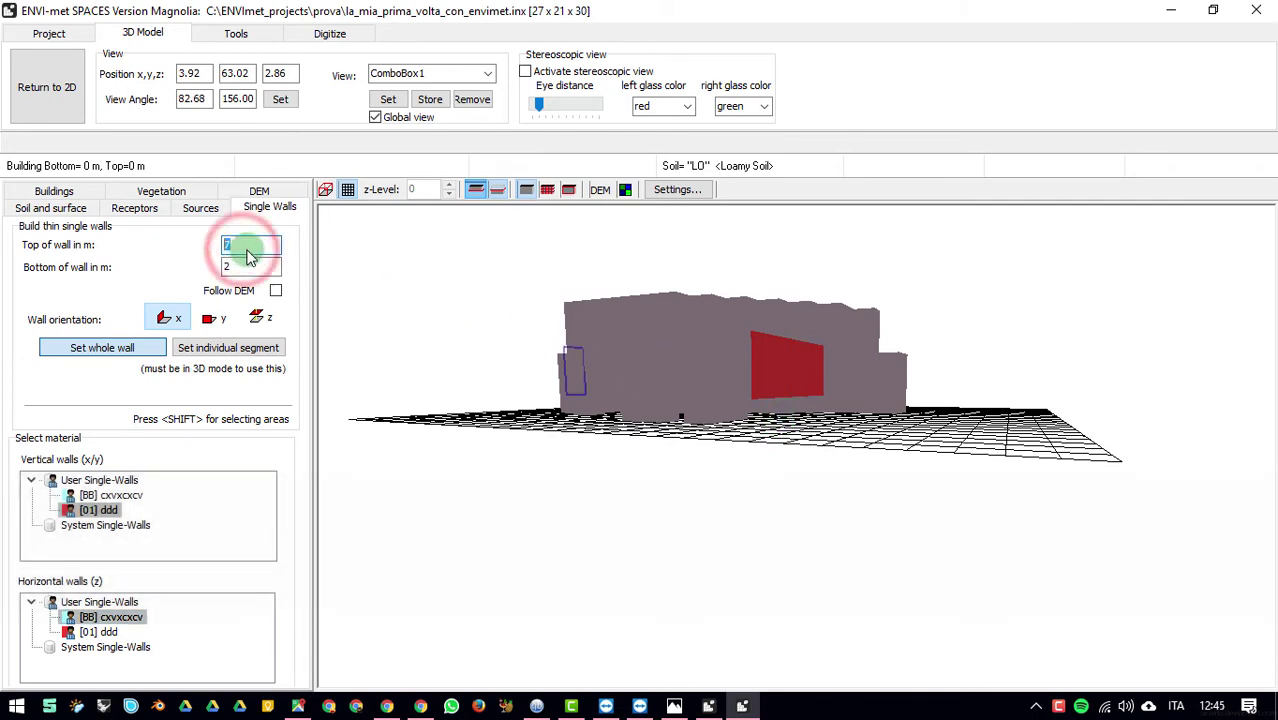
drag(747, 419, 727, 477)
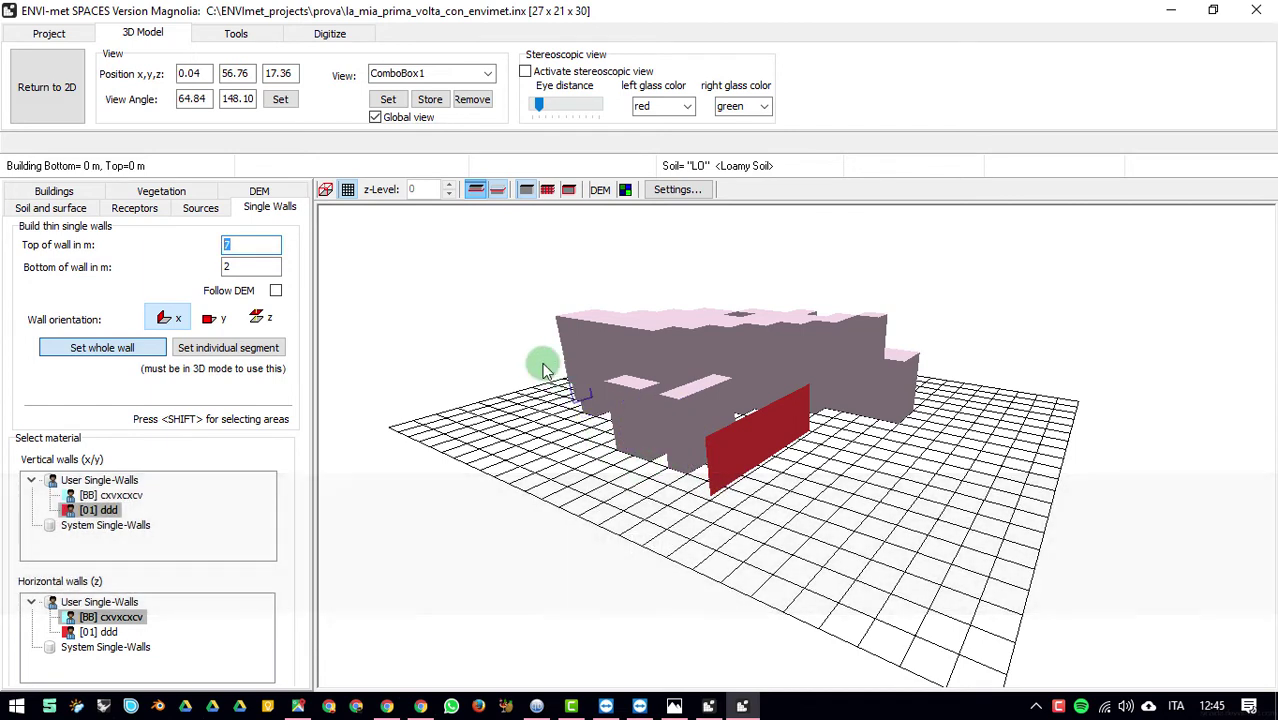
click(208, 318)
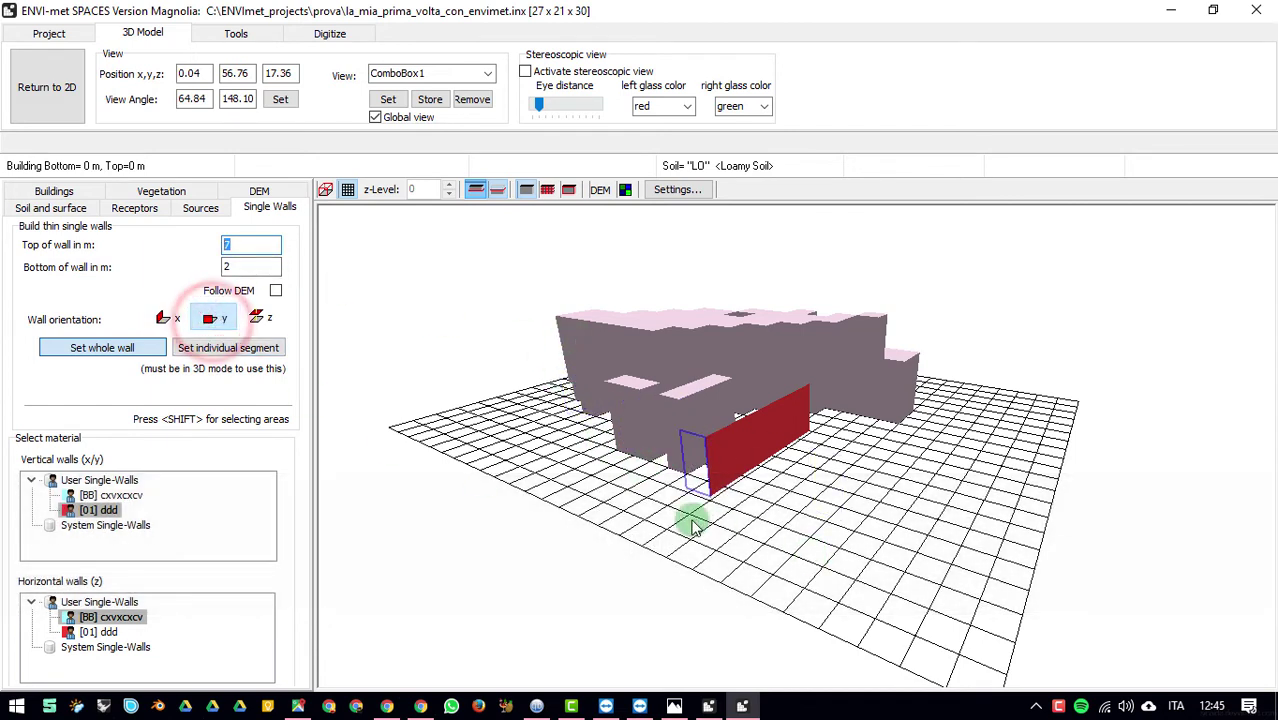
drag(688, 517, 912, 584)
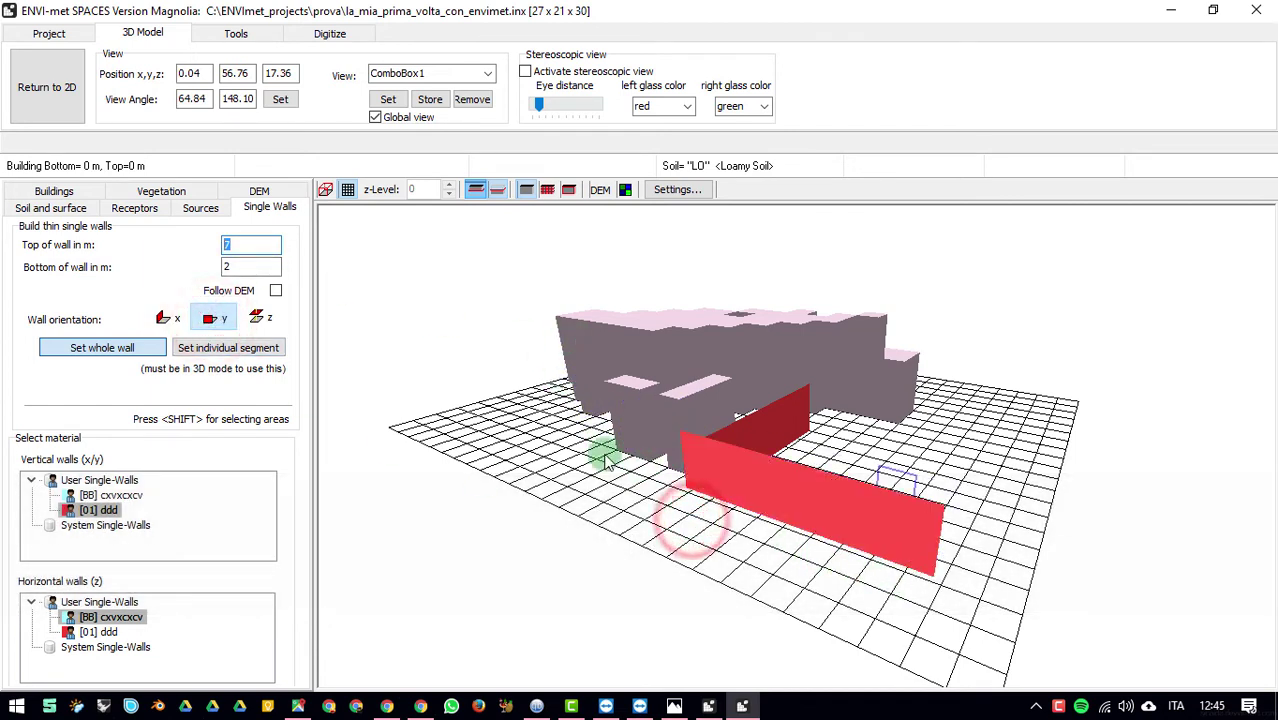
Step: Build a rectangular horizontal (z) single wall of [01] ddd over the grid corner on the building's opposite side
click(259, 318)
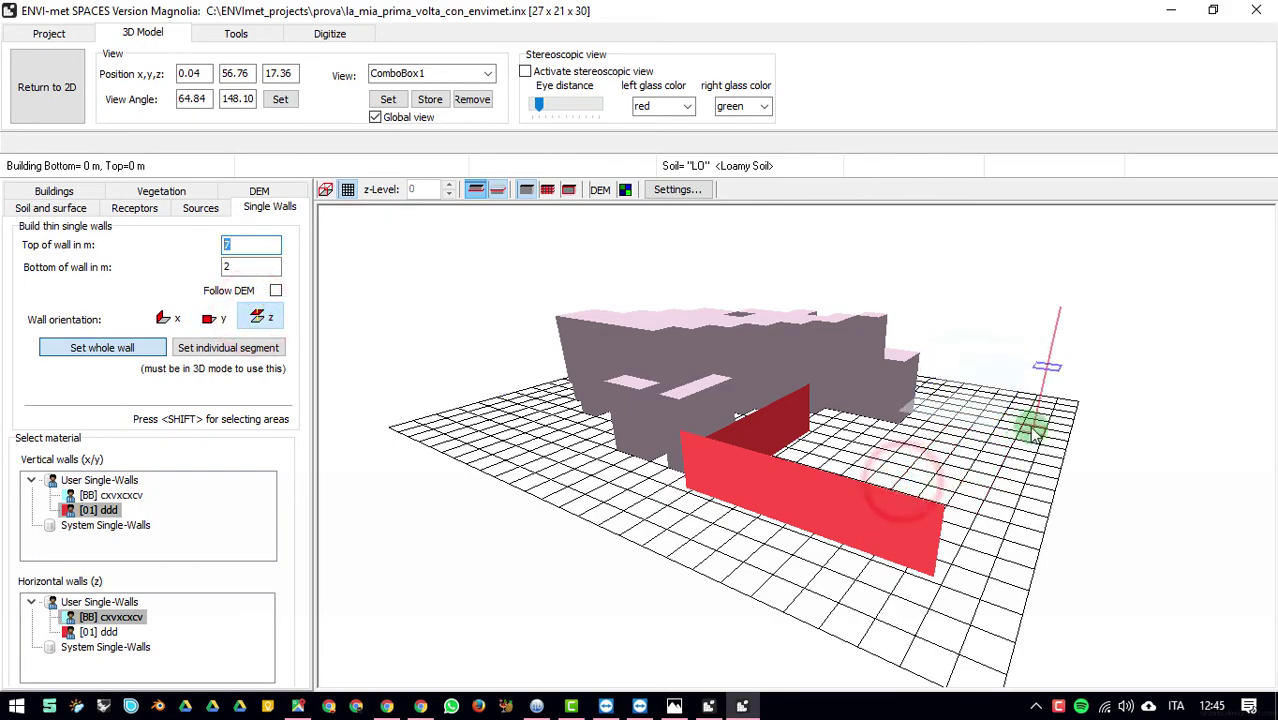
drag(1022, 430, 673, 342)
key(shift)
key(Up)
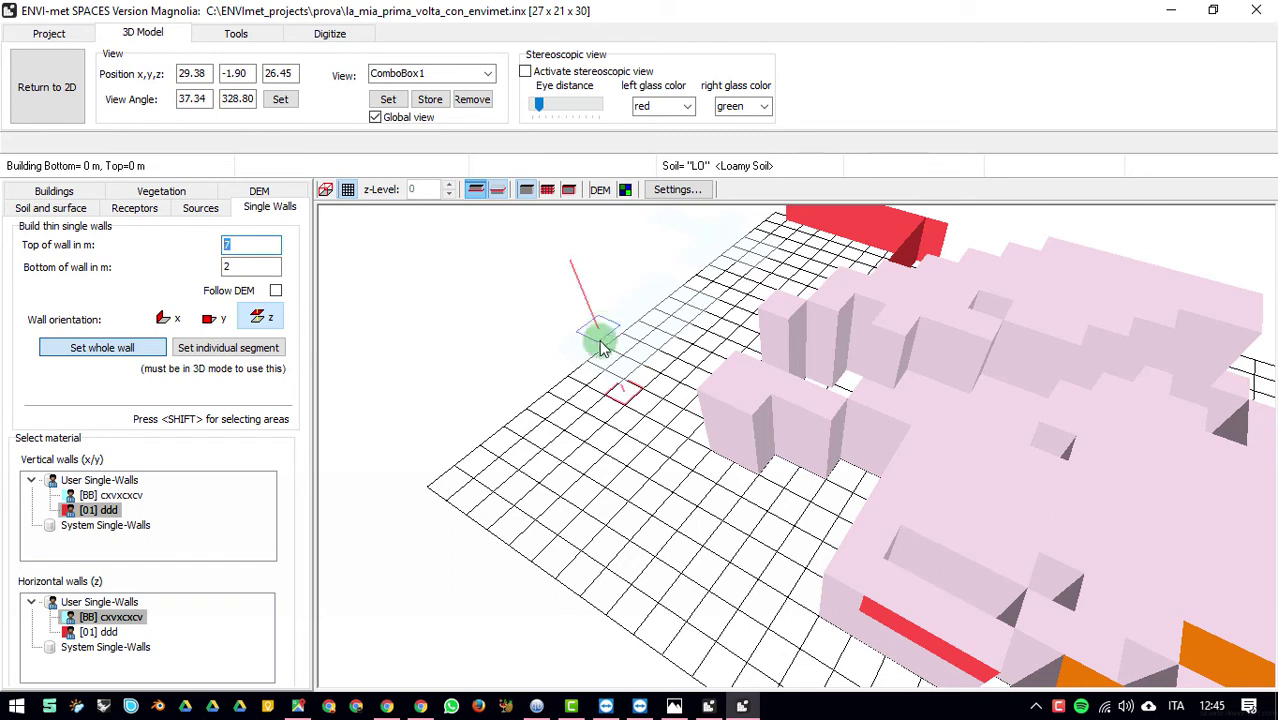
click(98, 632)
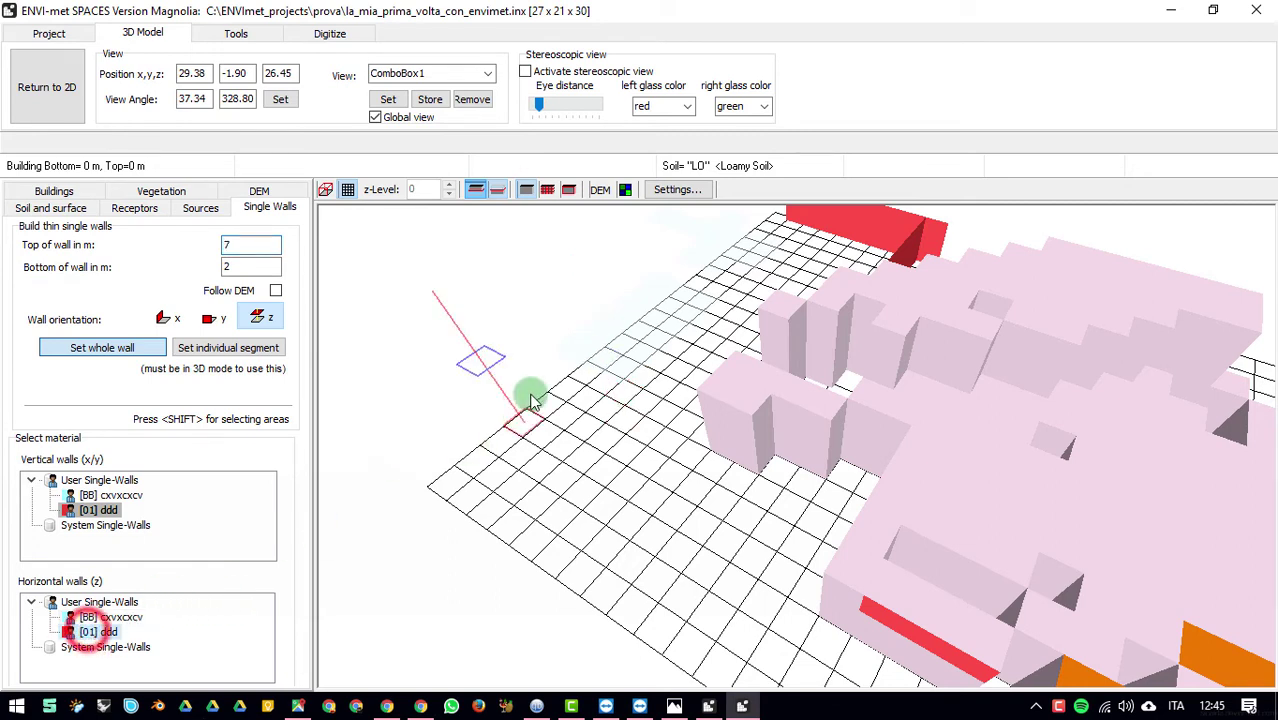
click(585, 362)
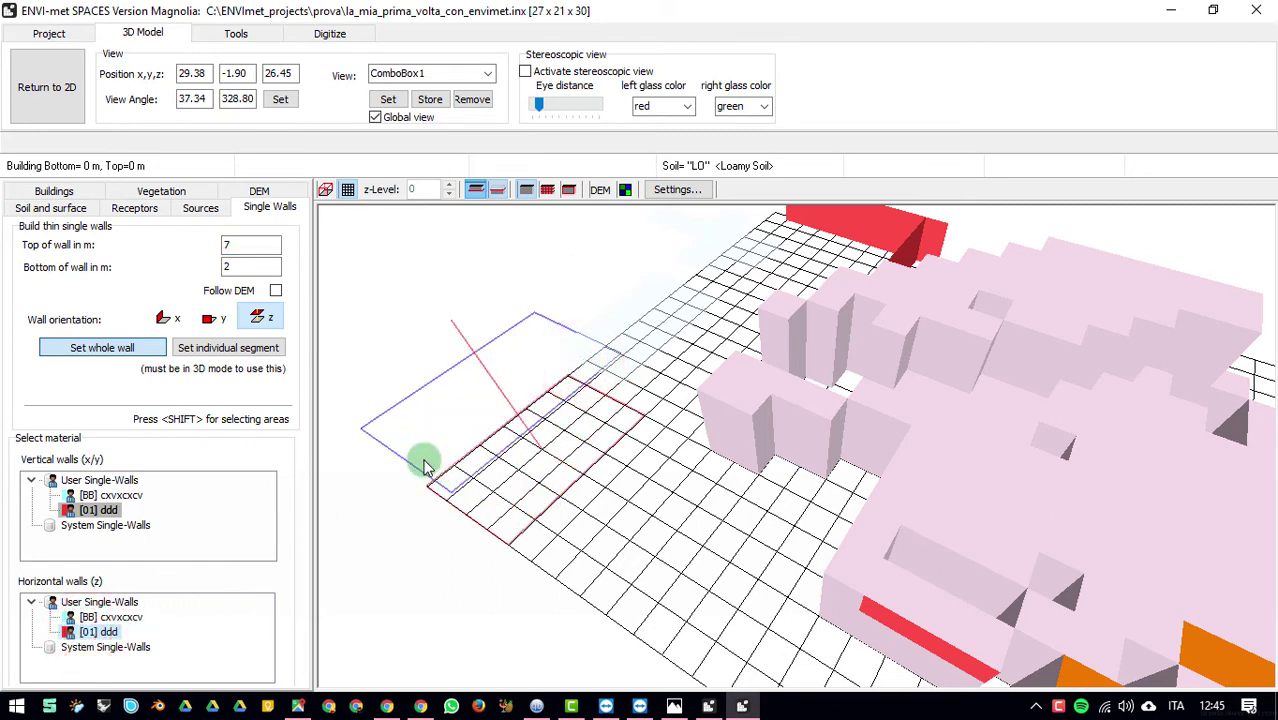
click(500, 487)
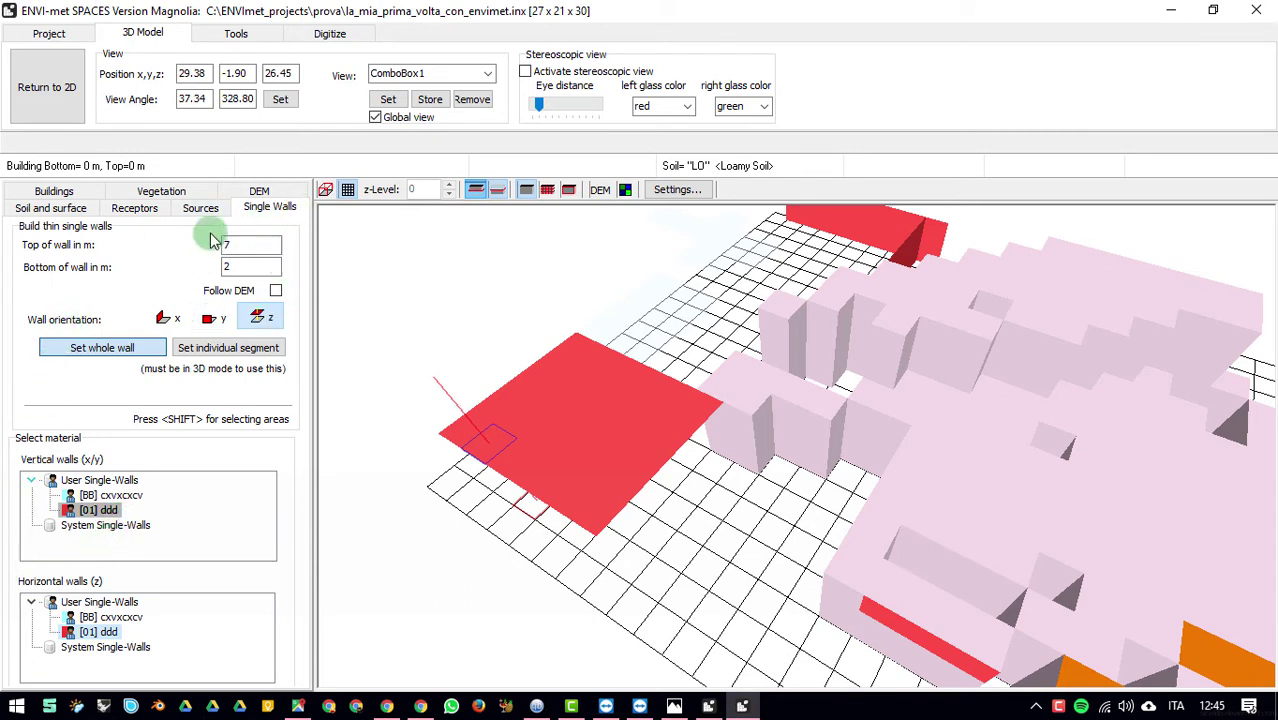
Step: Enable Follow DEM for the single walls and check the building height and terrain height settings
click(279, 290)
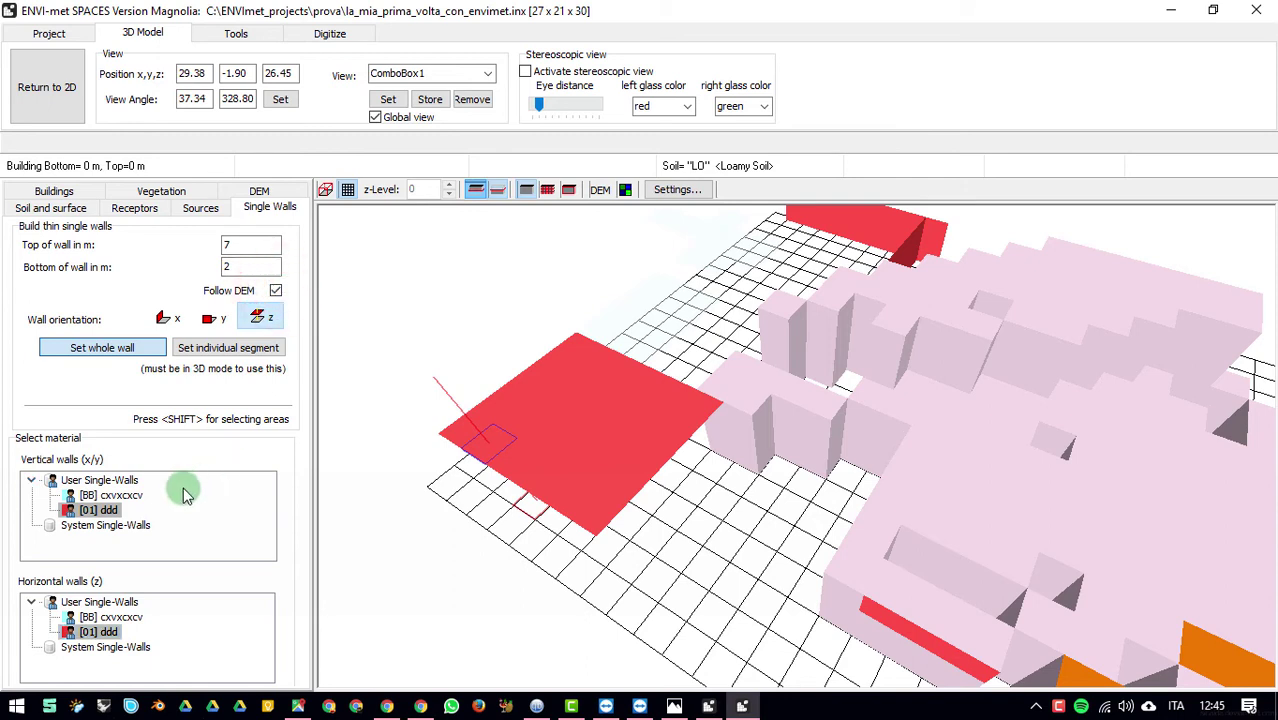
click(54, 191)
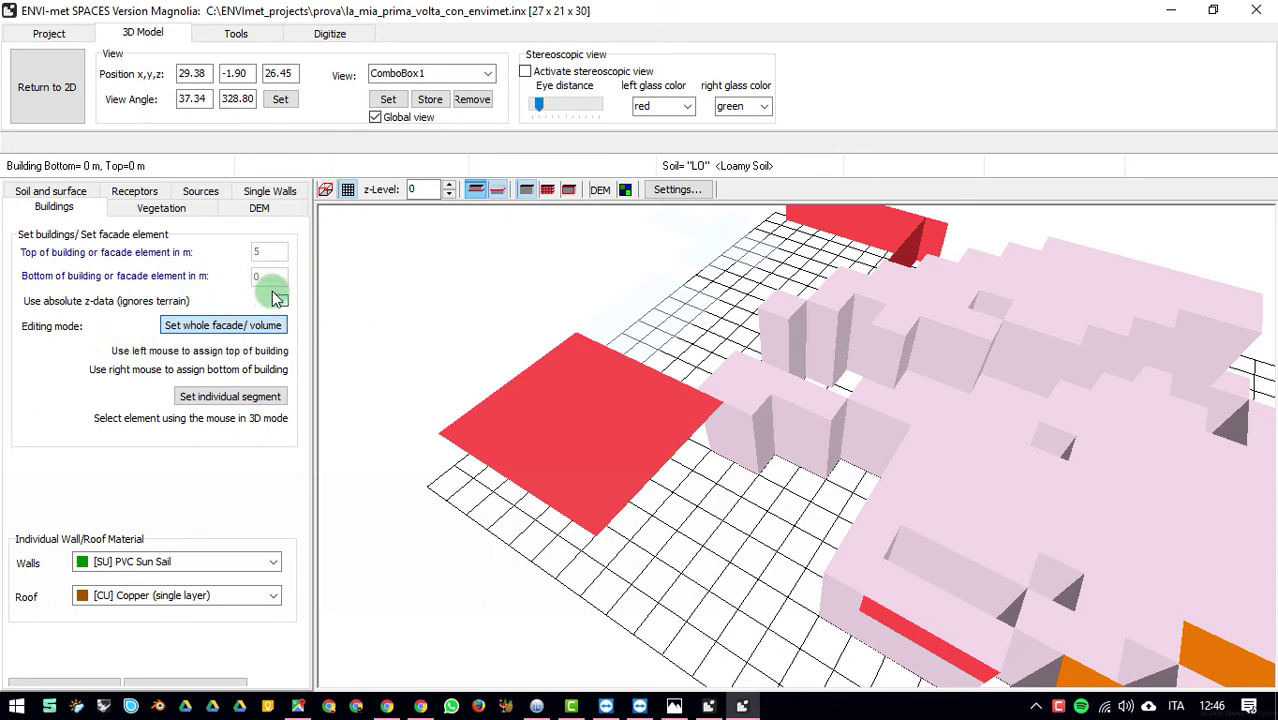
click(256, 208)
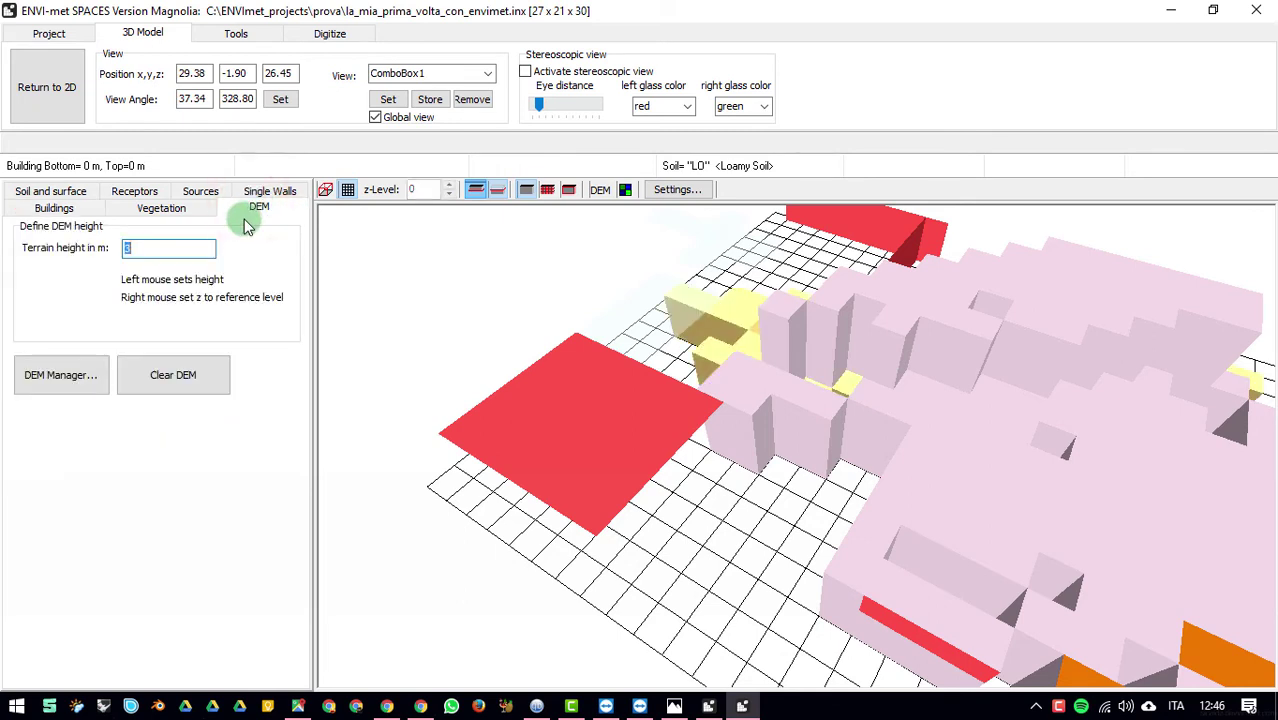
click(265, 191)
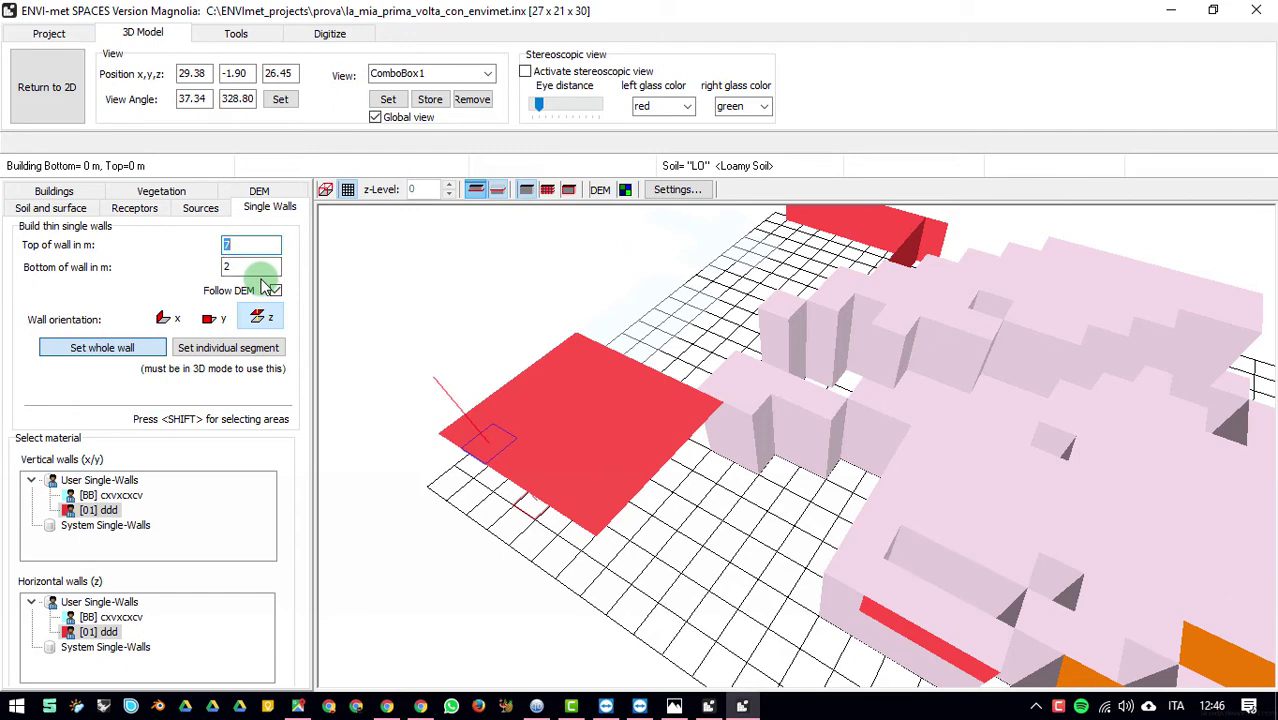
Step: Display the DEM and extend the horizontal [01] ddd wall across the terrain beside the building, inspecting it from above
click(600, 189)
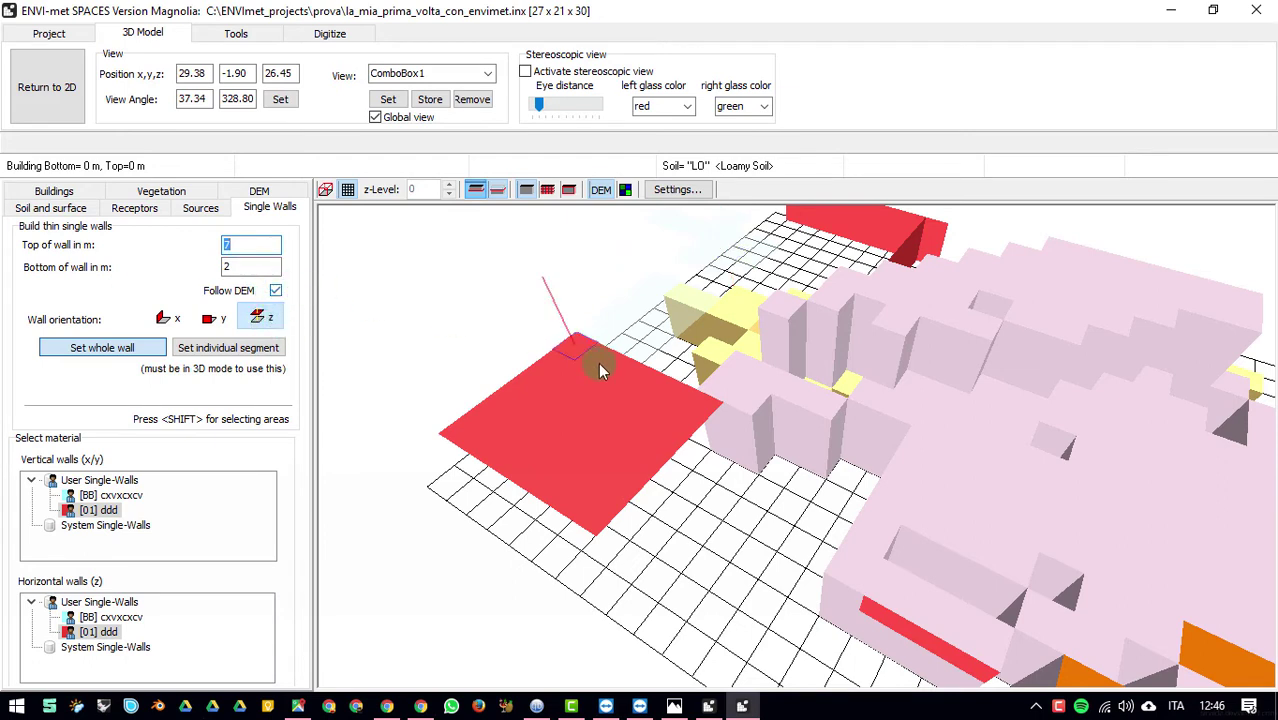
right_click(745, 270)
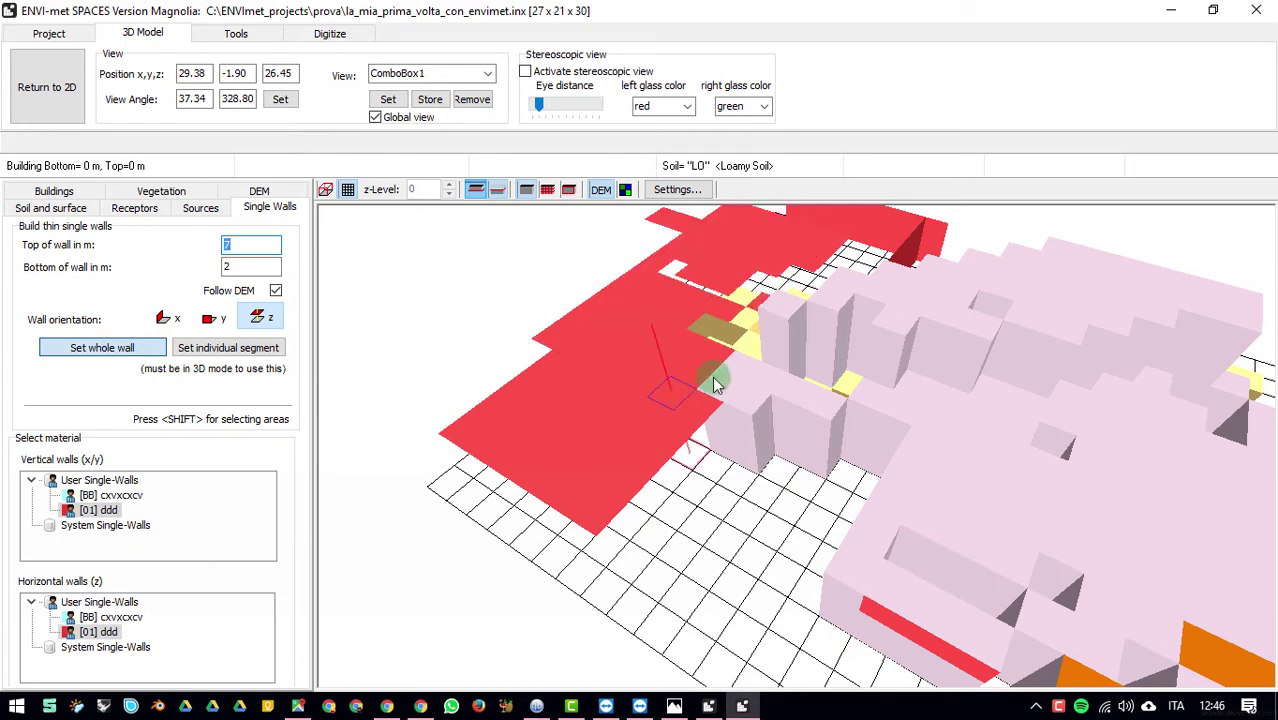
key(ctrl)
drag(727, 335, 314, 271)
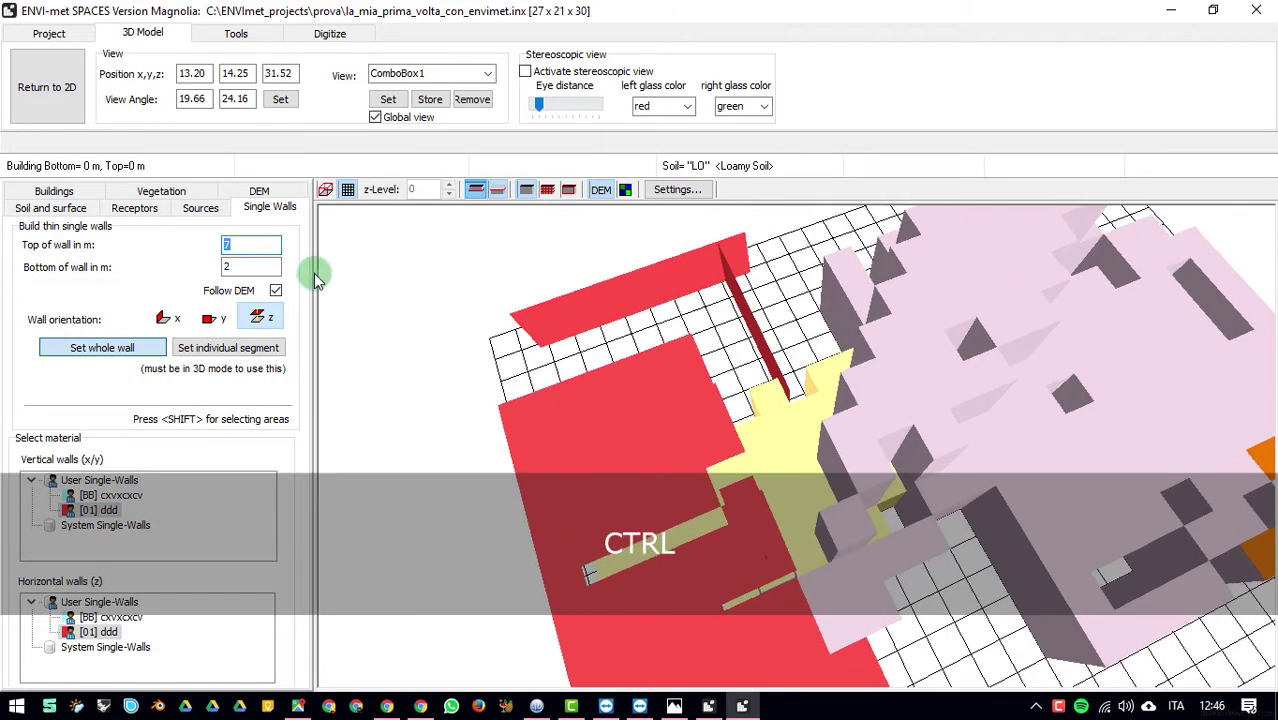
Step: Add x-oriented whole walls of [01] ddd on the raised terrain beside the building and inspect how they follow the DEM
click(178, 317)
mouse_move(742, 365)
mouse_down()
mouse_move(812, 523)
mouse_move(791, 510)
mouse_move(872, 431)
mouse_move(817, 451)
mouse_move(780, 426)
mouse_move(803, 390)
mouse_move(789, 369)
mouse_move(739, 350)
mouse_move(742, 325)
mouse_move(772, 329)
mouse_move(757, 350)
mouse_move(782, 350)
mouse_move(780, 371)
mouse_move(800, 365)
mouse_move(801, 436)
mouse_move(781, 351)
mouse_move(748, 340)
mouse_move(713, 399)
mouse_move(657, 420)
mouse_up()
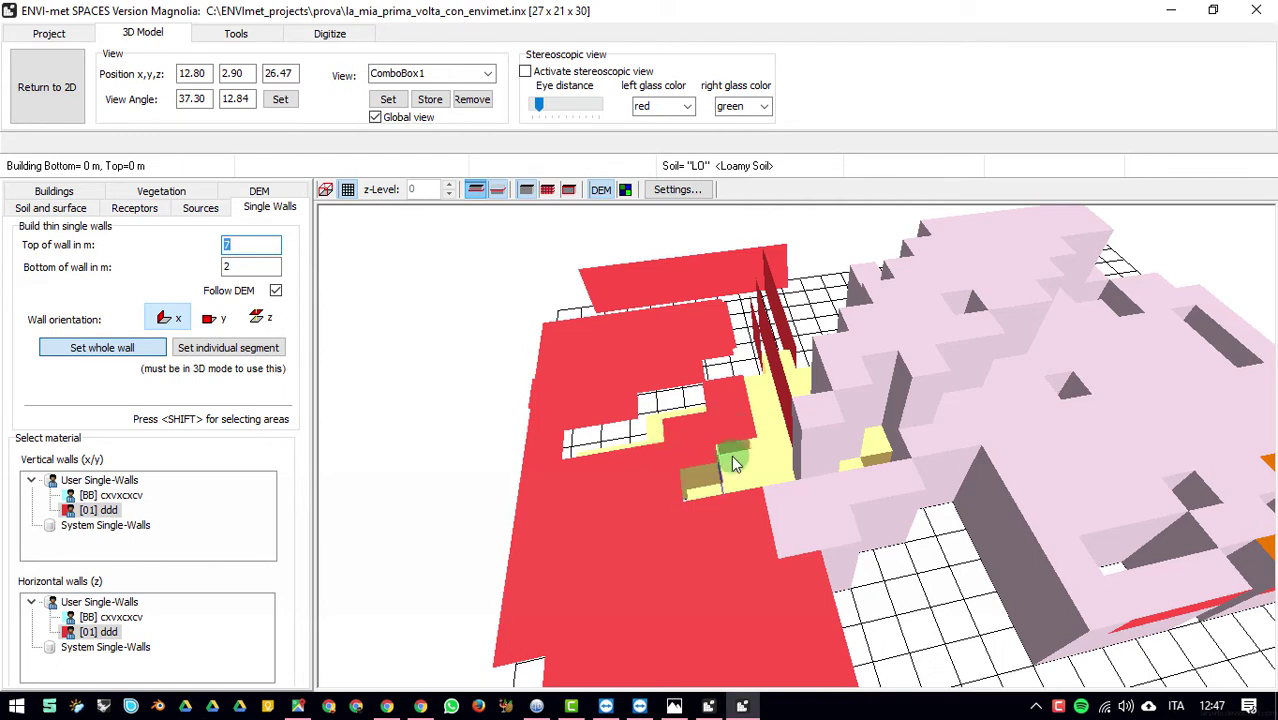
mouse_move(732, 457)
mouse_down()
mouse_move(744, 429)
mouse_move(887, 391)
mouse_move(869, 451)
mouse_up()
mouse_move(868, 457)
mouse_down()
mouse_move(876, 437)
mouse_move(1229, 261)
mouse_up()
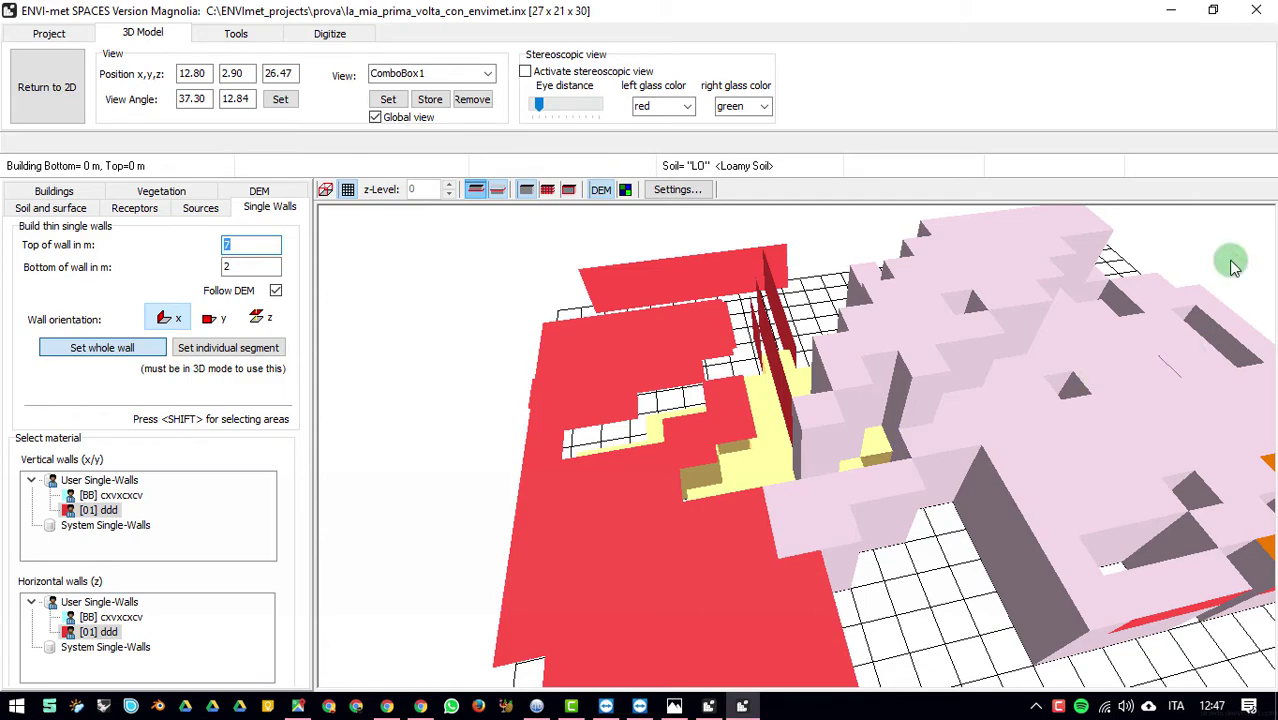
Step: Minimize both ENVI-met SPACES windows to reach the desktop
click(1176, 13)
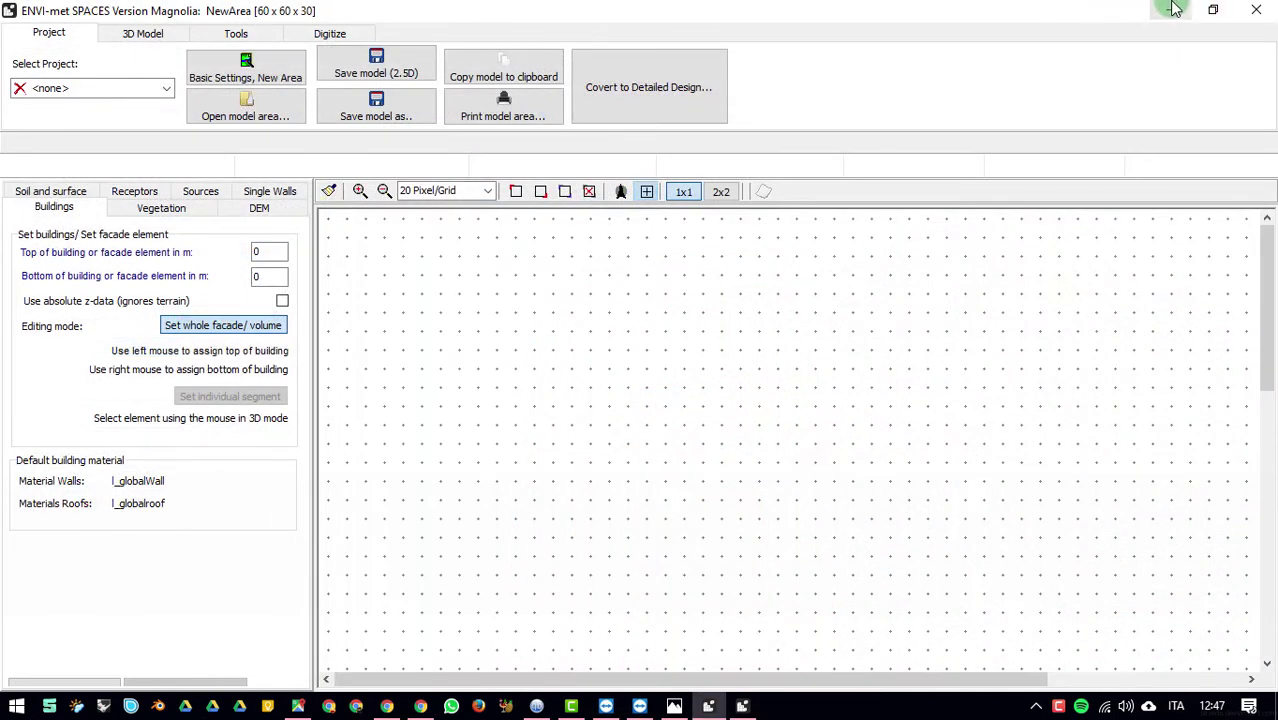
click(1176, 10)
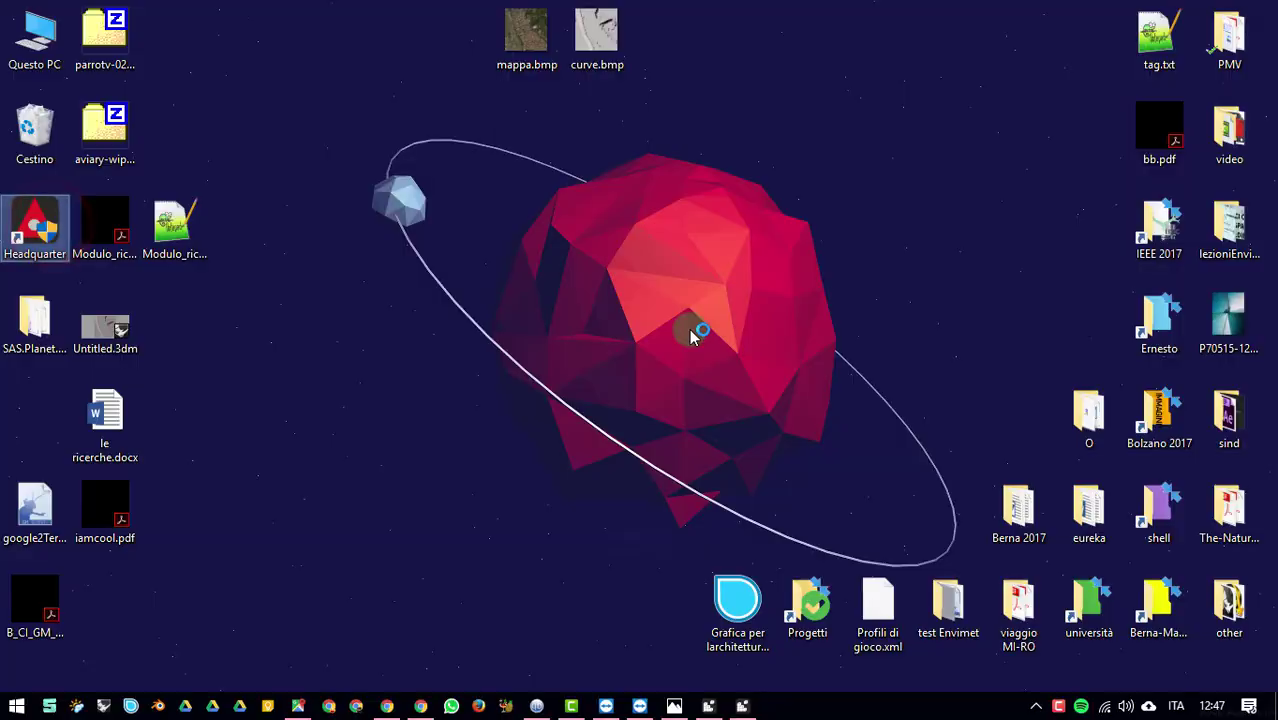
Step: Launch ENVI-met Headquarter, open the database manager from it and close the Headquarter window
click(727, 408)
click(706, 119)
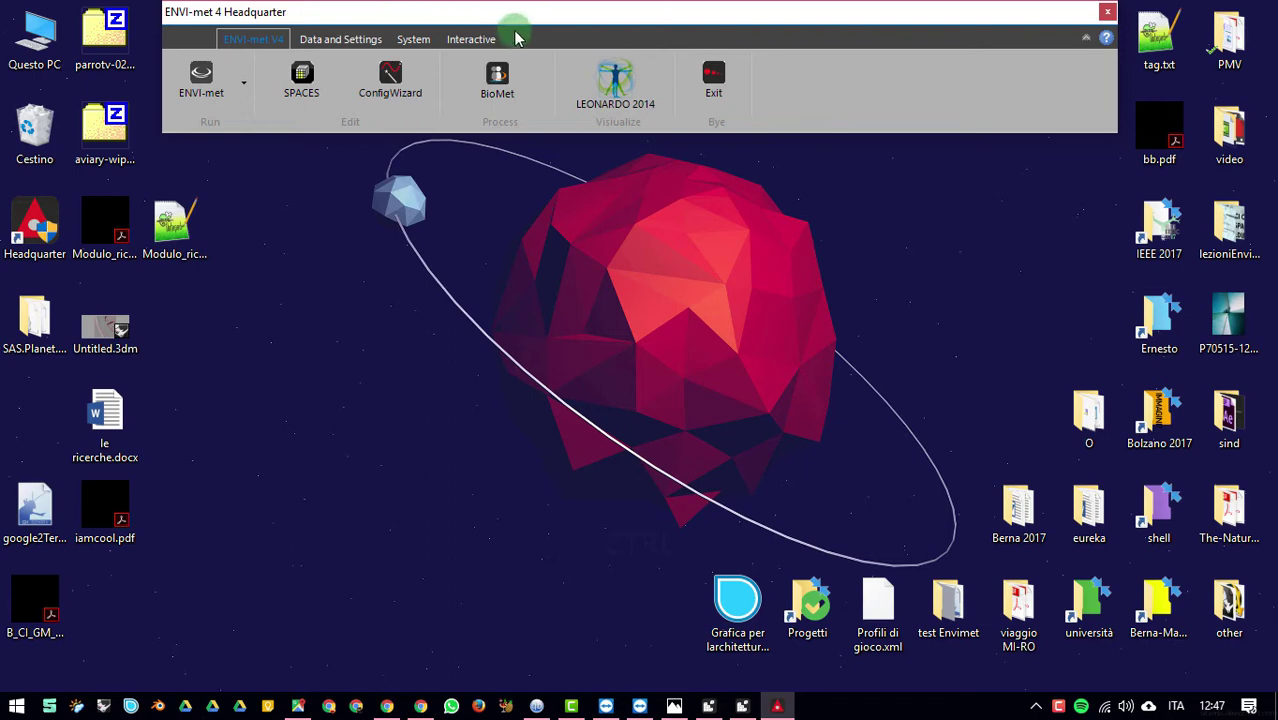
key(shift)
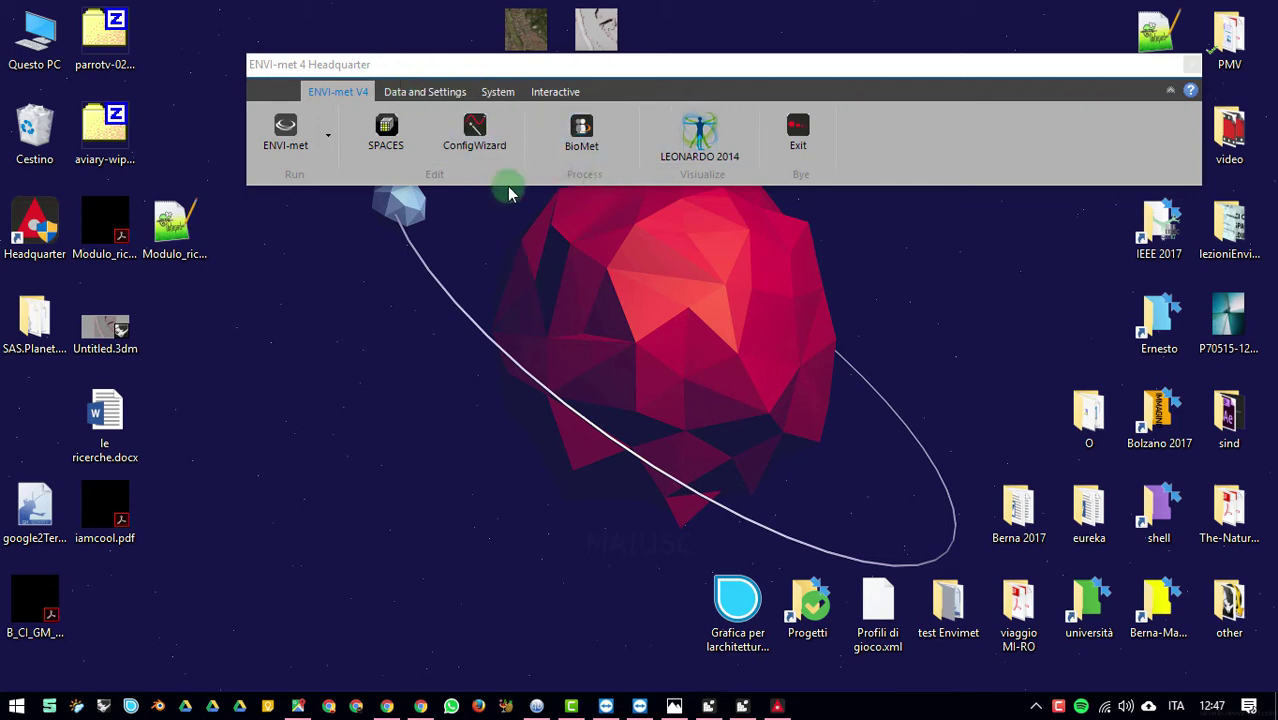
click(445, 91)
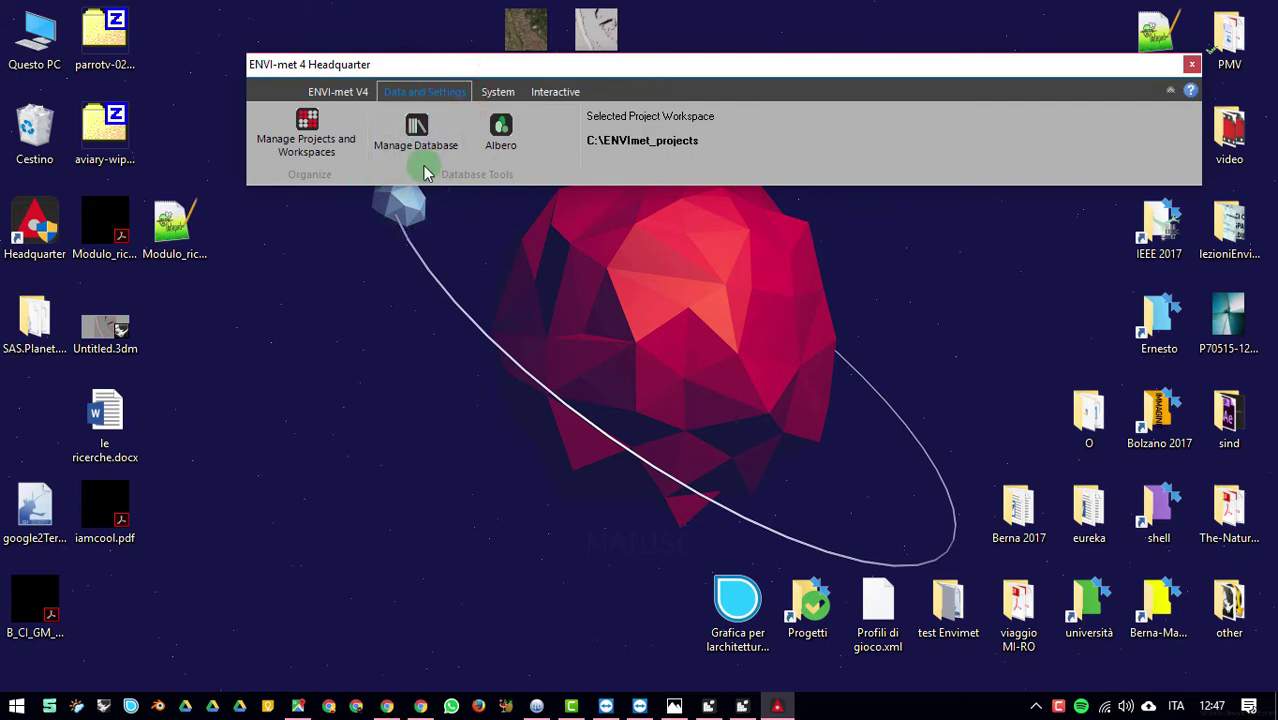
click(405, 140)
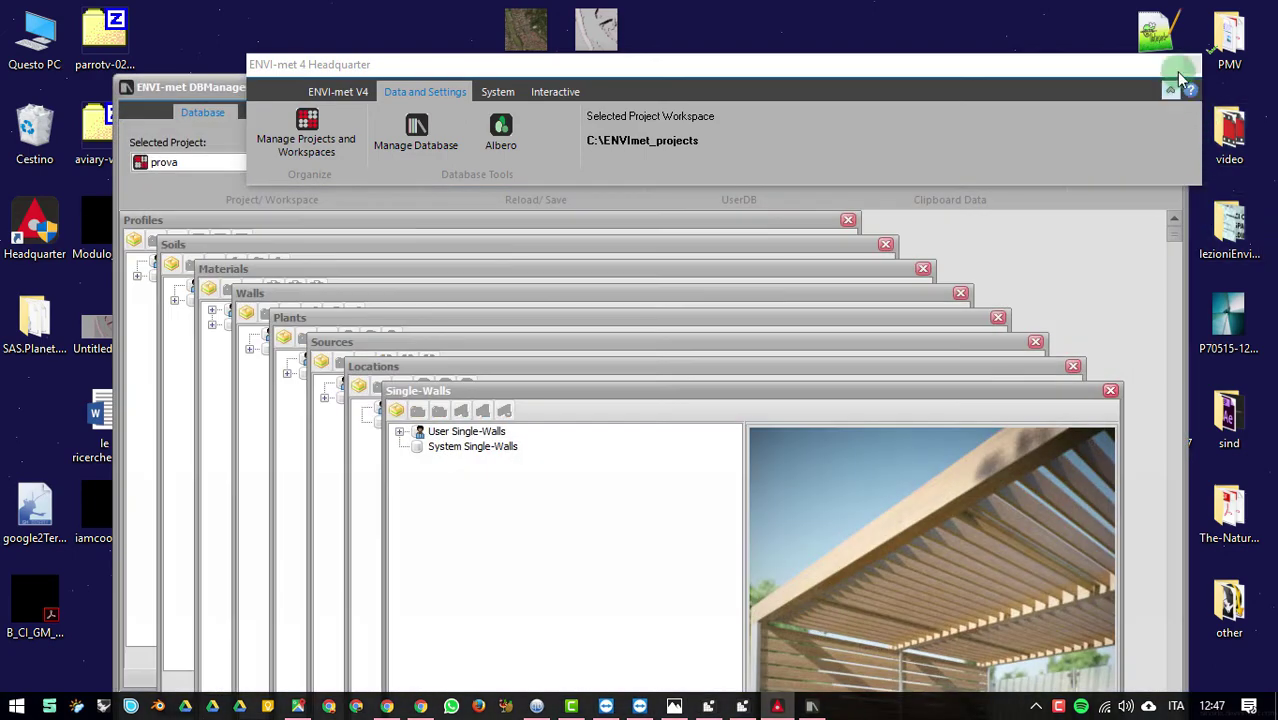
click(1192, 64)
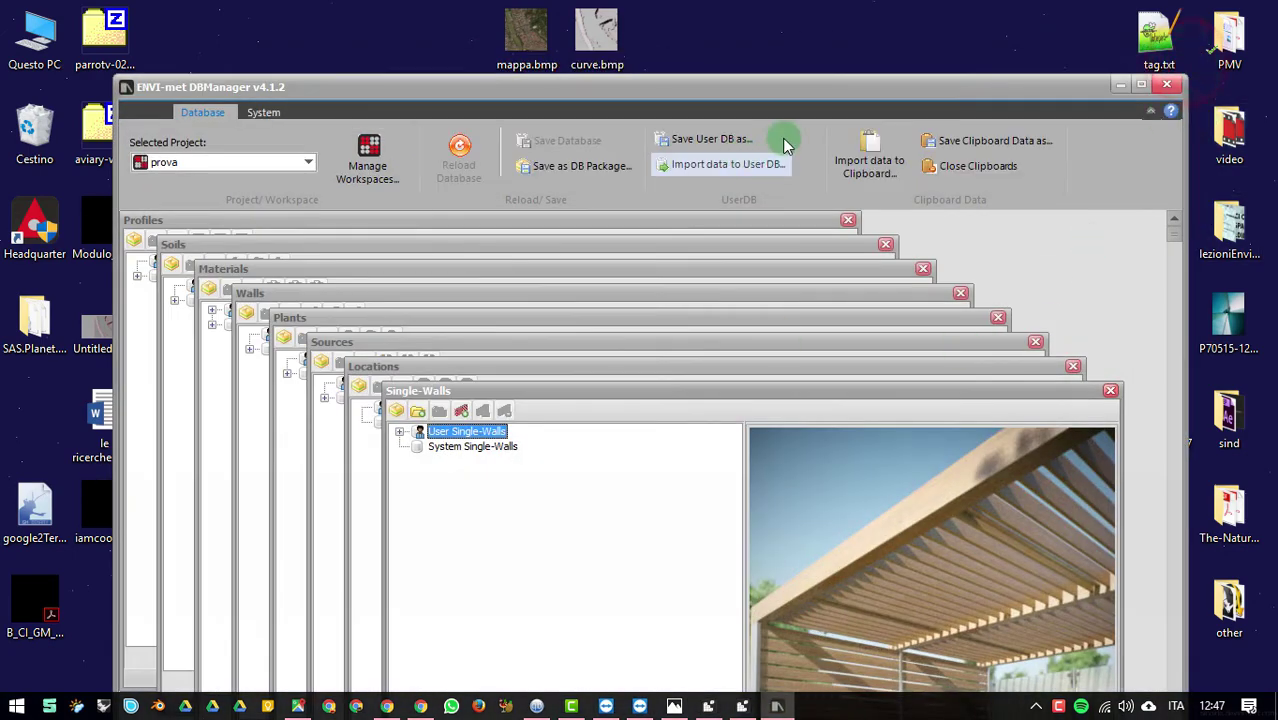
Step: Close the empty NewArea SPACES window and maximize the DBManager window
drag(785, 89, 791, 29)
click(708, 706)
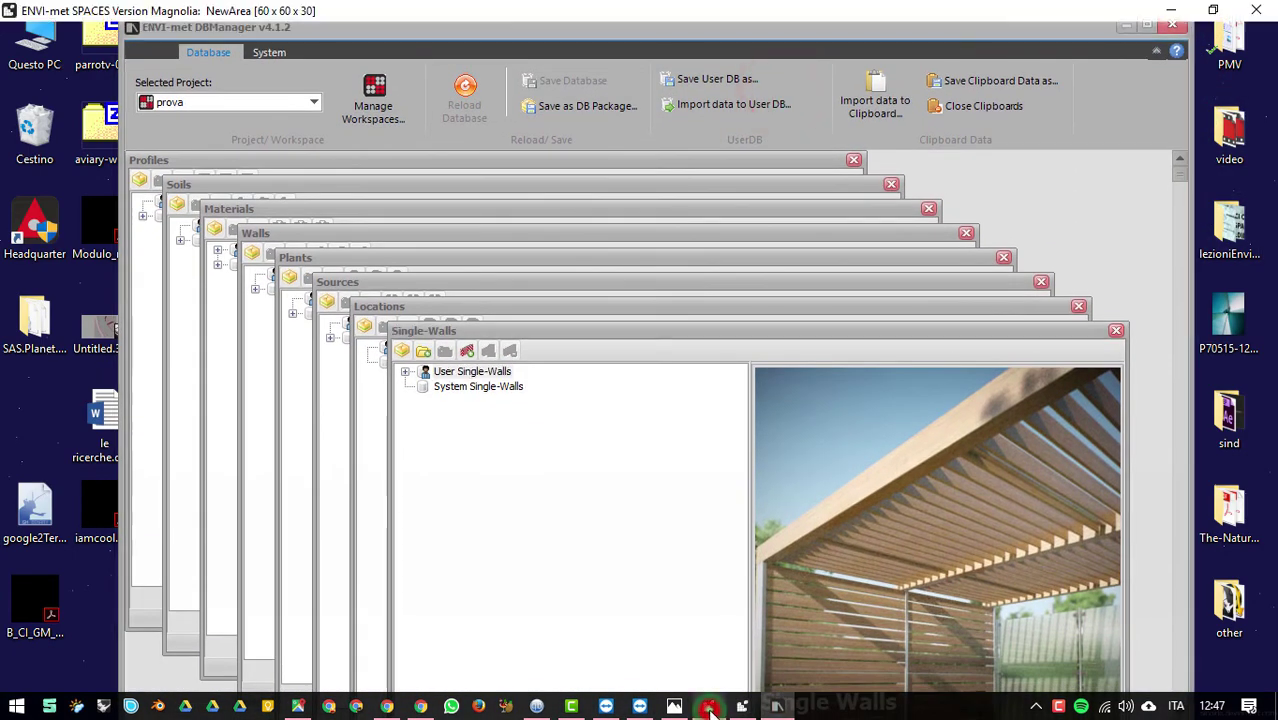
click(708, 706)
click(708, 706)
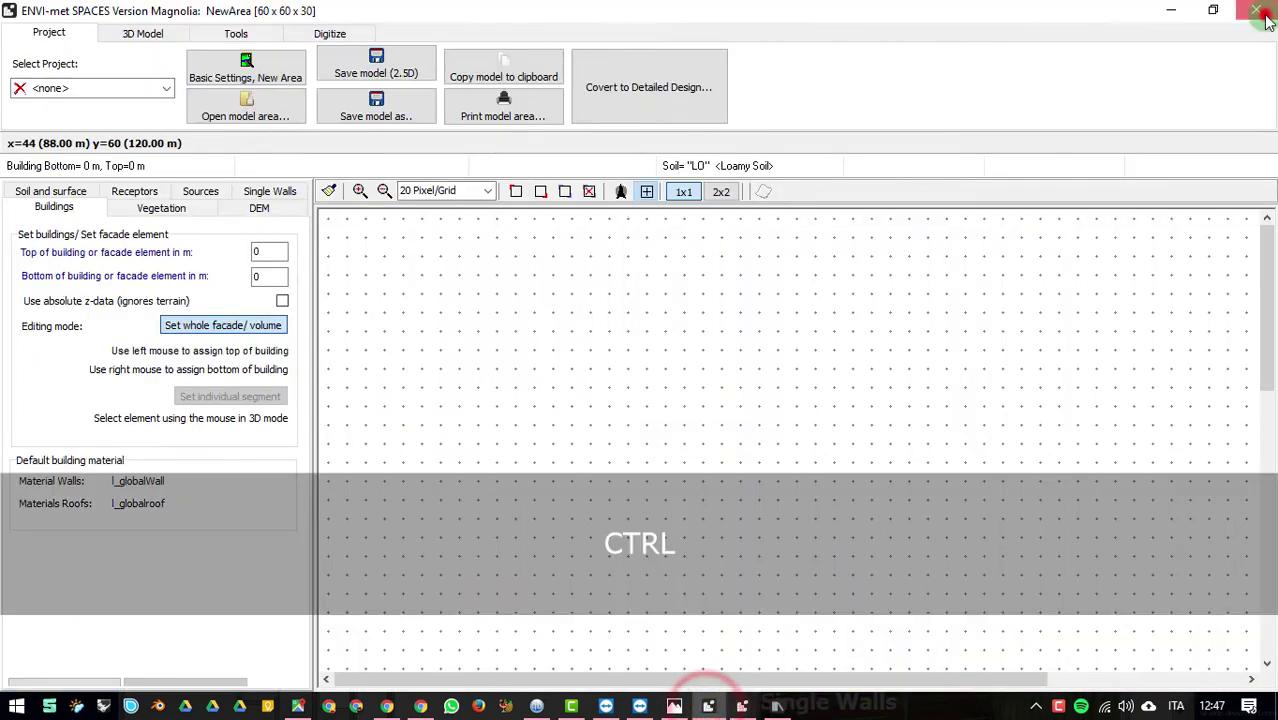
ctrl+click(708, 706)
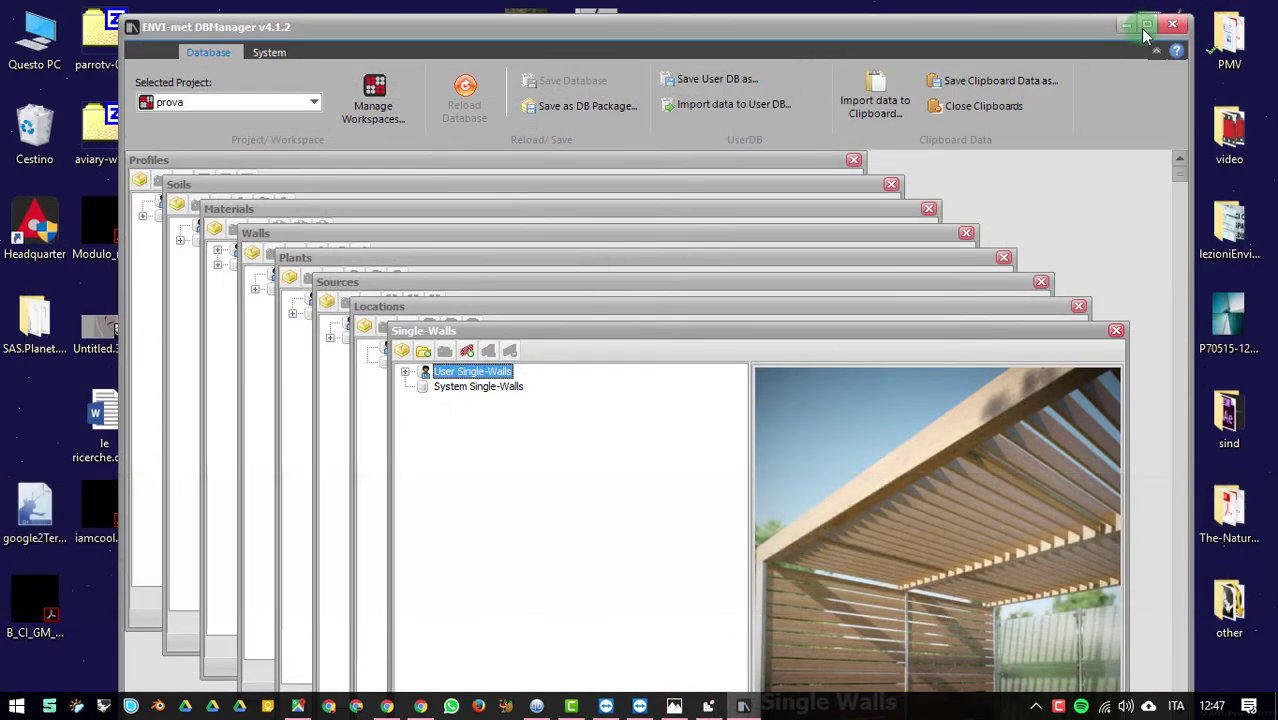
click(1145, 25)
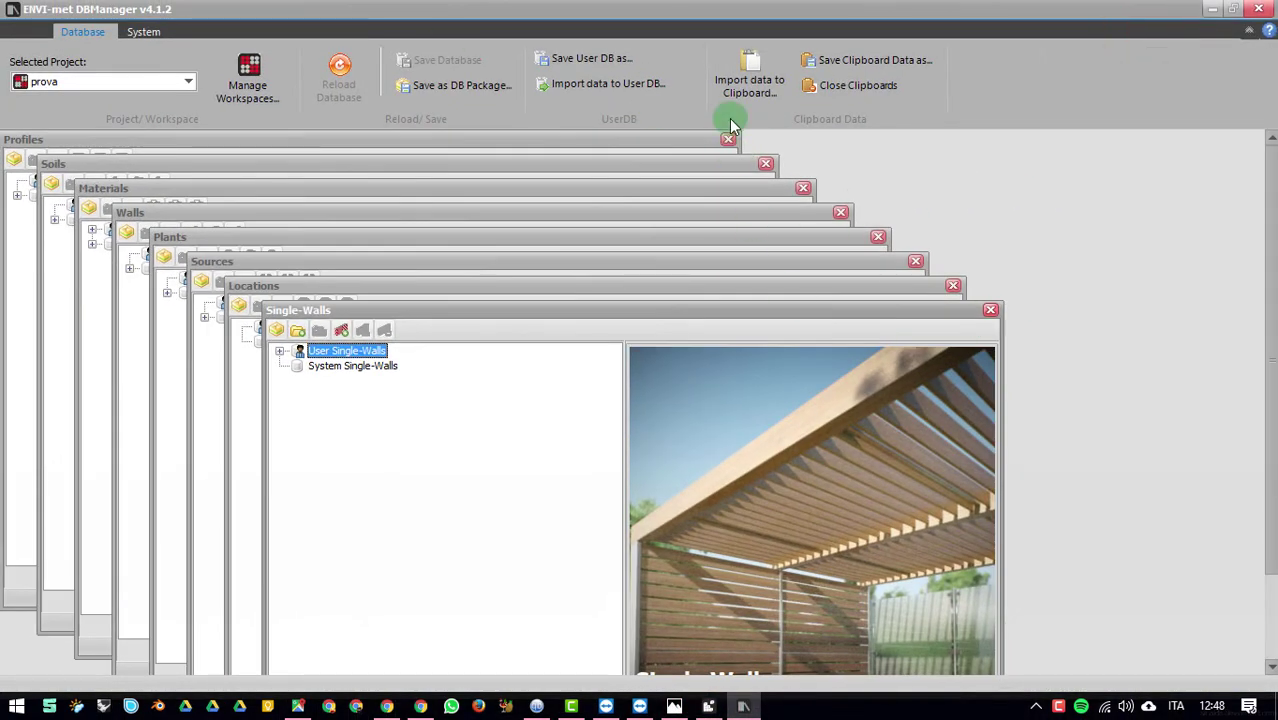
Step: Review the projects available in the database manager and keep prova as the selected project
click(249, 66)
click(86, 82)
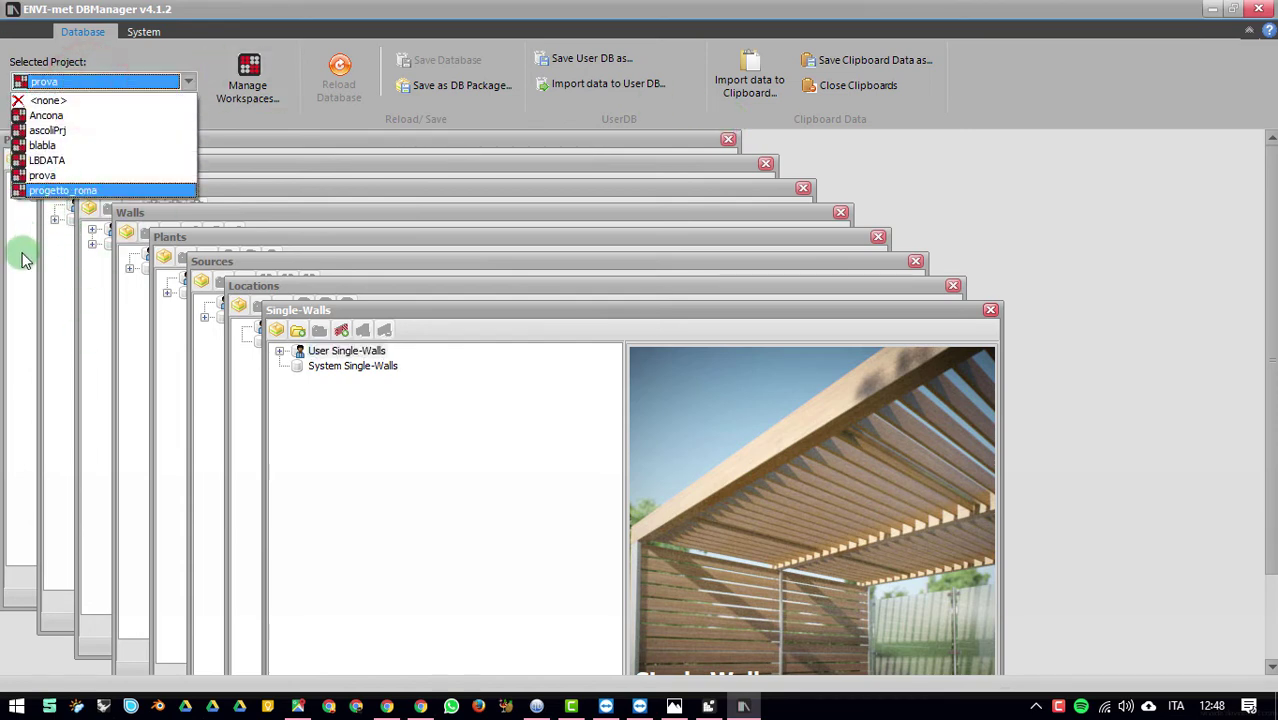
click(60, 174)
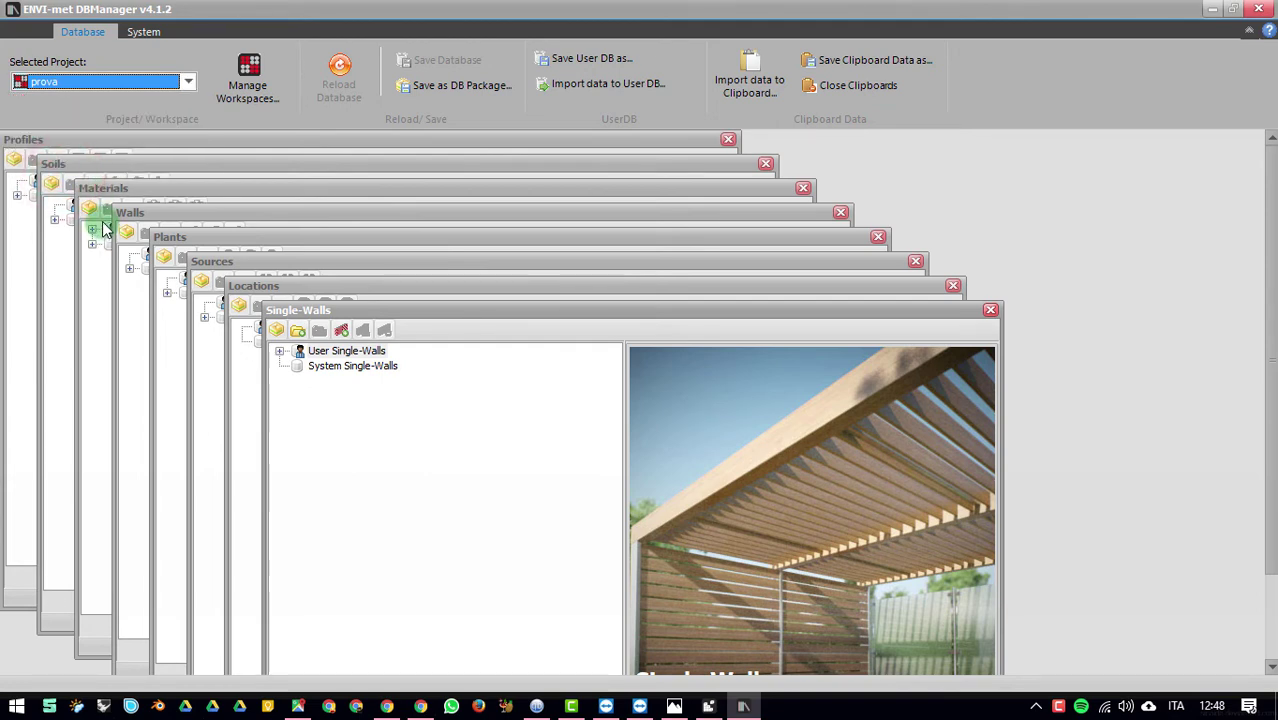
click(105, 81)
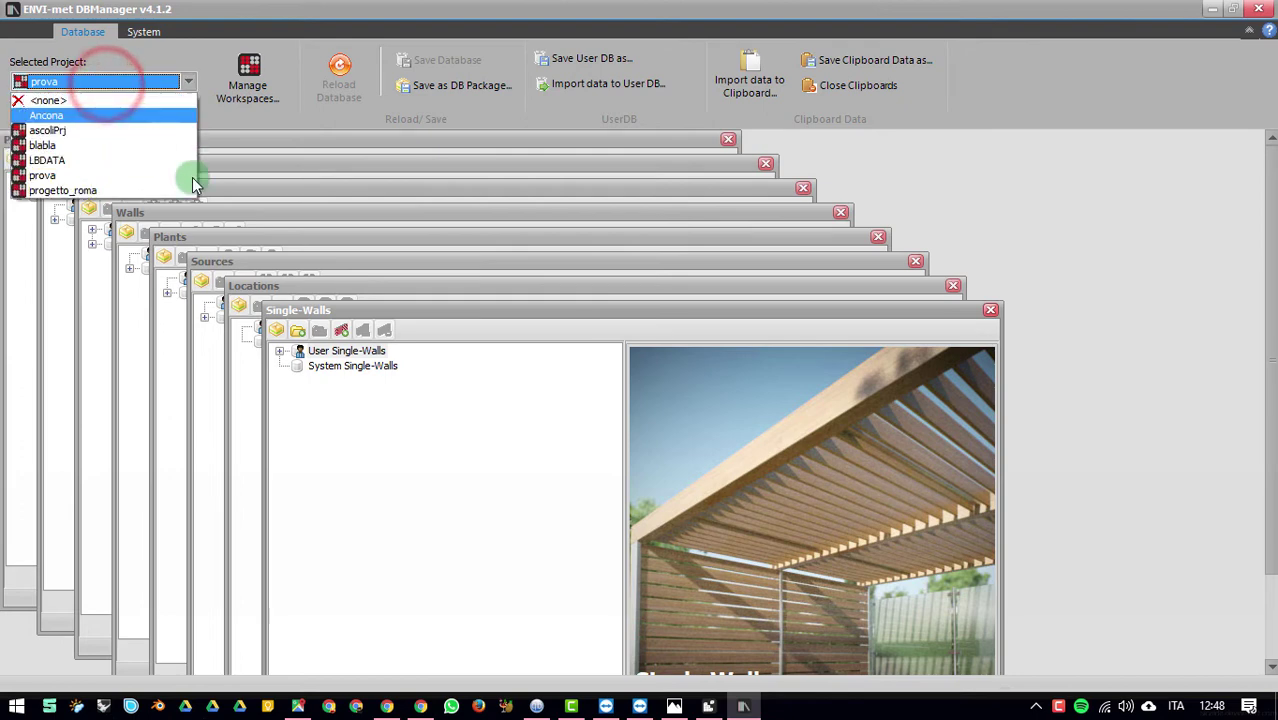
click(1092, 193)
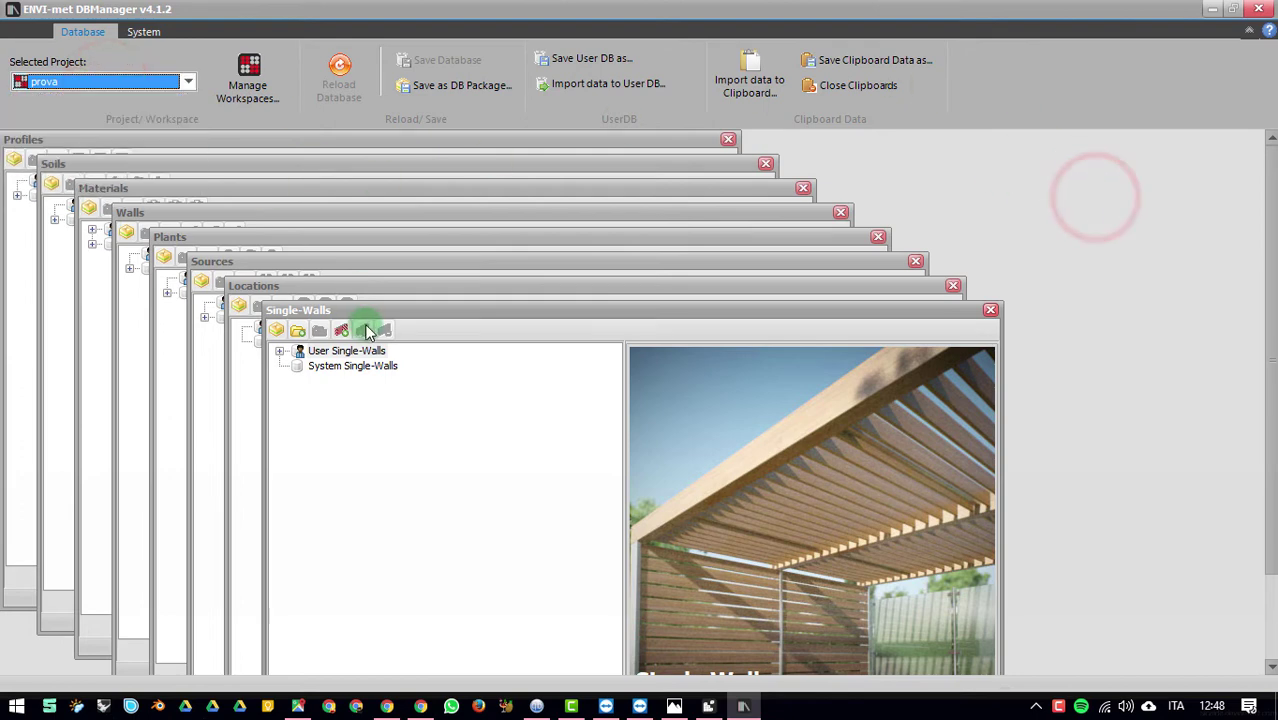
Step: Separate the Locations and Single-Walls database windows so both their contents can be seen
drag(385, 308, 535, 326)
drag(449, 278, 511, 268)
click(1075, 331)
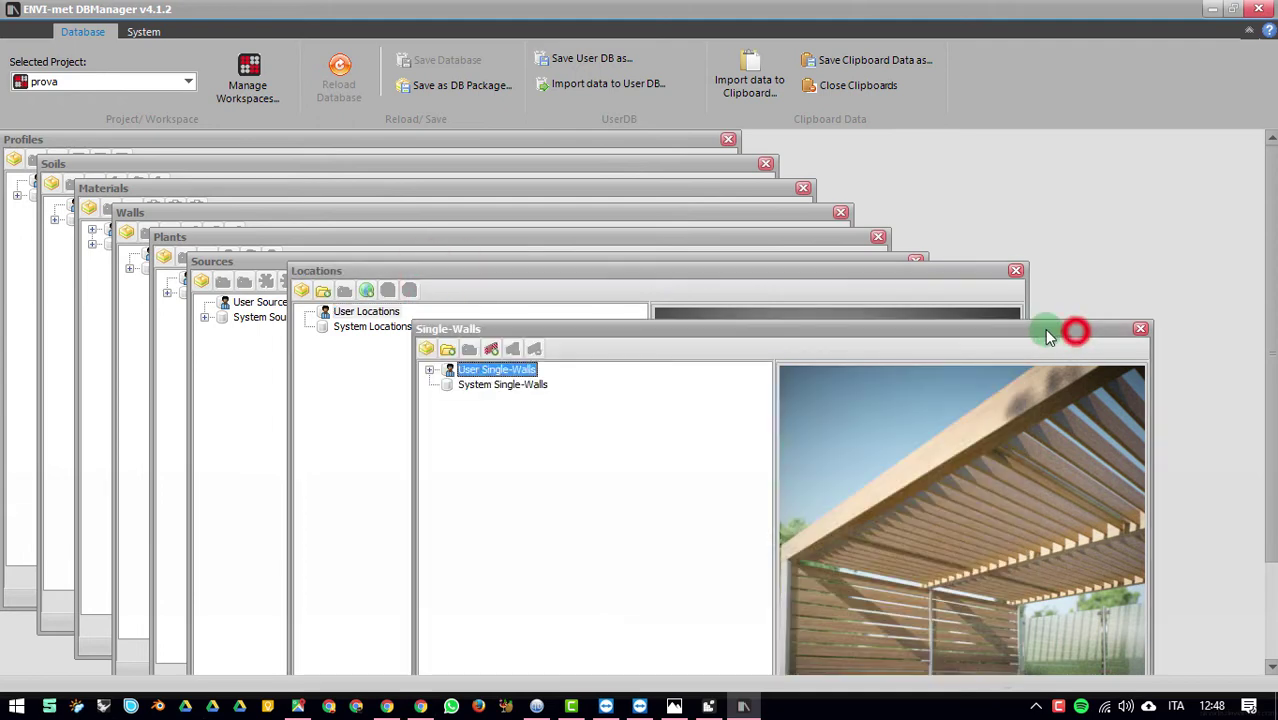
click(955, 280)
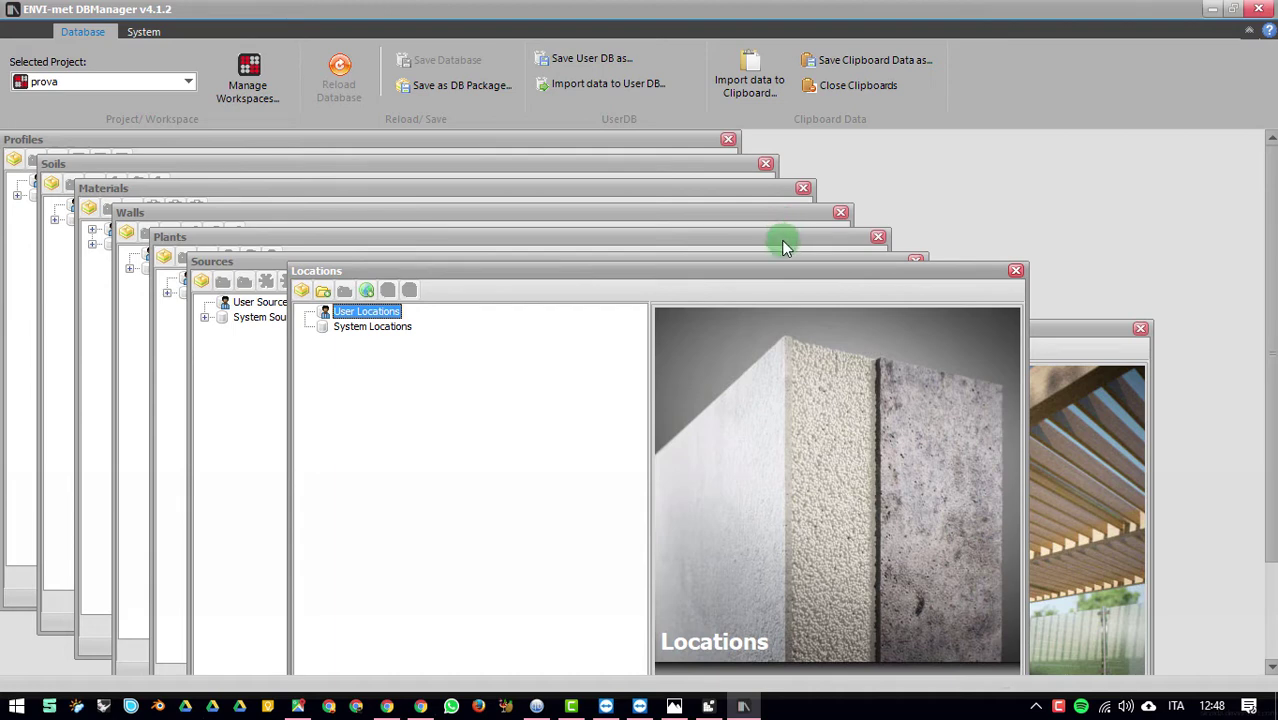
drag(1076, 328, 1080, 297)
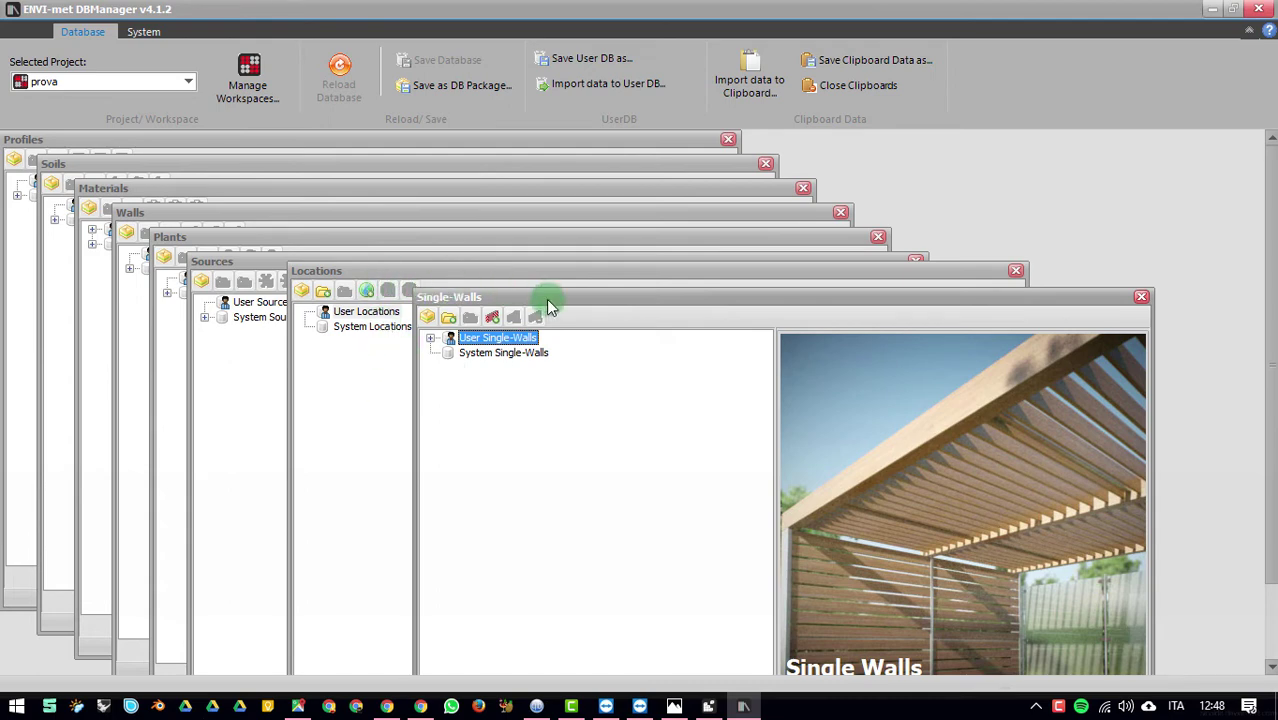
drag(546, 299, 613, 377)
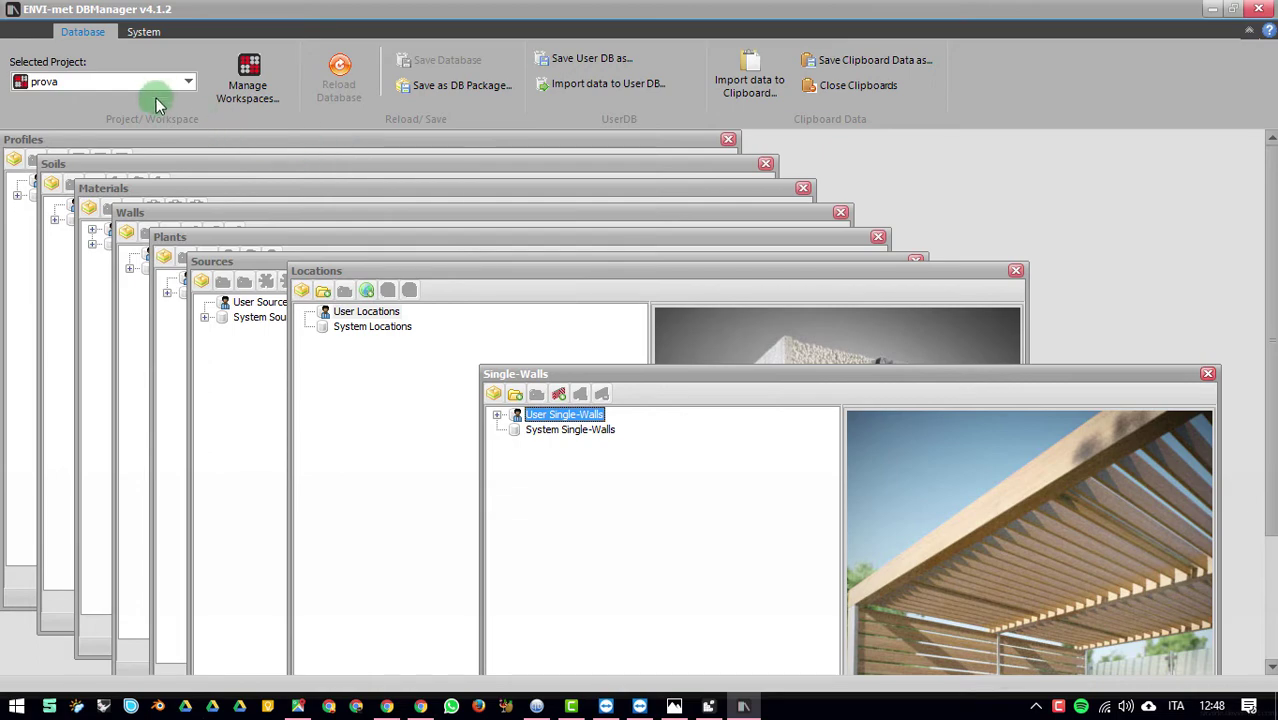
Step: Bring the Profiles and Soils database windows forward in turn and move each aside after viewing it
click(25, 140)
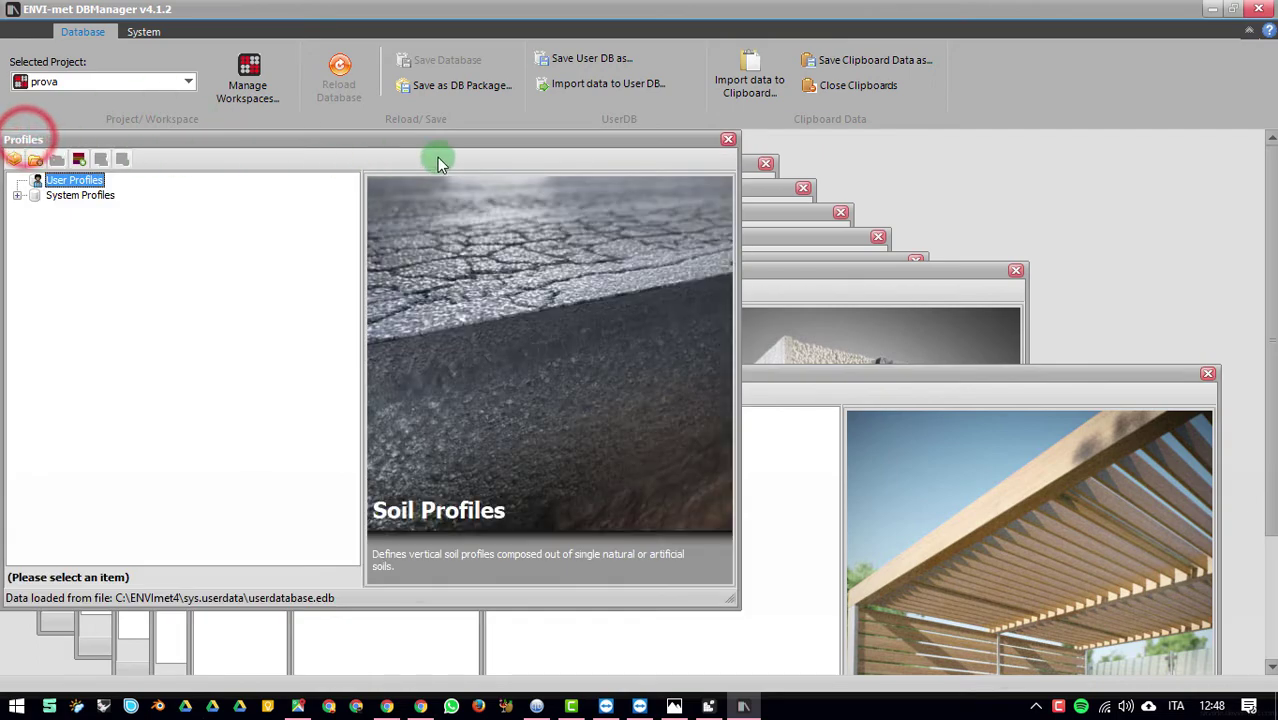
drag(636, 136, 43, 134)
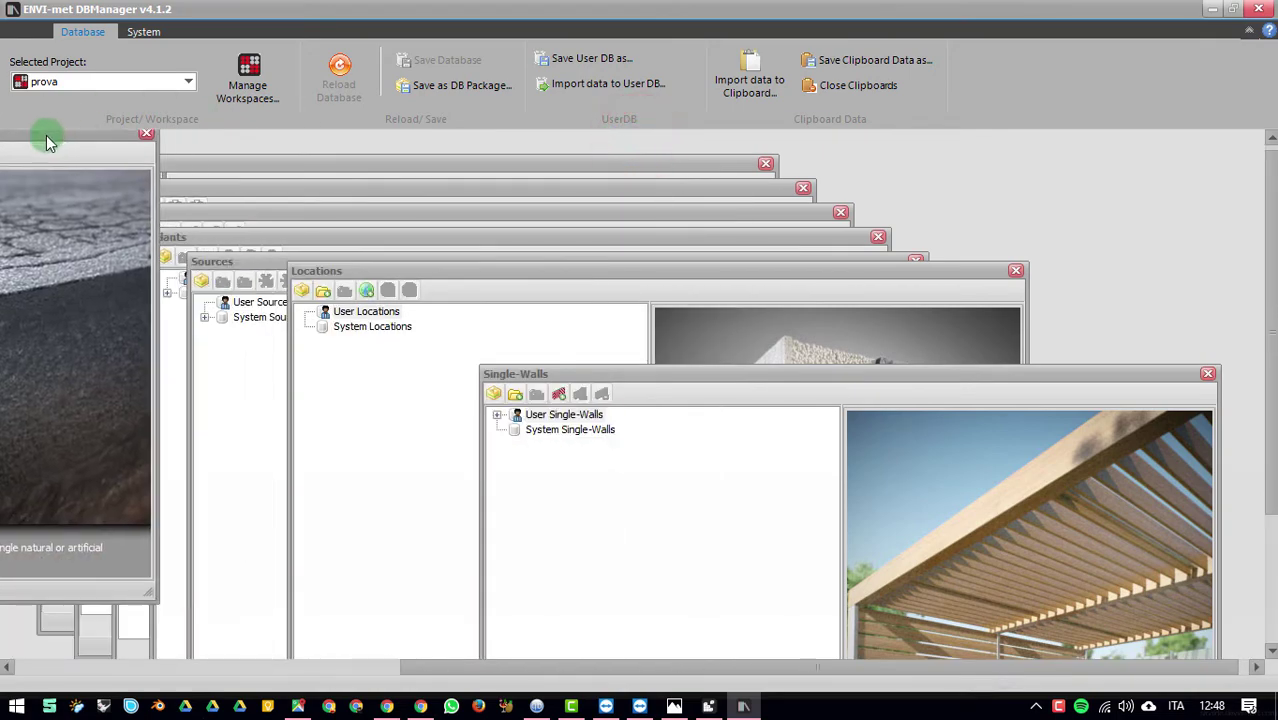
click(177, 171)
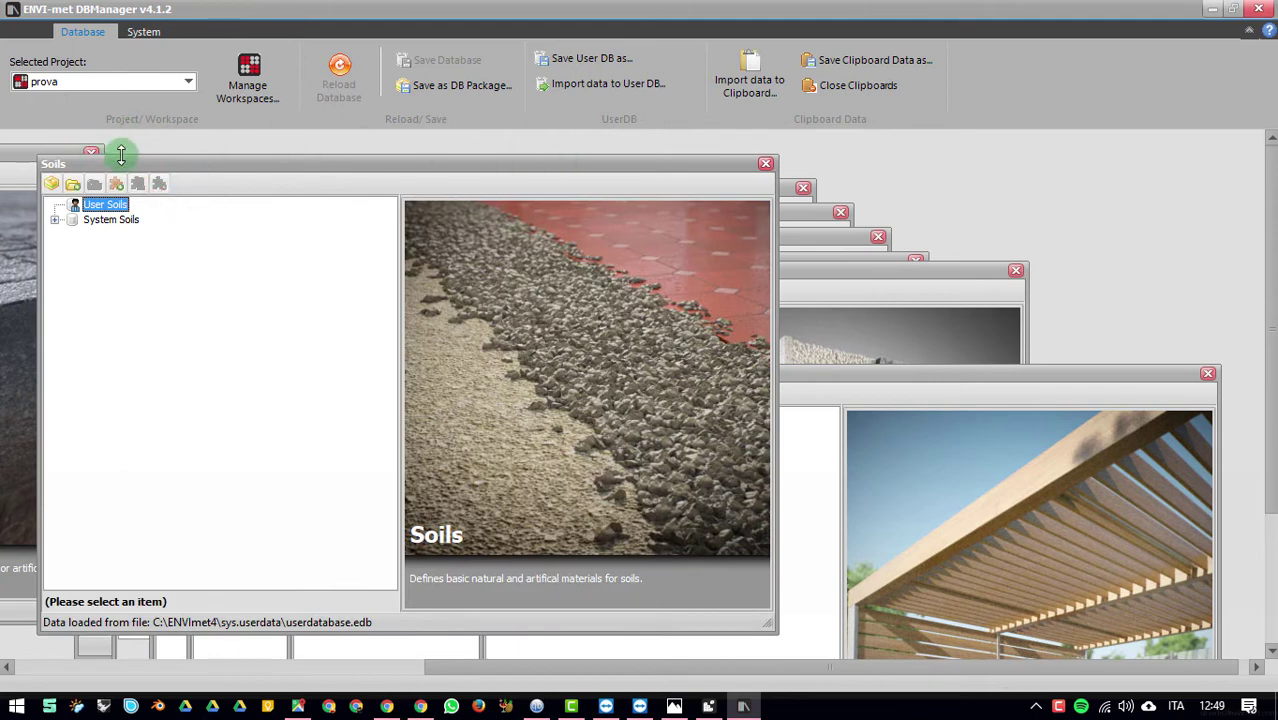
click(197, 170)
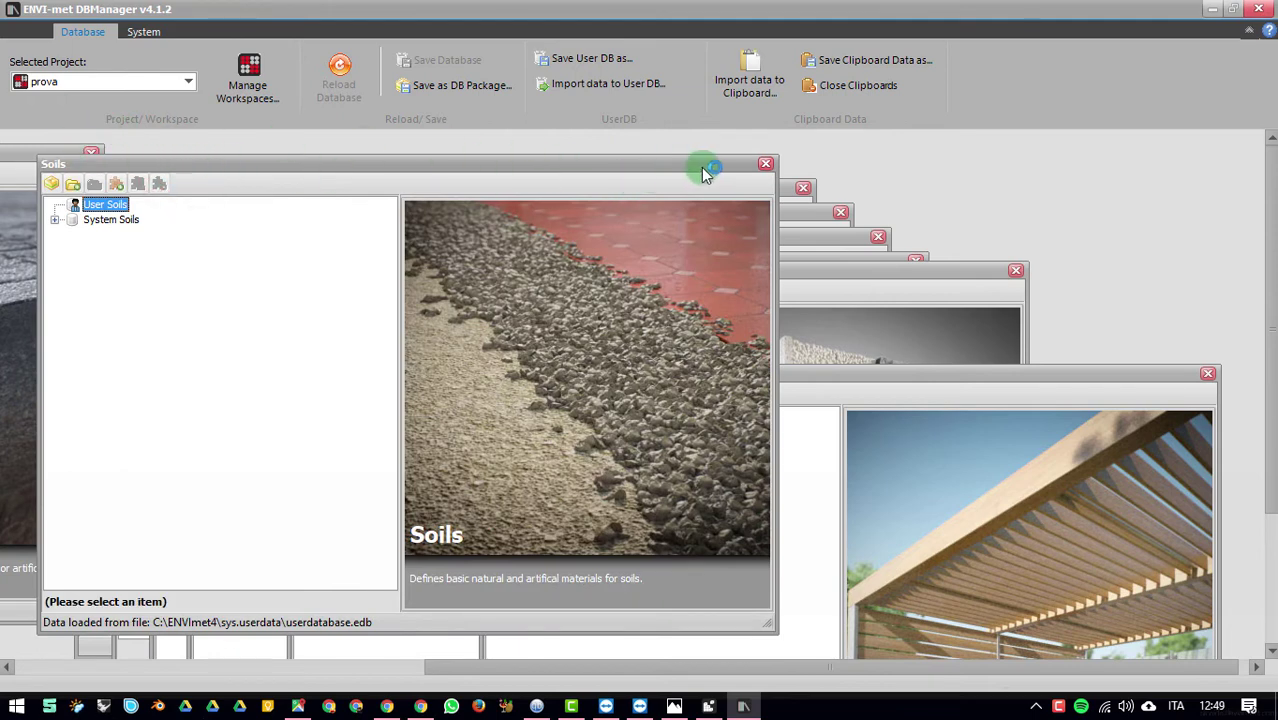
drag(699, 166, 84, 180)
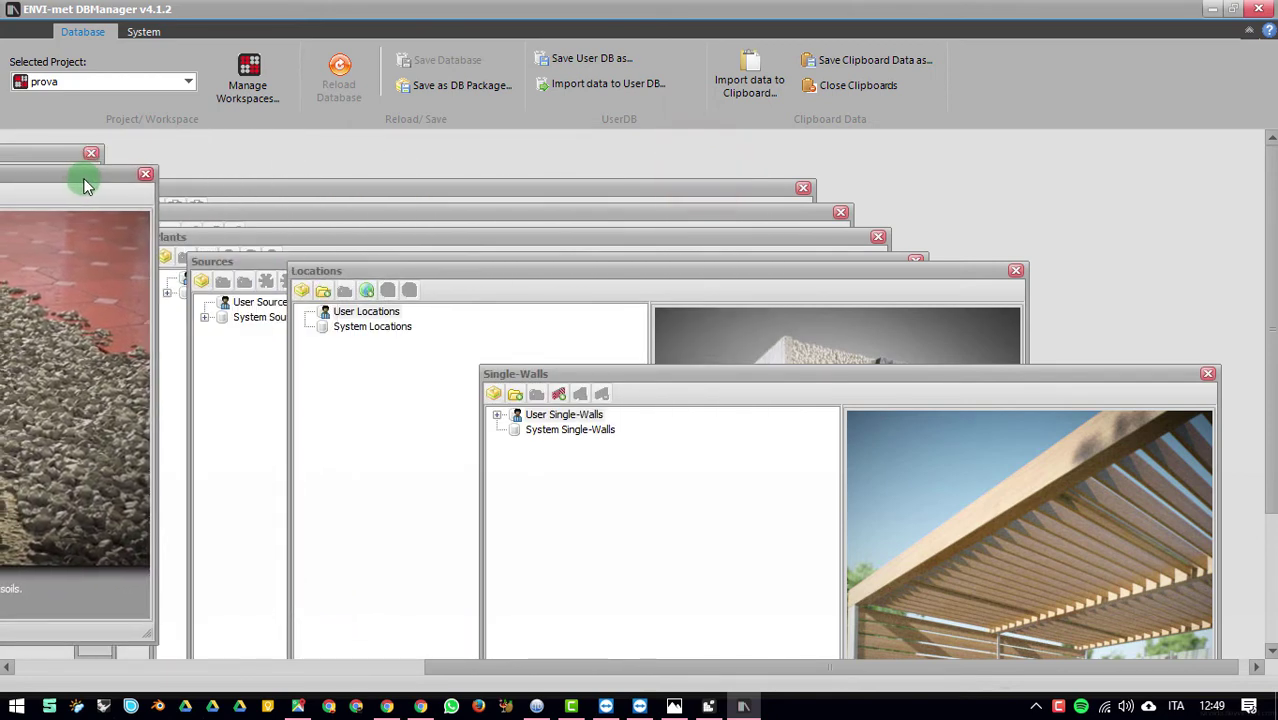
Step: Expand User Materials and System Materials in the Materials database, then move its window aside
click(258, 195)
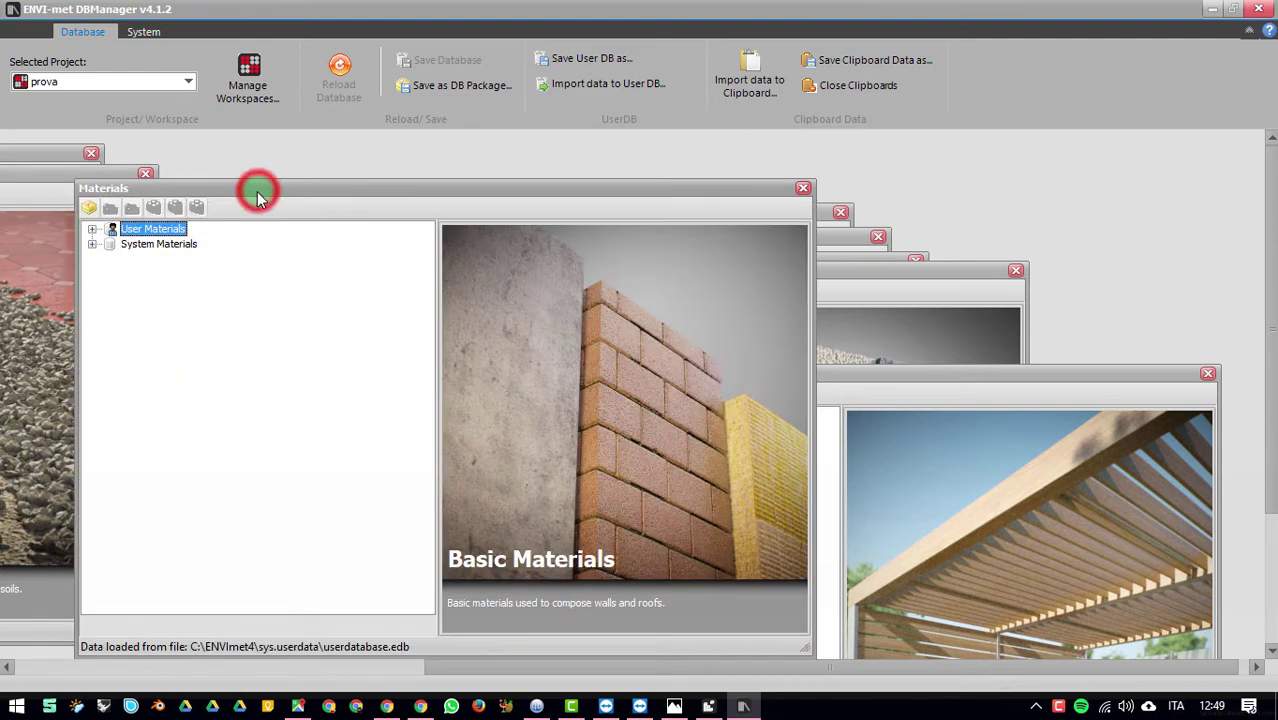
click(92, 231)
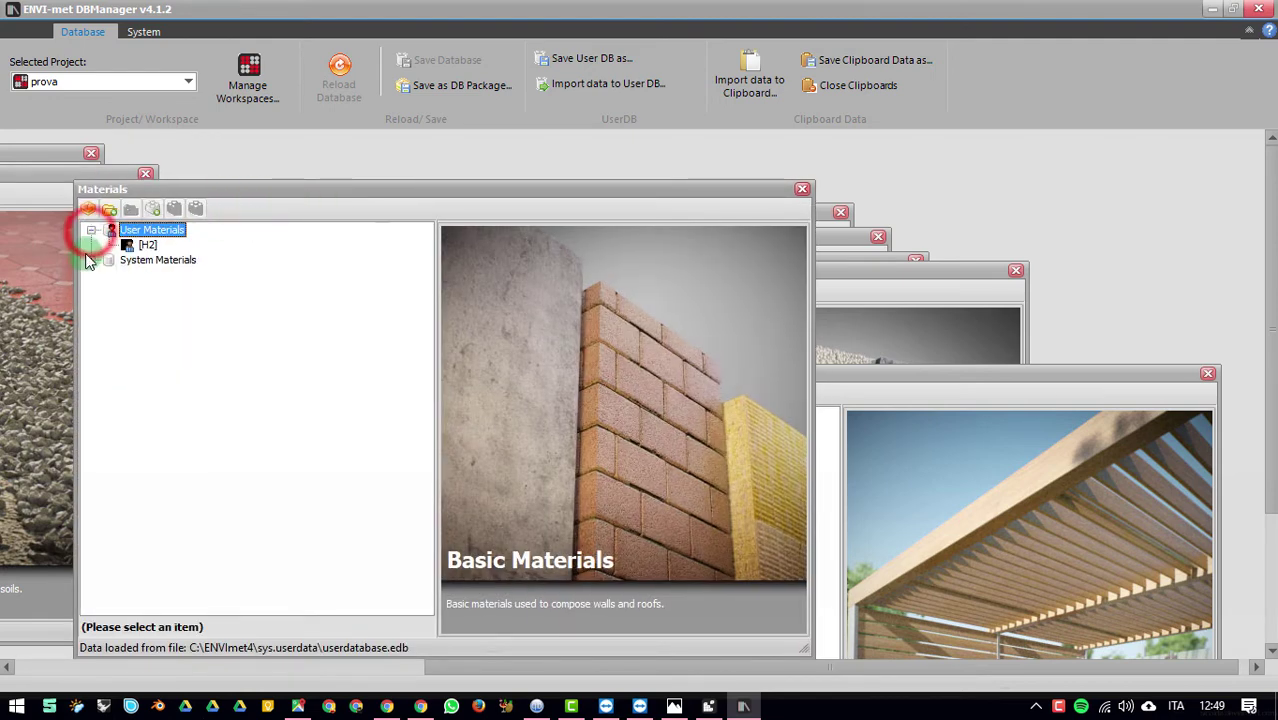
click(91, 259)
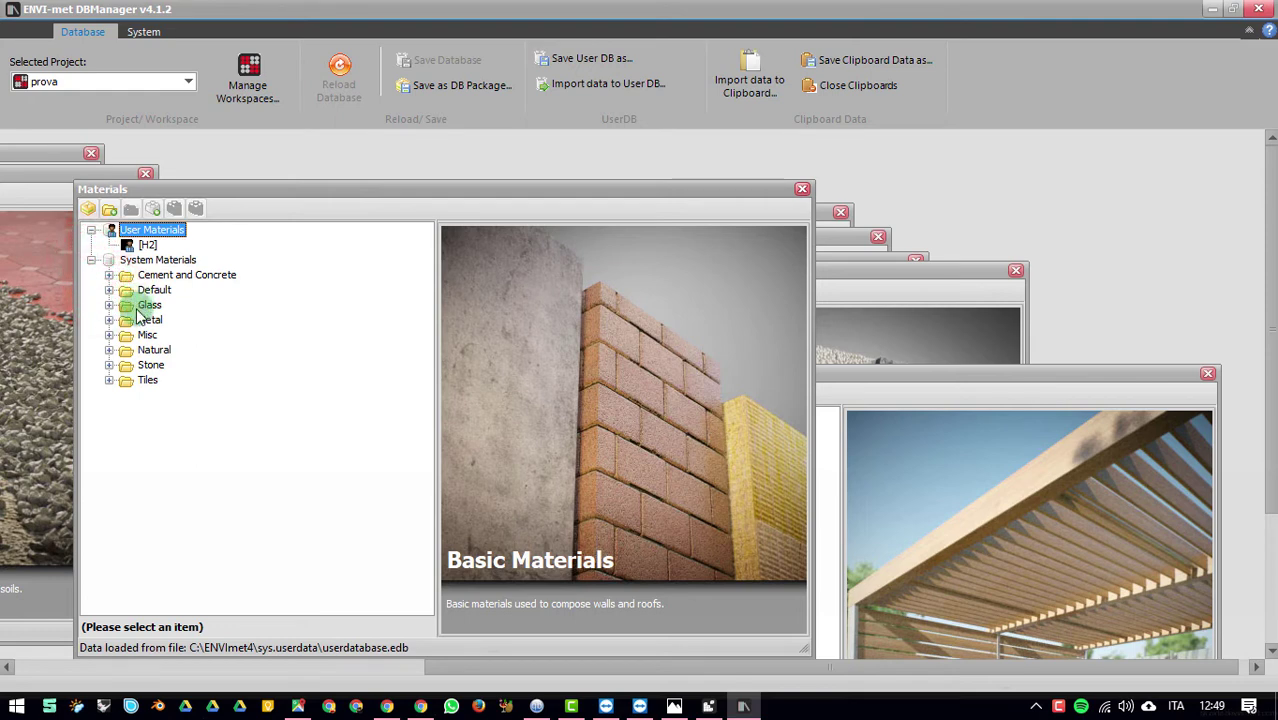
click(513, 193)
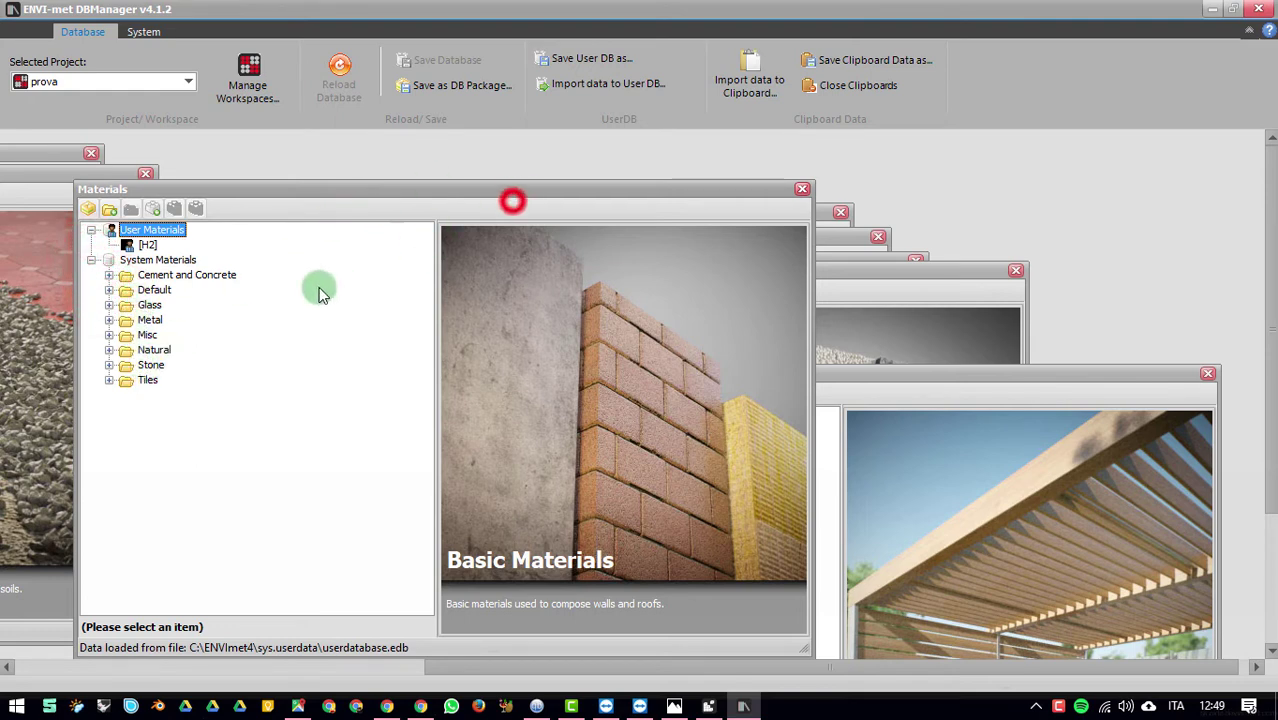
drag(600, 184, 70, 281)
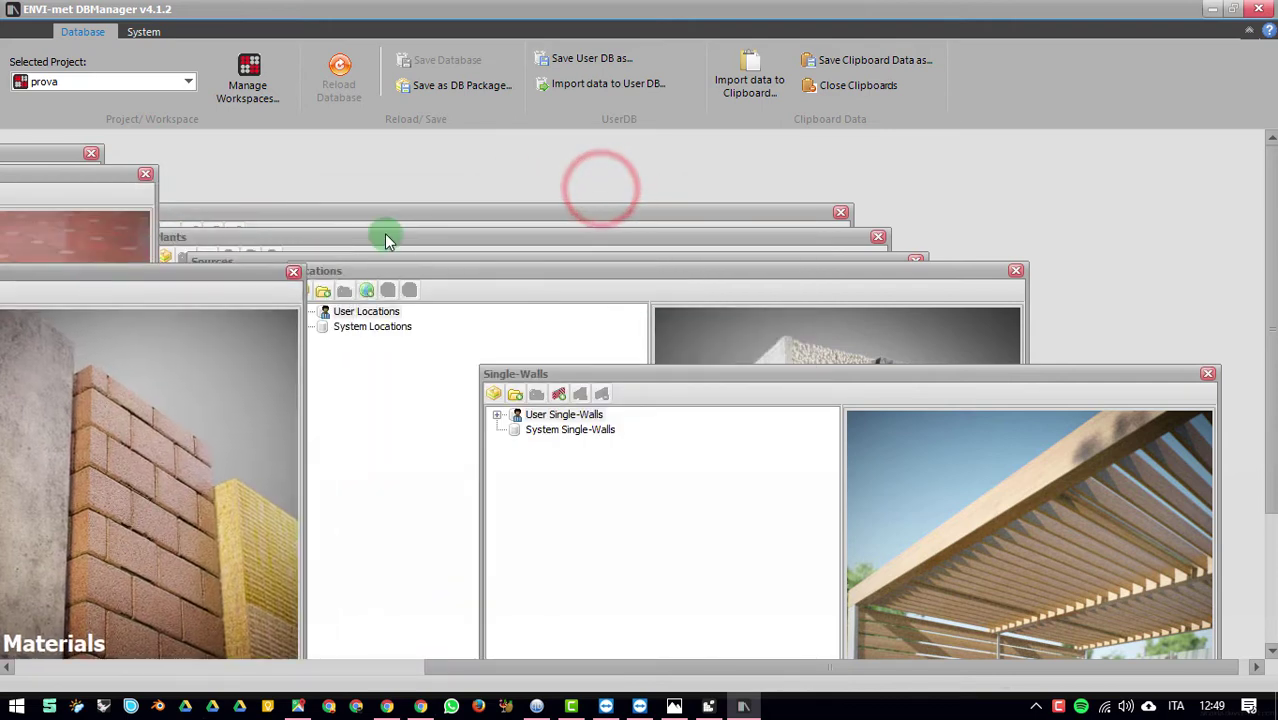
Step: Examine the layer composition of the system wall [C2] Concrete wall (light weight) under Cement and Concrete, leaving it unedited
click(394, 219)
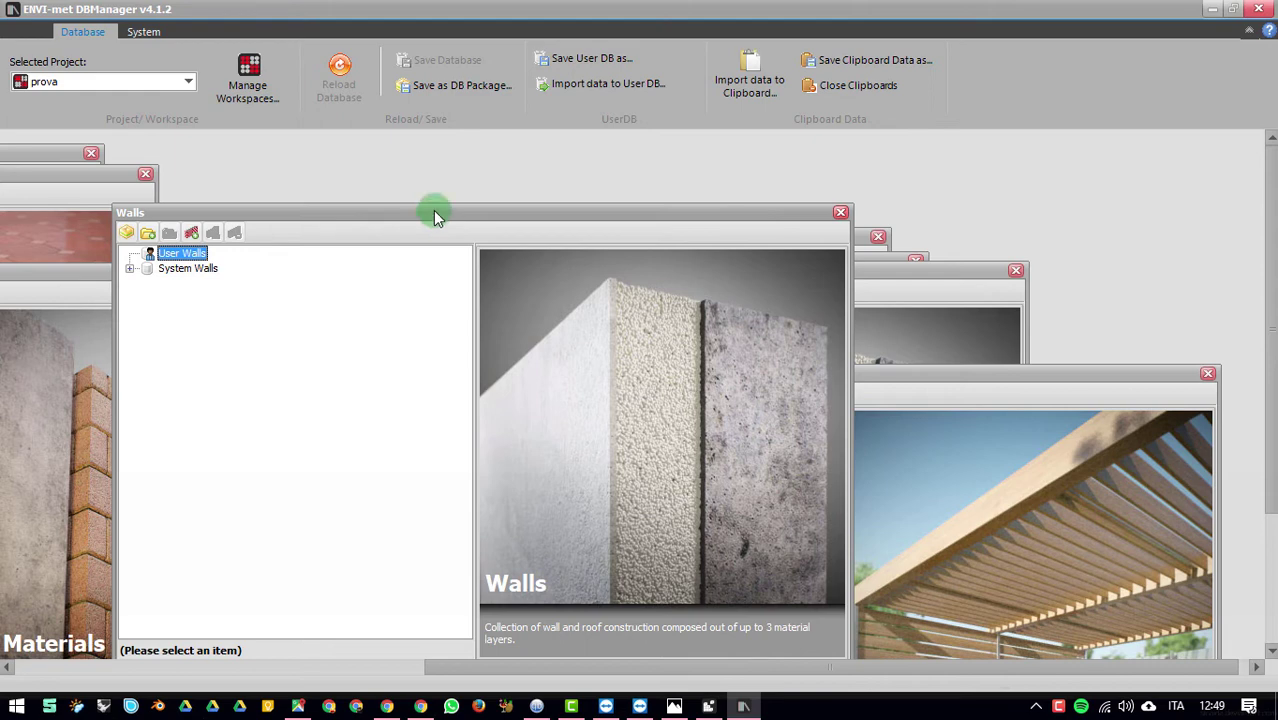
click(944, 368)
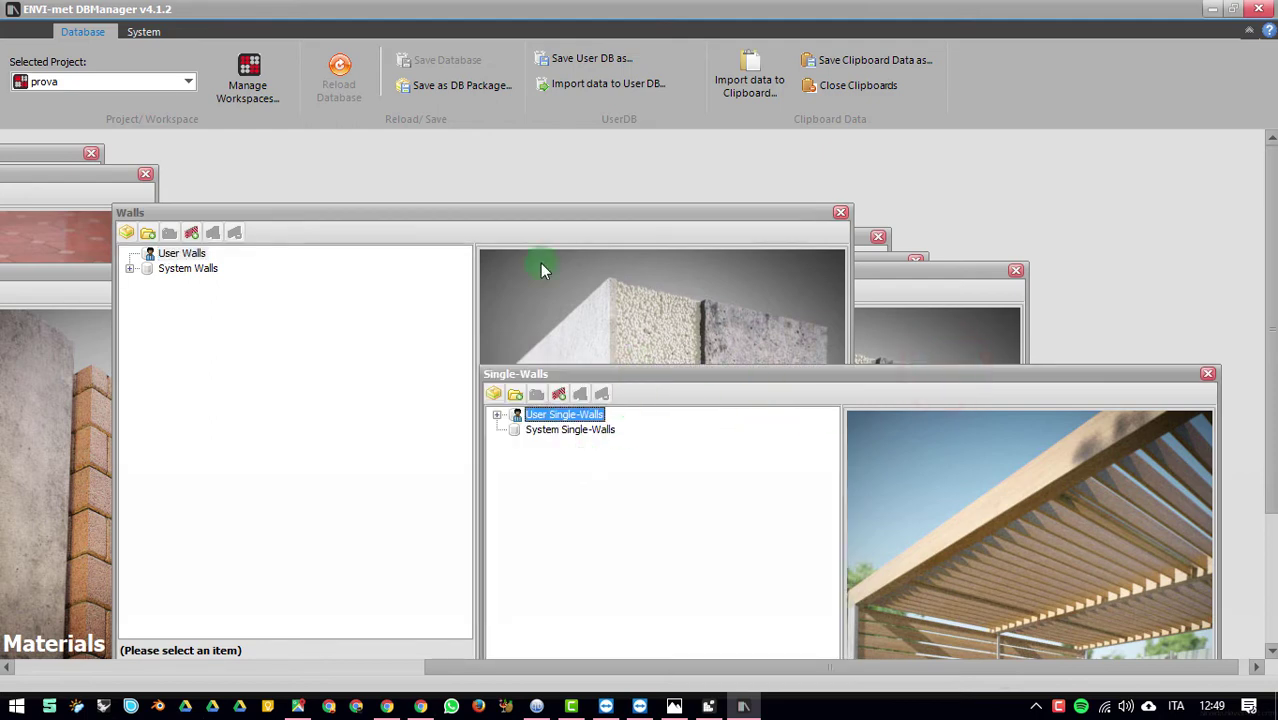
click(124, 276)
click(129, 268)
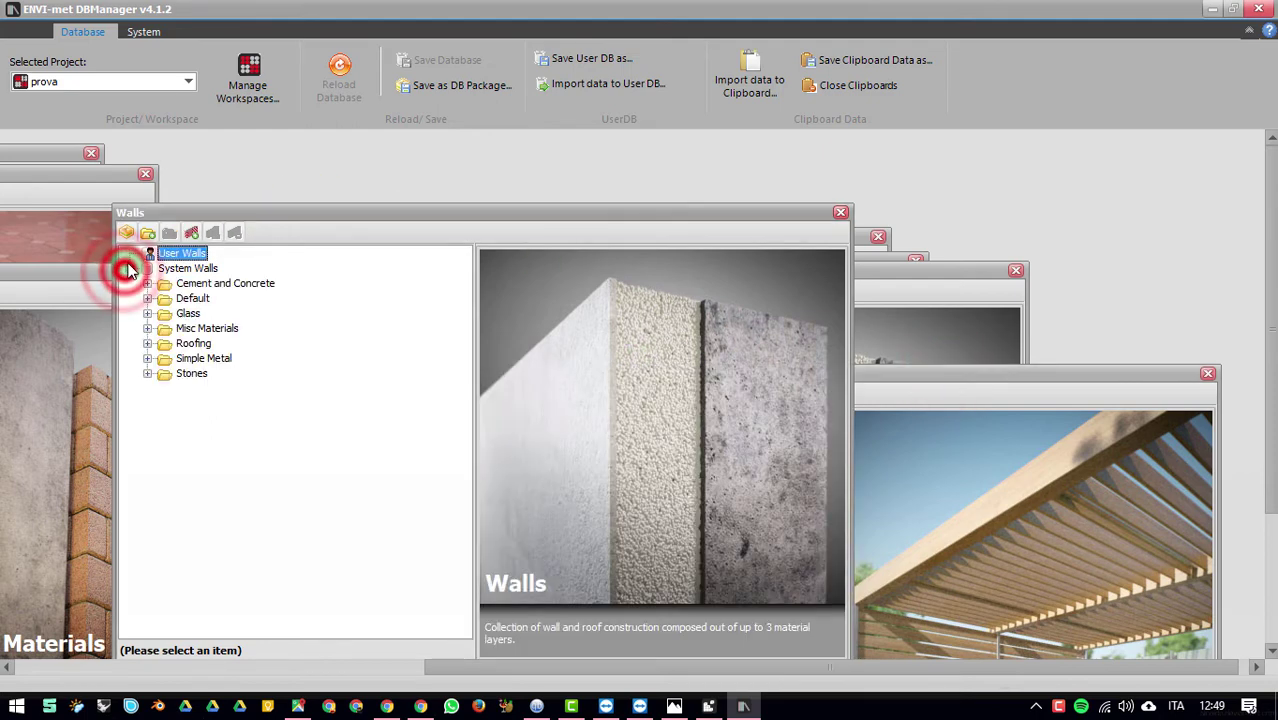
click(147, 283)
click(216, 313)
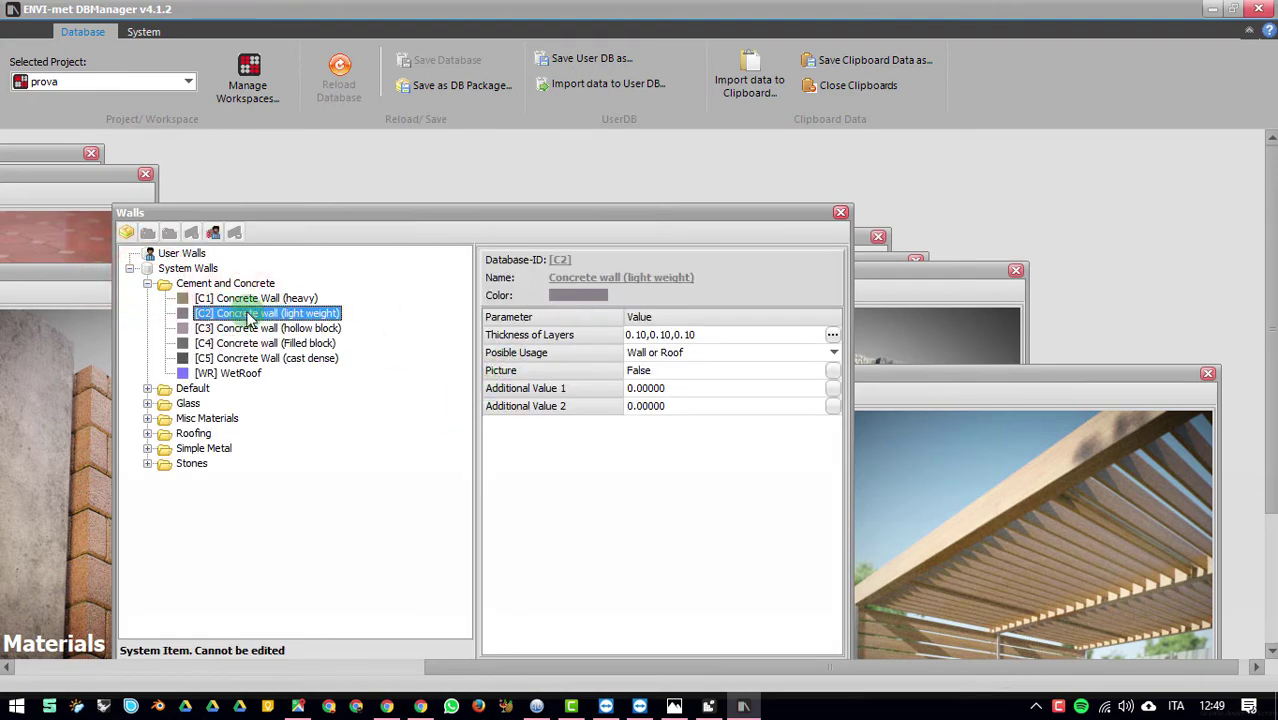
double_click(188, 314)
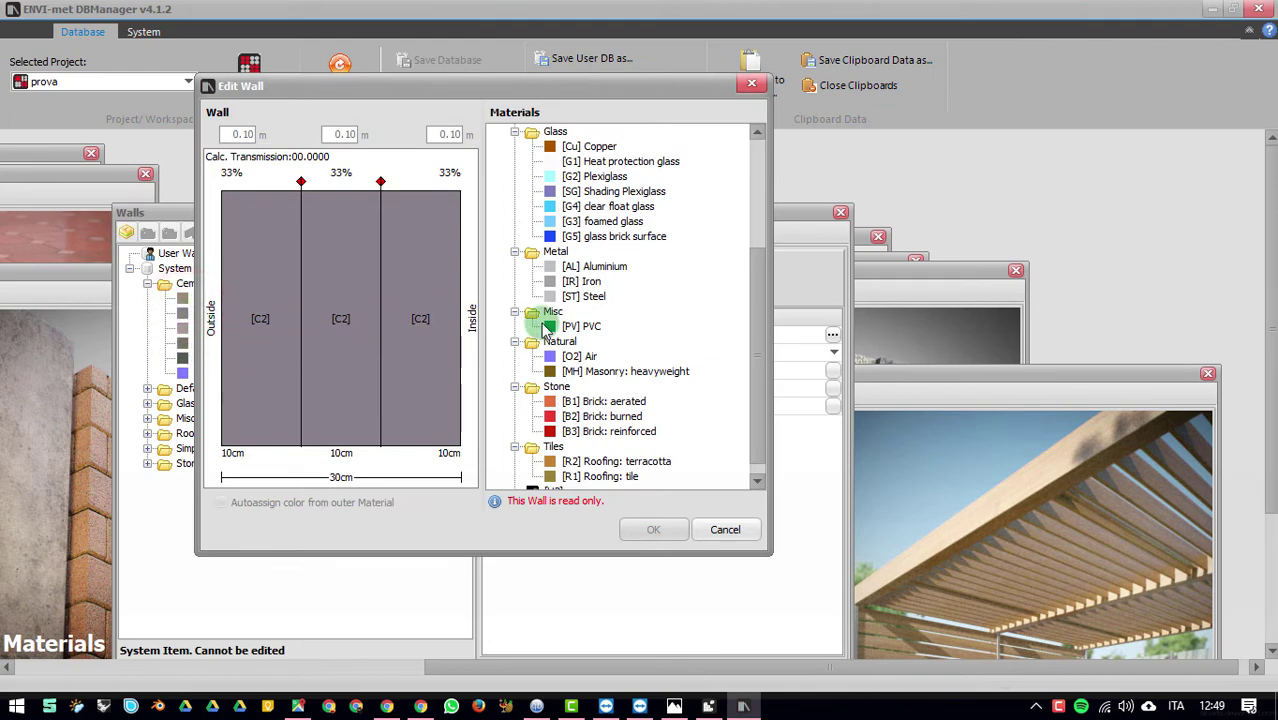
click(726, 530)
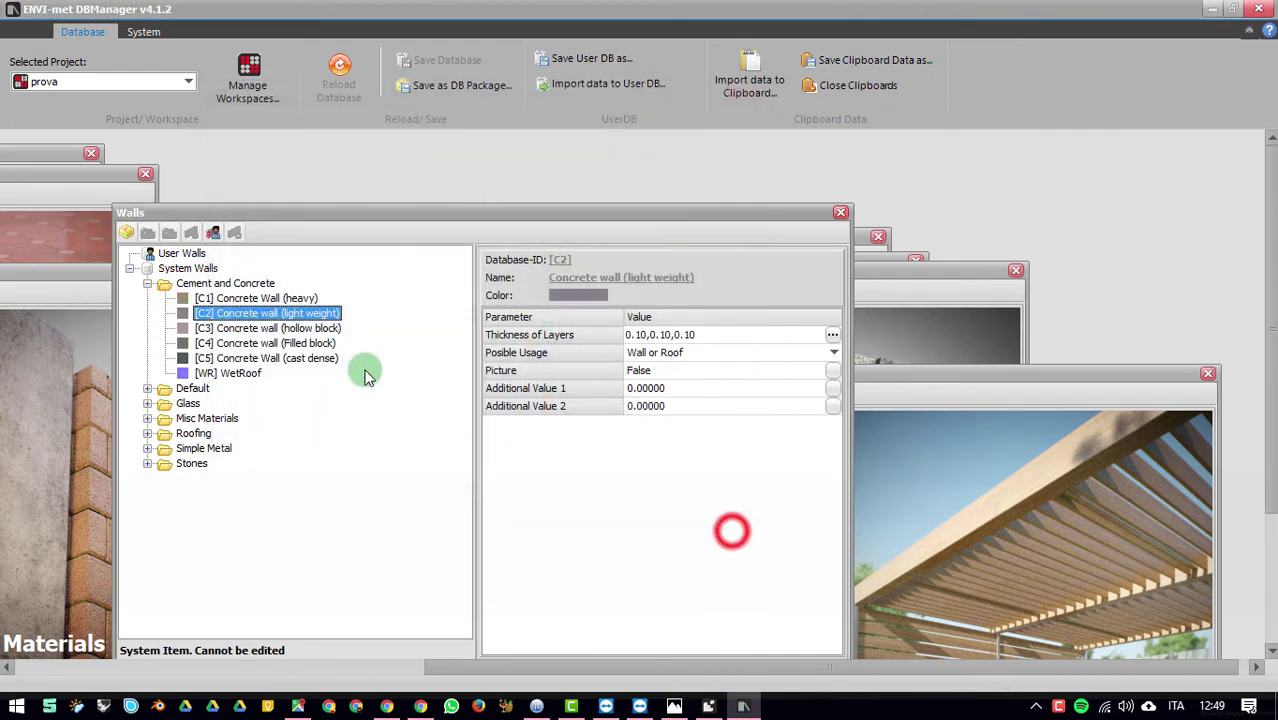
Step: Add a new wall to the User Walls group and expand that group
click(182, 253)
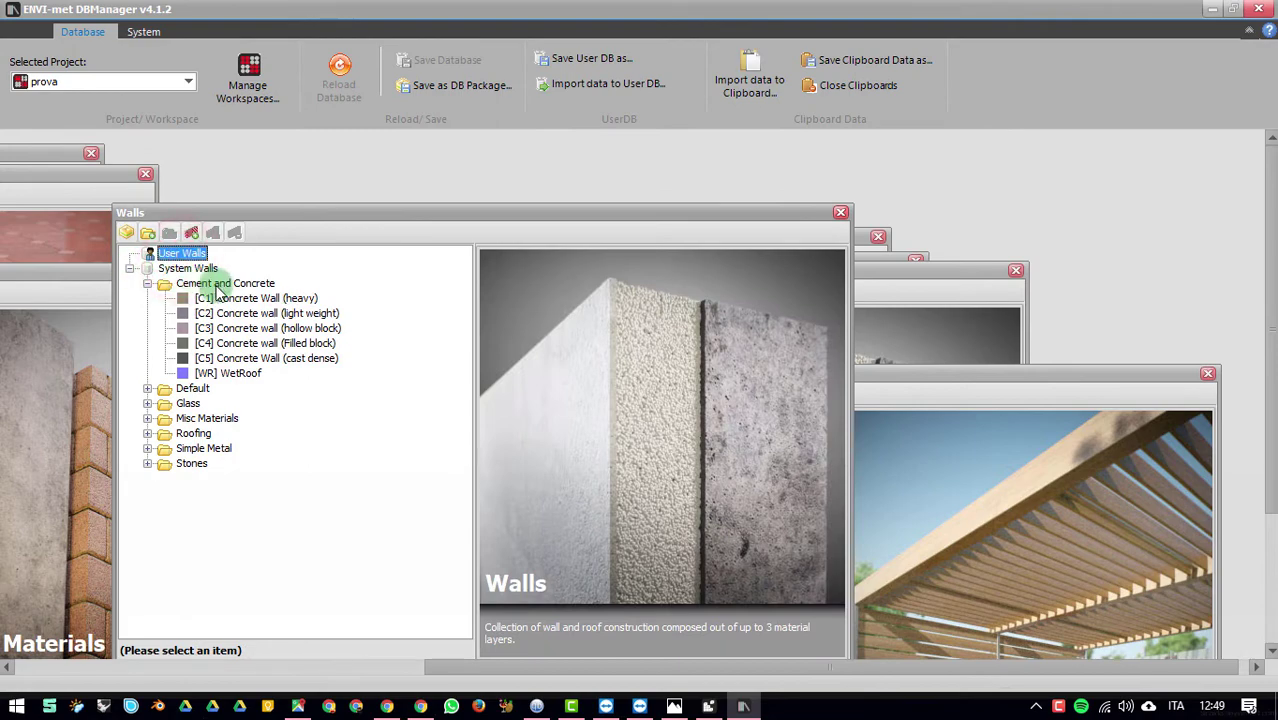
click(134, 297)
click(130, 257)
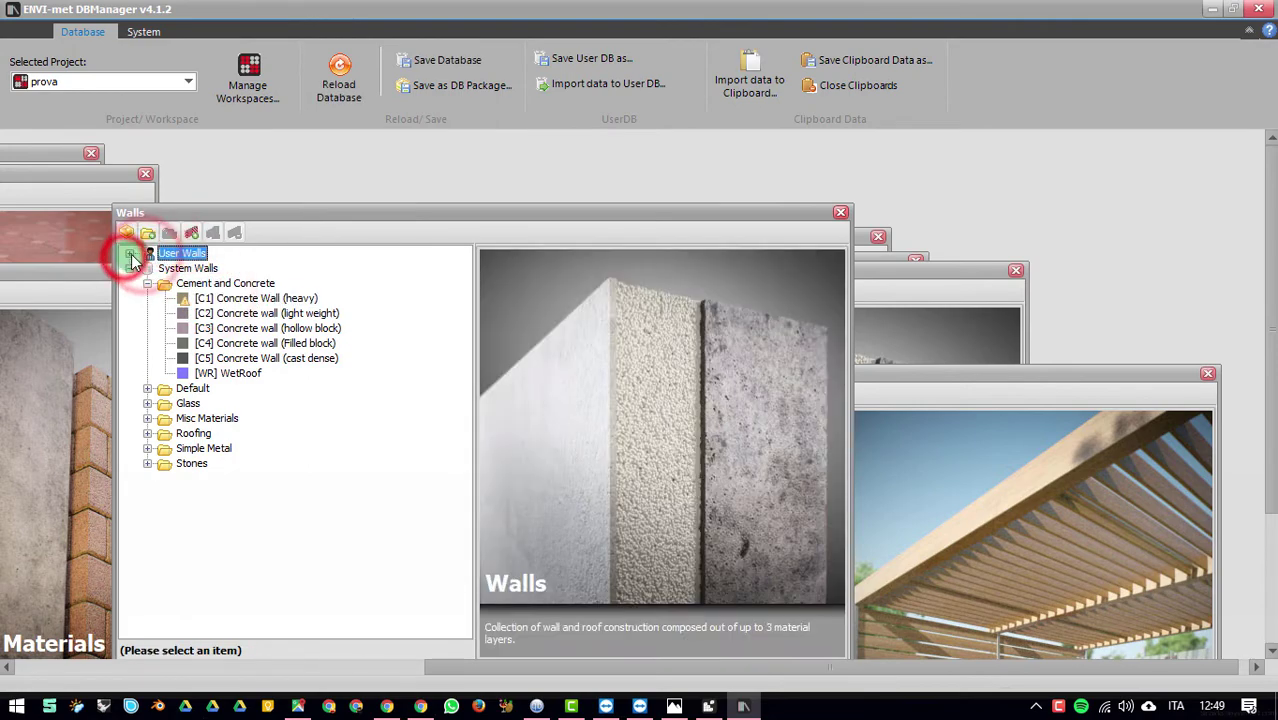
Step: Open the new user wall's layer editor and set the outside layer to 0.1 m and the middle layer to 0.3 m thick
click(130, 253)
click(228, 268)
double_click(163, 270)
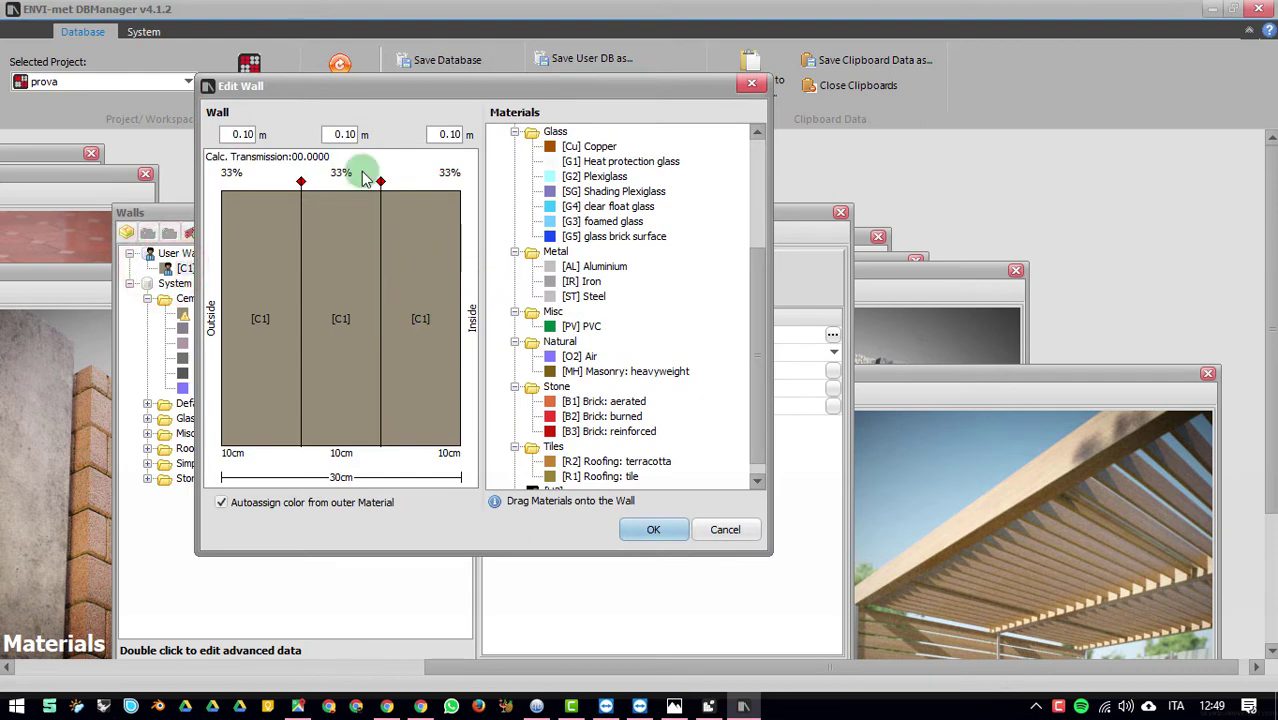
double_click(231, 134)
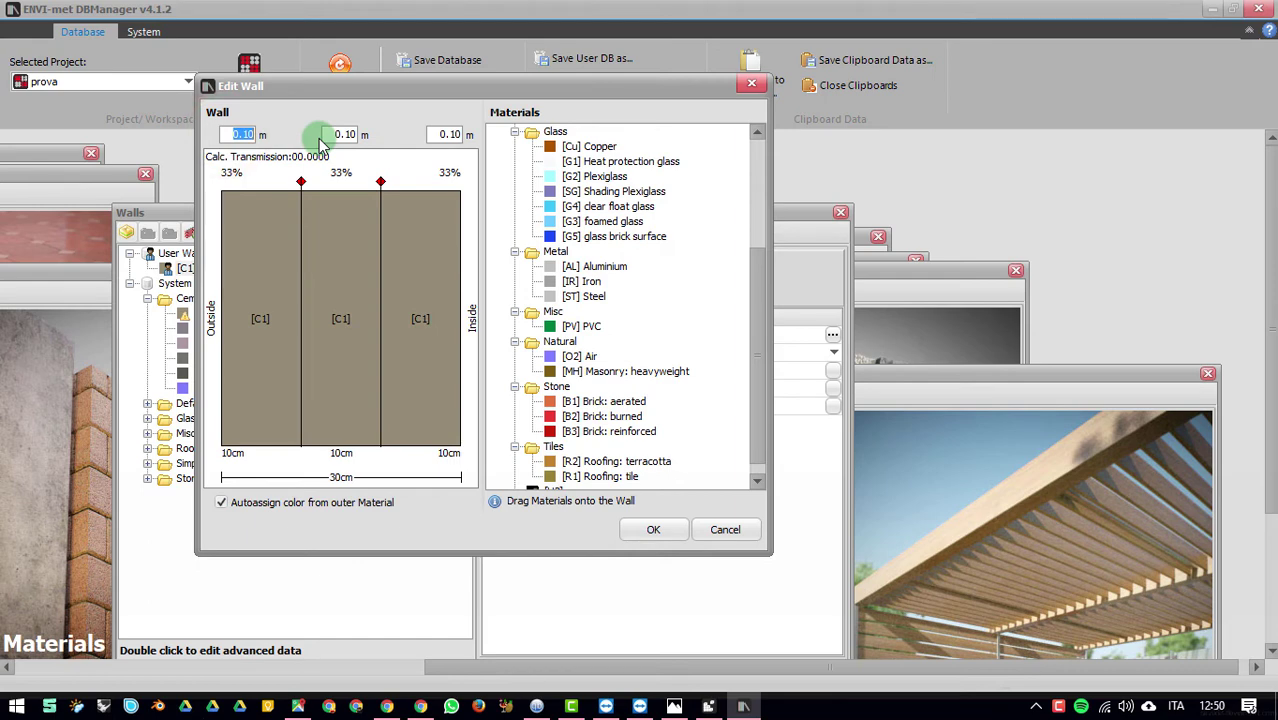
text(1)
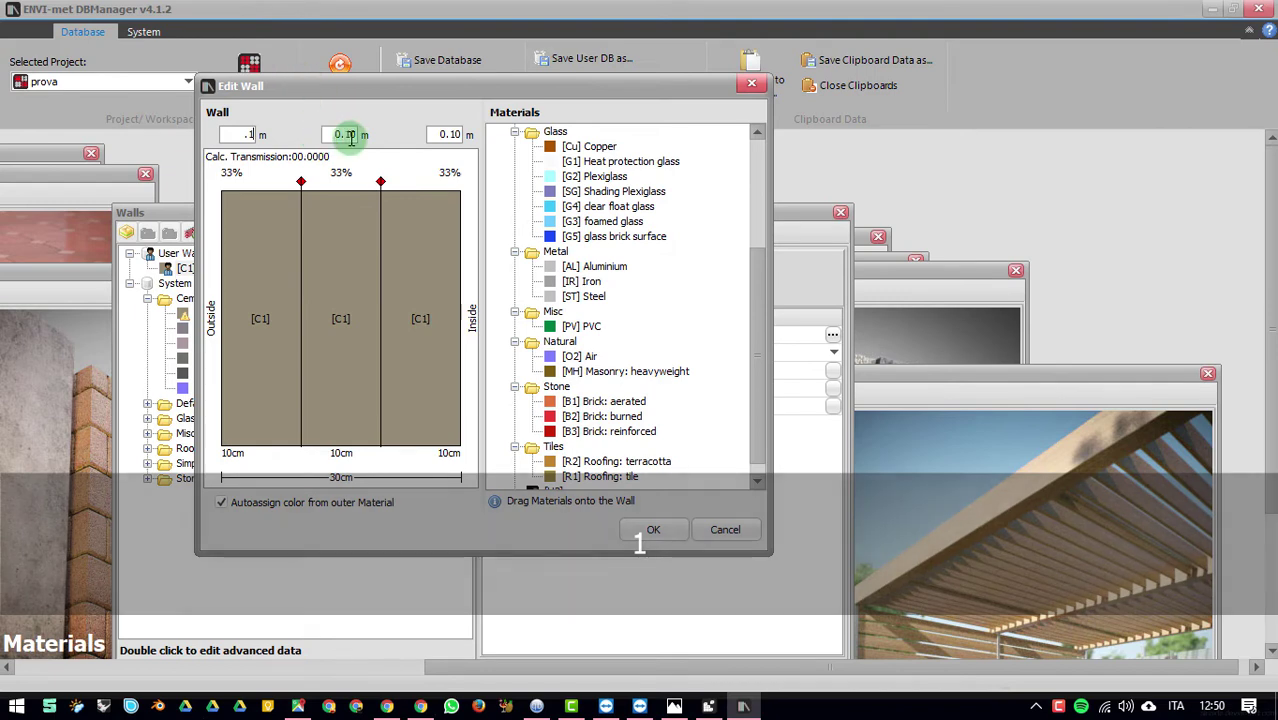
text(0.3)
double_click(450, 135)
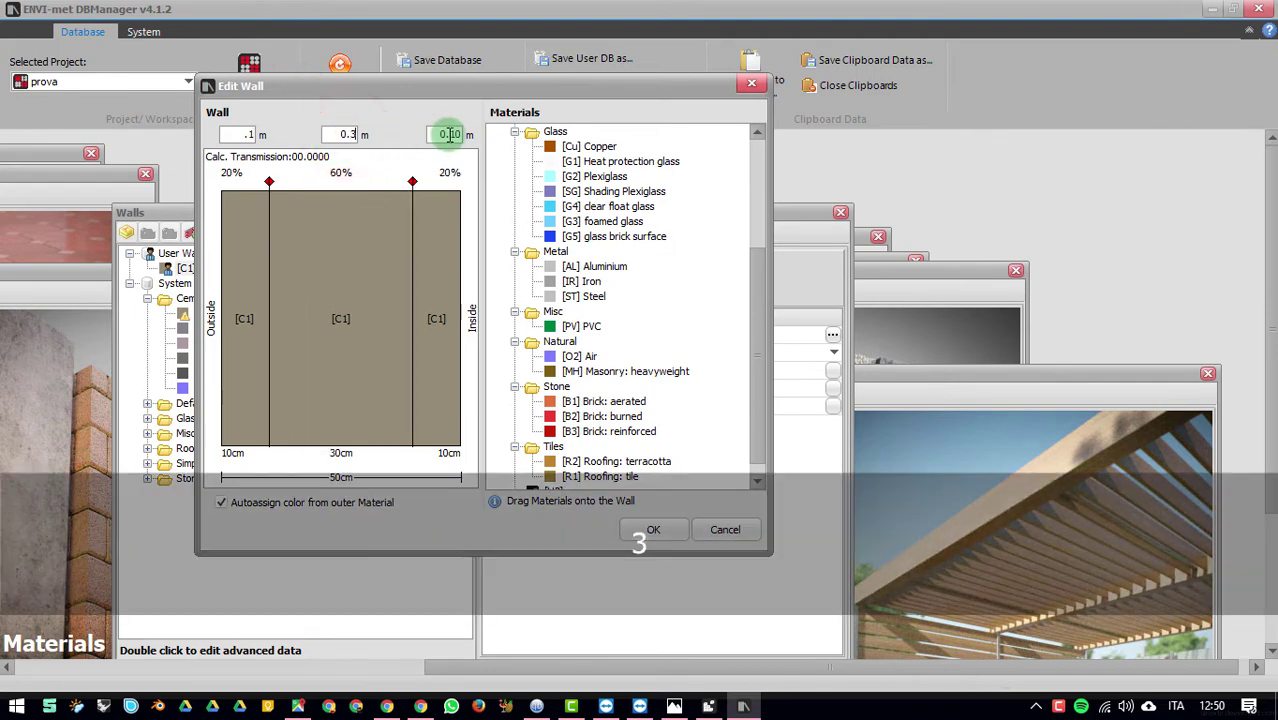
click(450, 135)
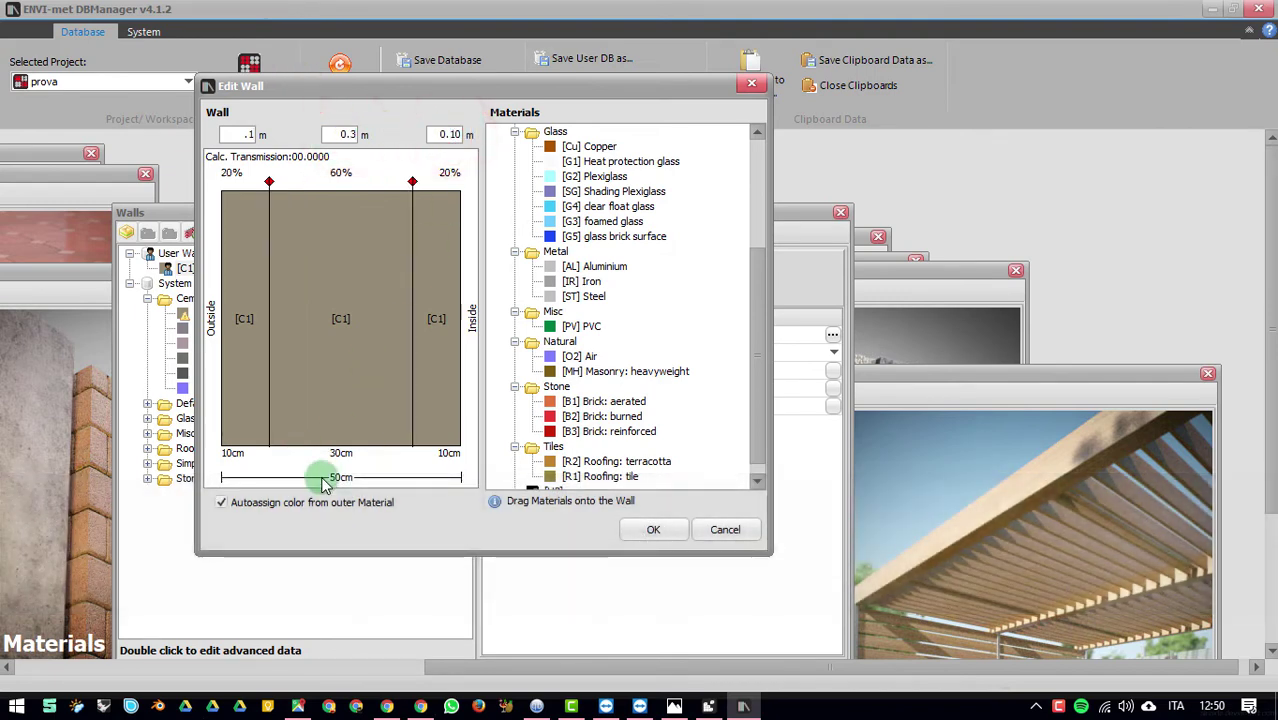
click(436, 138)
click(338, 135)
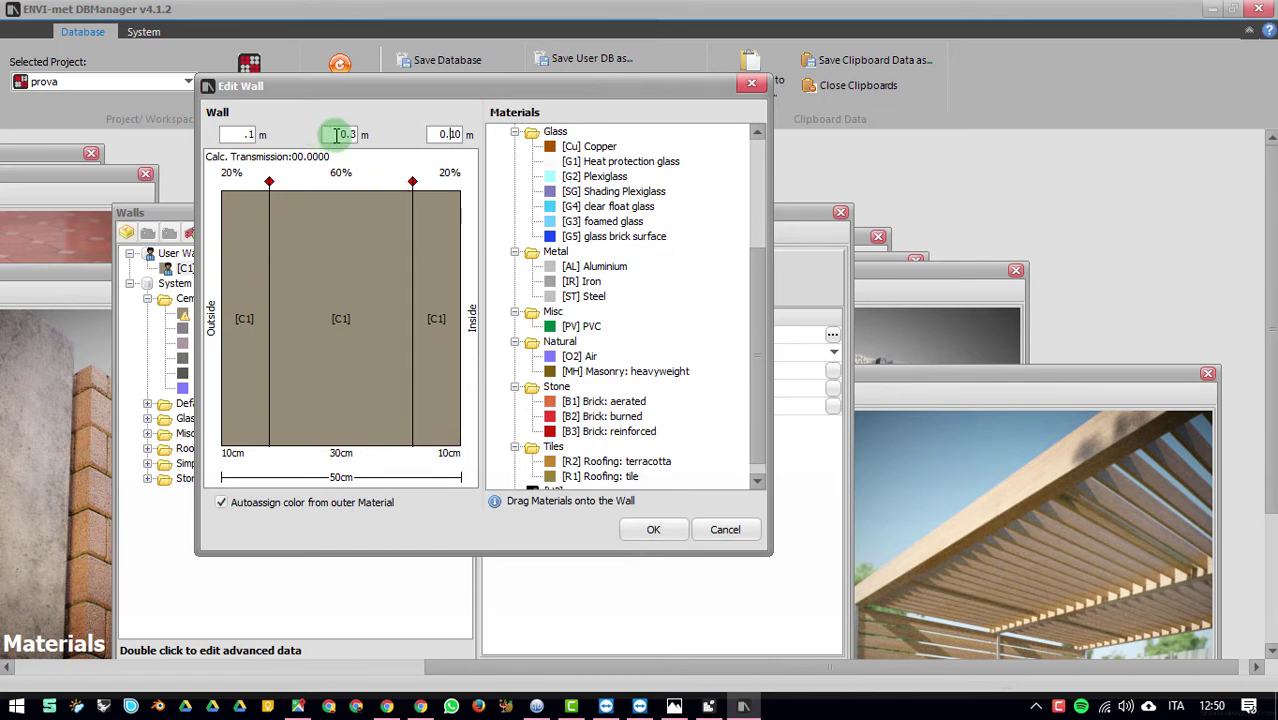
click(337, 468)
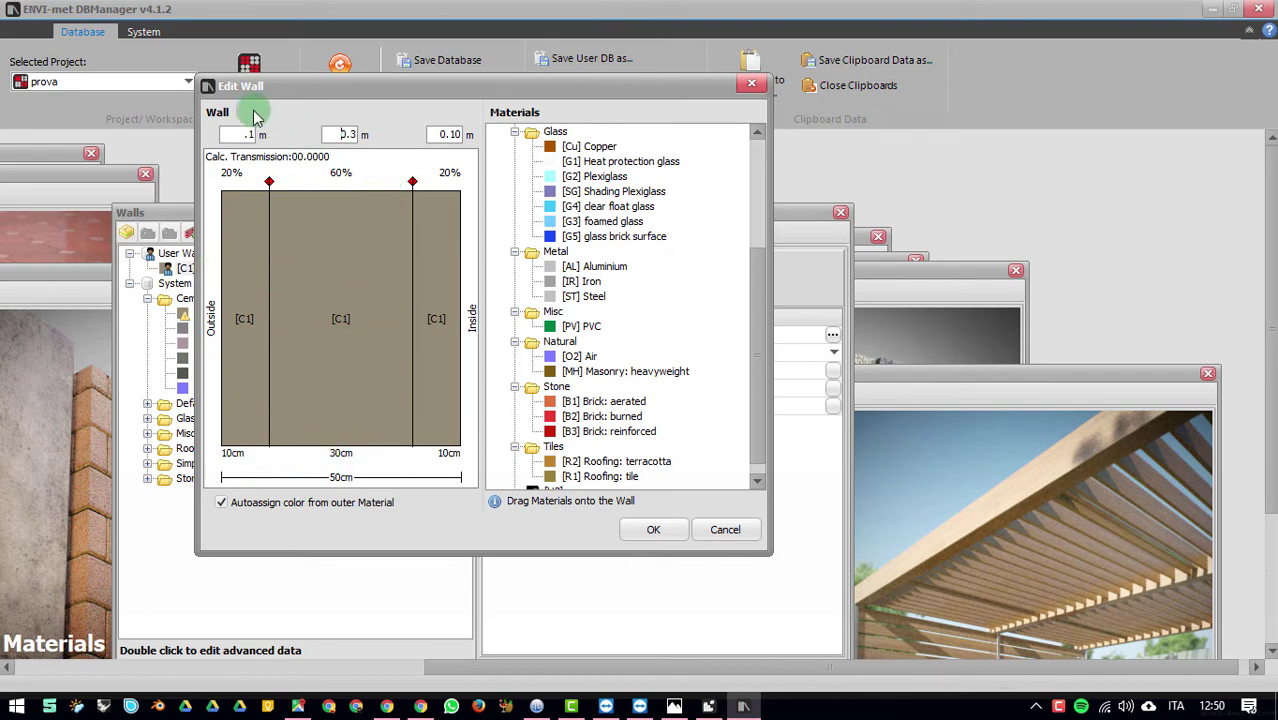
click(342, 478)
click(264, 505)
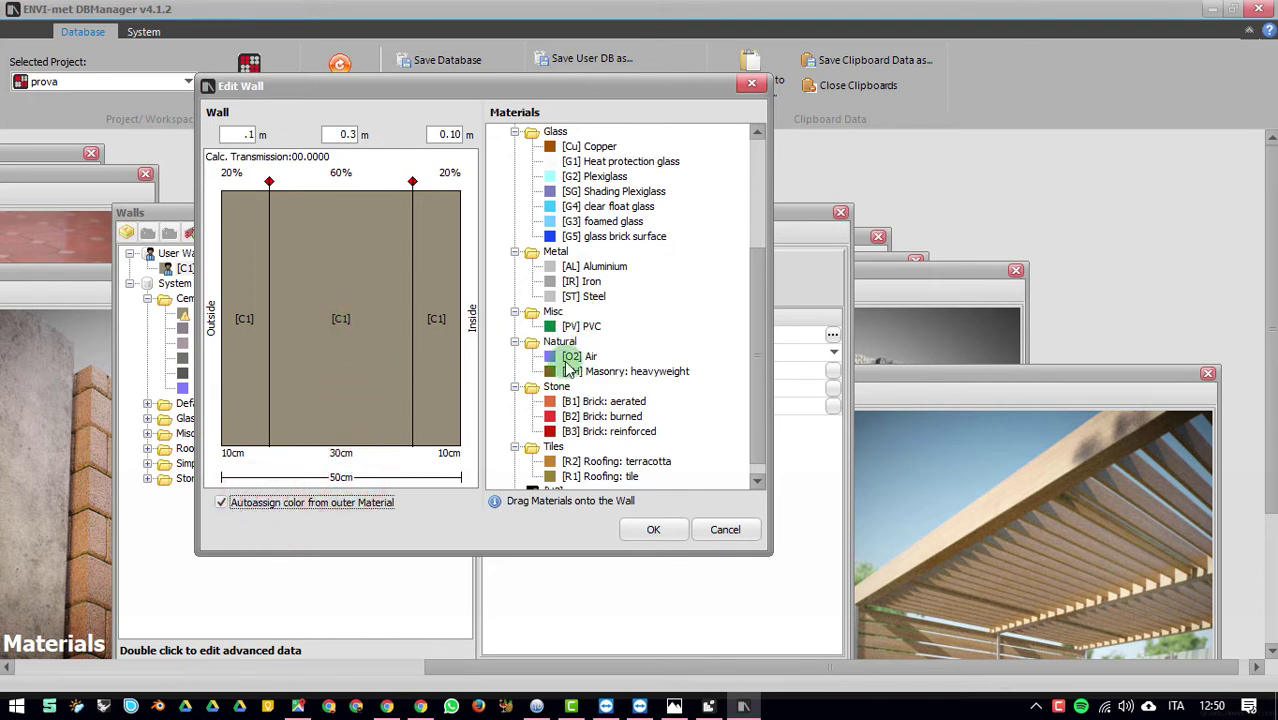
Step: Assign [PV] PVC to the wall's outside layer and [MH] Masonry: heavyweight to its middle layer, then accept the wall edits
mouse_move(755, 371)
mouse_down()
mouse_move(750, 245)
mouse_move(740, 390)
mouse_up()
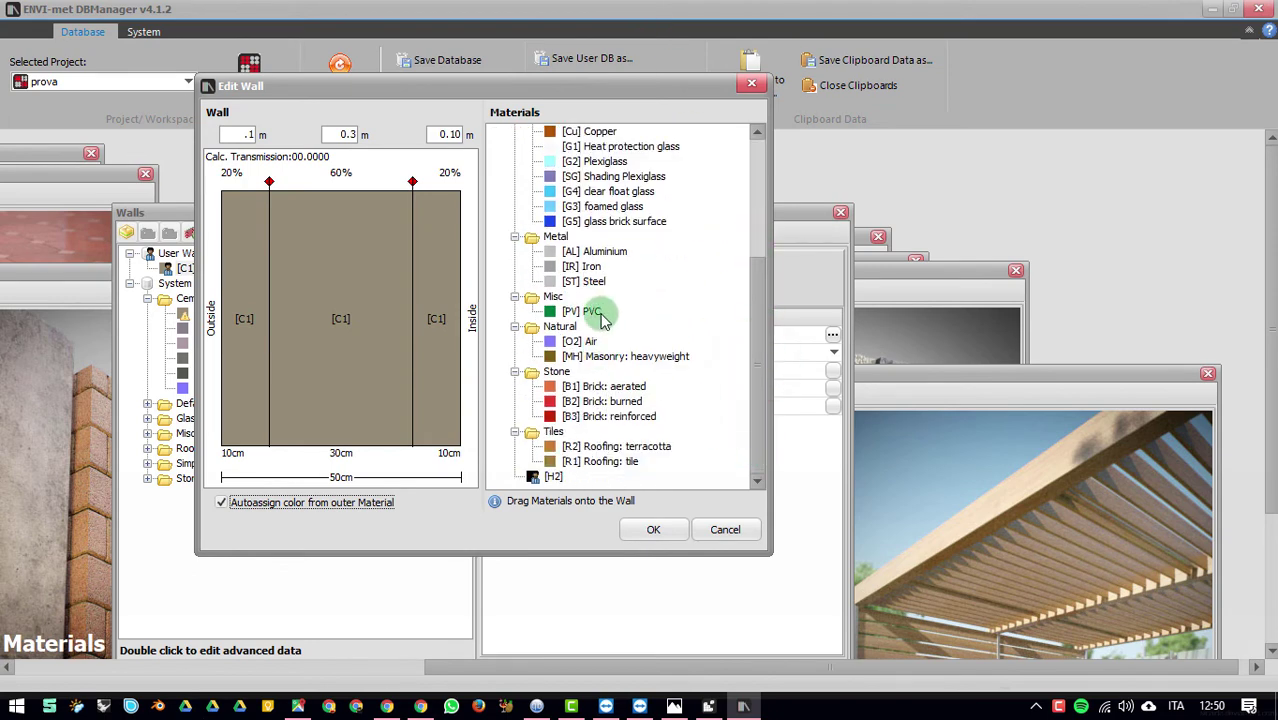
drag(603, 318, 243, 318)
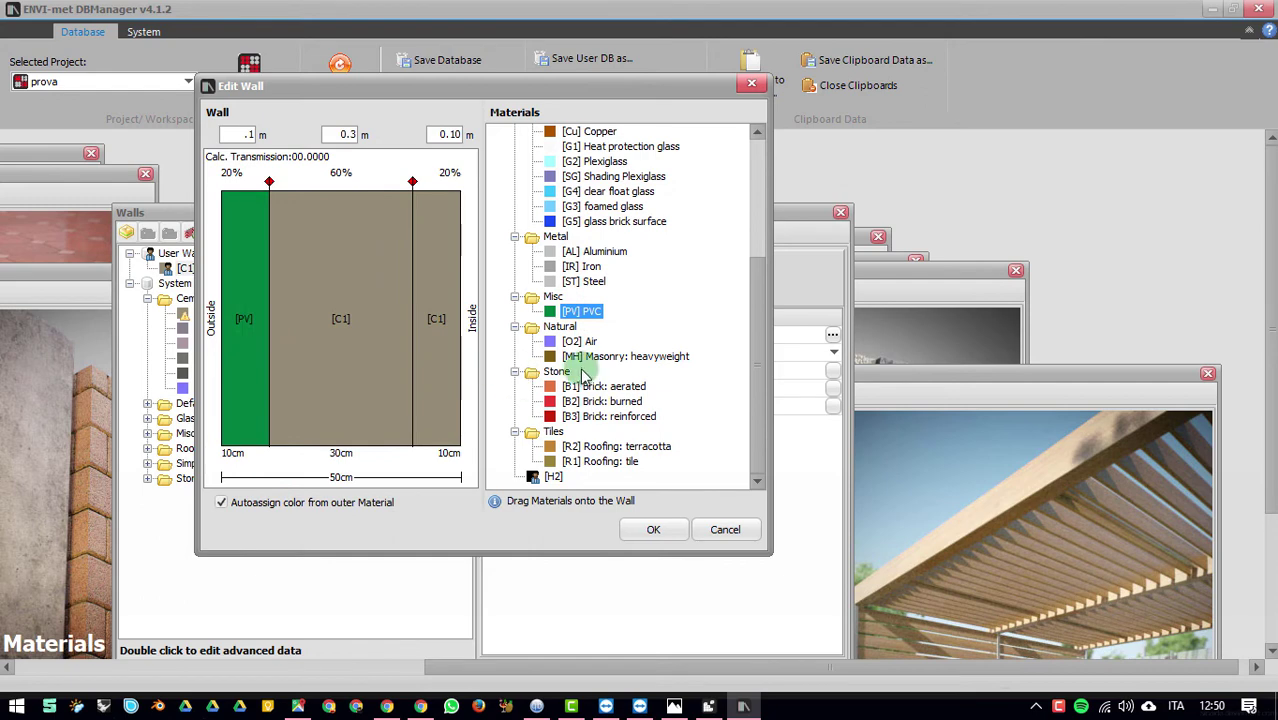
drag(590, 356, 365, 331)
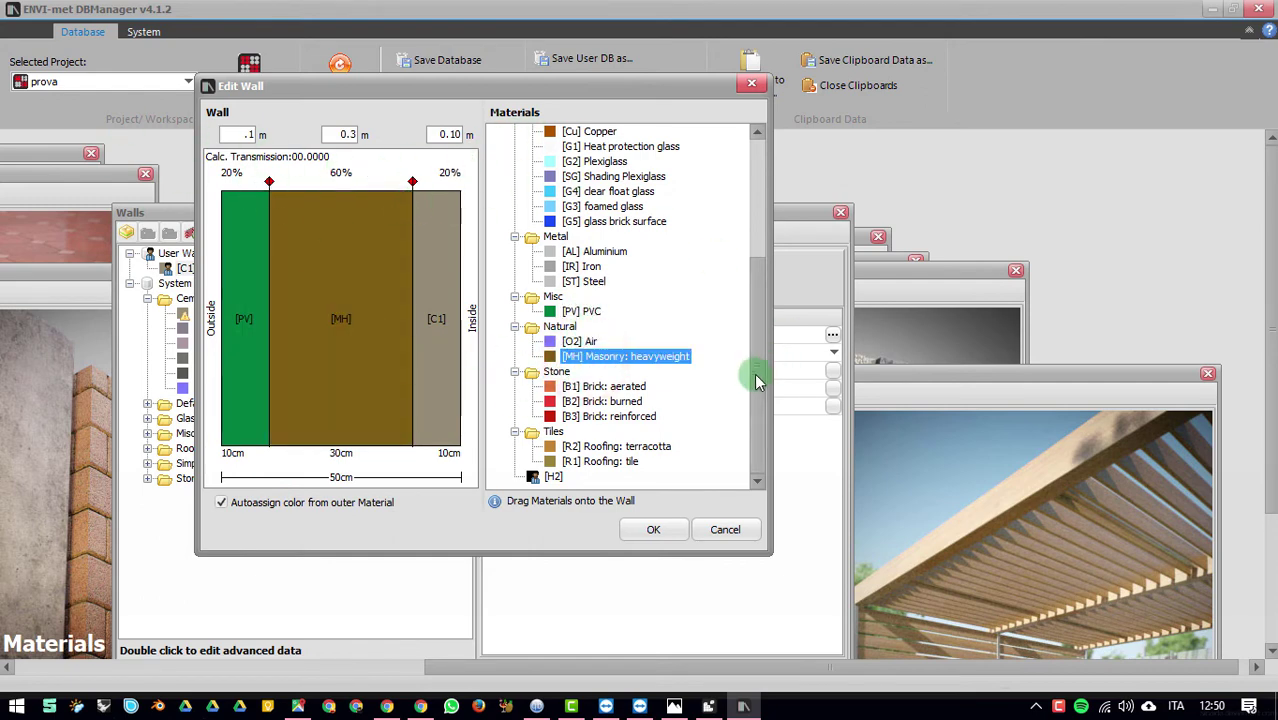
drag(757, 381, 756, 229)
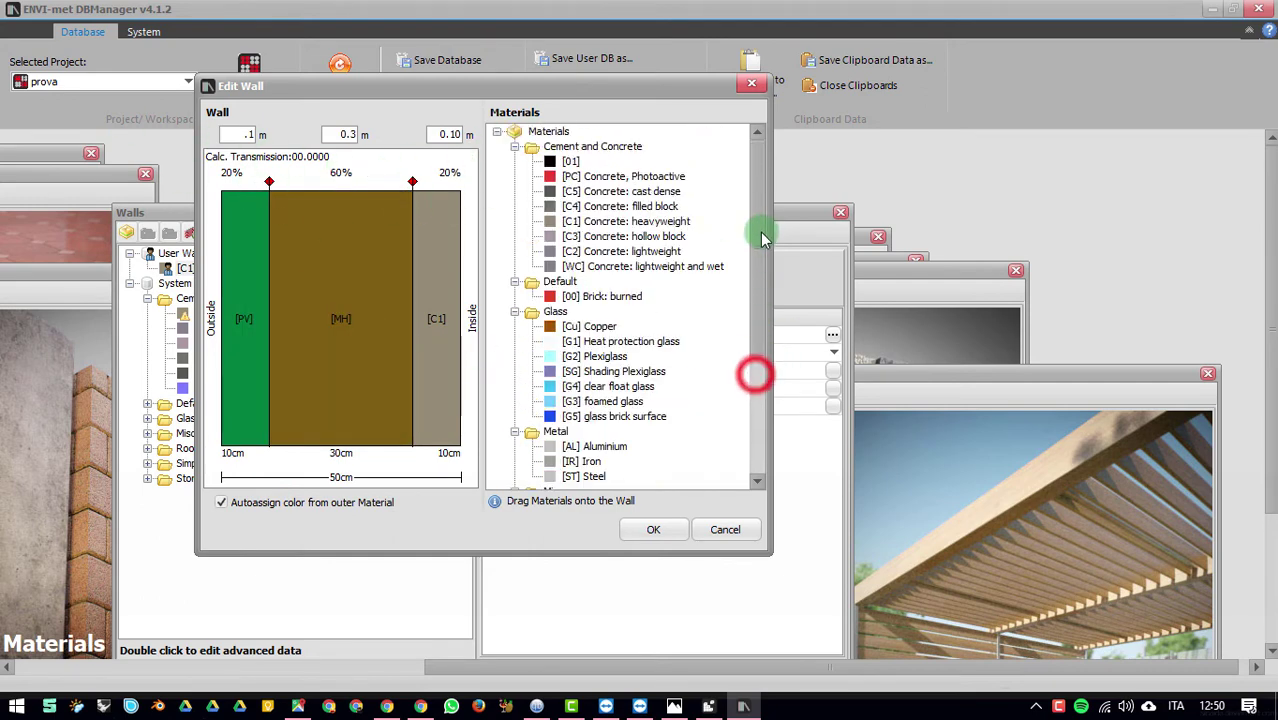
click(650, 529)
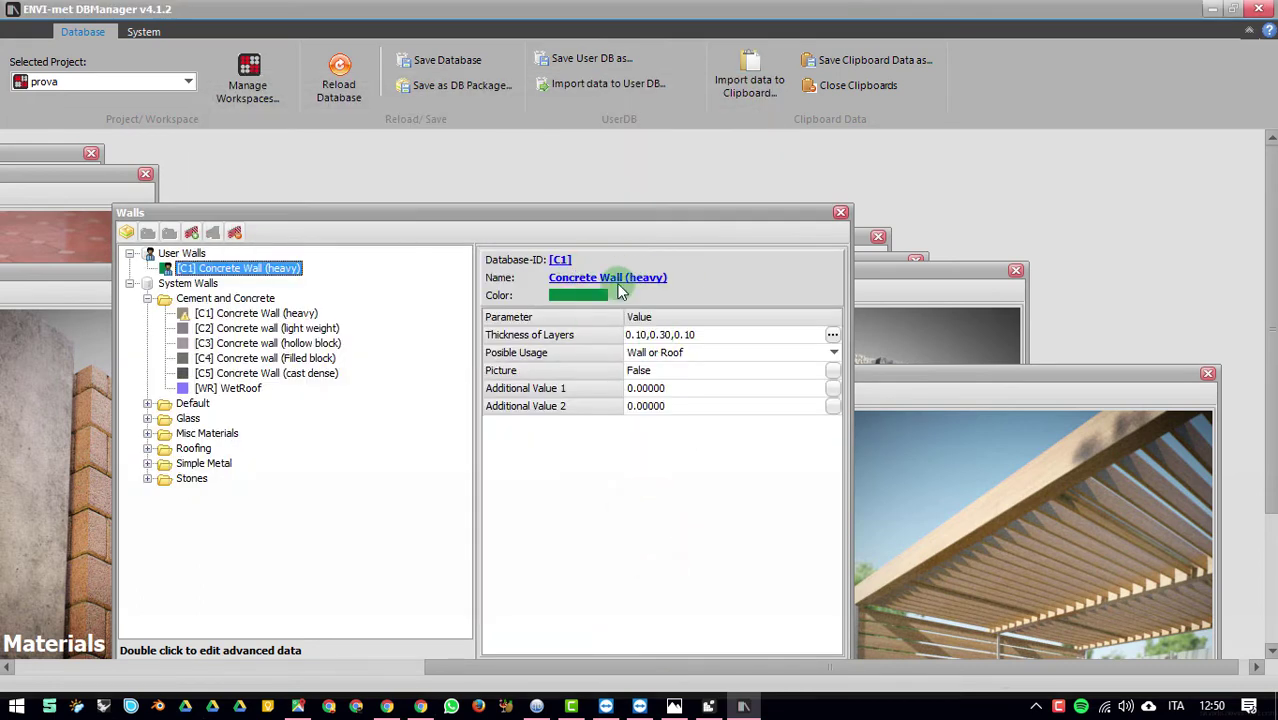
Step: Rename the new user wall as ciccio
click(615, 279)
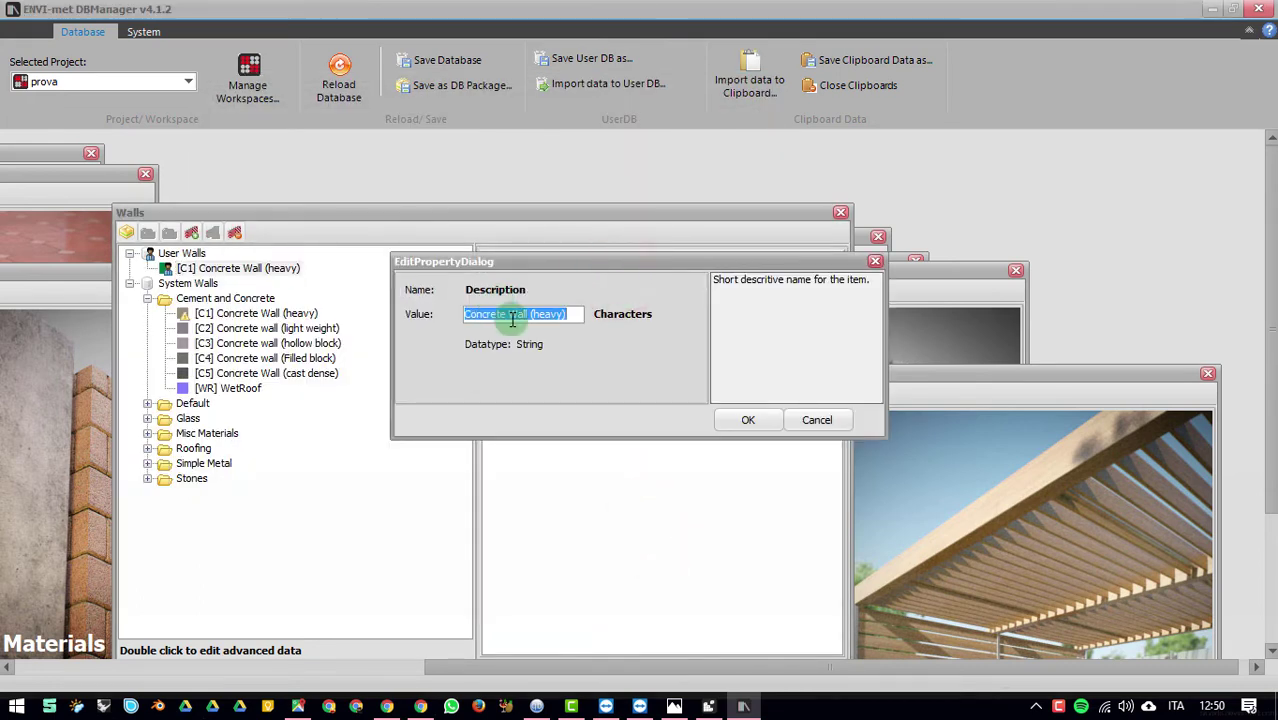
text(c)
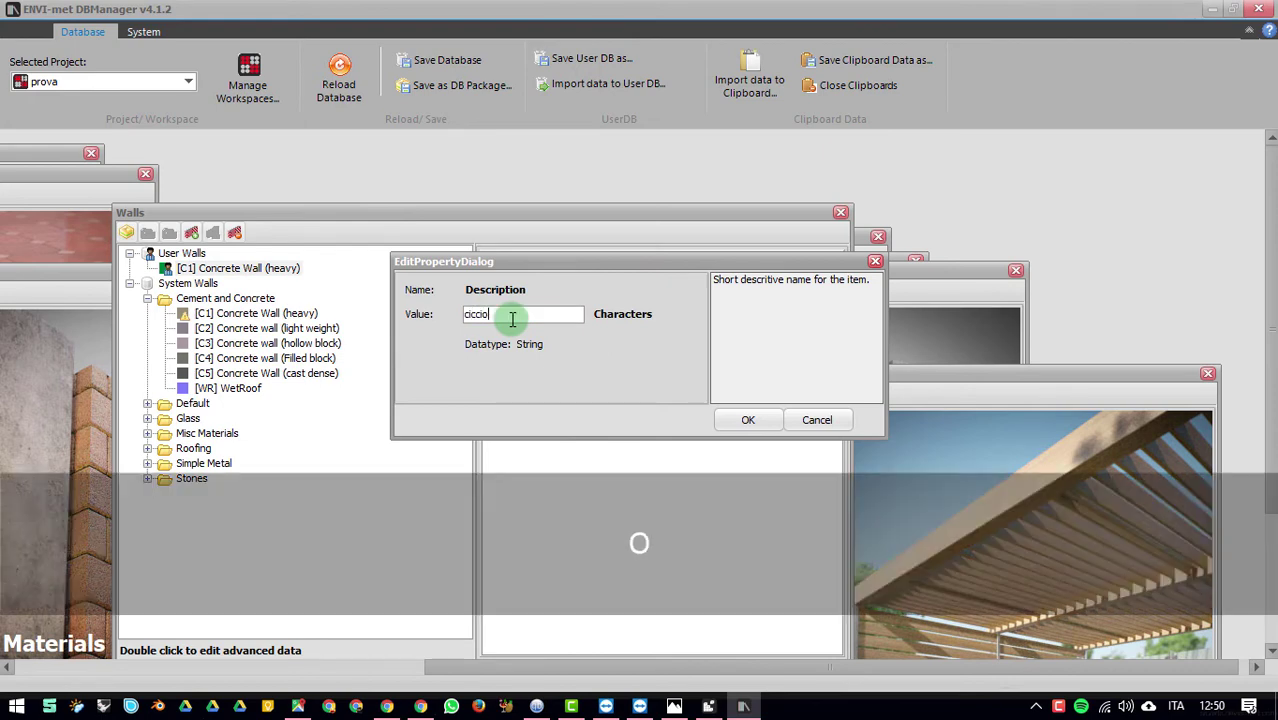
text(iccio)
click(748, 419)
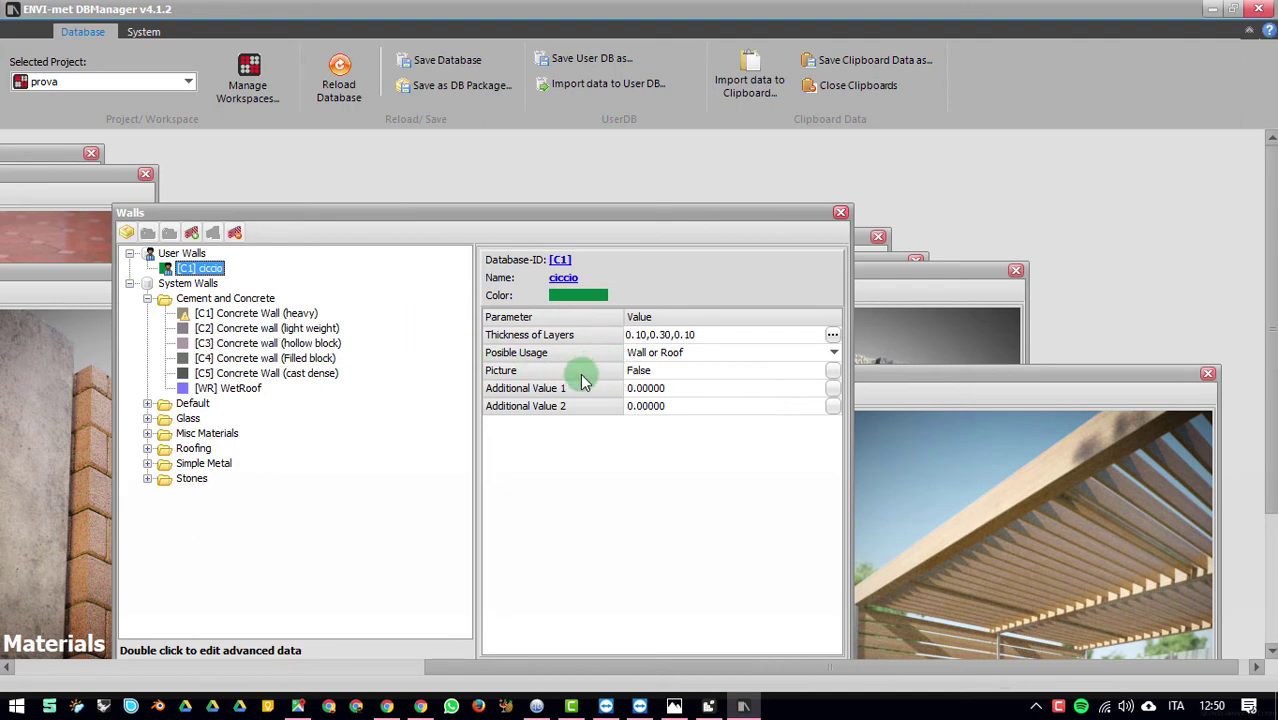
Step: Change the display color of the user wall ciccio to medium blue
click(661, 335)
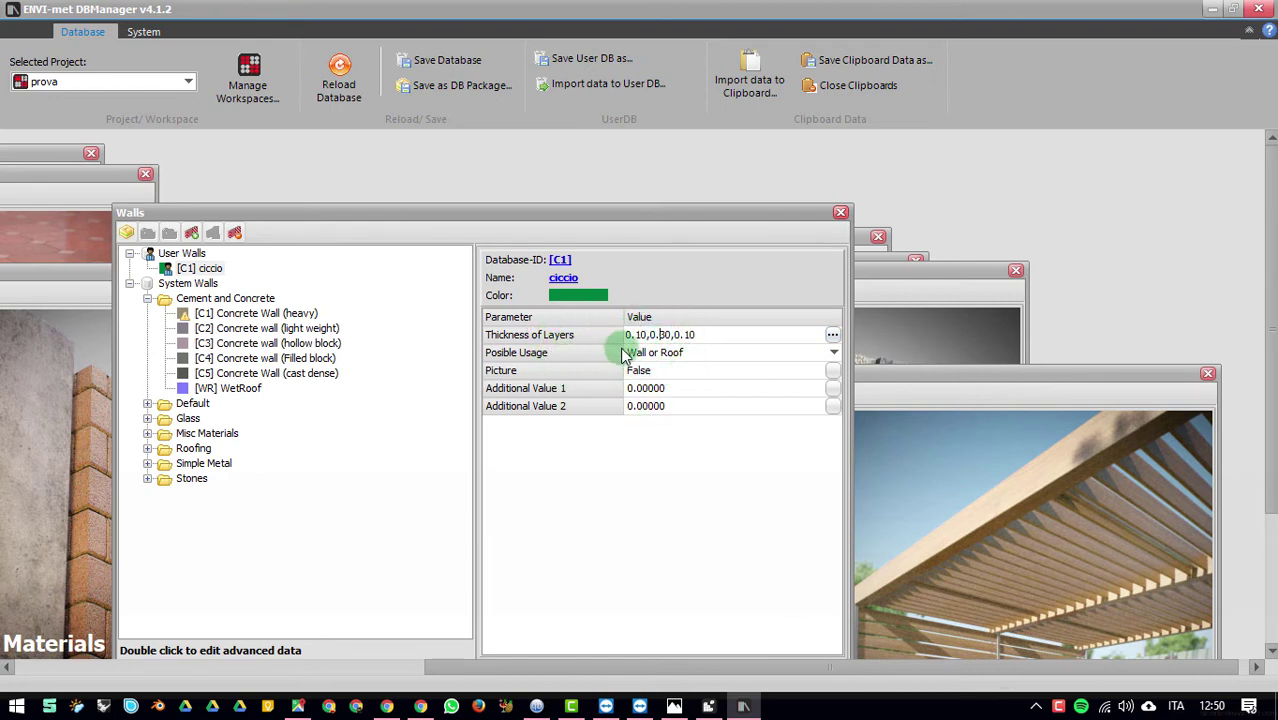
click(575, 296)
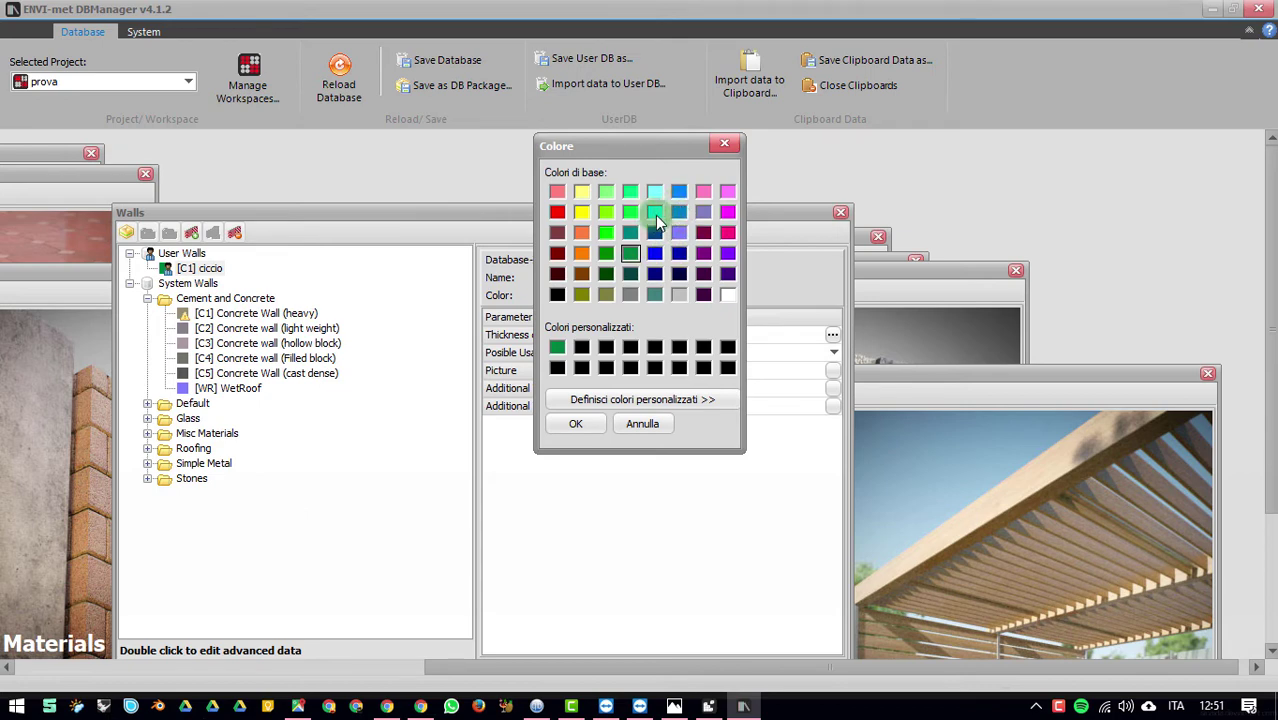
click(578, 424)
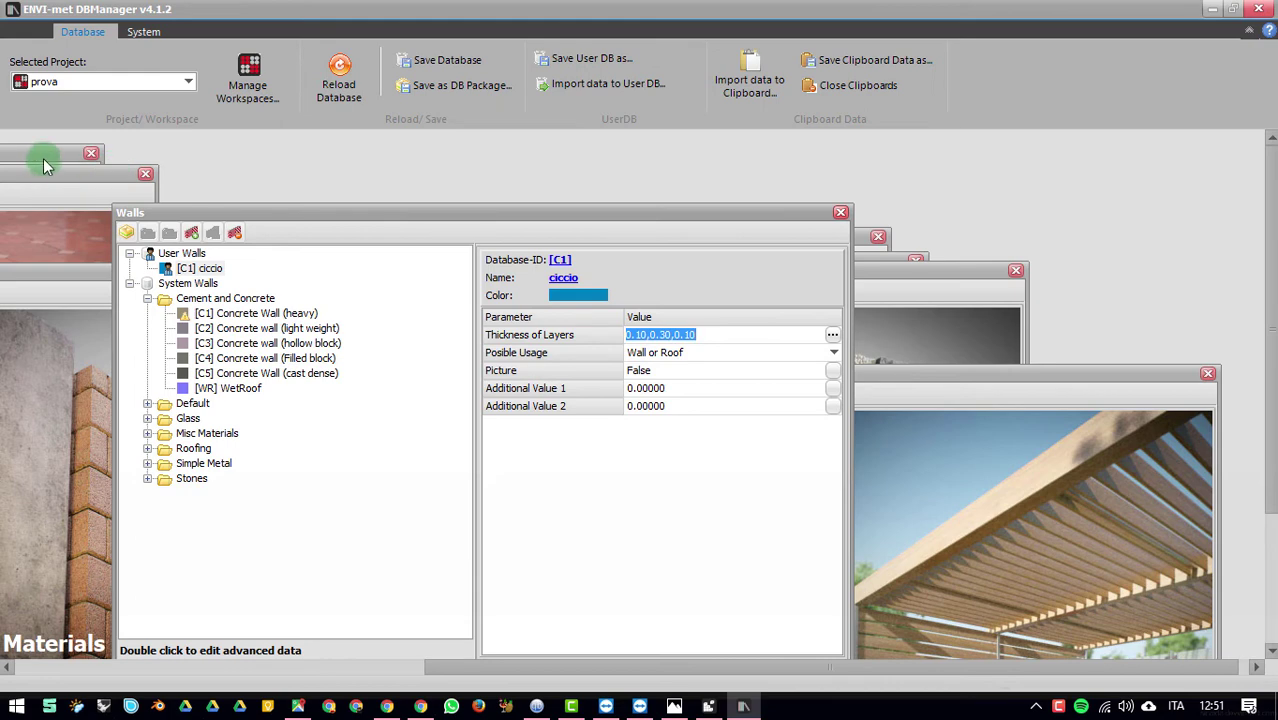
Step: Bring the Materials database forward, expand its Default, Glass and Cement and Concrete groups, and view the parameters of user material [H2]
drag(40, 283, 466, 280)
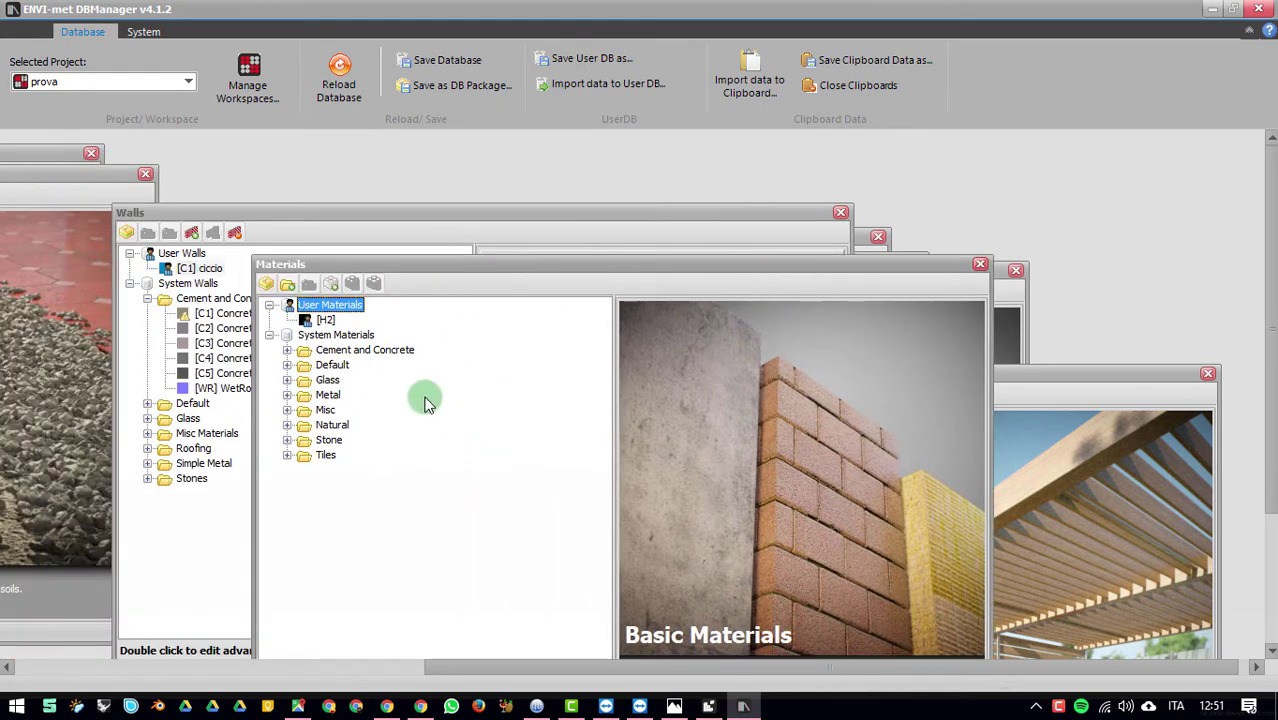
click(287, 365)
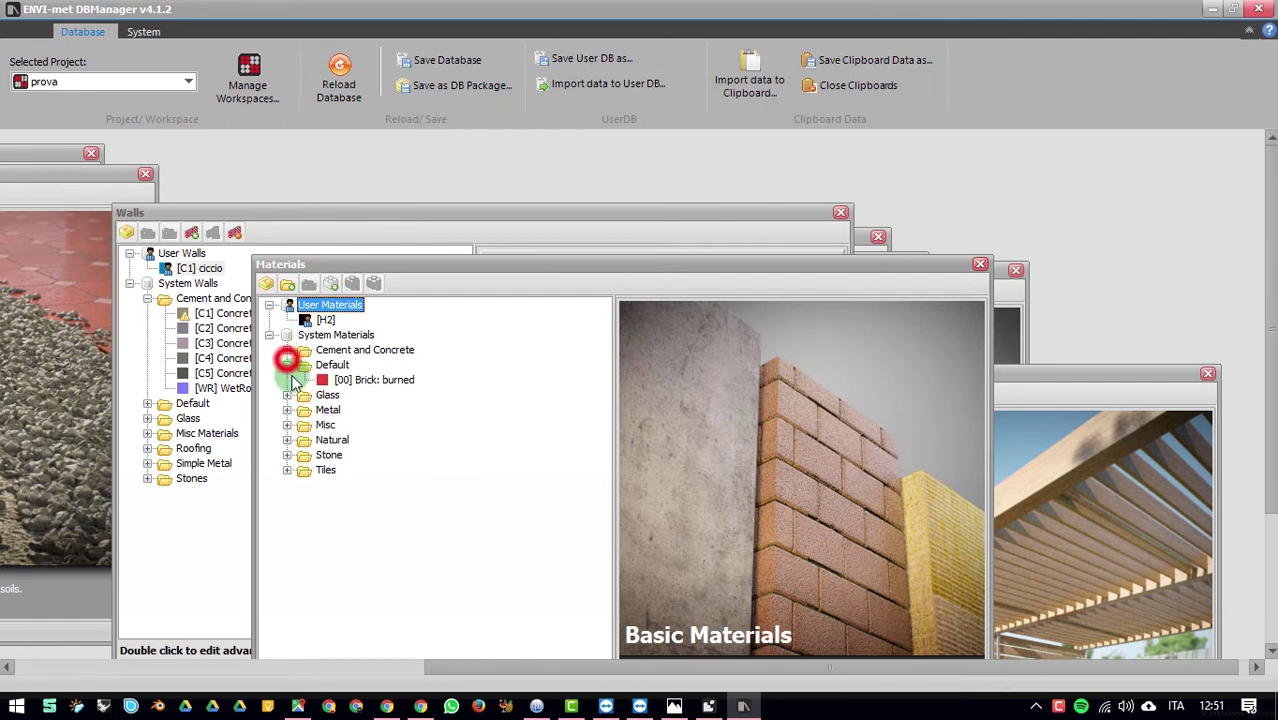
click(287, 395)
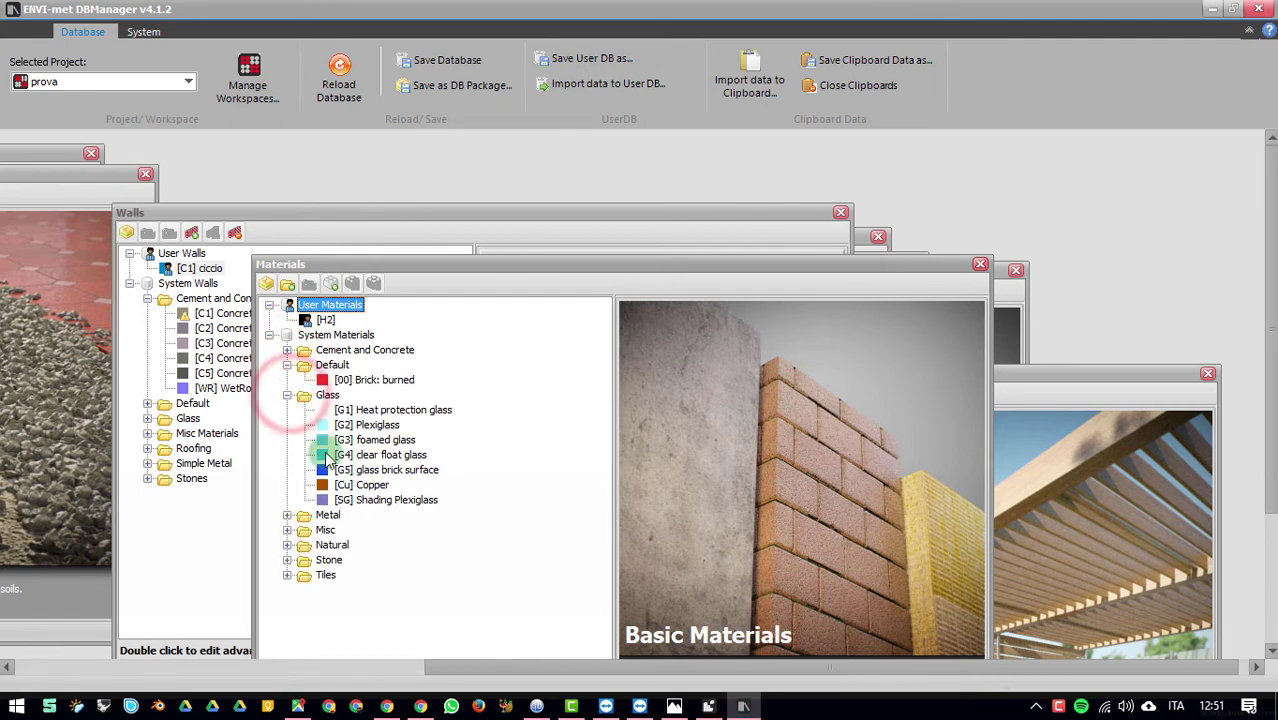
click(287, 350)
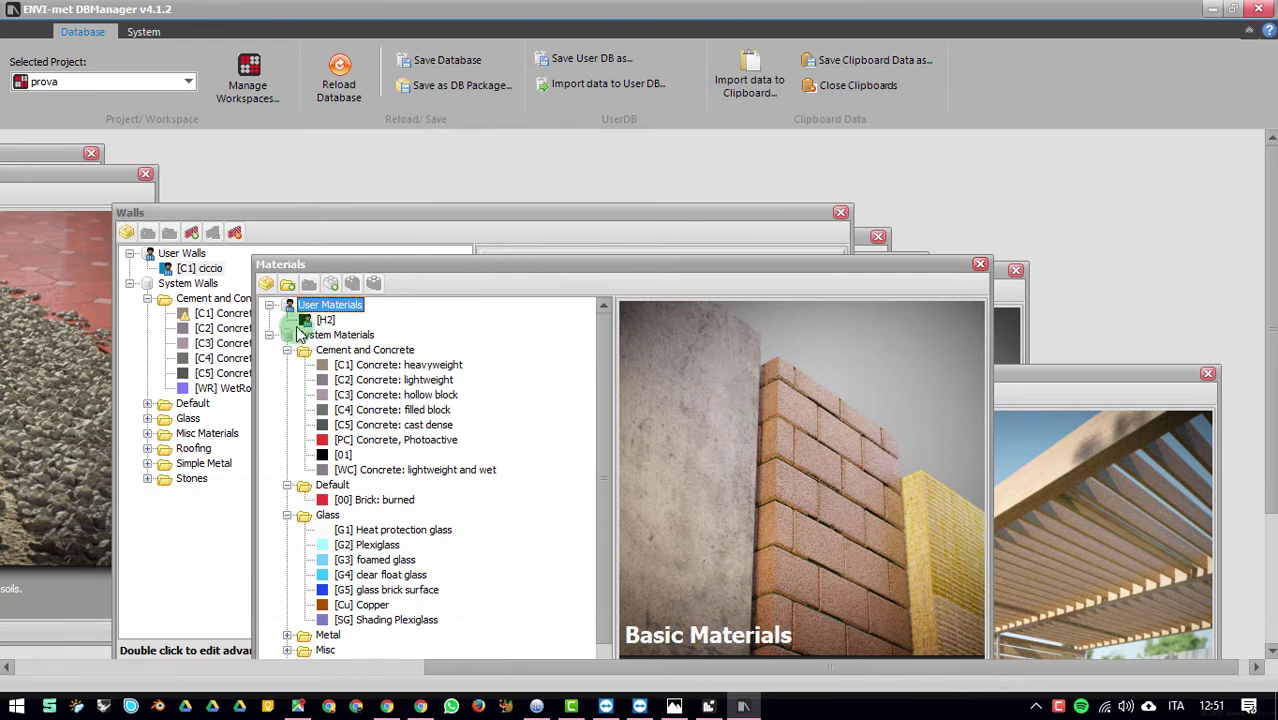
click(320, 321)
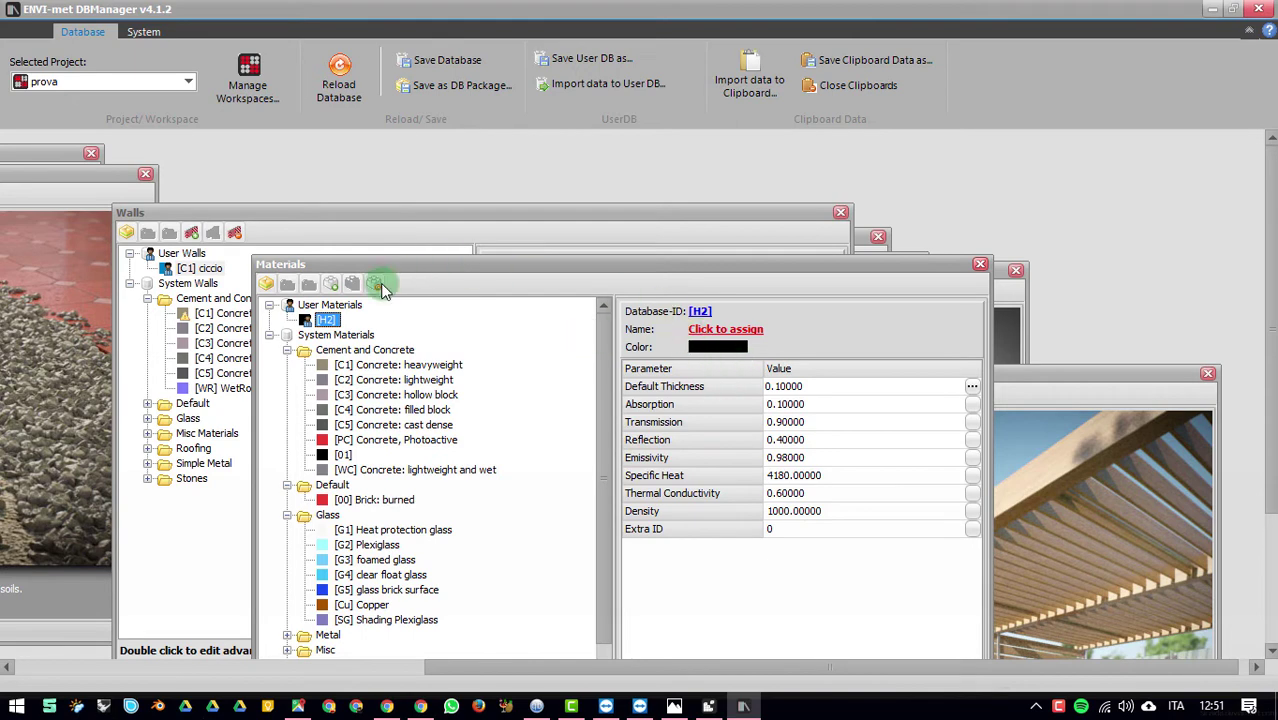
Step: Add a new material to User Materials and set its Database-ID to H2
click(331, 284)
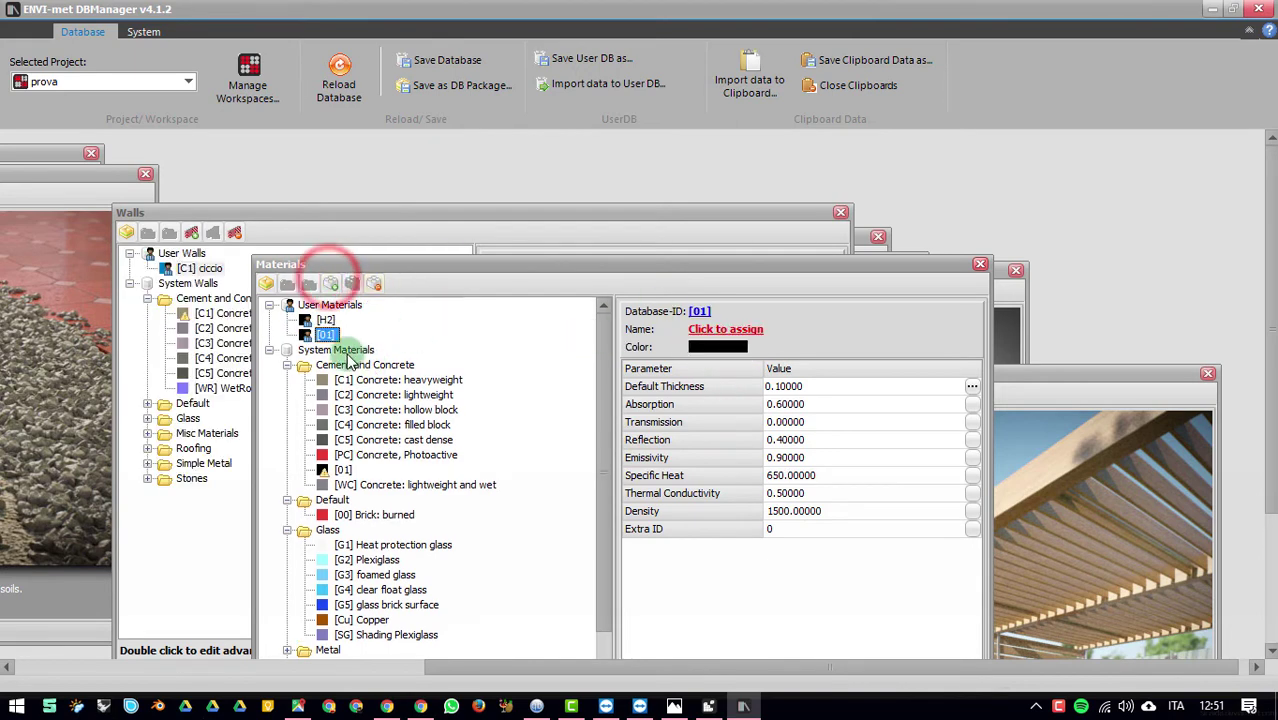
double_click(698, 313)
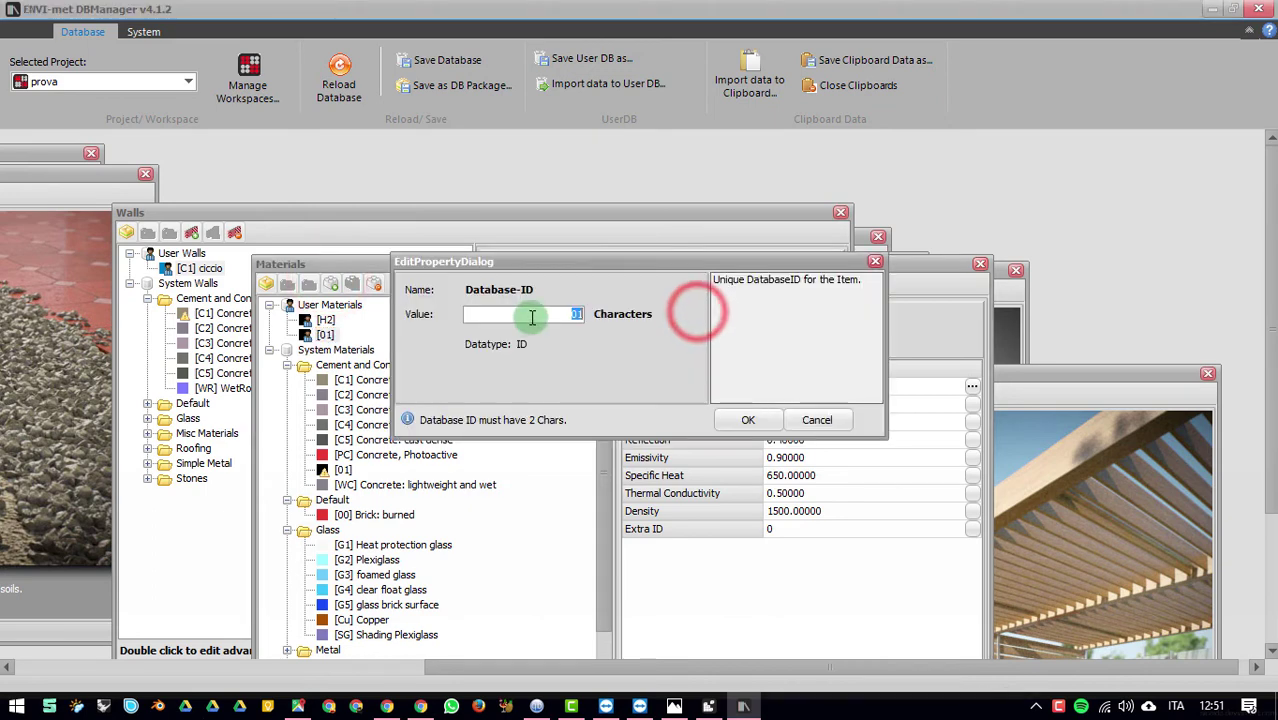
text(H)
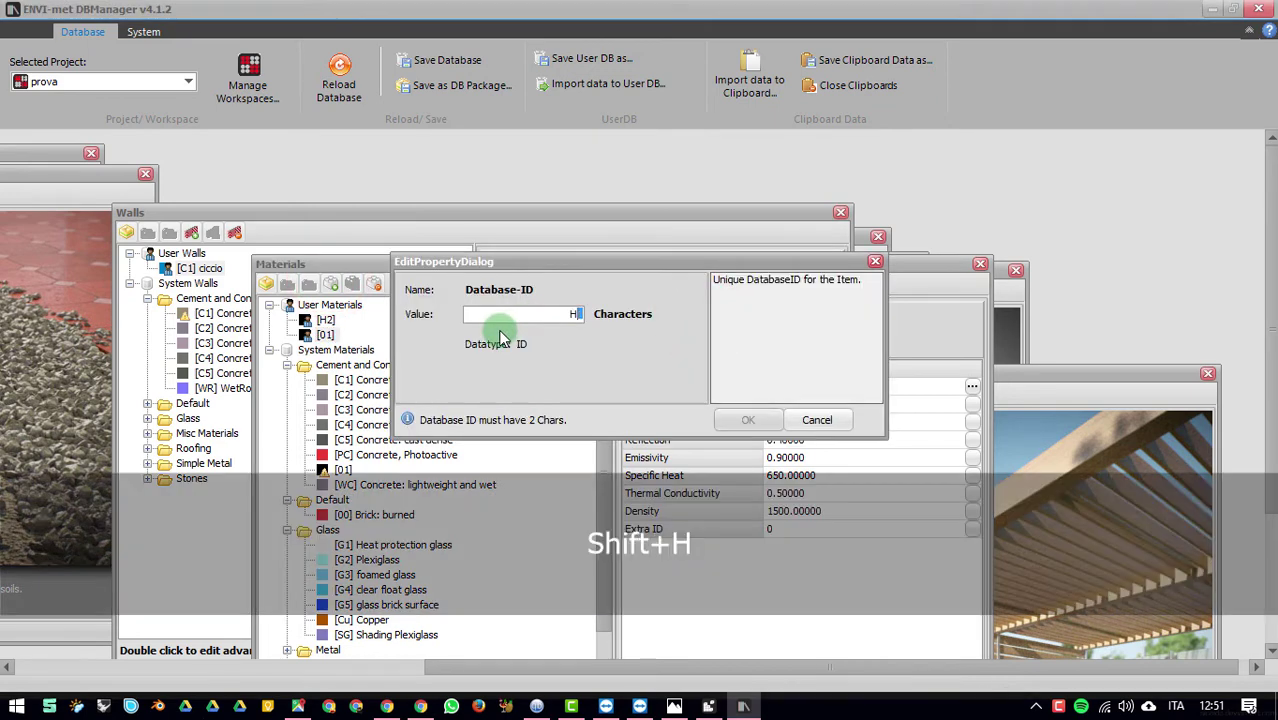
text(2)
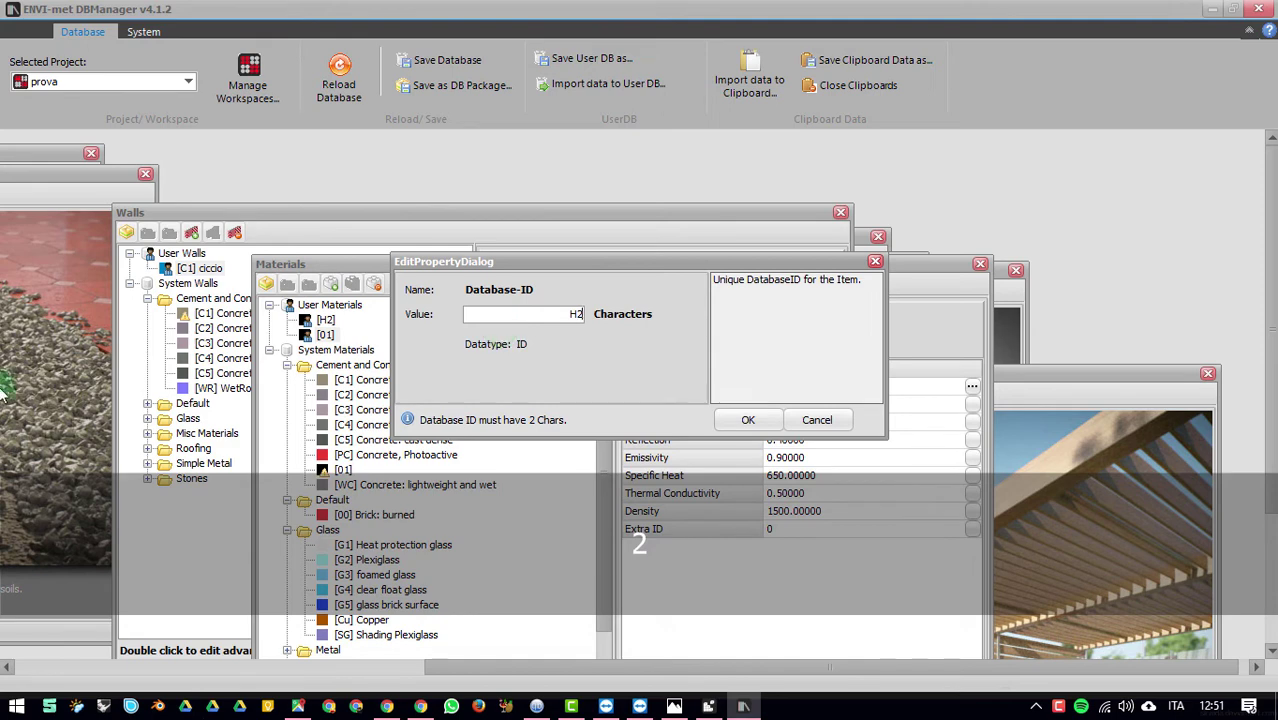
click(748, 419)
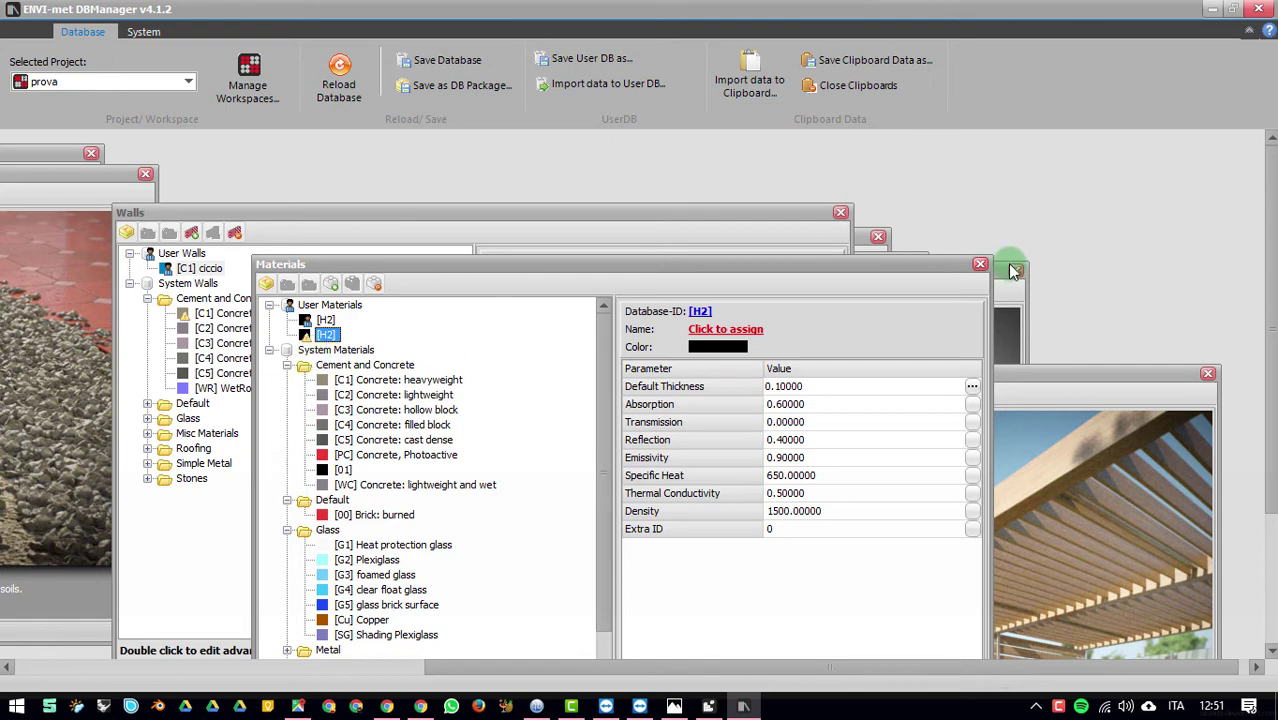
Step: Change the new user material's Database-ID to H3
key(ctrl)
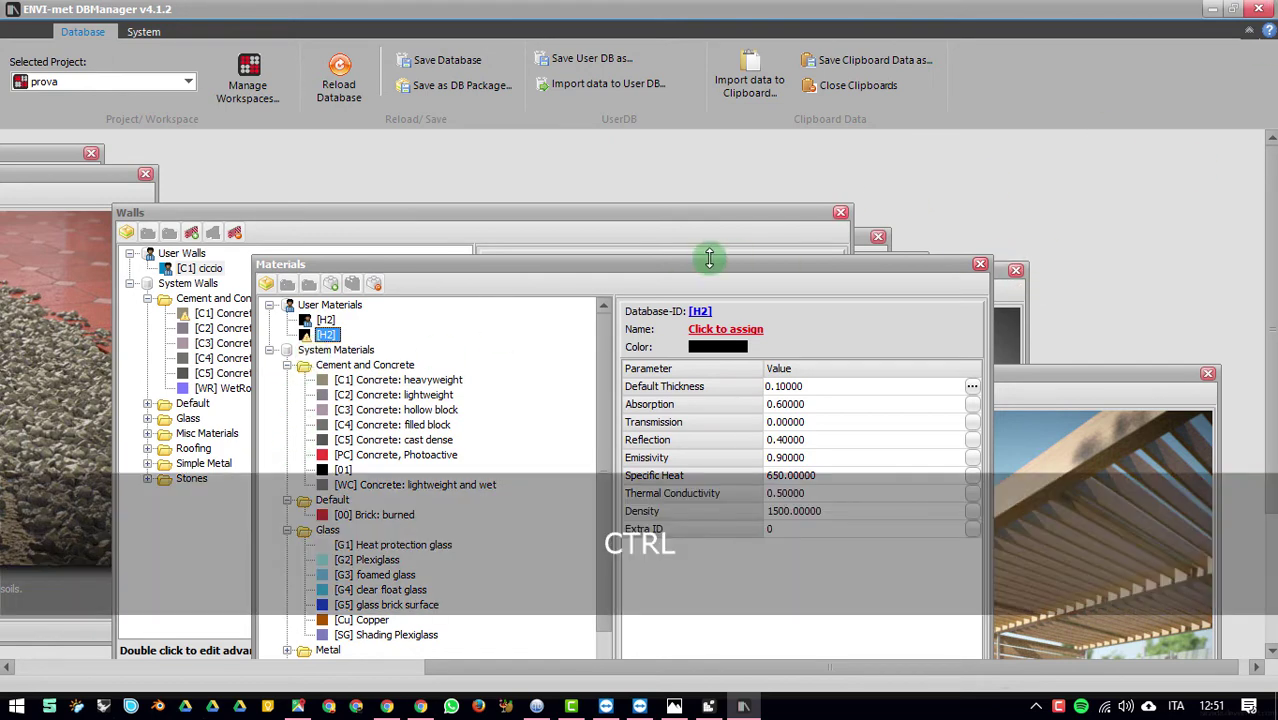
click(700, 312)
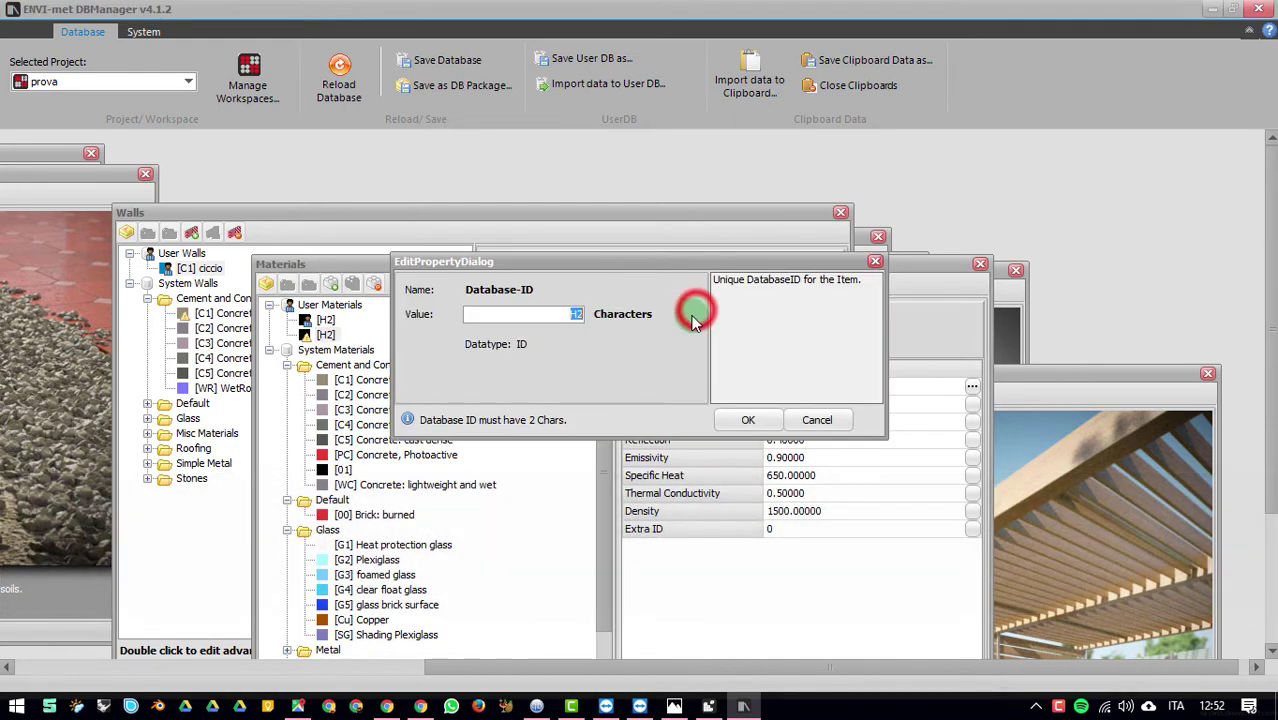
click(576, 316)
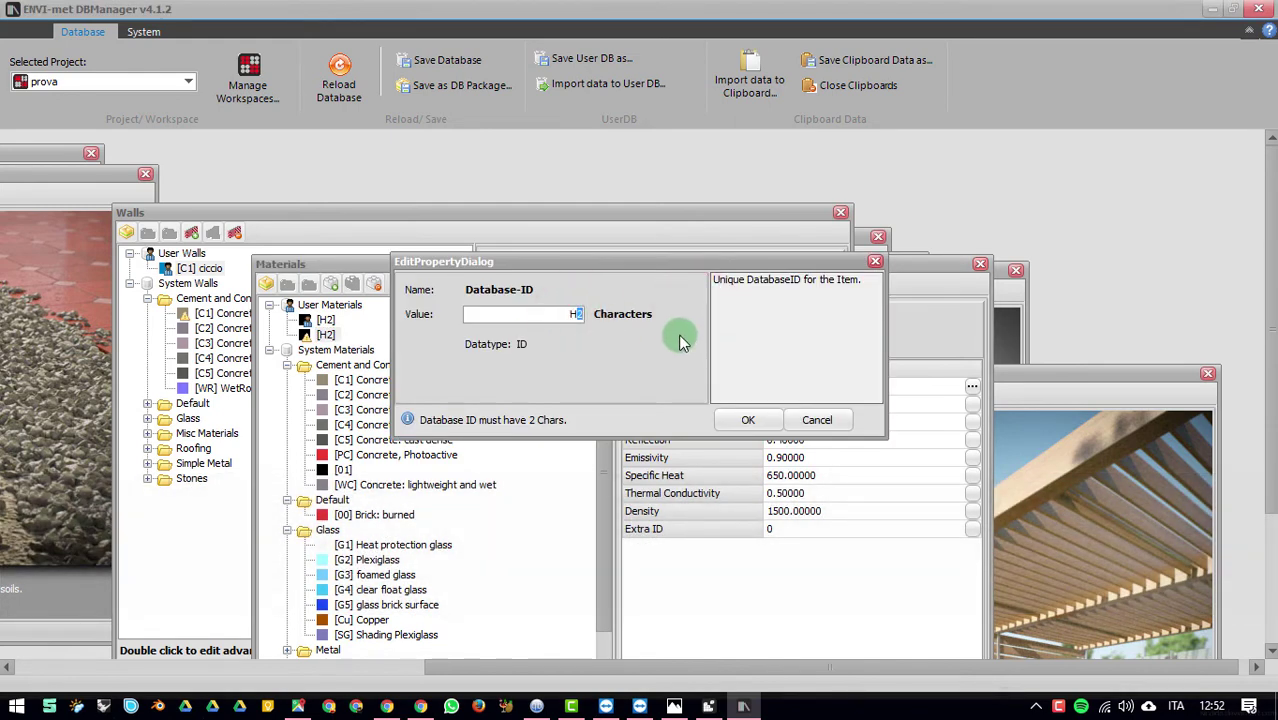
text(H3)
click(777, 420)
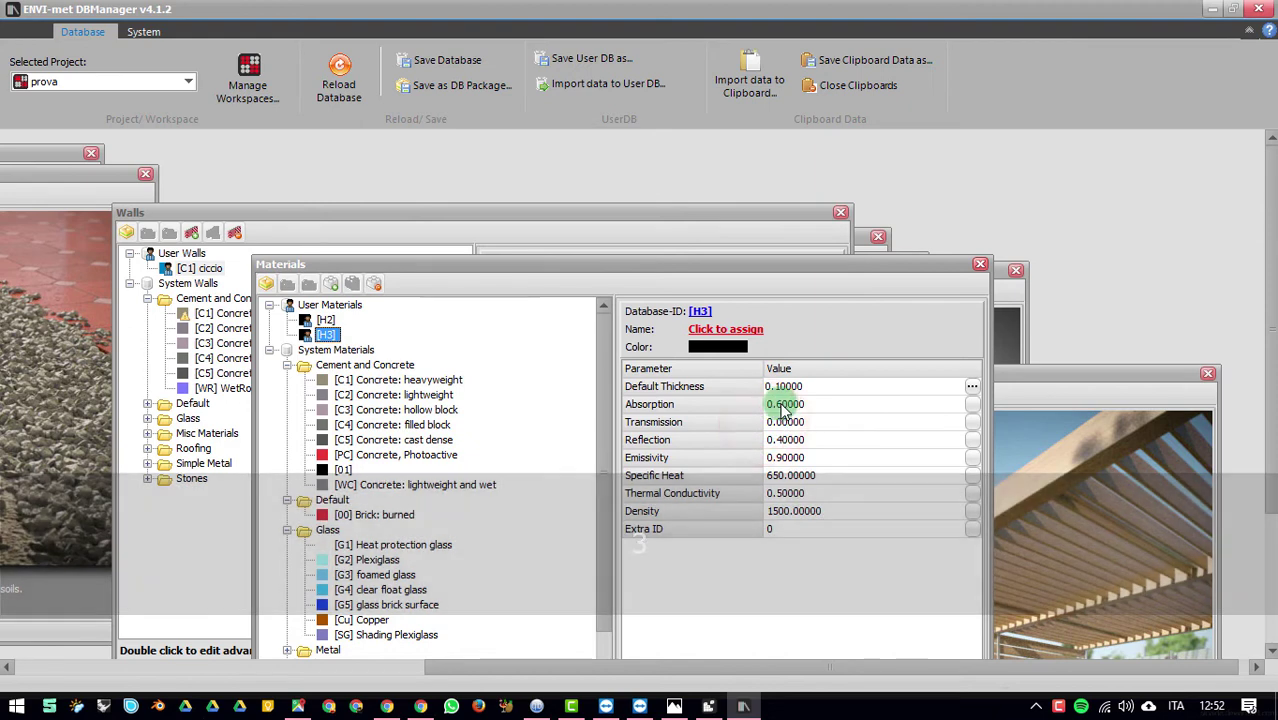
Step: Set the display color of user material [H3] to olive
click(727, 346)
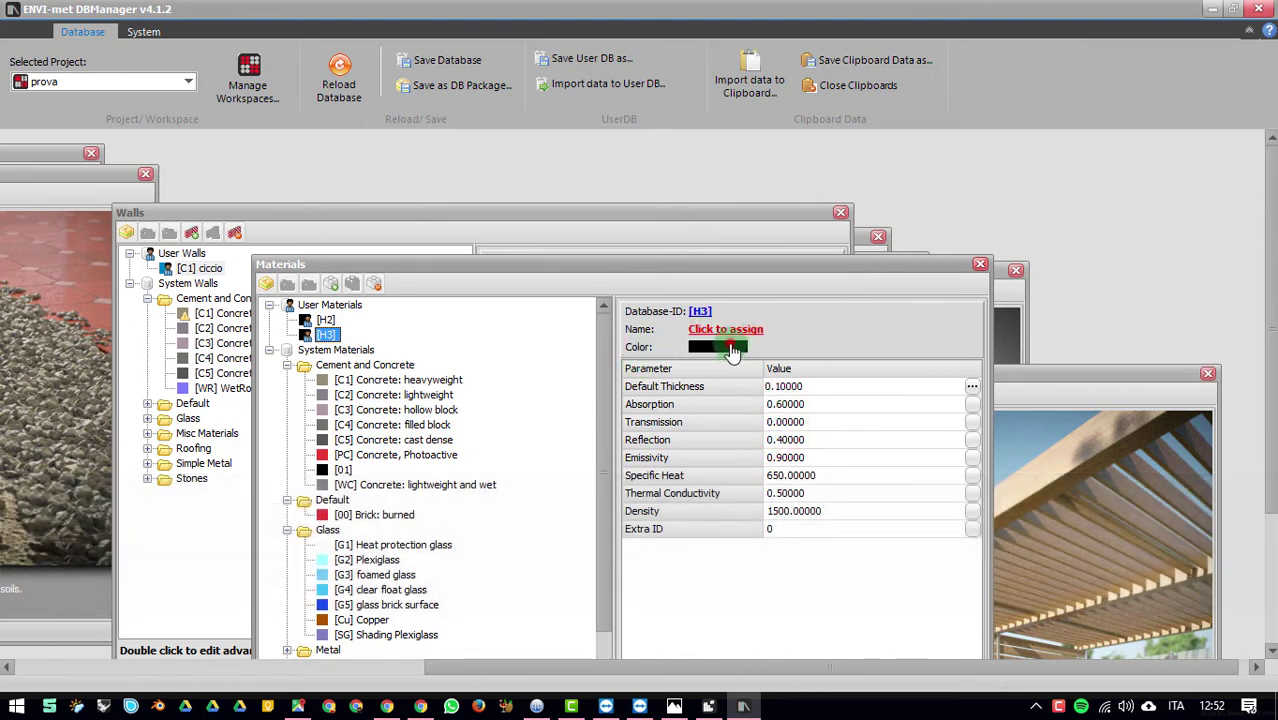
click(581, 294)
click(575, 423)
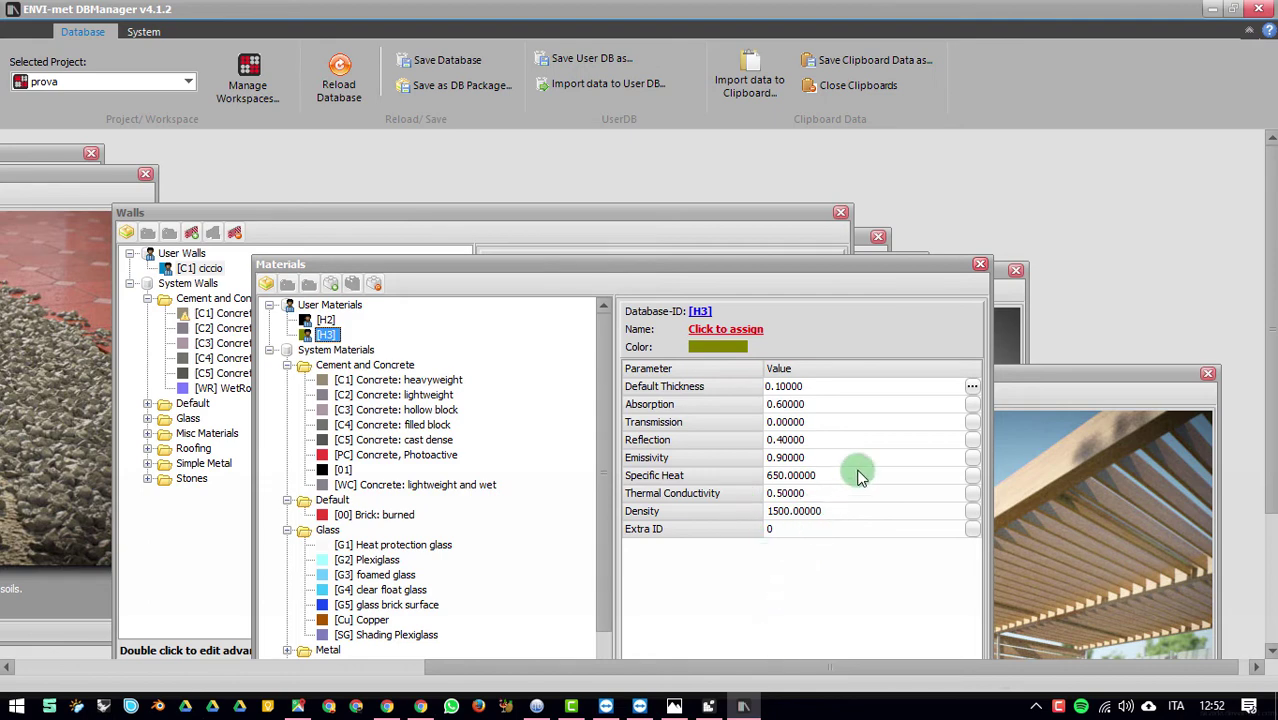
Step: Bring the Walls database forward and examine the layer composition of user wall [C1] ciccio
click(907, 385)
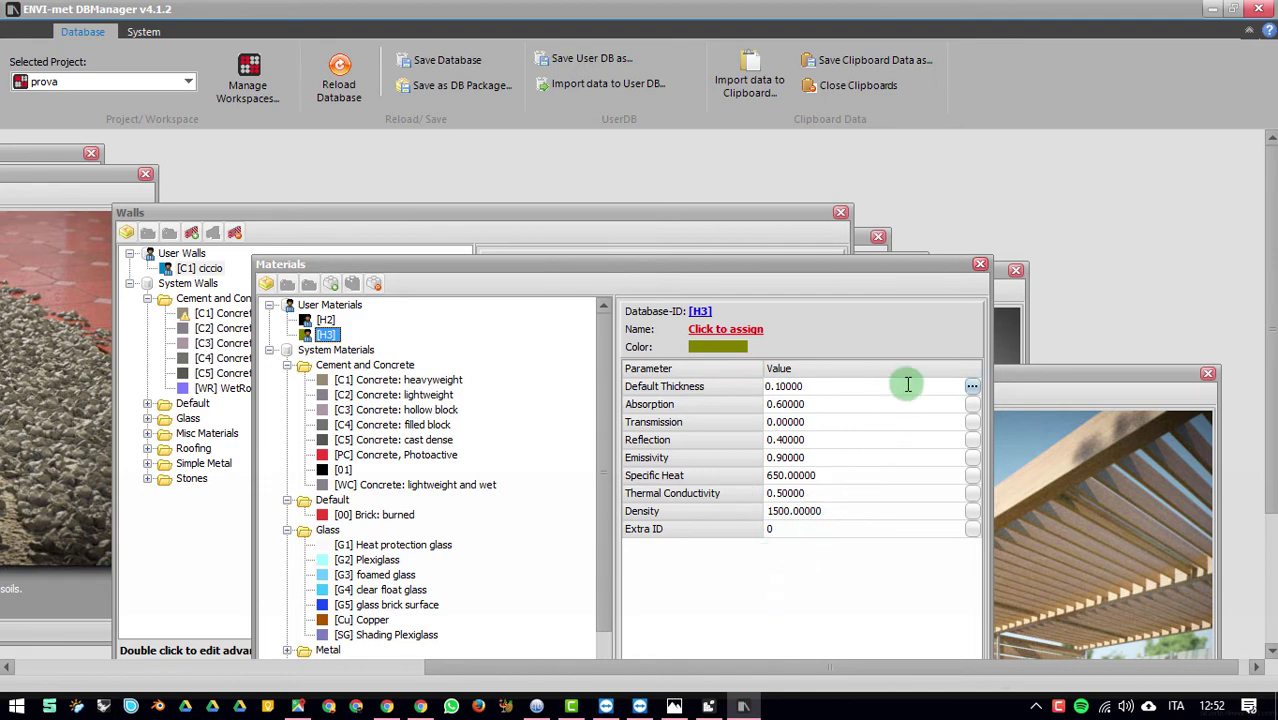
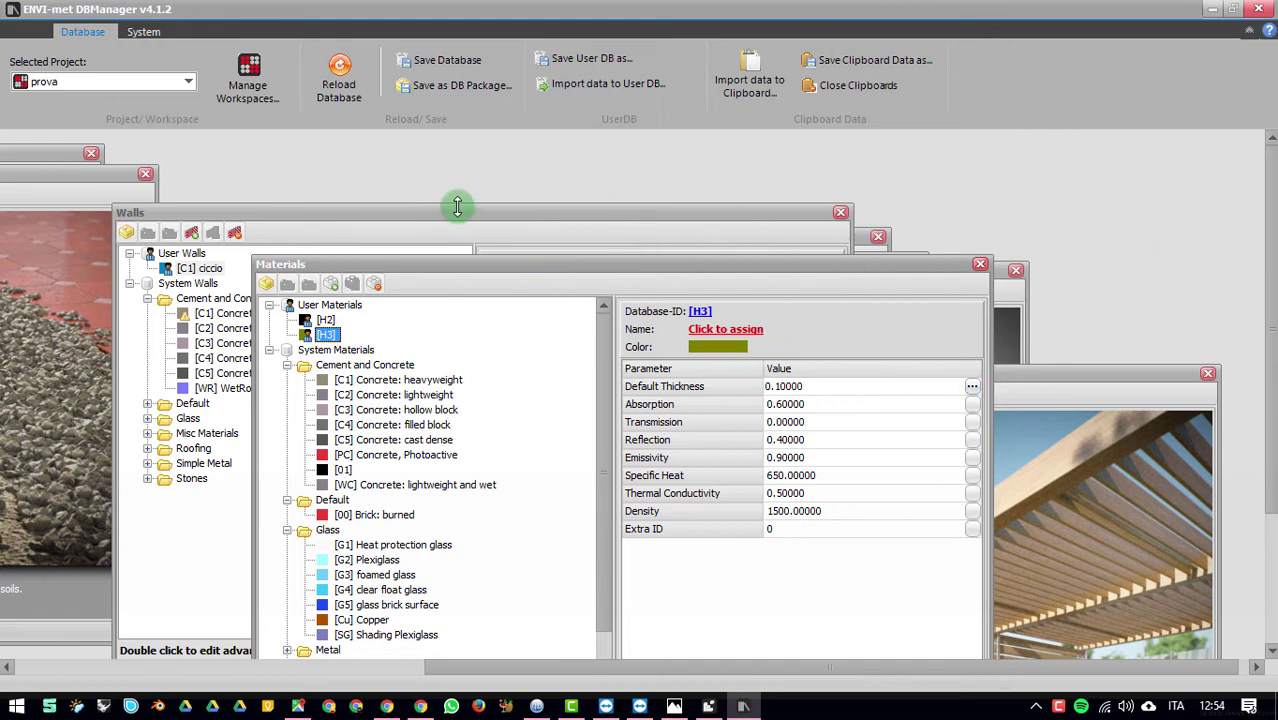
click(453, 213)
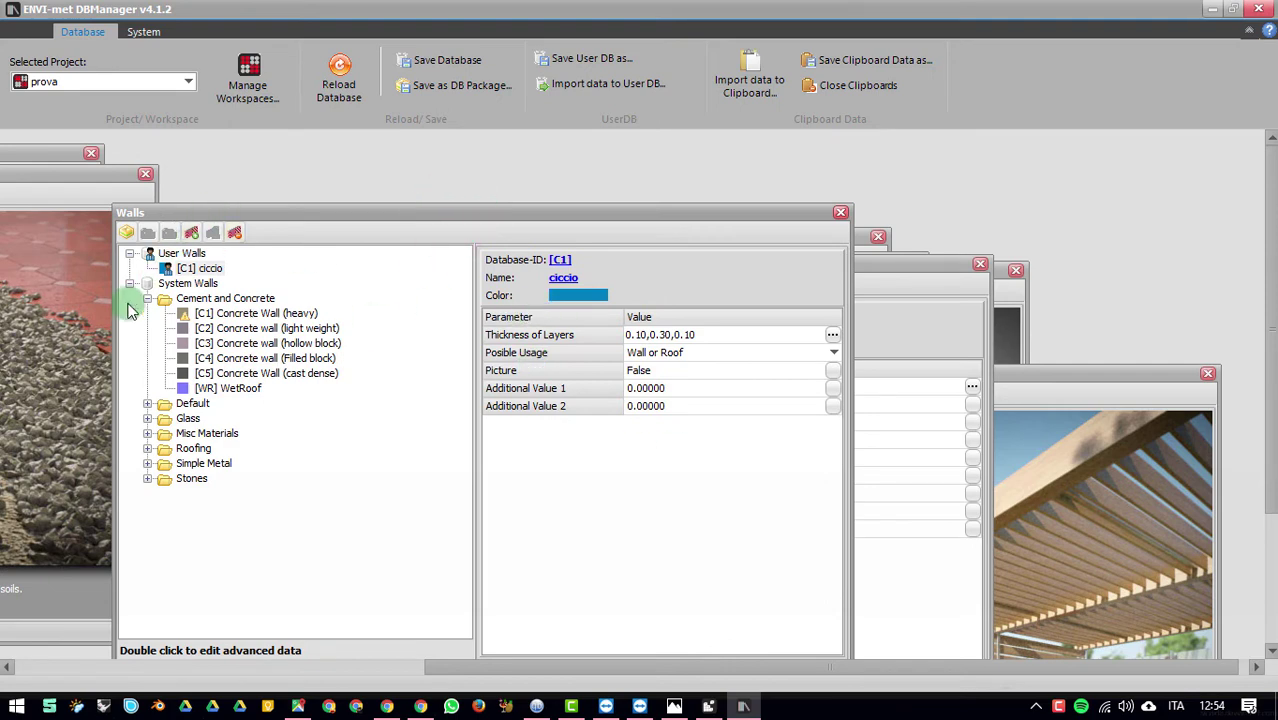
click(165, 264)
double_click(165, 264)
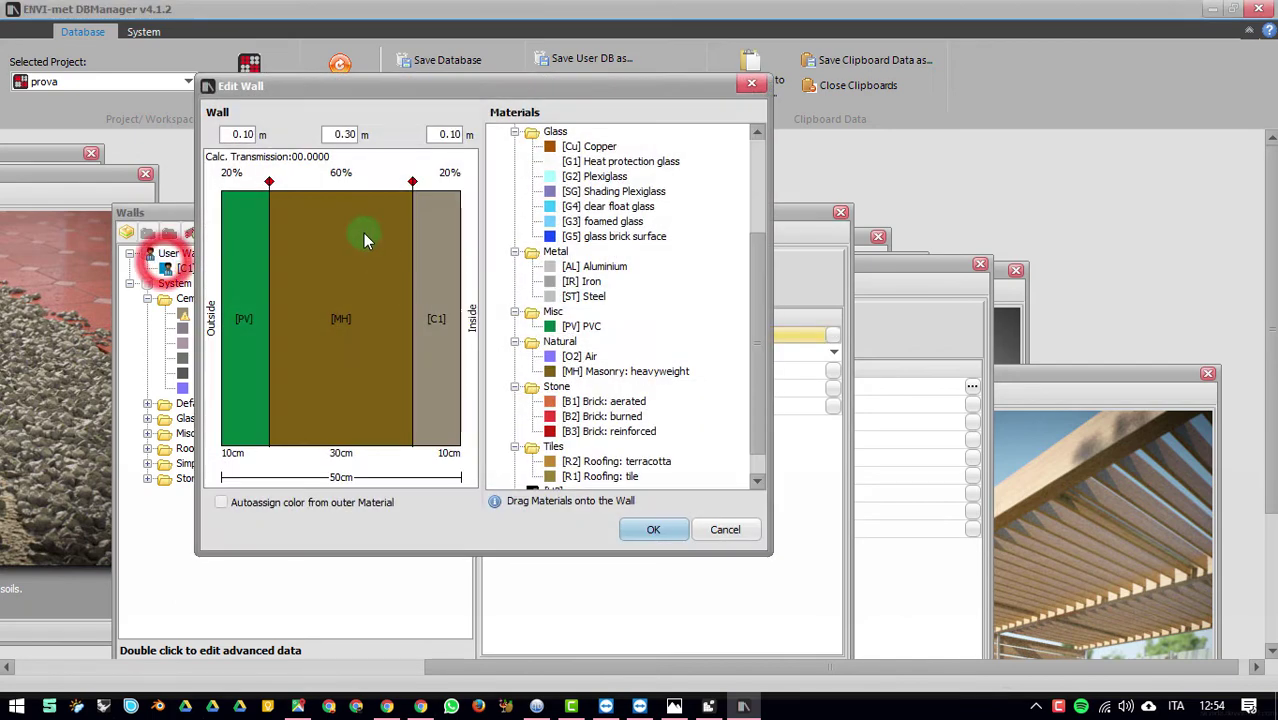
click(238, 364)
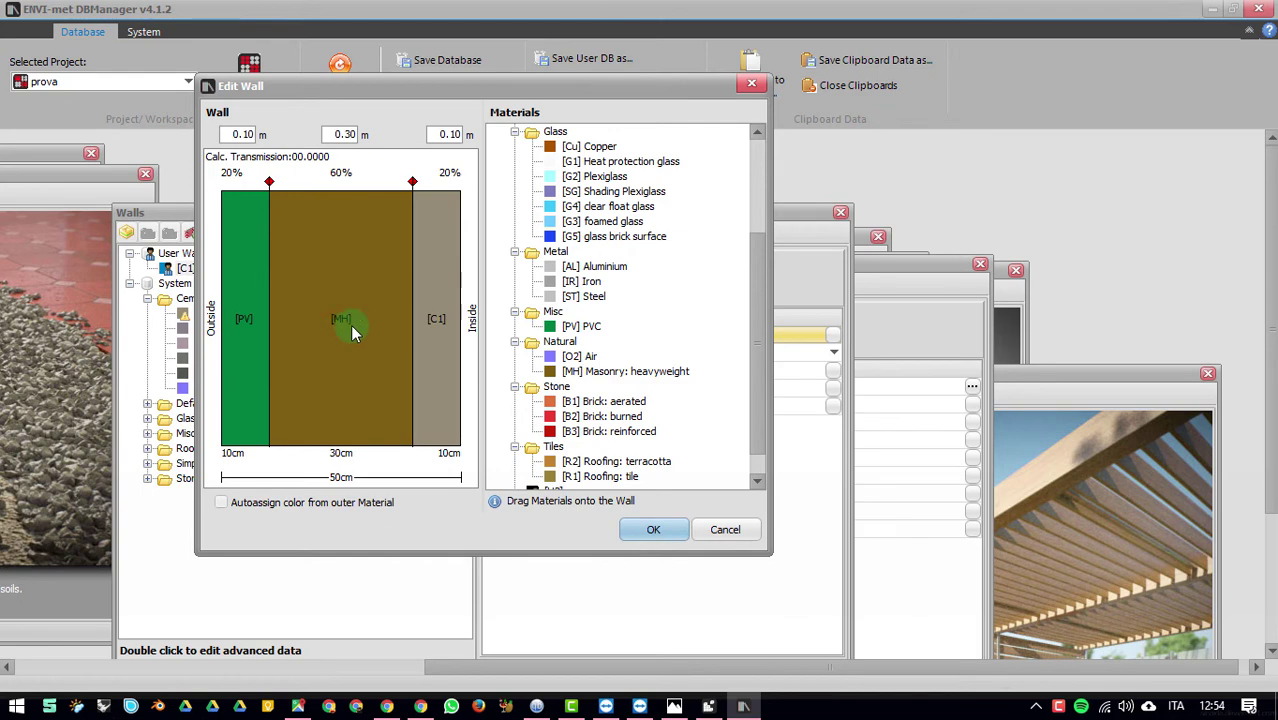
click(646, 528)
Step: Rearrange the Walls and Single-Walls database windows and add a new wall to User Single-Walls
drag(702, 234, 560, 216)
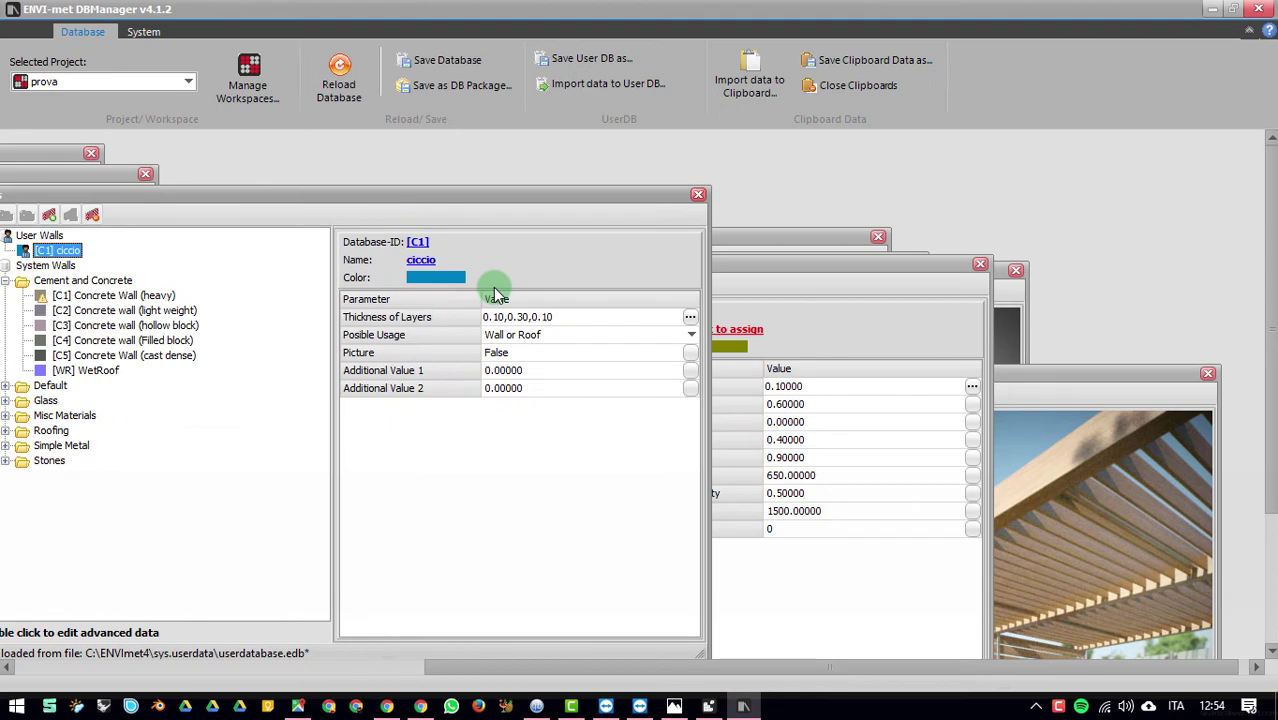
drag(1078, 376, 1063, 255)
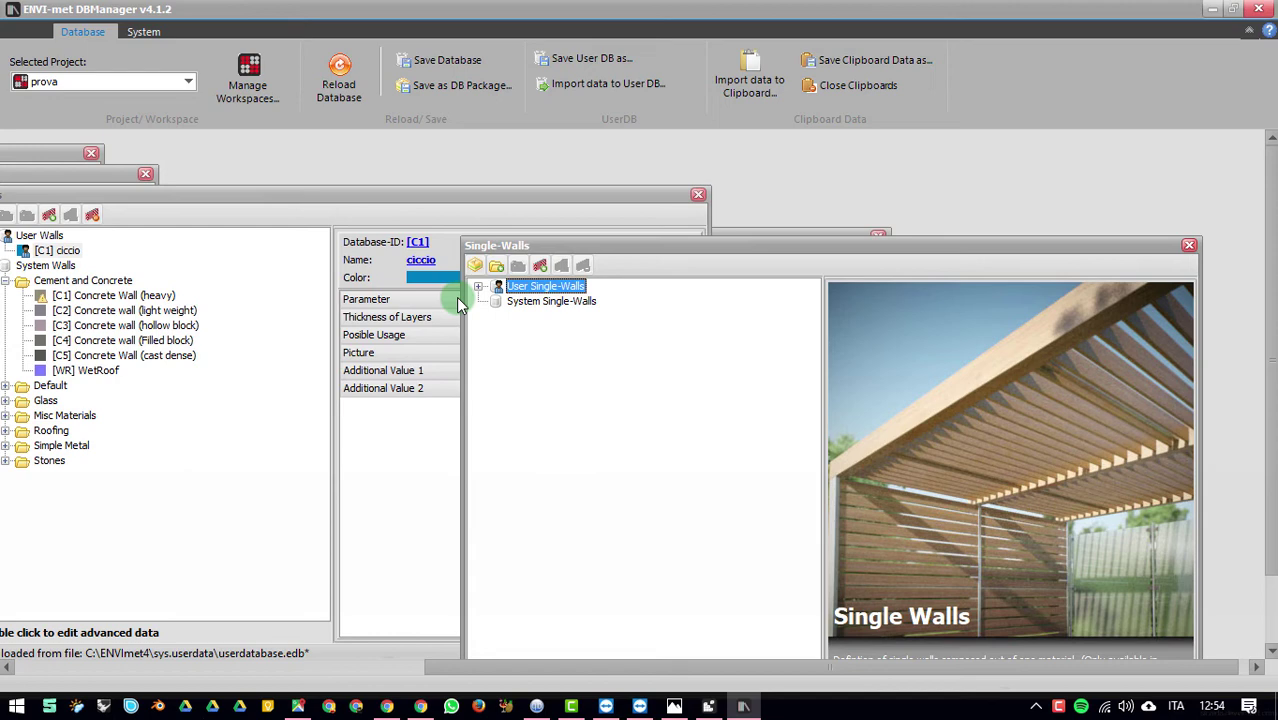
click(540, 266)
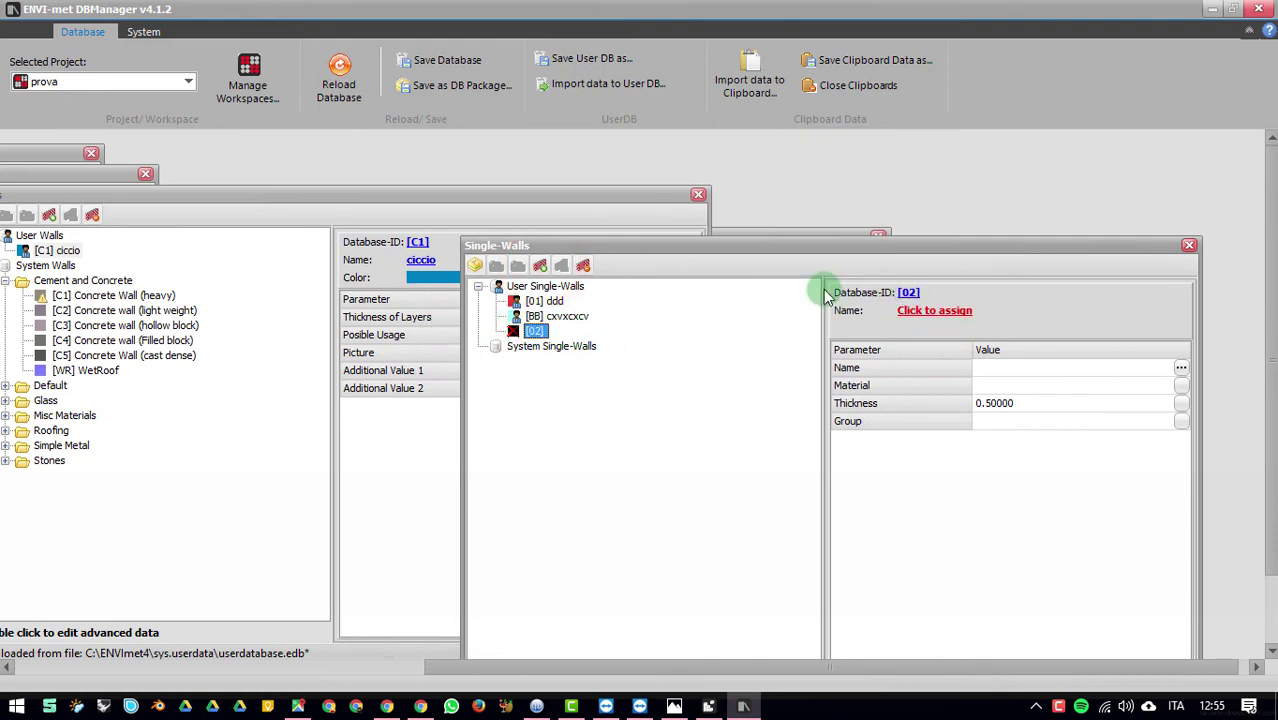
Step: Set the new single wall's Database-ID to H2
click(908, 292)
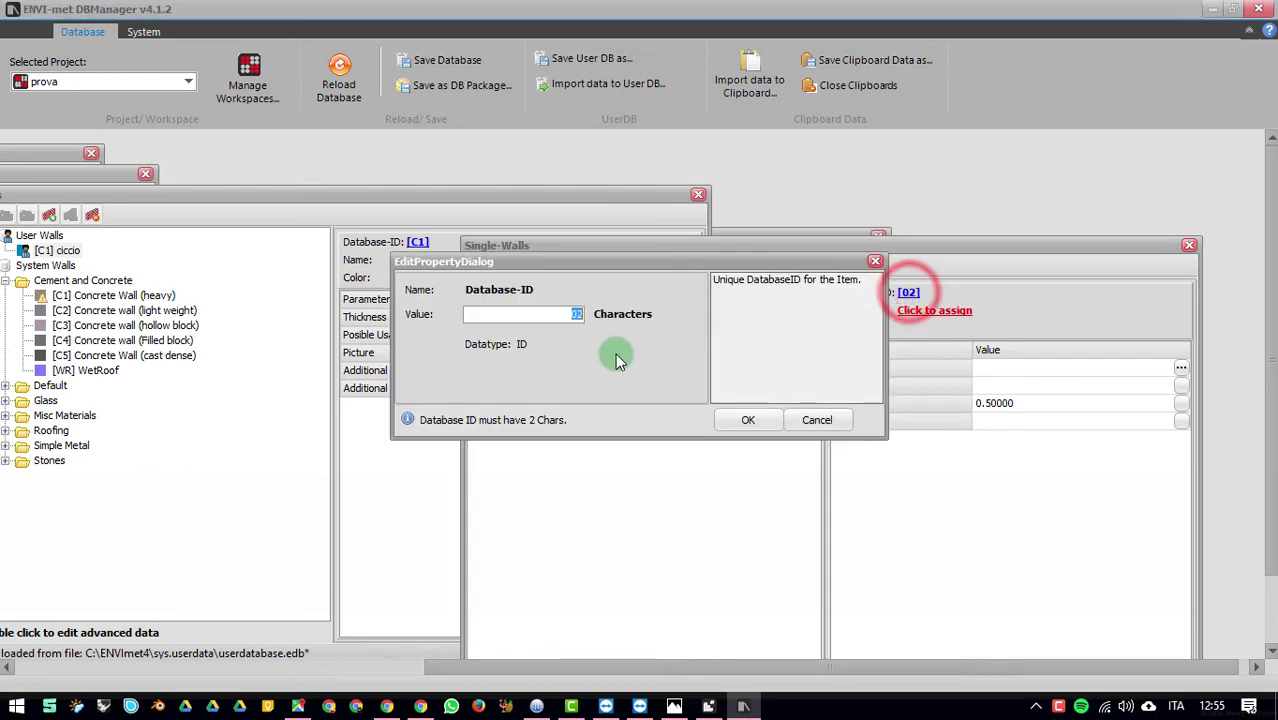
text(H2)
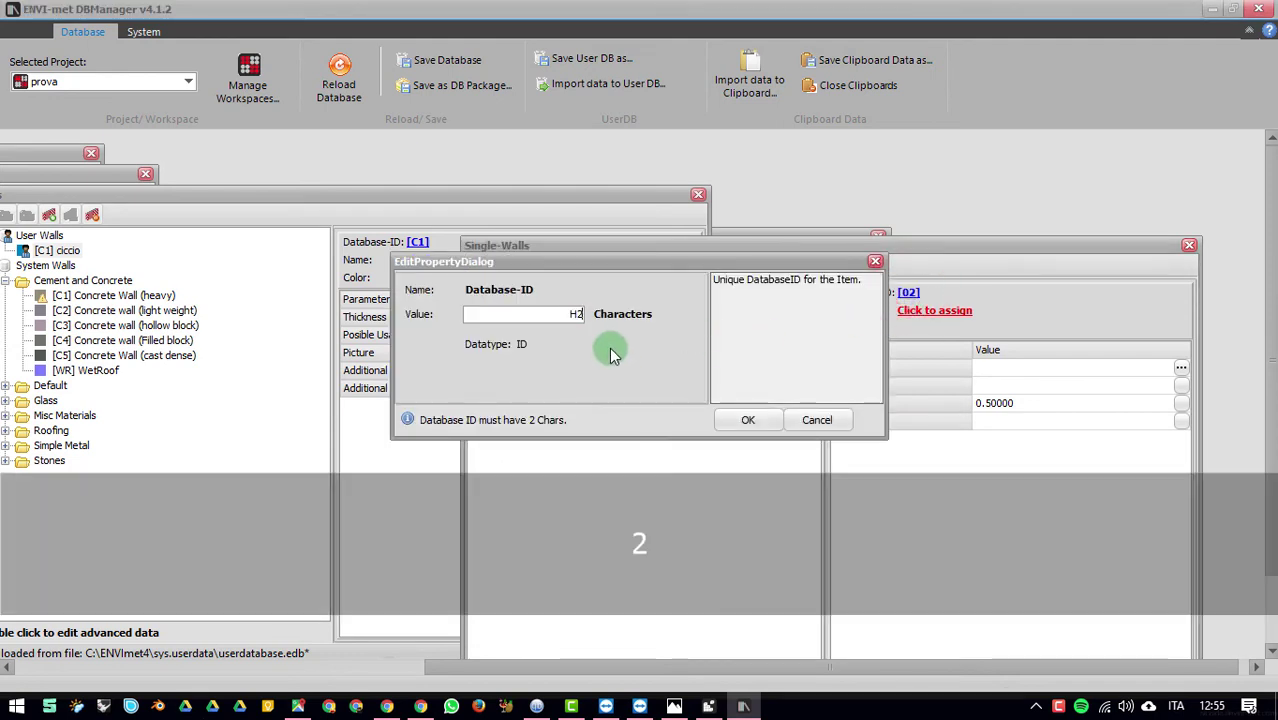
click(748, 420)
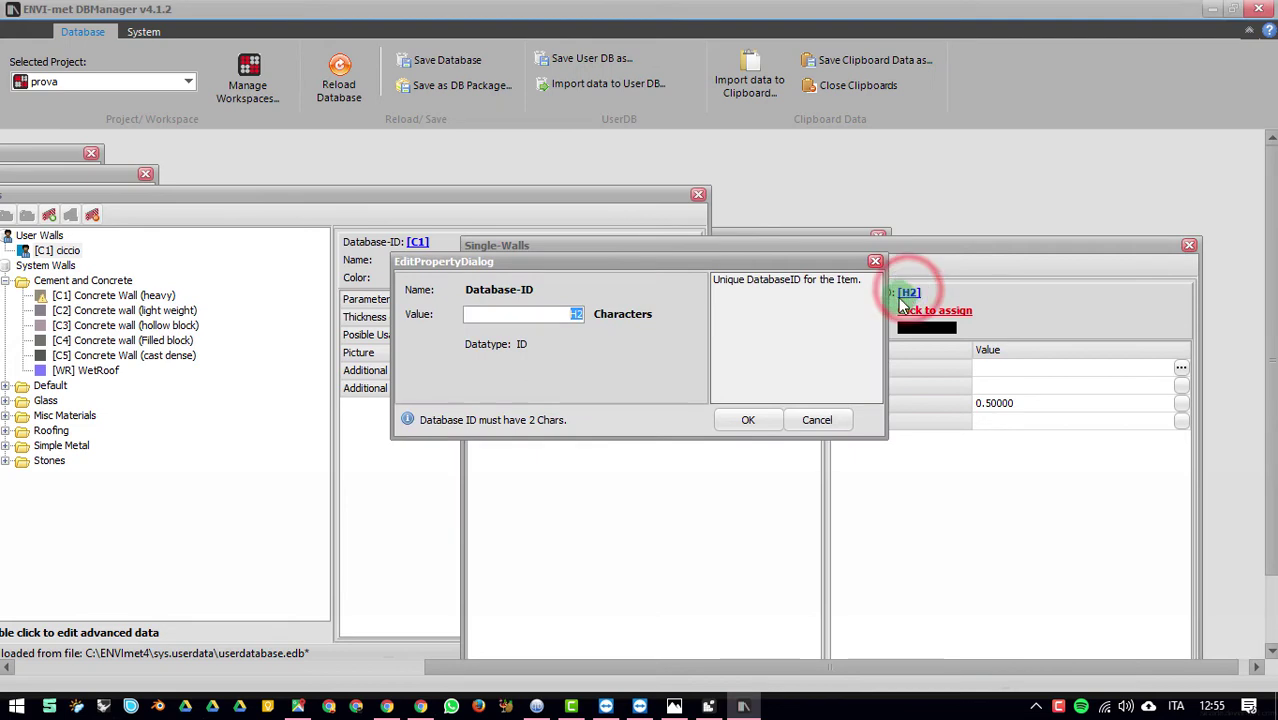
Step: Change the new single wall's Database-ID to CF and name it ciccio_wall
text(CF)
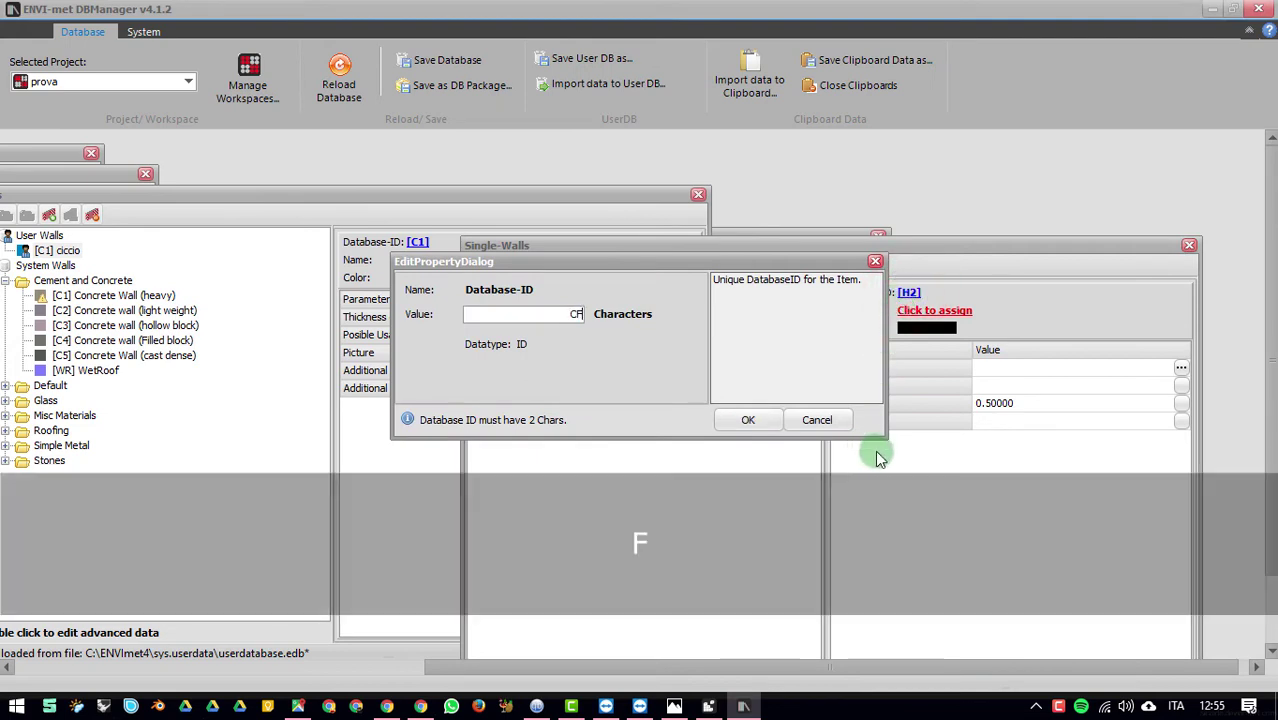
click(741, 421)
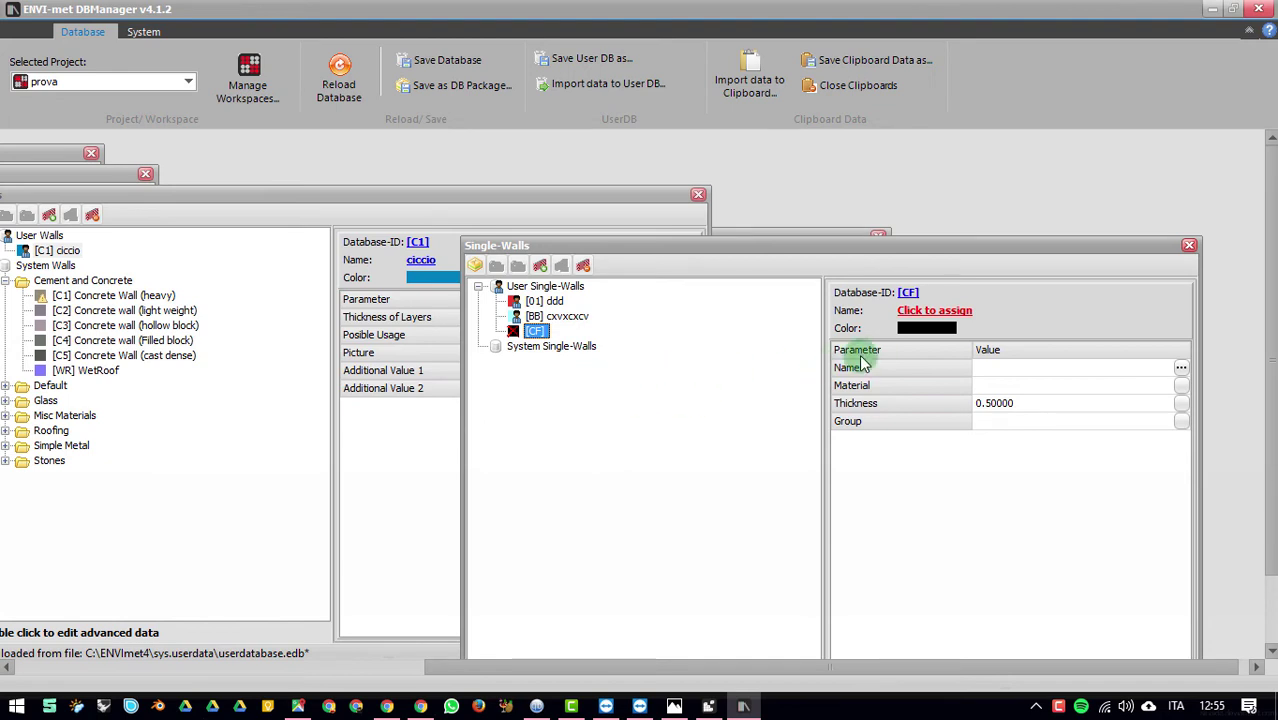
click(930, 314)
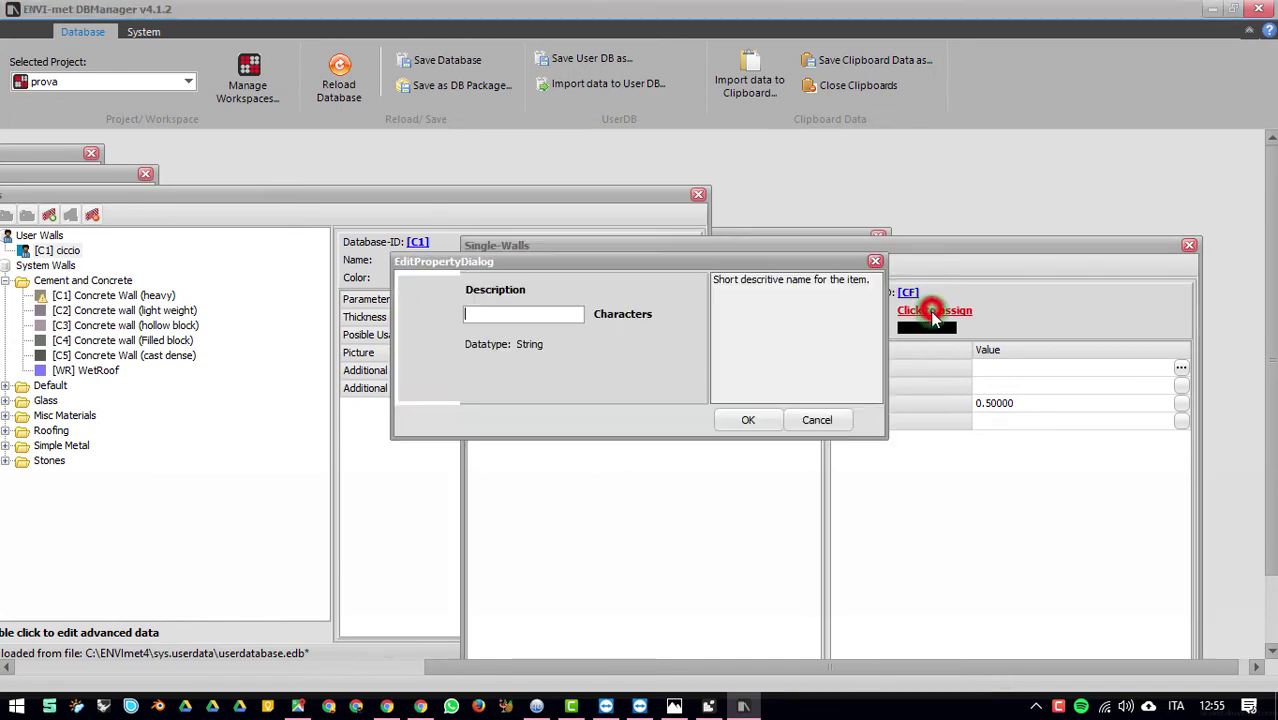
text(c)
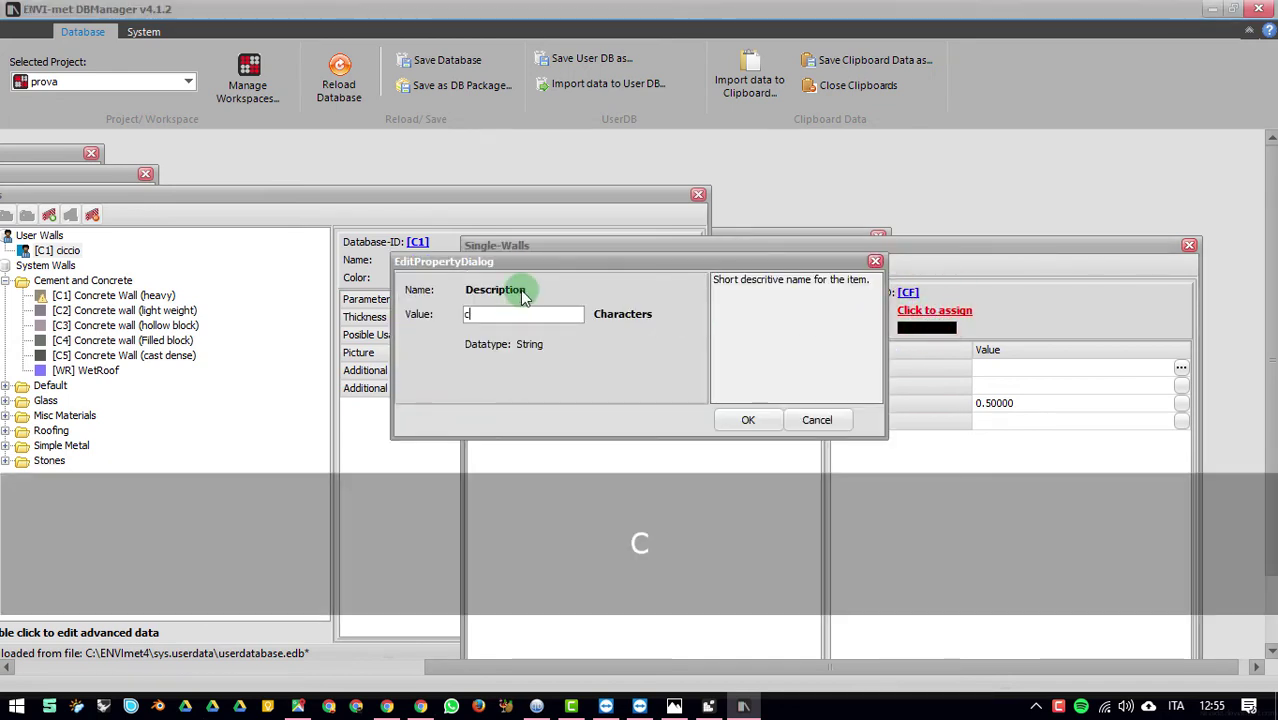
text(iccio_)
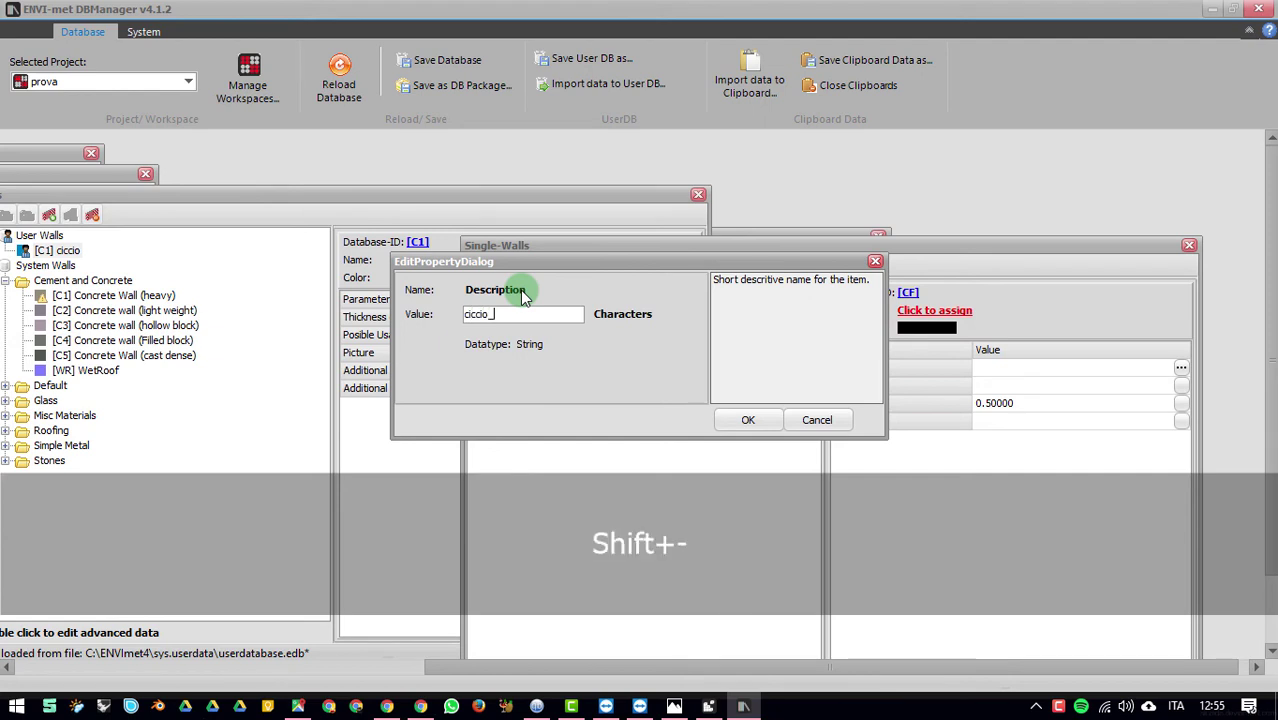
text(wall)
click(748, 420)
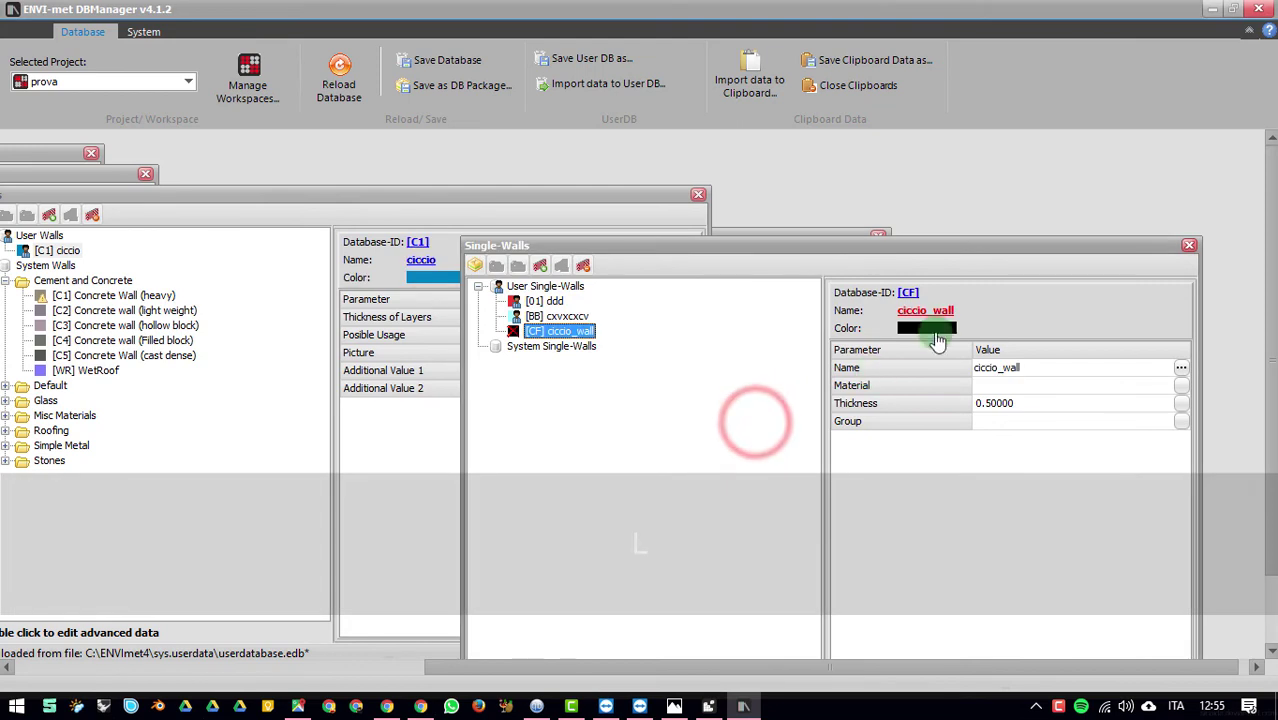
Step: Set the display color of single wall [CF] ciccio_wall to orange
click(925, 328)
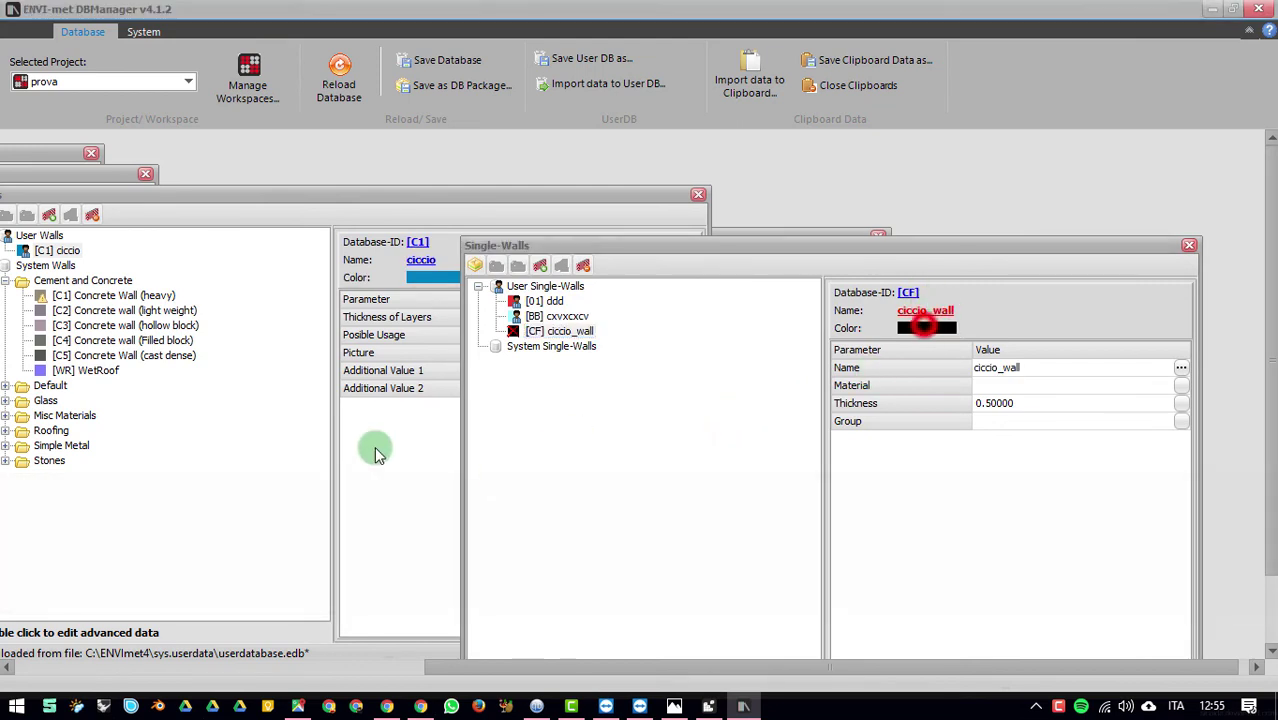
click(582, 232)
click(577, 423)
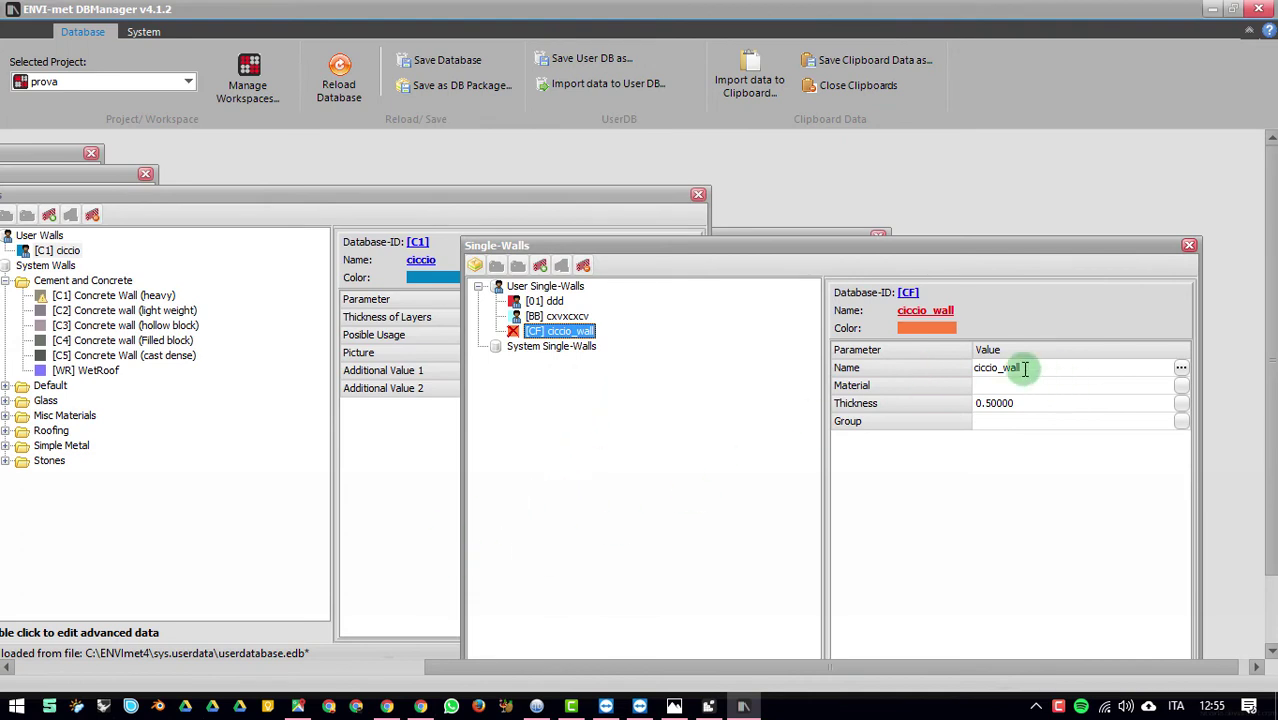
Step: Assign user material [H2] to single wall [CF] ciccio_wall
click(1182, 387)
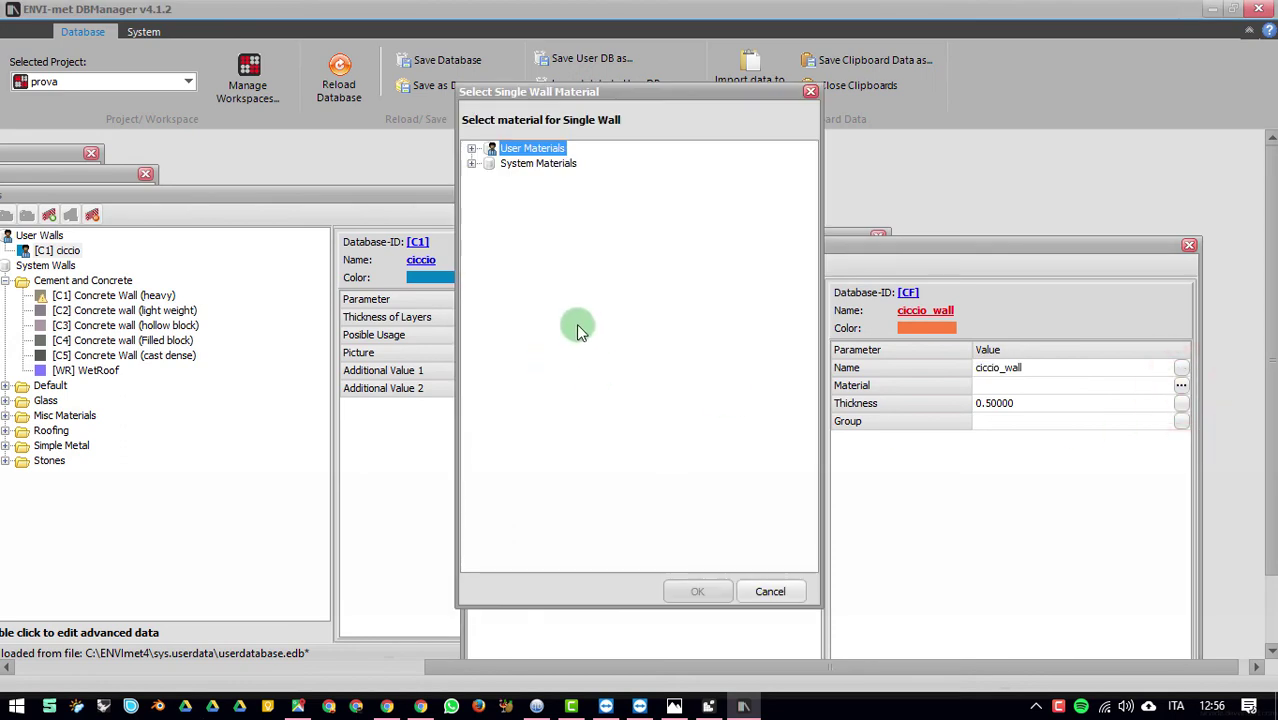
click(471, 149)
double_click(530, 164)
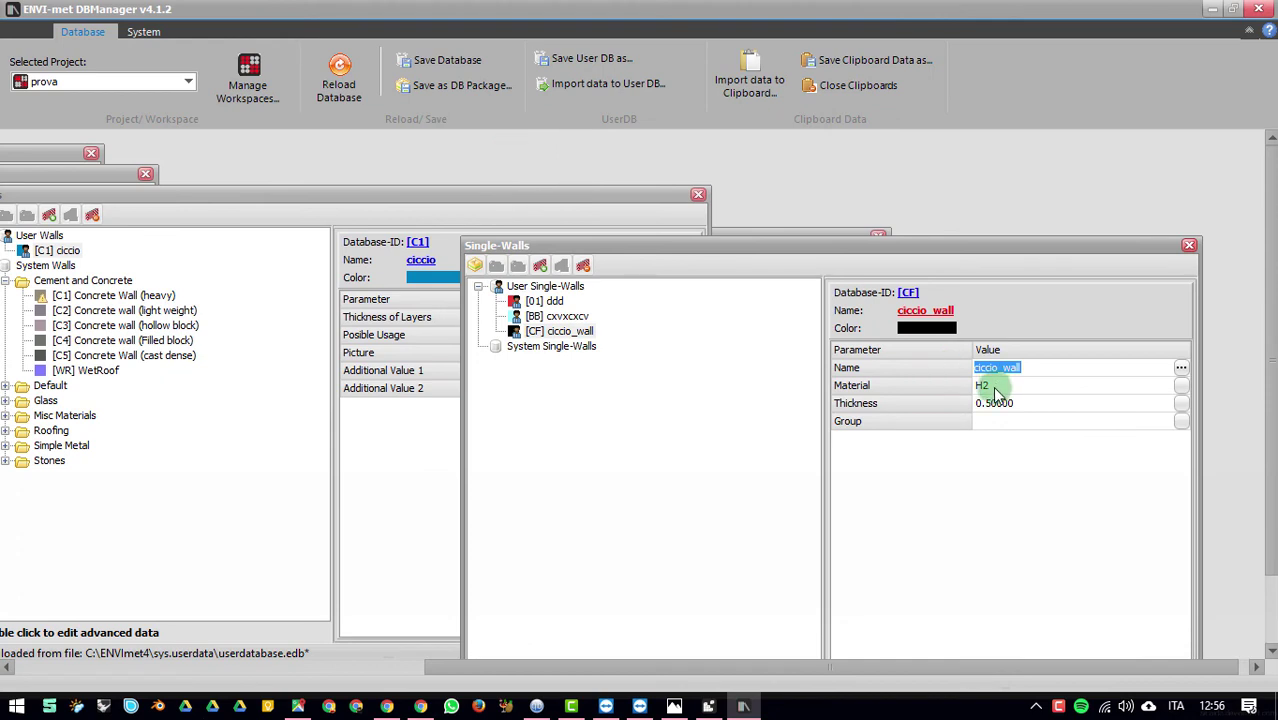
Step: Set the thickness of single wall [CF] ciccio_wall to 2 m
click(970, 405)
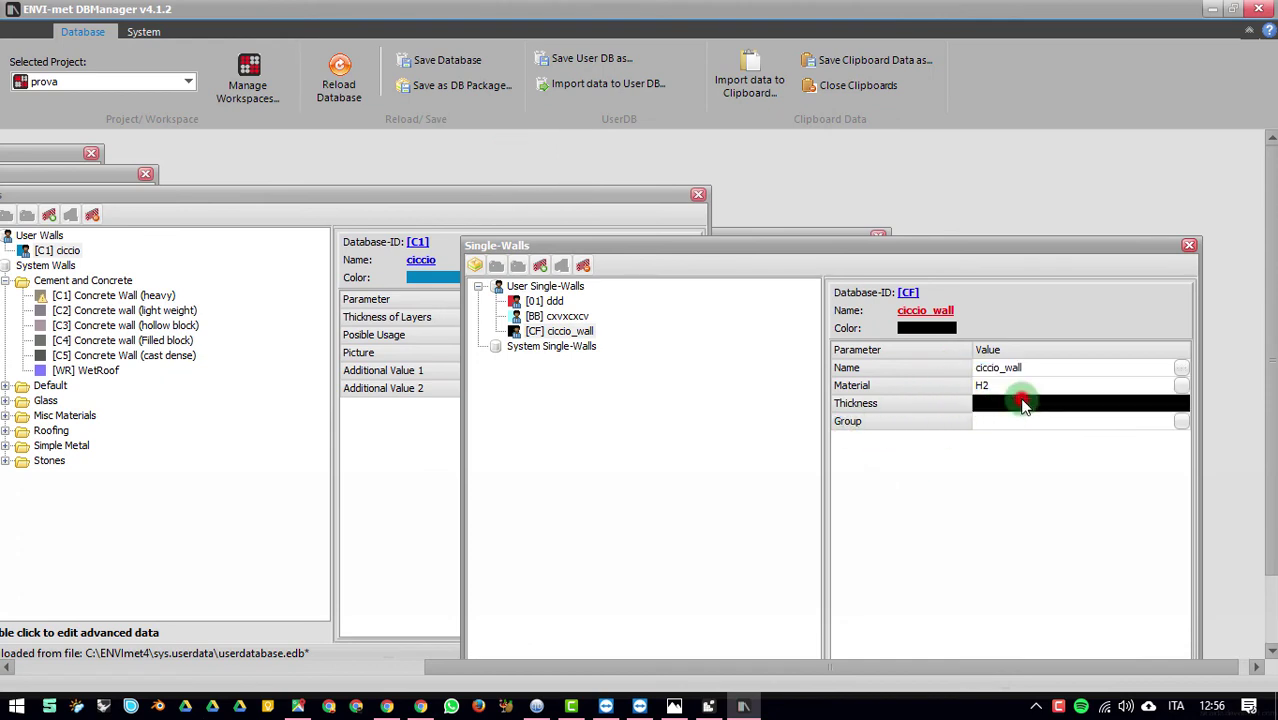
click(1024, 401)
drag(1022, 405, 979, 398)
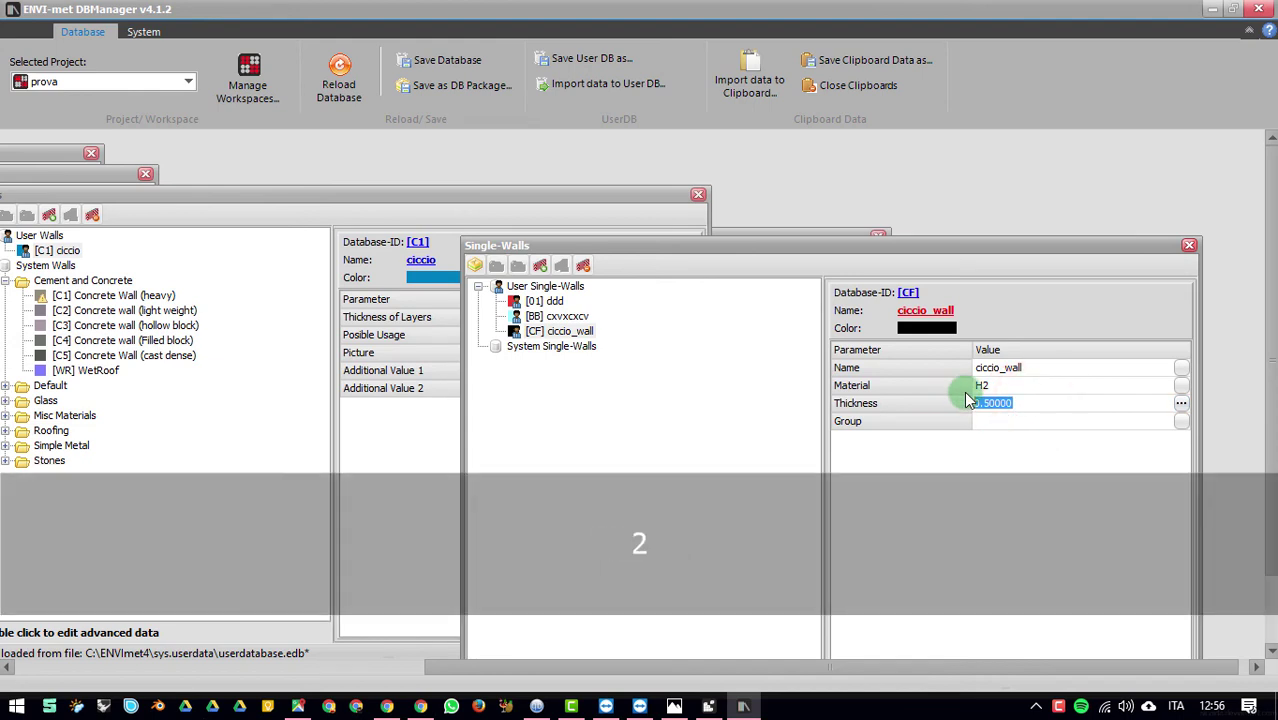
click(1055, 404)
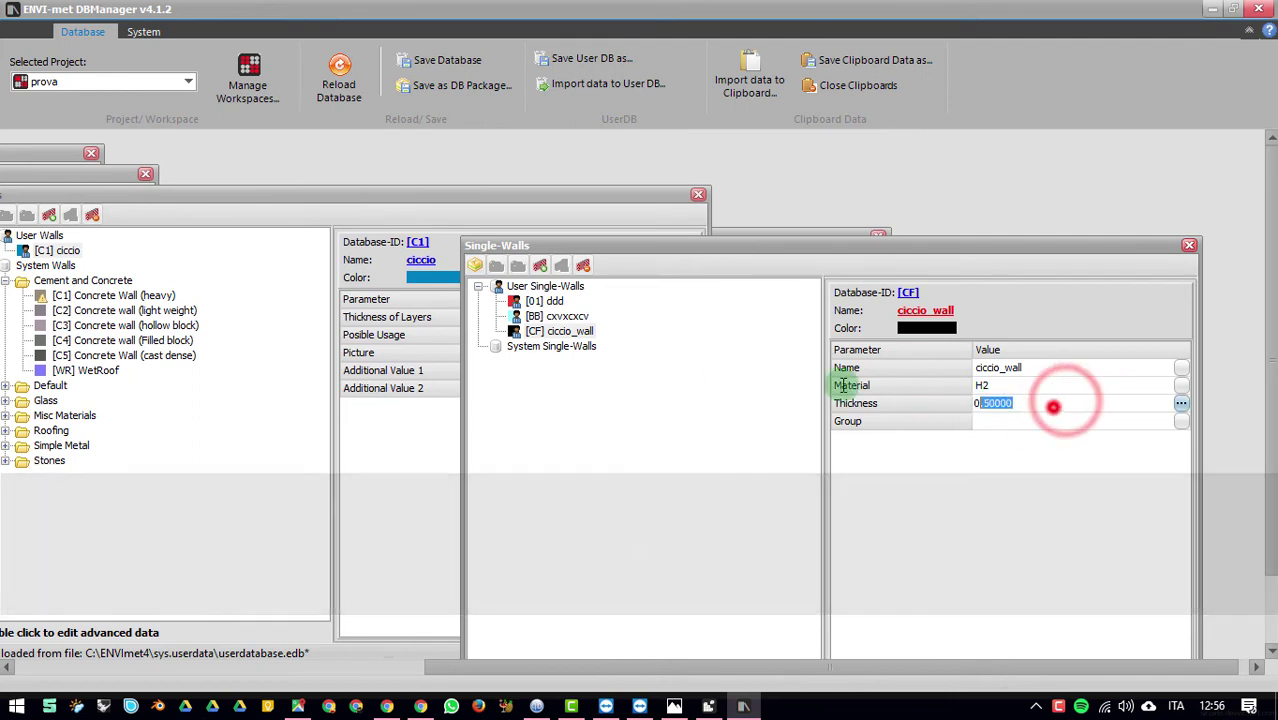
click(1181, 403)
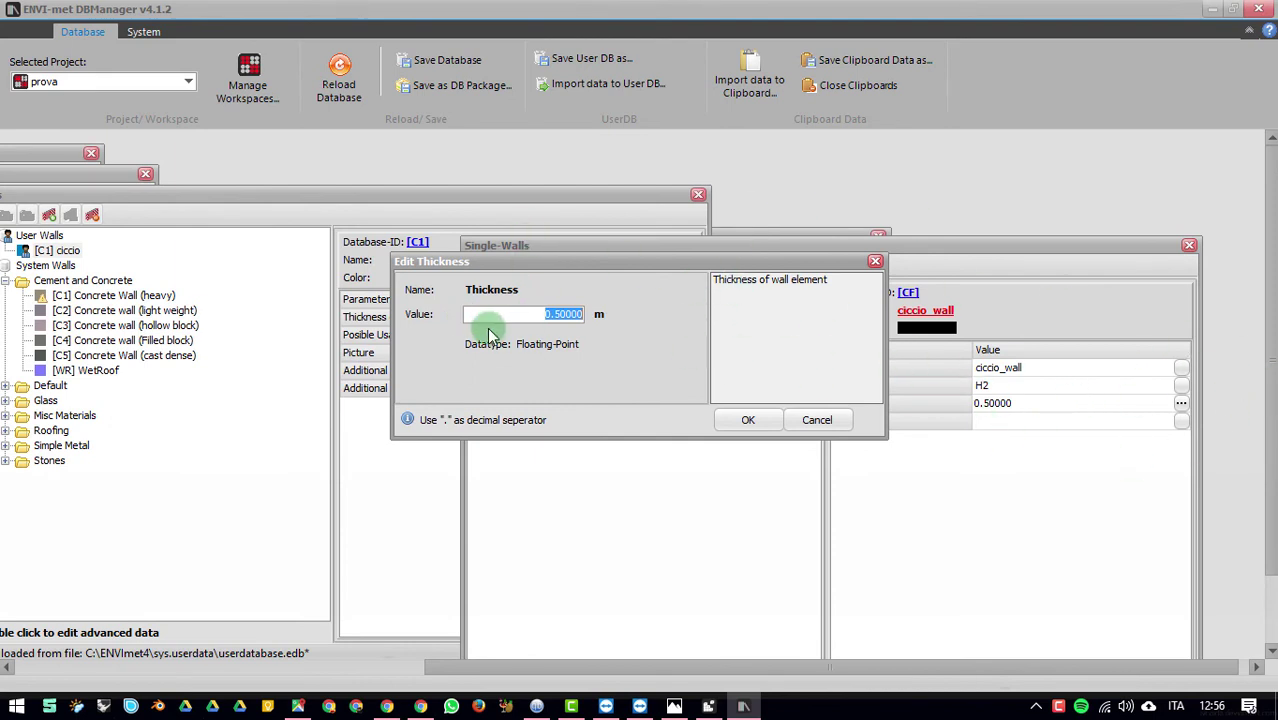
text(2)
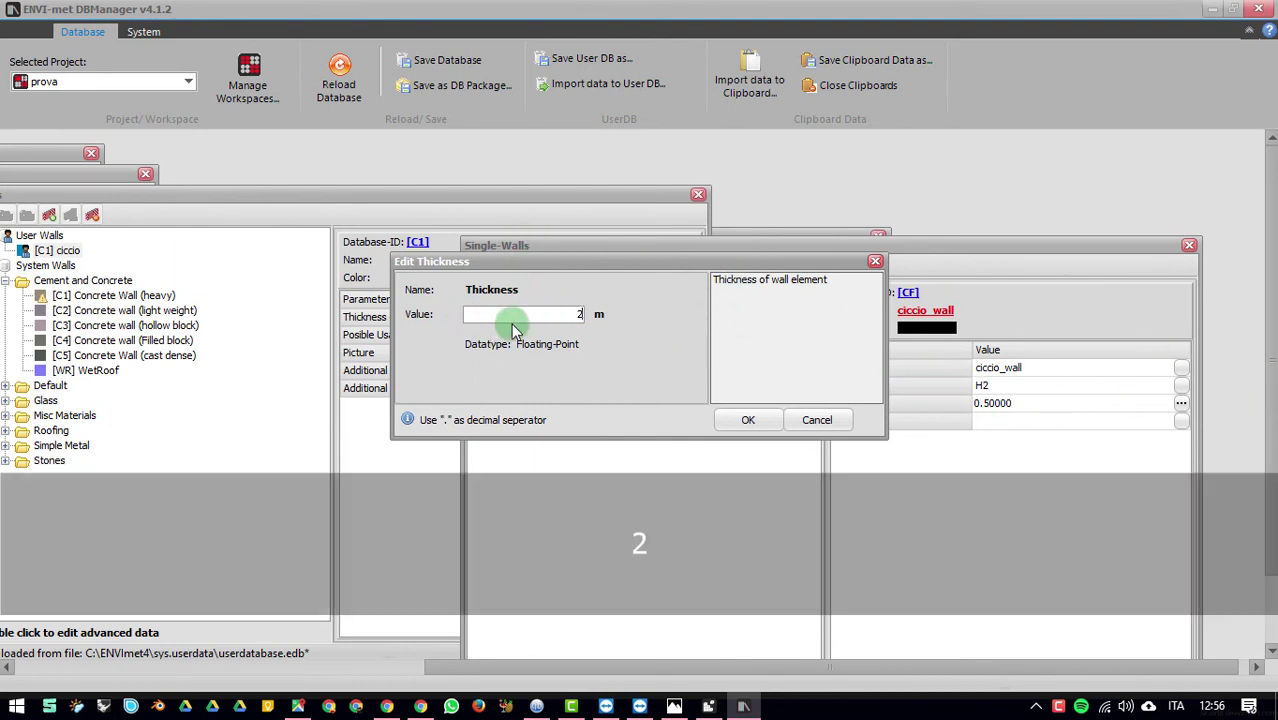
click(748, 420)
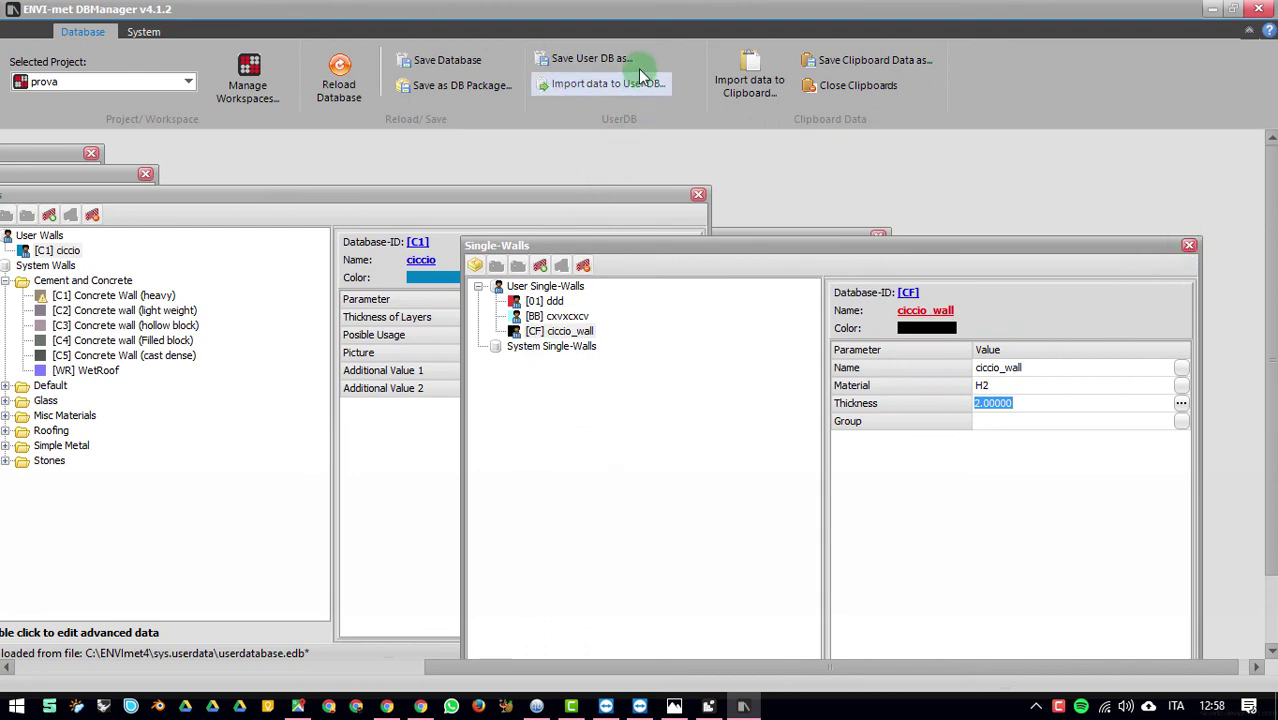
Step: Save the database and close DBManager to return to ENVI-met SPACES
click(470, 58)
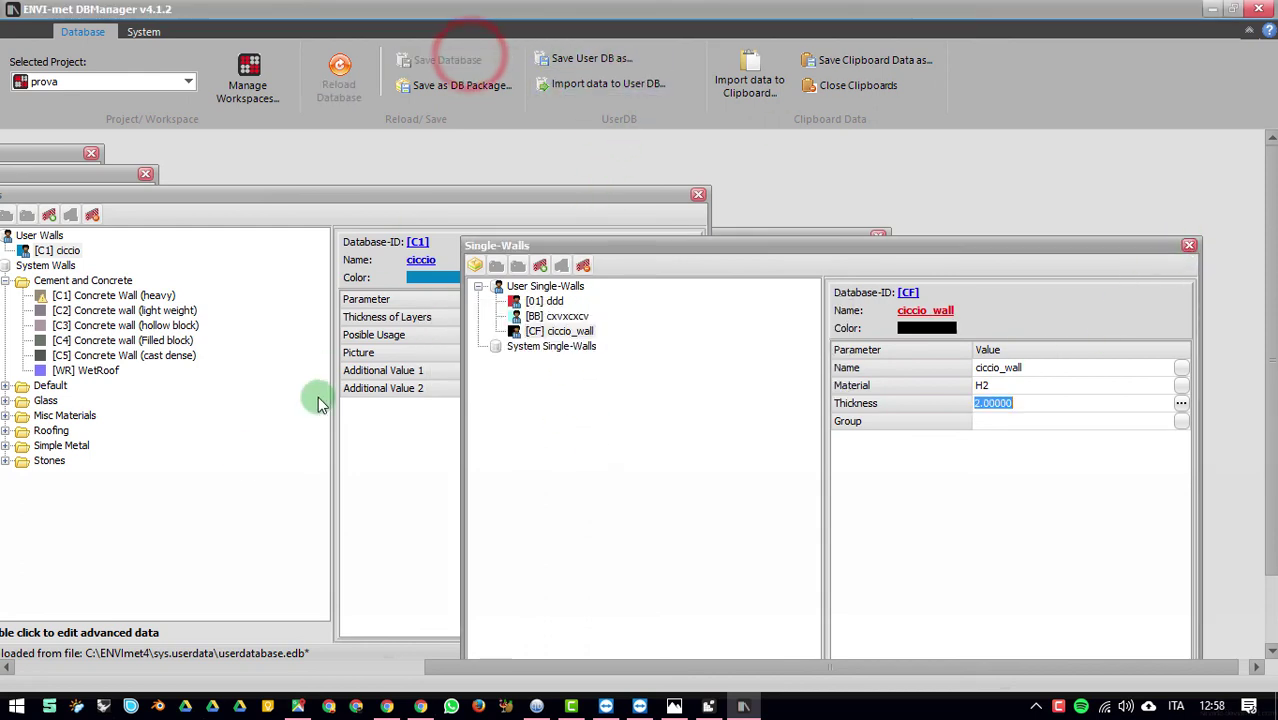
click(1258, 12)
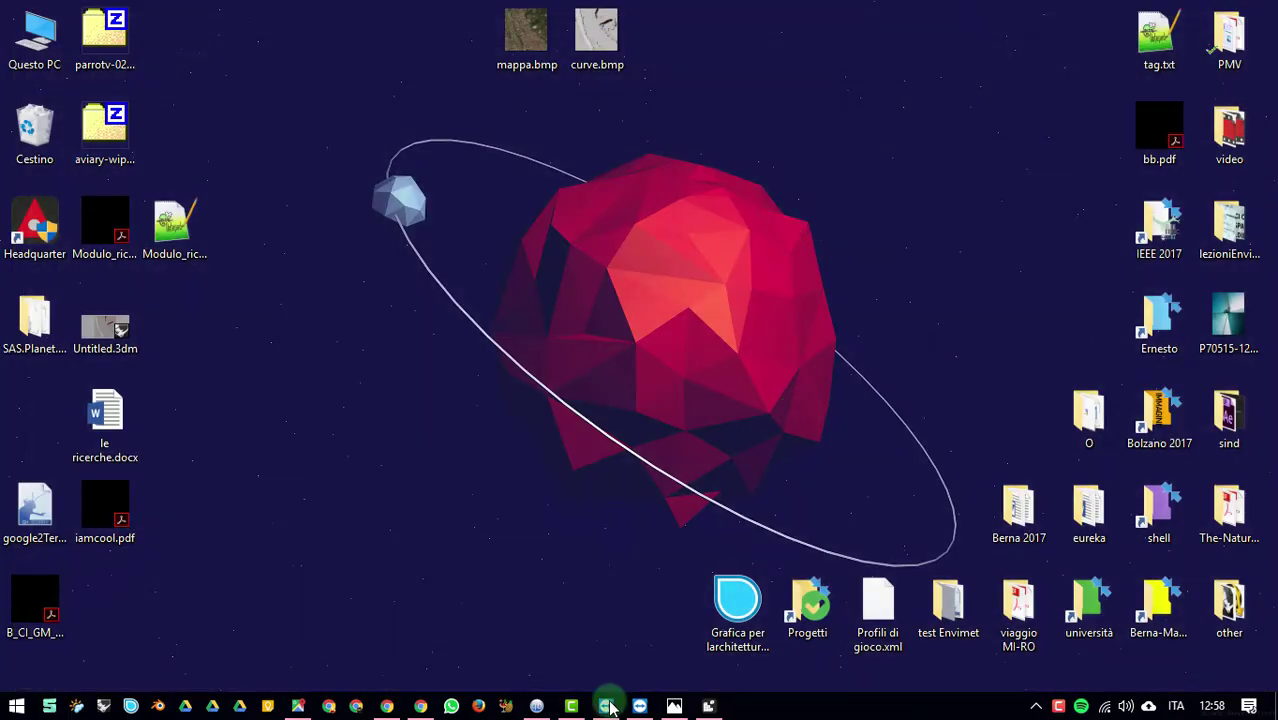
click(716, 706)
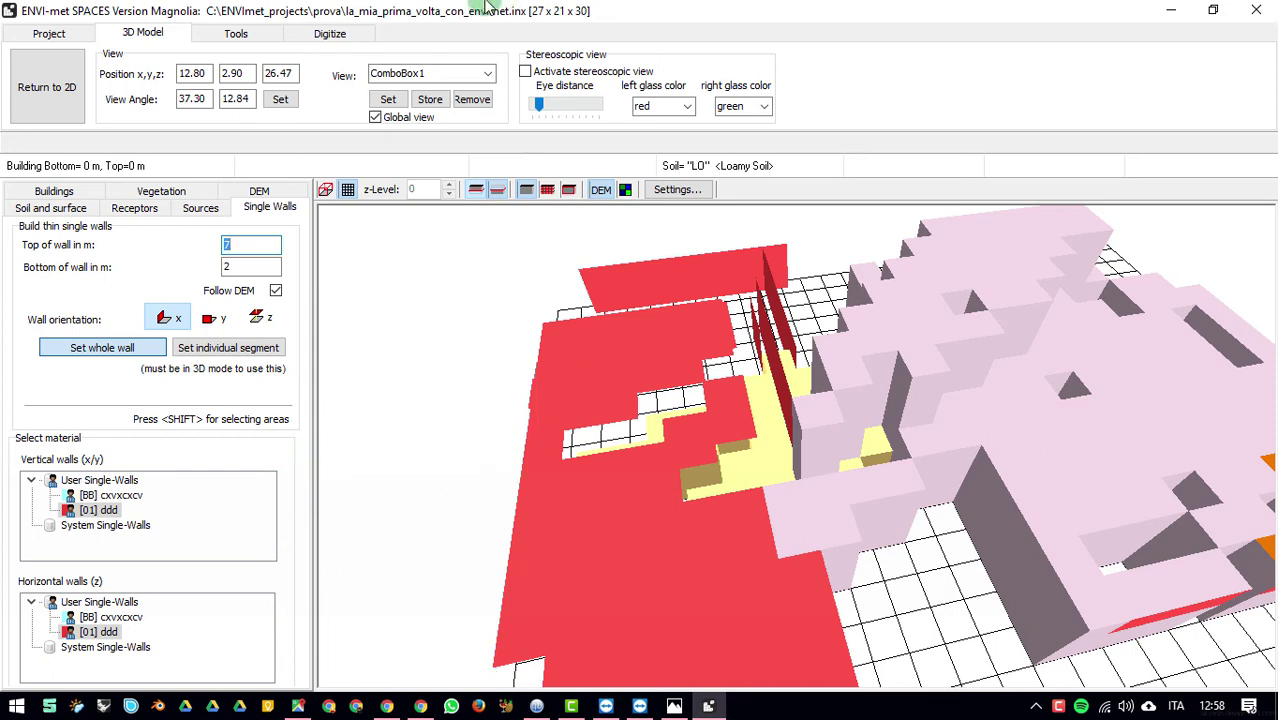
Step: Set the selected project to <none> to reload the databases with the user single walls
click(476, 189)
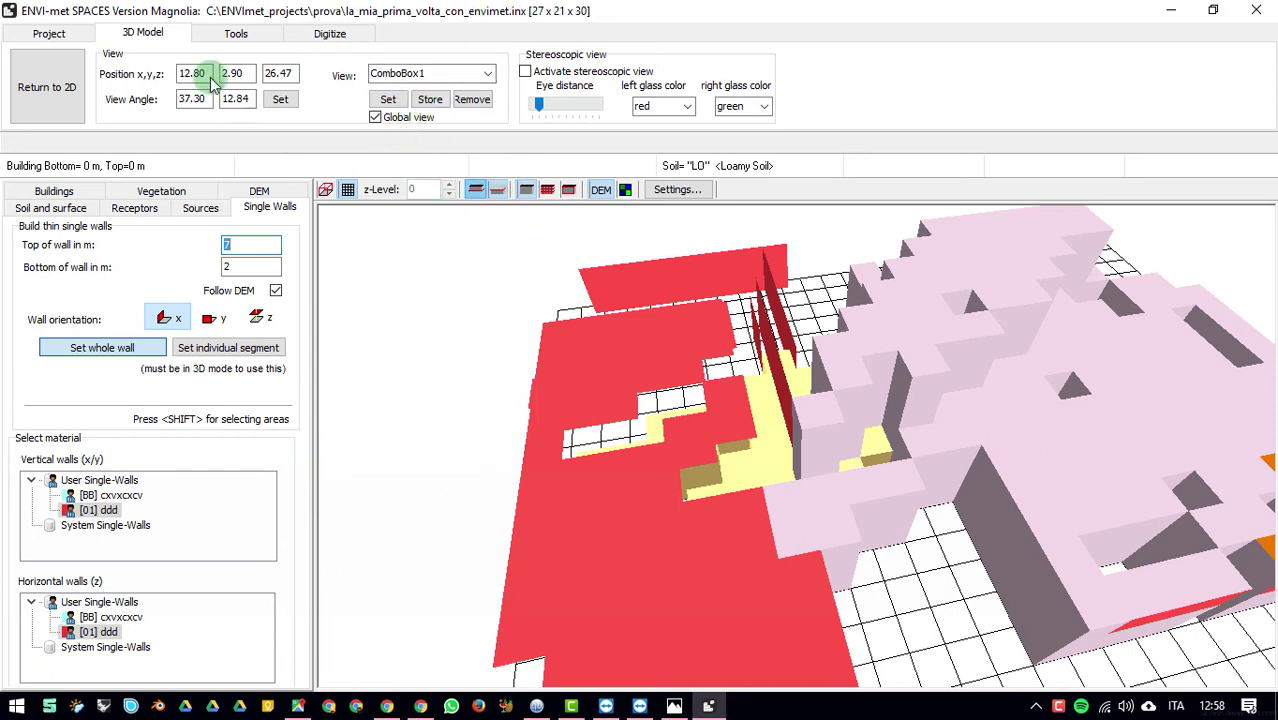
click(38, 33)
click(85, 88)
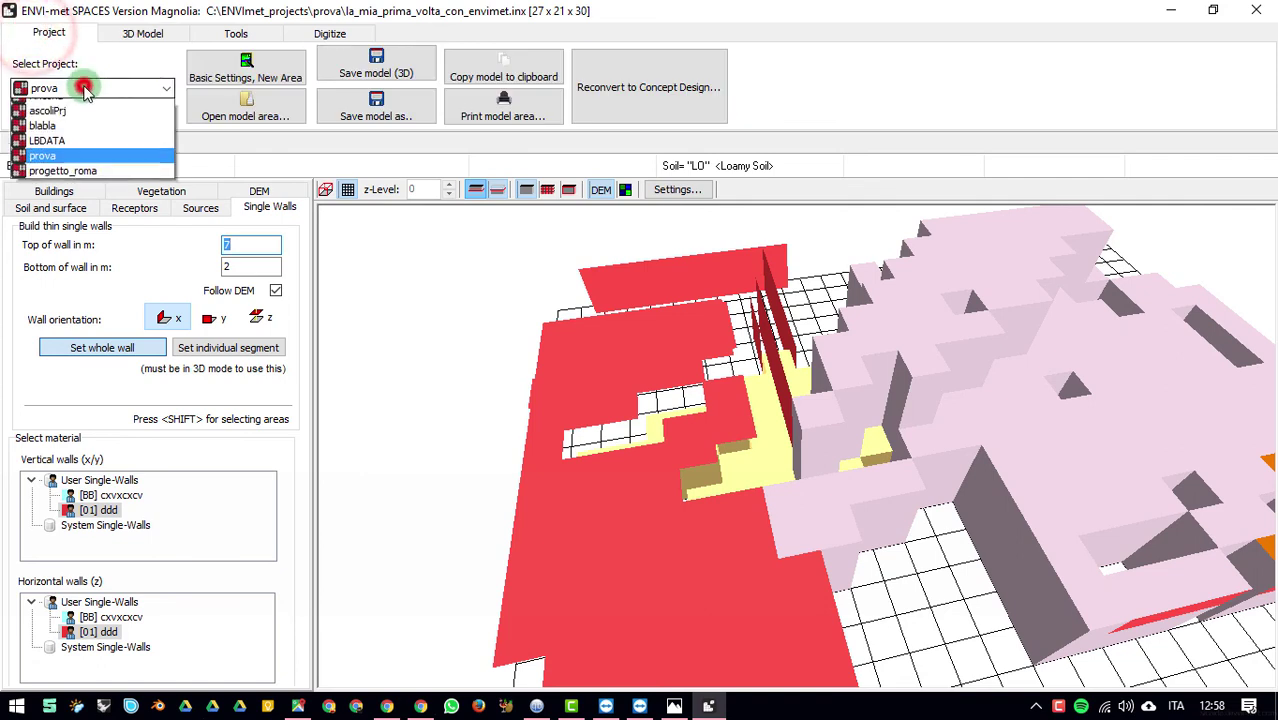
click(75, 107)
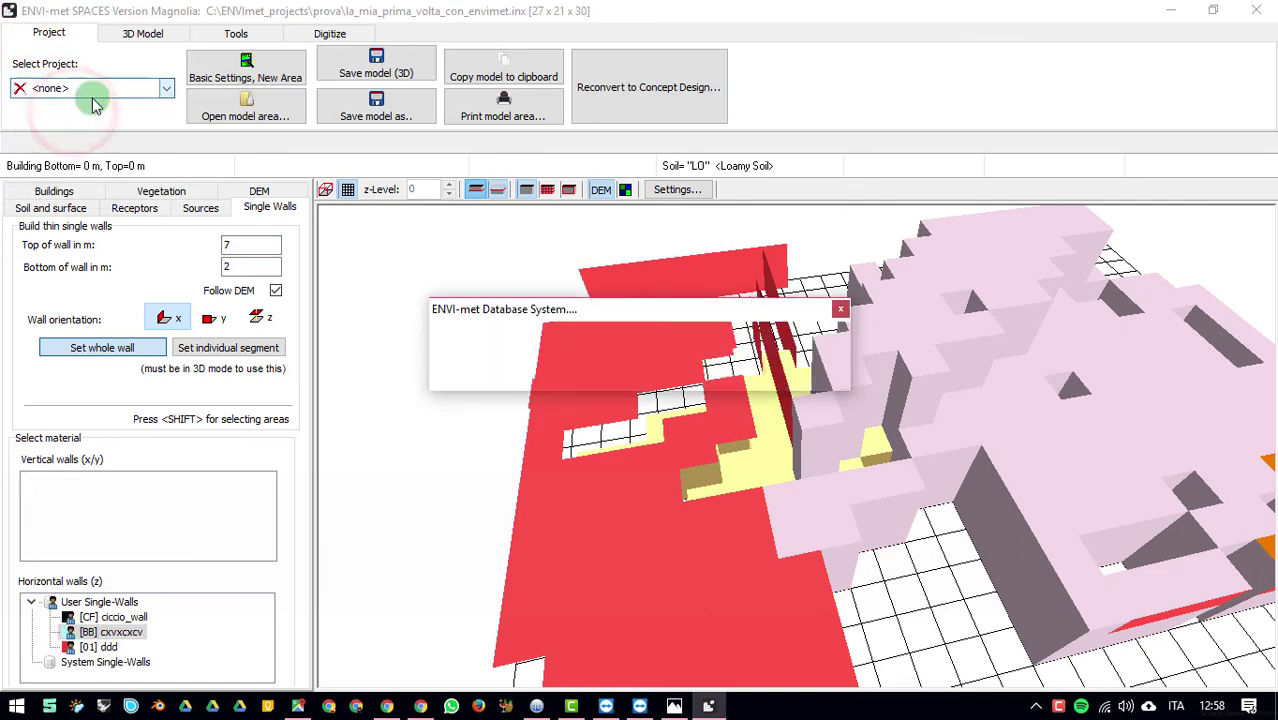
click(98, 92)
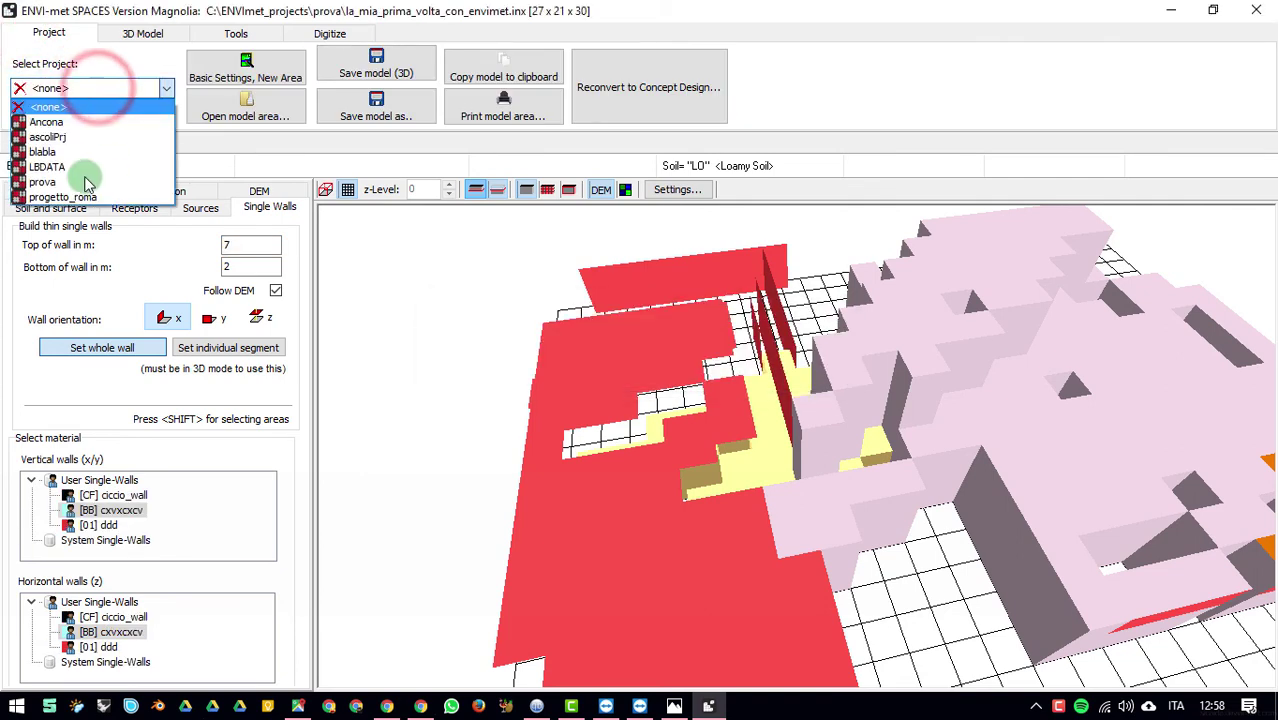
click(88, 104)
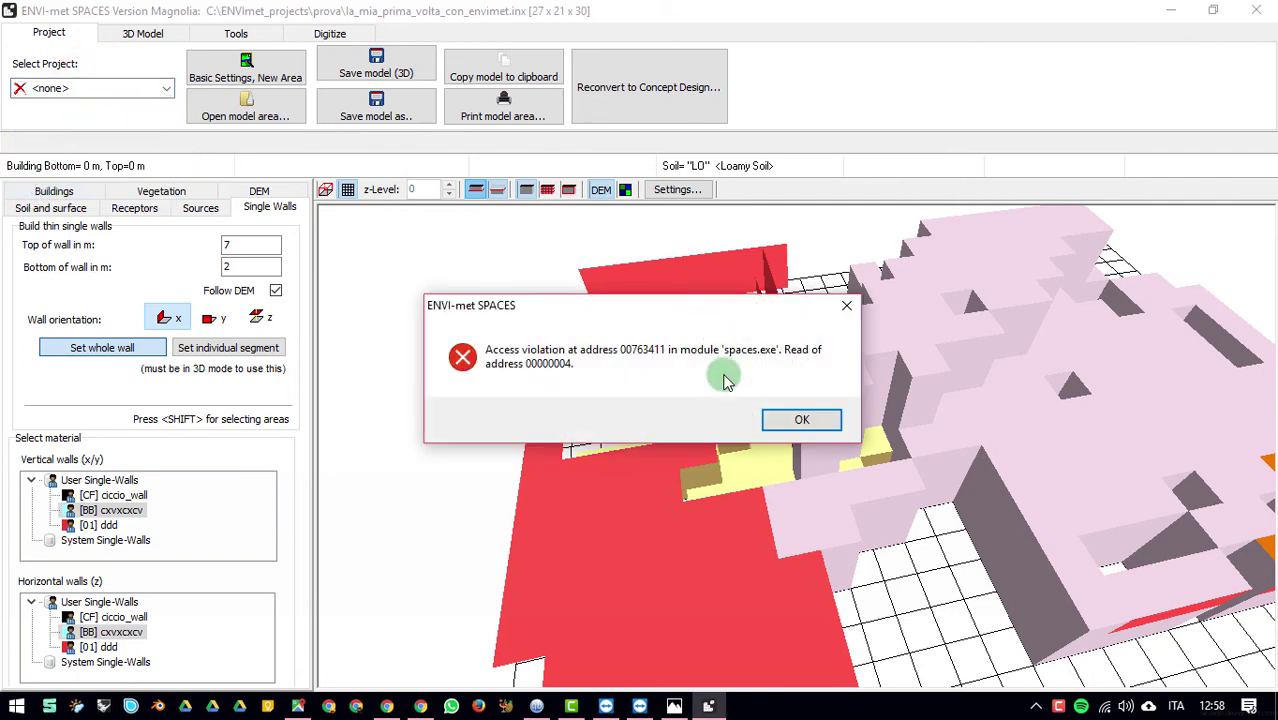
Step: Dismiss the access violation error and reselect project prova to reload its databases
click(802, 419)
click(802, 419)
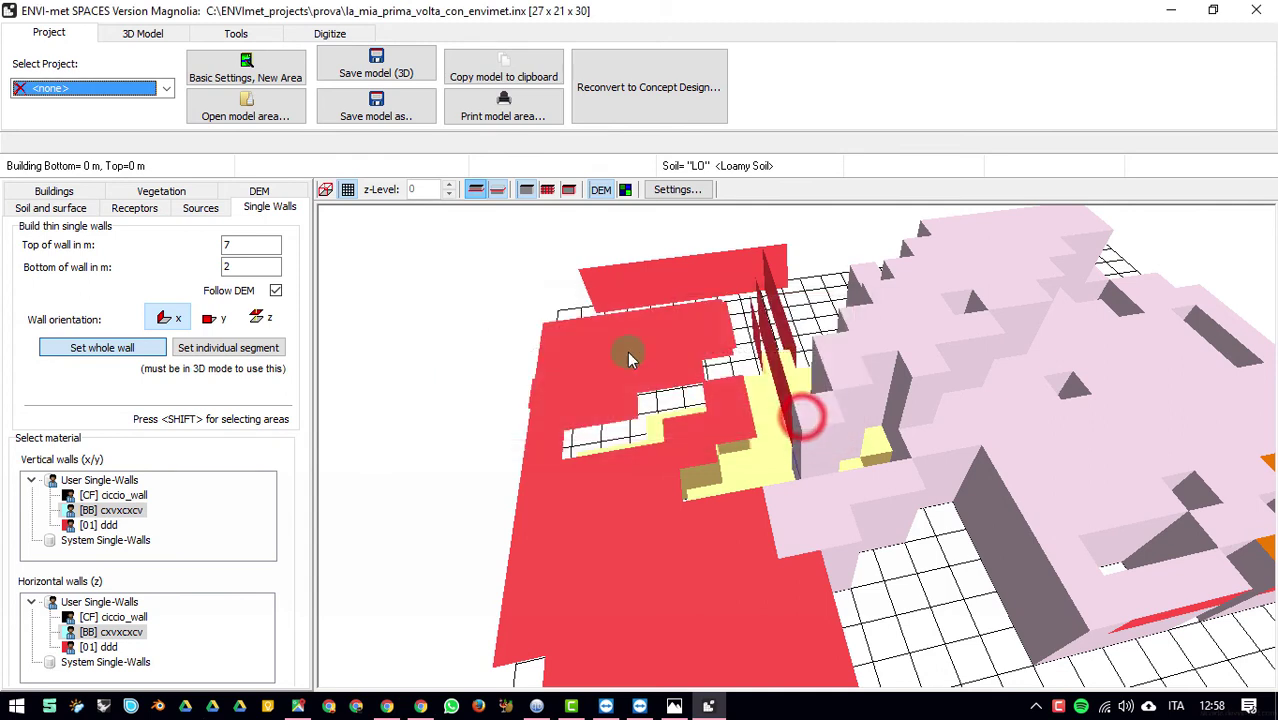
click(110, 88)
click(62, 181)
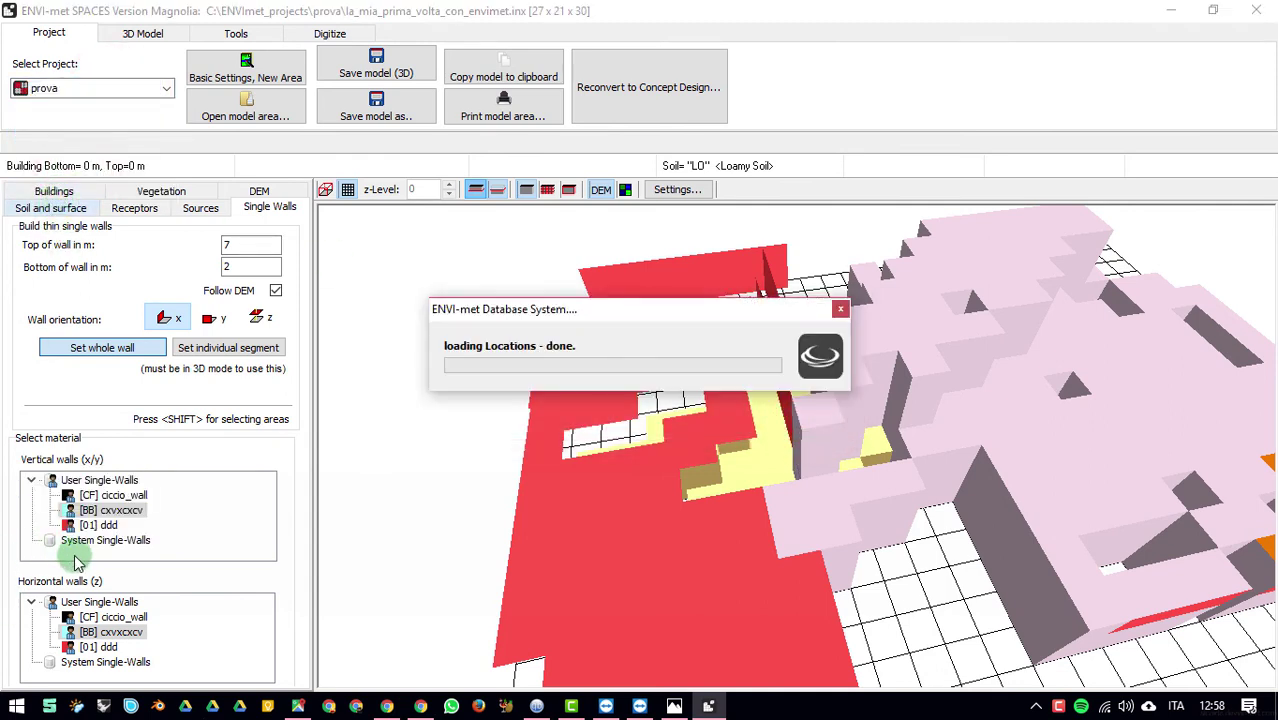
Step: Choose [CF] ciccio_wall for vertical and horizontal walls and place two whole x-oriented walls on the open grid beside the building
click(108, 492)
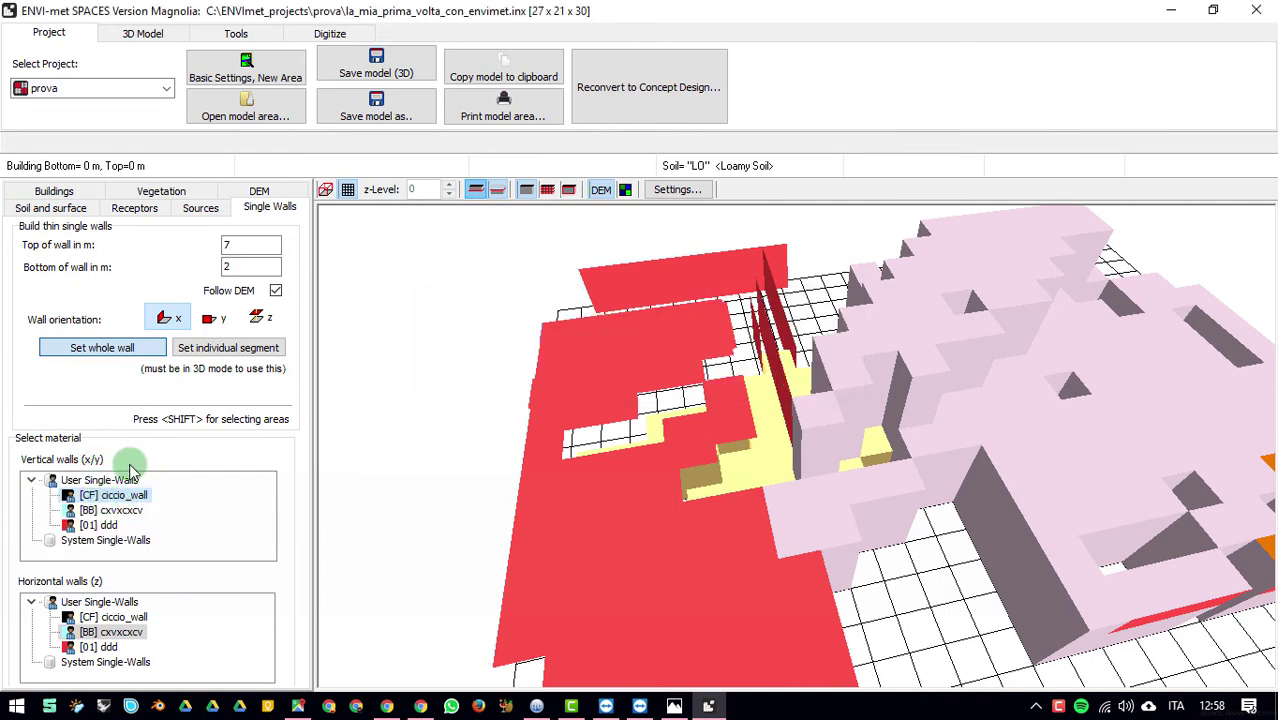
click(113, 617)
scroll(771, 352, up, 5)
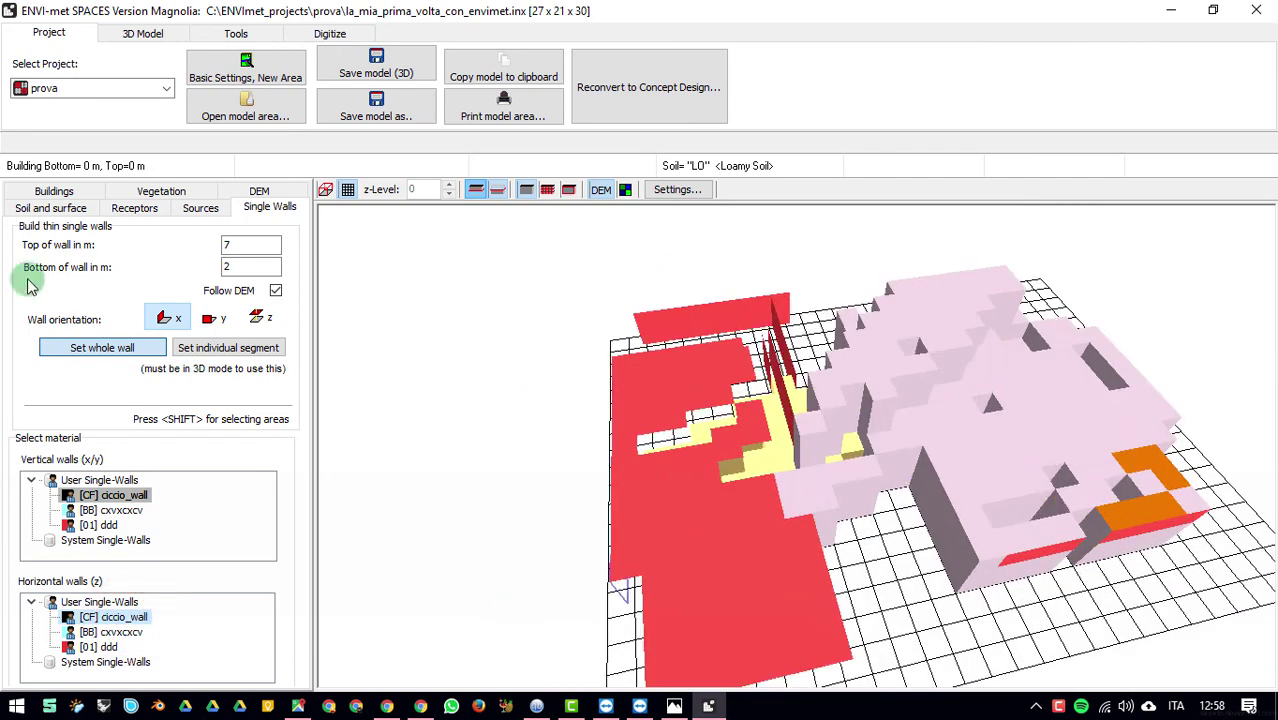
click(952, 636)
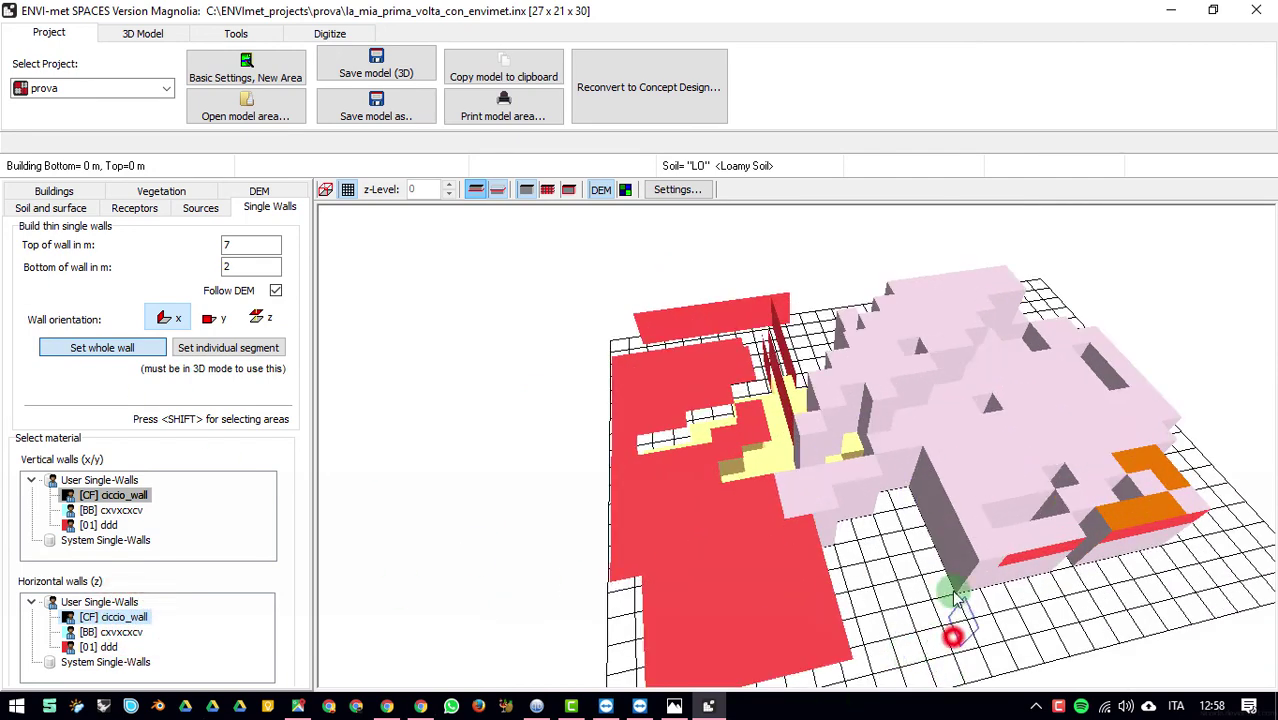
click(900, 644)
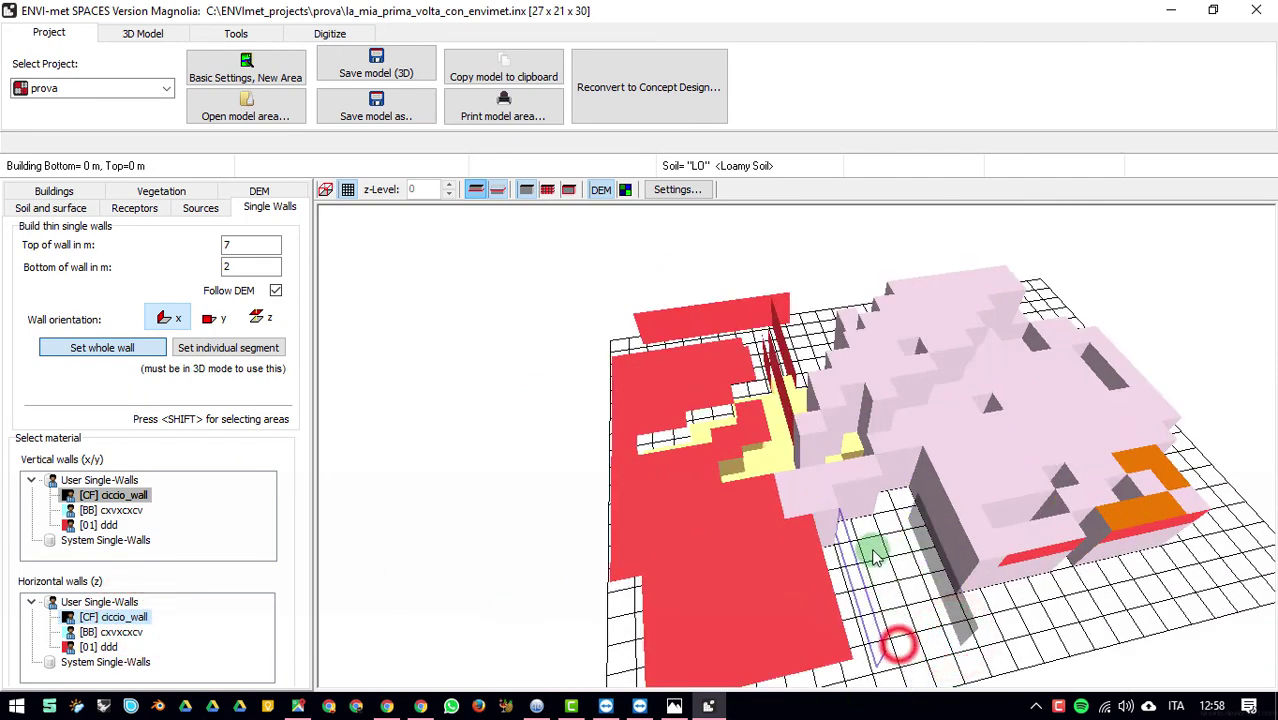
Step: Place a whole y-oriented wall of [CF] ciccio_wall on the open grid in front of the orange-roofed building corner
click(210, 318)
click(1045, 615)
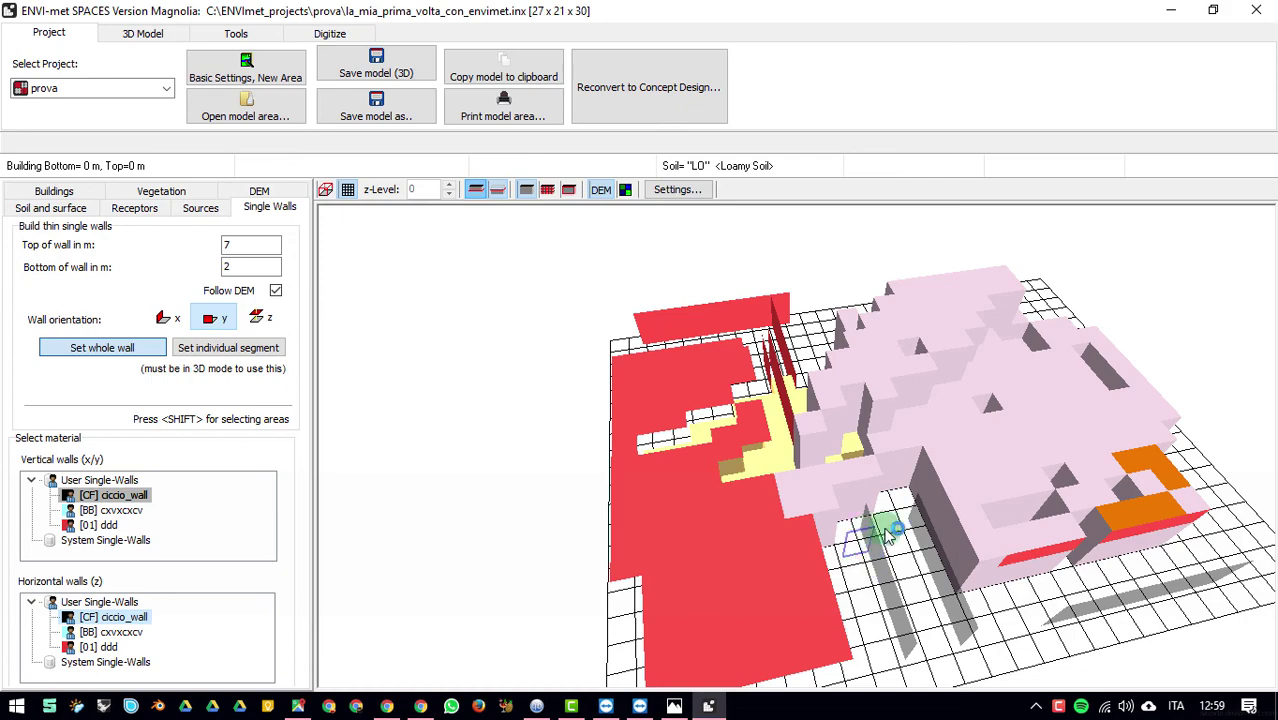
drag(870, 537, 1020, 336)
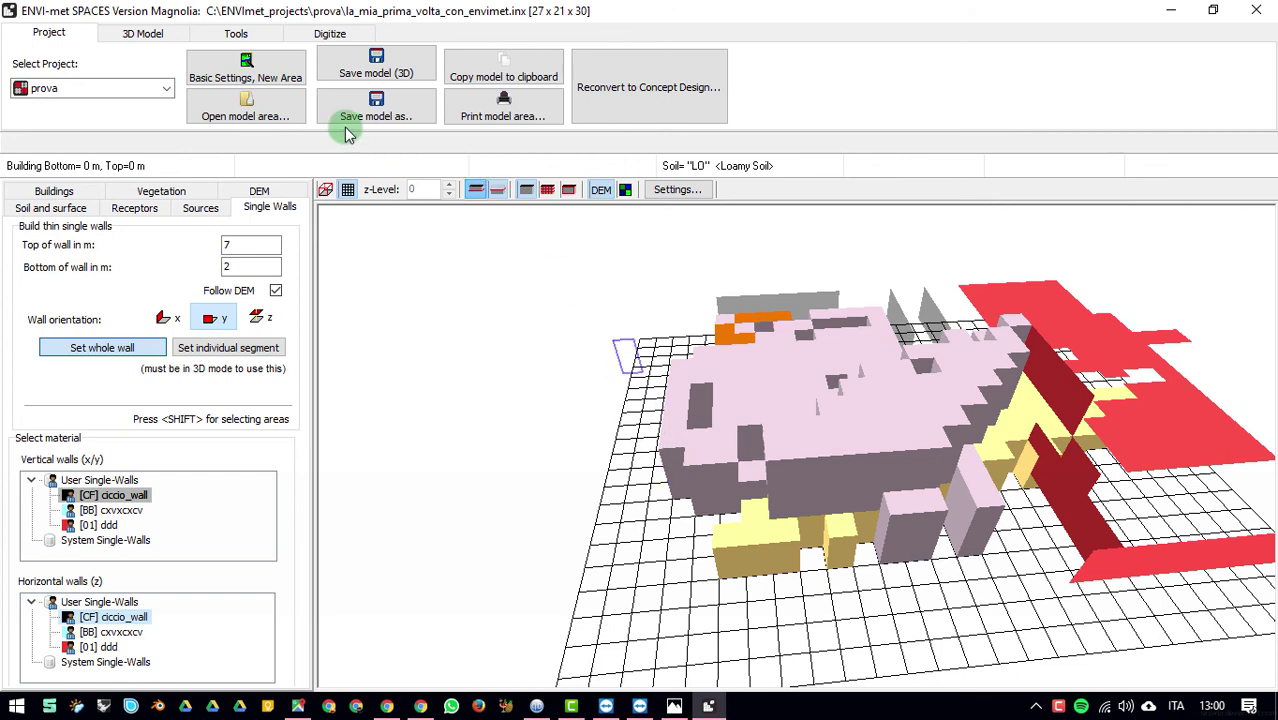
click(230, 33)
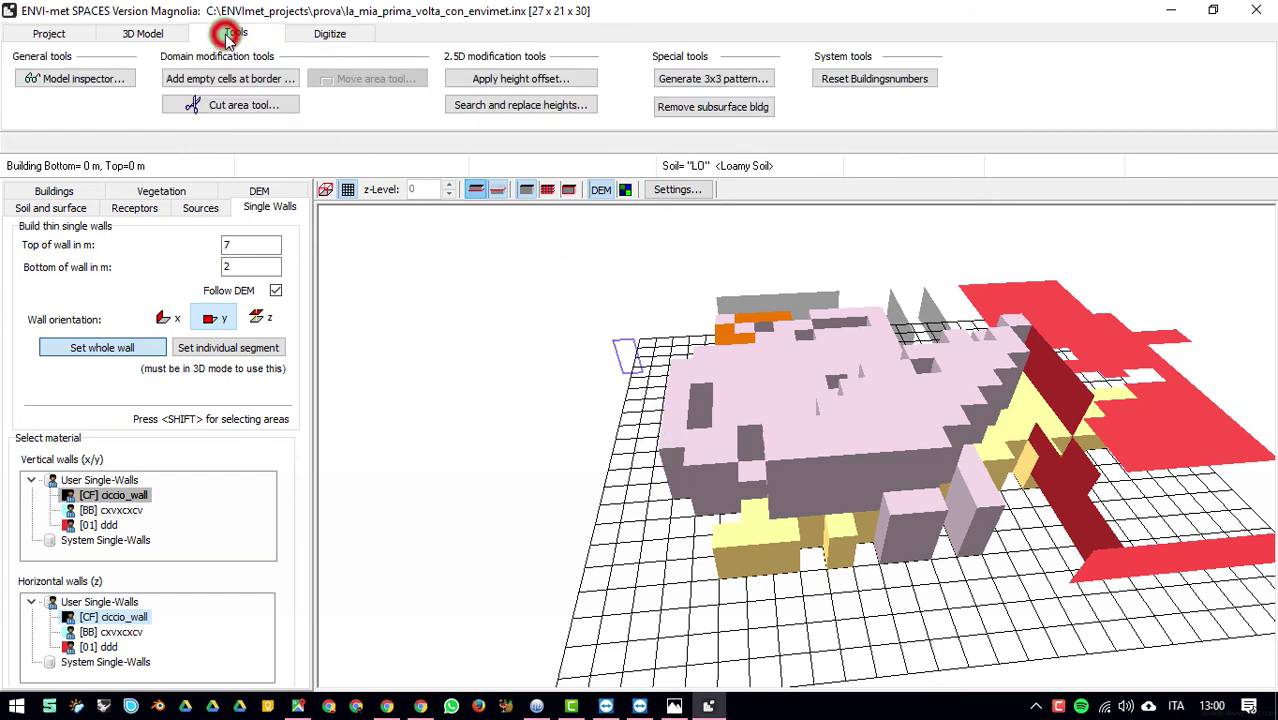
click(48, 34)
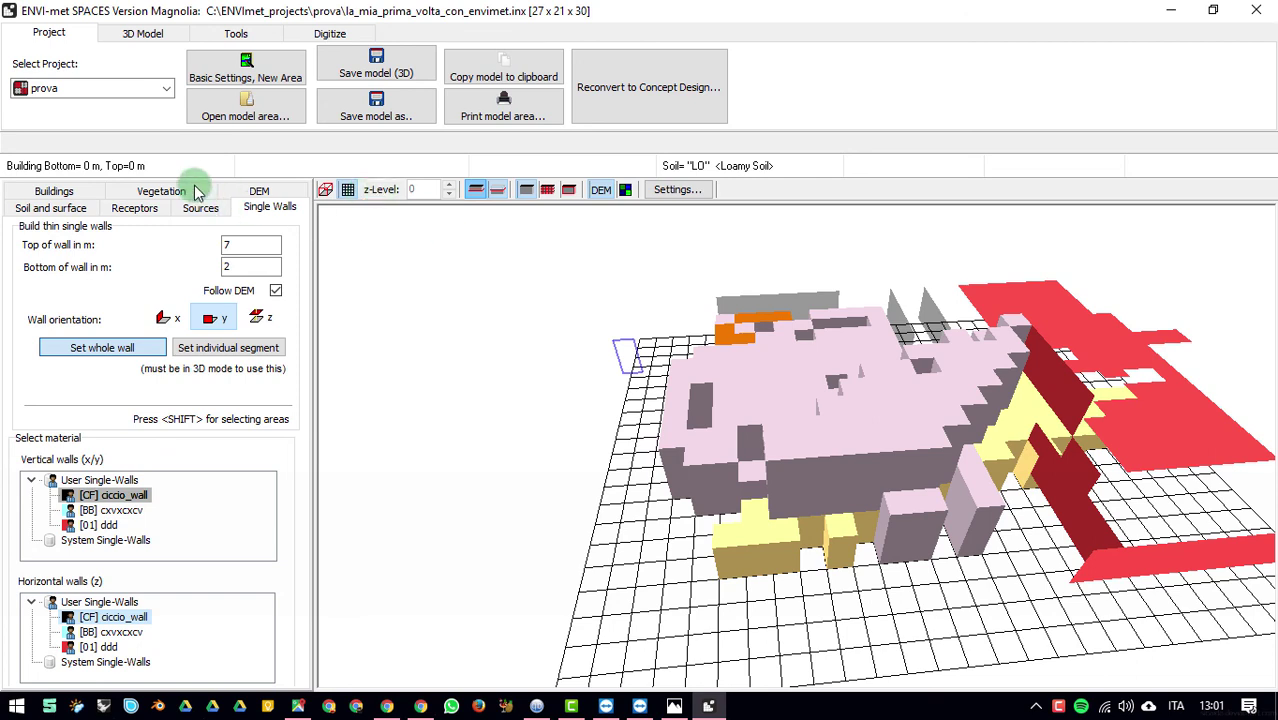
click(143, 34)
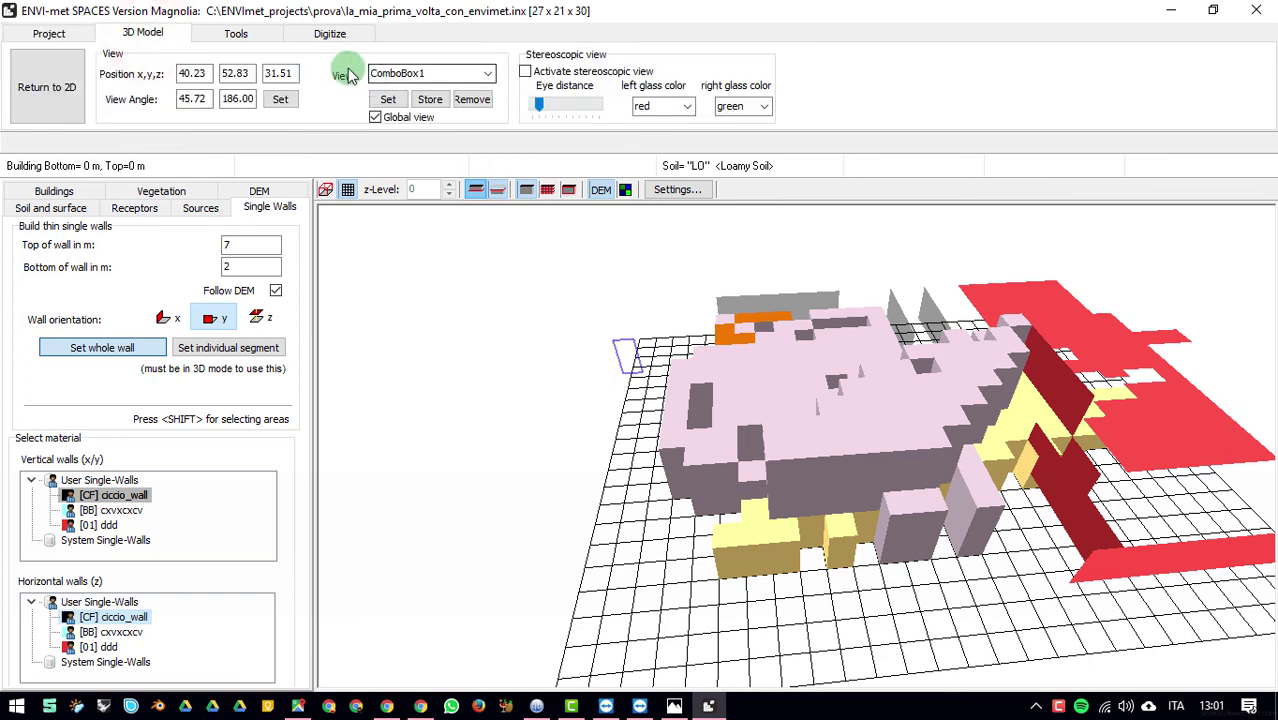
Step: Examine the grid geometry, model heights and building-to-border distance with the Model inspector
click(205, 33)
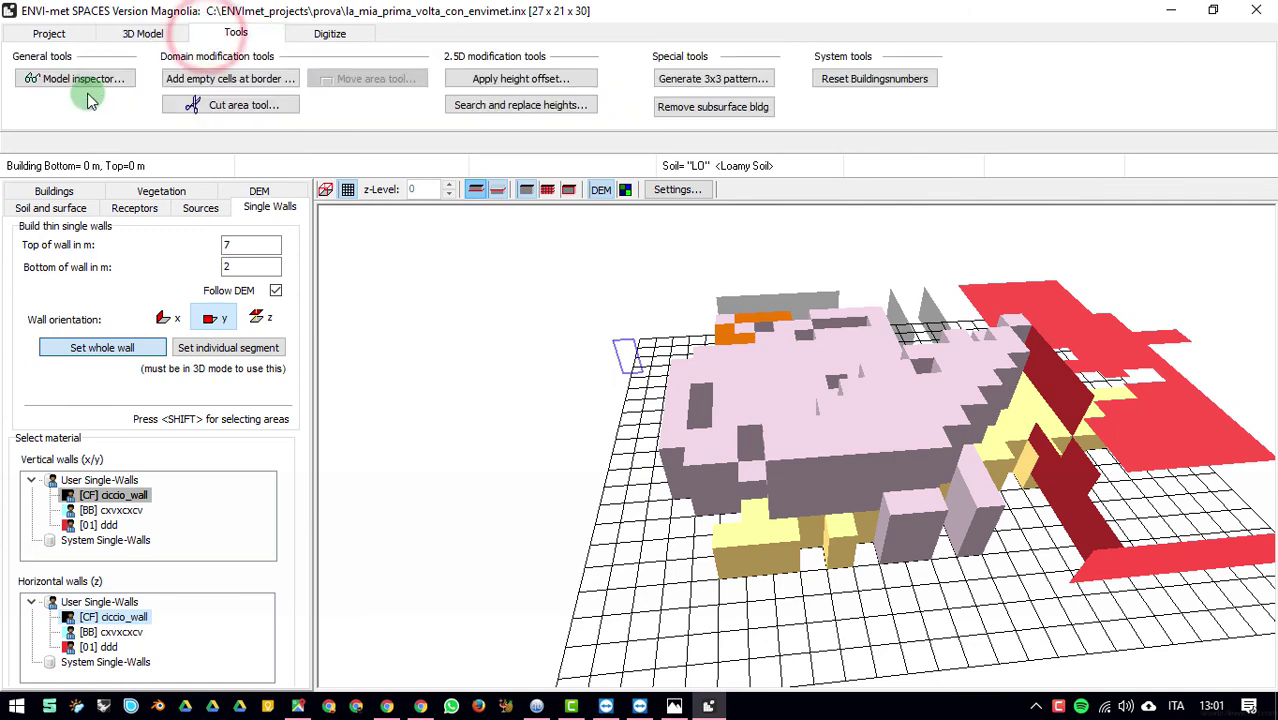
click(45, 79)
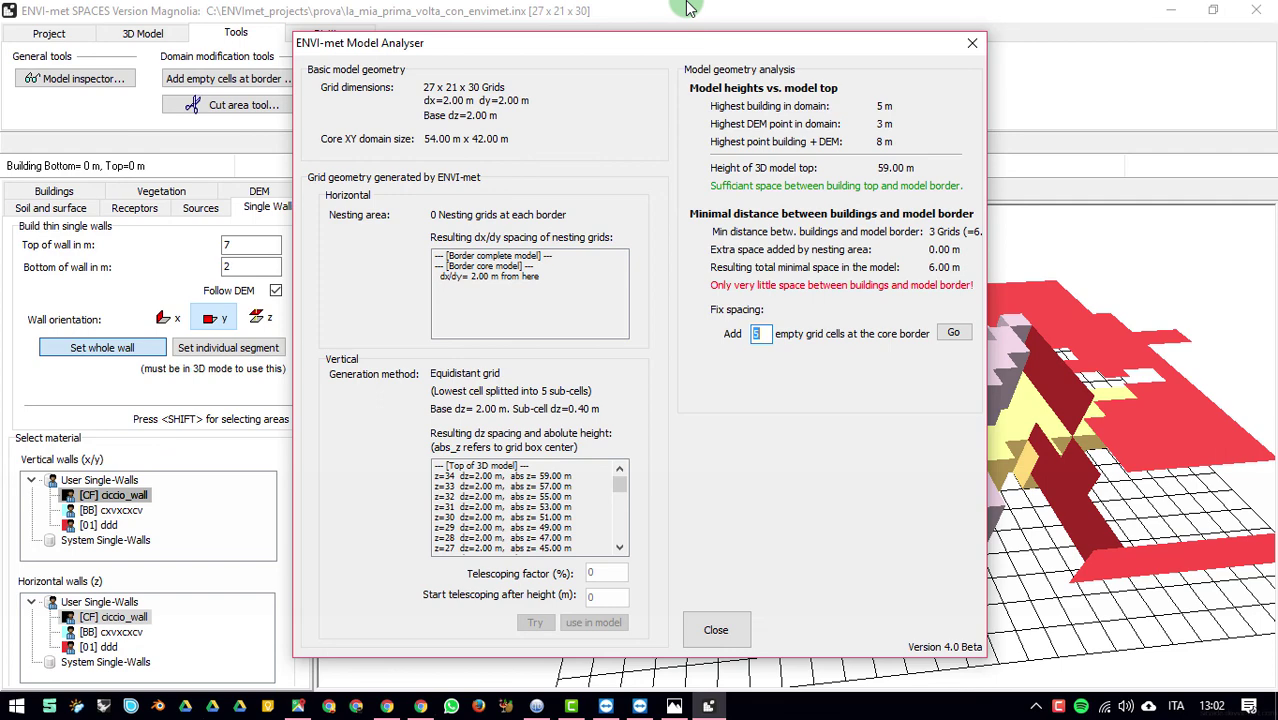
click(971, 43)
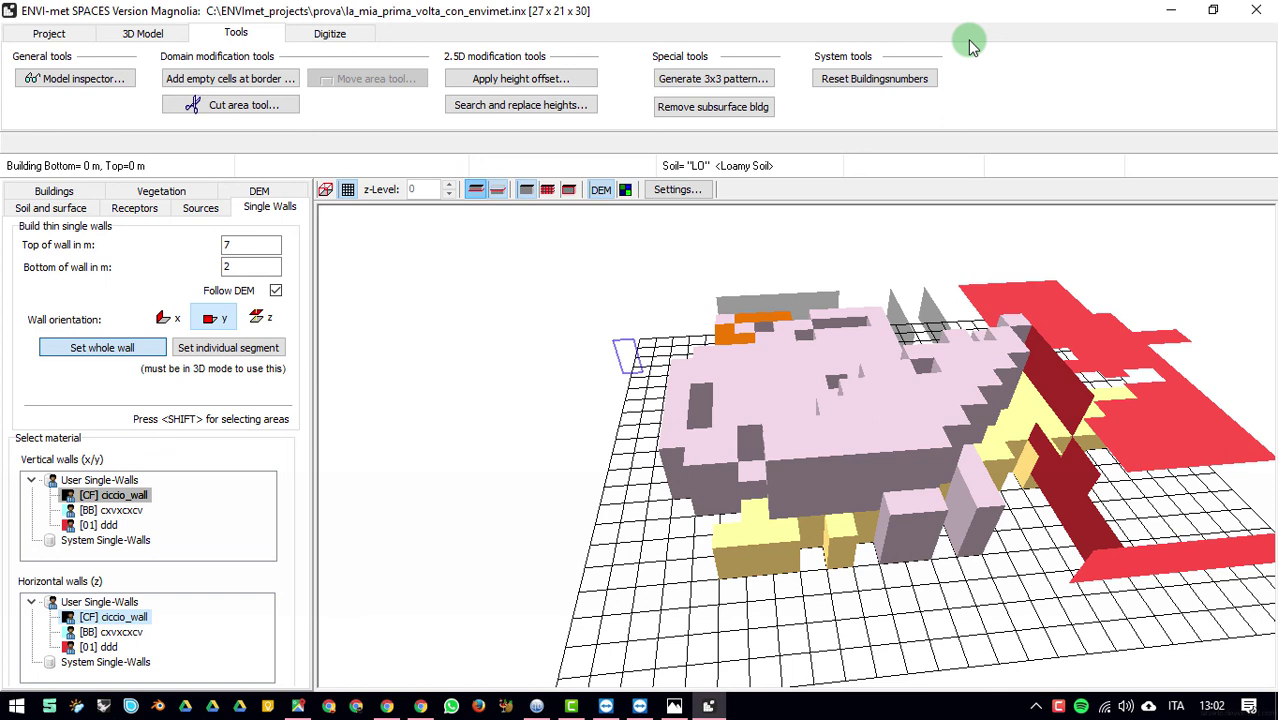
key(ctrl)
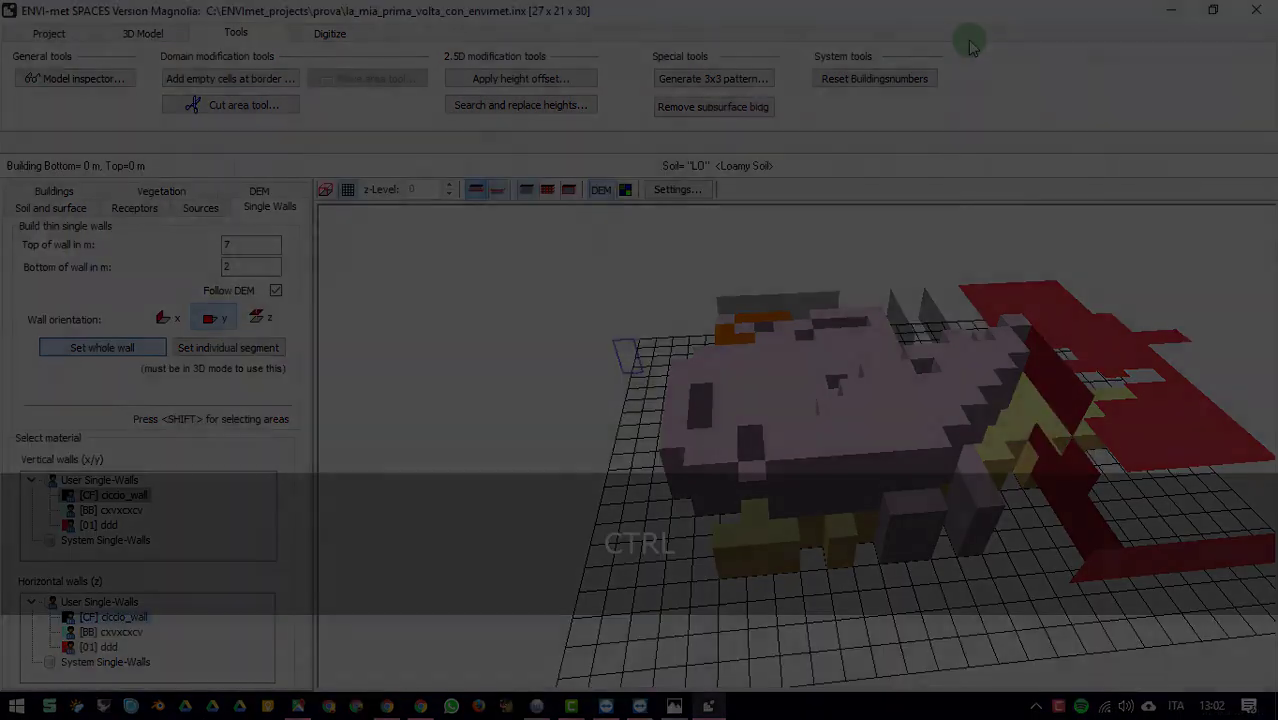